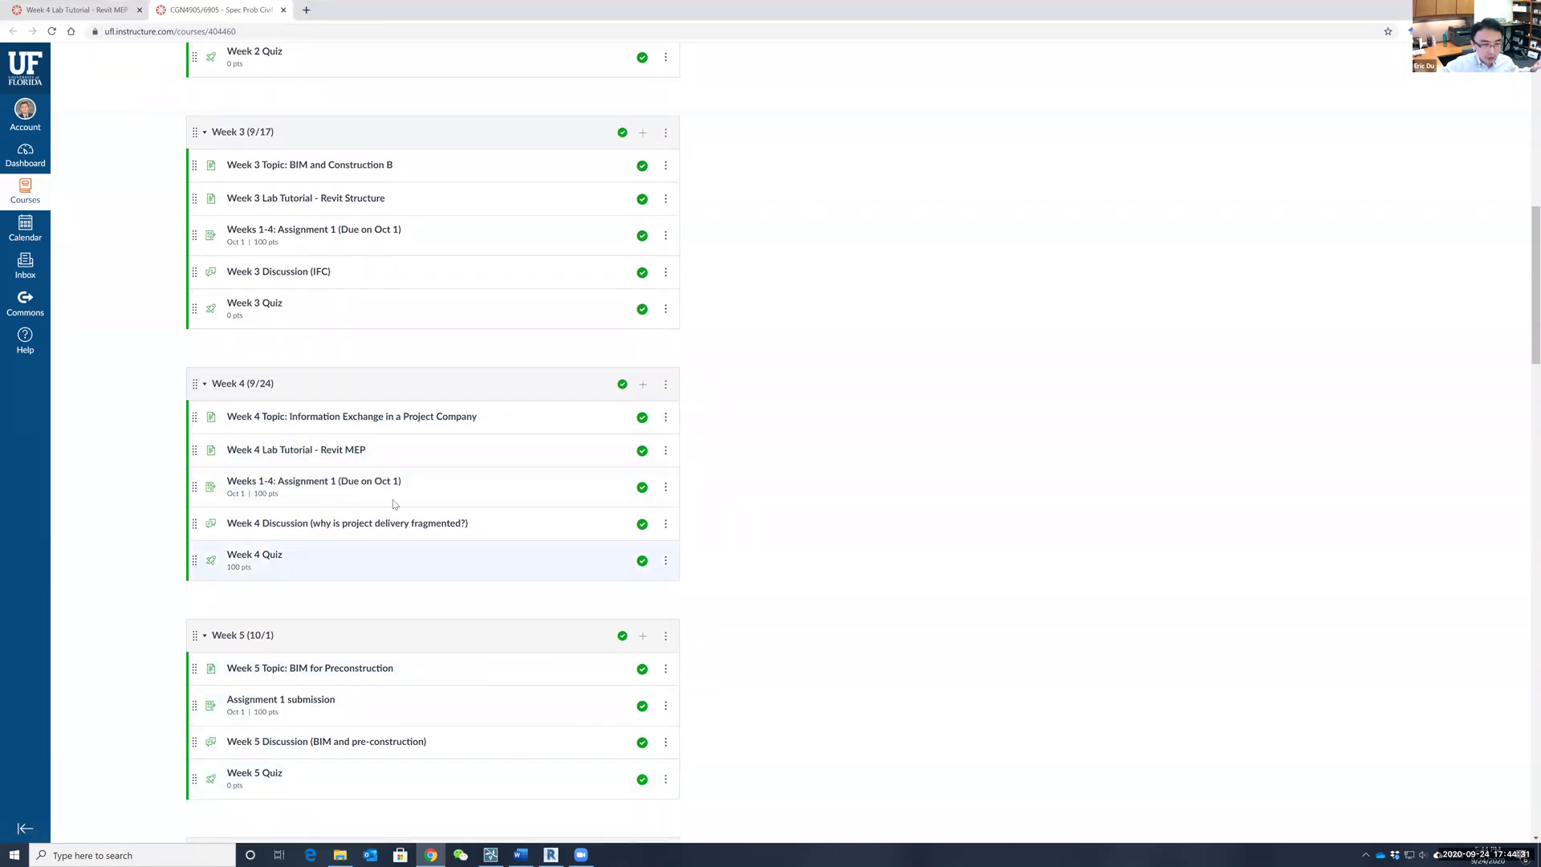
# Step: Open the Week 4 Lab Tutorial - Revit MEP page and follow its link to the class exercise model
pyautogui.click(293, 451)
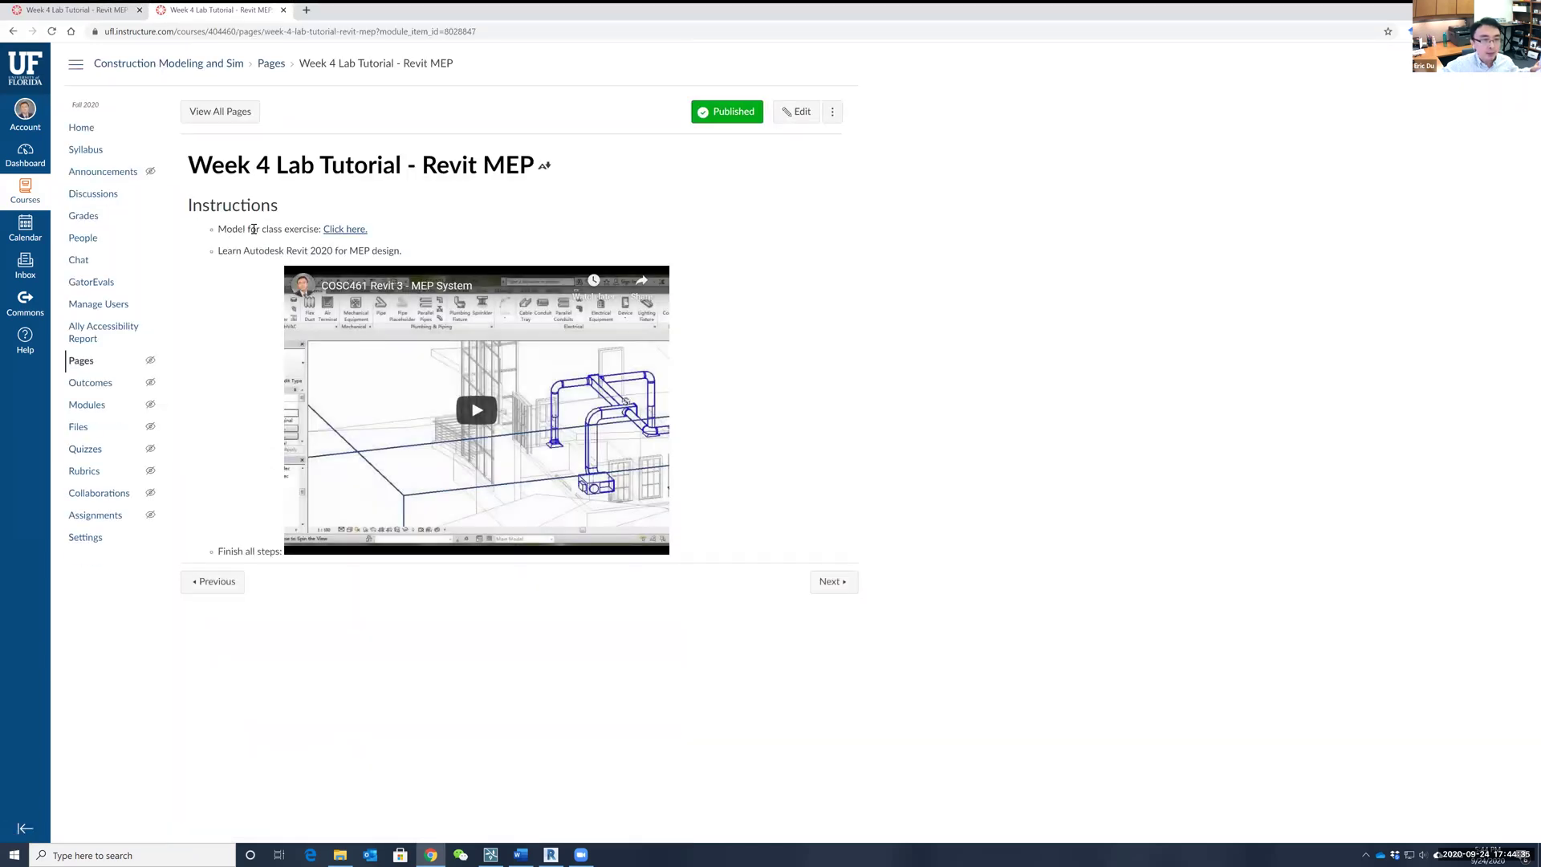
pyautogui.click(346, 230)
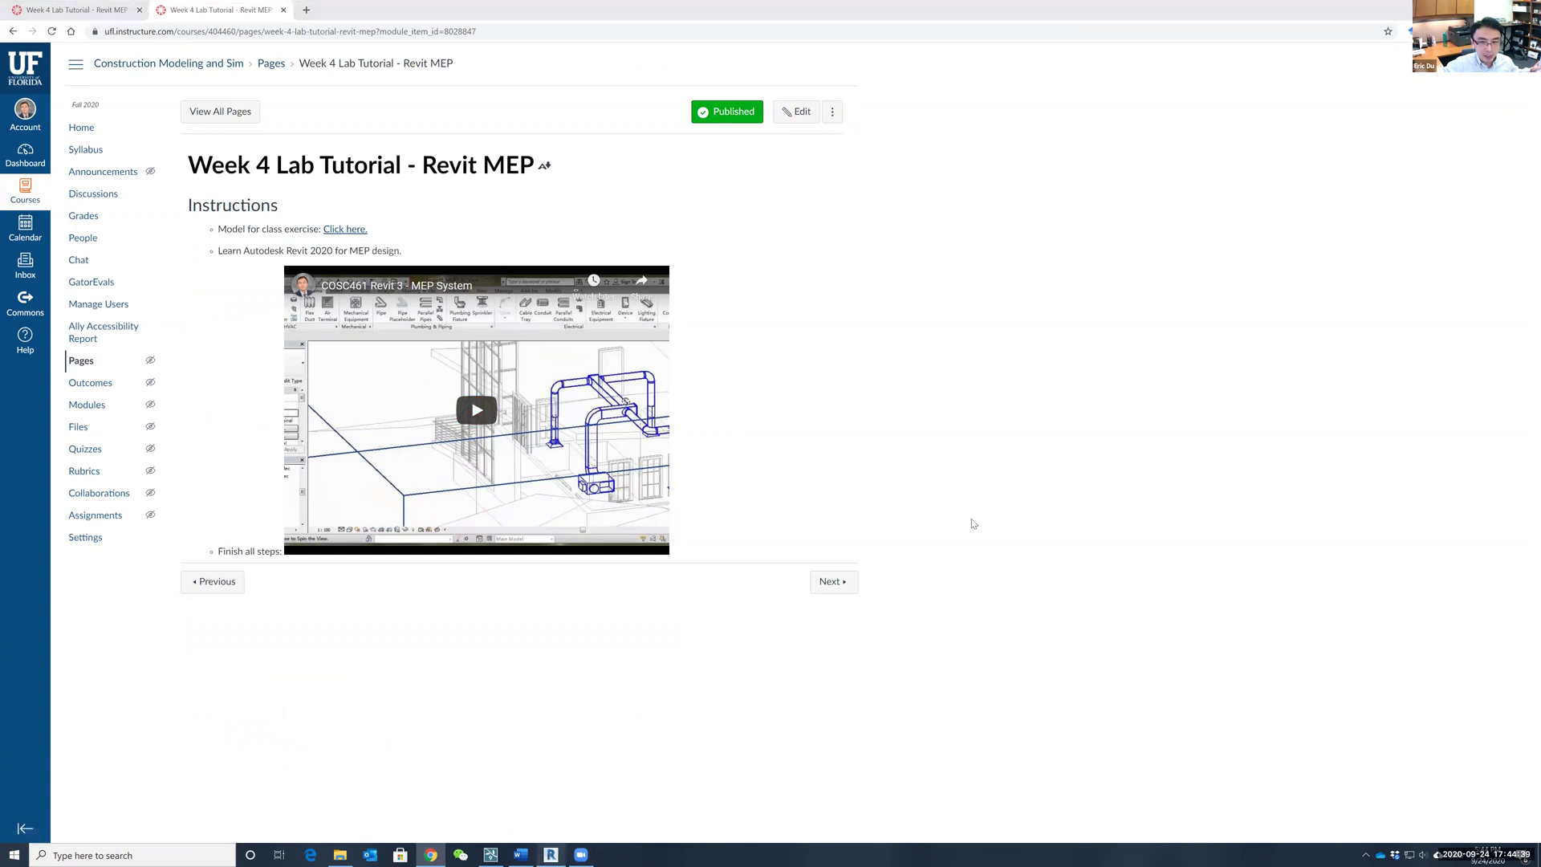
# Step: Switch to Revit and examine the bases of the concrete columns and the pile caps beneath the building's corner in 3D
pyautogui.hotkey('alt', 'Tab')
pyautogui.keyDown('shift'); pyautogui.moveTo(1359, 592); pyautogui.dragTo(708, 654, button='middle'); pyautogui.keyUp('shift')
pyautogui.keyDown('shift'); pyautogui.moveTo(486, 481); pyautogui.dragTo(476, 448, button='middle'); pyautogui.keyUp('shift')
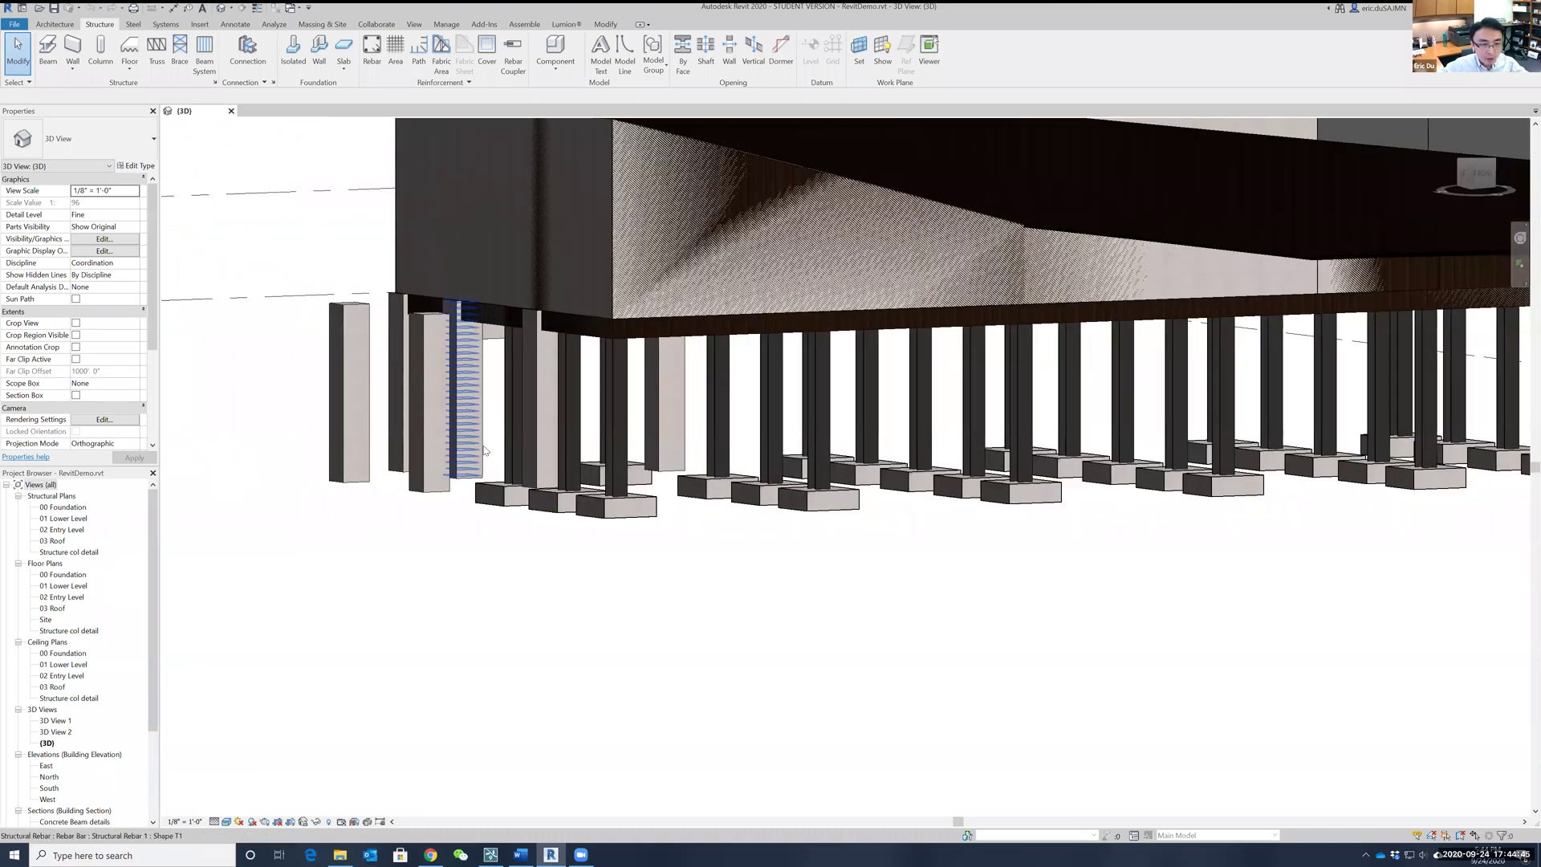
pyautogui.scroll(2, 488, 406)
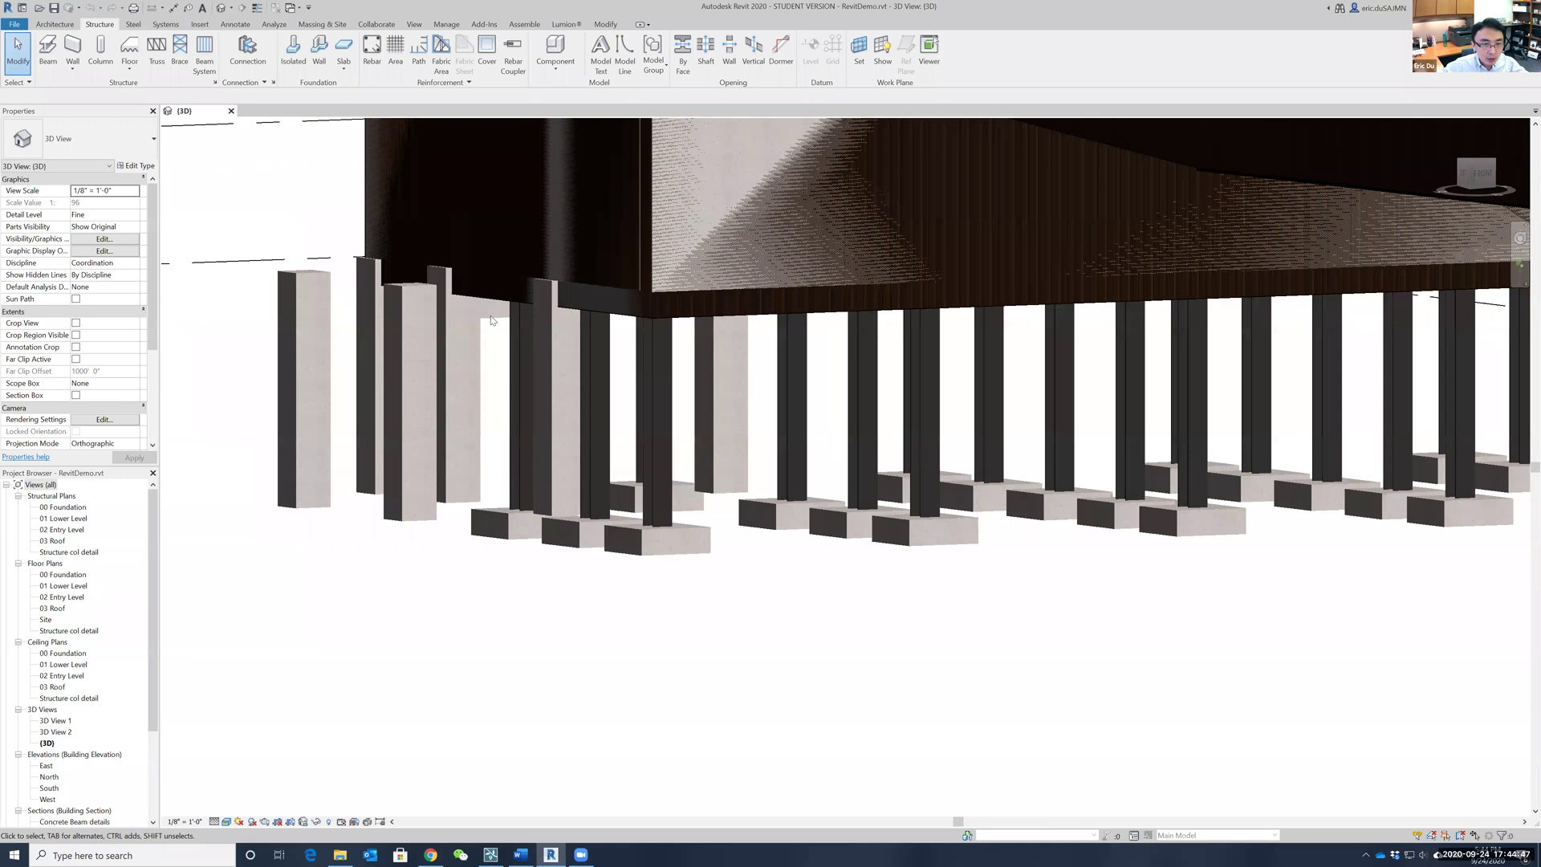
pyautogui.keyDown('shift'); pyautogui.moveTo(505, 366); pyautogui.dragTo(520, 291, button='middle'); pyautogui.keyUp('shift')
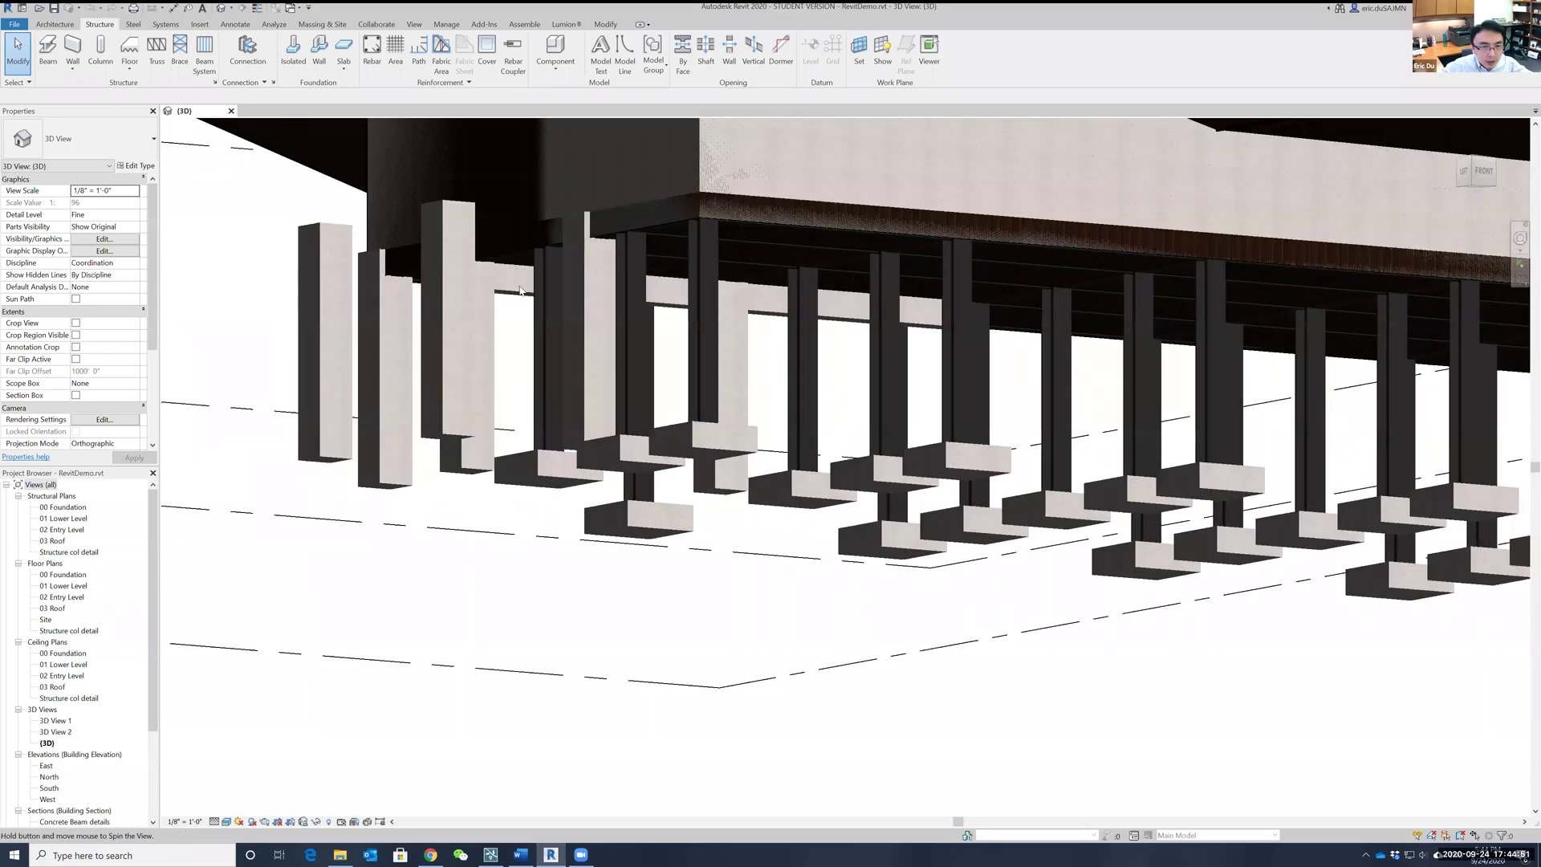
pyautogui.scroll(3, 765, 328)
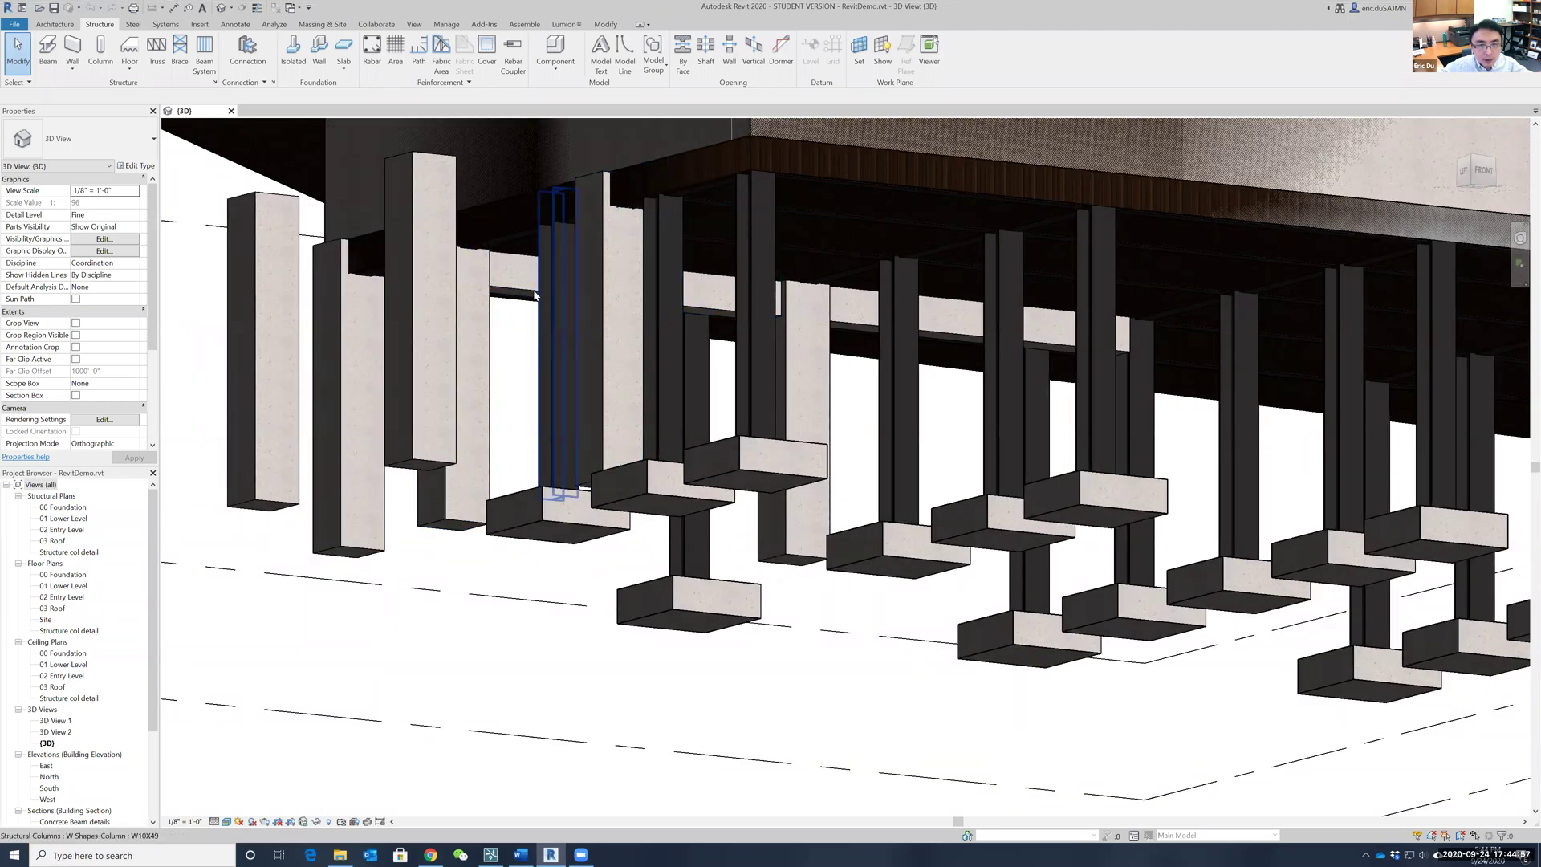
pyautogui.keyDown('shift'); pyautogui.moveTo(495, 312); pyautogui.dragTo(622, 488, button='middle'); pyautogui.keyUp('shift')
pyautogui.scroll(4, 440, 526)
pyautogui.scroll(-2, 378, 526)
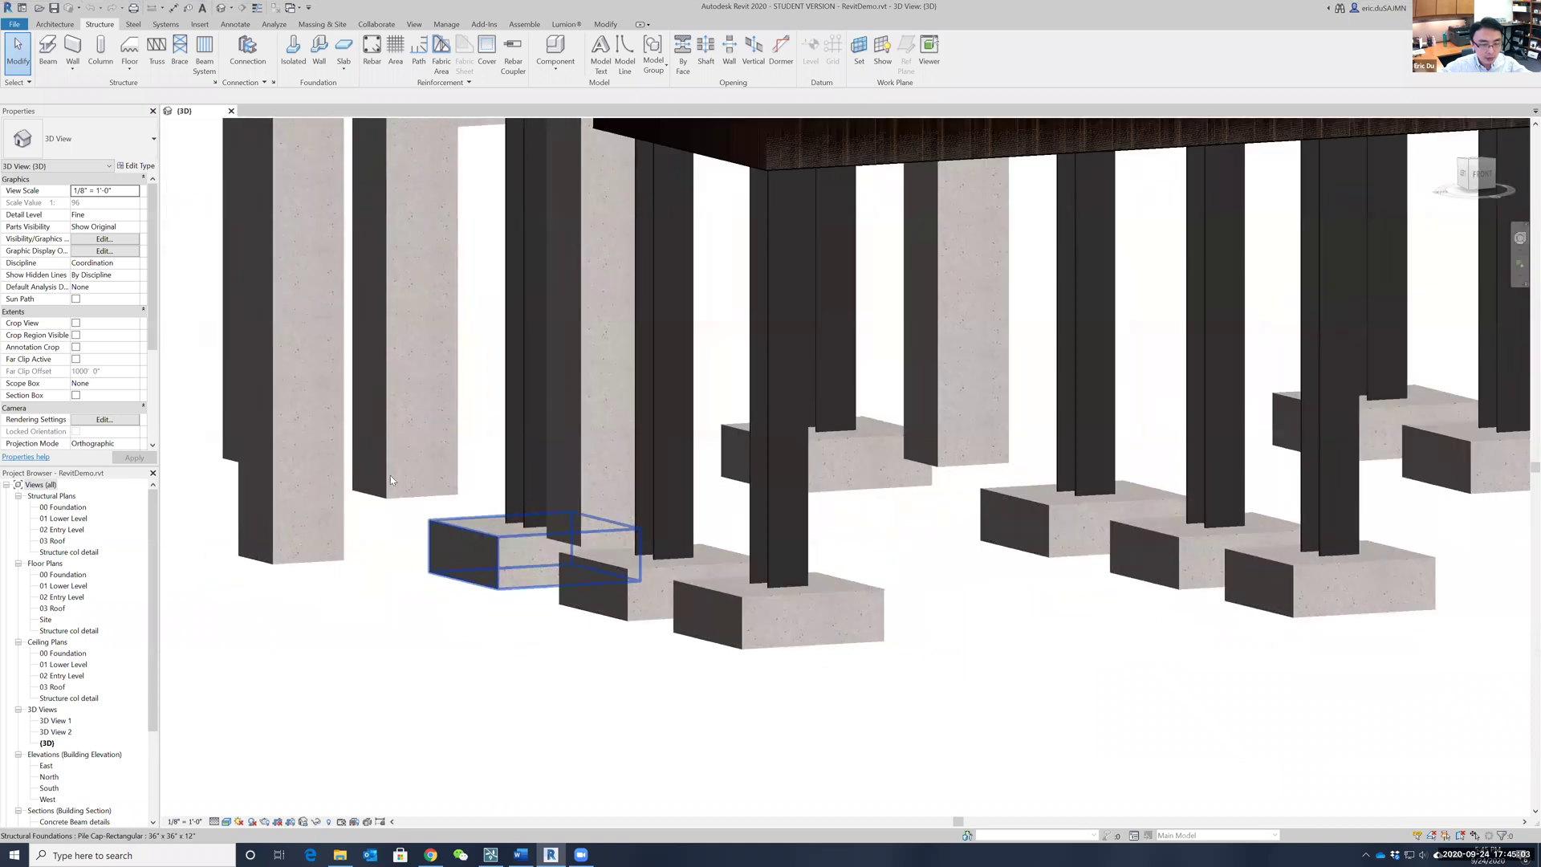
pyautogui.keyDown('shift'); pyautogui.moveTo(412, 634); pyautogui.dragTo(432, 589, button='middle'); pyautogui.keyUp('shift')
pyautogui.scroll(2, 430, 590)
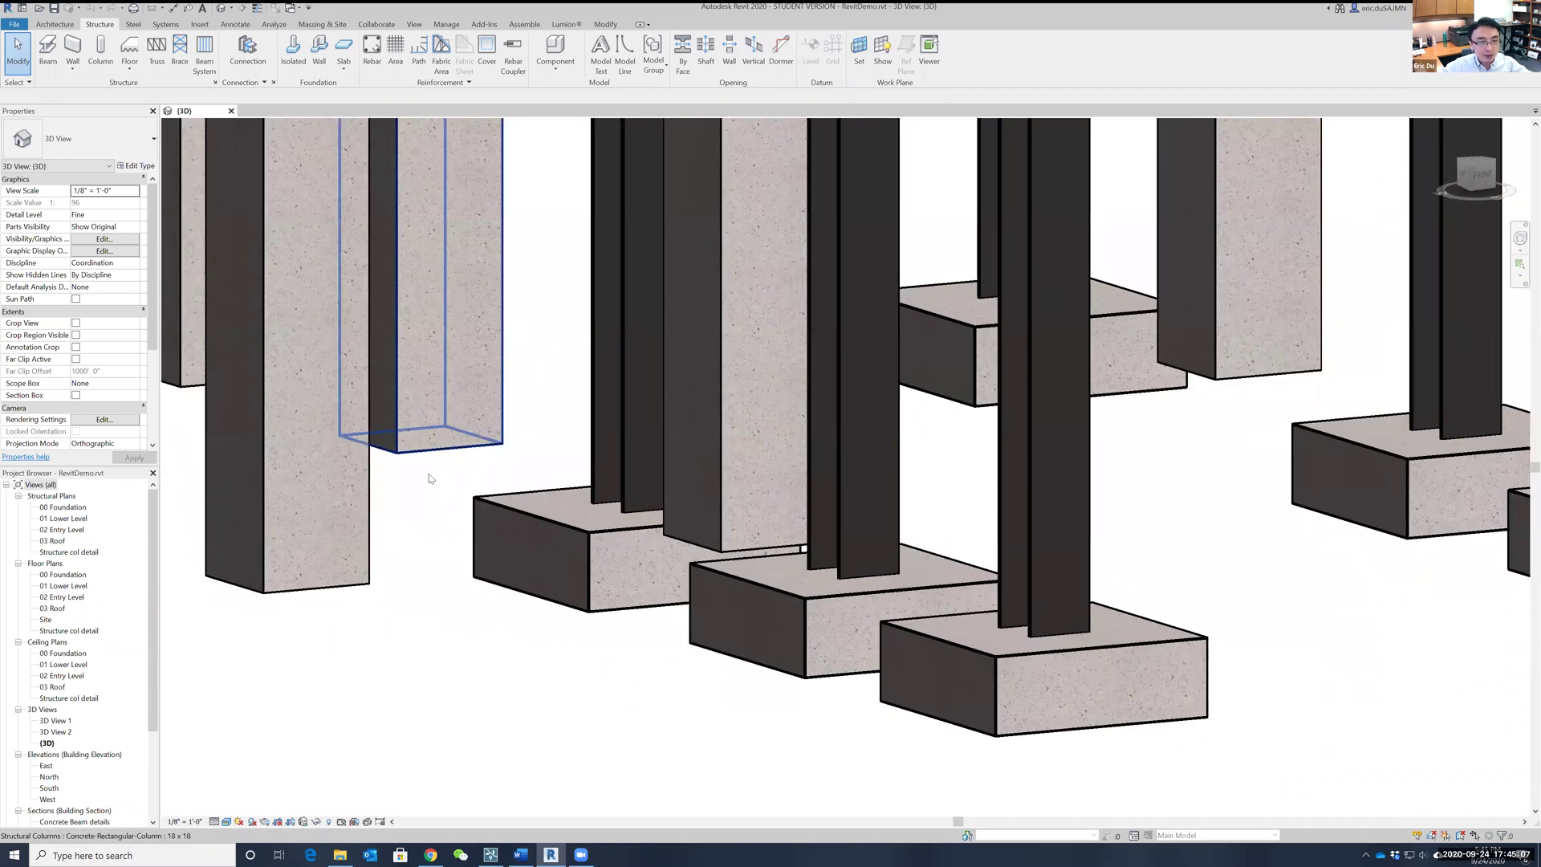
pyautogui.scroll(-2, 431, 480)
pyautogui.keyDown('shift'); pyautogui.moveTo(446, 532); pyautogui.dragTo(554, 642, button='middle'); pyautogui.keyUp('shift')
pyautogui.scroll(-4, 550, 617)
pyautogui.scroll(3, 518, 421)
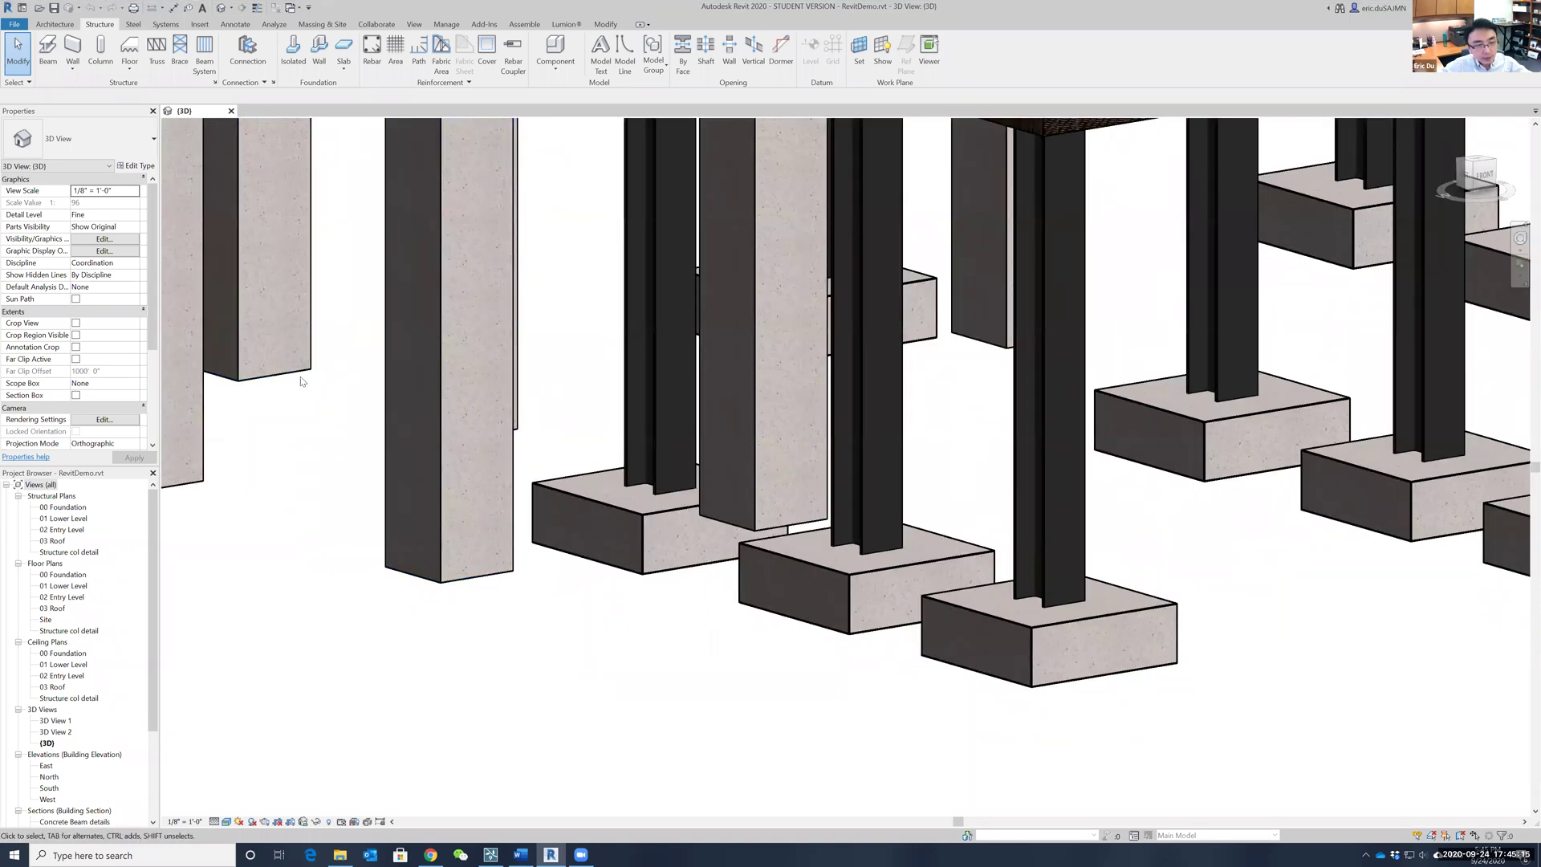
pyautogui.scroll(-3, 640, 540)
pyautogui.moveTo(640, 591); pyautogui.dragTo(614, 564, button='middle')
pyautogui.scroll(3, 345, 360)
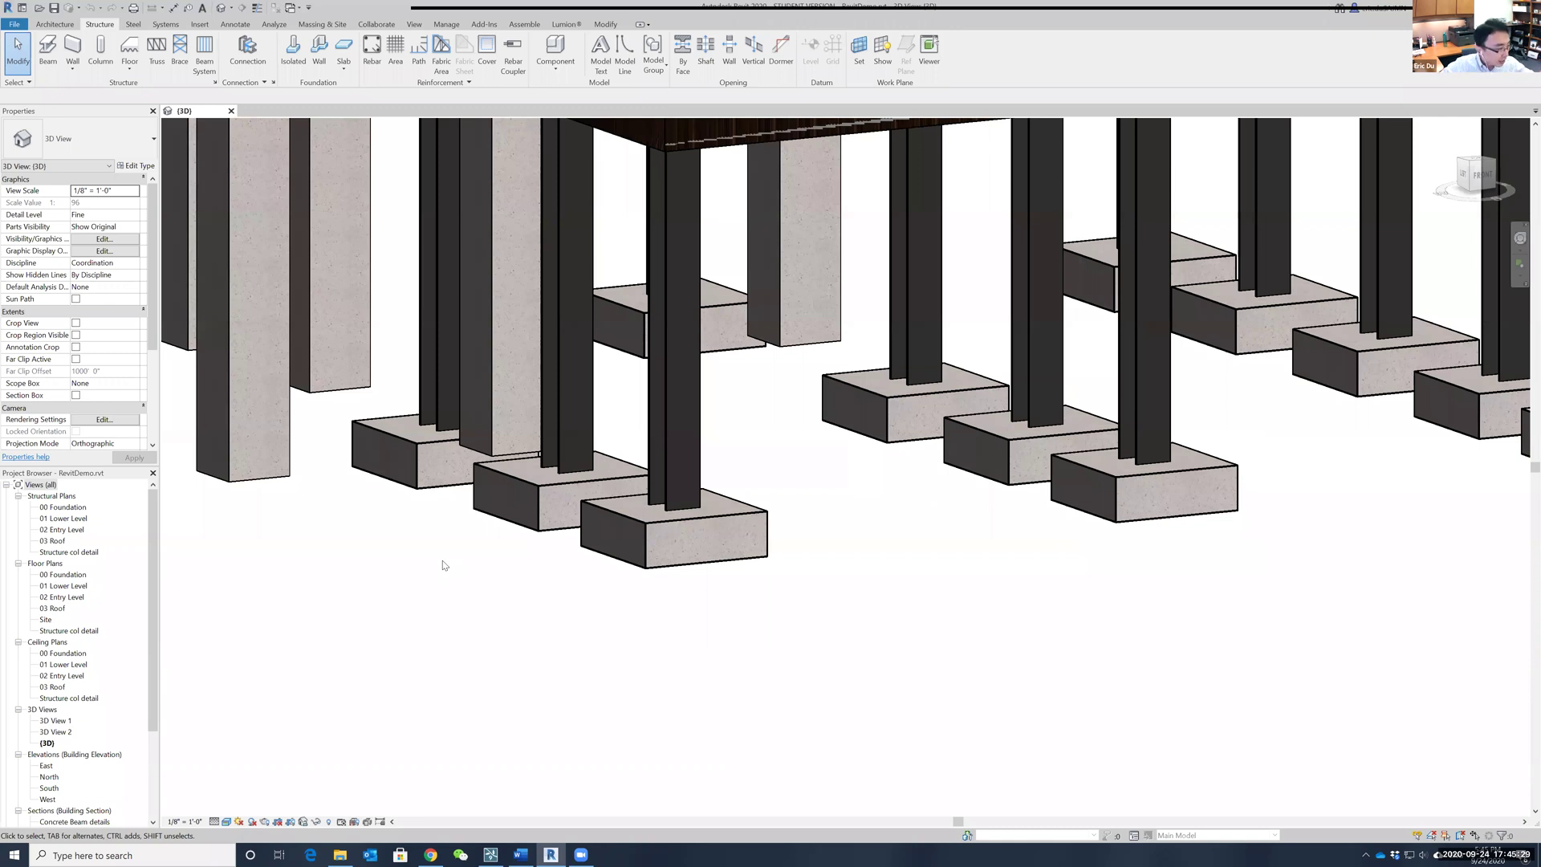
# Step: Open the 00 Foundation structural plan and bring the columns along grid A into close view
pyautogui.click(54, 496)
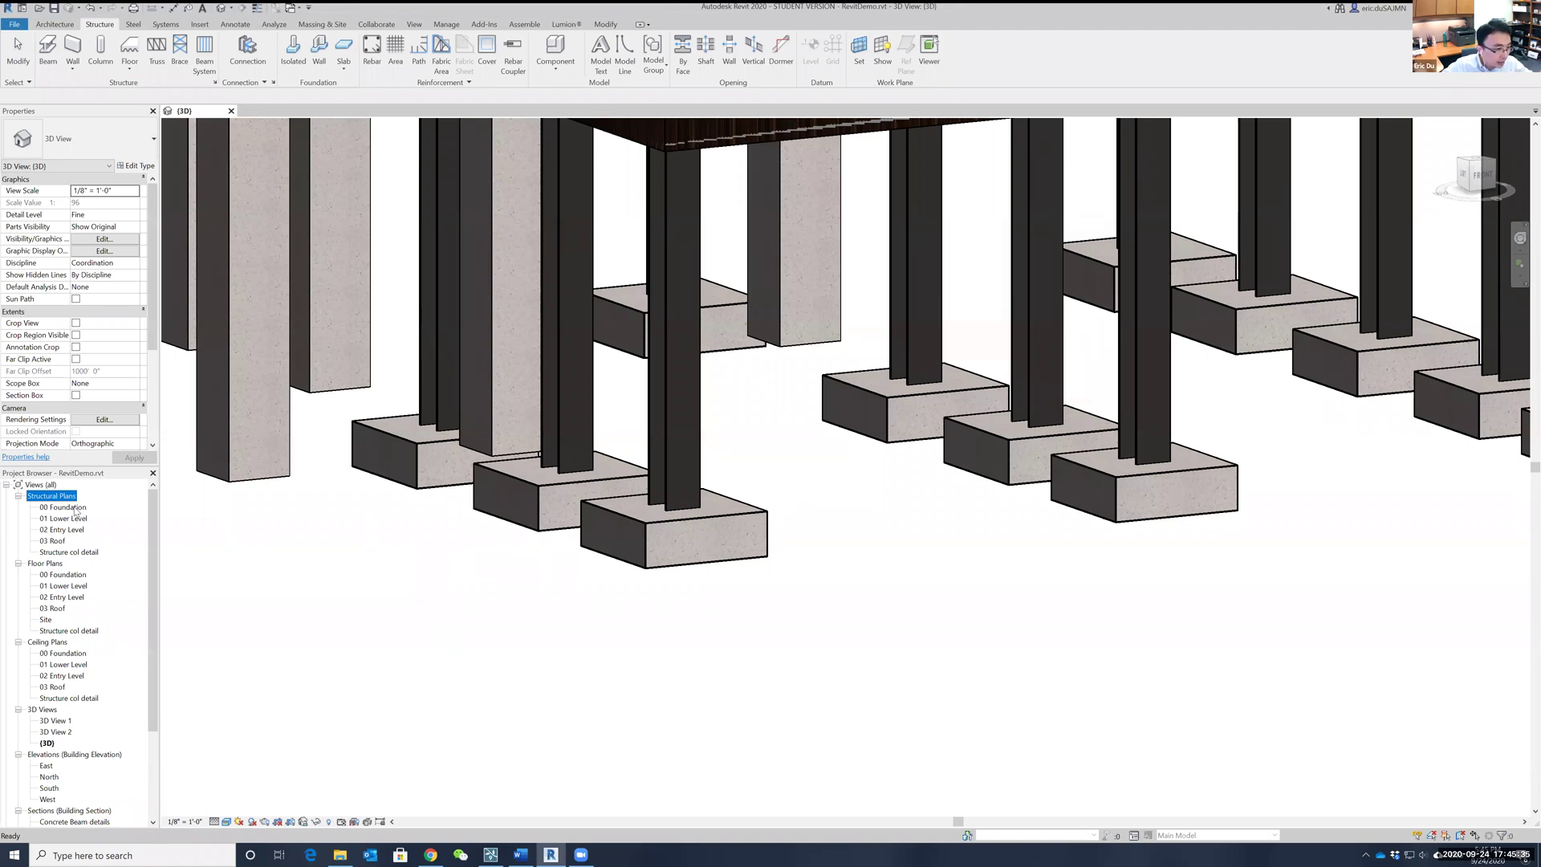
pyautogui.doubleClick(72, 507)
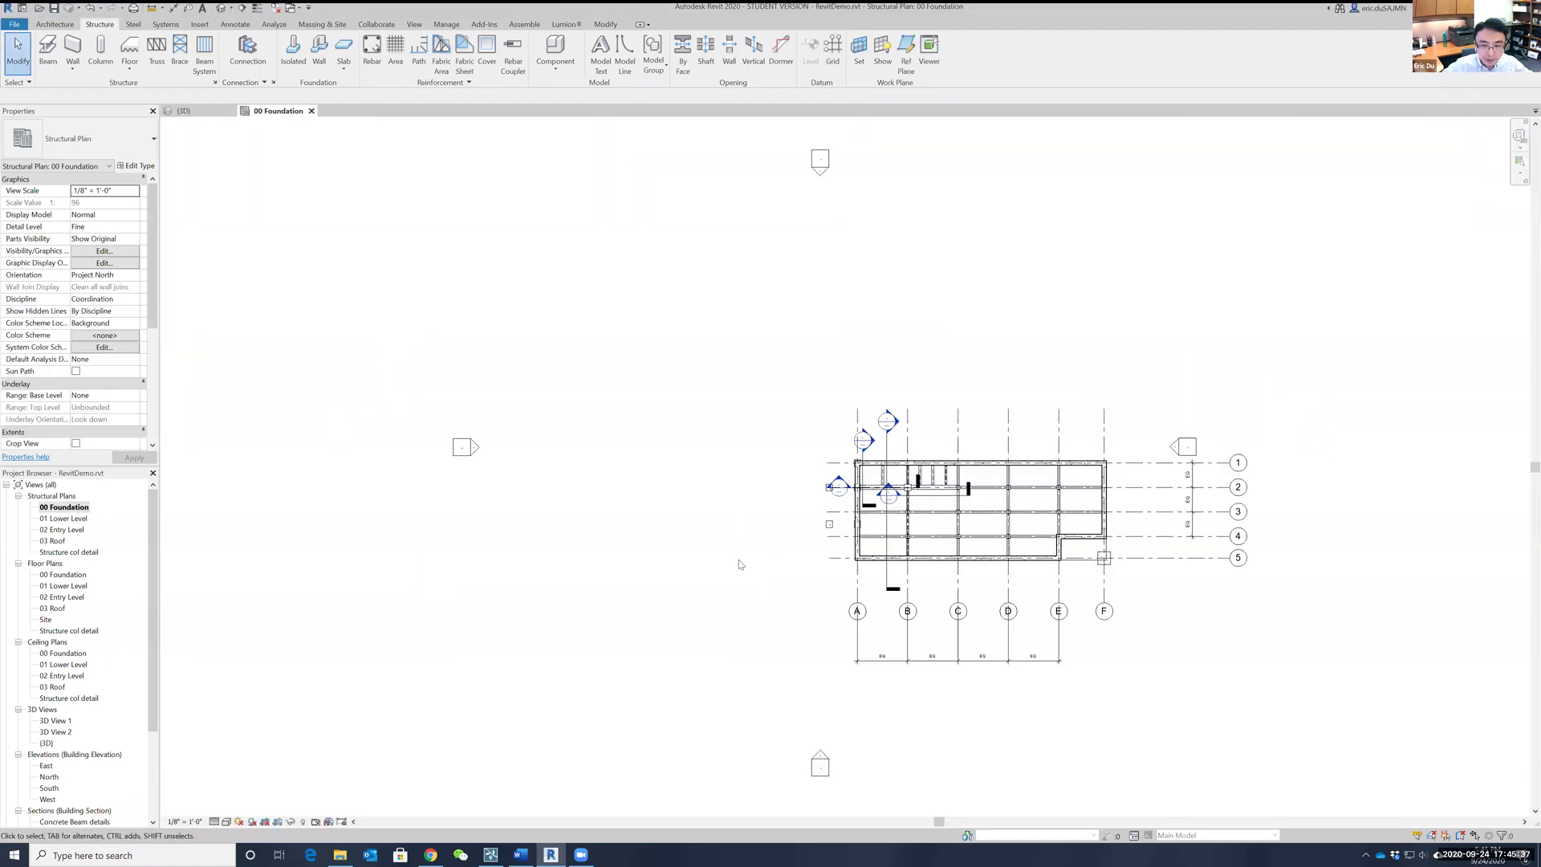
pyautogui.scroll(2, 773, 549)
pyautogui.moveTo(773, 549); pyautogui.dragTo(504, 577, button='middle')
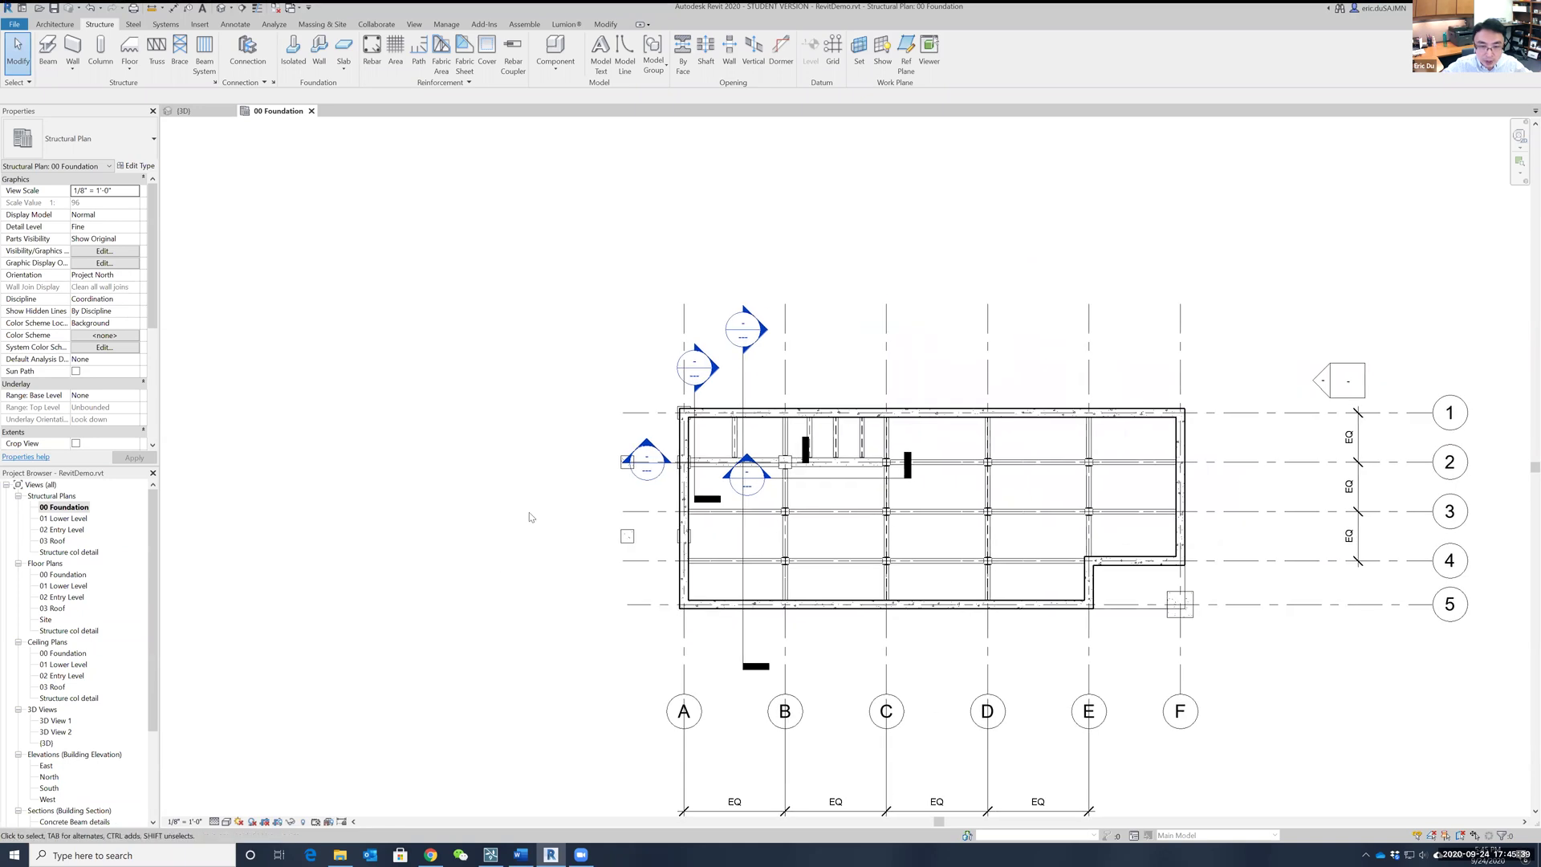
pyautogui.scroll(1, 566, 491)
pyautogui.scroll(6, 526, 526)
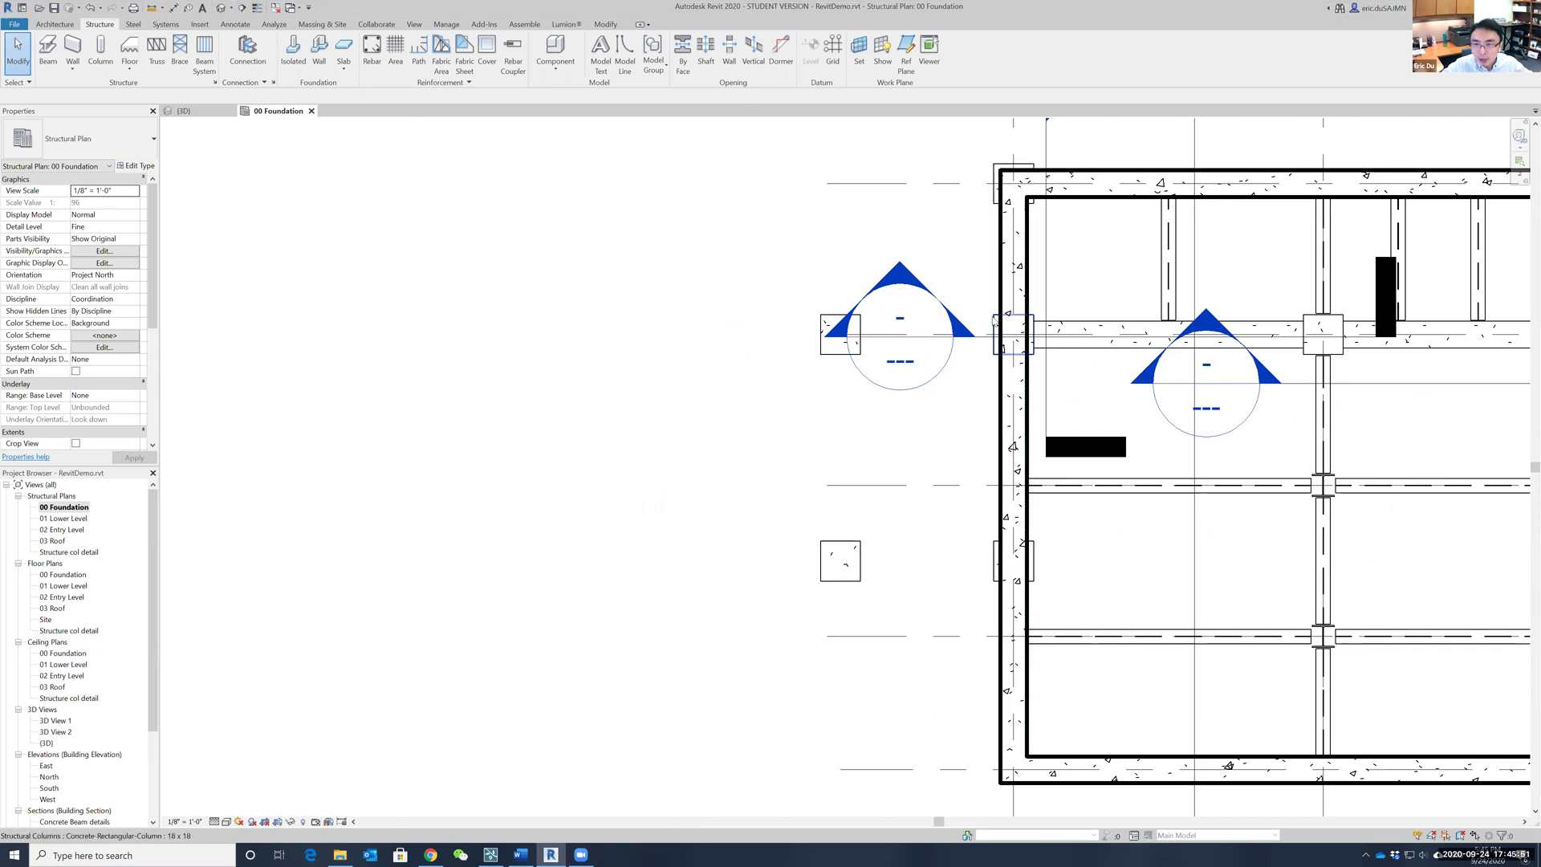
# Step: Select the 18 x 18 concrete column at grid intersection A-2 and inspect it in the foundation plan
pyautogui.click(996, 350)
pyautogui.scroll(-2, 668, 471)
pyautogui.moveTo(664, 471); pyautogui.dragTo(382, 475, button='middle')
pyautogui.scroll(1, 385, 475)
pyautogui.scroll(2, 920, 434)
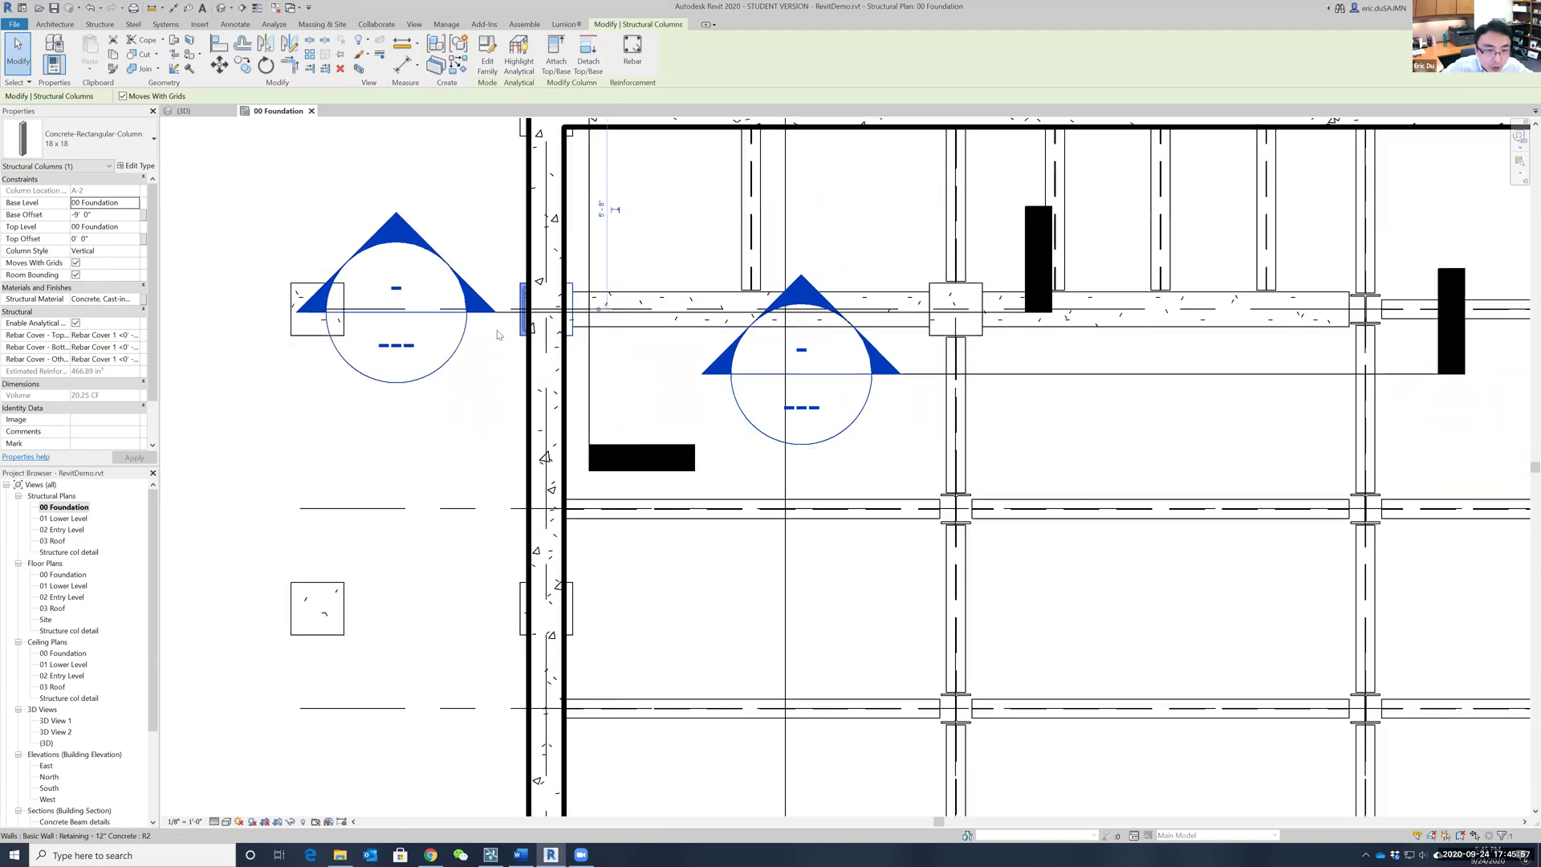
pyautogui.scroll(3, 502, 329)
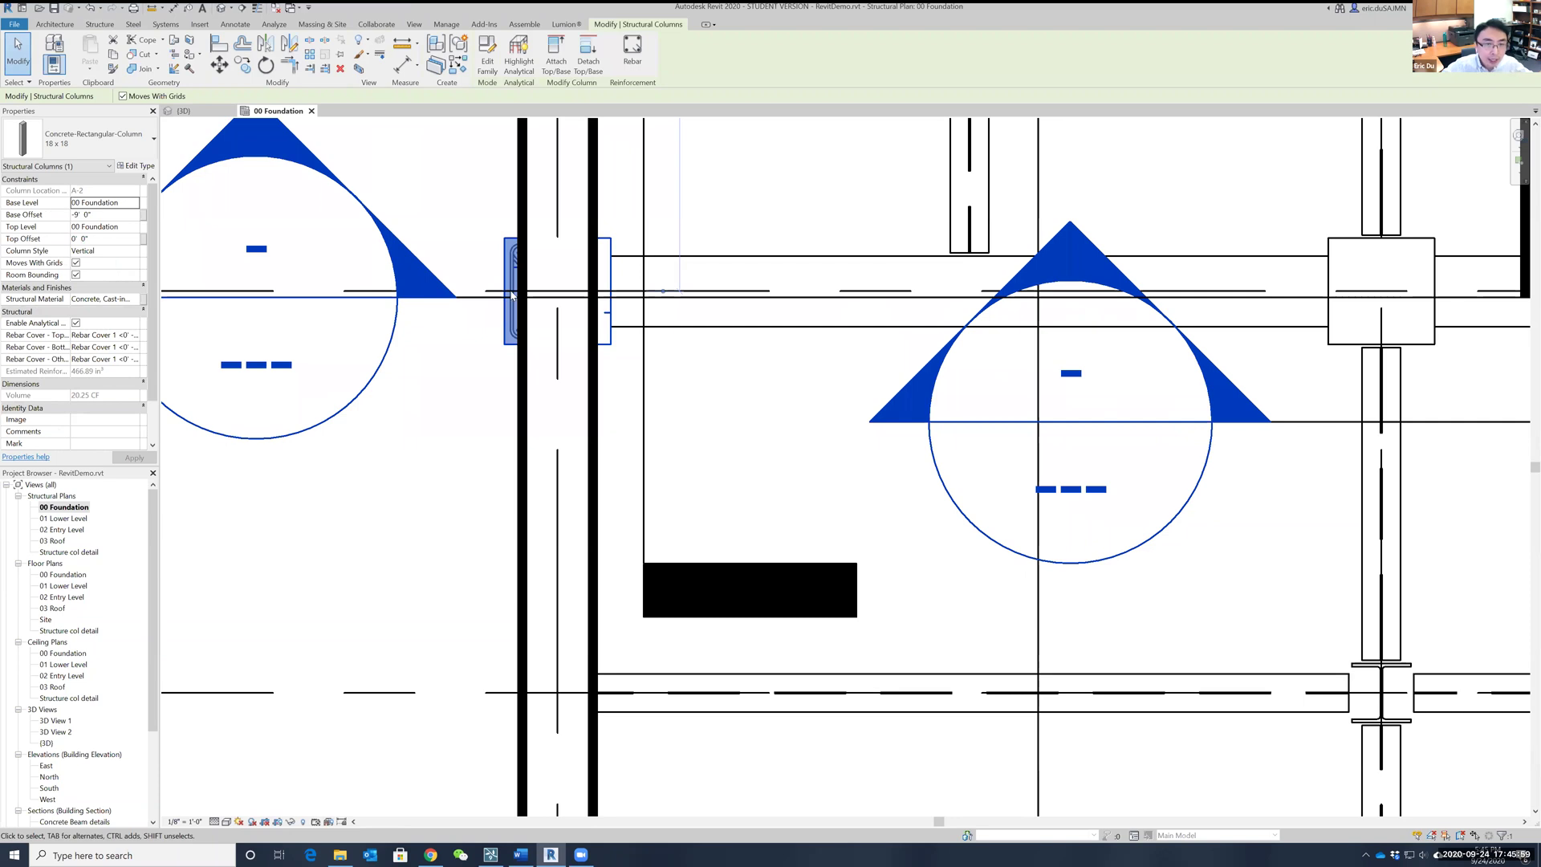
pyautogui.scroll(-4, 511, 294)
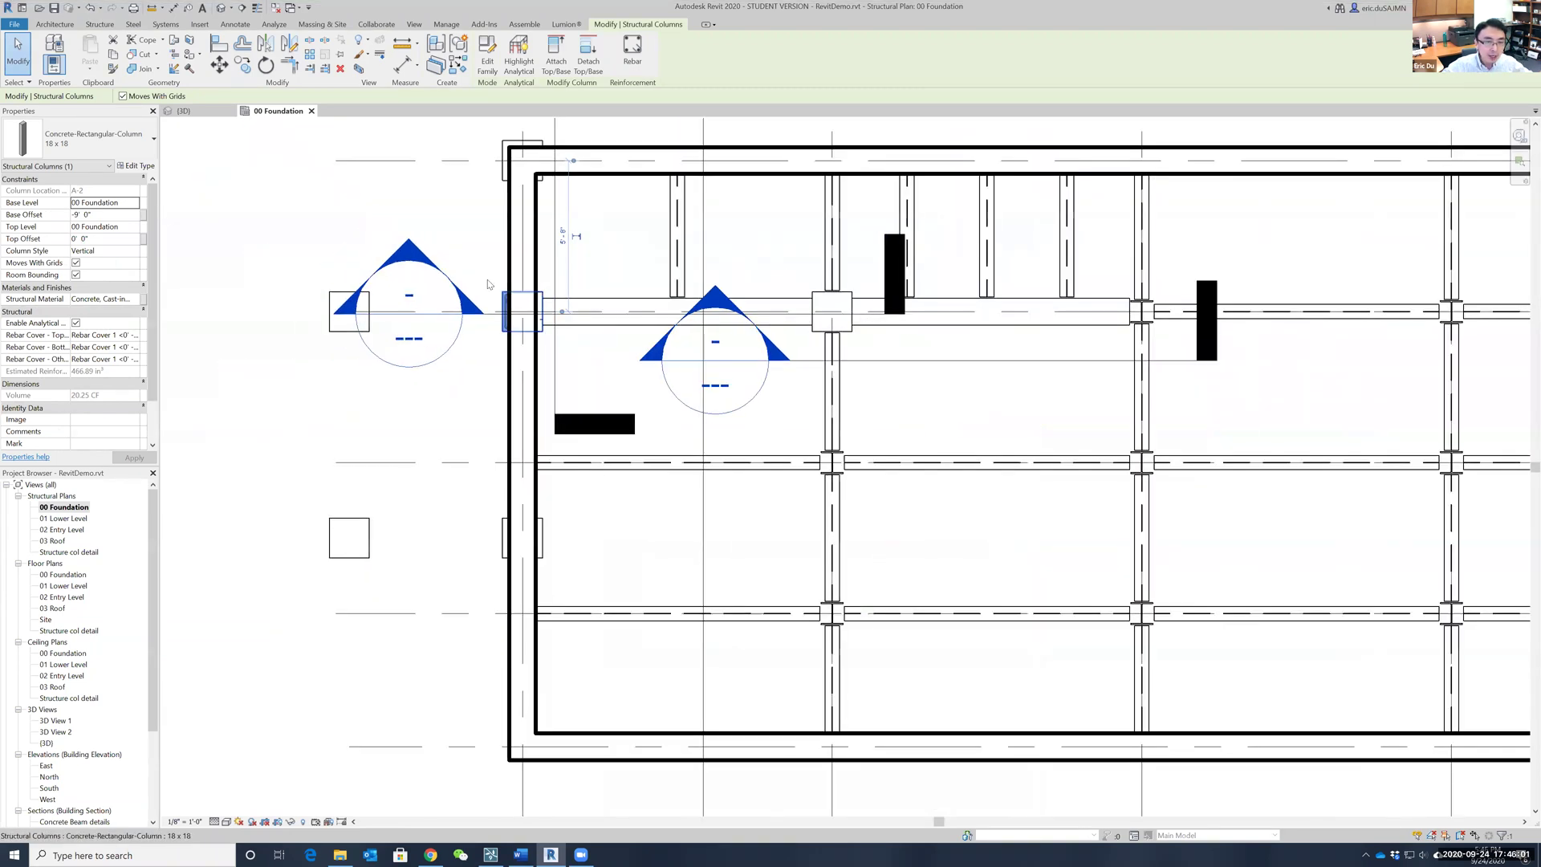
pyautogui.scroll(-1, 494, 289)
# Step: Place a 36" x 36" x 12" rectangular pile cap as an isolated foundation at grid intersection A-2 and show the 3D view
pyautogui.click(101, 24)
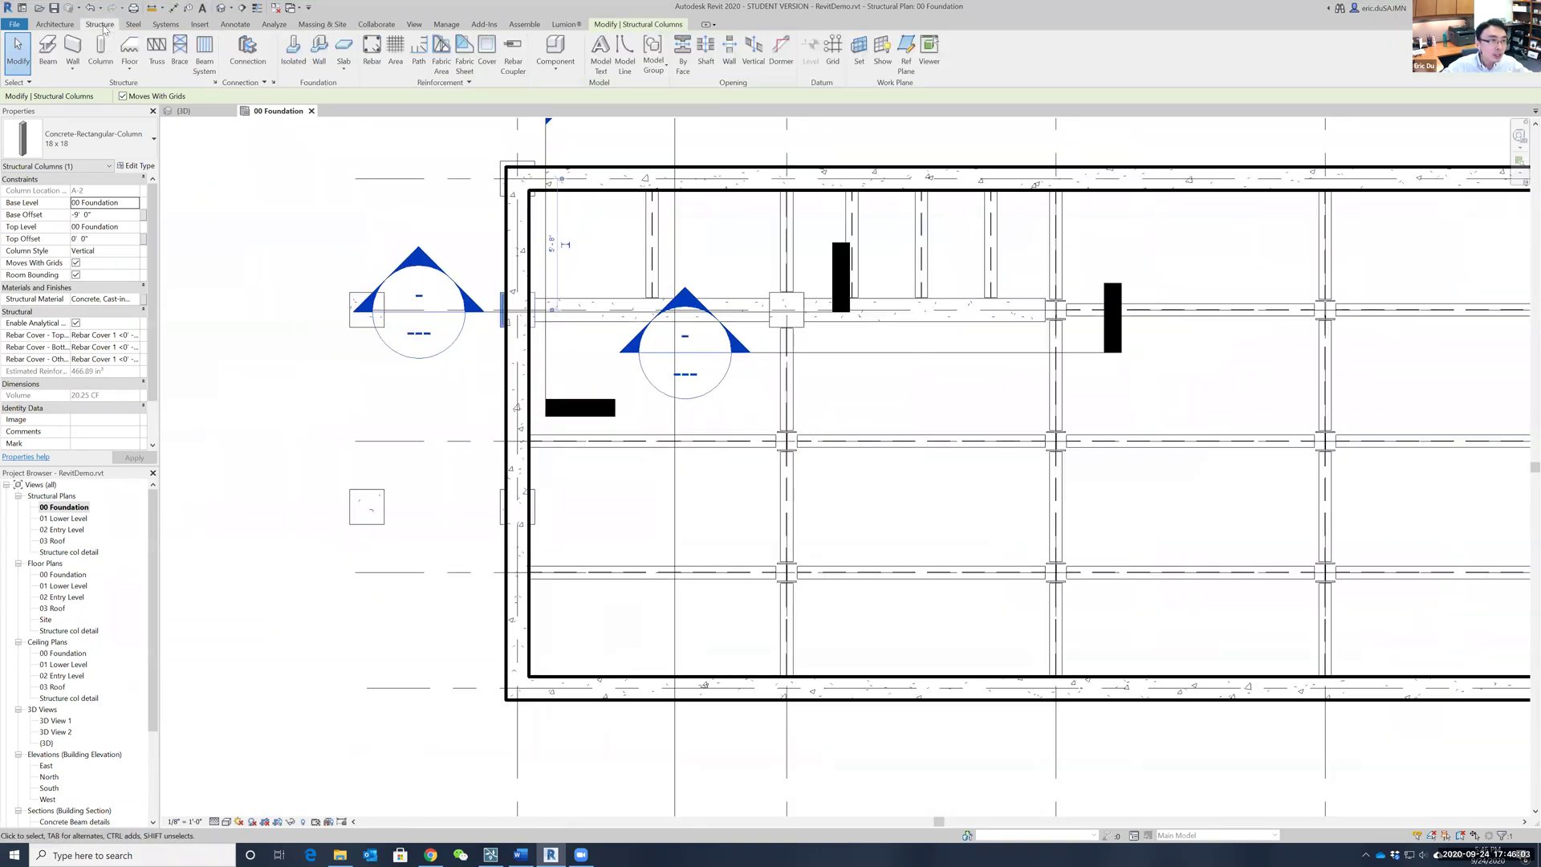
pyautogui.click(292, 70)
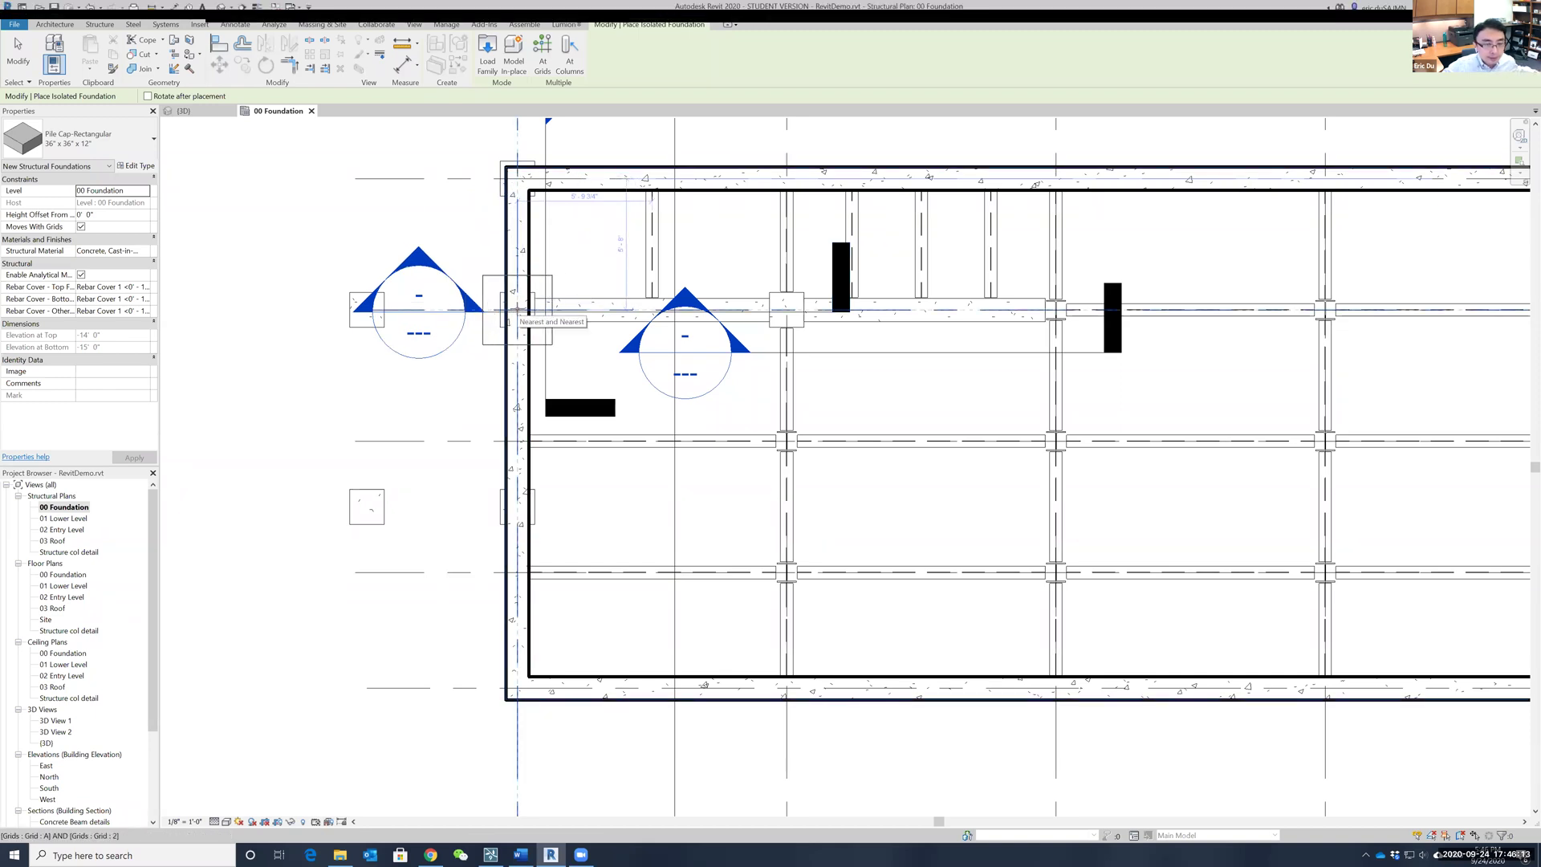
pyautogui.click(518, 308)
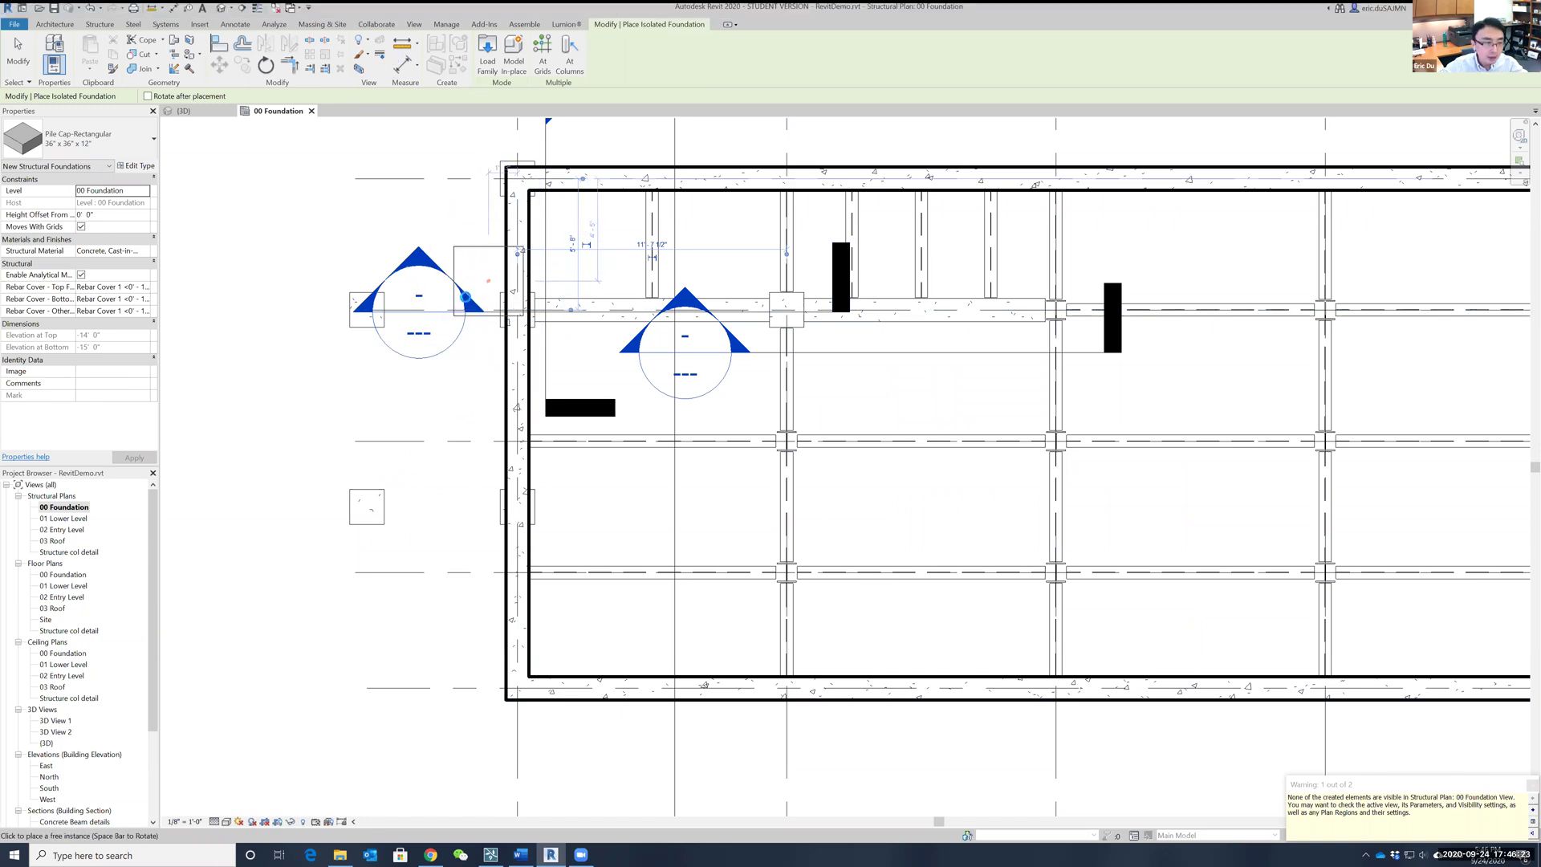
pyautogui.press('Escape')
pyautogui.press('Escape')
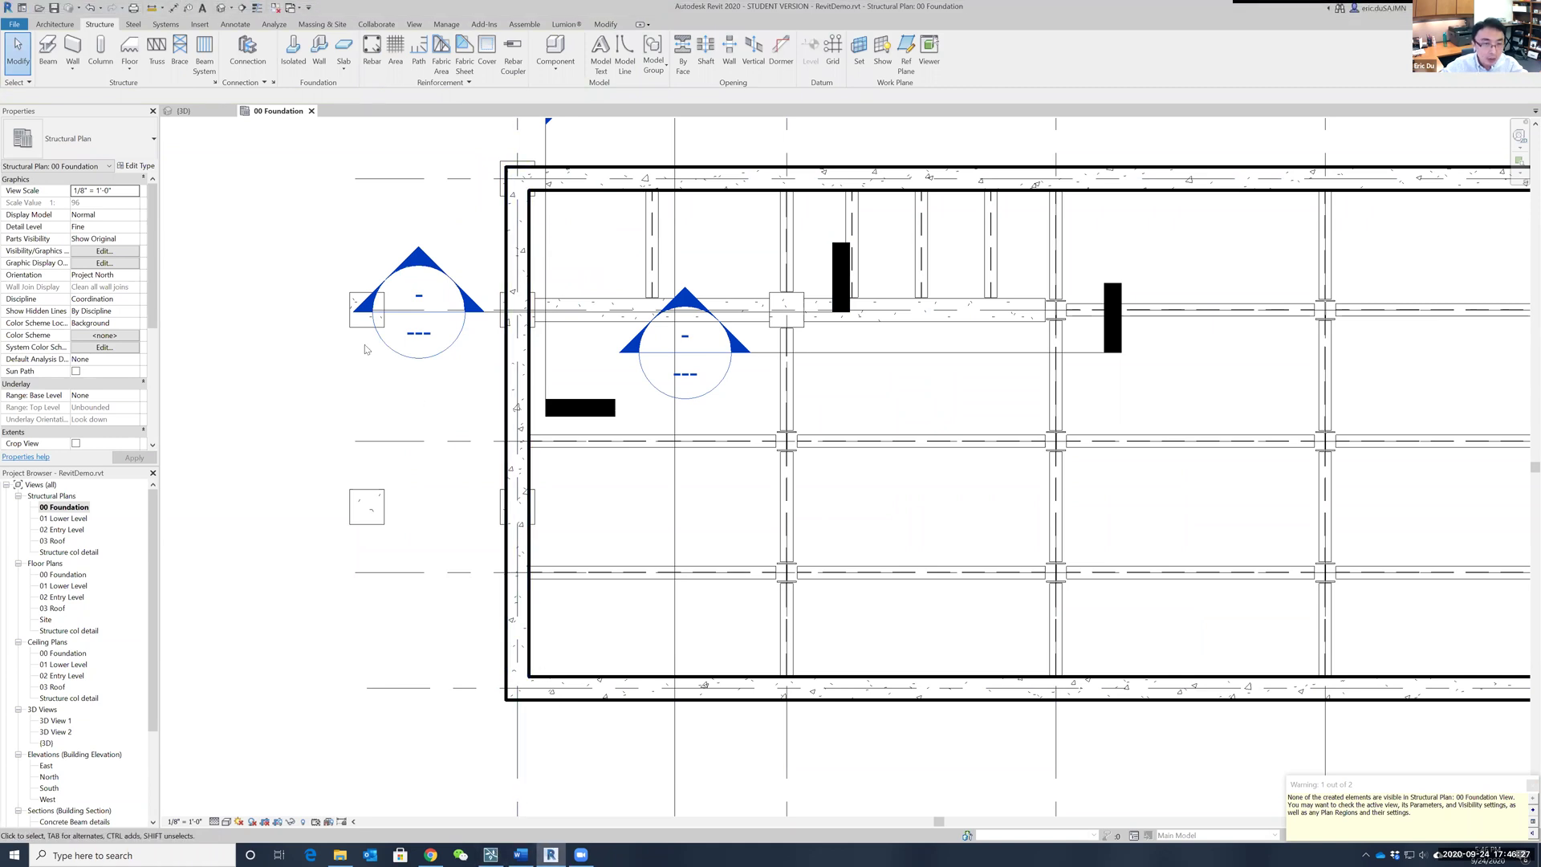
pyautogui.click(414, 24)
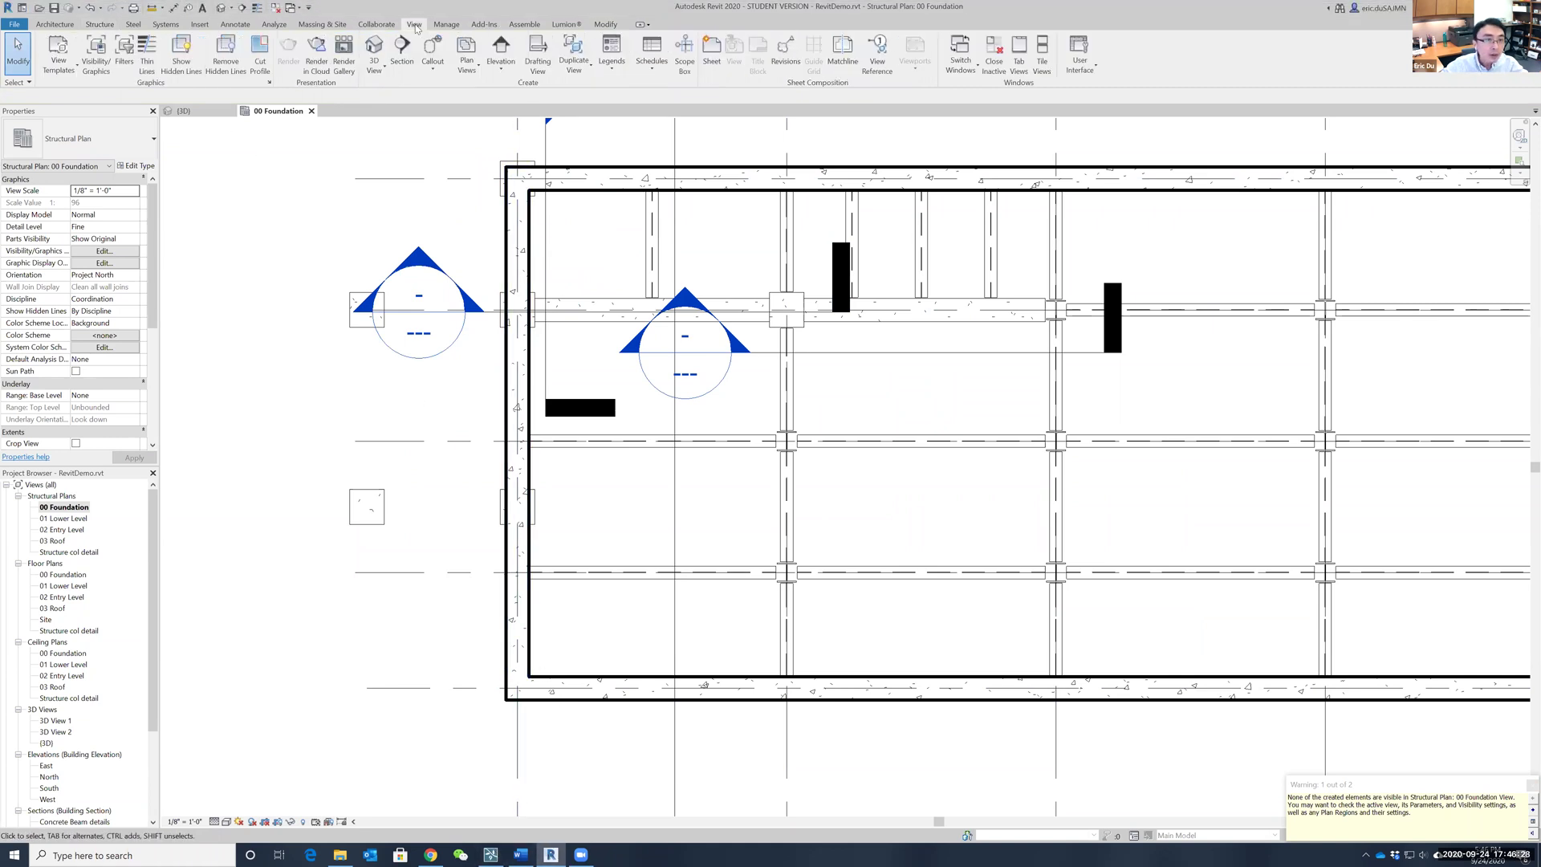
pyautogui.click(372, 48)
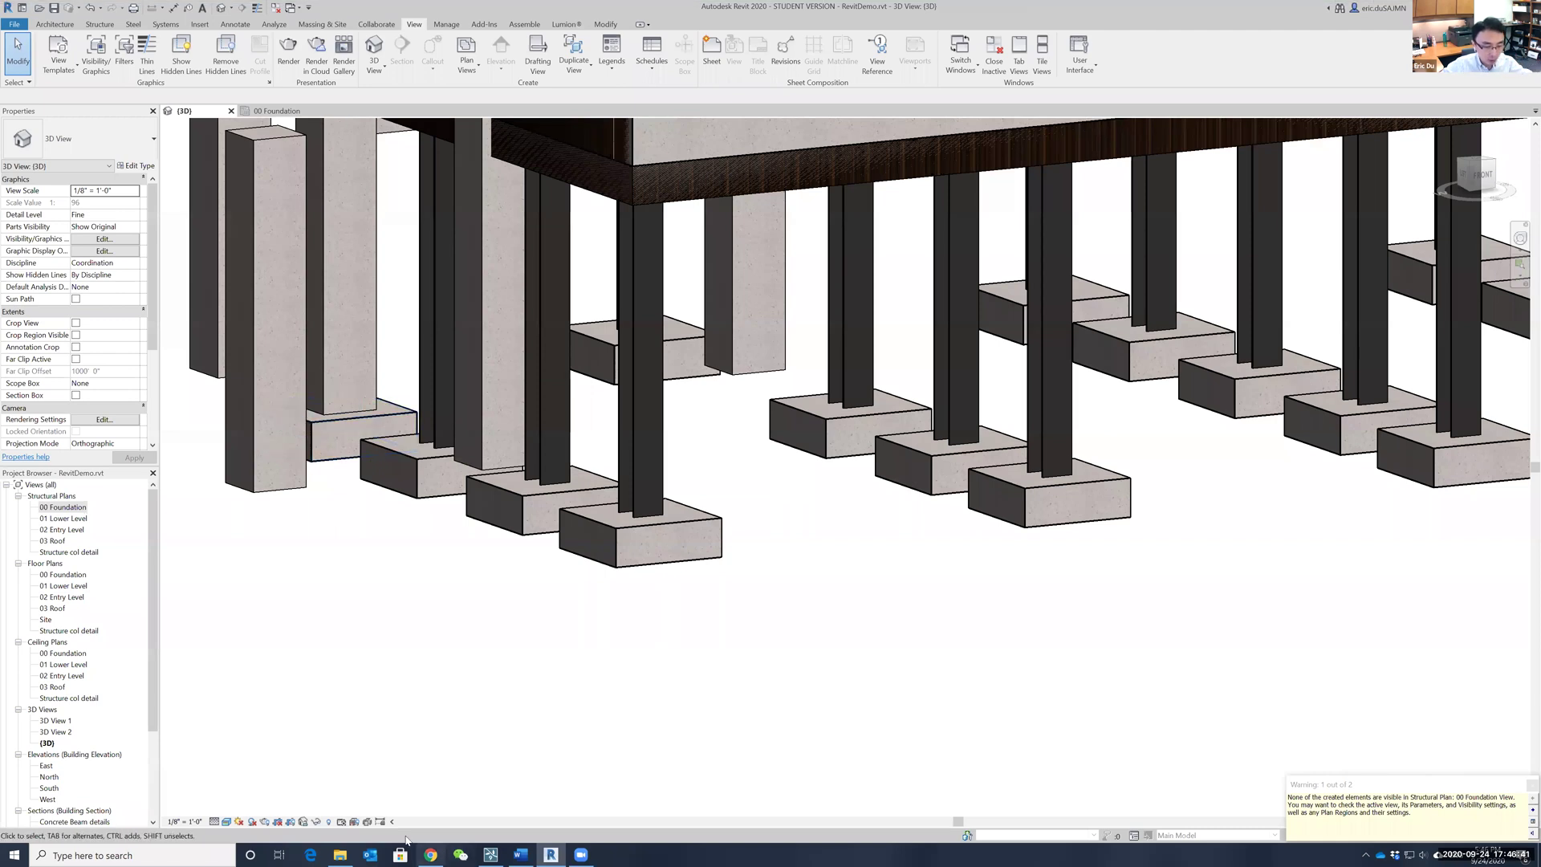
# Step: Switch to Chrome, open the Week 3 Lab Tutorial - Revit Structure page from the course modules, and download its tutorial PDF
pyautogui.click(430, 854)
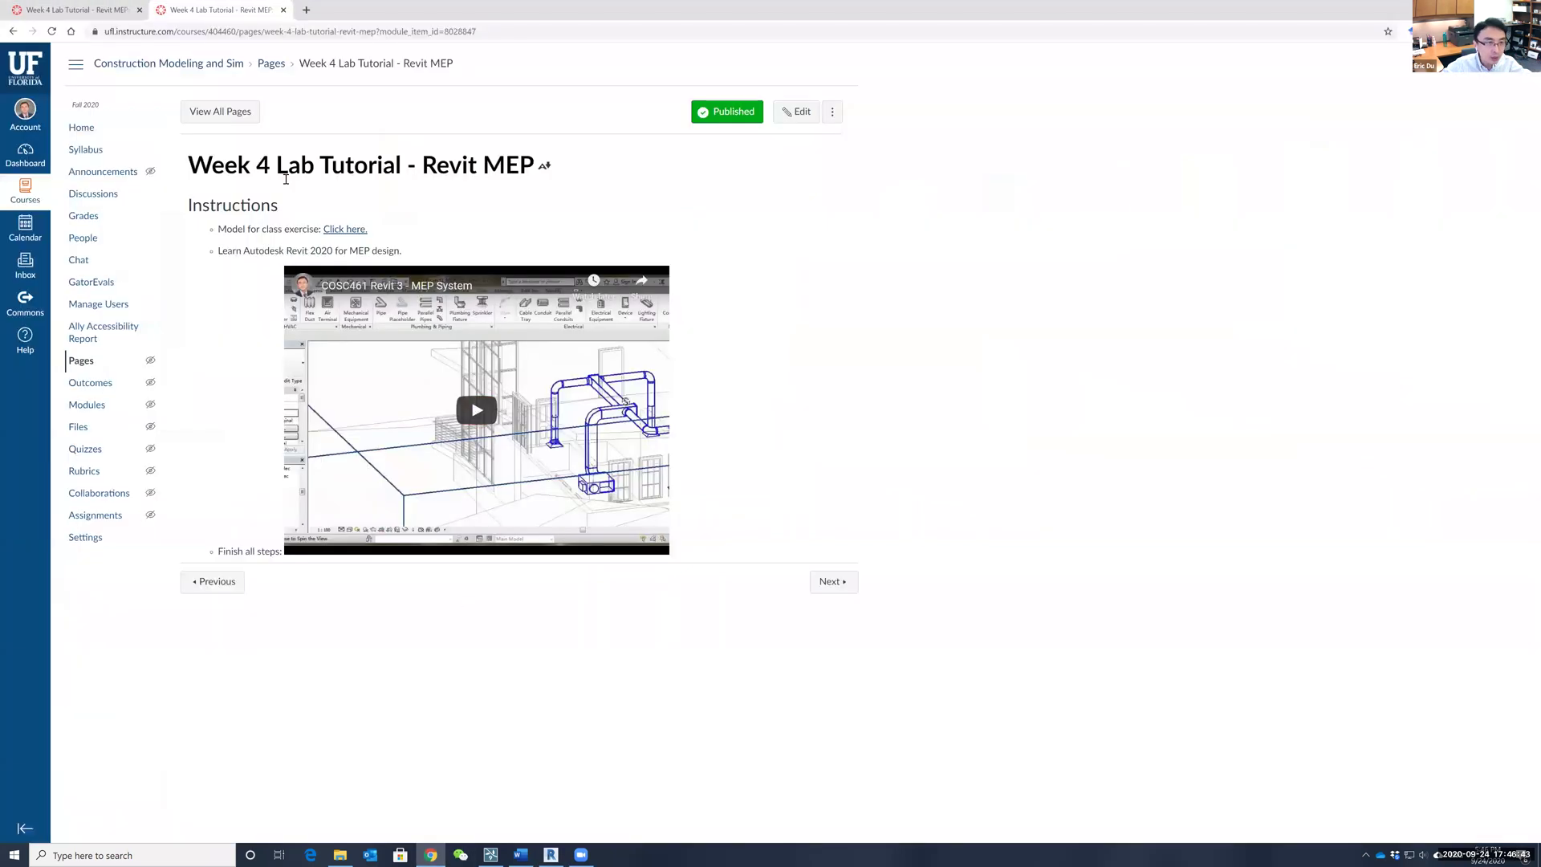
pyautogui.click(109, 16)
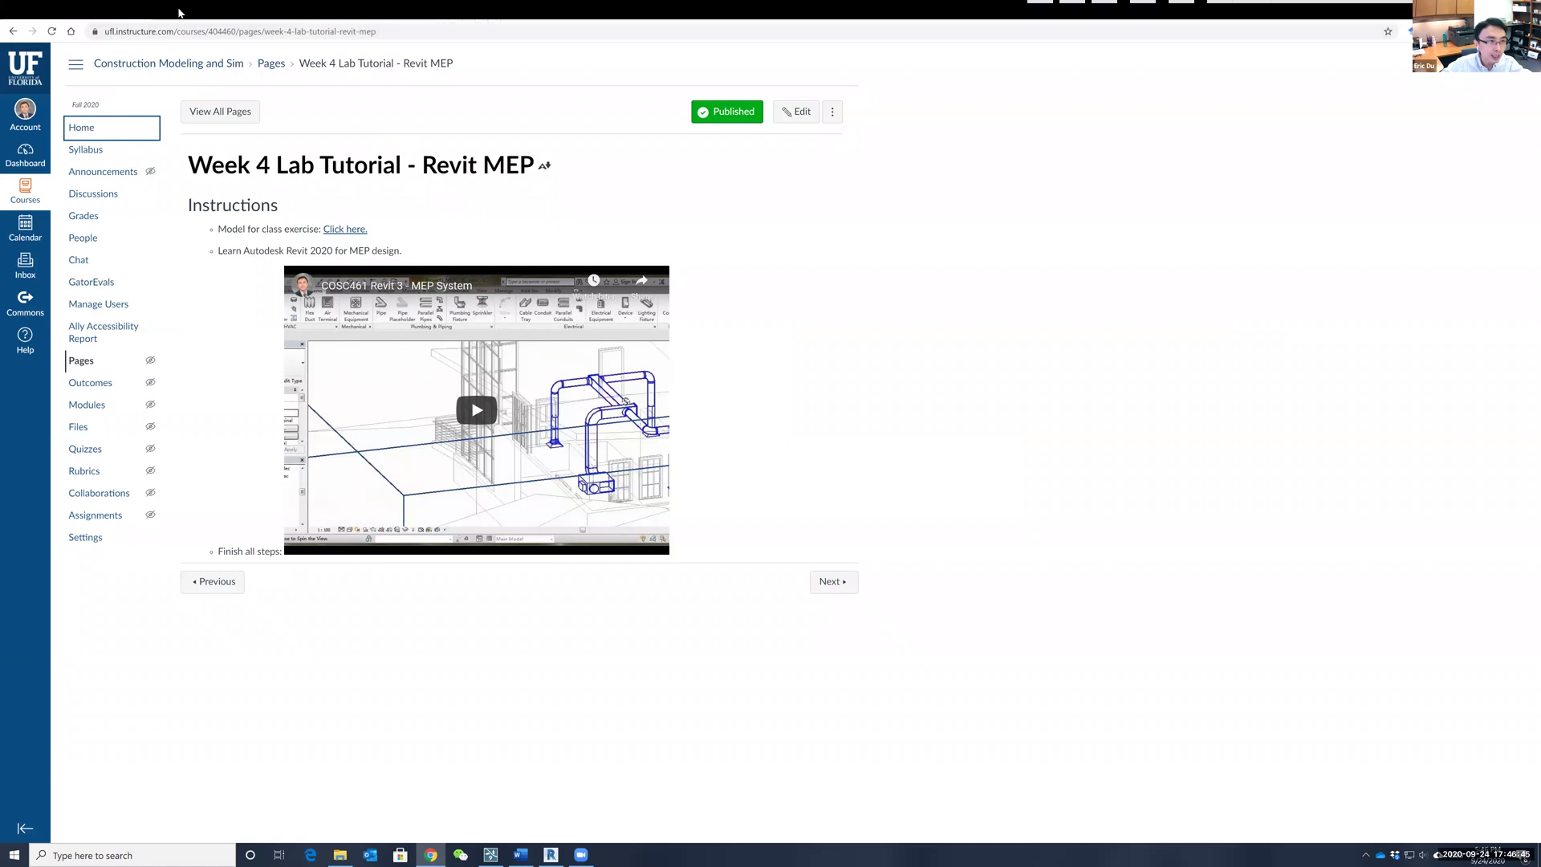
pyautogui.click(78, 14)
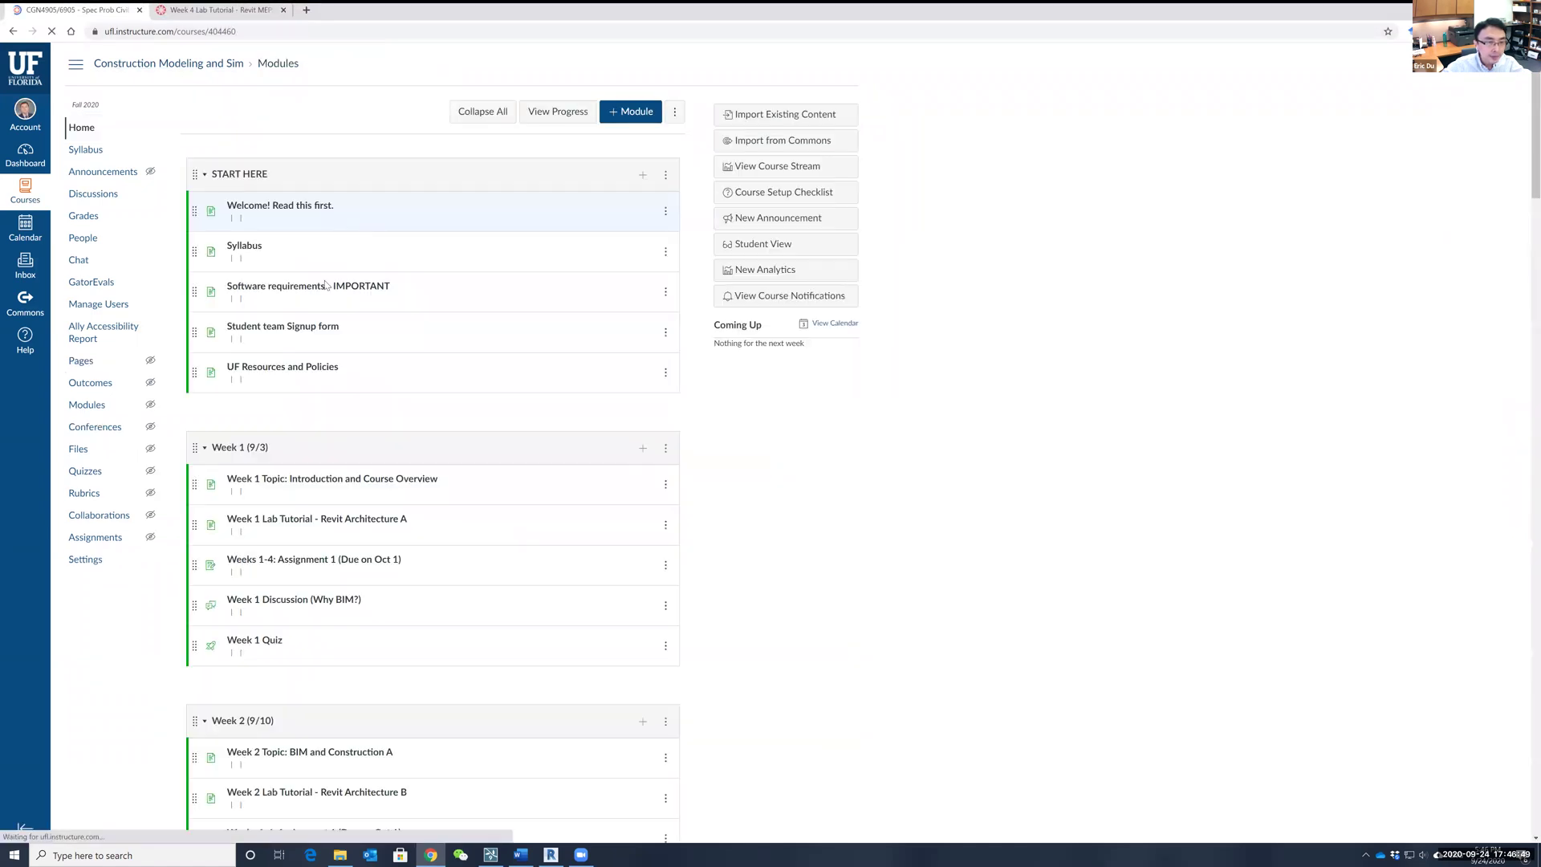
pyautogui.scroll(-4, 378, 495)
pyautogui.scroll(-2, 378, 495)
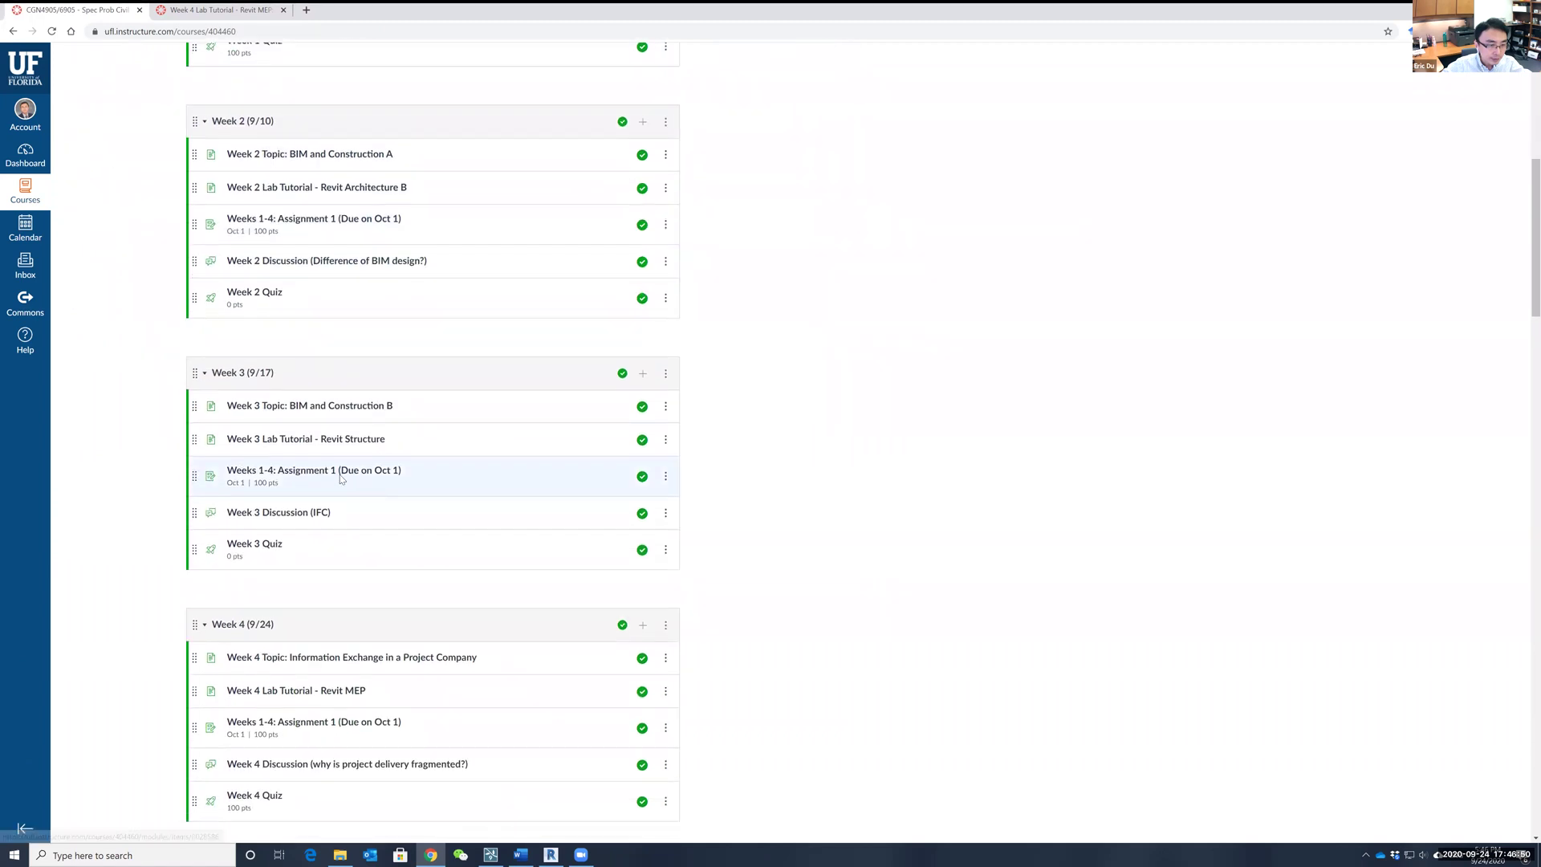
pyautogui.click(303, 440)
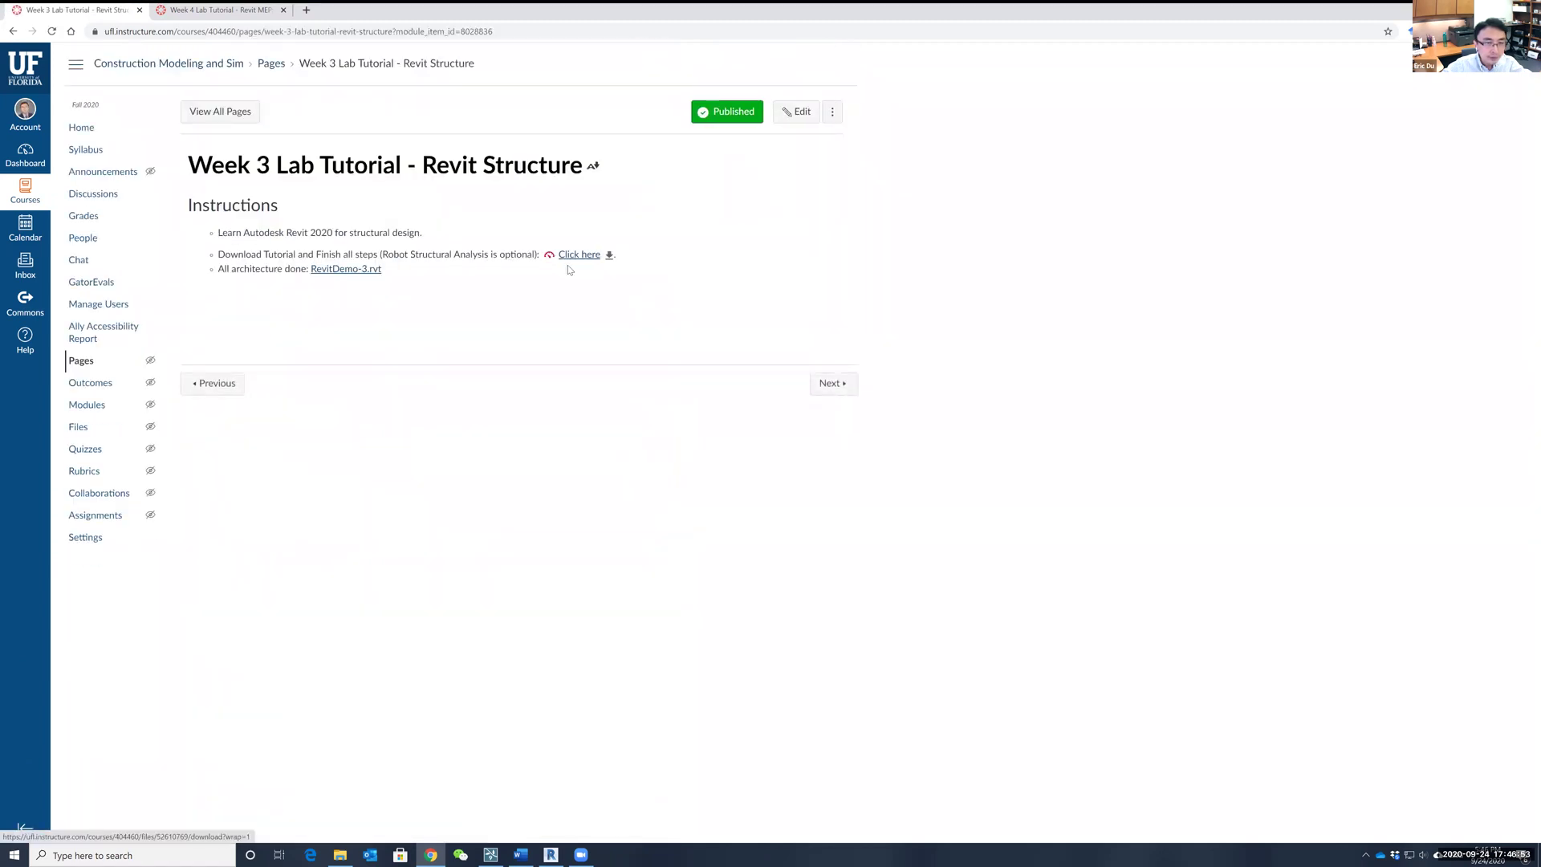
pyautogui.click(580, 255)
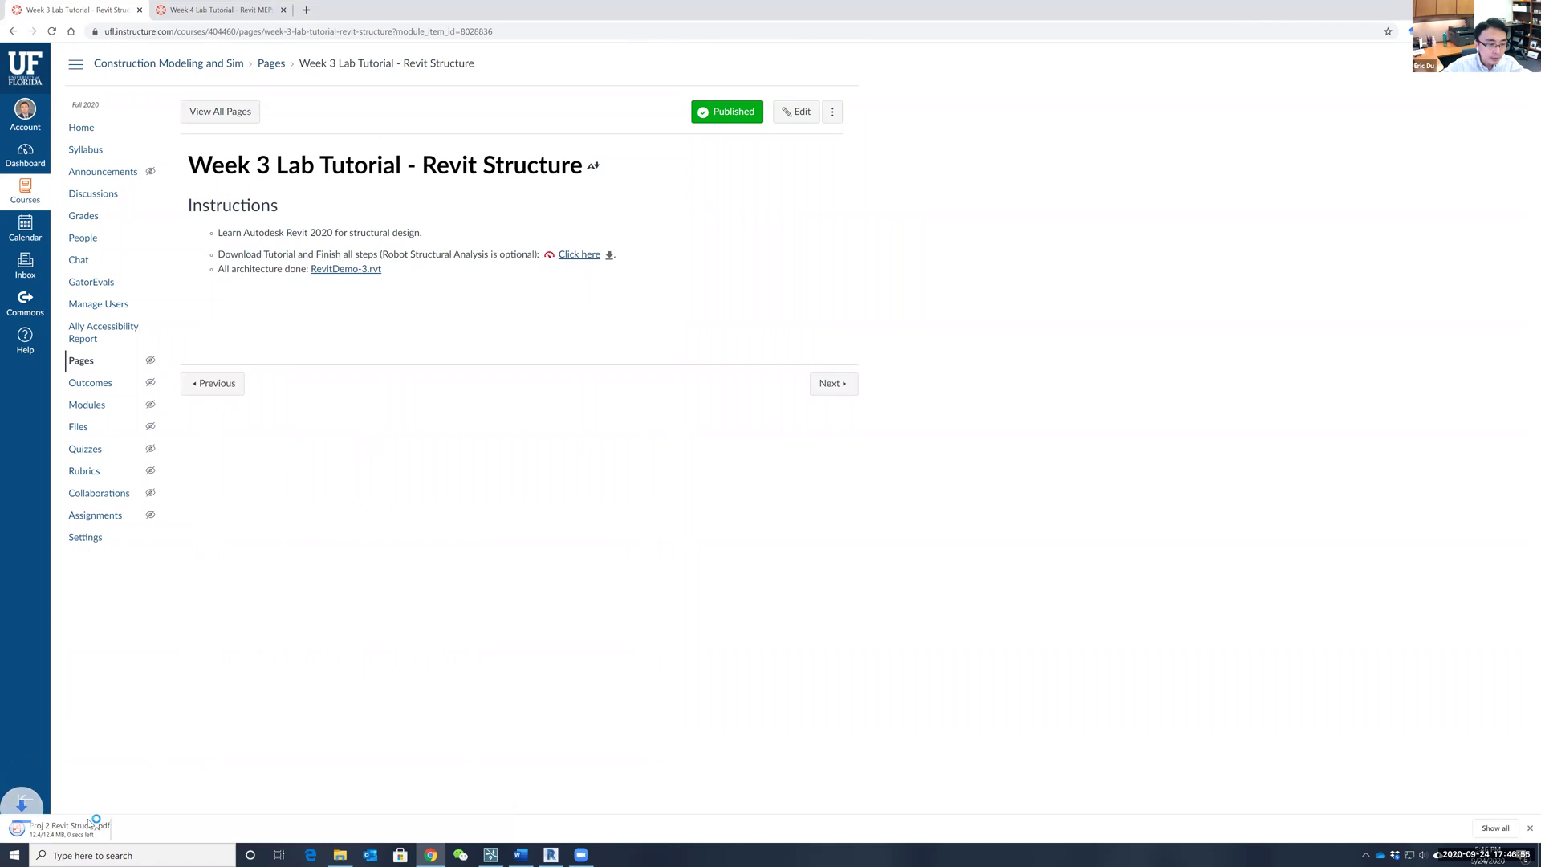
# Step: Look through the Revit Structure tutorial PDF to the footing rebar instructions and the View as solid setting on page 23
pyautogui.scroll(-20, 1051, 346)
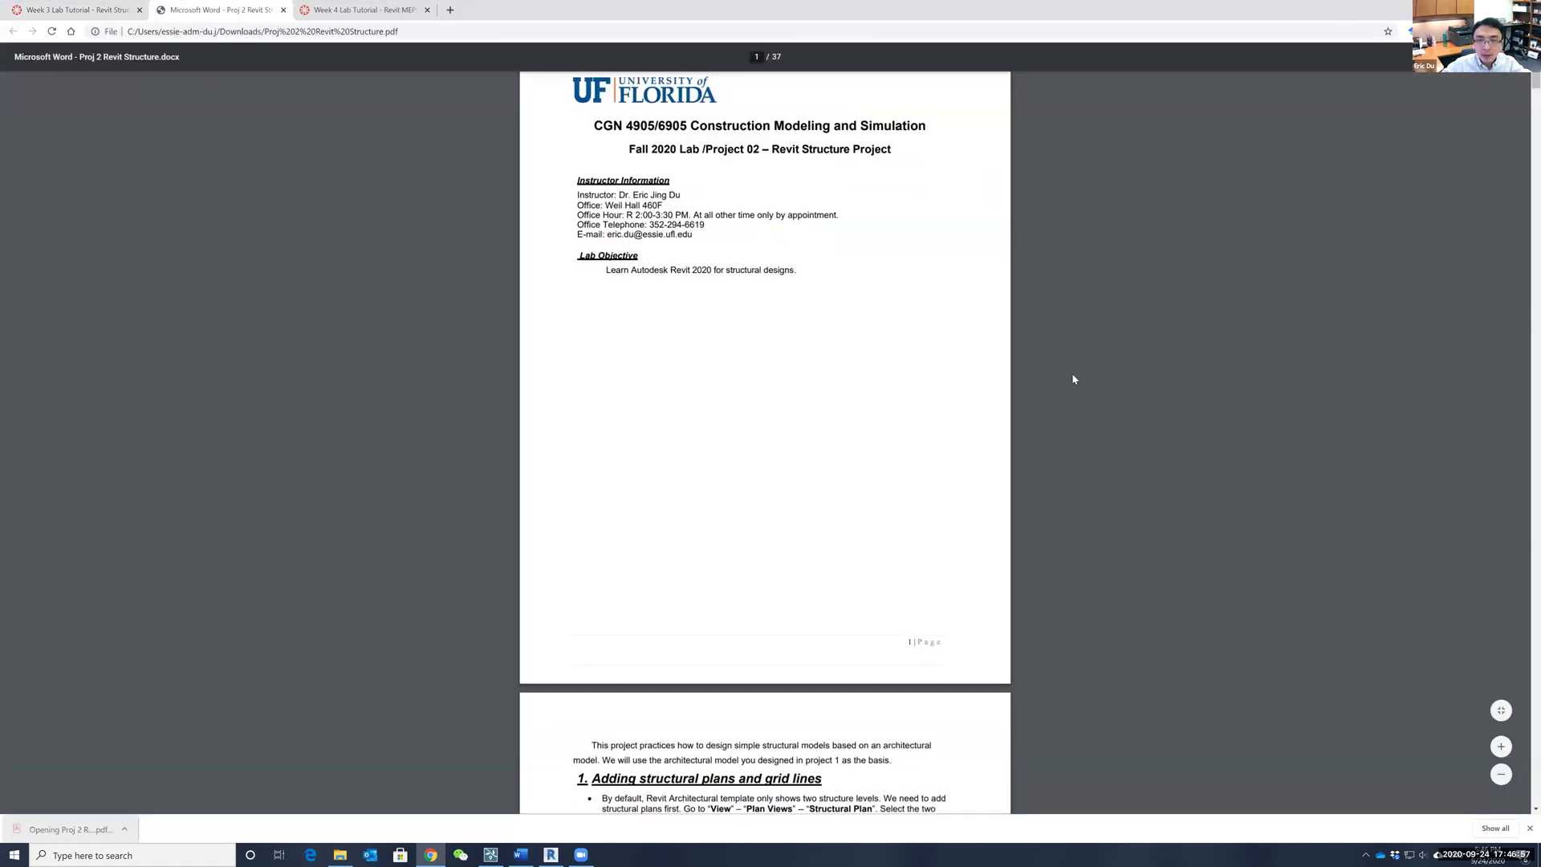
pyautogui.scroll(-20, 1177, 391)
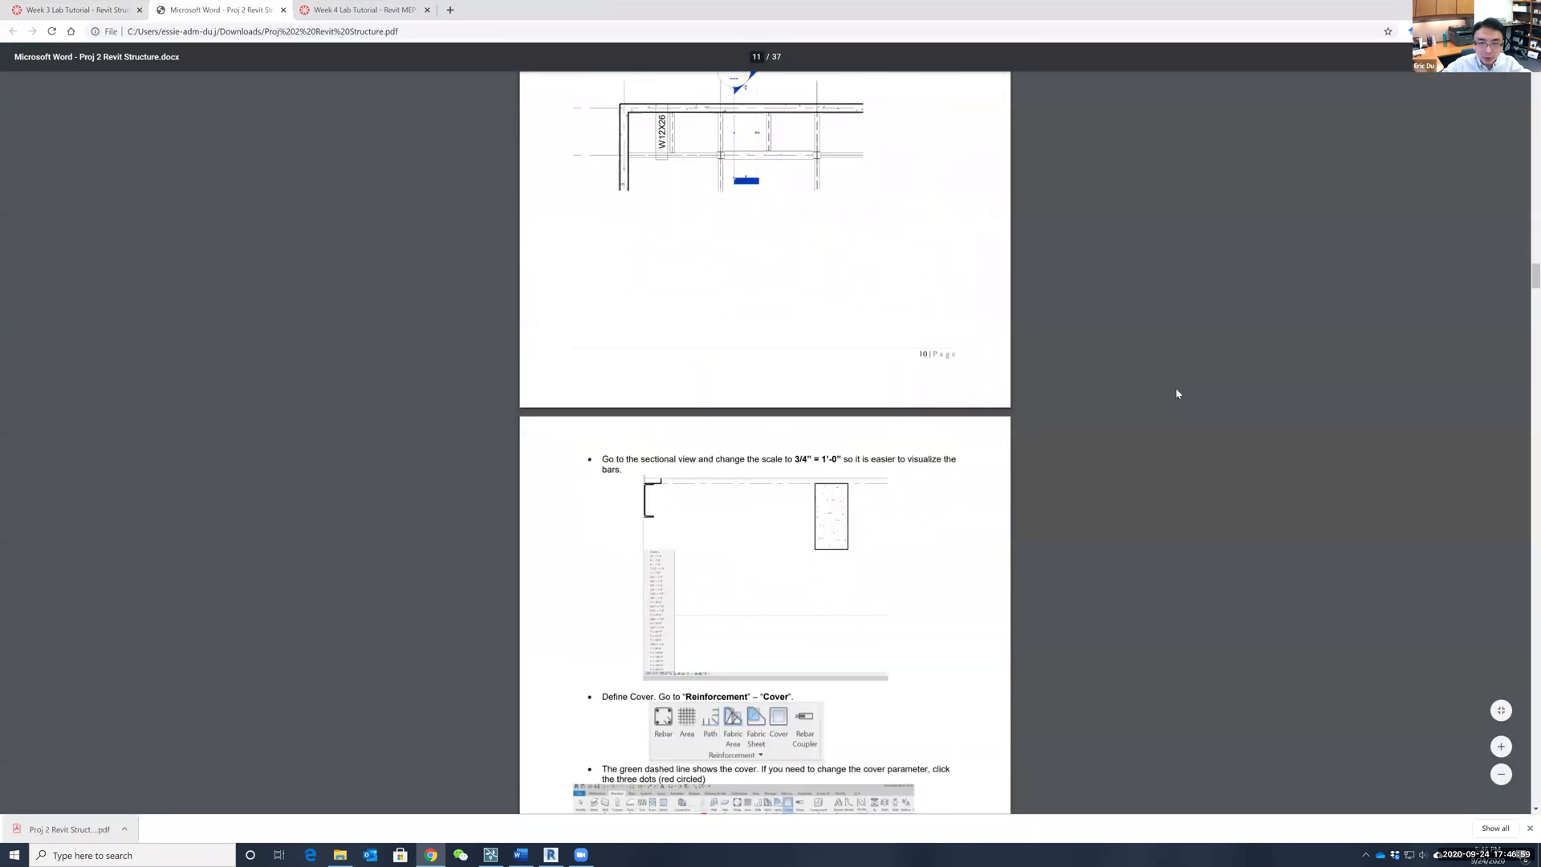
pyautogui.scroll(-20, 1175, 391)
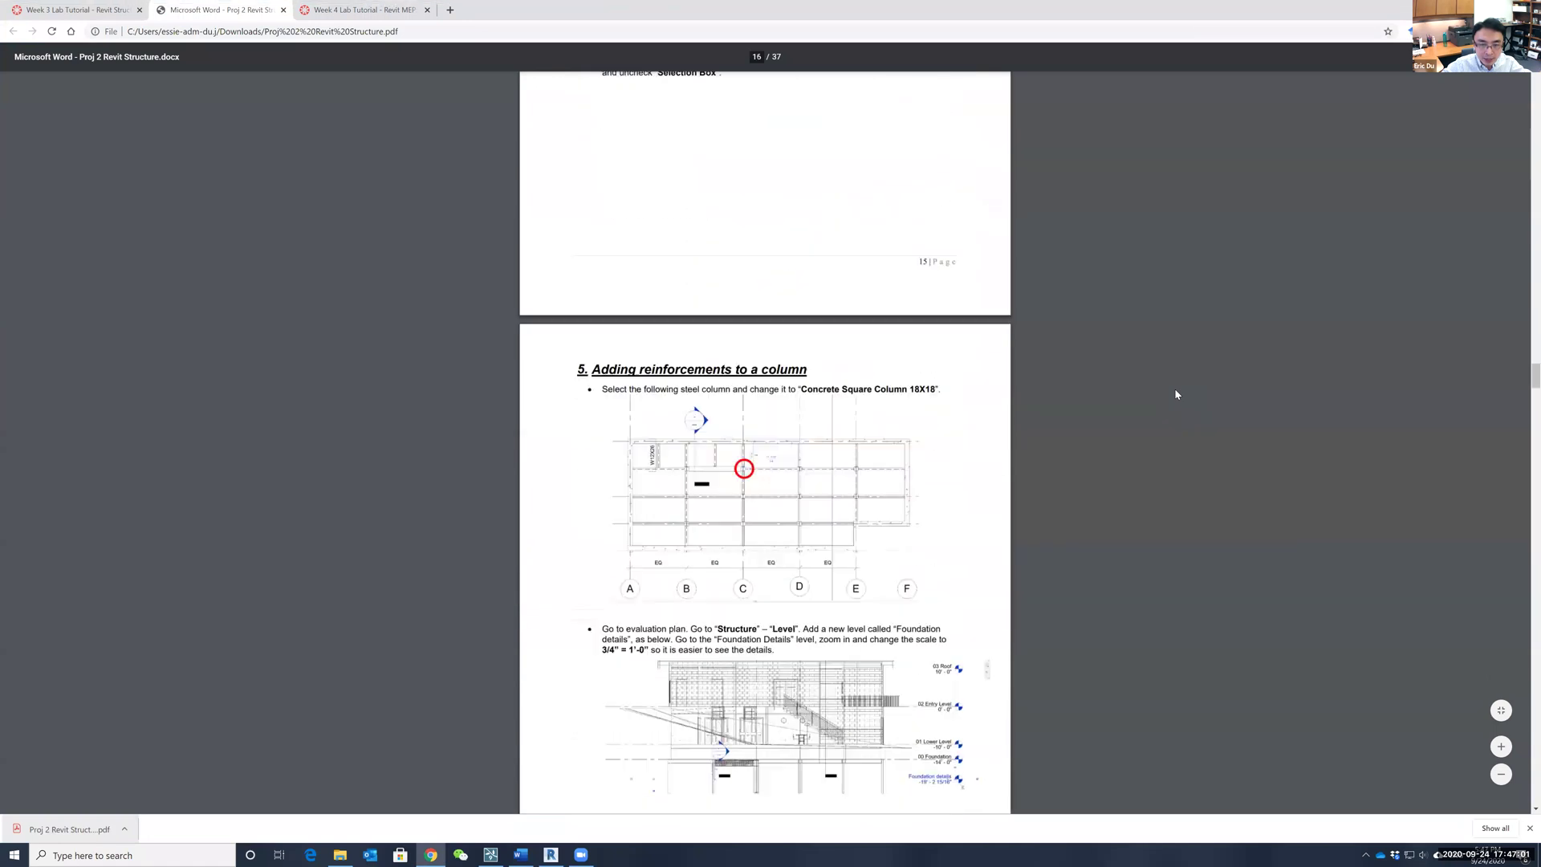
pyautogui.scroll(-20, 1176, 394)
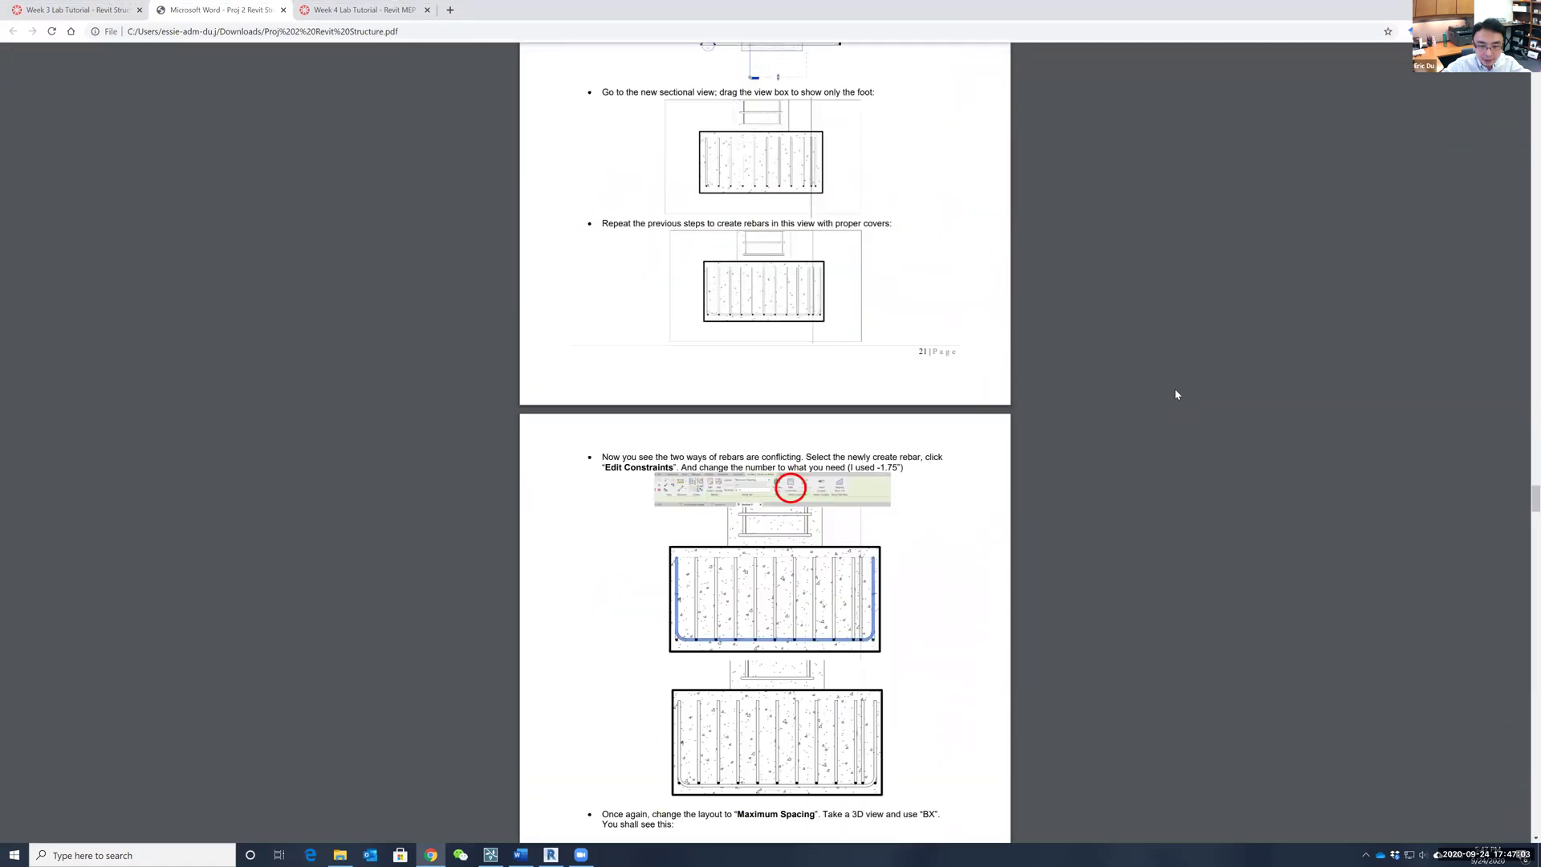
pyautogui.scroll(2, 1167, 384)
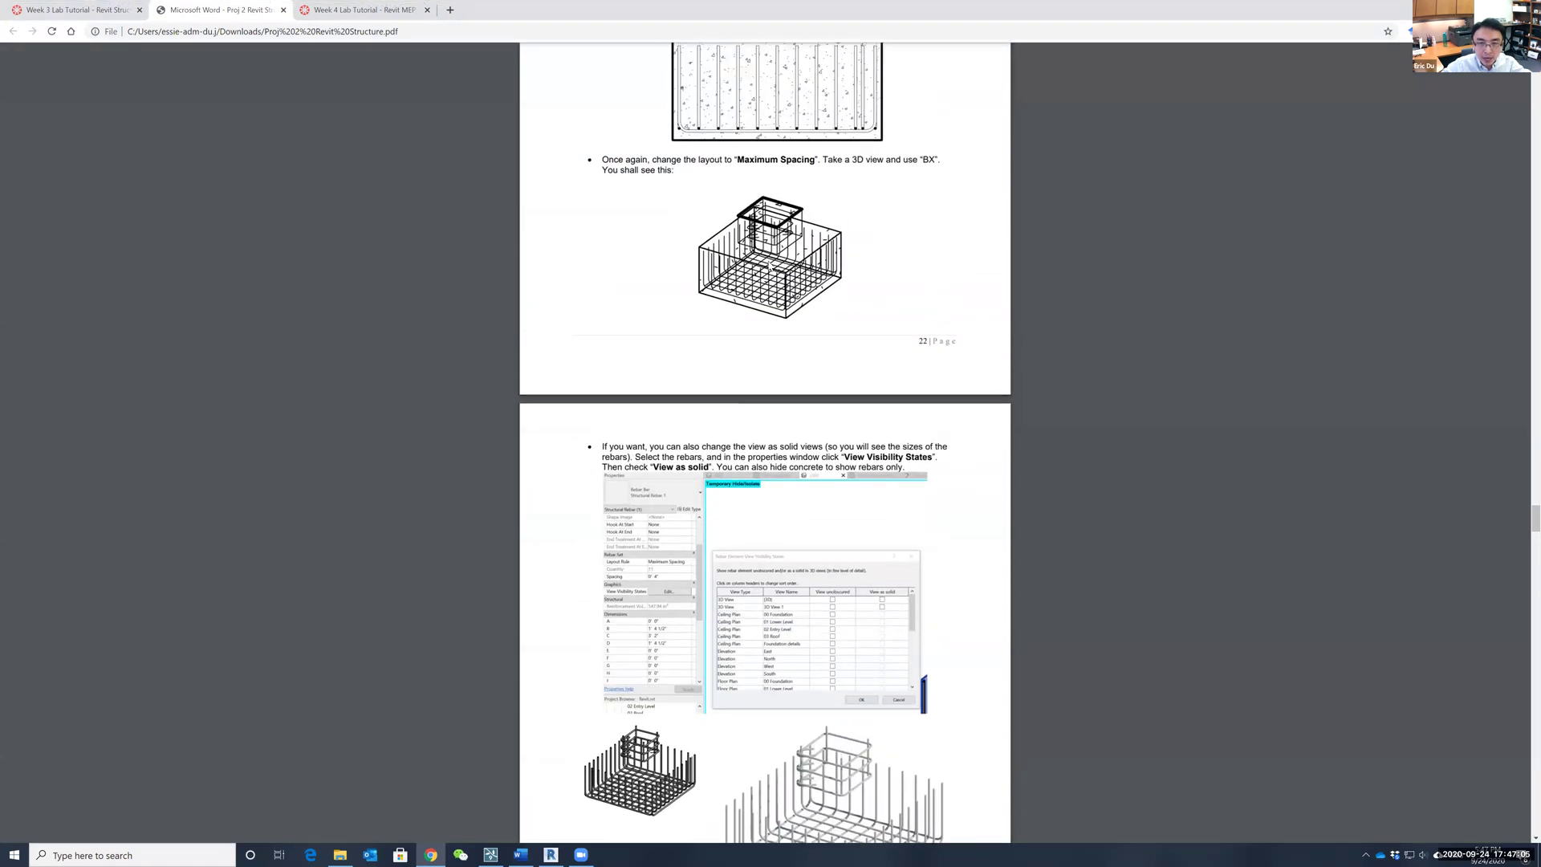
pyautogui.scroll(-3, 894, 575)
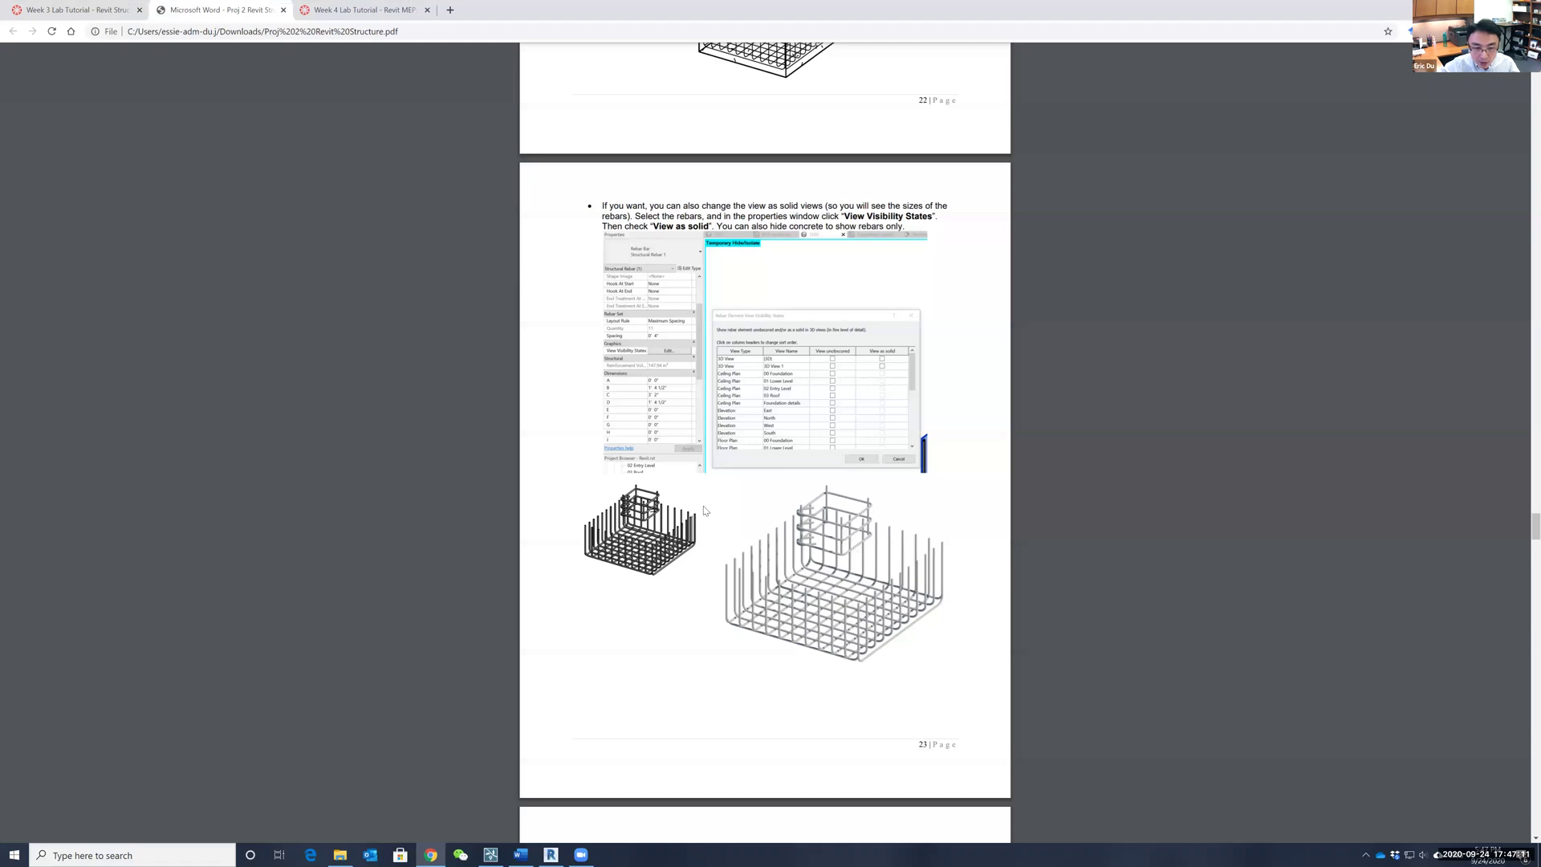
# Step: Read the tutorial's remaining footing instructions, from the column connection to anchor bolts and copying the foundation, and switch back to Revit
pyautogui.scroll(-15, 885, 574)
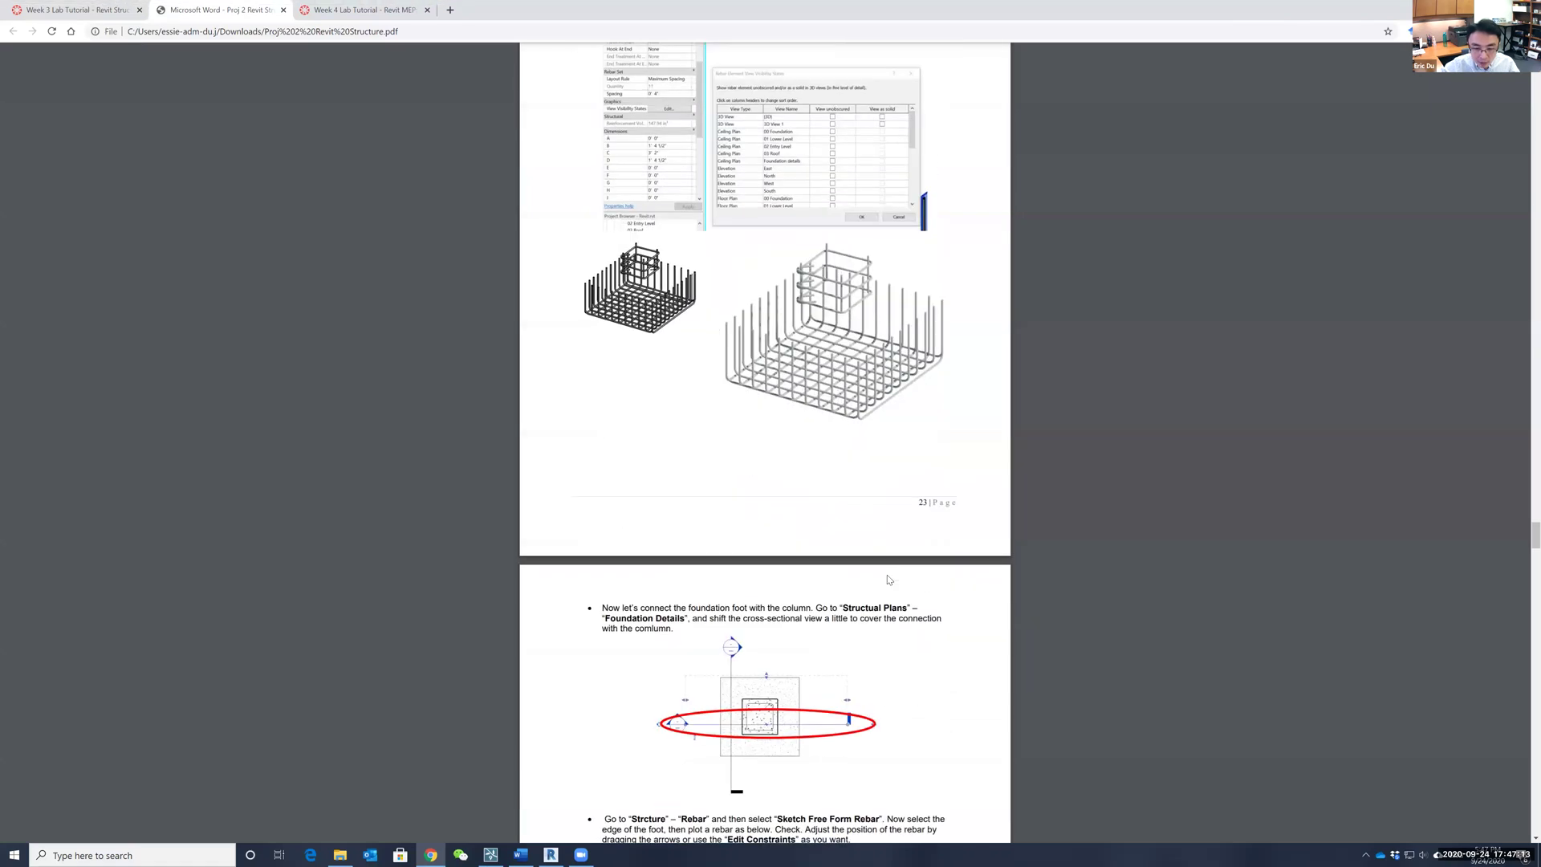
pyautogui.scroll(-19, 888, 577)
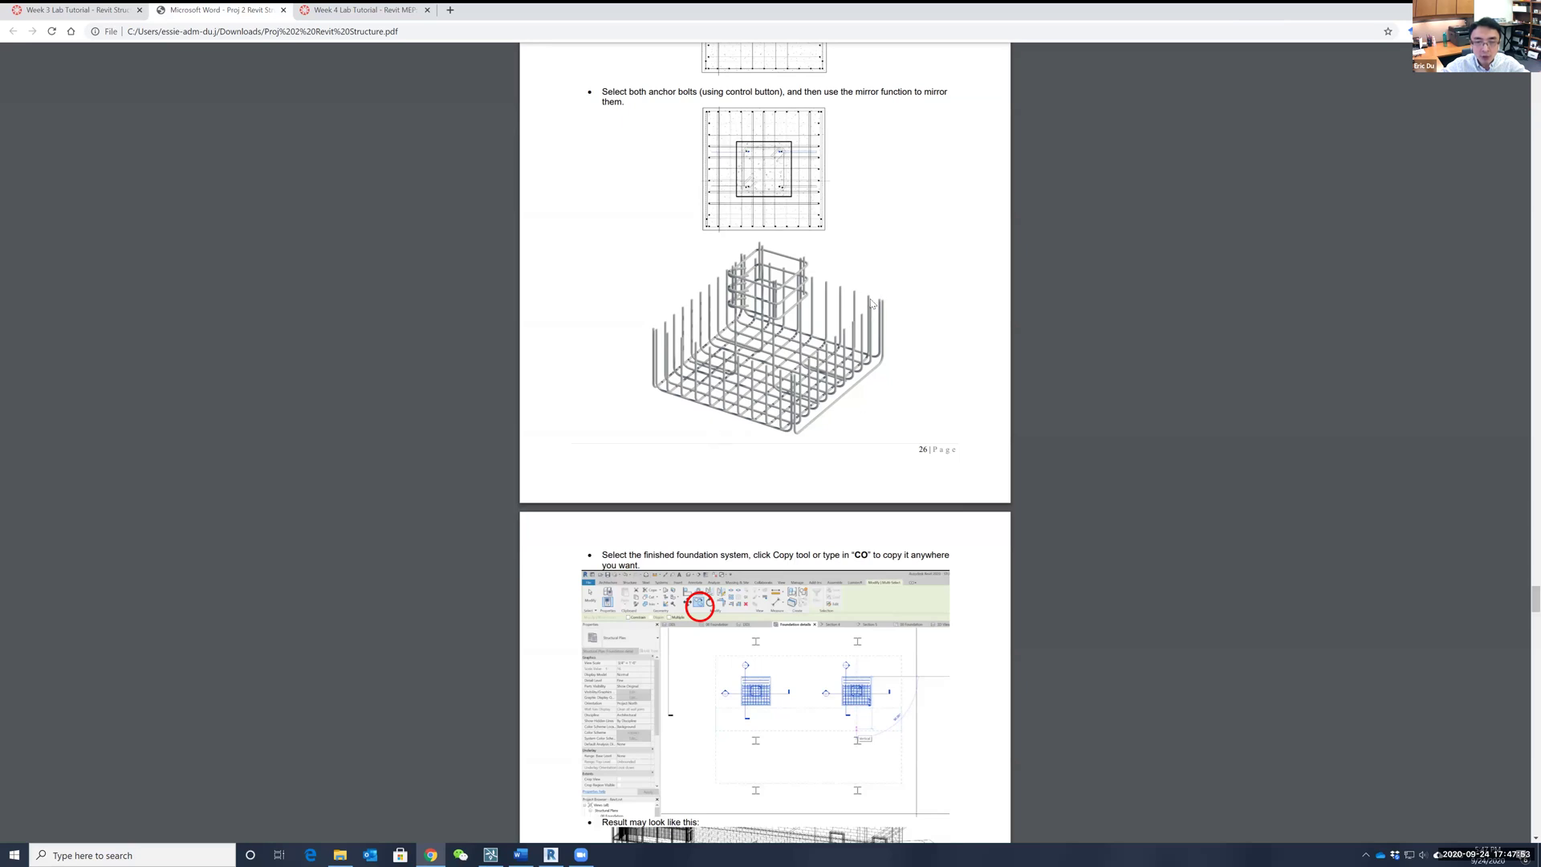
pyautogui.click(550, 854)
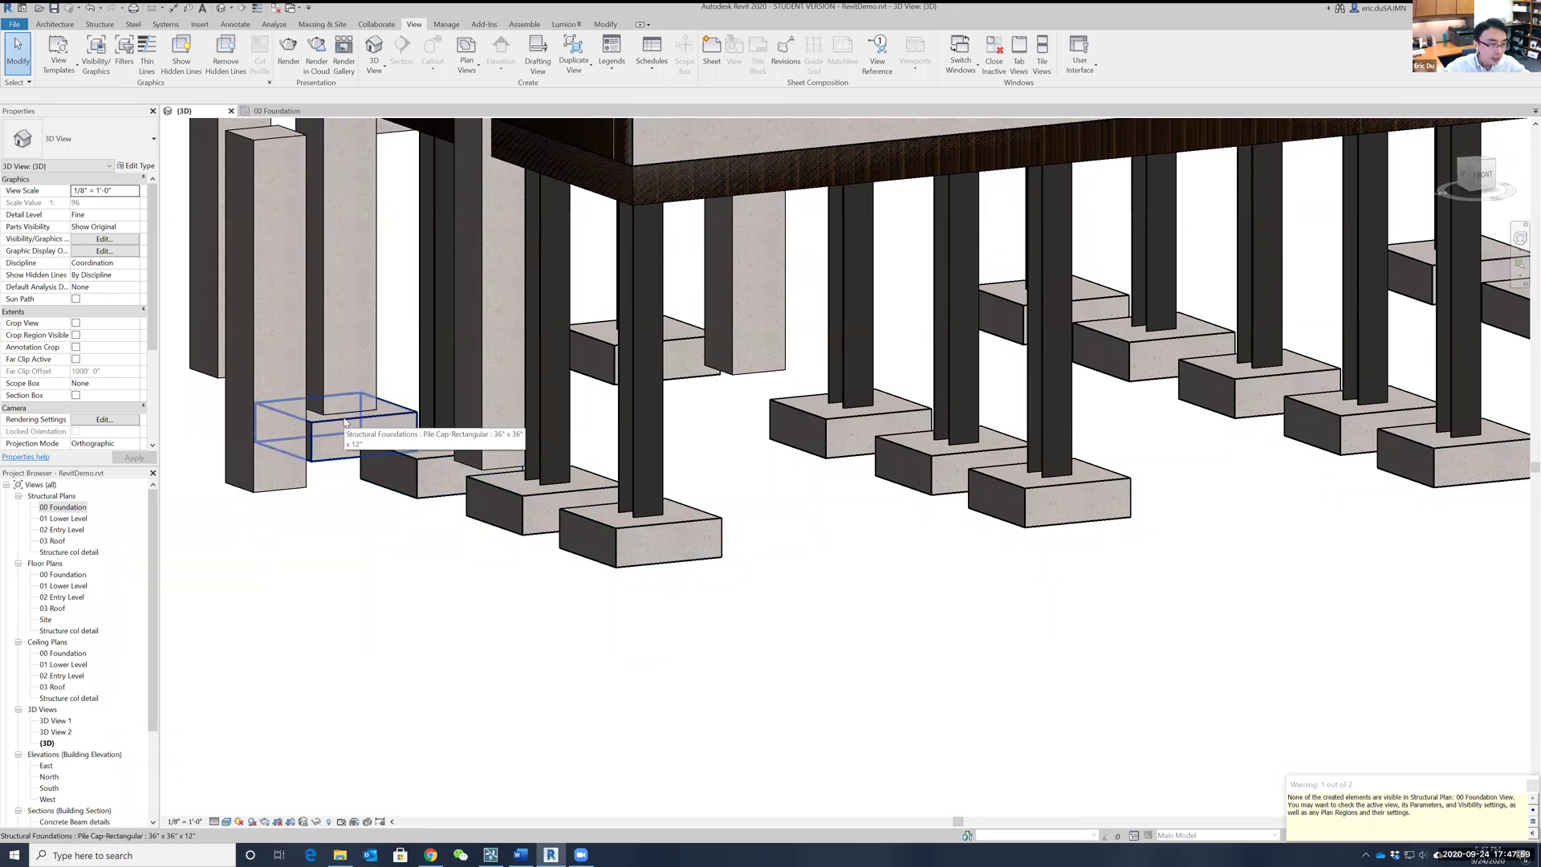
# Step: Open the 00 Foundation structural plan and draw a building section past the column at grid A-2, looking into the building
pyautogui.doubleClick(76, 509)
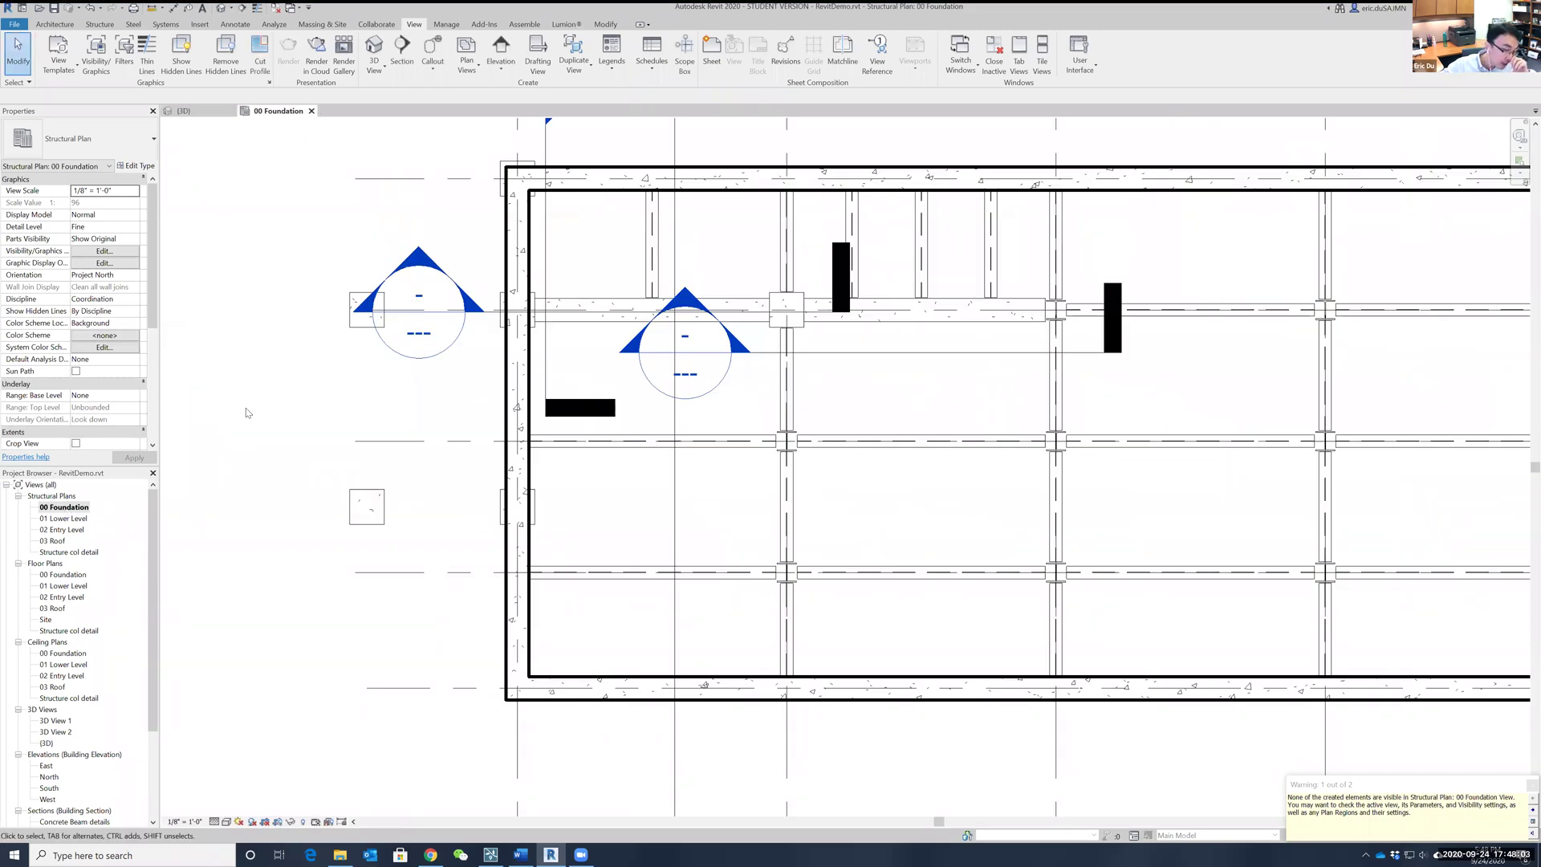
pyautogui.click(401, 46)
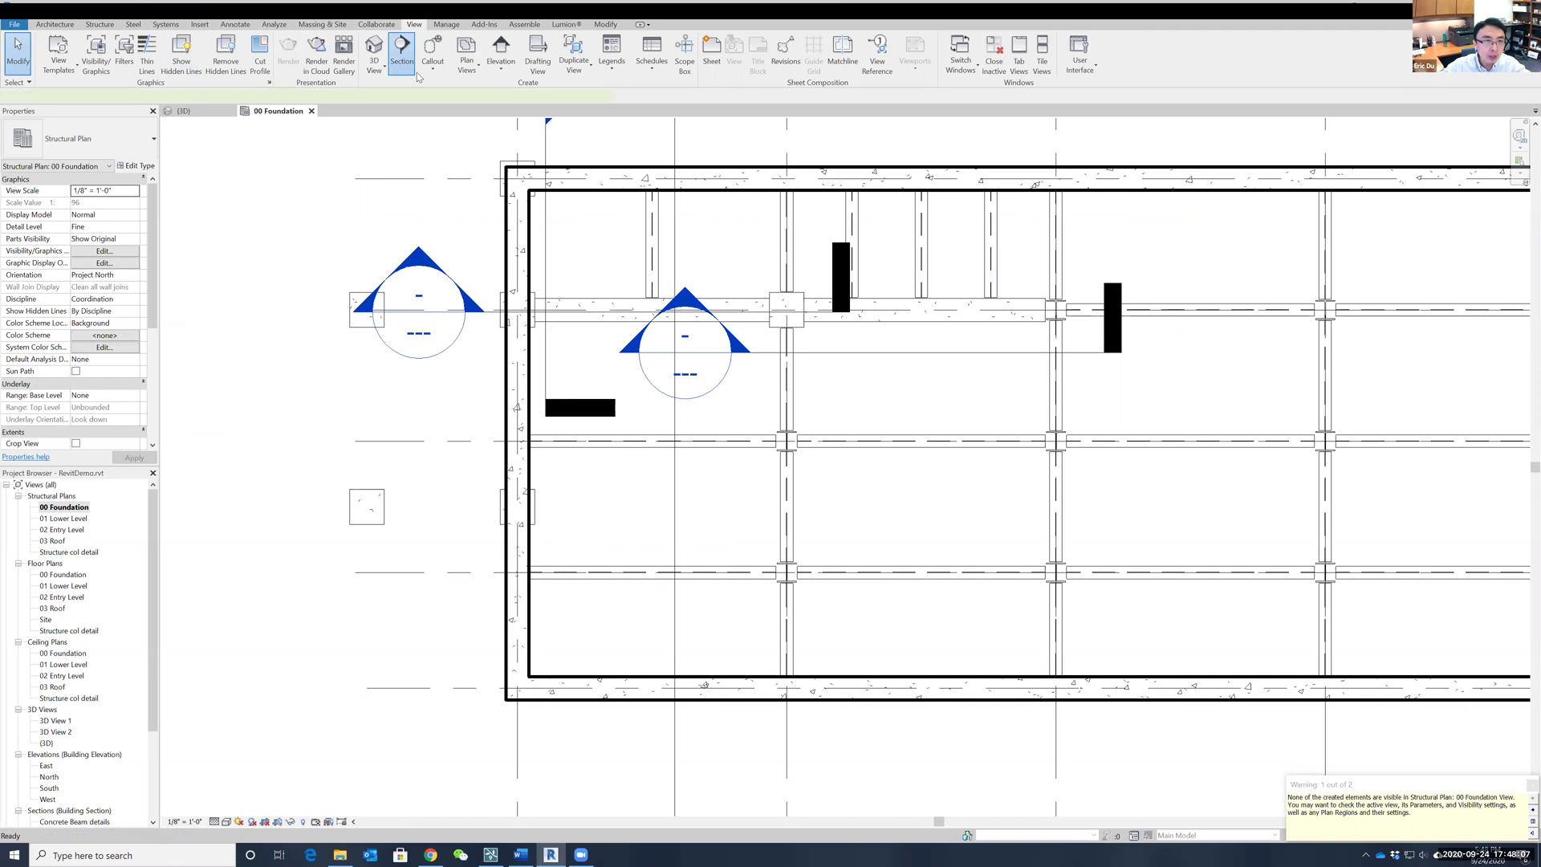
pyautogui.click(497, 249)
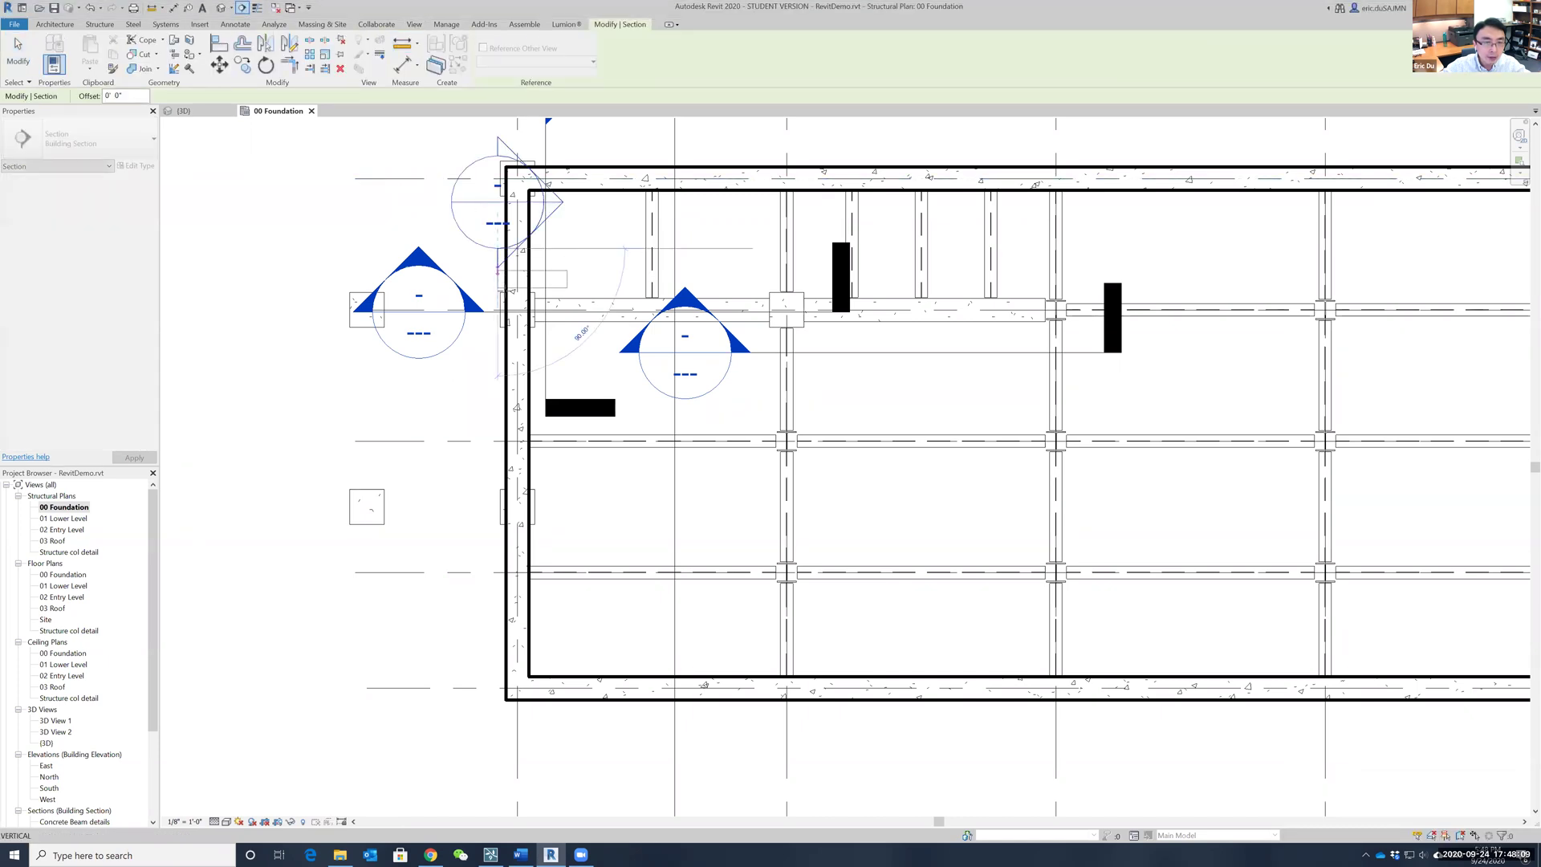
pyautogui.click(497, 390)
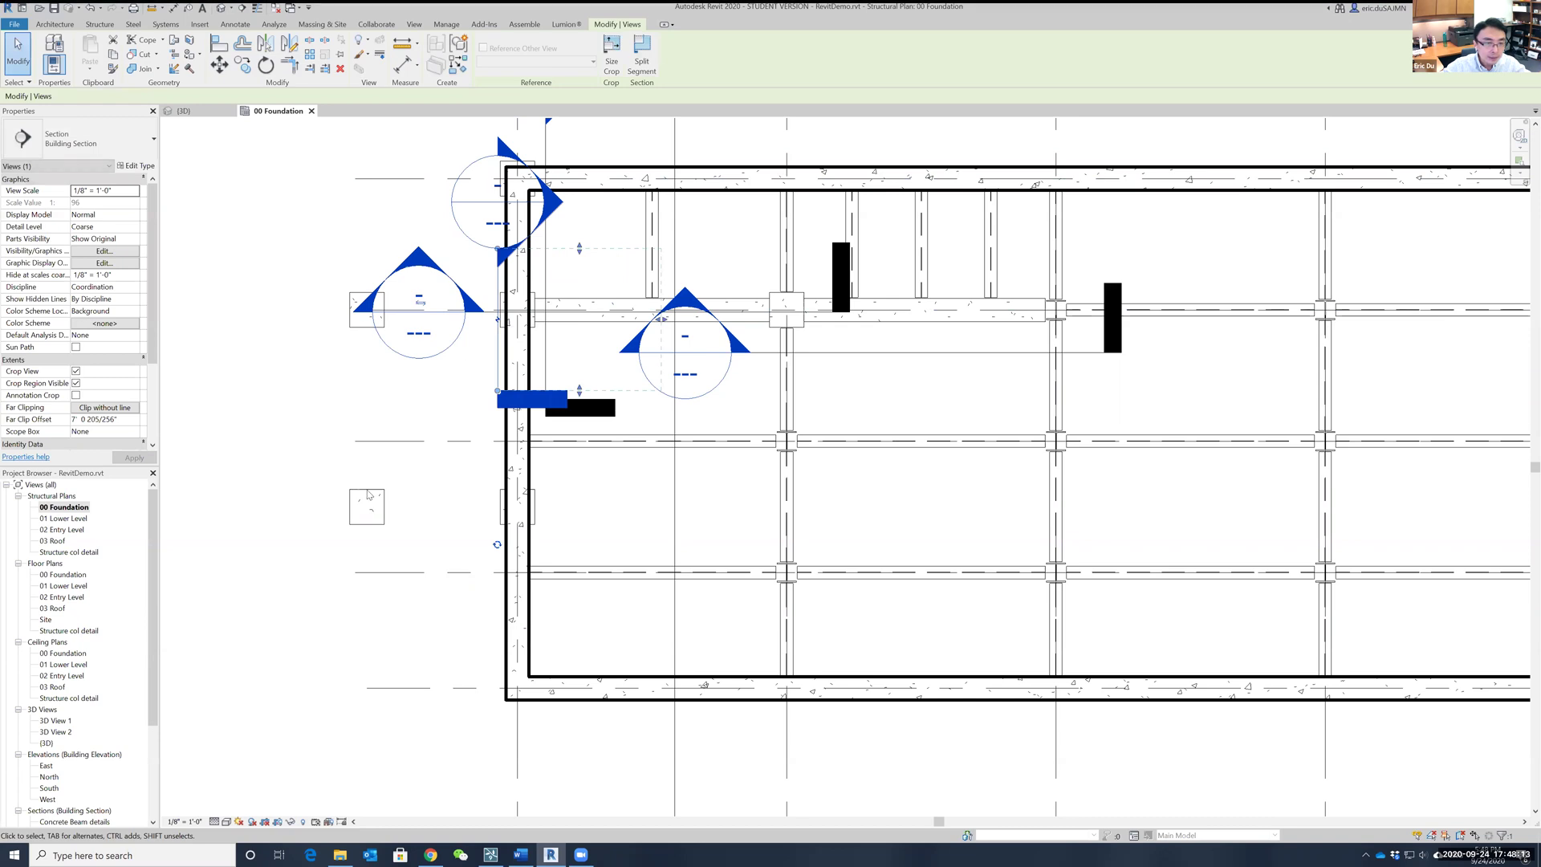
pyautogui.press('Escape')
# Step: Open the view of the newly drawn section from its marker in the foundation plan
pyautogui.scroll(-4, 84, 752)
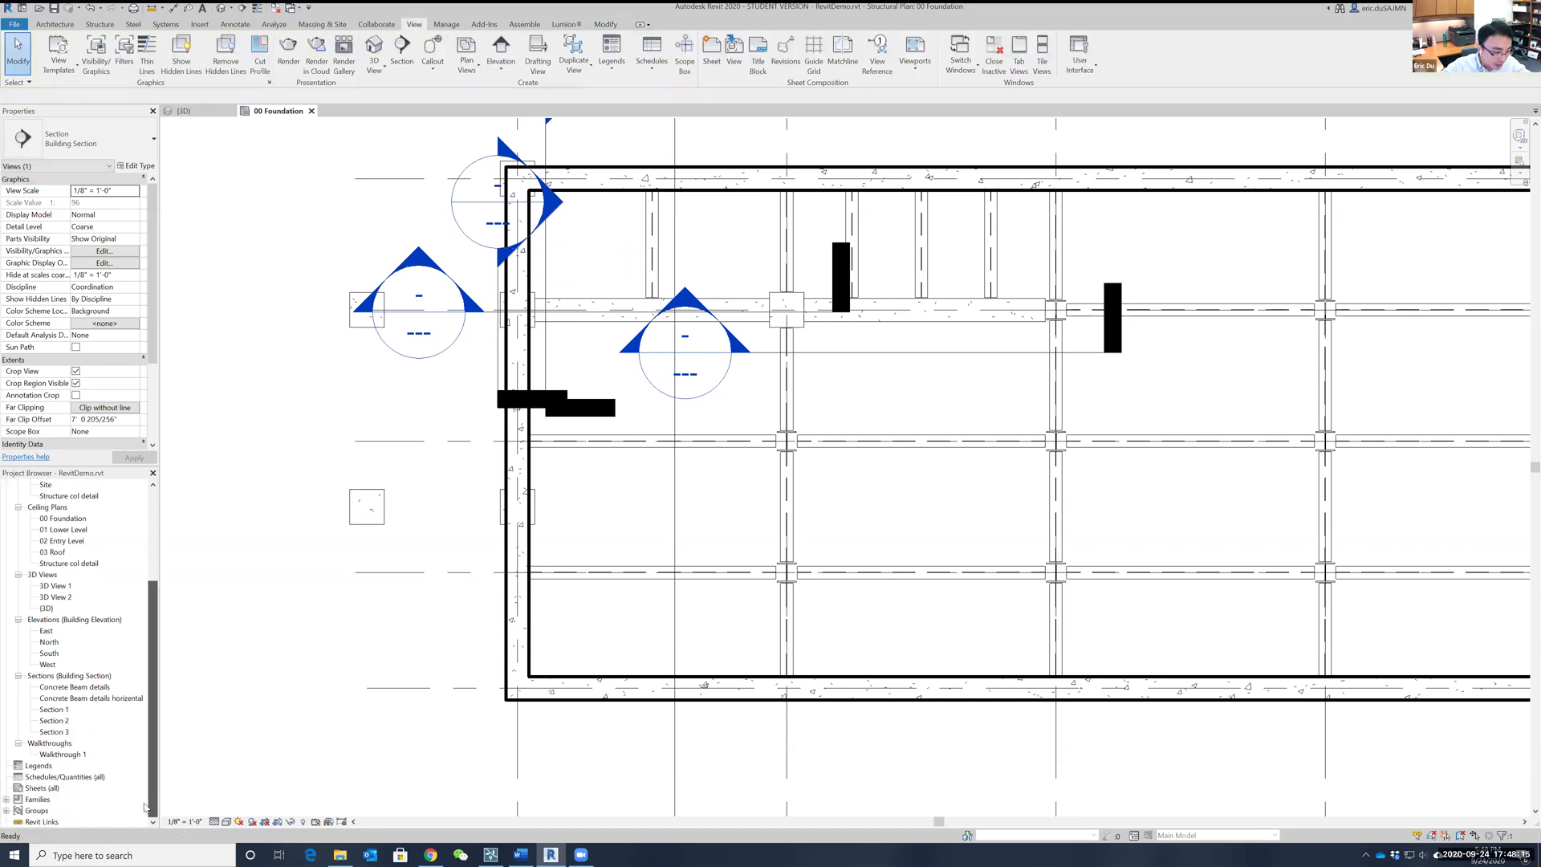
pyautogui.click(553, 201)
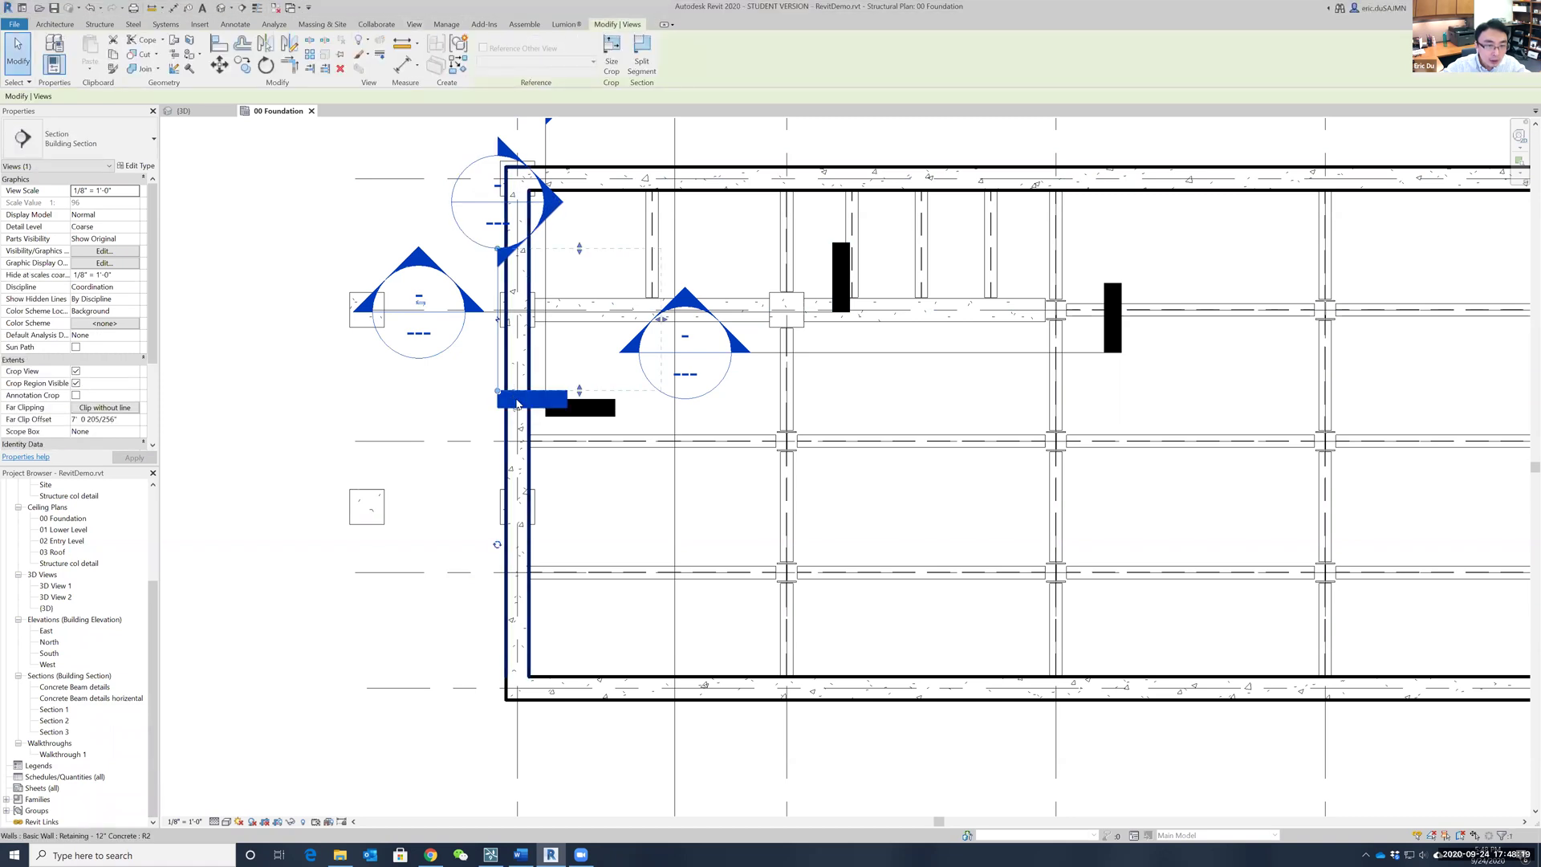
pyautogui.doubleClick(518, 404)
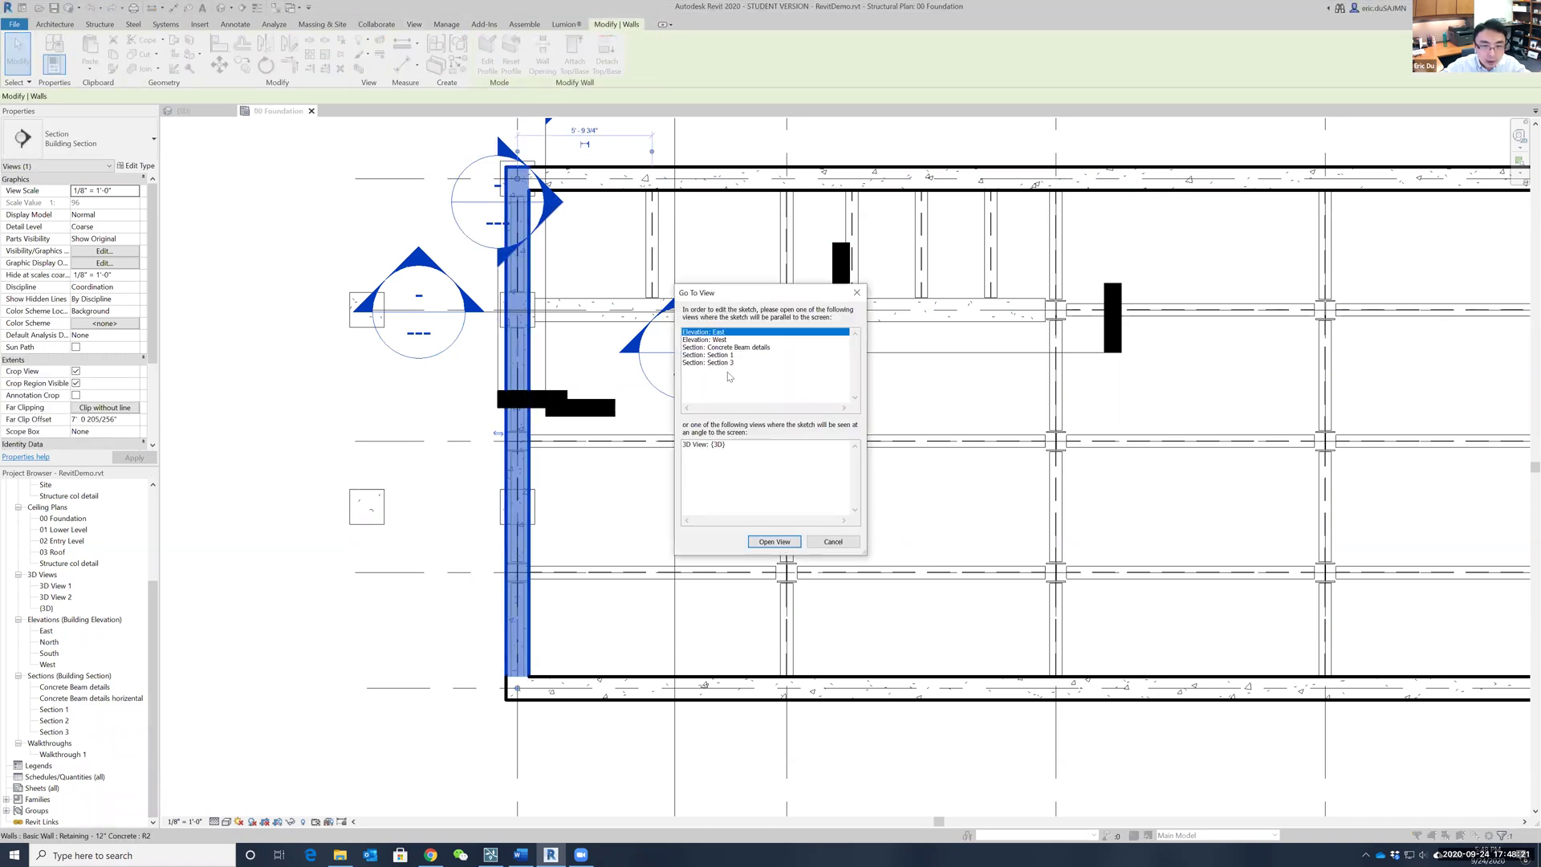
pyautogui.click(833, 542)
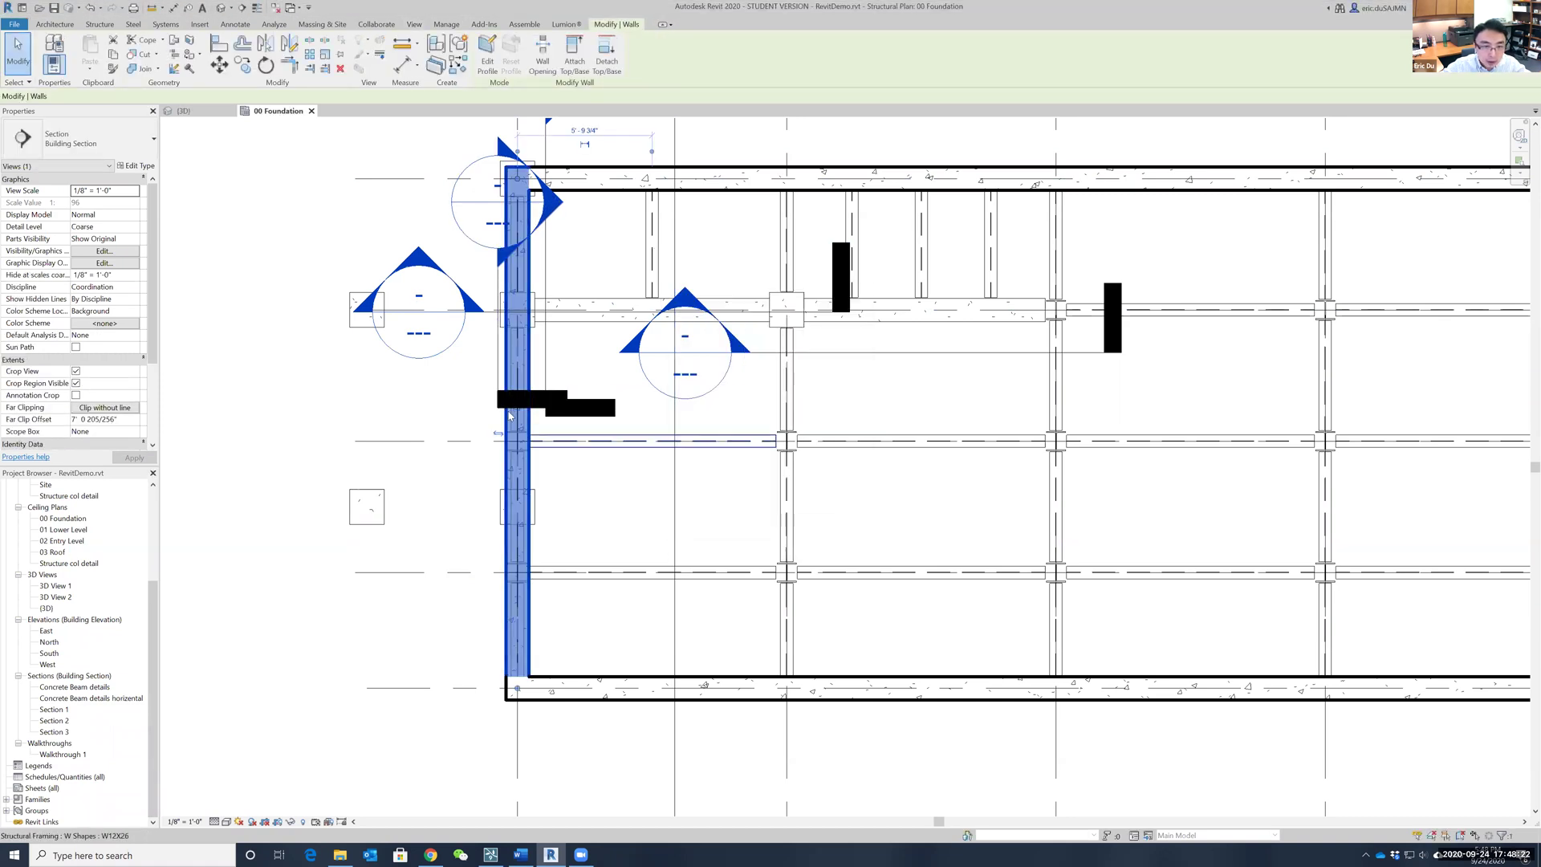
pyautogui.doubleClick(498, 257)
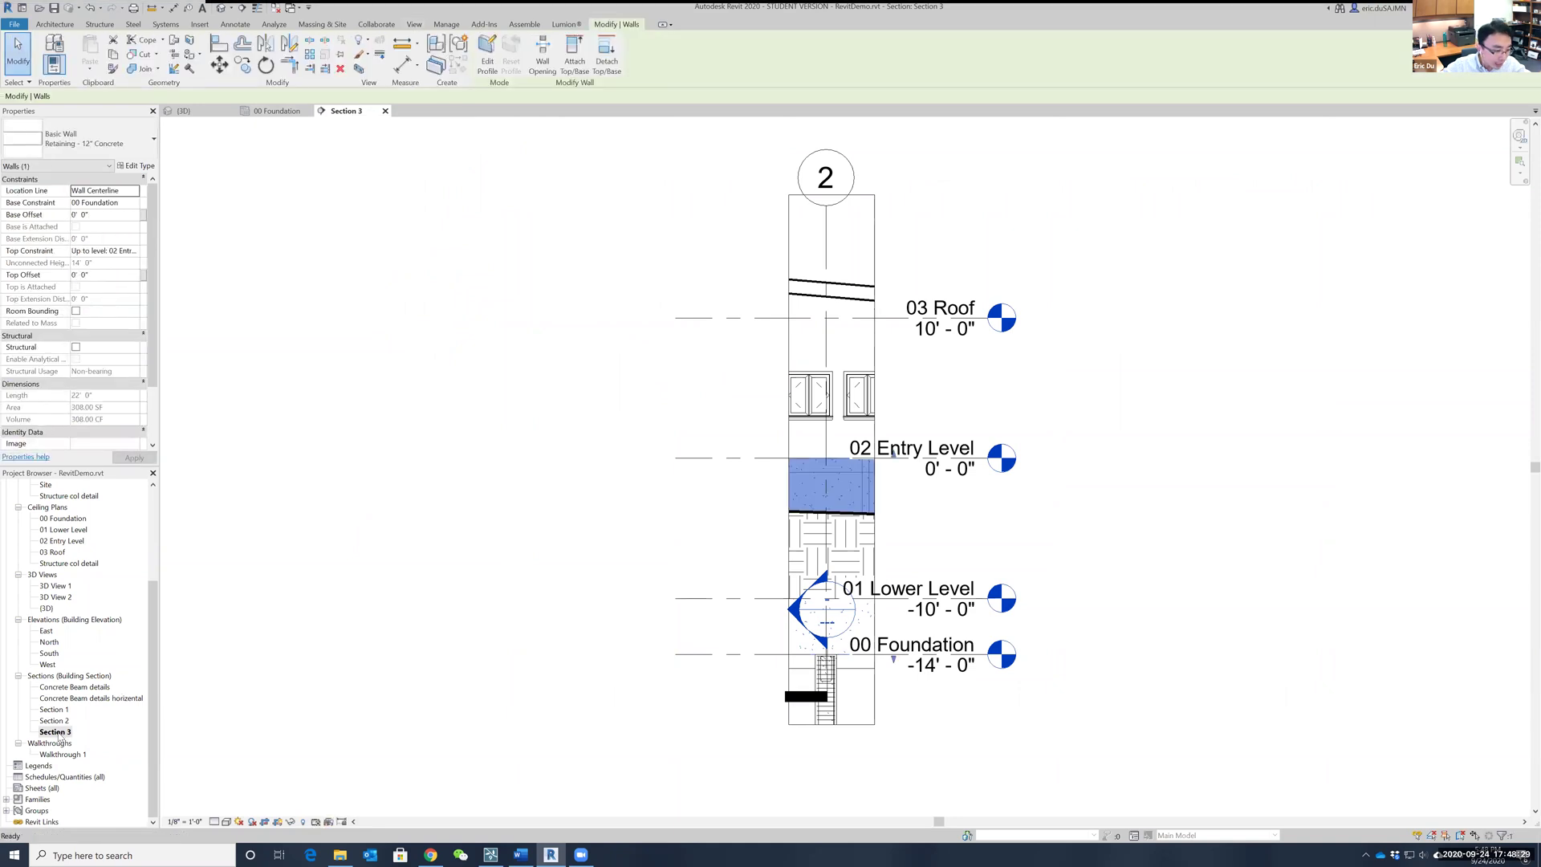
# Step: Rename the new section view as "Footing cap cross 1"
pyautogui.rightClick(58, 732)
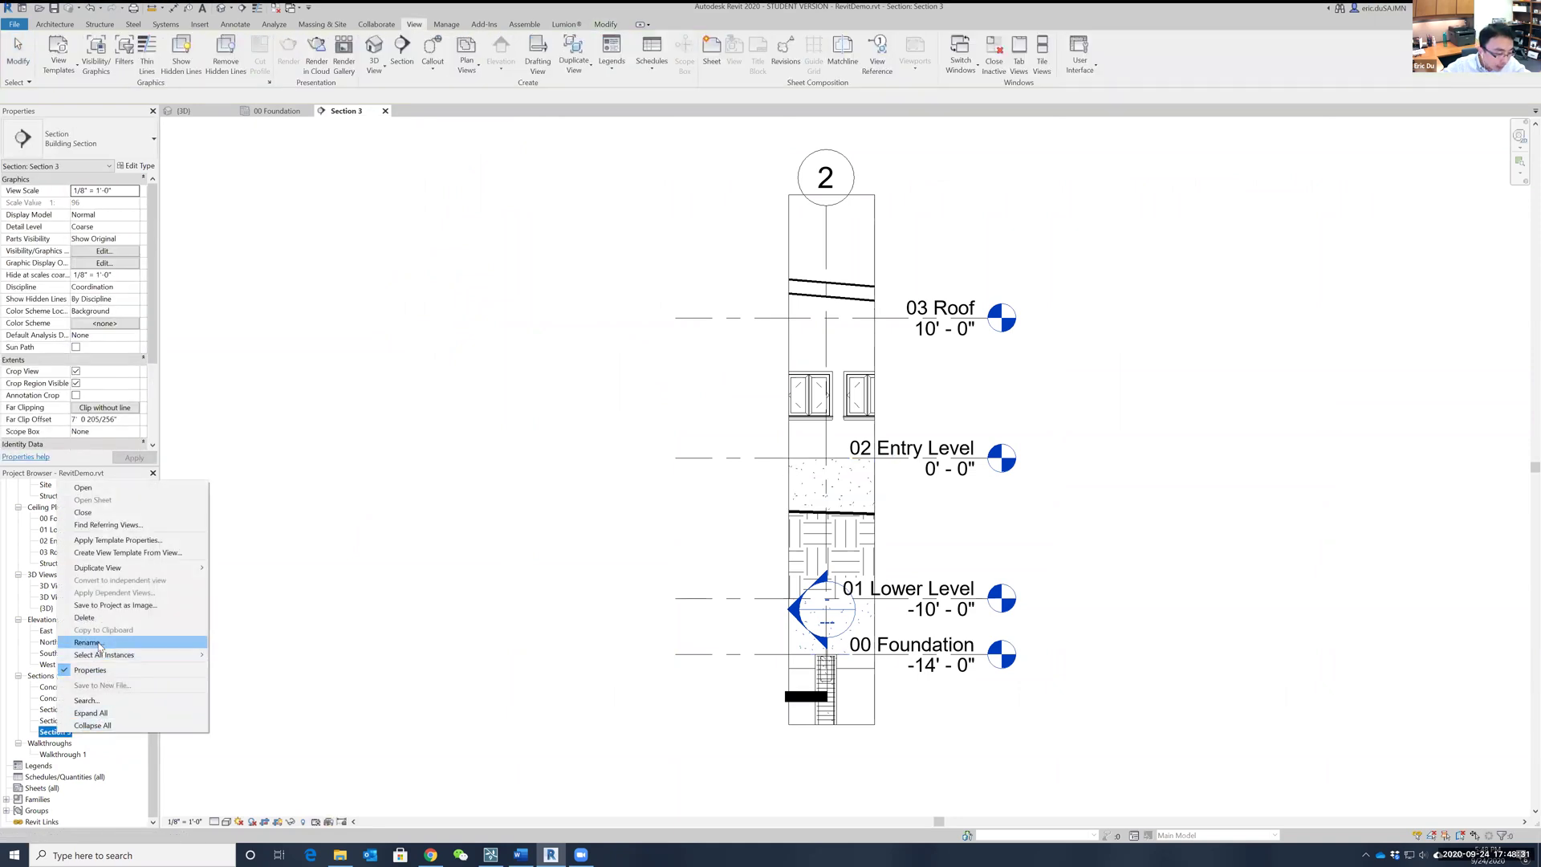
pyautogui.click(87, 642)
pyautogui.write('F')
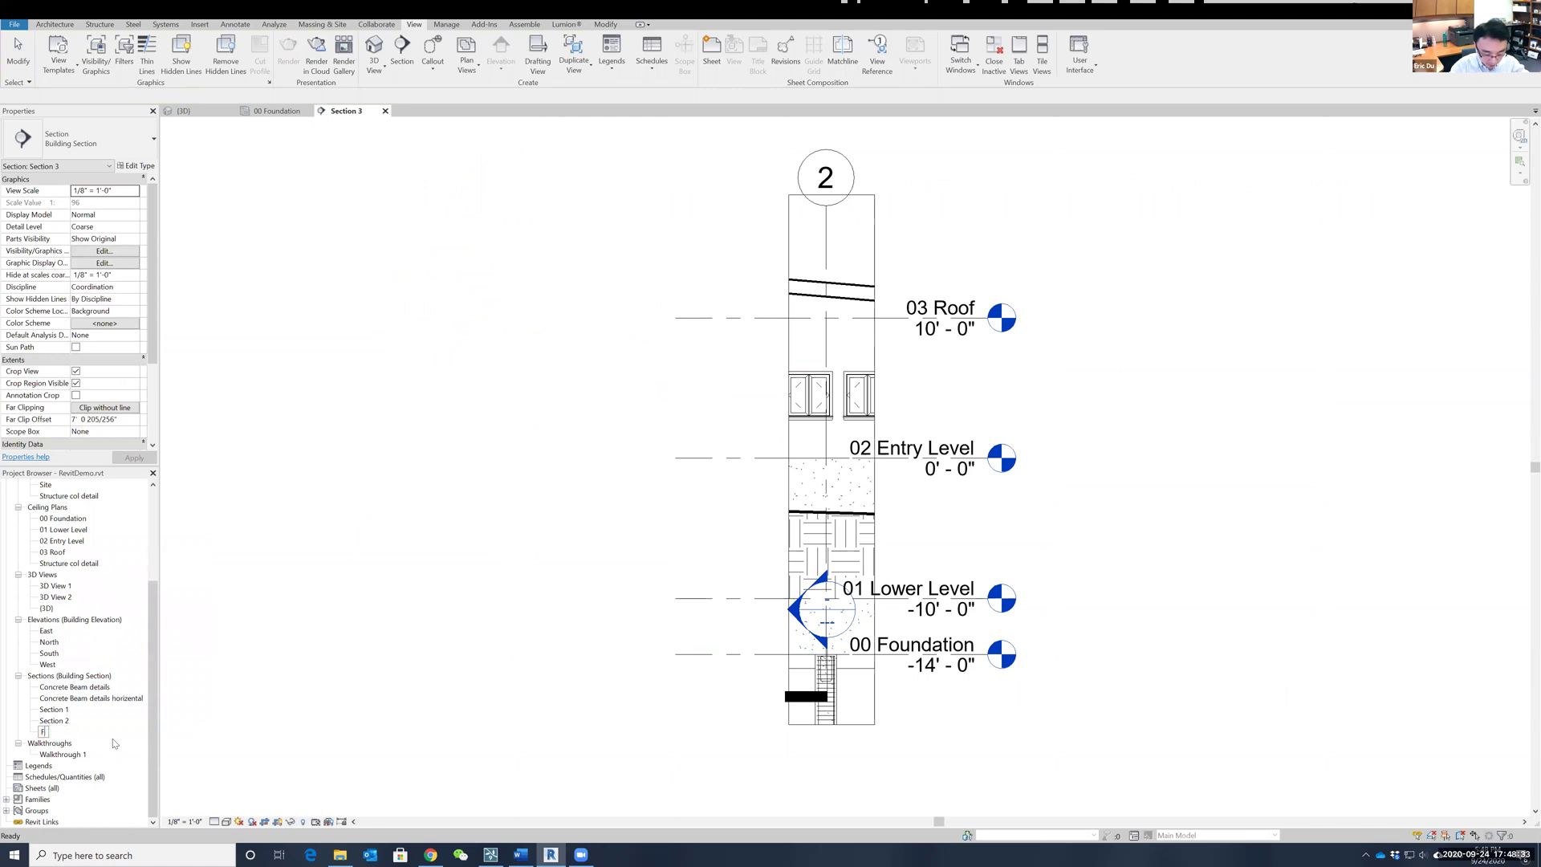
pyautogui.write('oot')
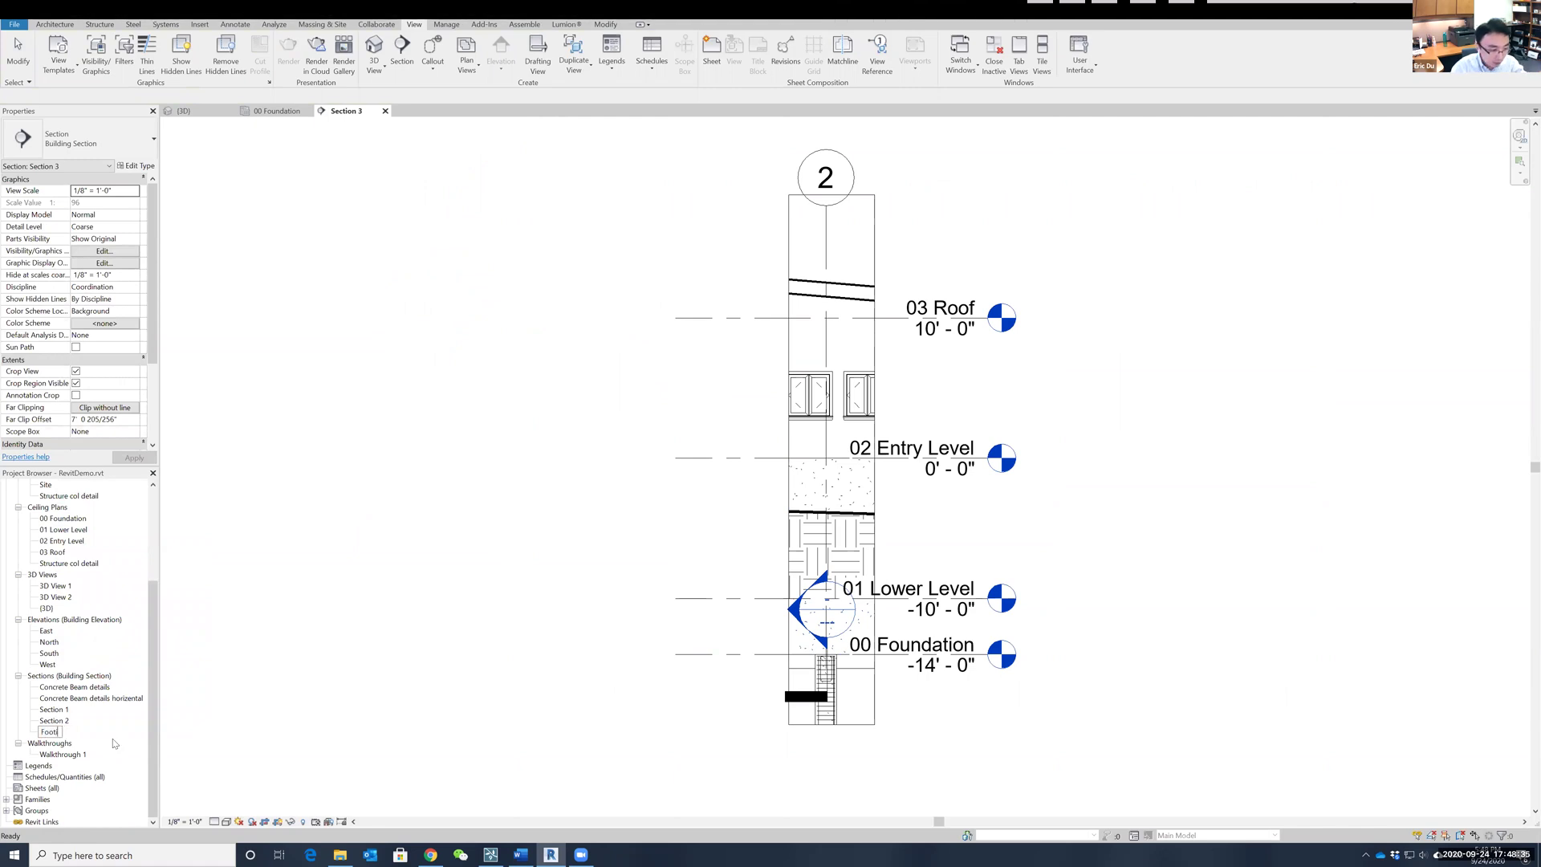
pyautogui.write('ing cap cro')
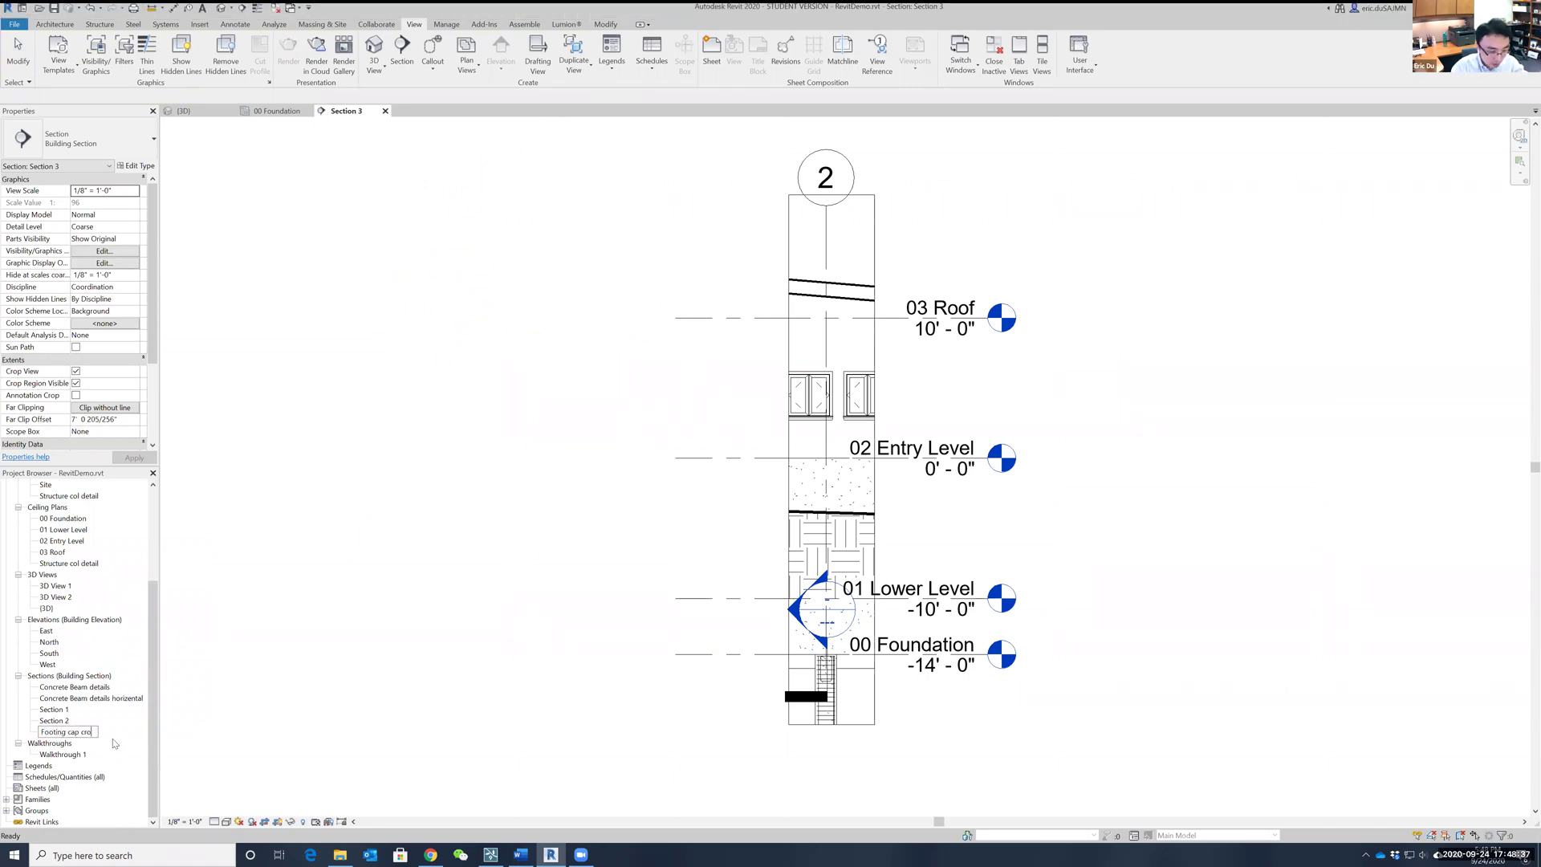
pyautogui.write('ss 1')
pyautogui.press('Return')
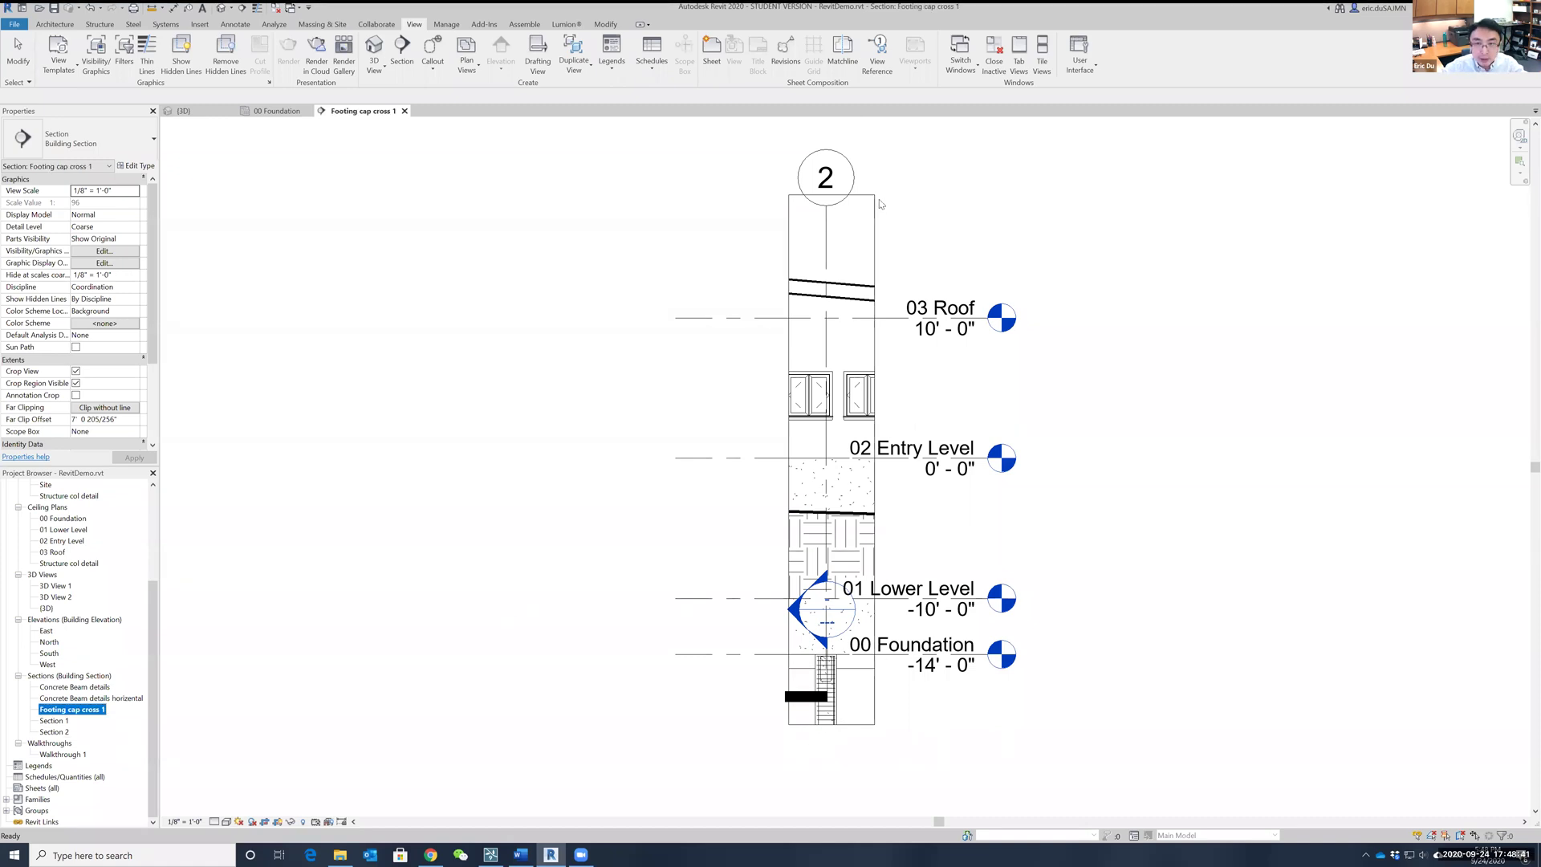
# Step: Resize the section's crop region to frame only the pile cap and the lower end of the column
pyautogui.click(846, 196)
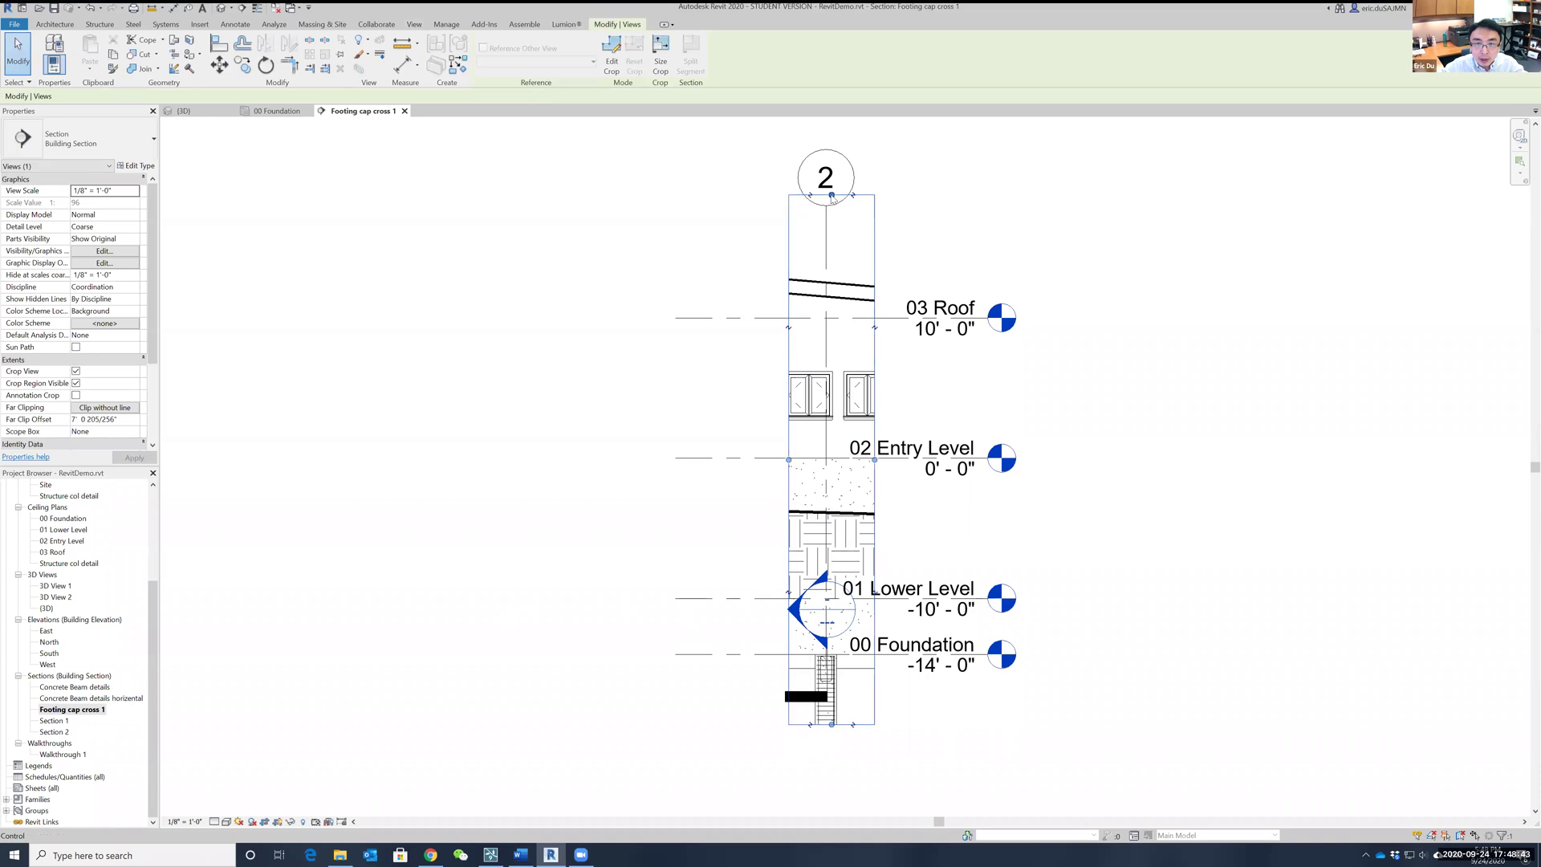
pyautogui.click(822, 590)
pyautogui.moveTo(820, 670); pyautogui.dragTo(819, 674)
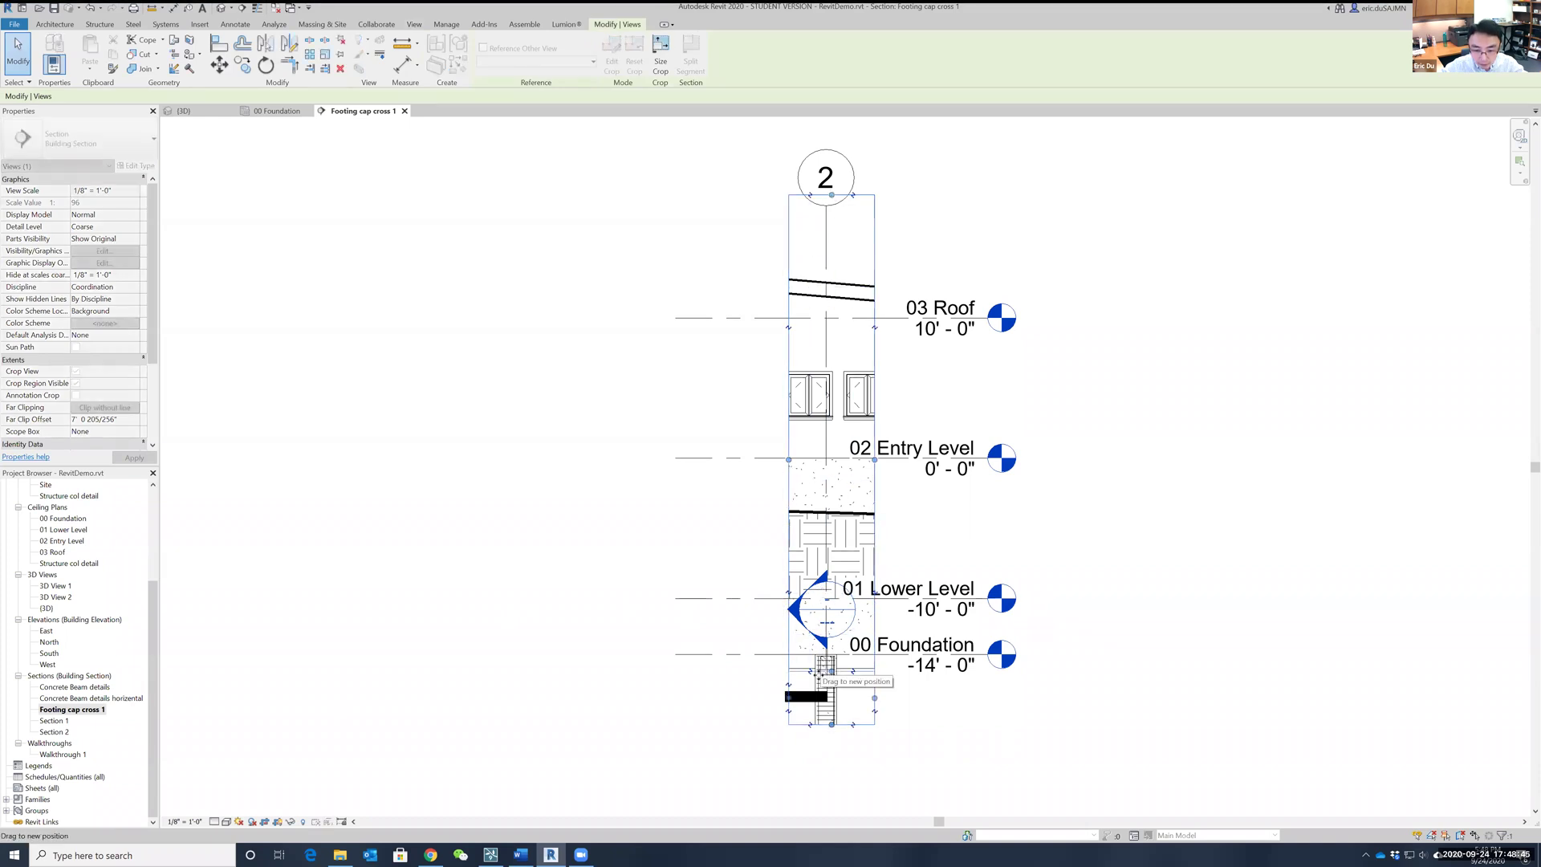
pyautogui.scroll(6, 821, 674)
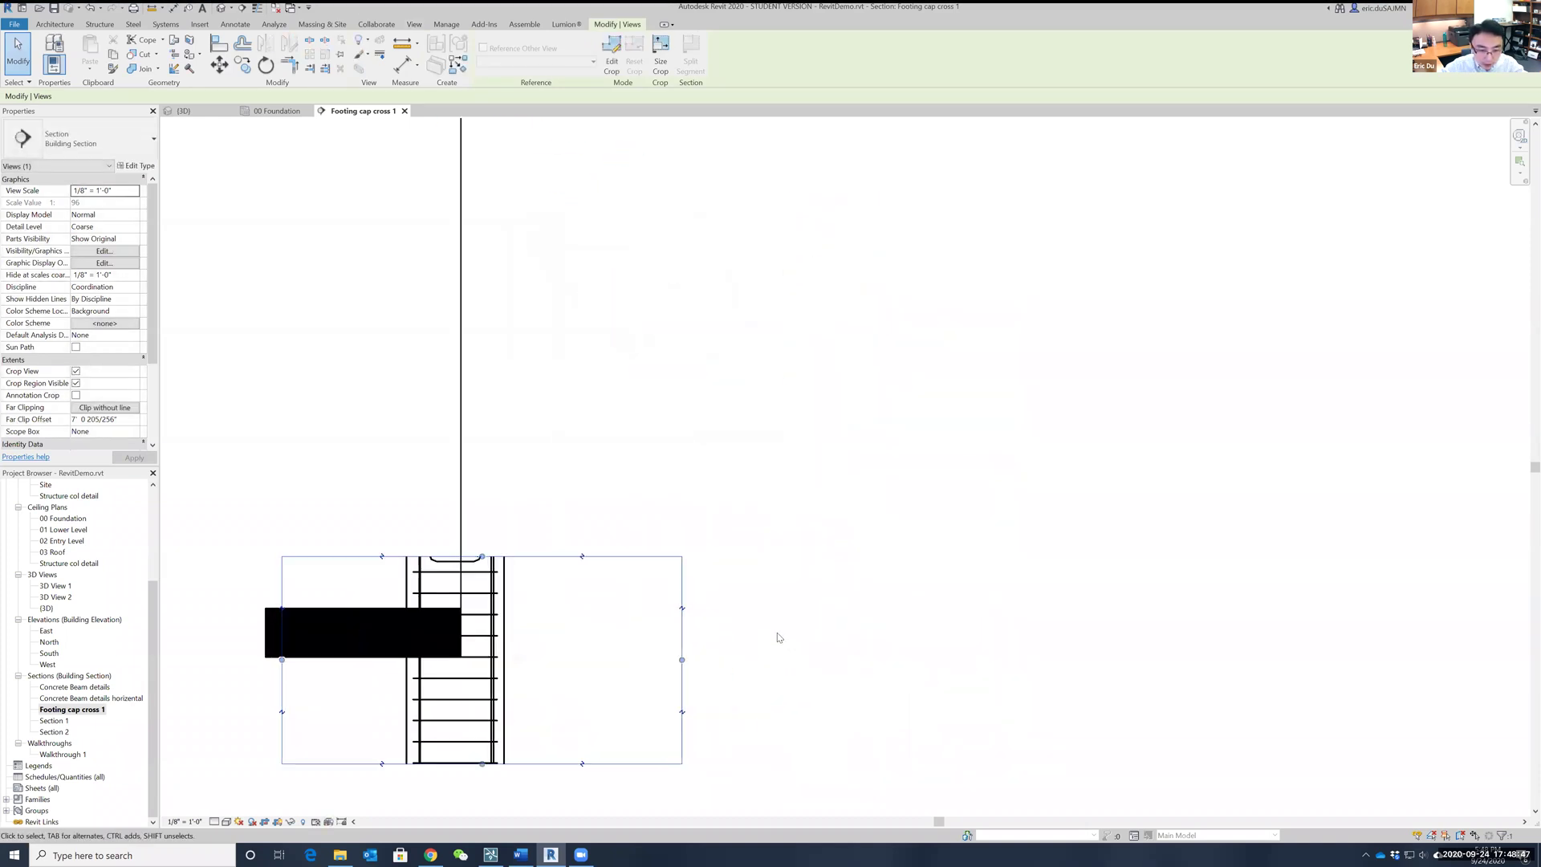
pyautogui.moveTo(624, 647); pyautogui.dragTo(822, 419, button='middle')
pyautogui.moveTo(704, 510); pyautogui.dragTo(694, 695)
pyautogui.scroll(-2, 763, 614)
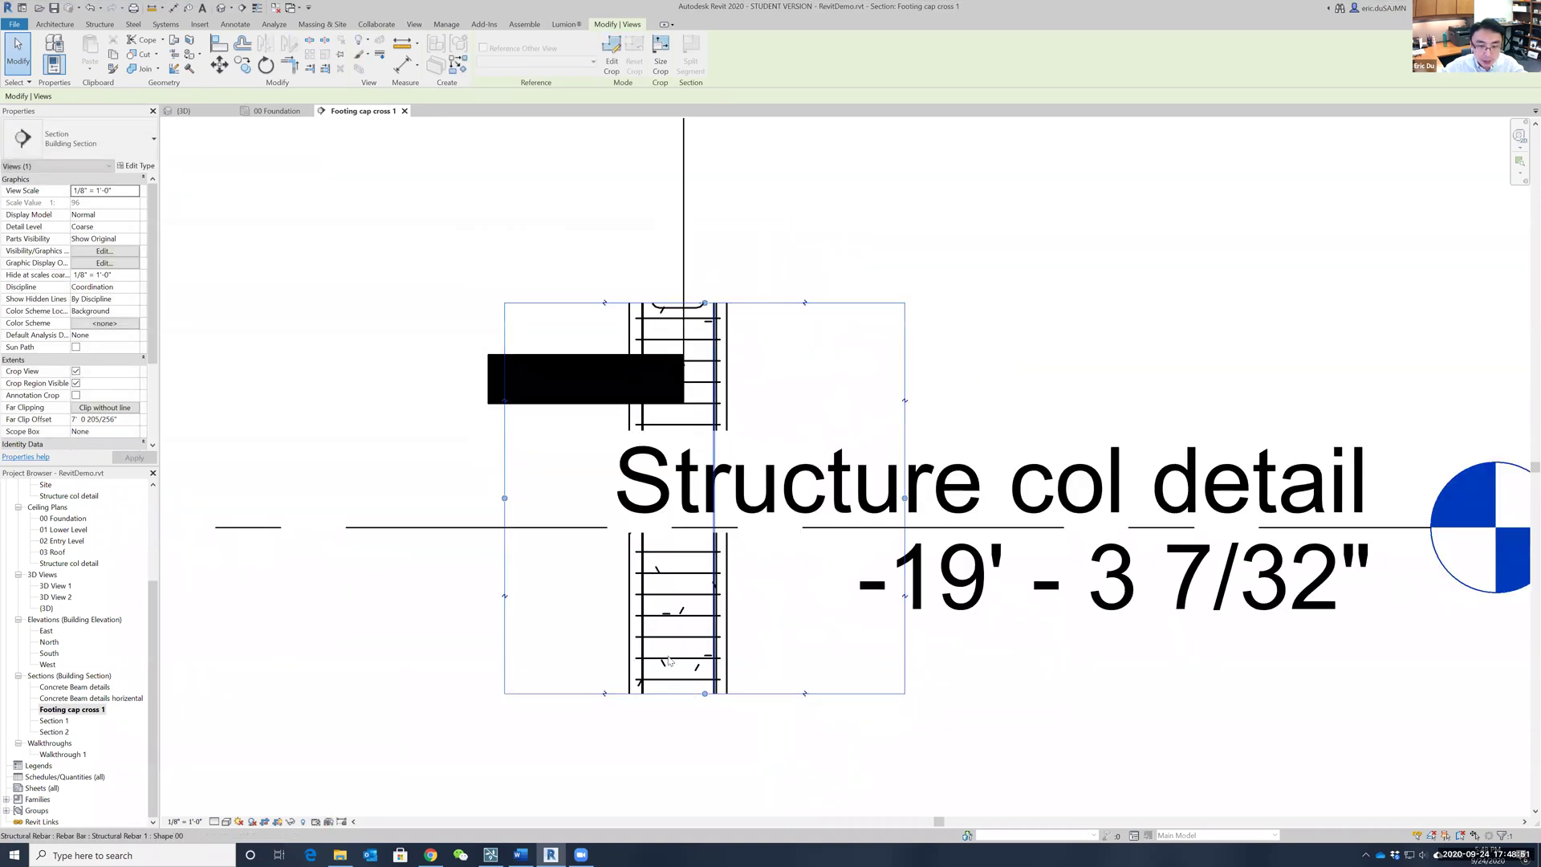
pyautogui.moveTo(725, 666); pyautogui.dragTo(726, 781)
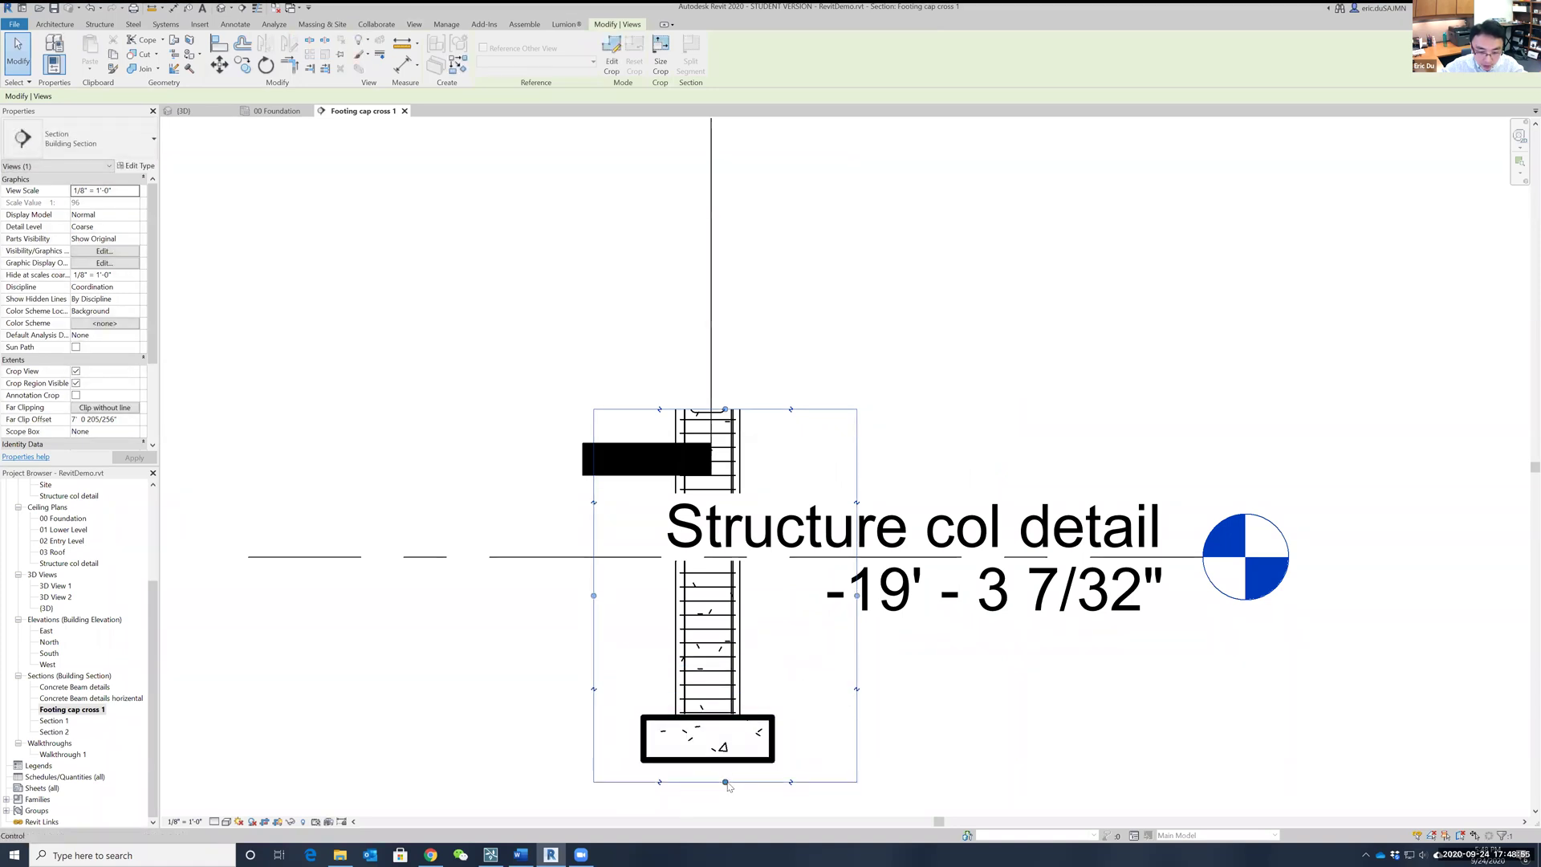
pyautogui.moveTo(719, 552); pyautogui.dragTo(724, 641)
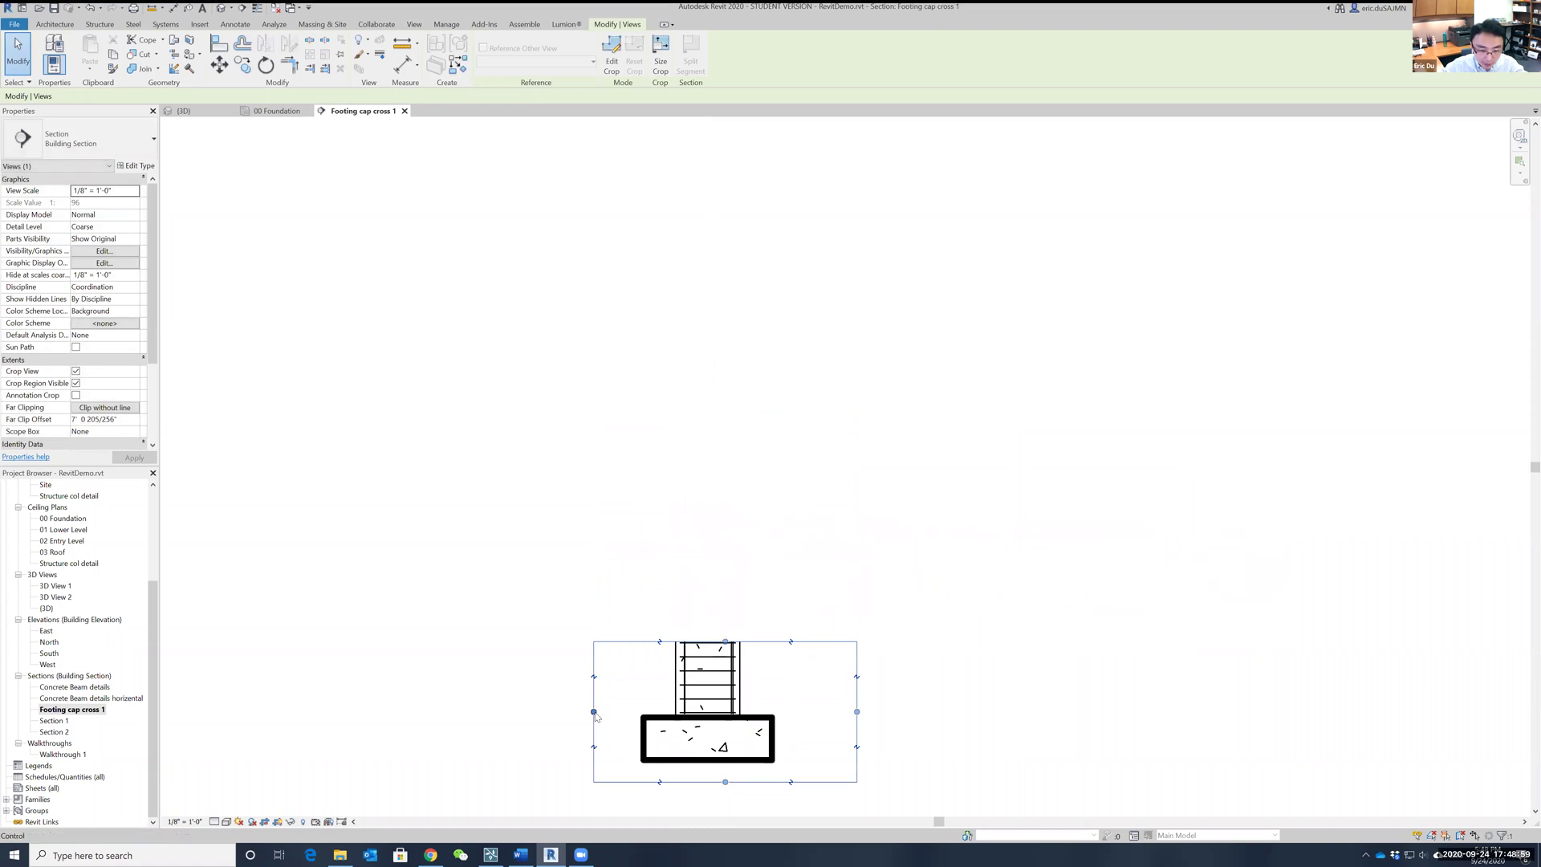
pyautogui.moveTo(578, 711); pyautogui.dragTo(574, 711)
# Step: Set the section's view scale to 3/4" = 1'-0" and turn on Thin Lines
pyautogui.scroll(3, 731, 714)
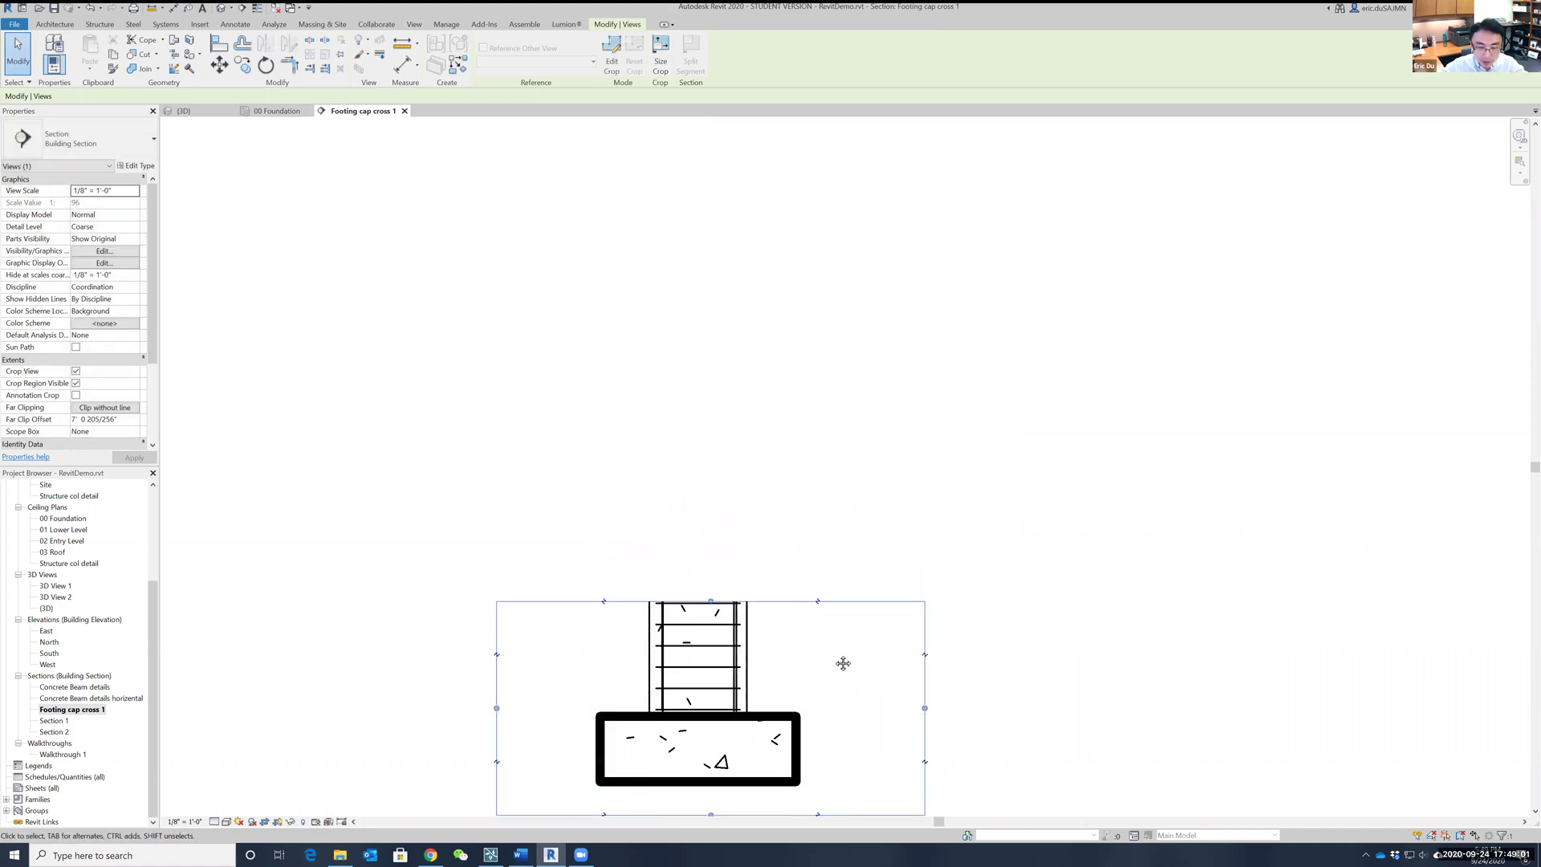
pyautogui.scroll(1, 843, 663)
pyautogui.moveTo(843, 664); pyautogui.dragTo(933, 321, button='middle')
pyautogui.scroll(1, 933, 321)
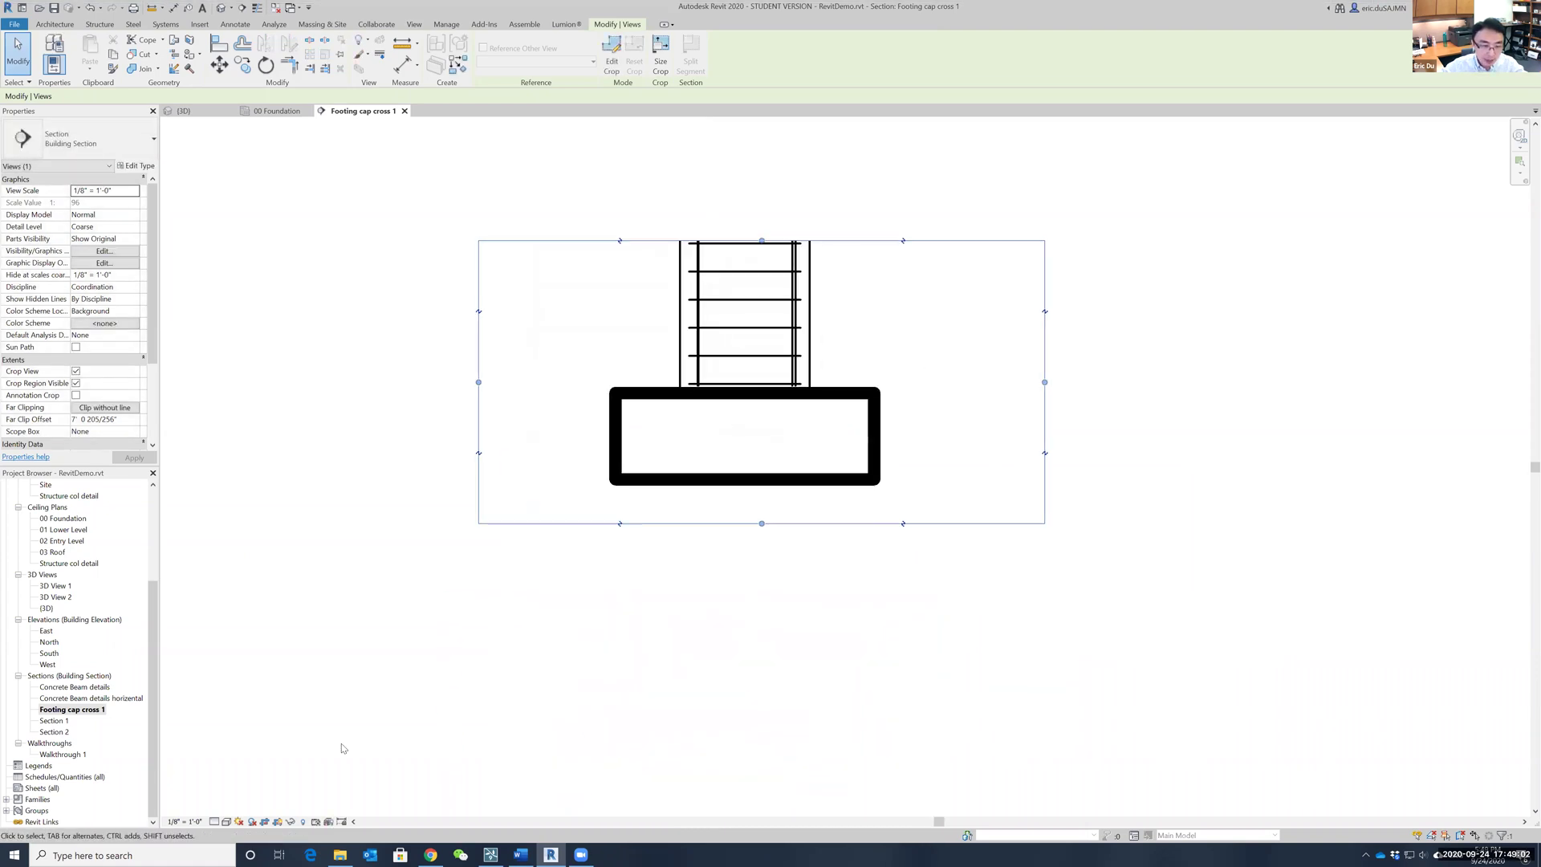
pyautogui.click(184, 823)
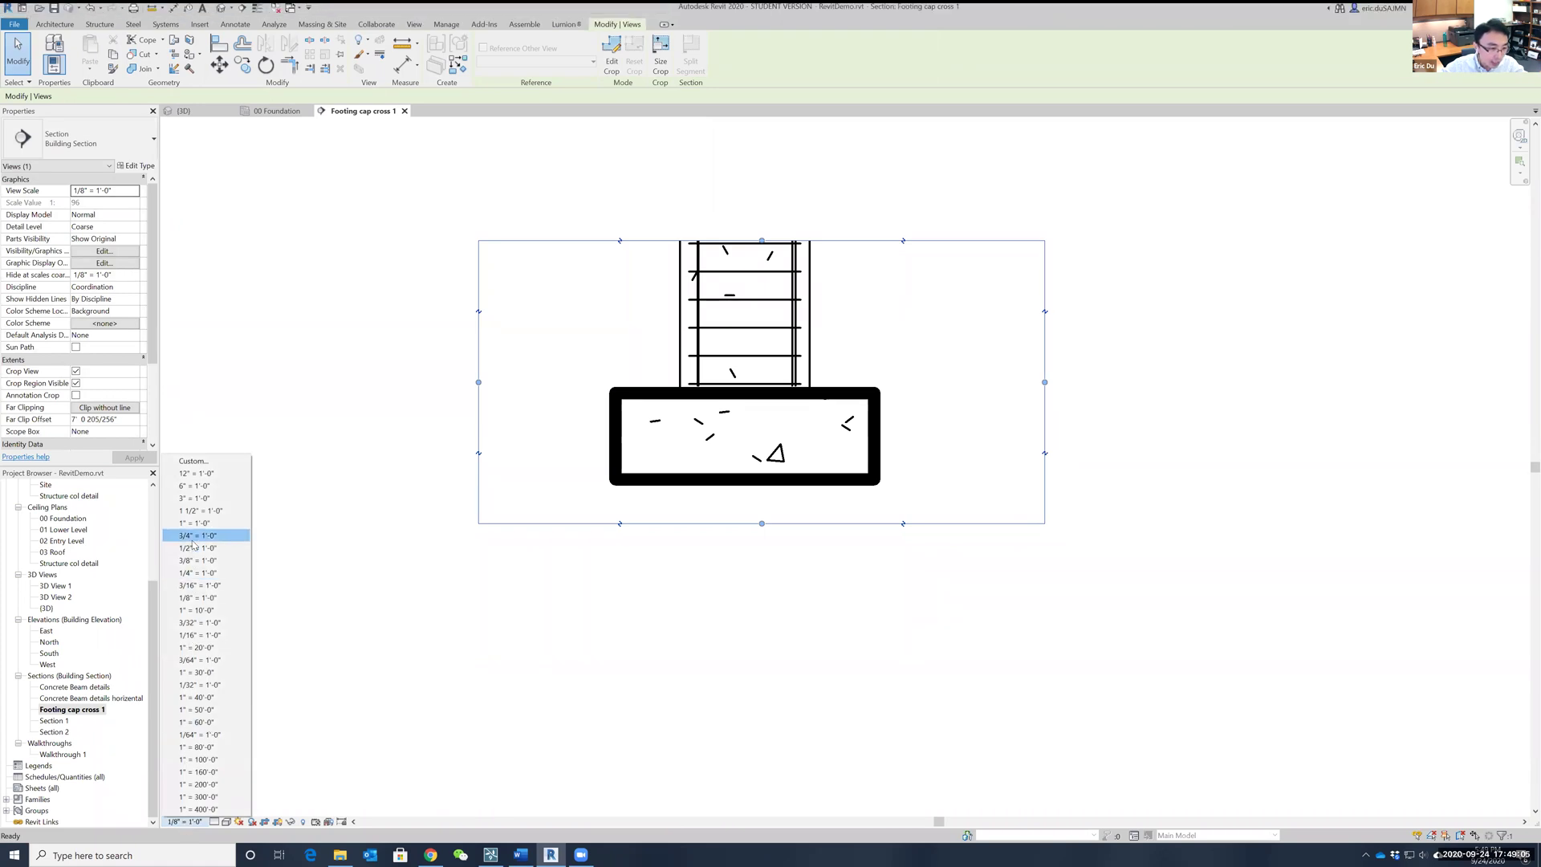
pyautogui.click(192, 537)
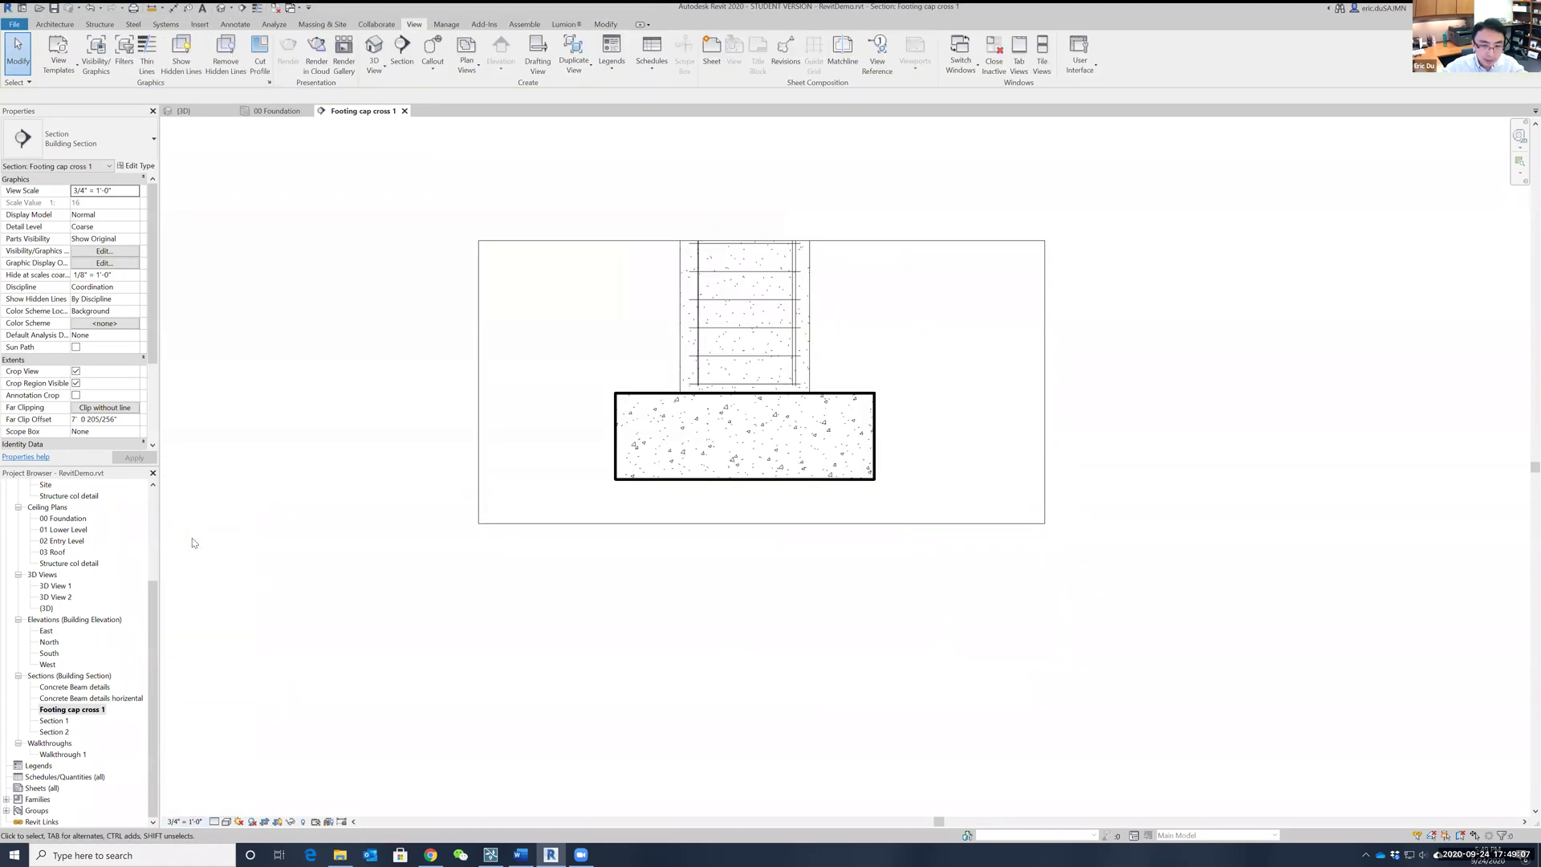
pyautogui.scroll(2, 795, 478)
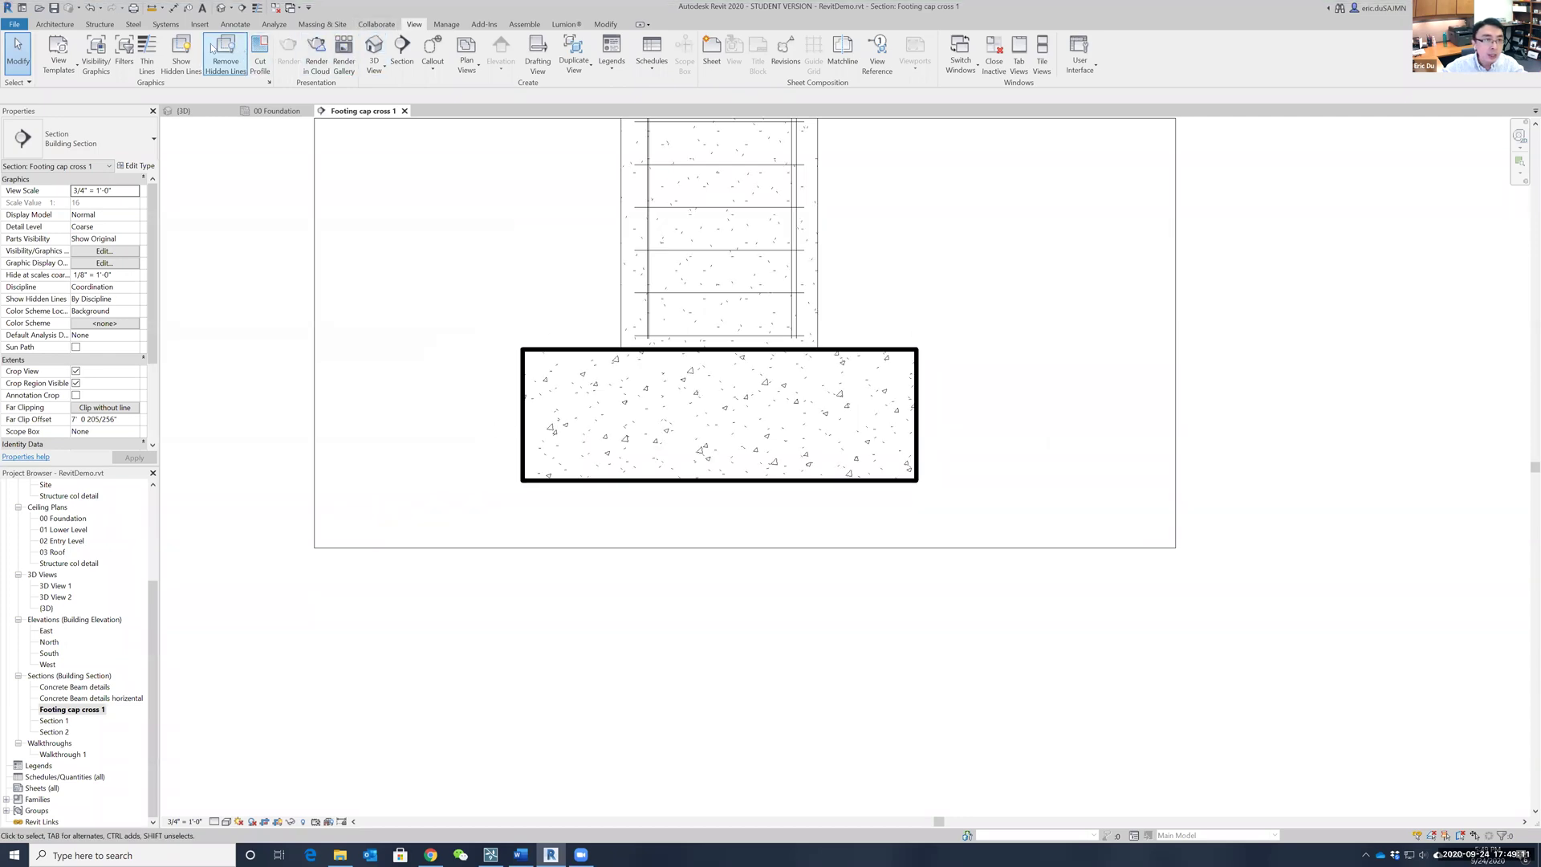
pyautogui.click(147, 52)
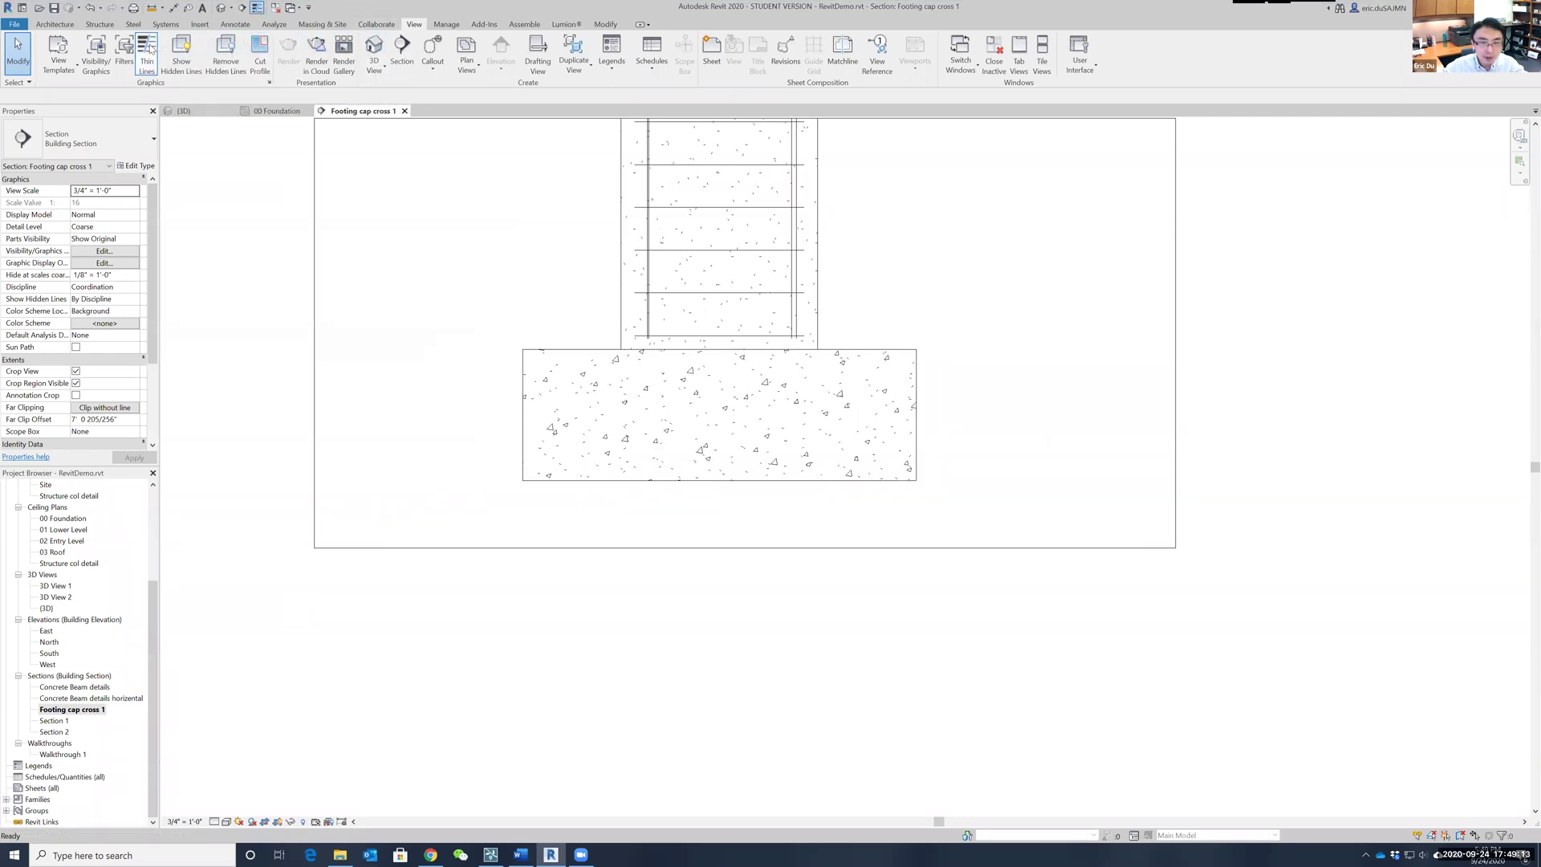
# Step: Open the rebar cover settings and duplicate the cover entry for foundation beams
pyautogui.scroll(1, 944, 387)
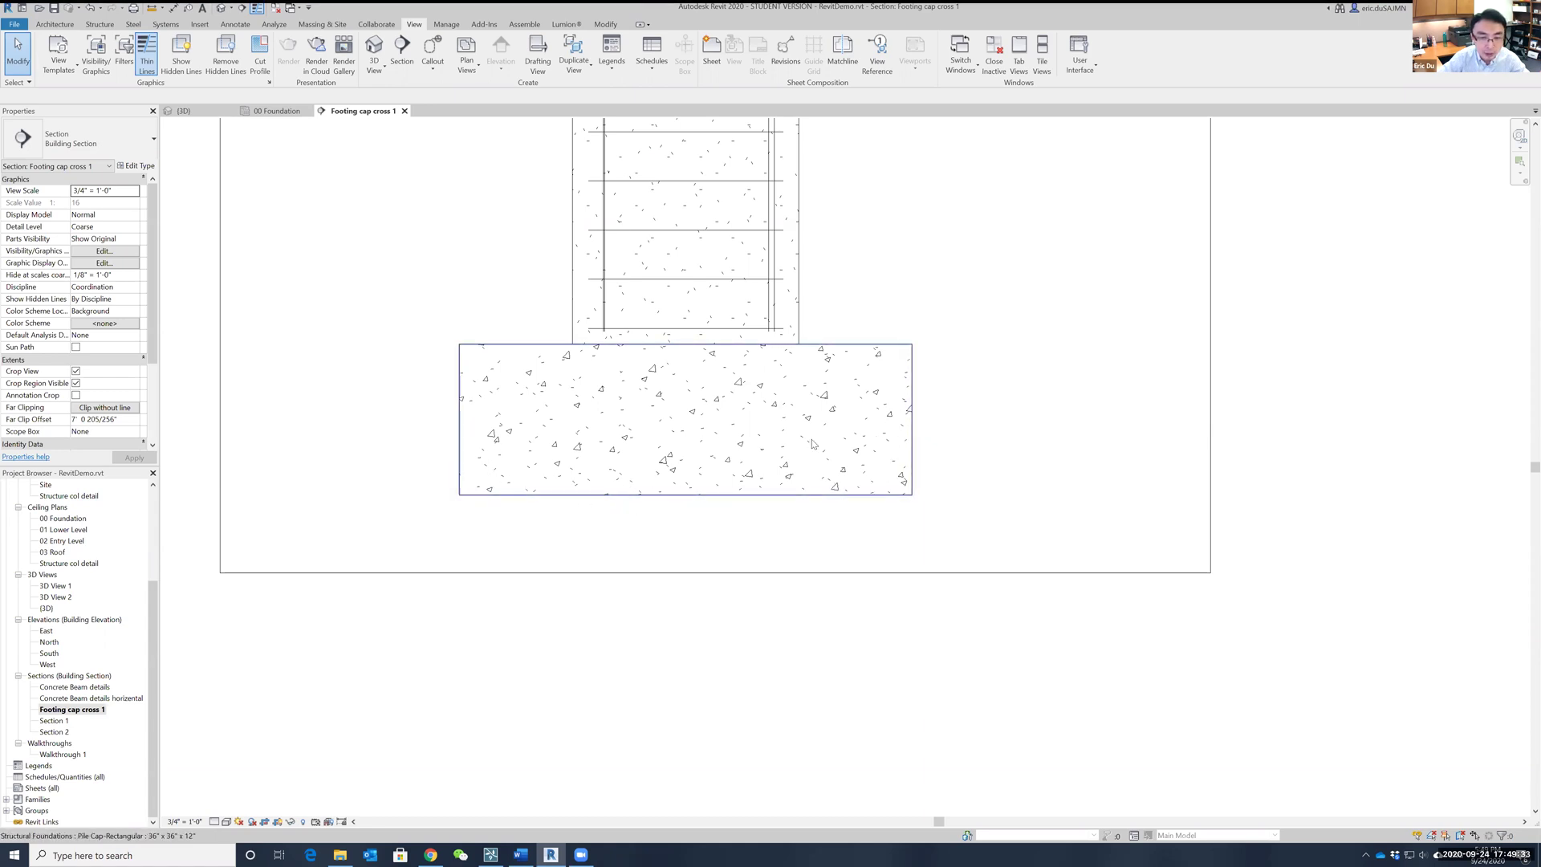
pyautogui.click(102, 30)
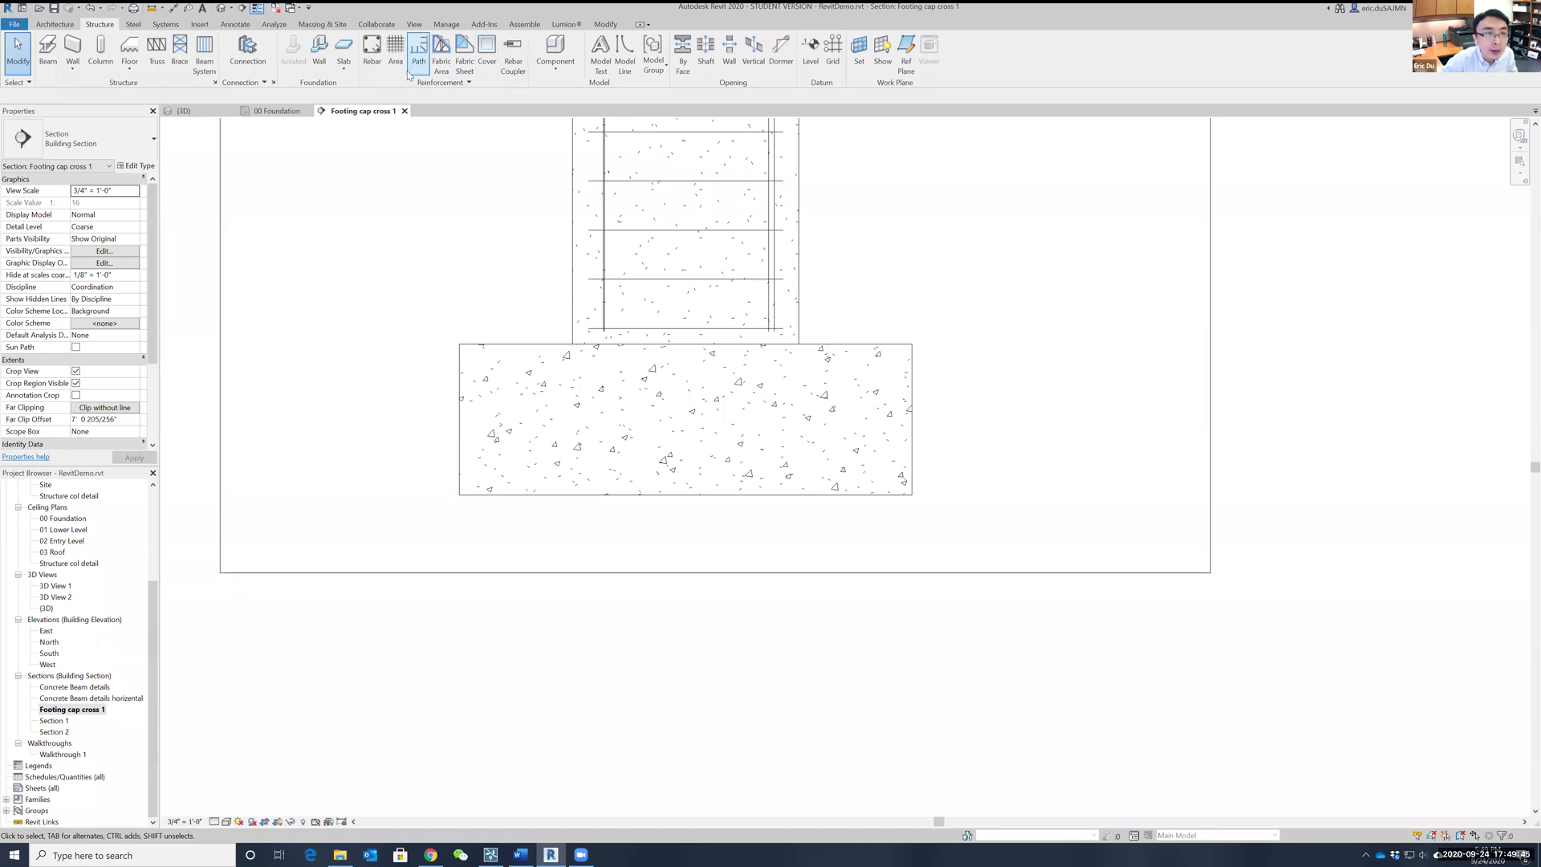
pyautogui.click(487, 70)
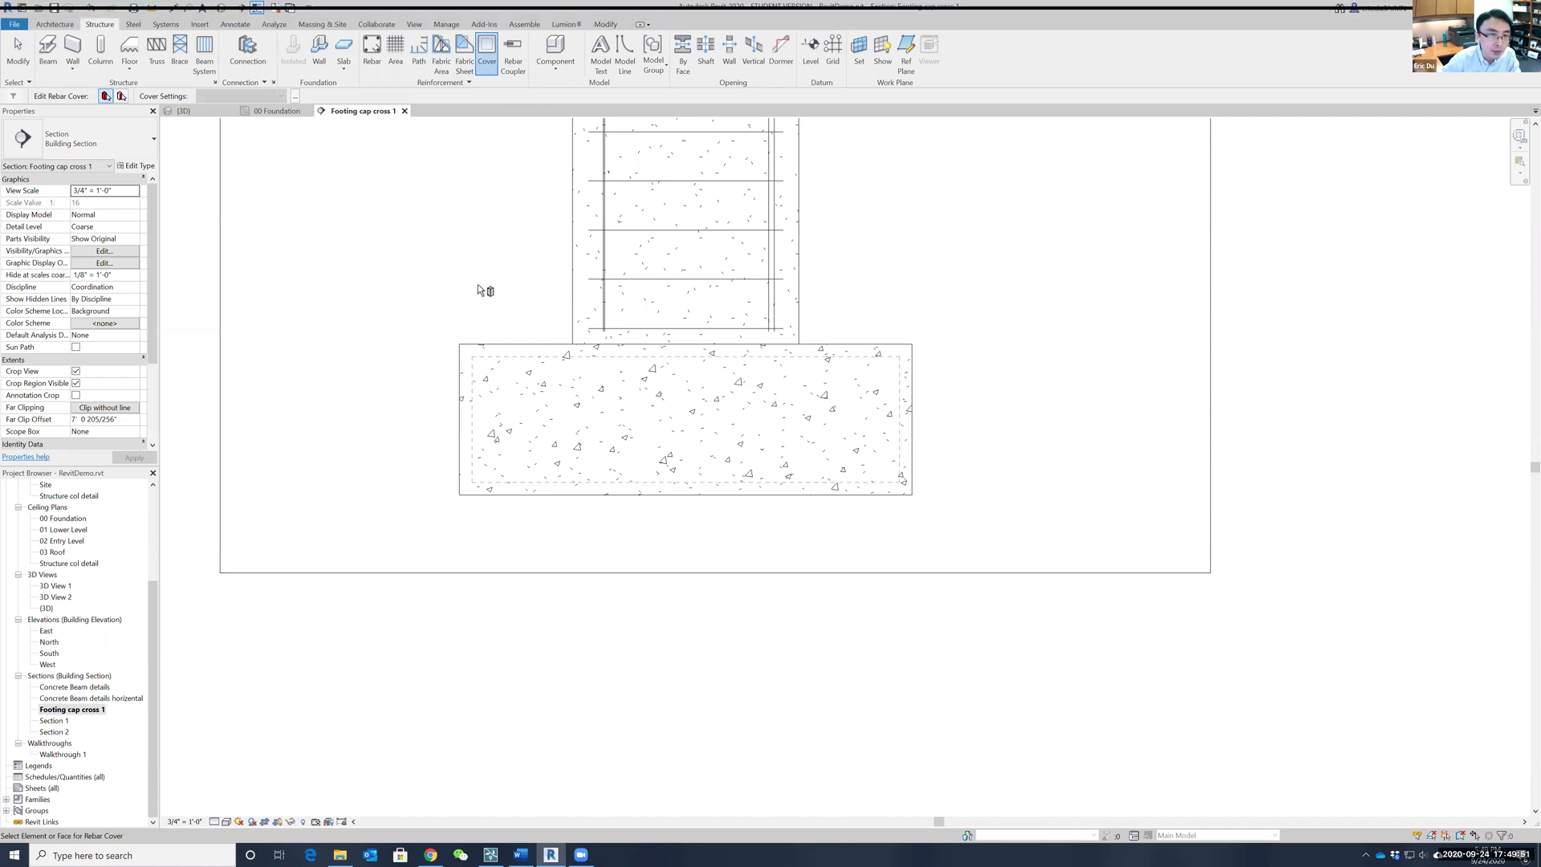
pyautogui.click(296, 96)
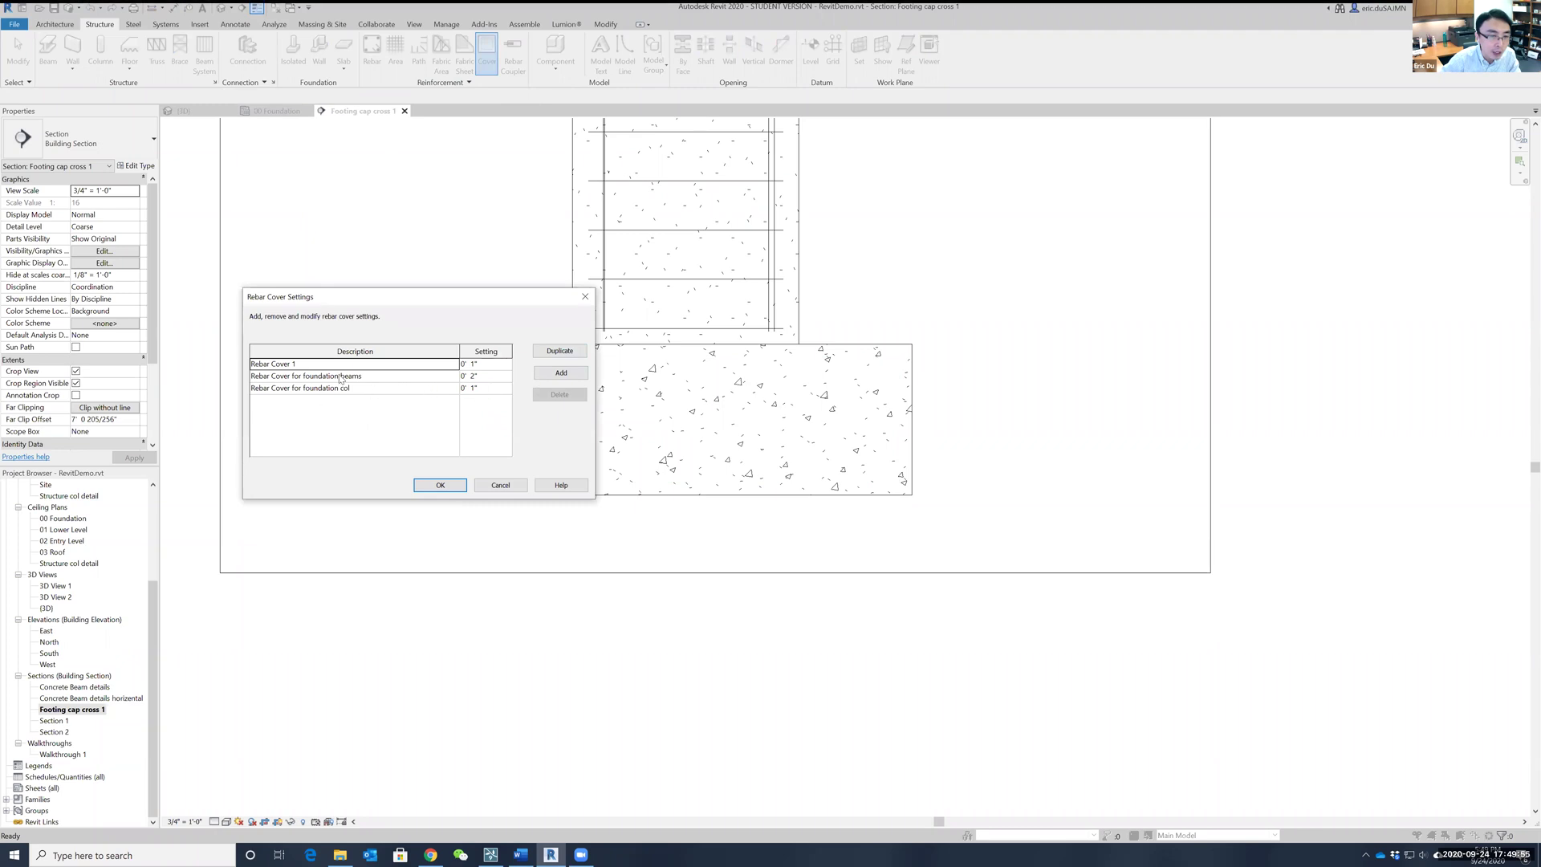
pyautogui.click(386, 377)
pyautogui.click(559, 353)
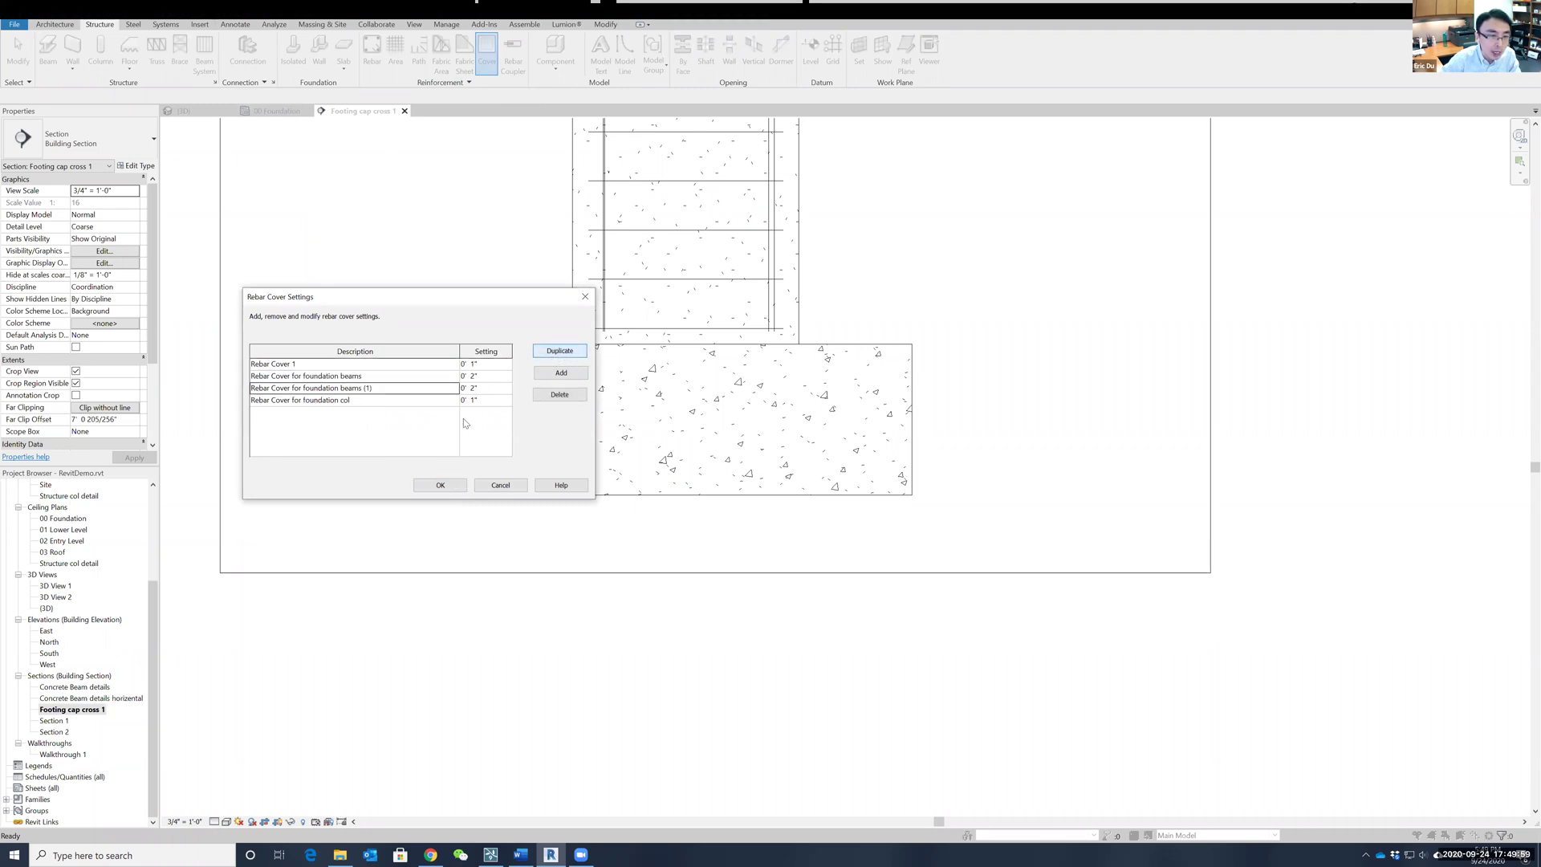
# Step: Rename the duplicated cover entry as "Rebar Cover for footing cap" and accept the rebar cover settings
pyautogui.click(365, 388)
pyautogui.moveTo(375, 389); pyautogui.dragTo(305, 389)
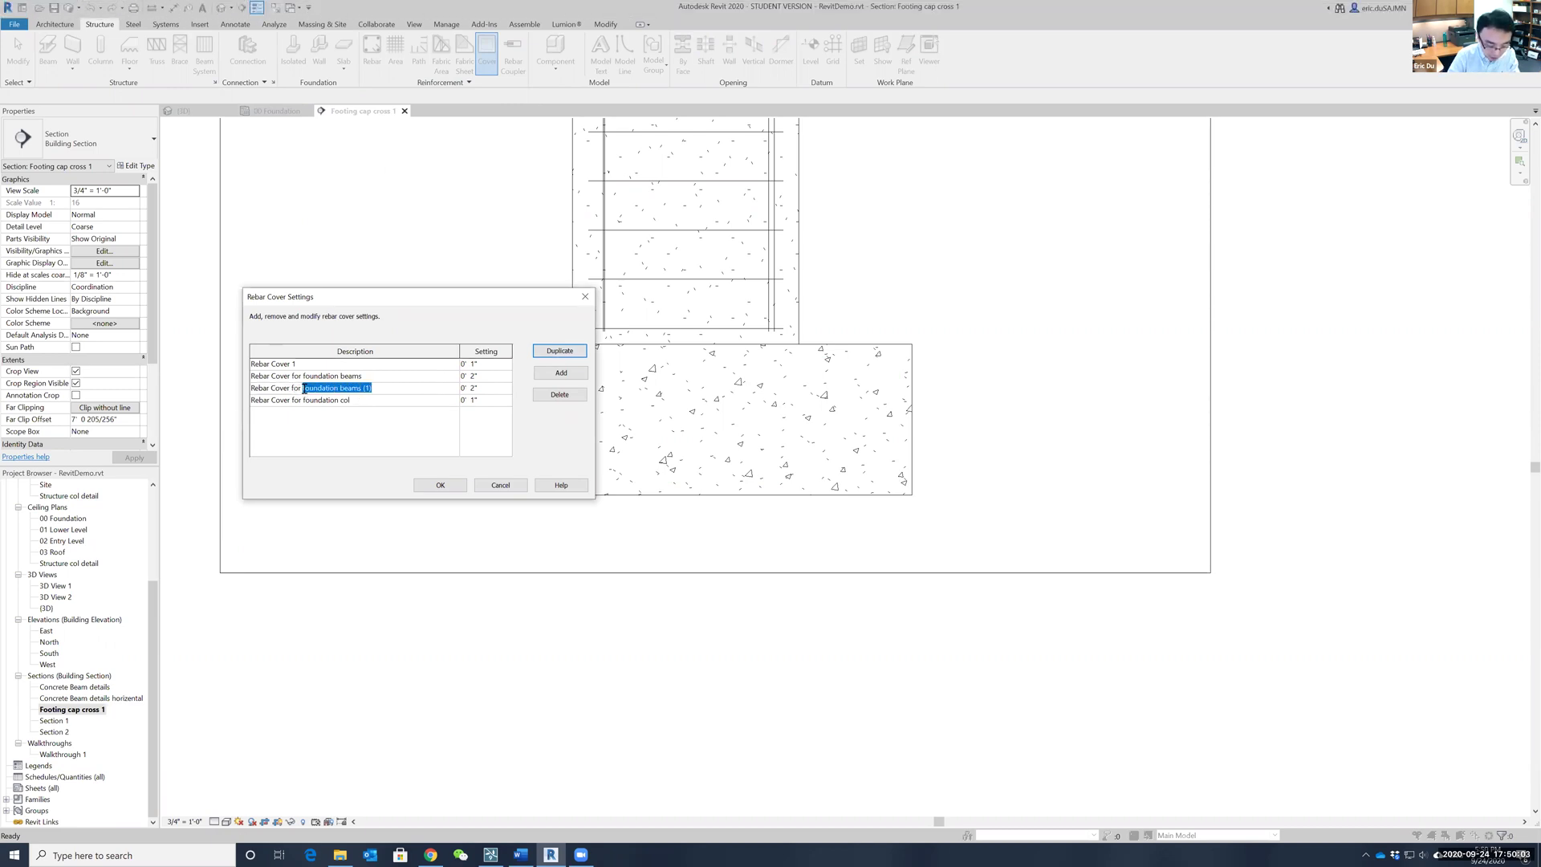
pyautogui.write('footing cap')
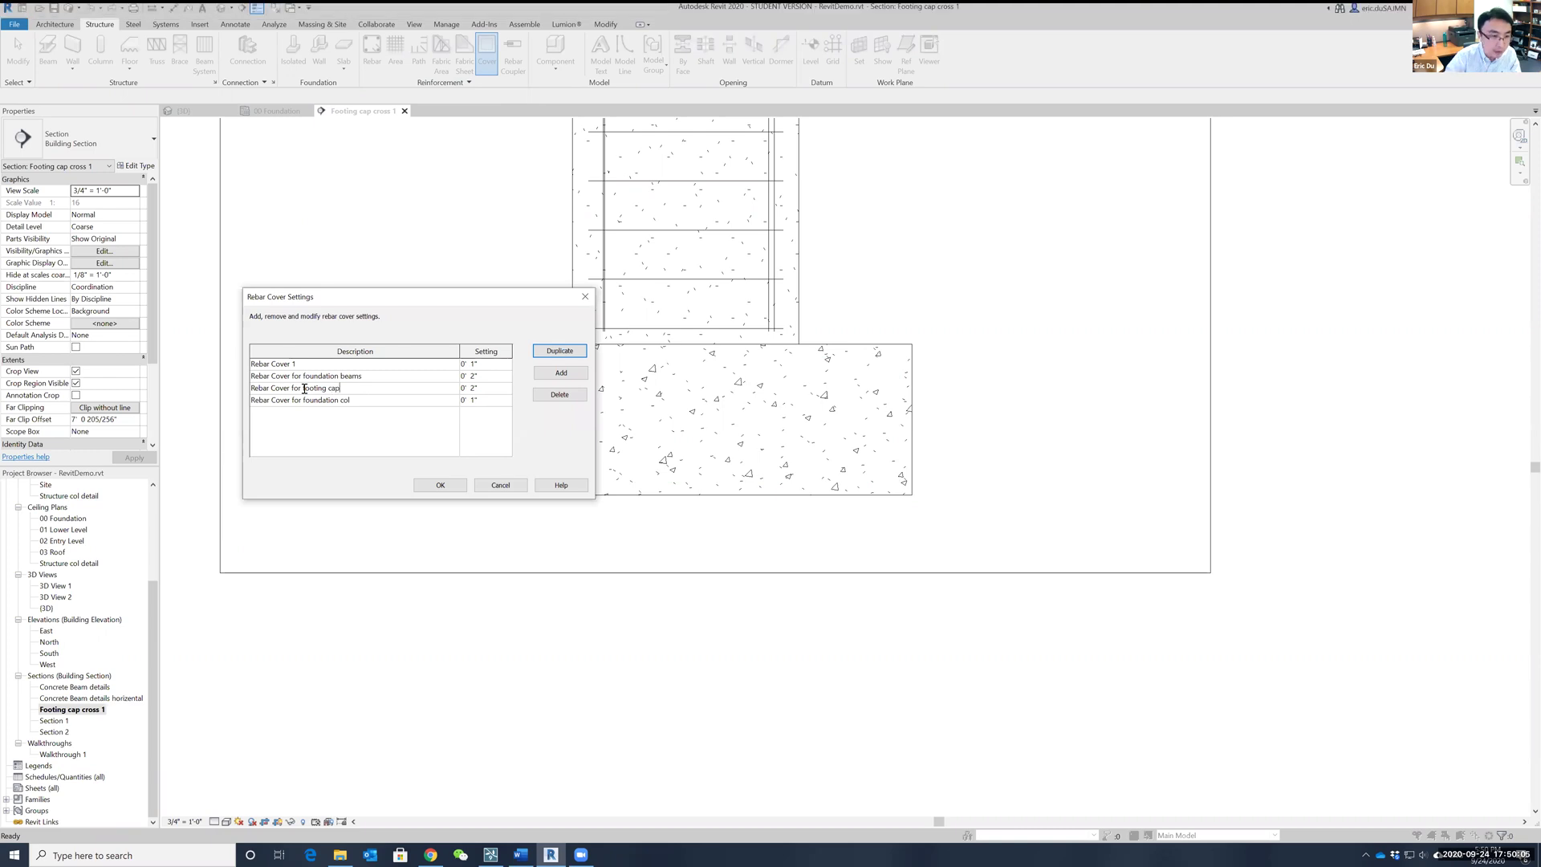
pyautogui.click(438, 484)
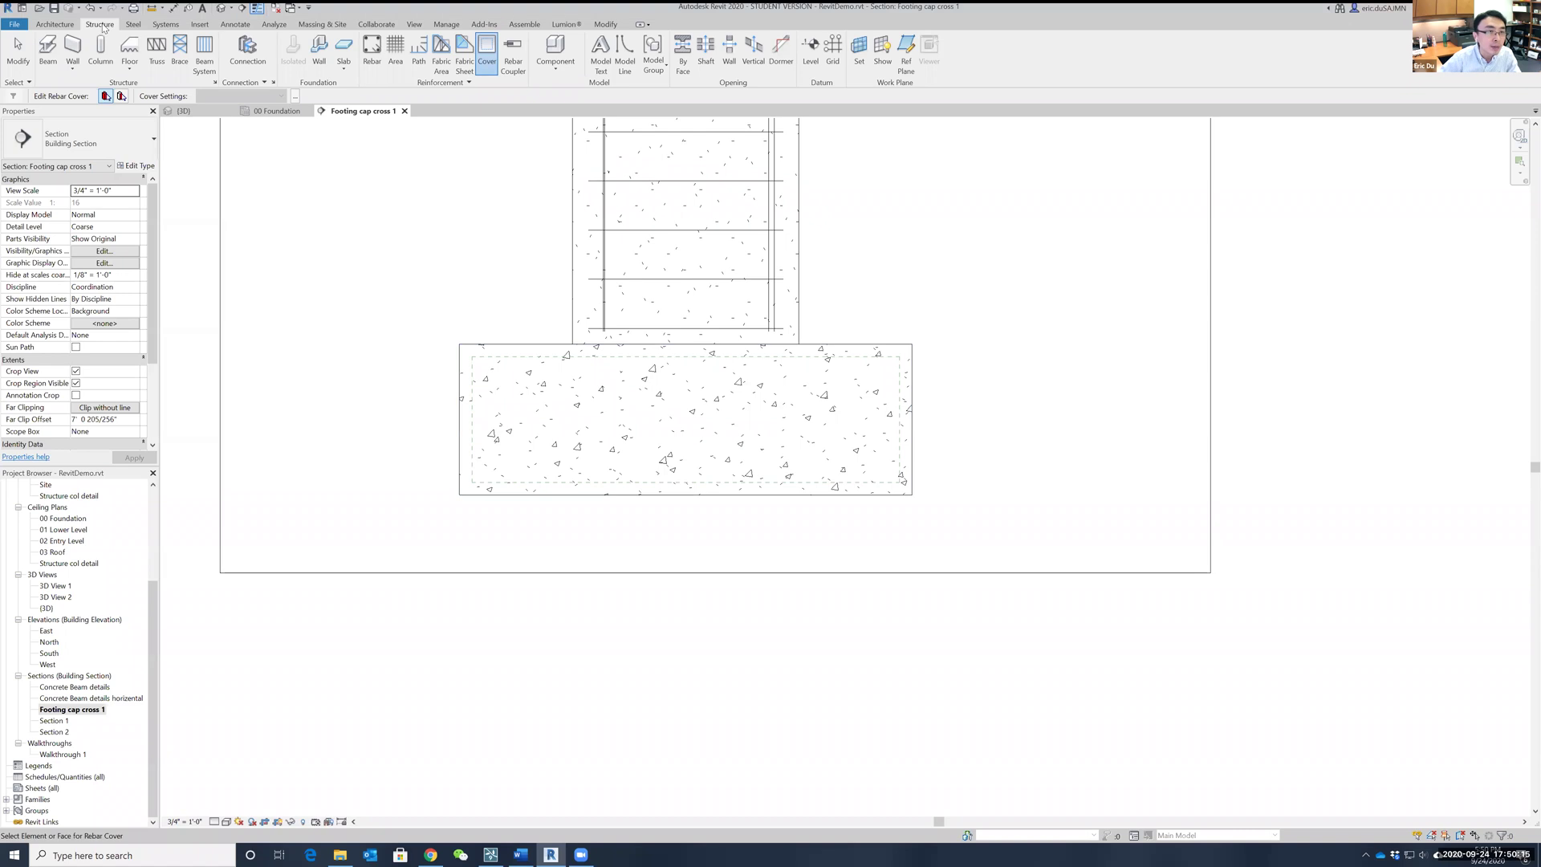
# Step: Place one Rebar Shape 17 bar in the pile cap section using the Single layout
pyautogui.click(372, 63)
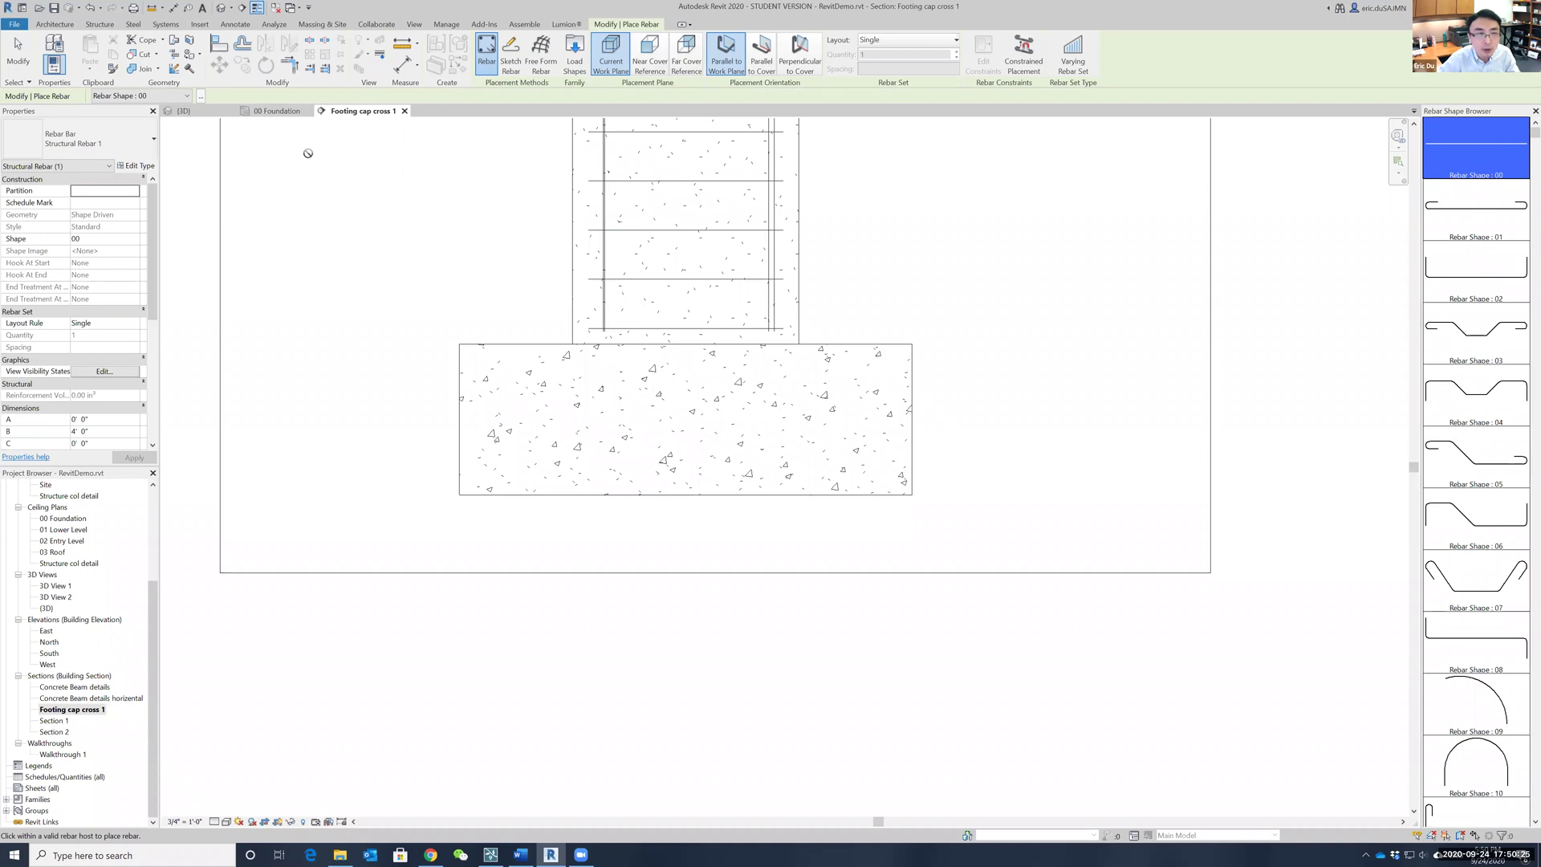
pyautogui.click(201, 97)
pyautogui.click(201, 97)
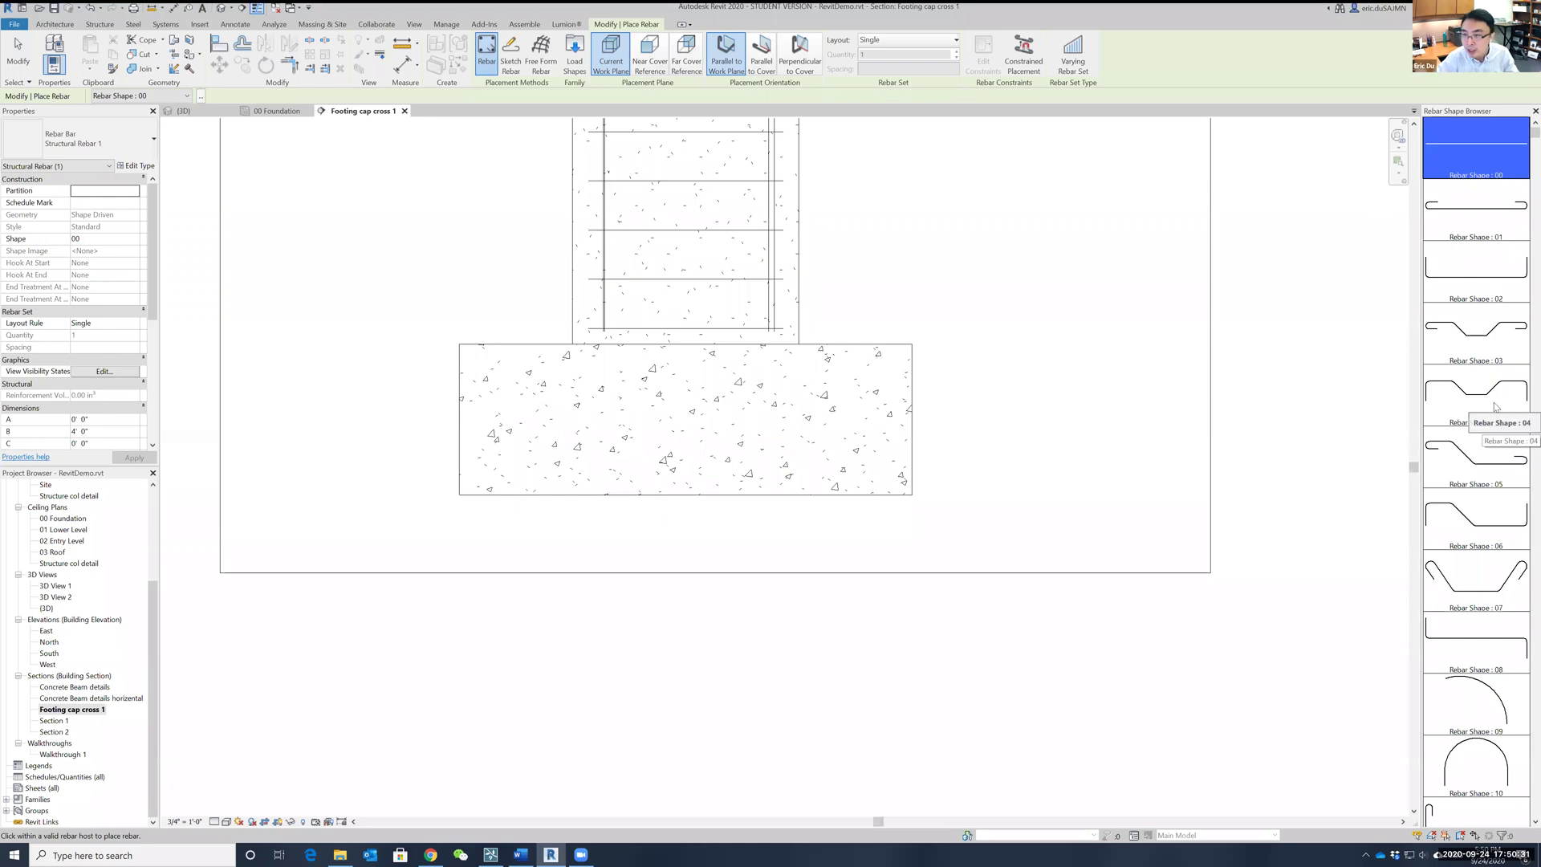
pyautogui.scroll(-1, 1495, 407)
pyautogui.scroll(-4, 1495, 407)
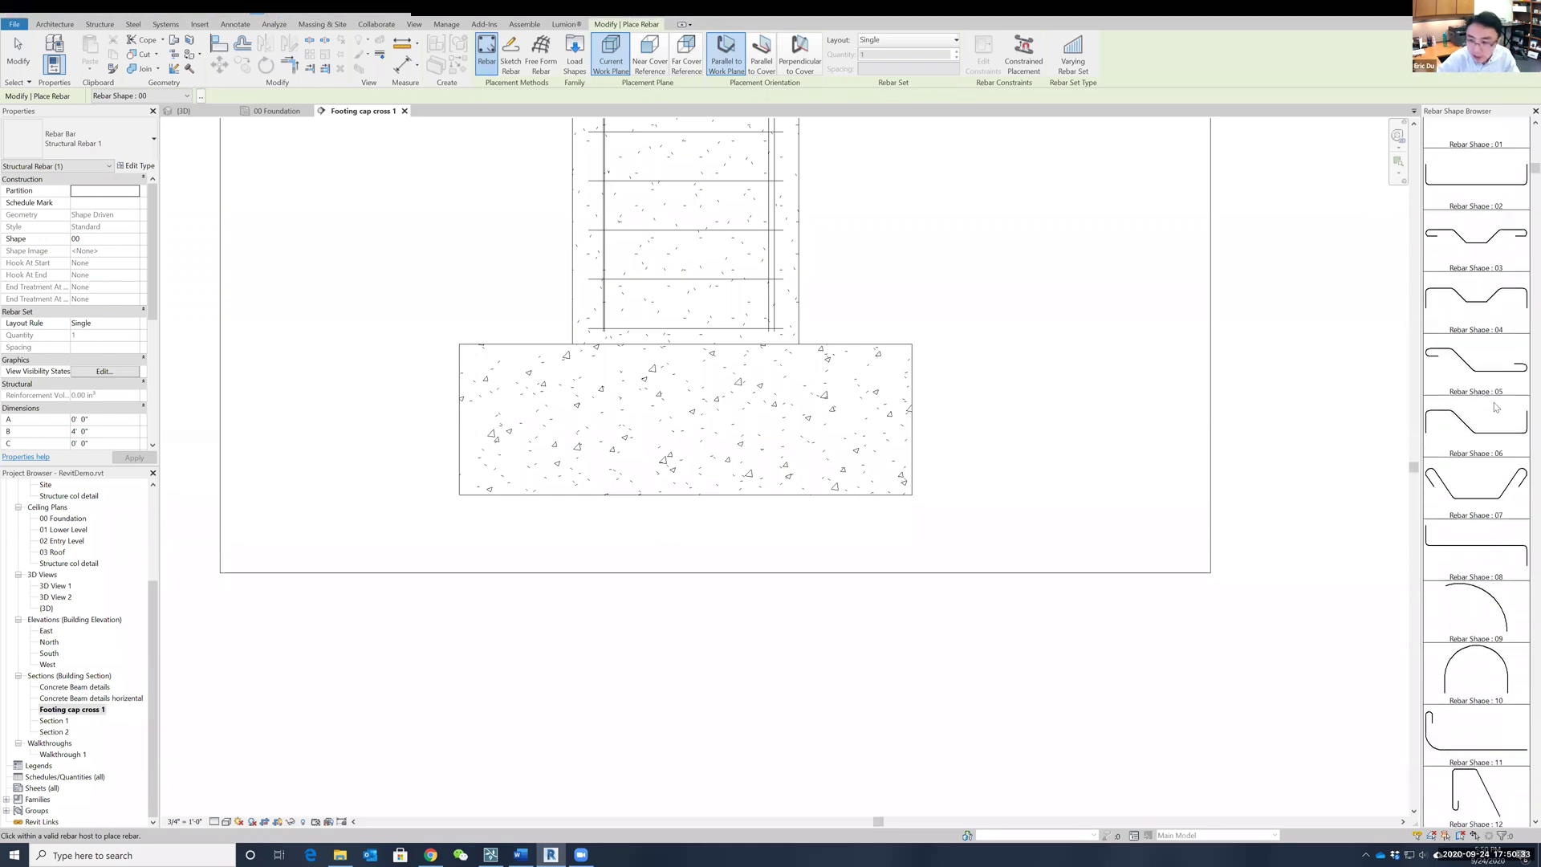
pyautogui.scroll(-7, 1489, 500)
pyautogui.click(1478, 423)
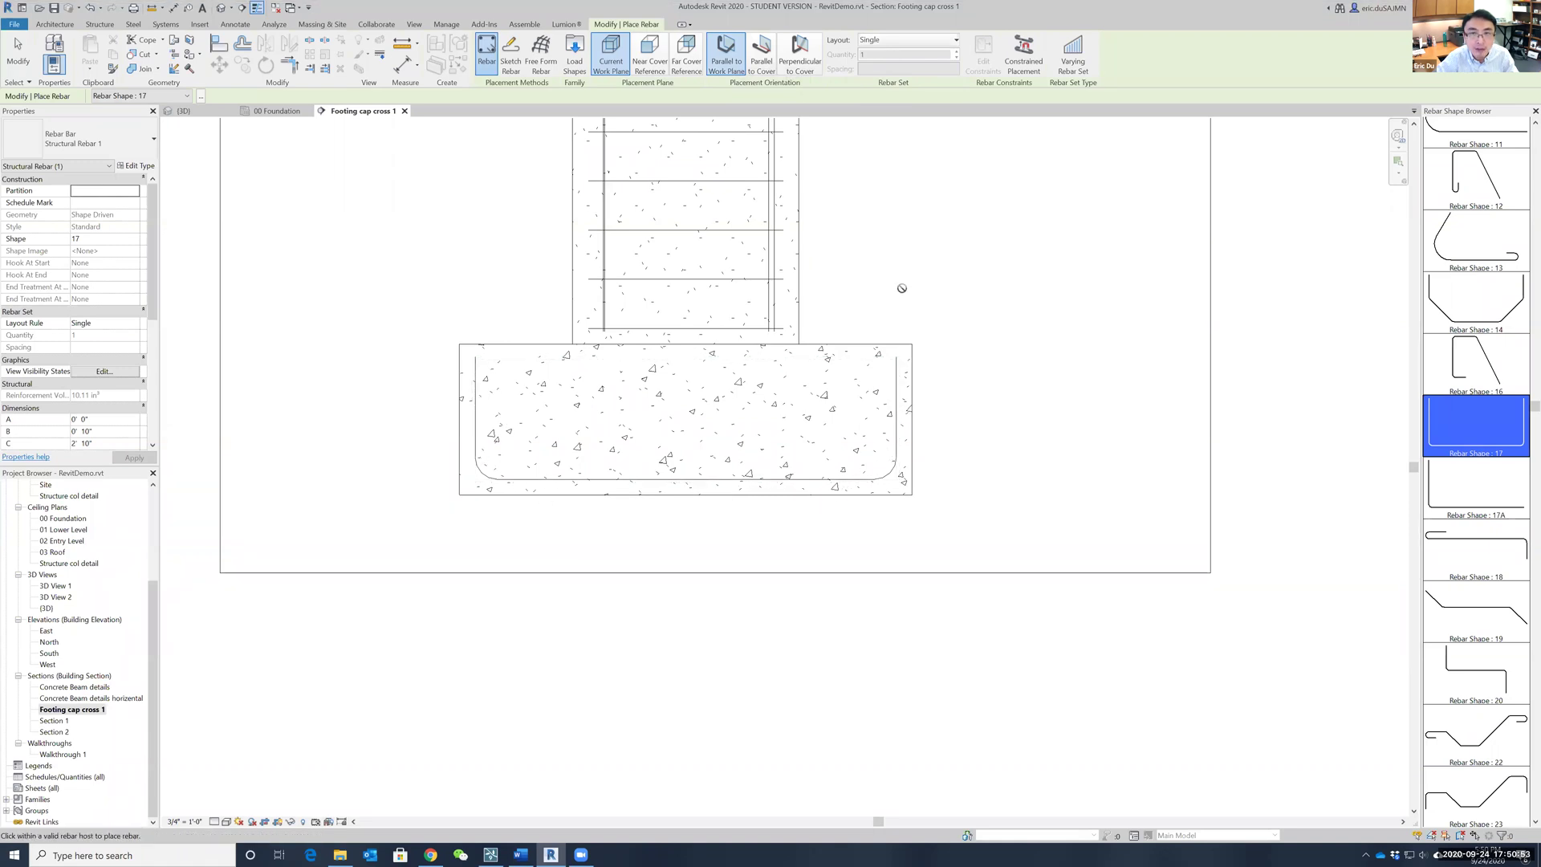
# Step: Try the Maximum Spacing layout with 4" spacing for the pile cap rebar, leaving the placement without adding a set
pyautogui.click(917, 40)
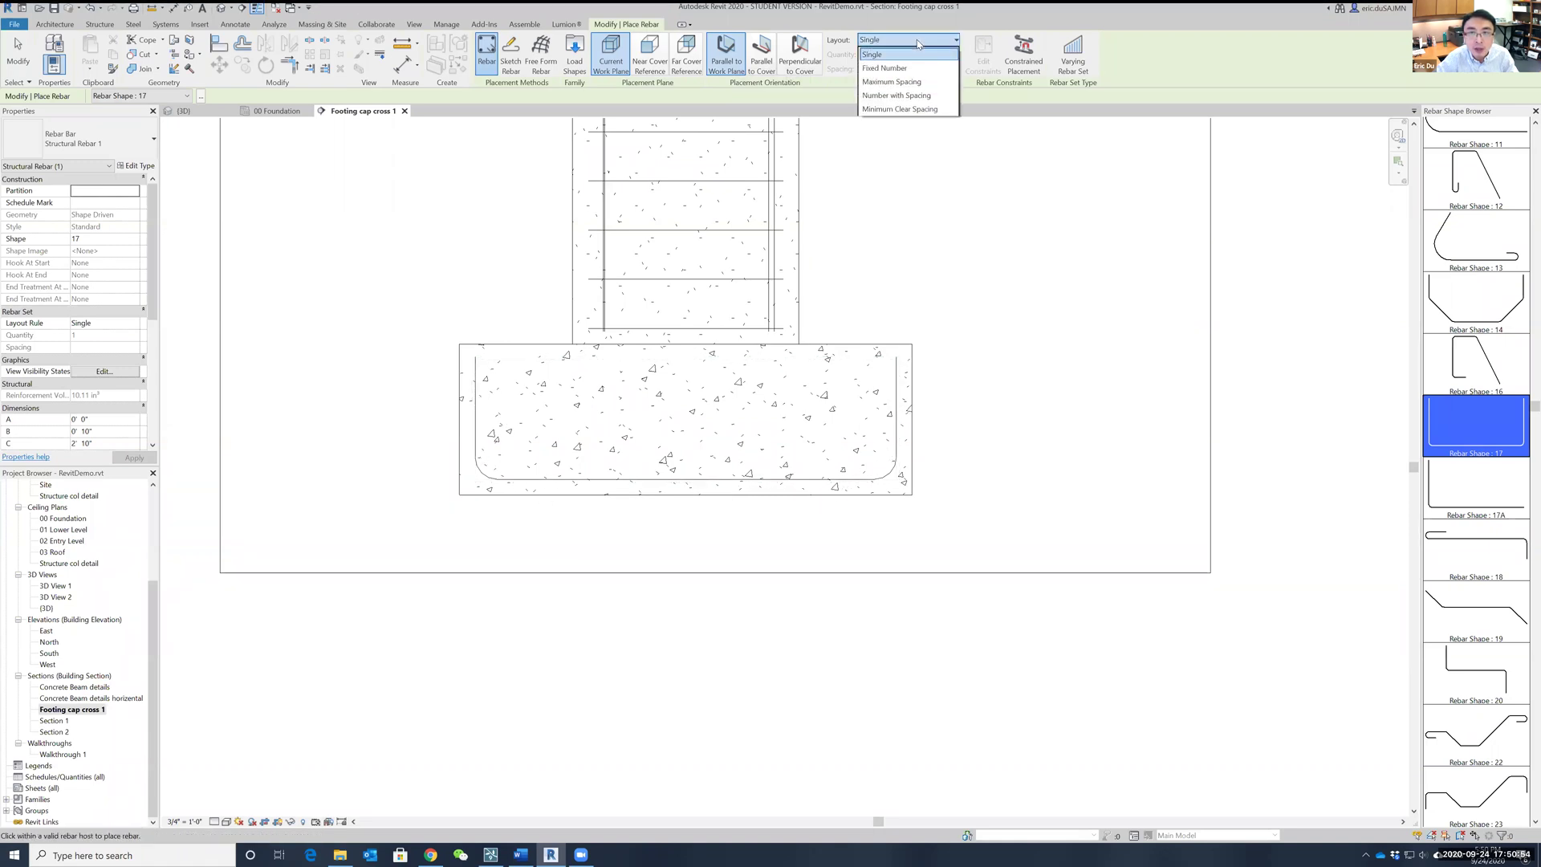
pyautogui.click(899, 82)
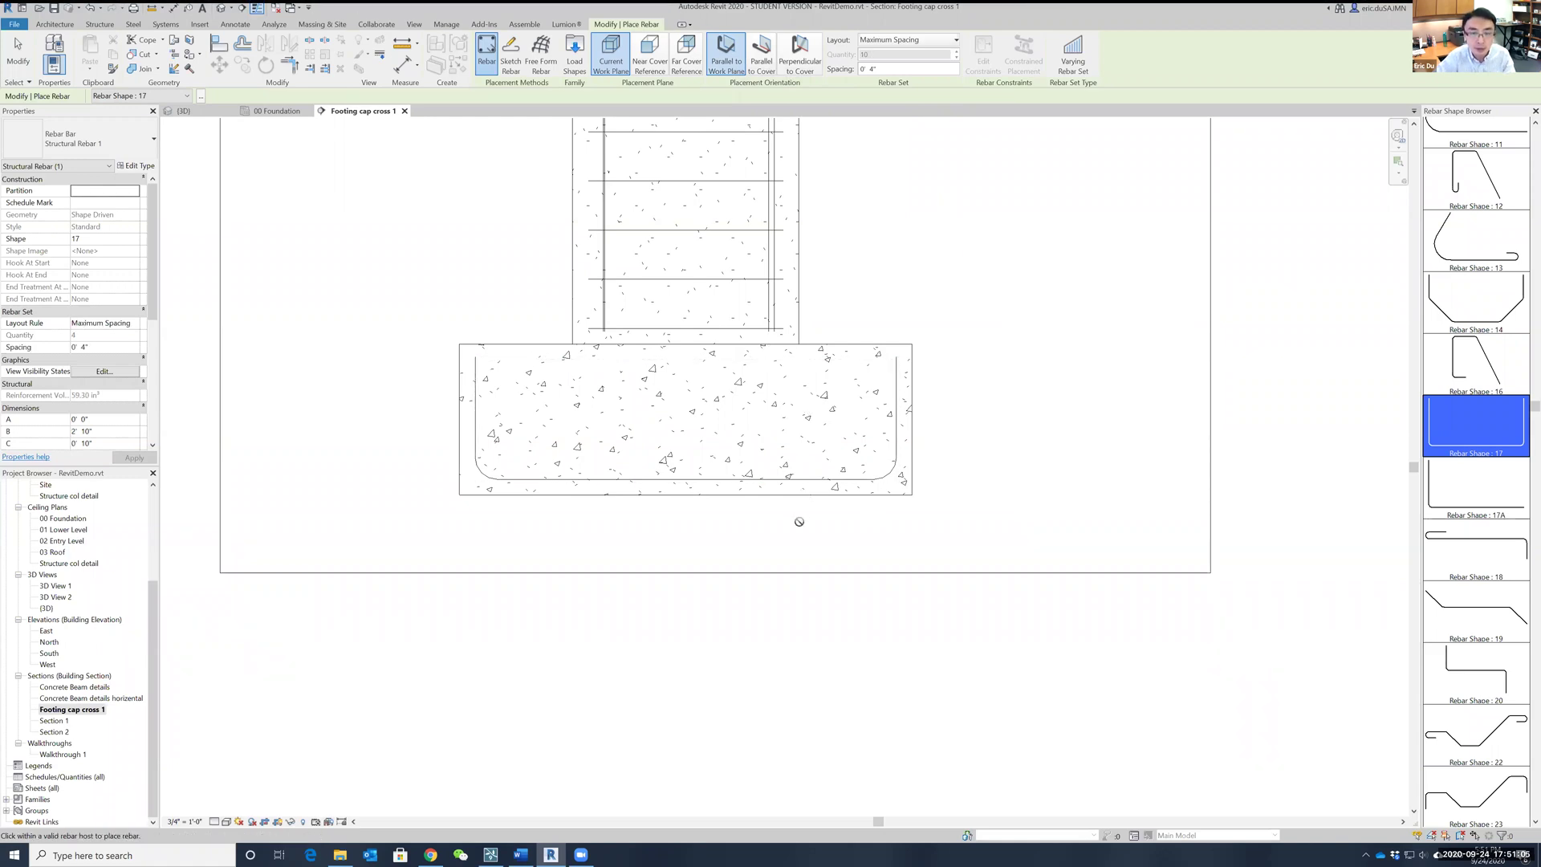
pyautogui.press('Escape')
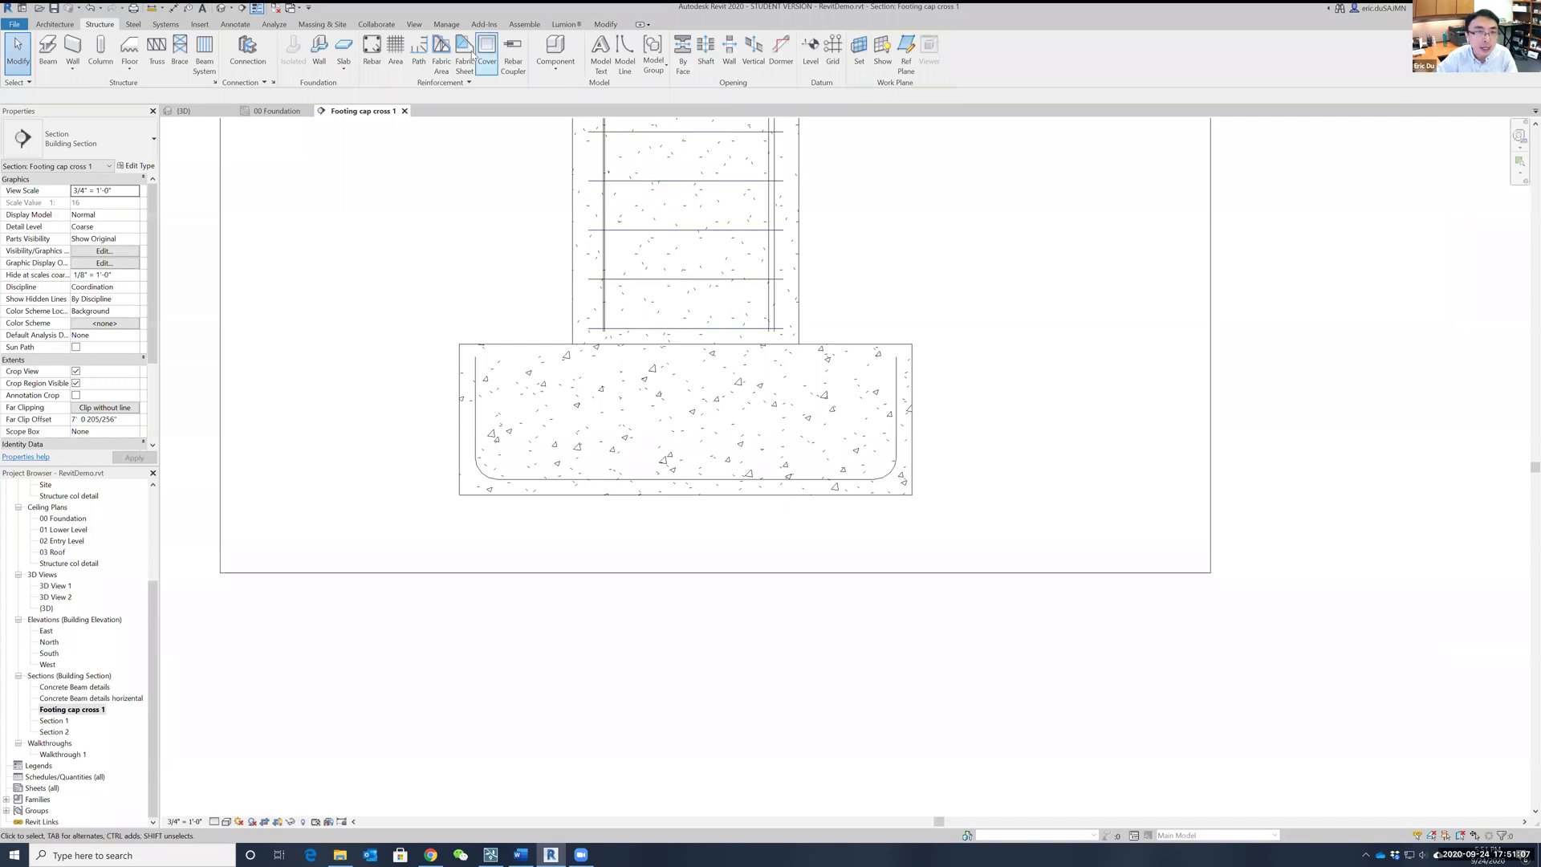
# Step: Open the default 3D view and select the pile cap beneath the grid A-2 column to inspect its rebar
pyautogui.click(414, 24)
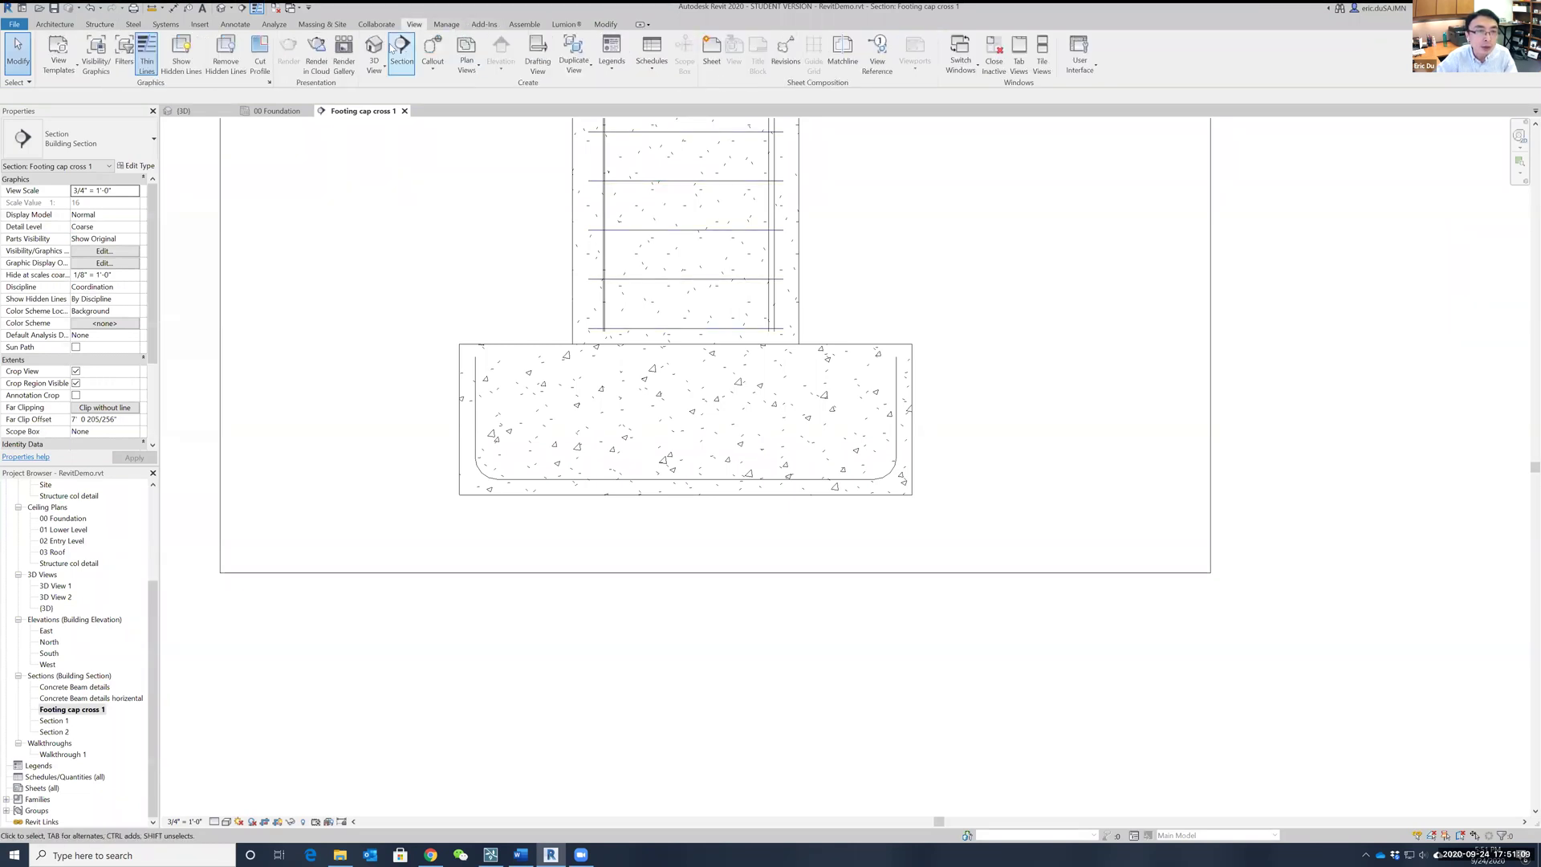
pyautogui.click(374, 50)
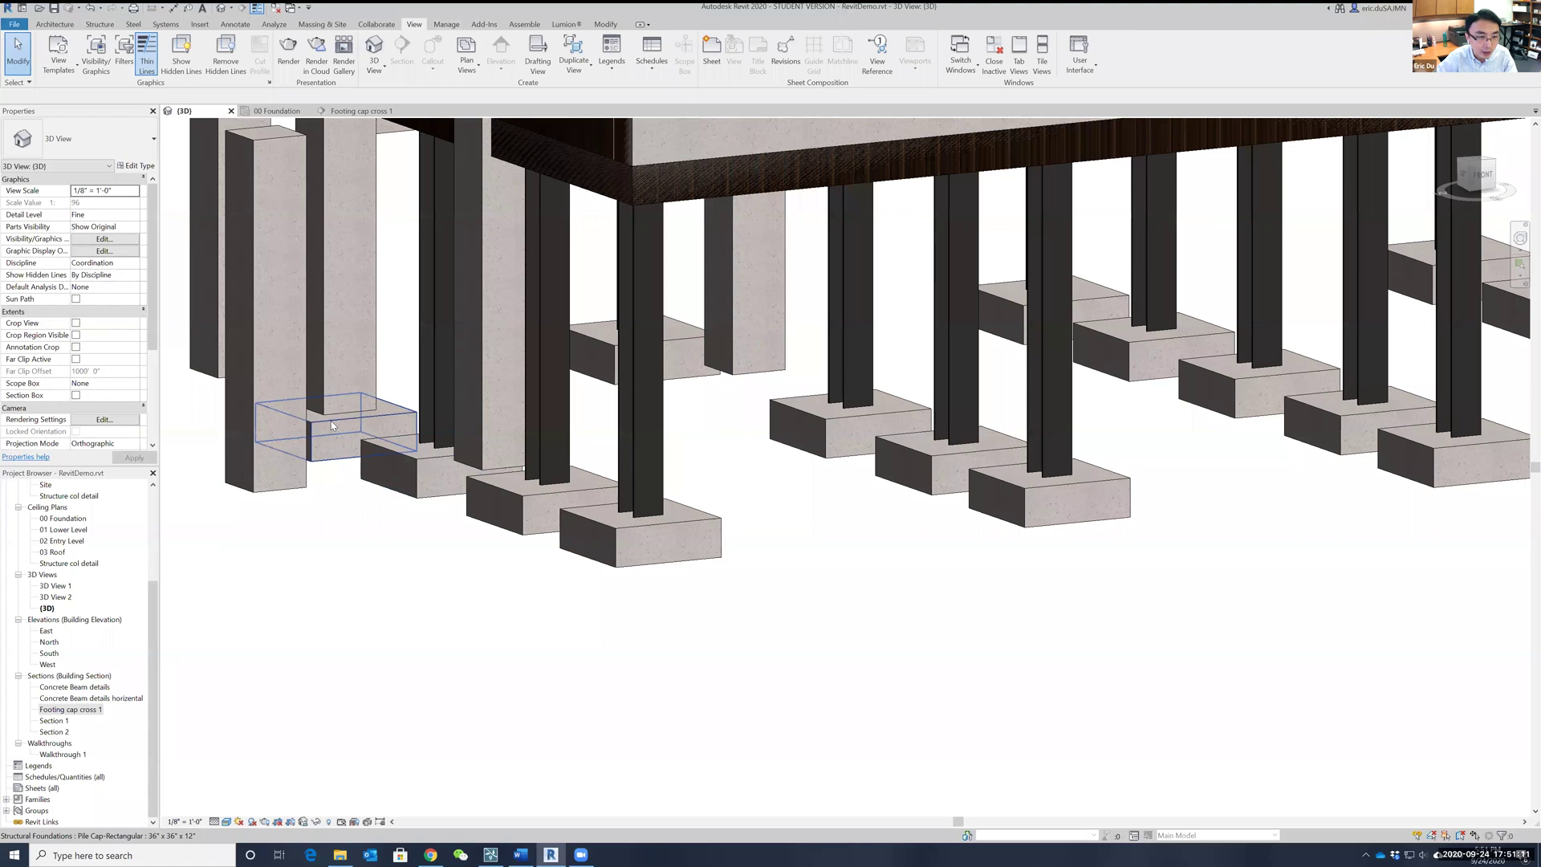
pyautogui.scroll(-1, 365, 545)
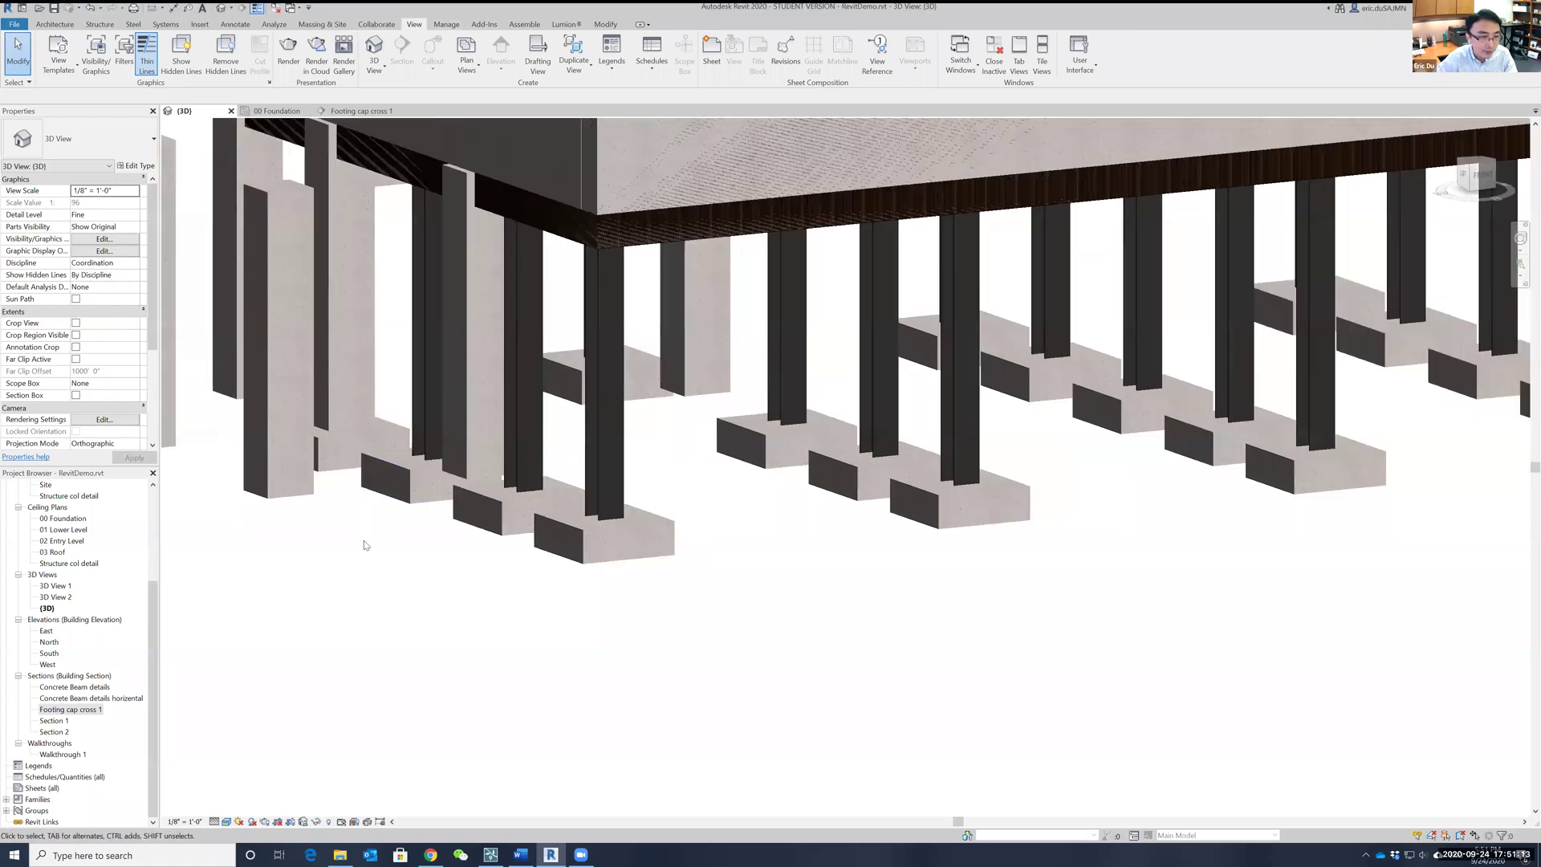
pyautogui.keyDown('shift'); pyautogui.moveTo(332, 612); pyautogui.dragTo(527, 375, button='middle'); pyautogui.keyUp('shift')
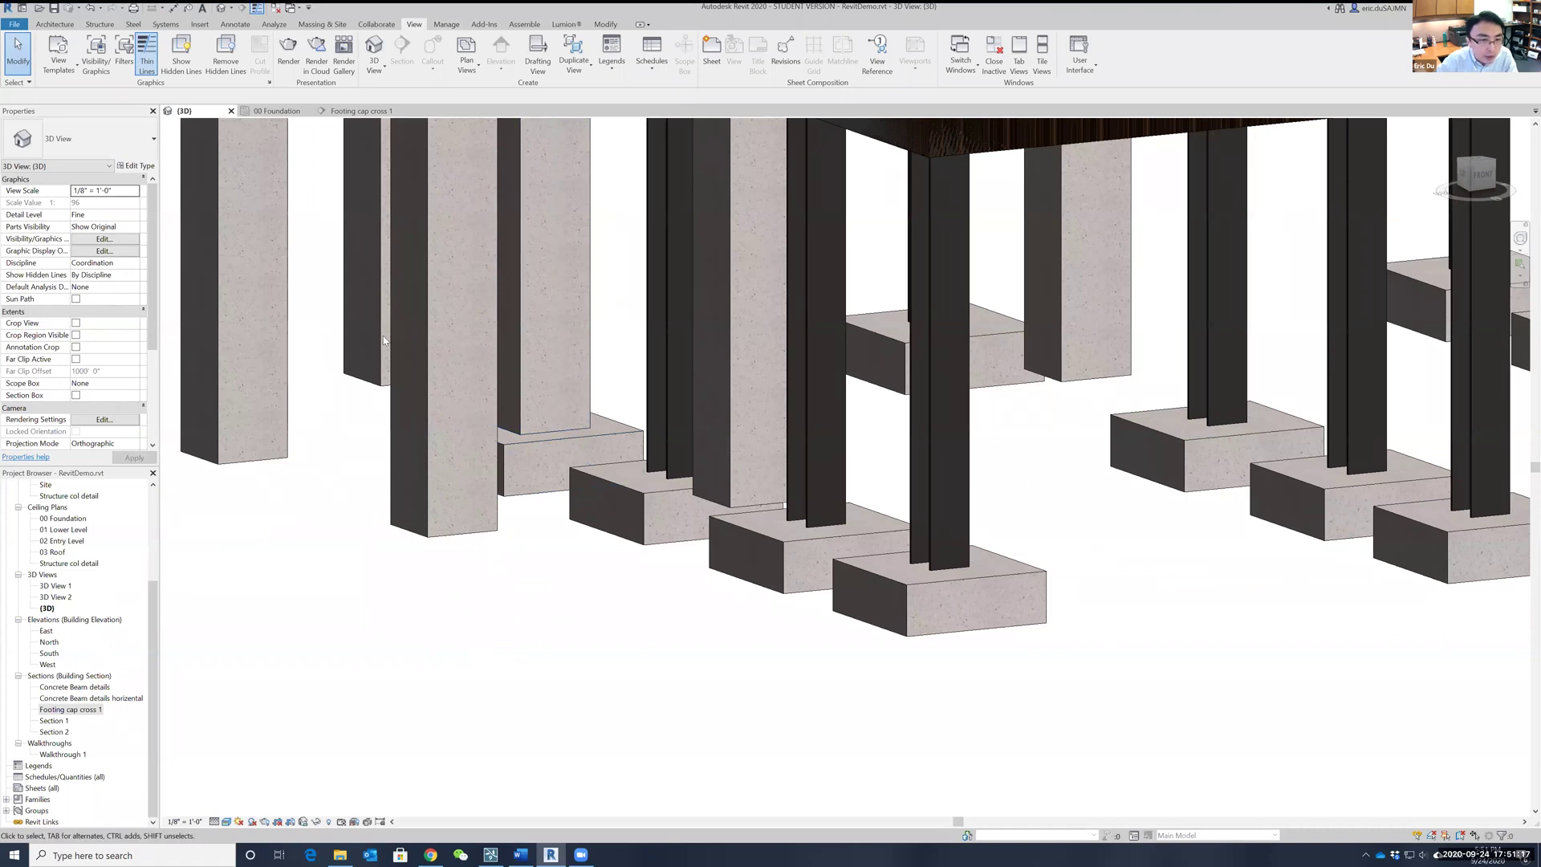
pyautogui.keyDown('shift'); pyautogui.moveTo(390, 629); pyautogui.dragTo(527, 553, button='middle'); pyautogui.keyUp('shift')
pyautogui.scroll(1, 526, 553)
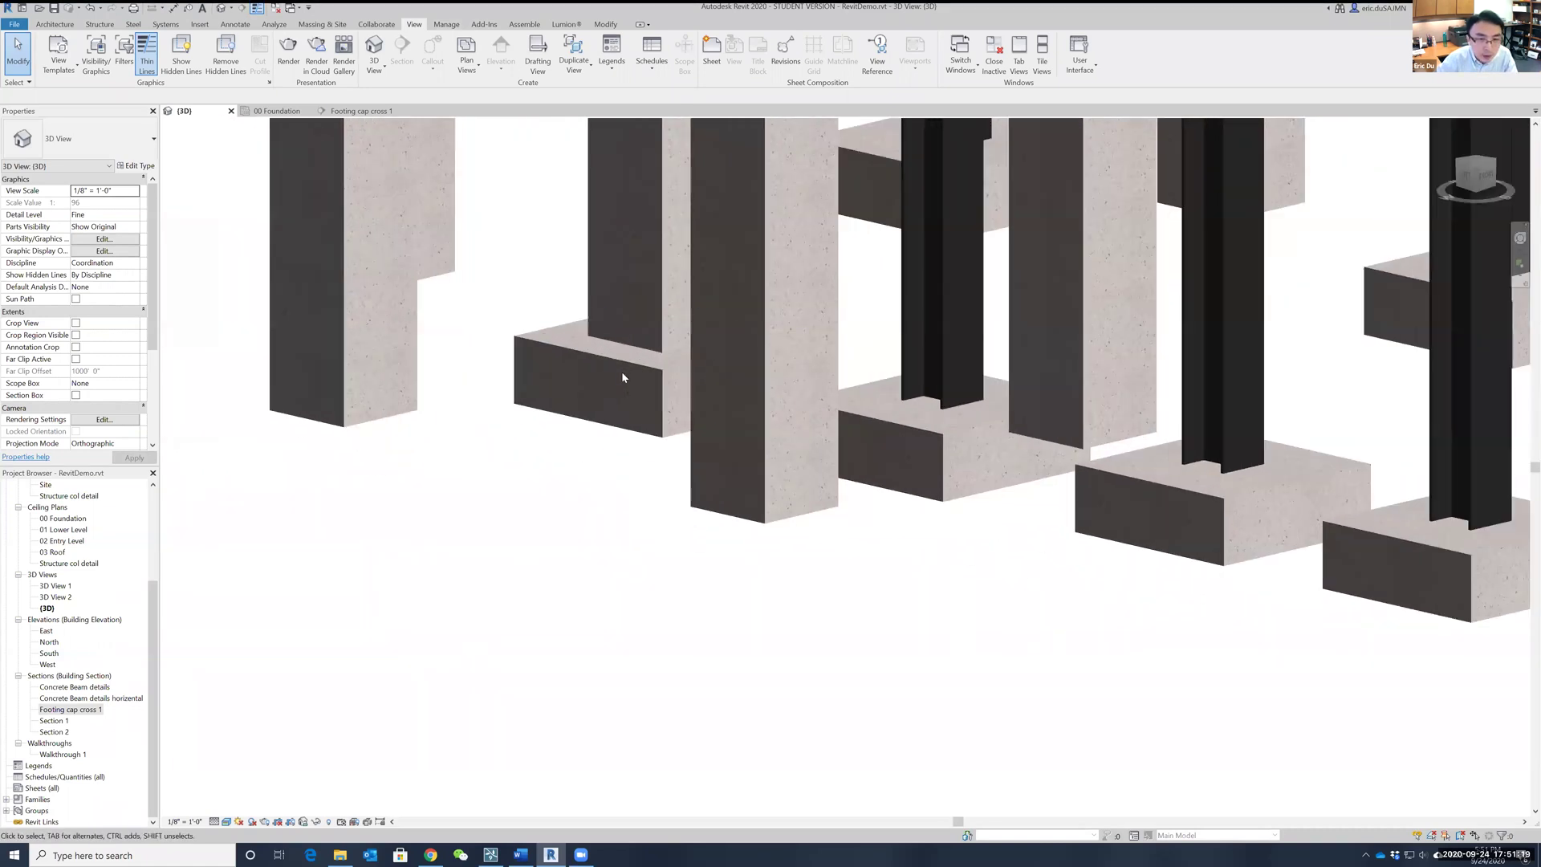
pyautogui.click(663, 325)
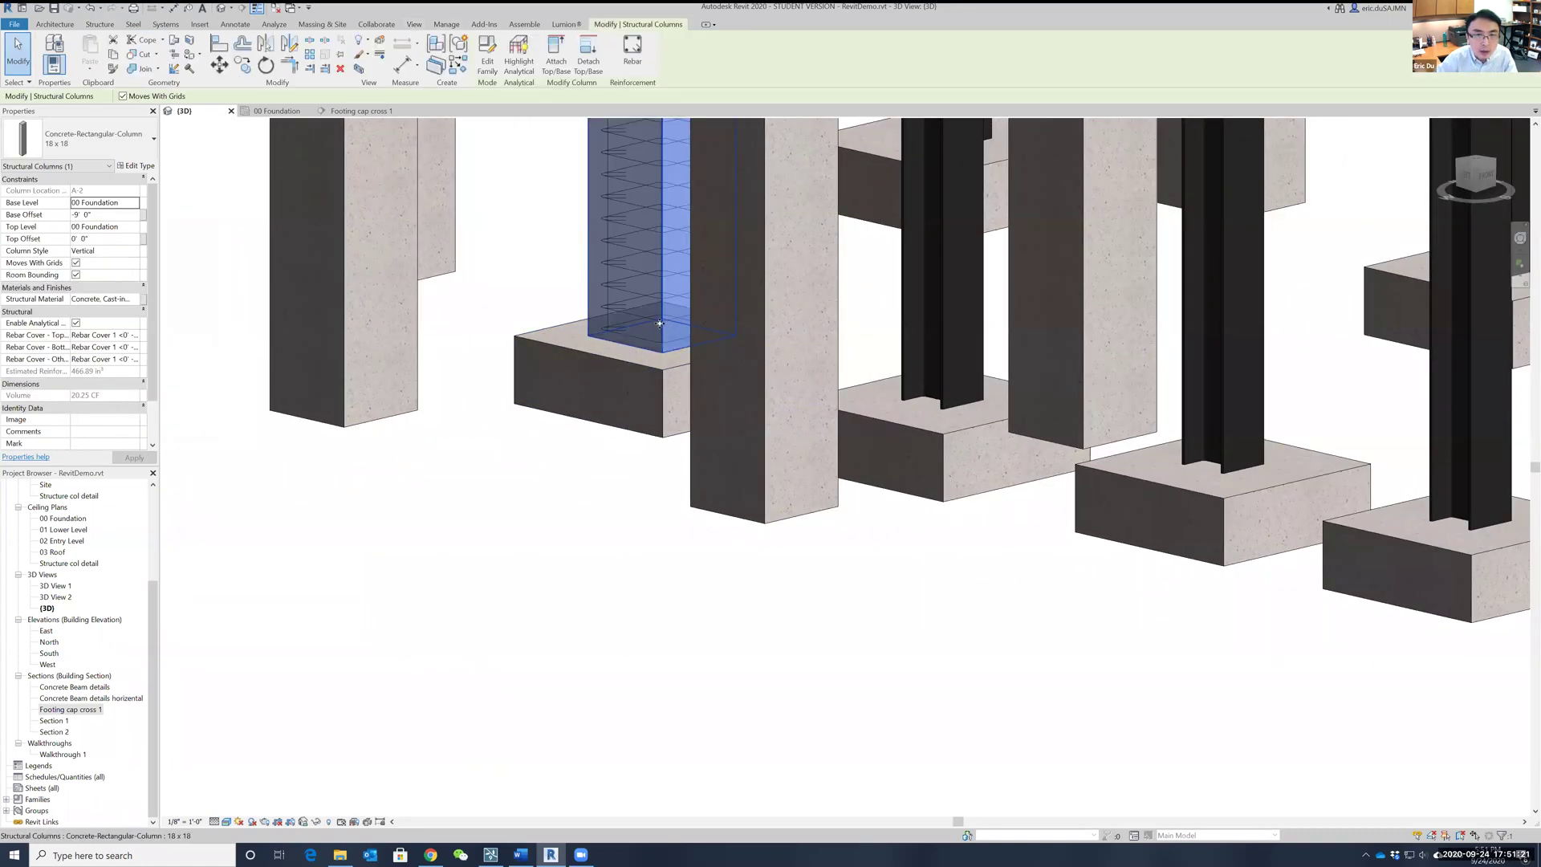
pyautogui.click(647, 363)
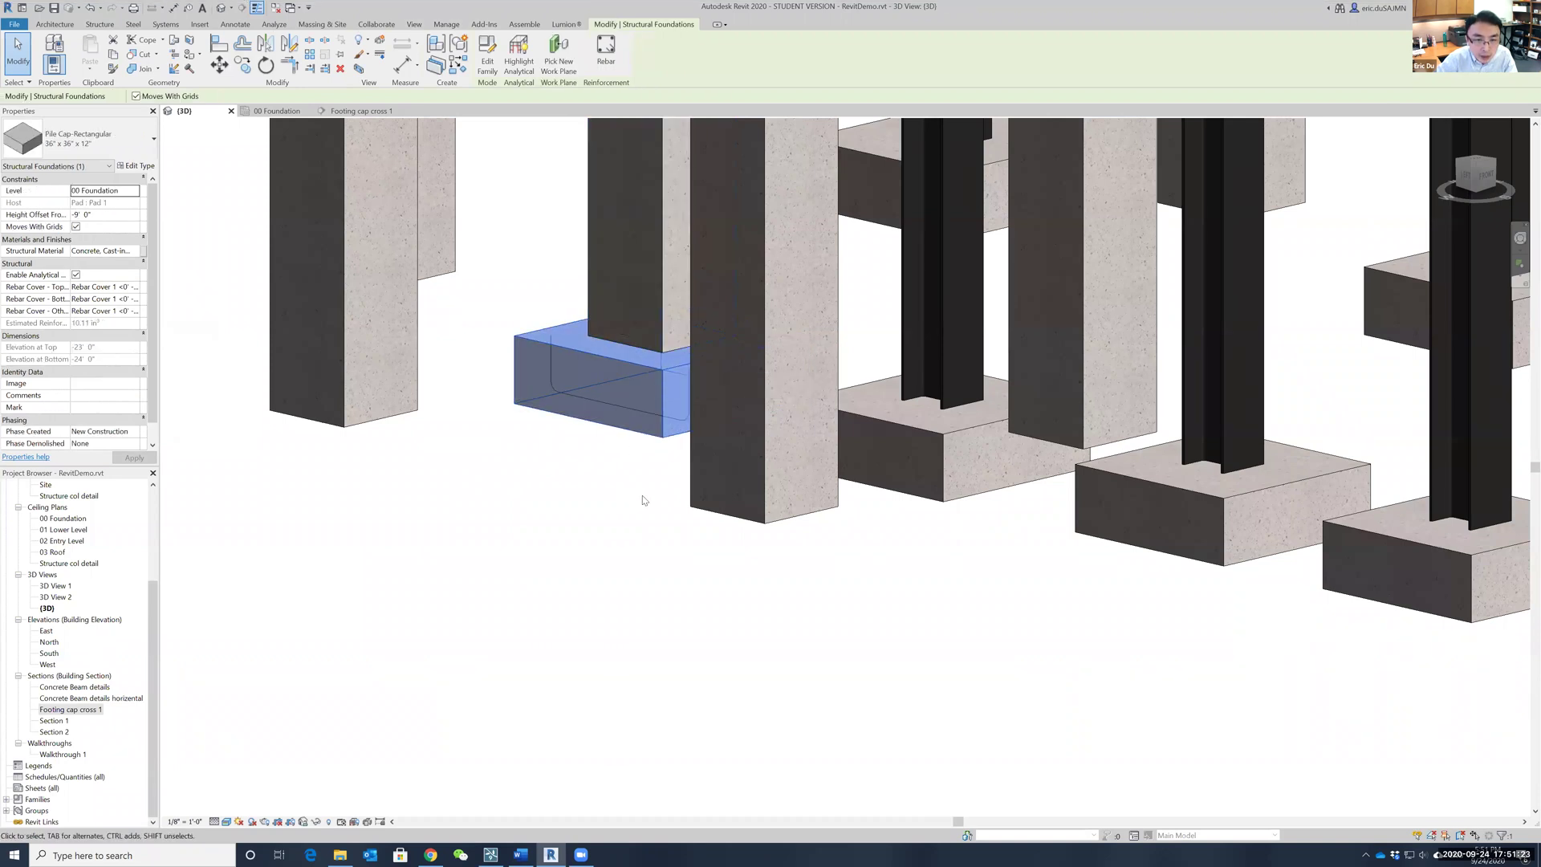
# Step: Isolate the grid A-2 pile cap together with its concrete column in a section box
pyautogui.keyDown('shift'); pyautogui.moveTo(639, 506); pyautogui.dragTo(559, 505, button='middle'); pyautogui.keyUp('shift')
pyautogui.scroll(2, 560, 504)
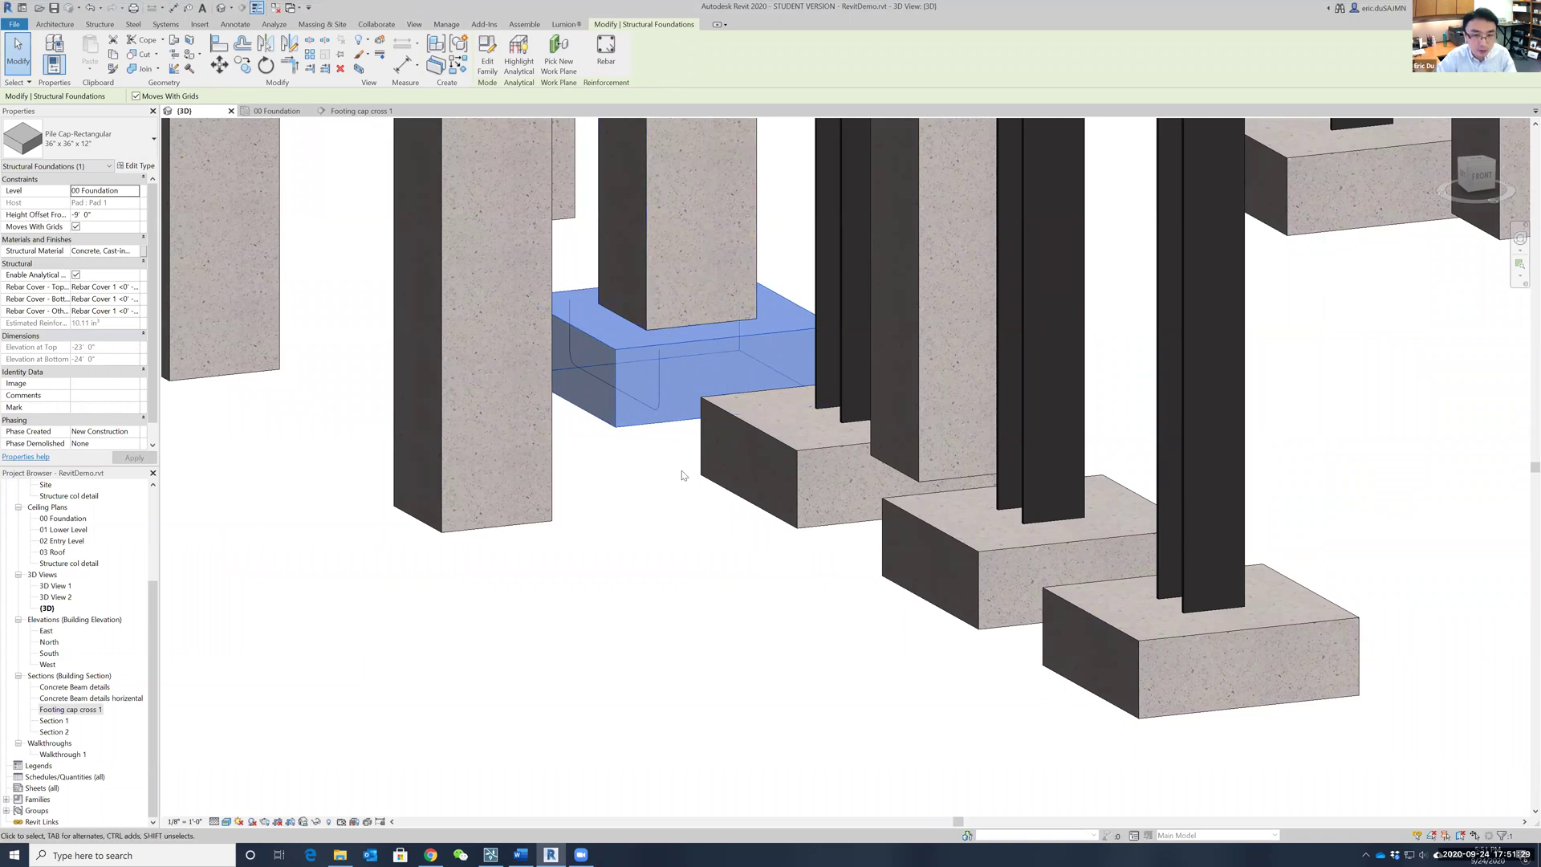
pyautogui.scroll(-2, 683, 473)
pyautogui.scroll(-1, 679, 483)
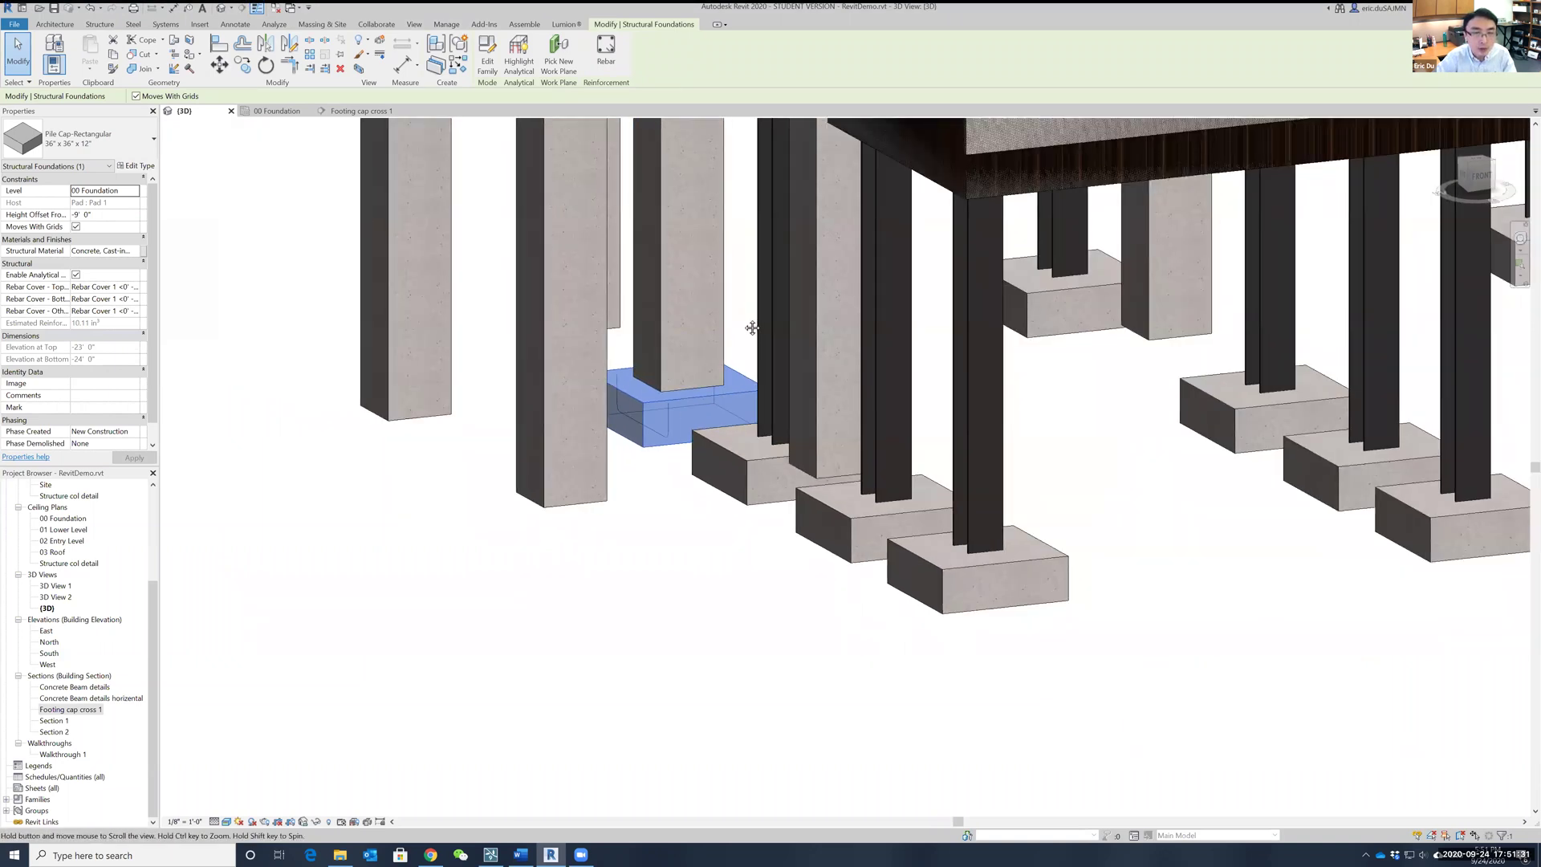
pyautogui.moveTo(709, 422); pyautogui.dragTo(674, 504, button='middle')
pyautogui.scroll(1, 674, 504)
pyautogui.click(586, 658)
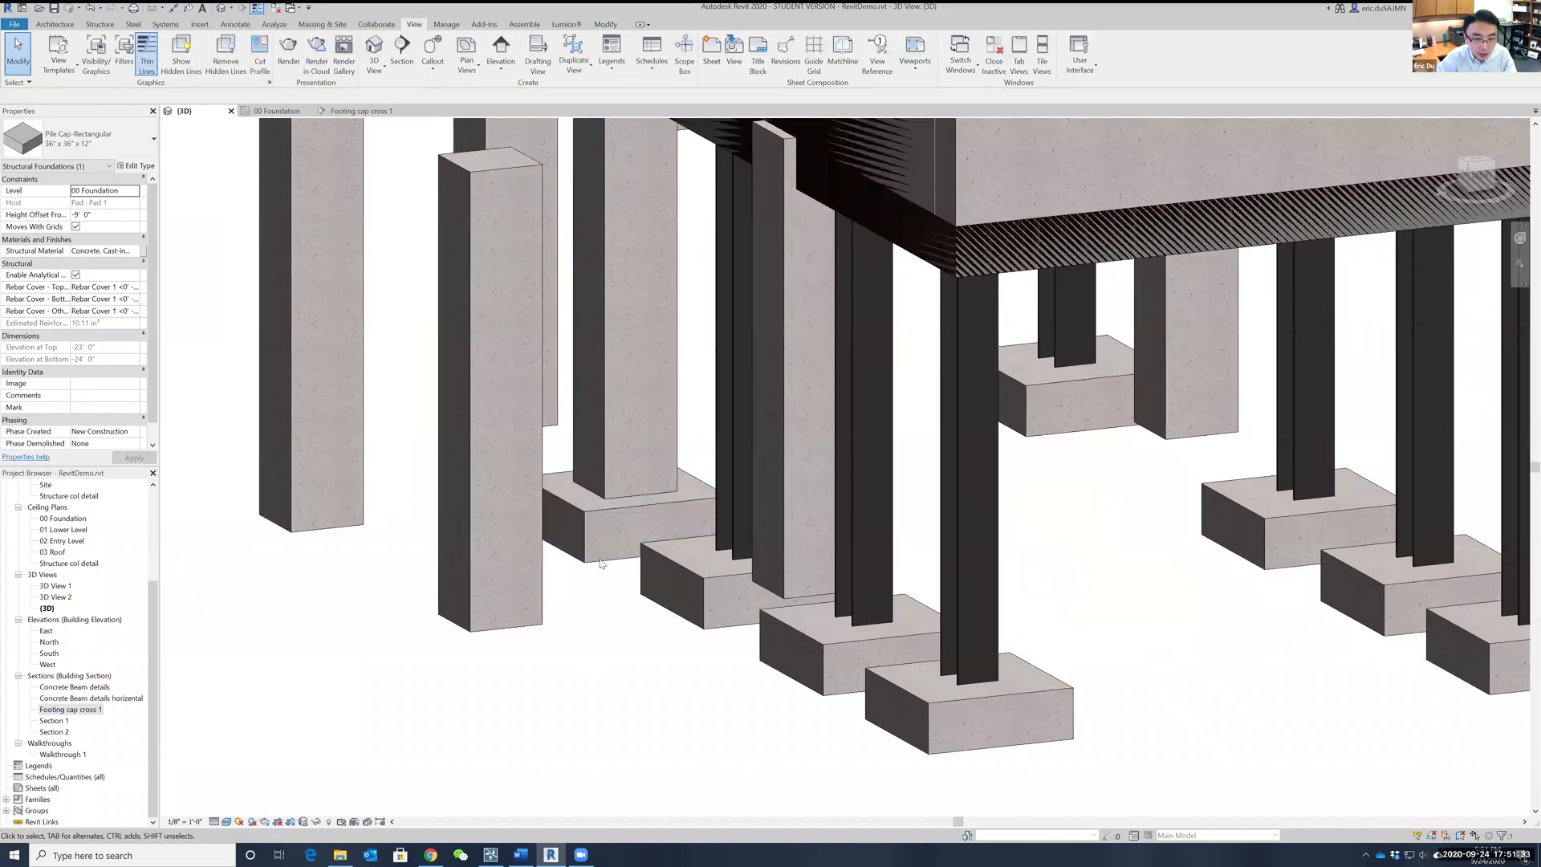
pyautogui.click(590, 562)
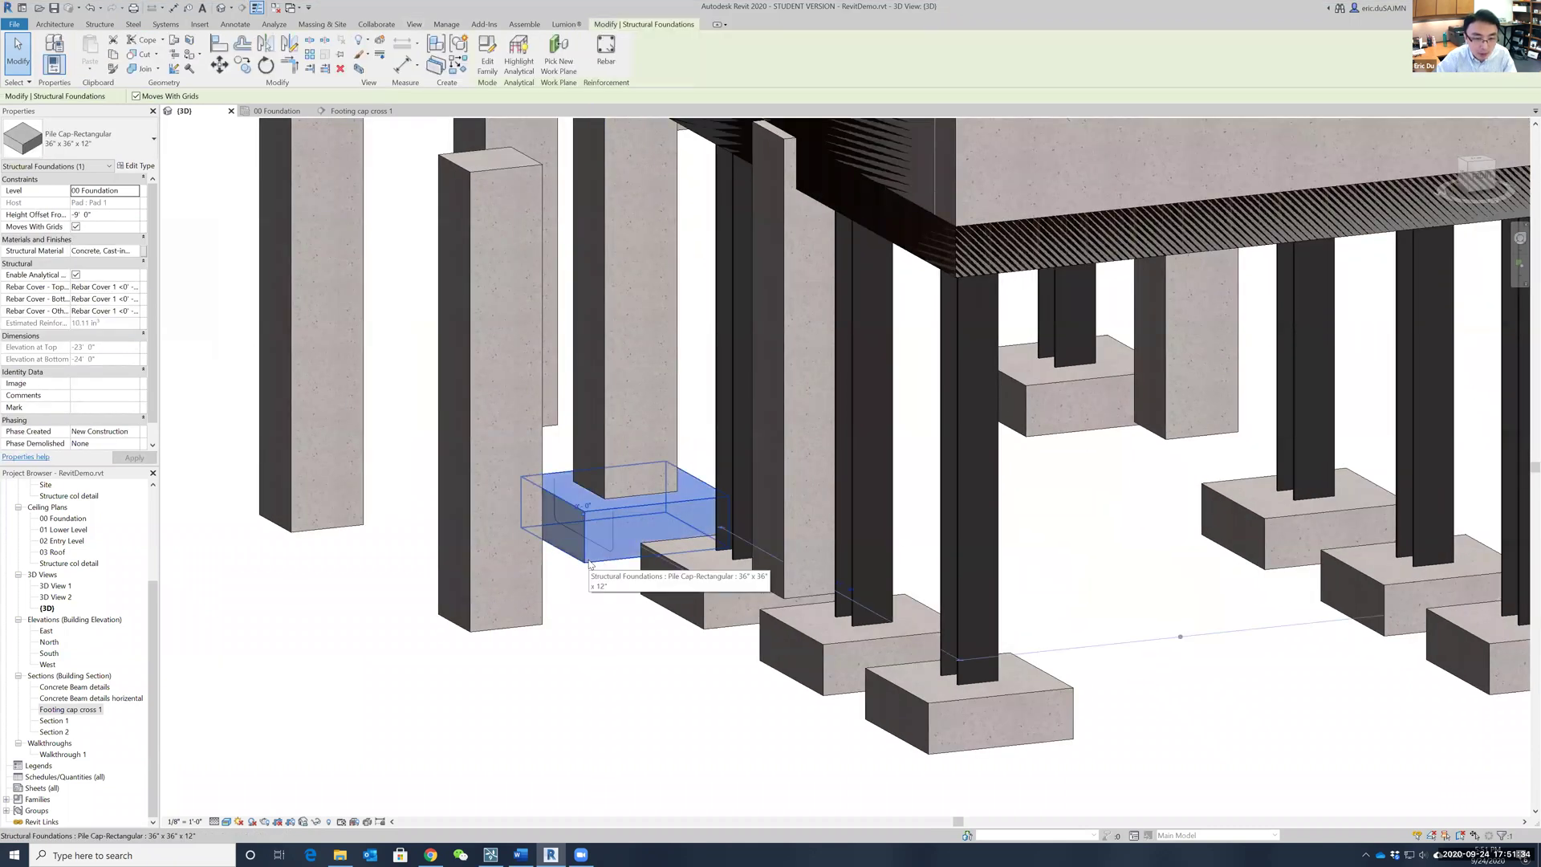
pyautogui.keyDown('ctrl'); pyautogui.click(604, 422); pyautogui.keyUp('ctrl')
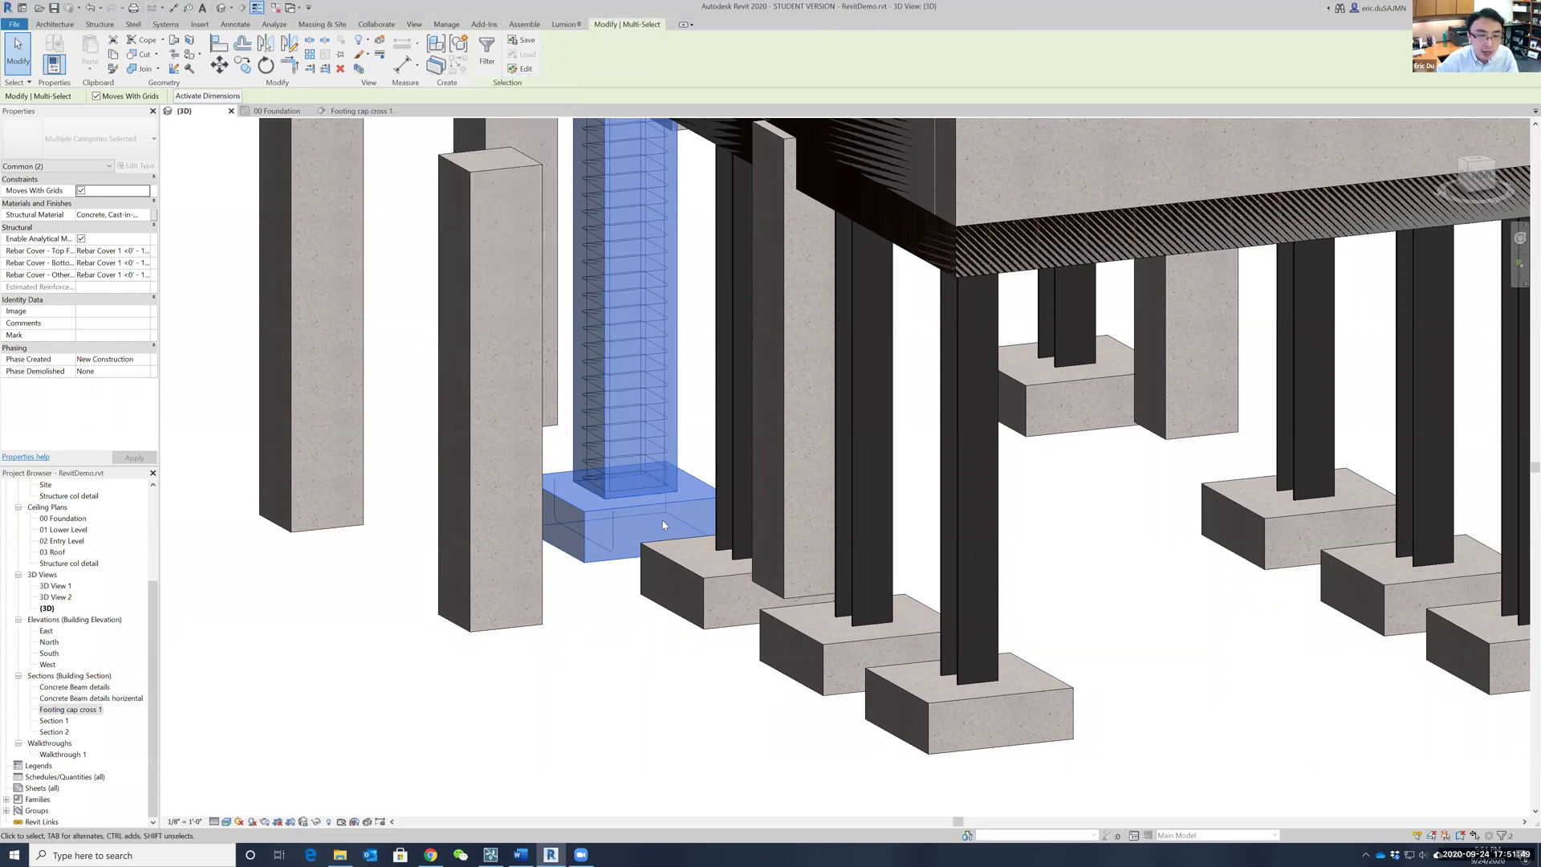
pyautogui.click(358, 69)
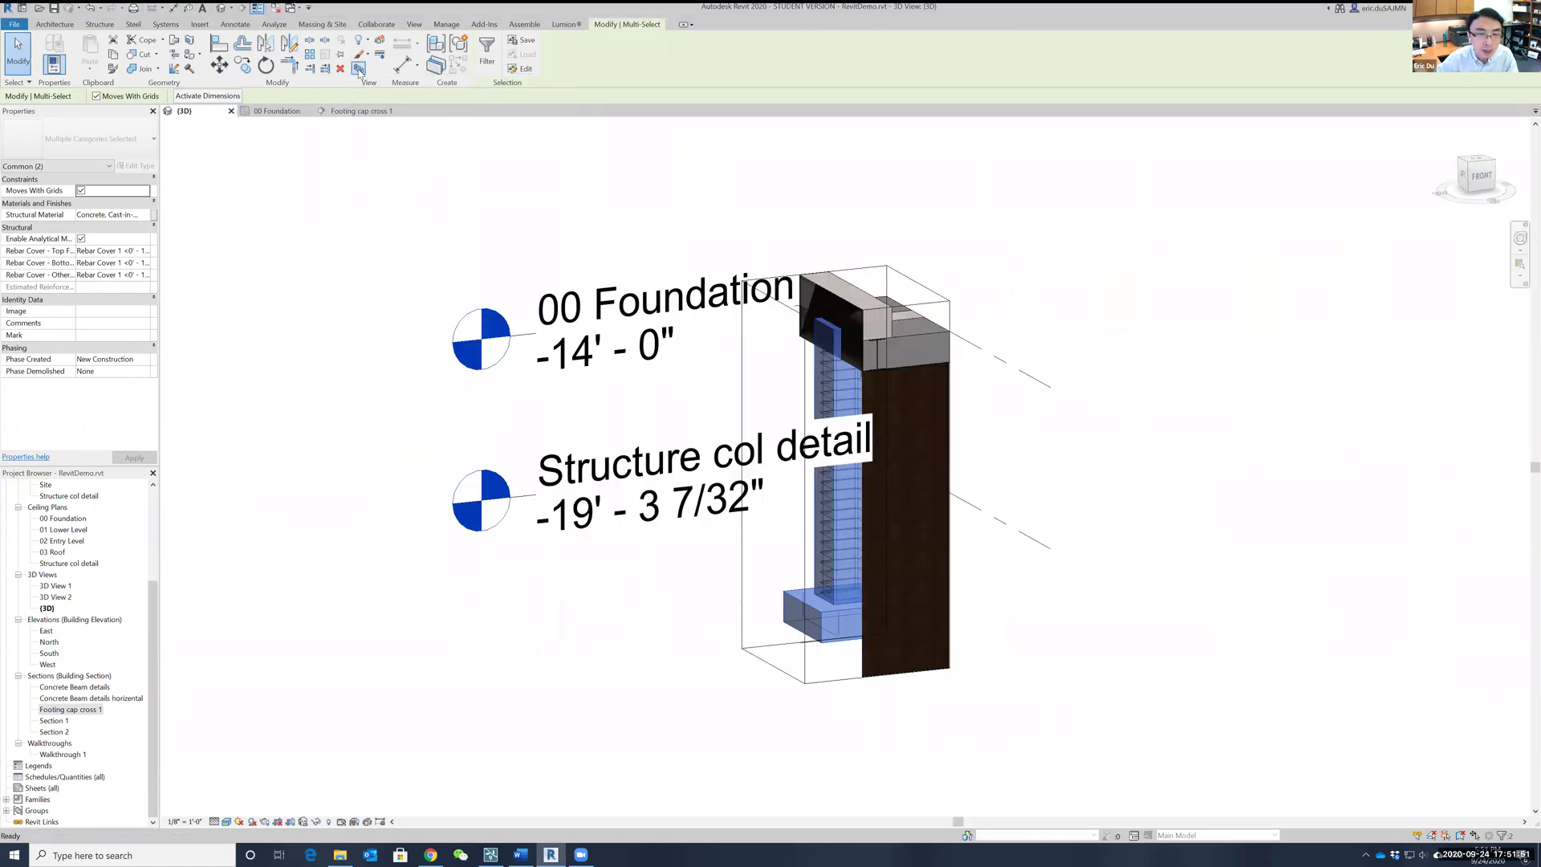
# Step: Adjust the section box's side extents around the column and pile cap to clear the soil block from the cap
pyautogui.scroll(3, 990, 540)
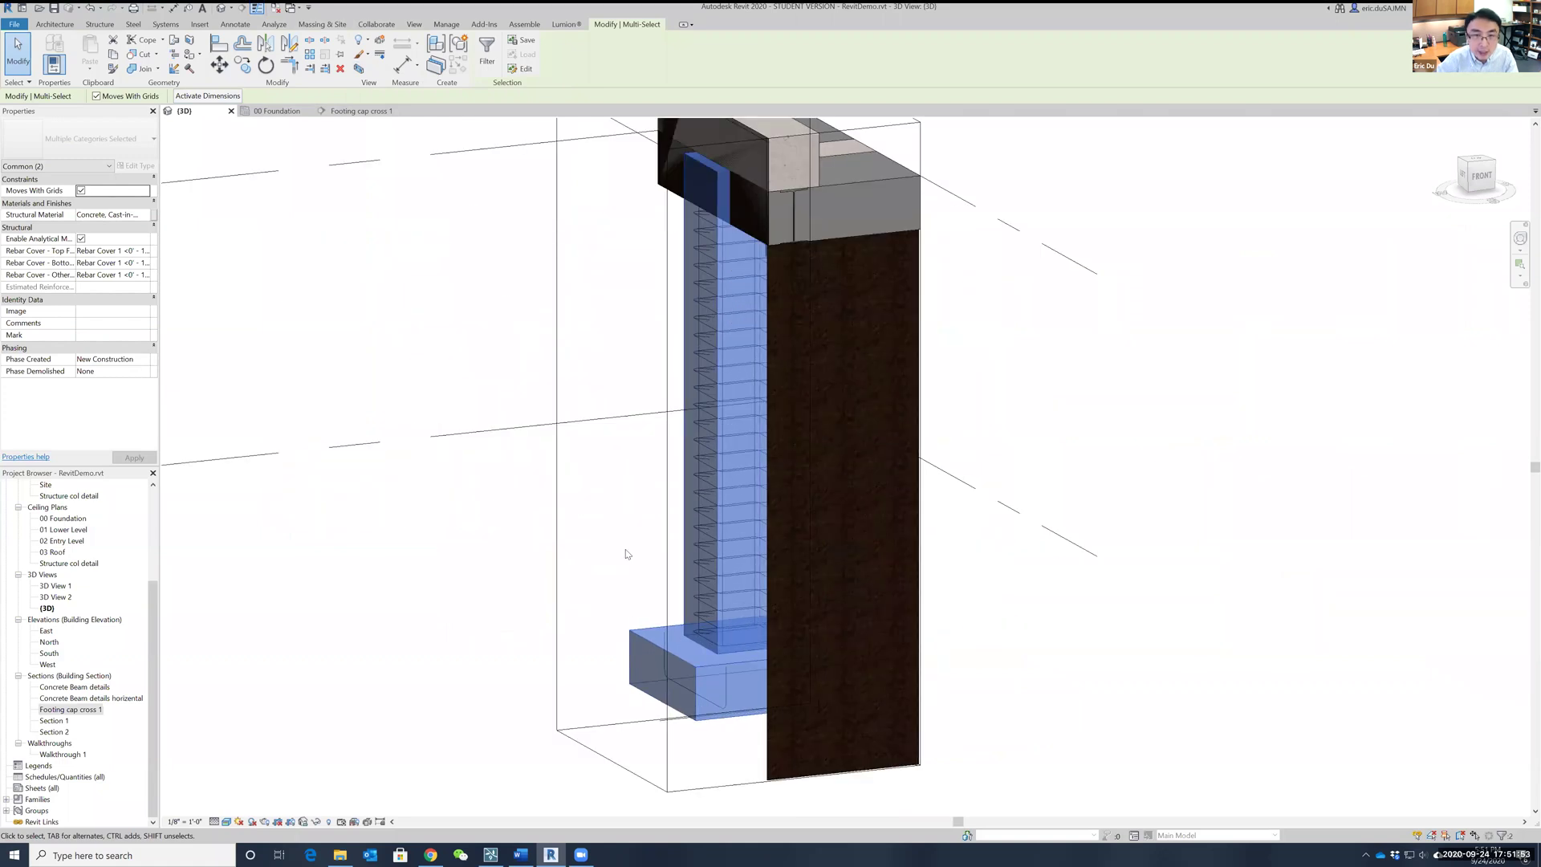
pyautogui.keyDown('shift'); pyautogui.moveTo(600, 576); pyautogui.dragTo(668, 600, button='middle'); pyautogui.keyUp('shift')
pyautogui.scroll(5, 669, 599)
pyautogui.scroll(-5, 833, 565)
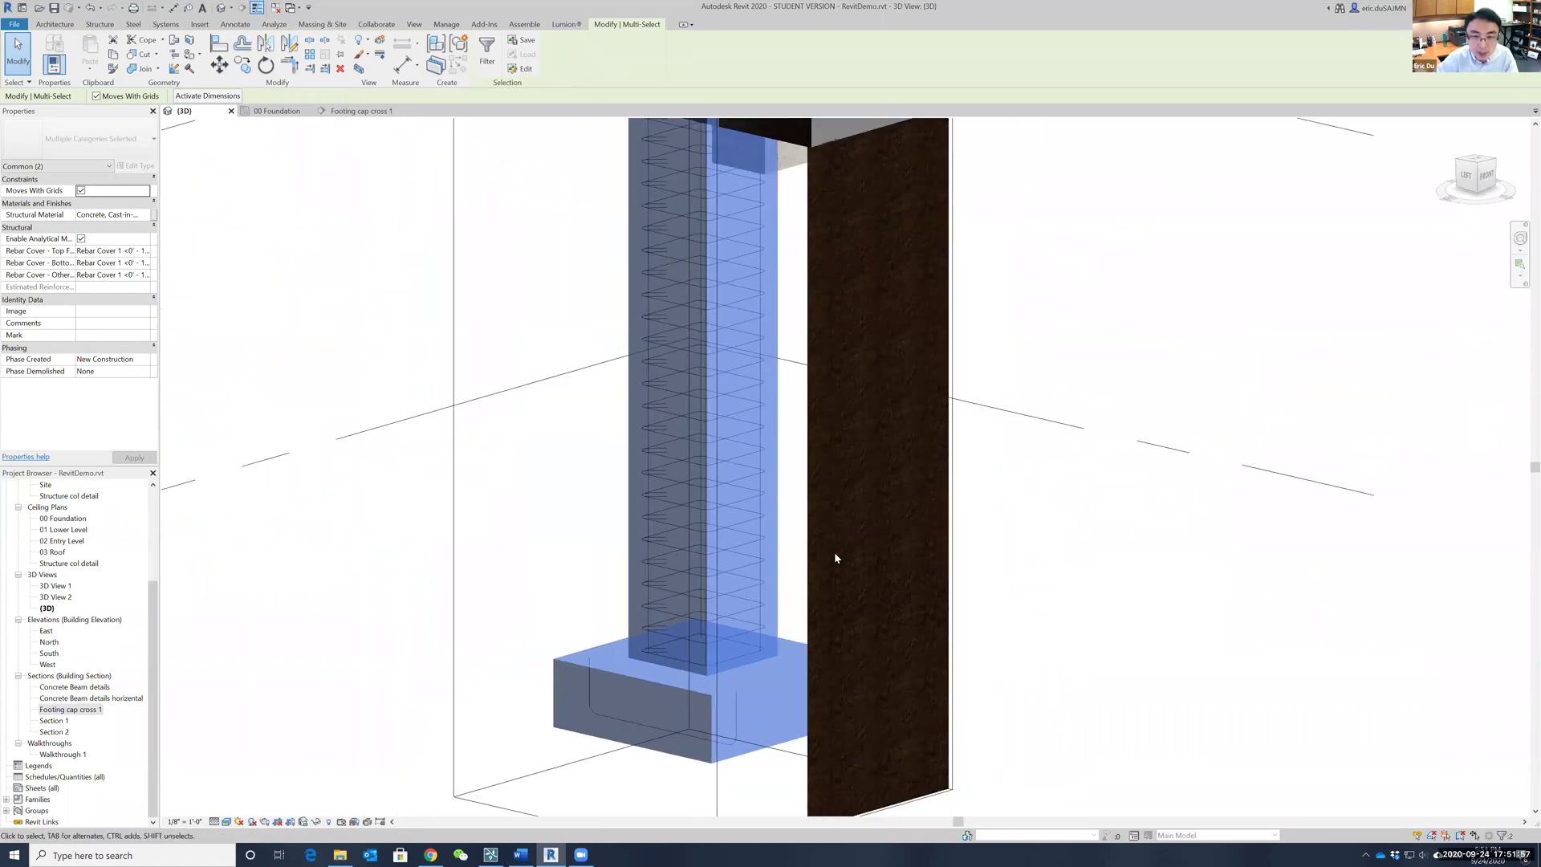
pyautogui.scroll(1, 864, 298)
pyautogui.click(932, 275)
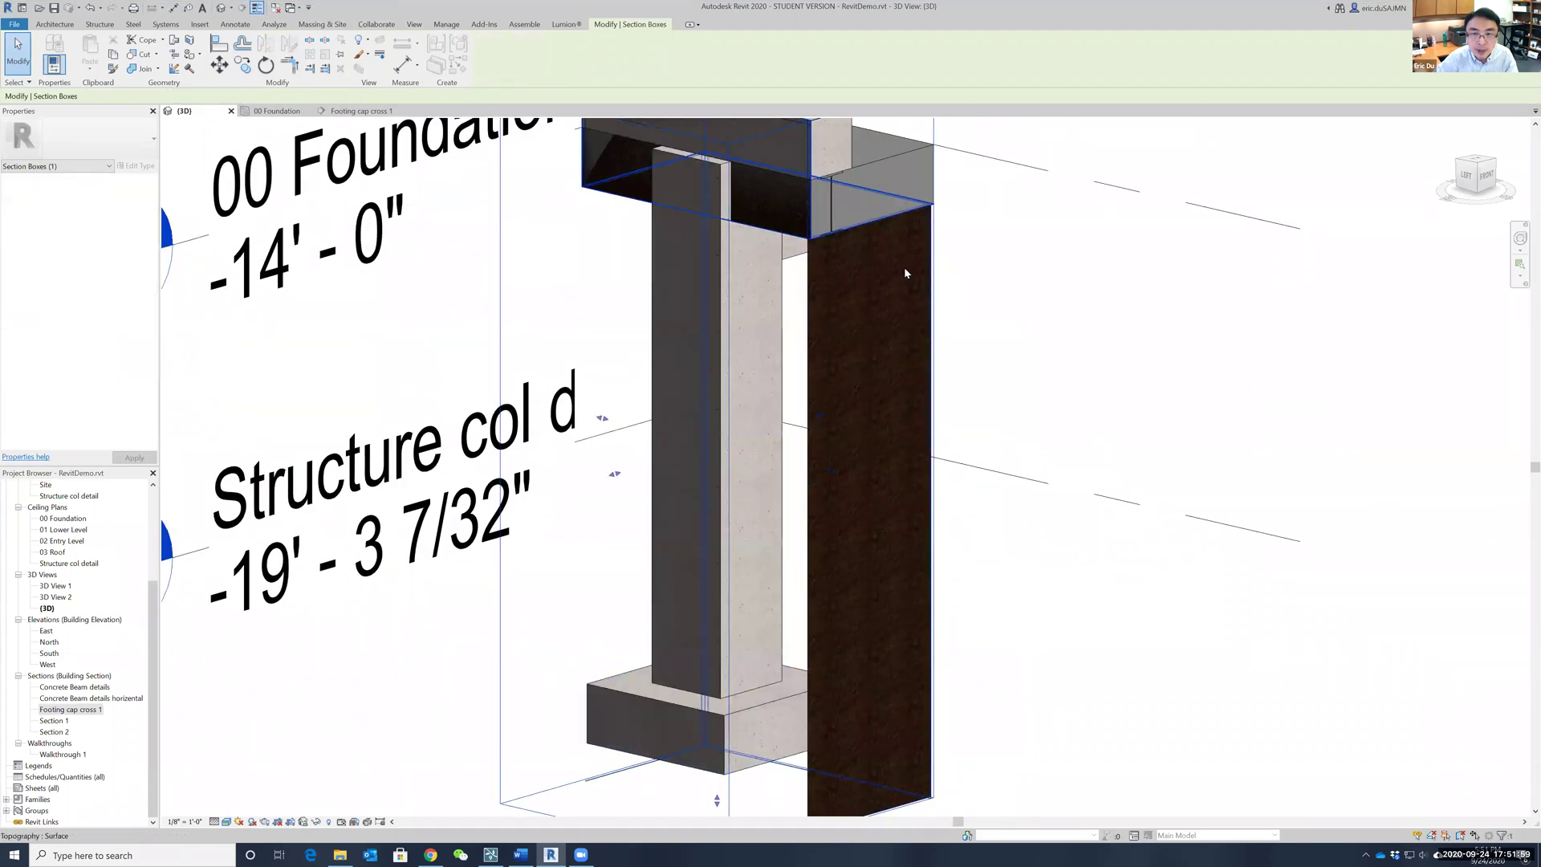
pyautogui.press('Escape')
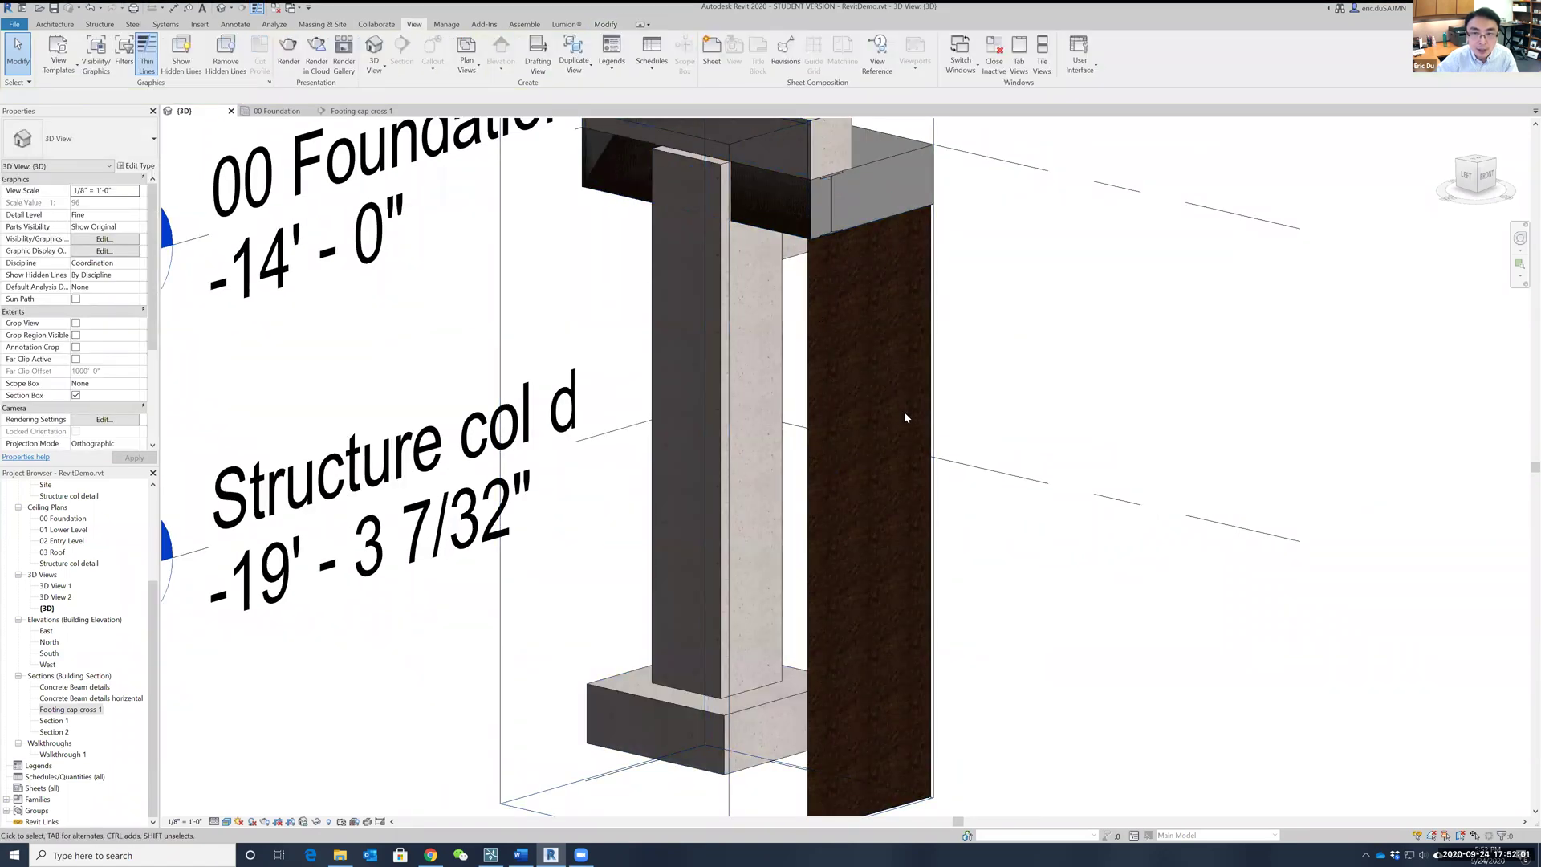
pyautogui.scroll(-2, 905, 422)
pyautogui.click(927, 437)
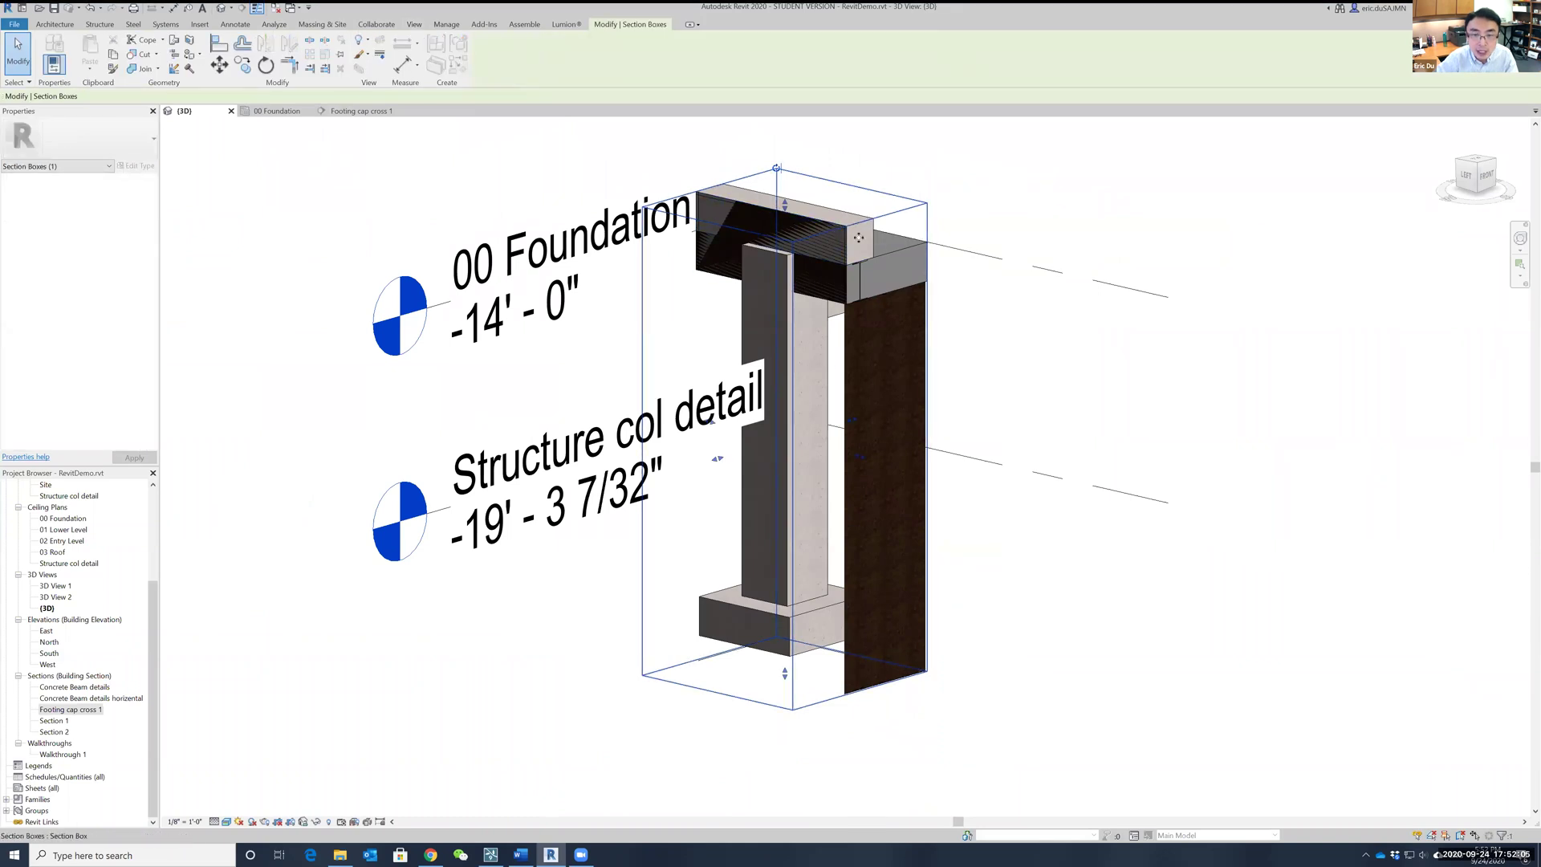
pyautogui.keyDown('shift'); pyautogui.moveTo(844, 509); pyautogui.dragTo(792, 506, button='middle'); pyautogui.keyUp('shift')
pyautogui.scroll(2, 898, 443)
pyautogui.moveTo(898, 441); pyautogui.dragTo(856, 436)
pyautogui.moveTo(1011, 478); pyautogui.dragTo(1014, 474)
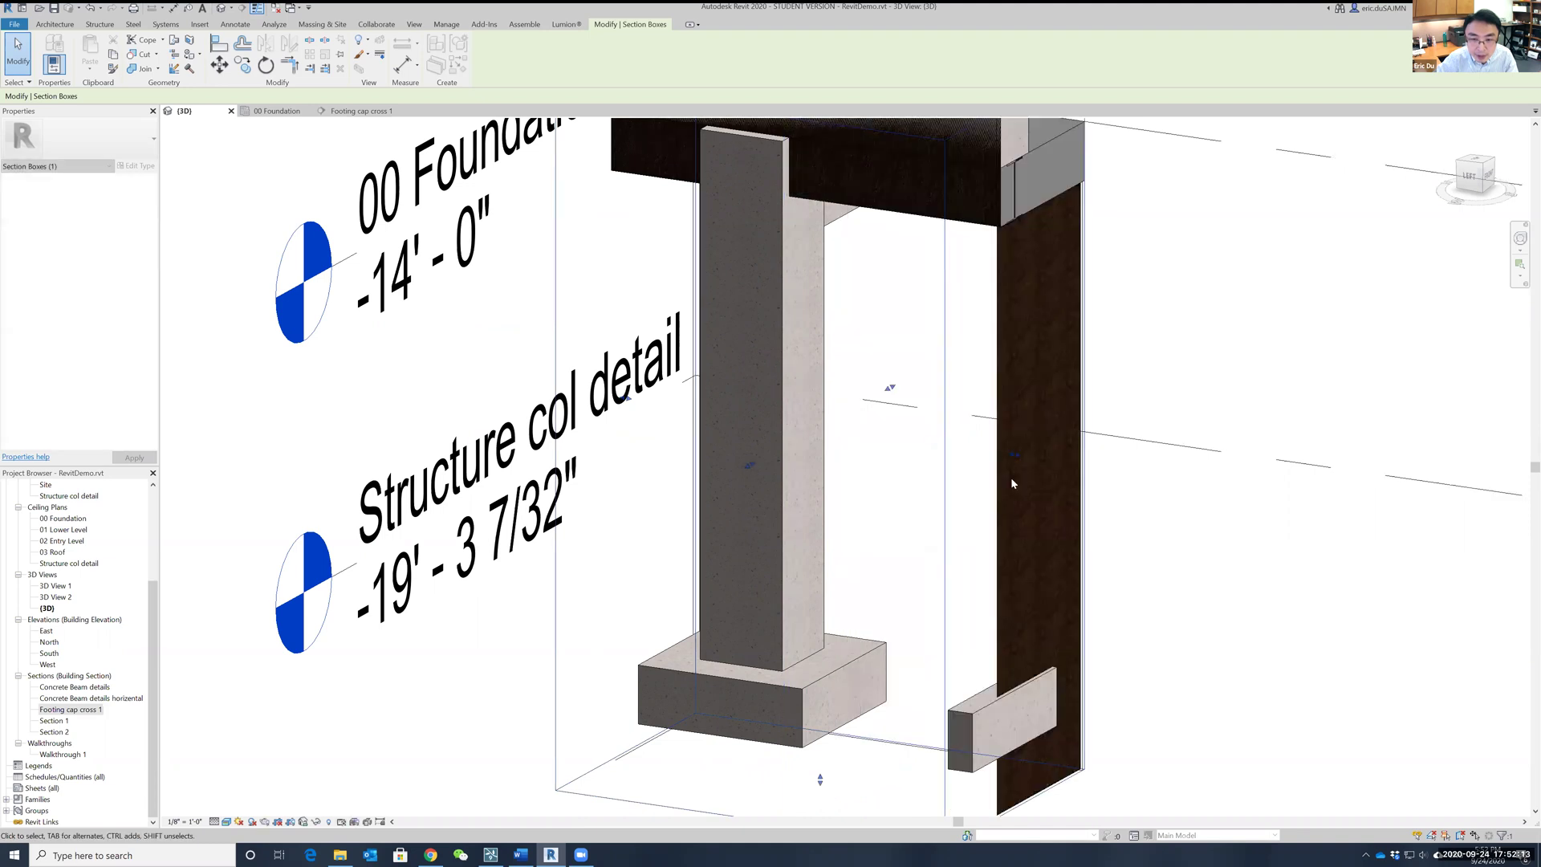
pyautogui.moveTo(836, 689)
pyautogui.keyDown('shift'); pyautogui.mouseDown(button='middle')
pyautogui.moveTo(854, 692)
pyautogui.moveTo(827, 687)
pyautogui.mouseUp(button='middle'); pyautogui.keyUp('shift')
pyautogui.scroll(1, 826, 687)
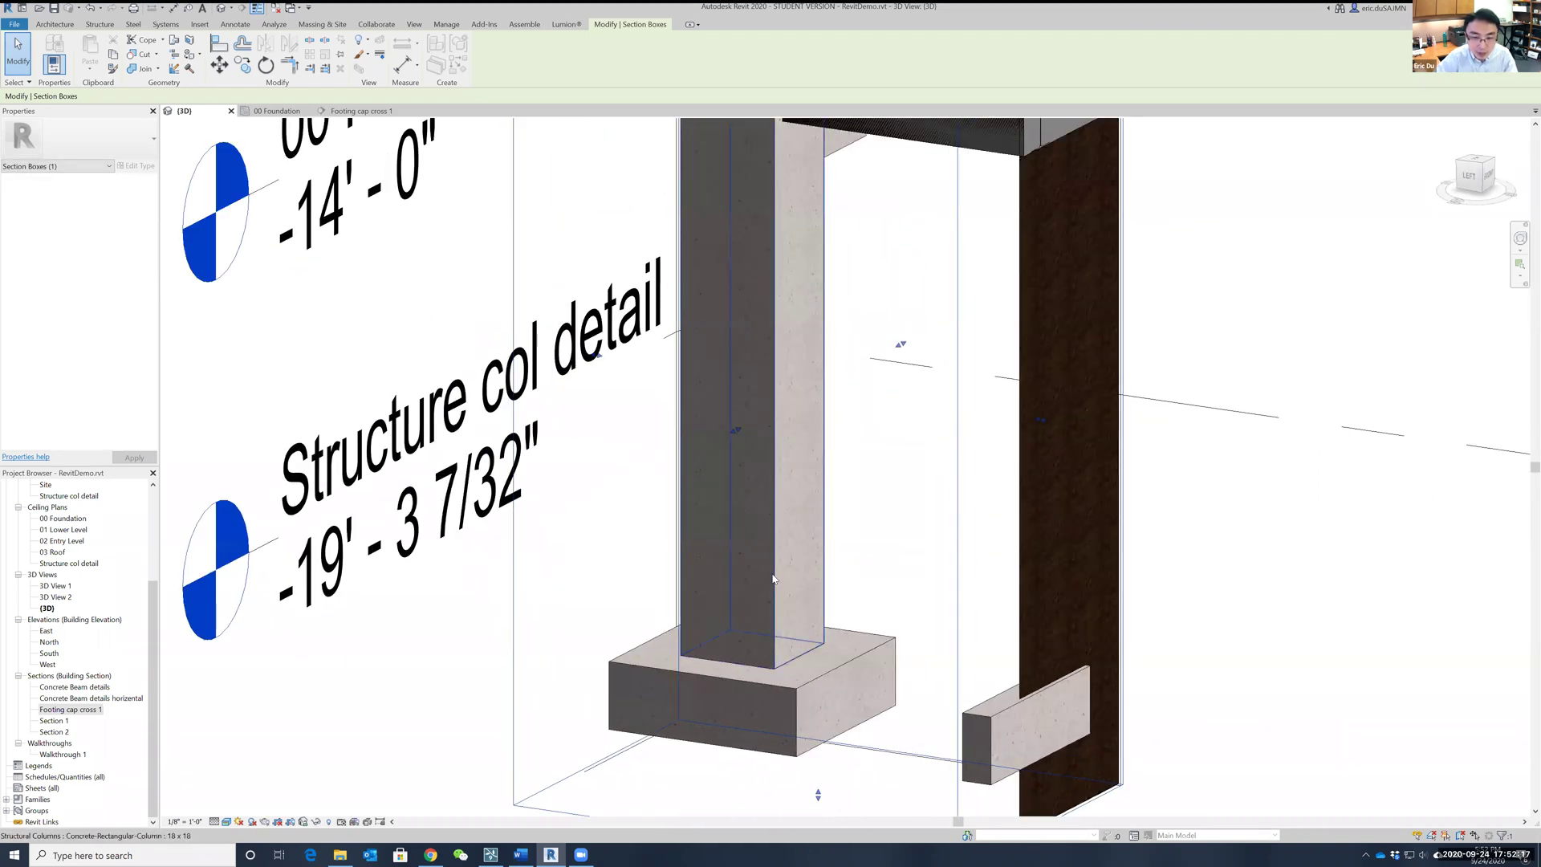
# Step: Temporarily hide the structural column and structural foundation categories in the 3D view to expose the column and pile cap rebar
pyautogui.click(773, 578)
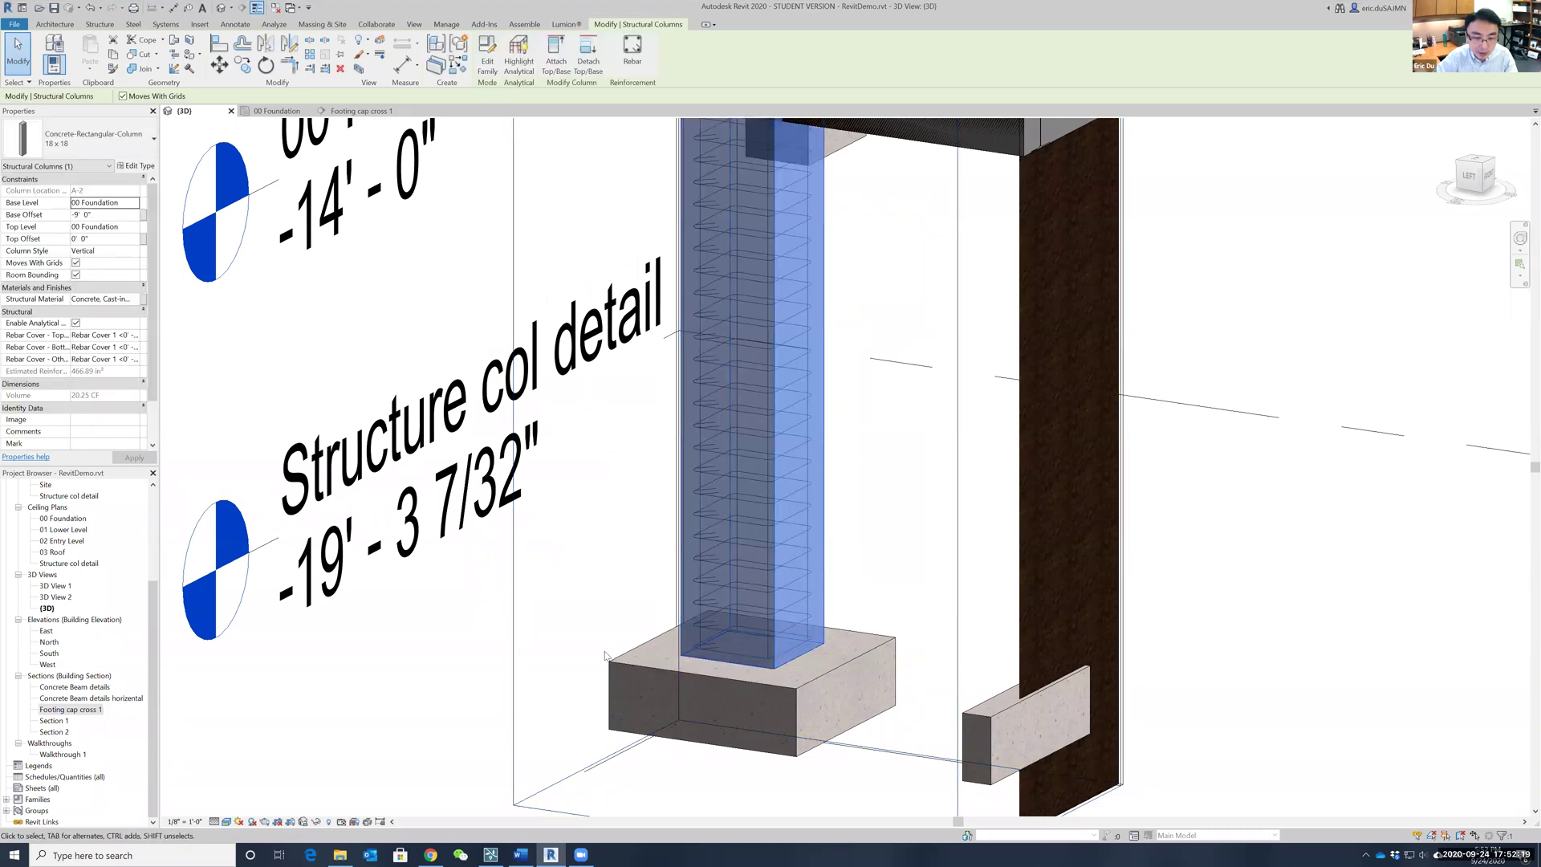
pyautogui.click(316, 821)
pyautogui.click(346, 768)
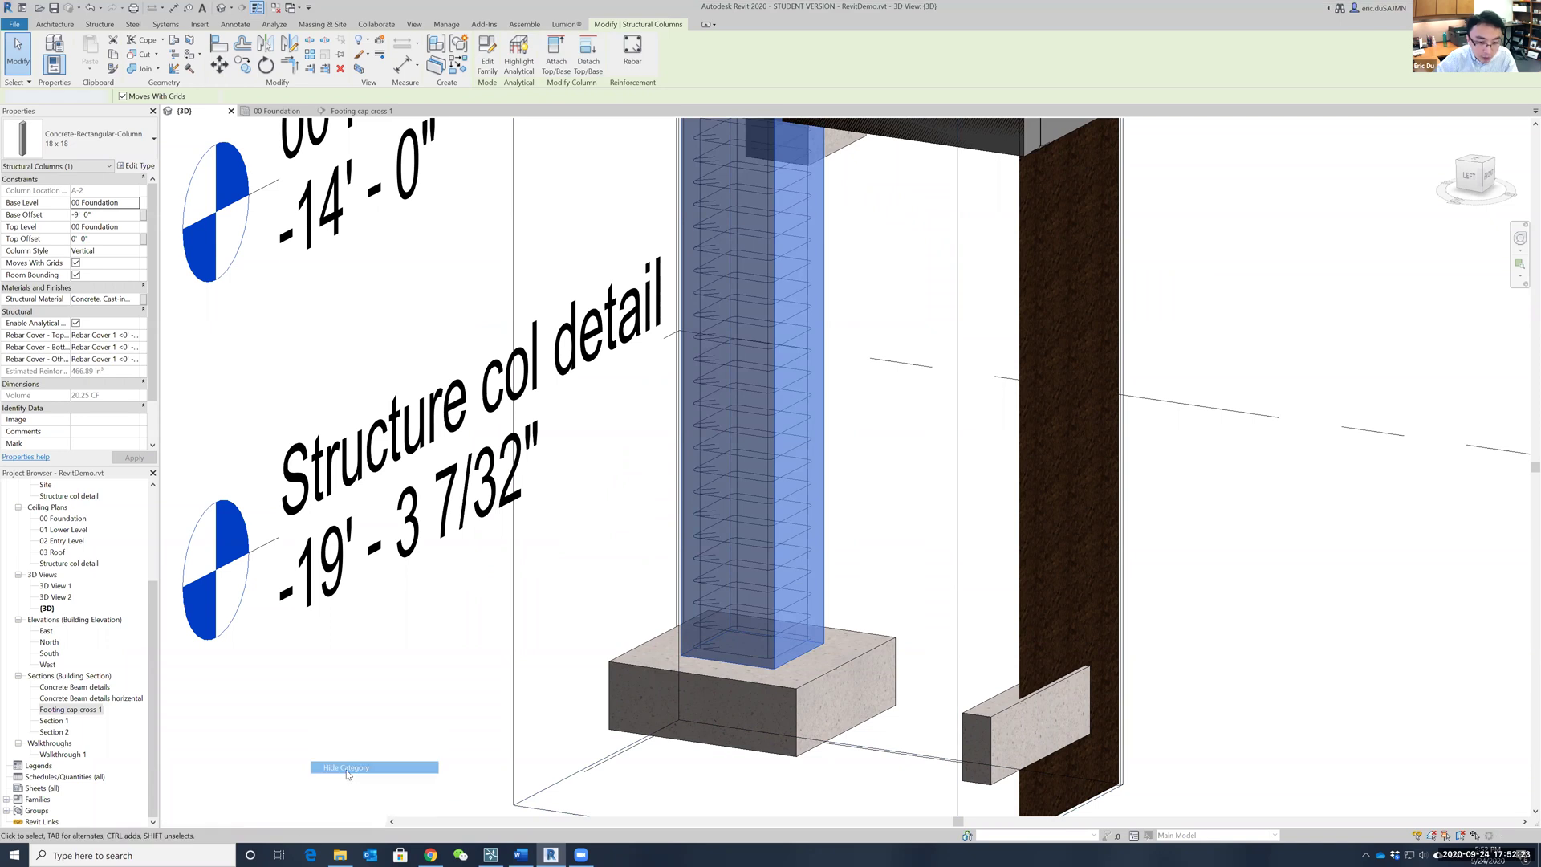
pyautogui.click(733, 682)
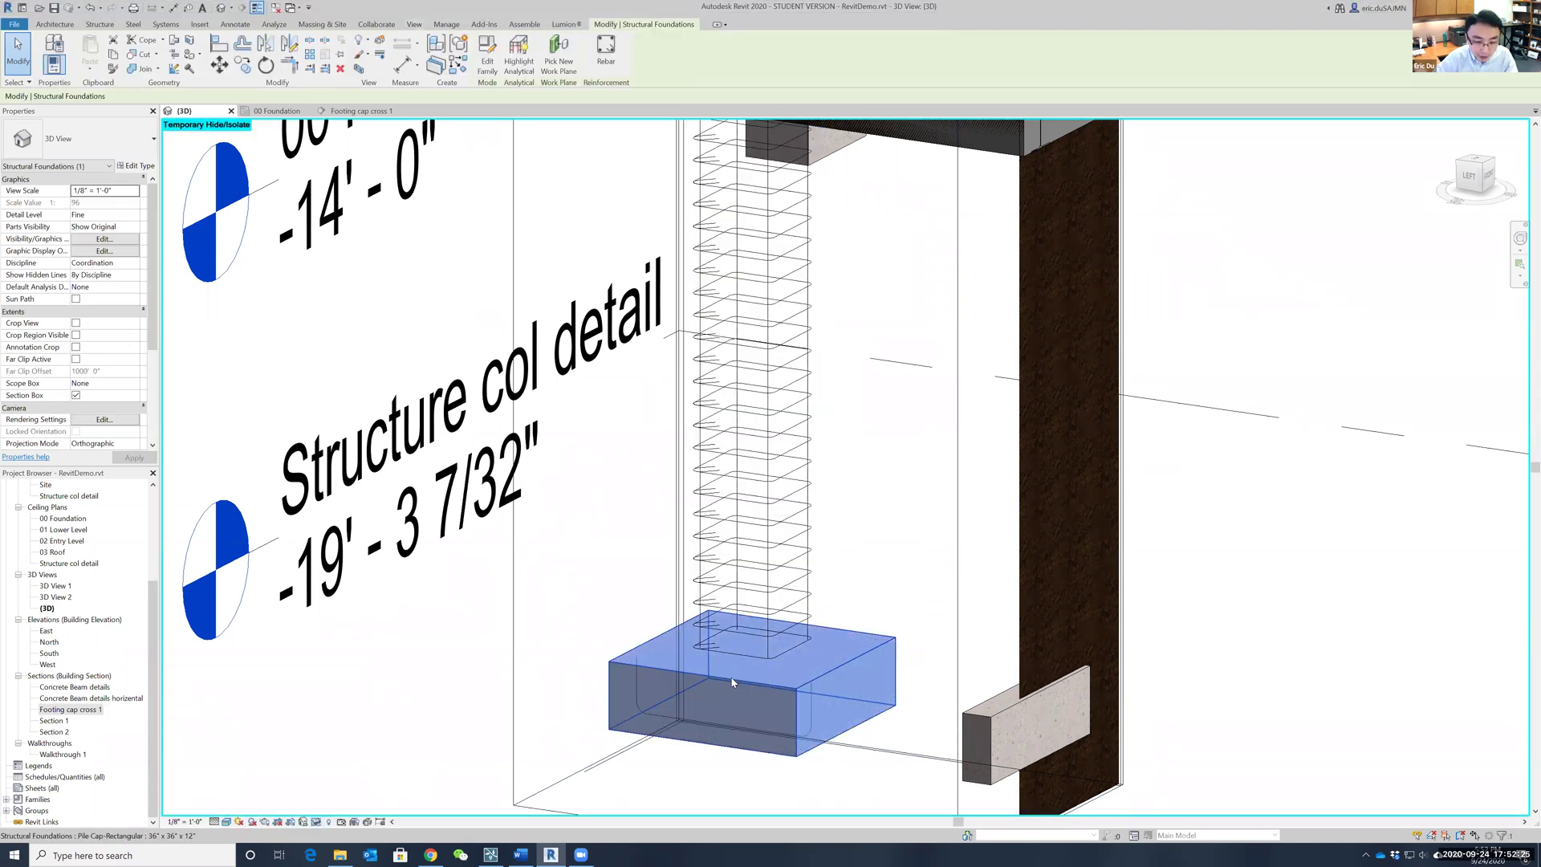
pyautogui.click(316, 822)
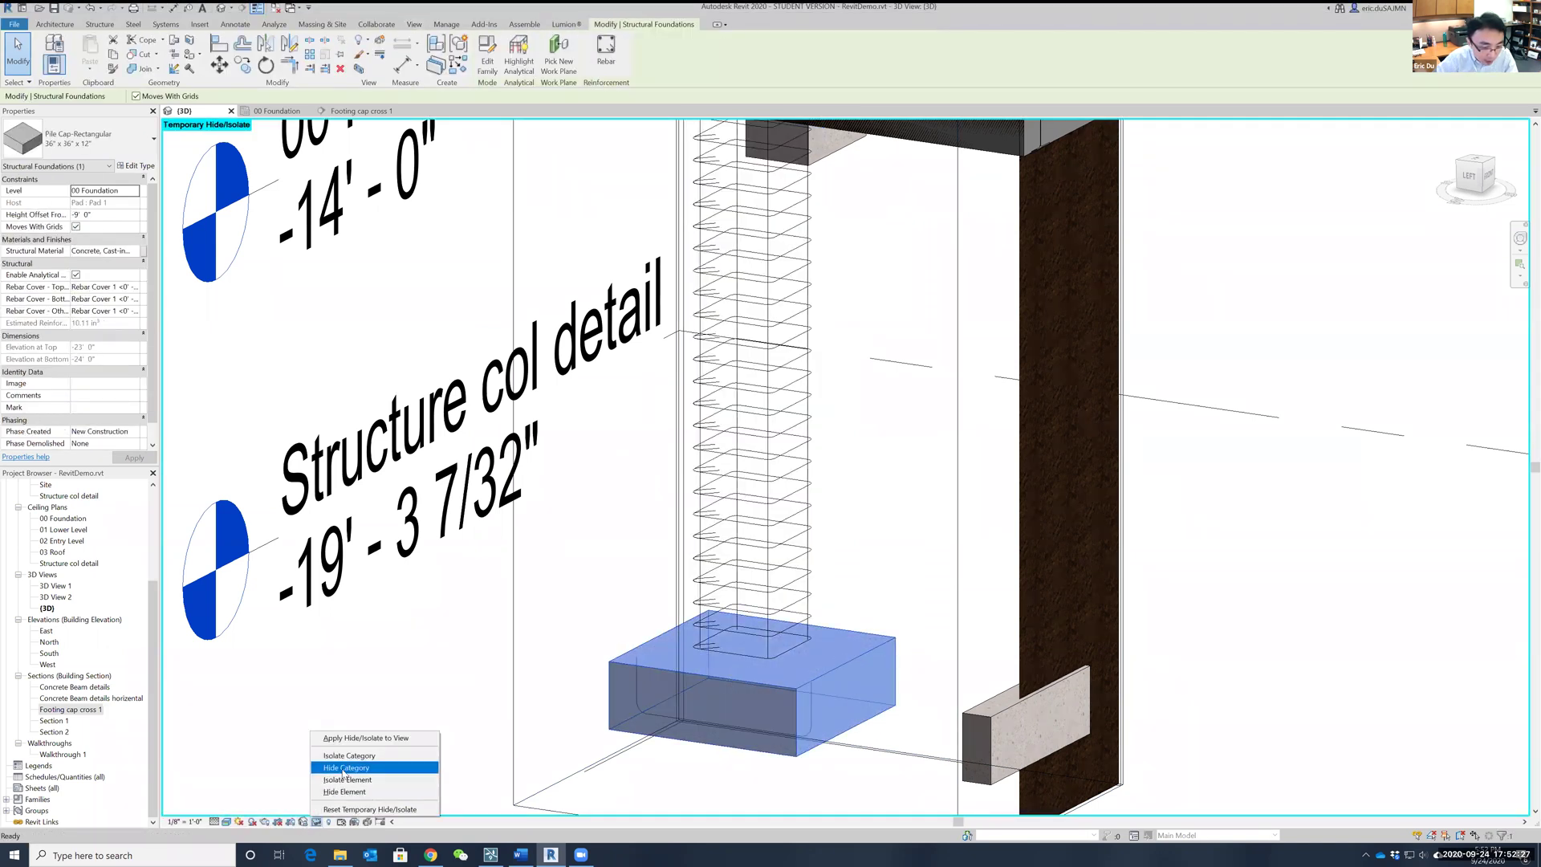
pyautogui.click(343, 769)
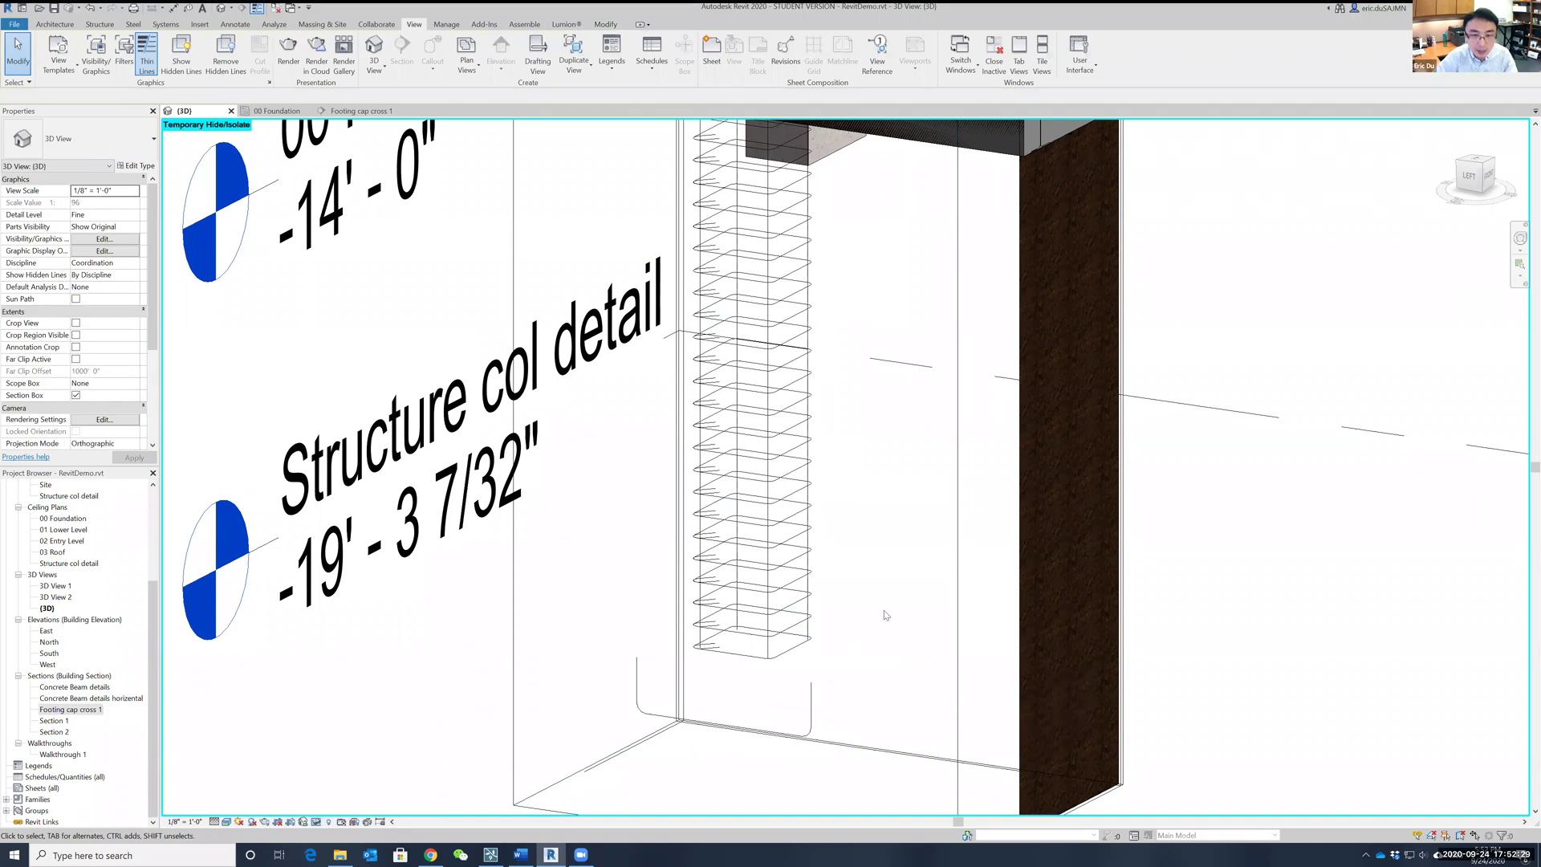
pyautogui.scroll(5, 881, 626)
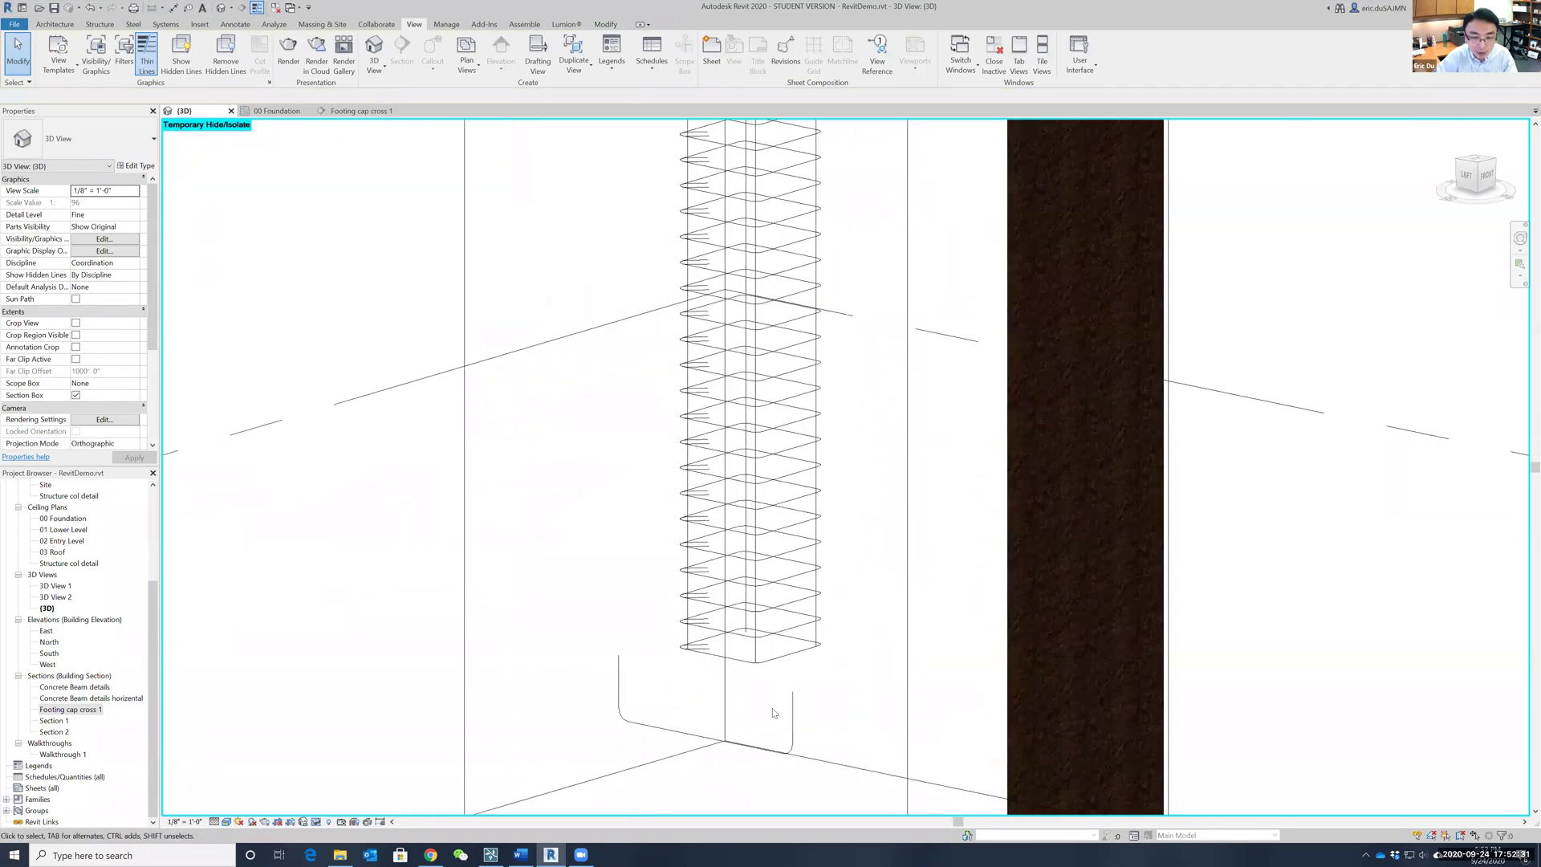
pyautogui.scroll(-2, 437, 648)
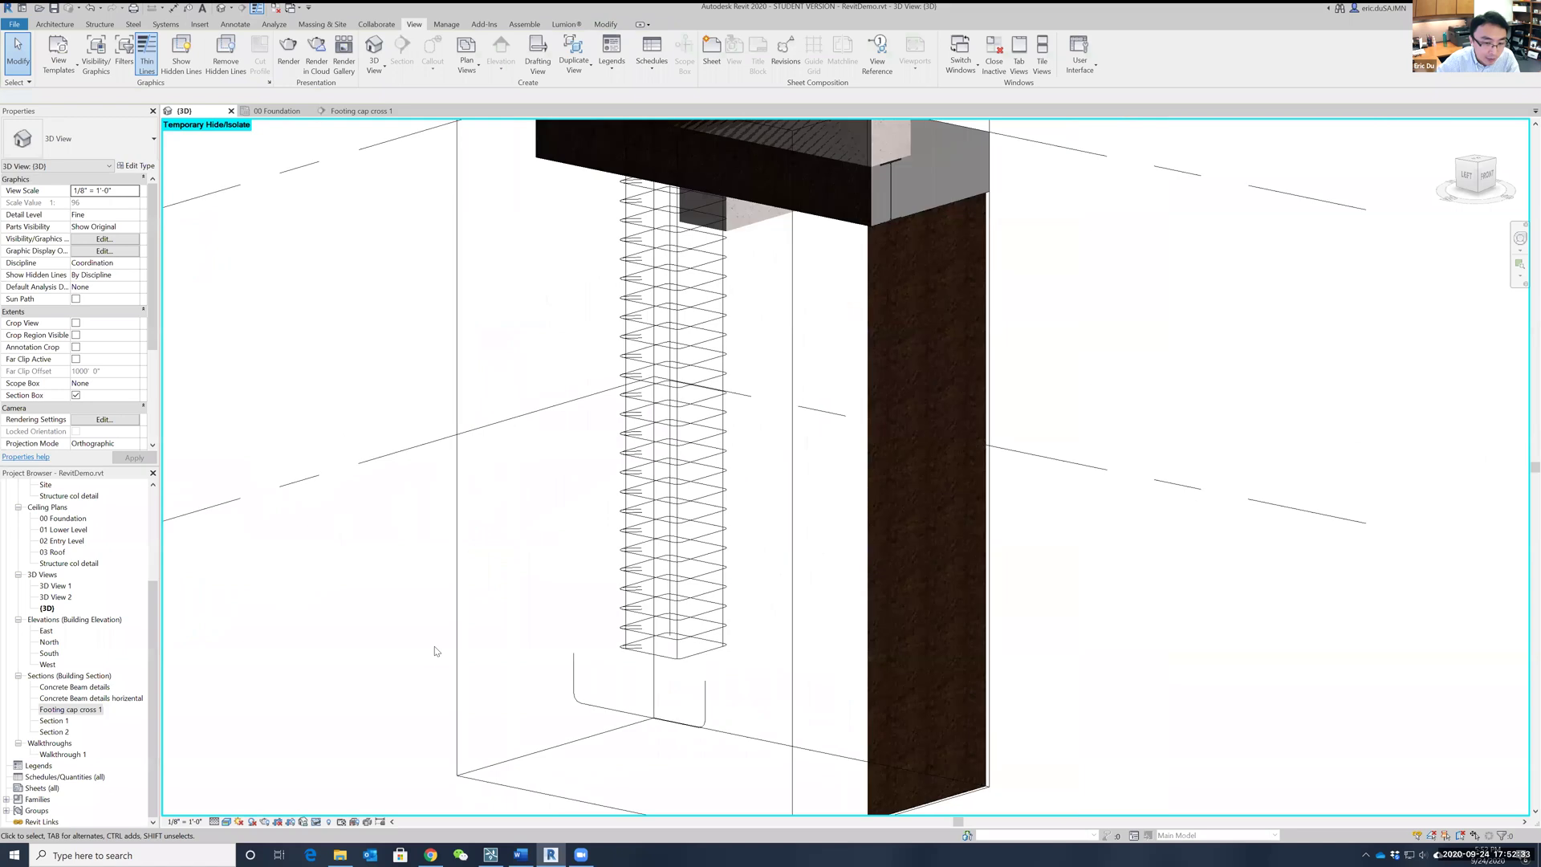
pyautogui.scroll(1, 437, 648)
# Step: In the Footing cap cross 1 section, give the pile cap's U-shaped bar a Maximum Spacing layout at 4" spacing
pyautogui.doubleClick(76, 709)
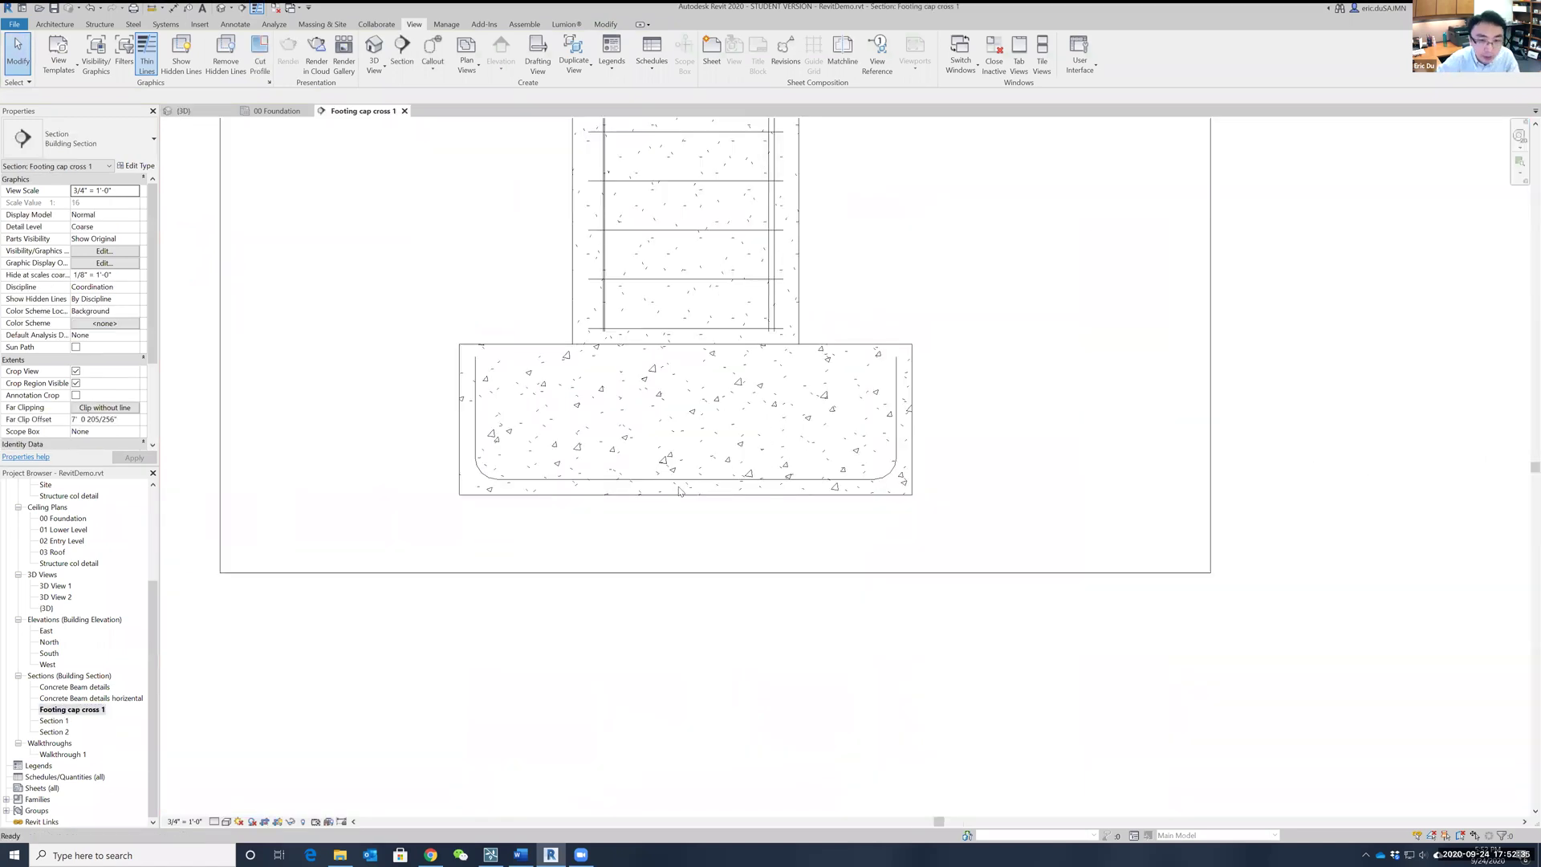
pyautogui.click(824, 482)
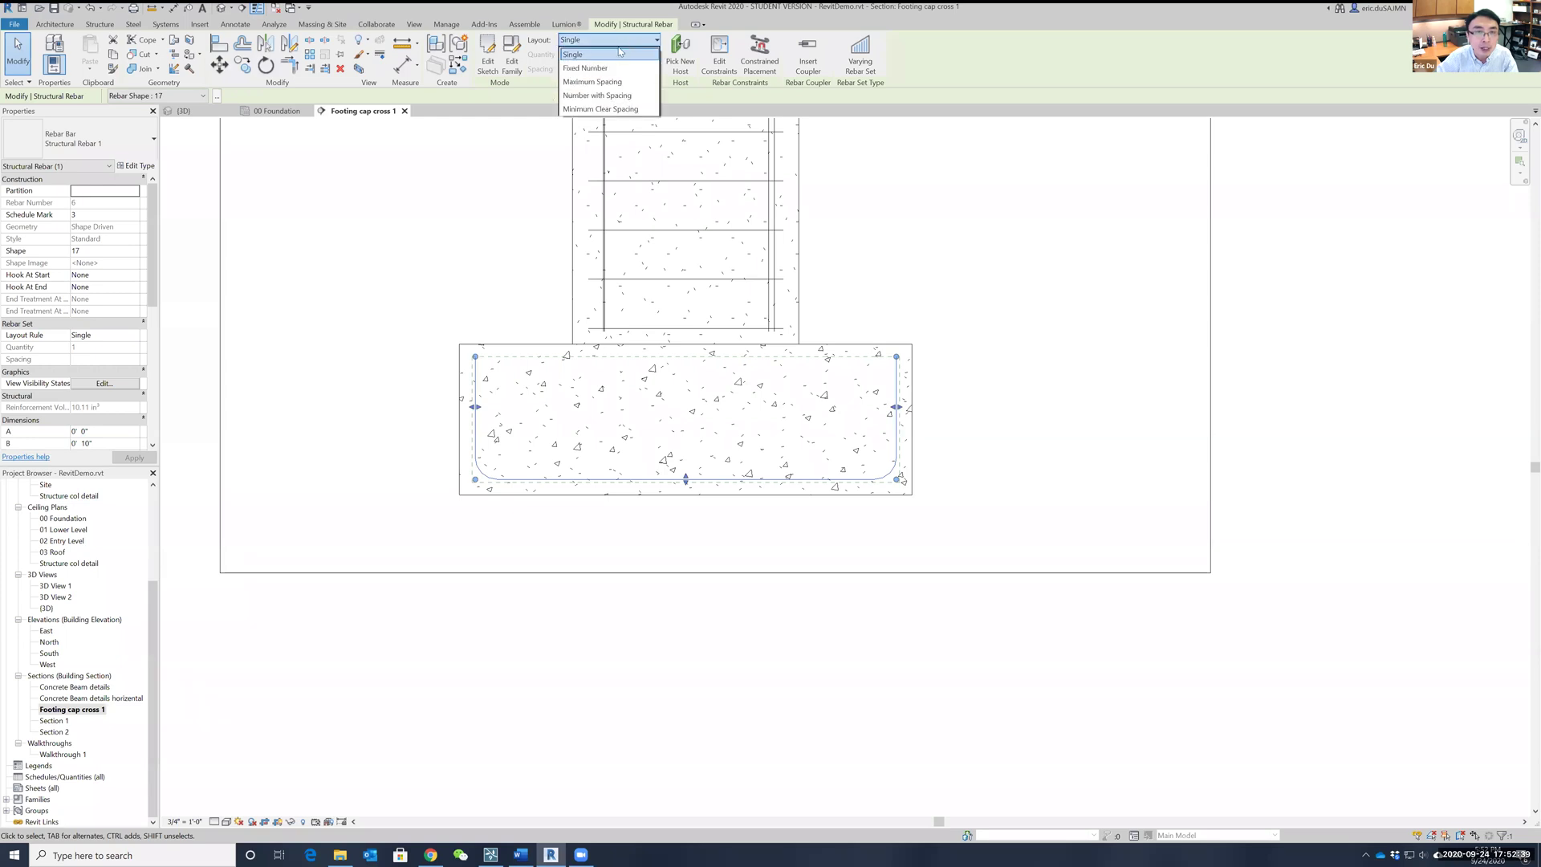
pyautogui.click(601, 84)
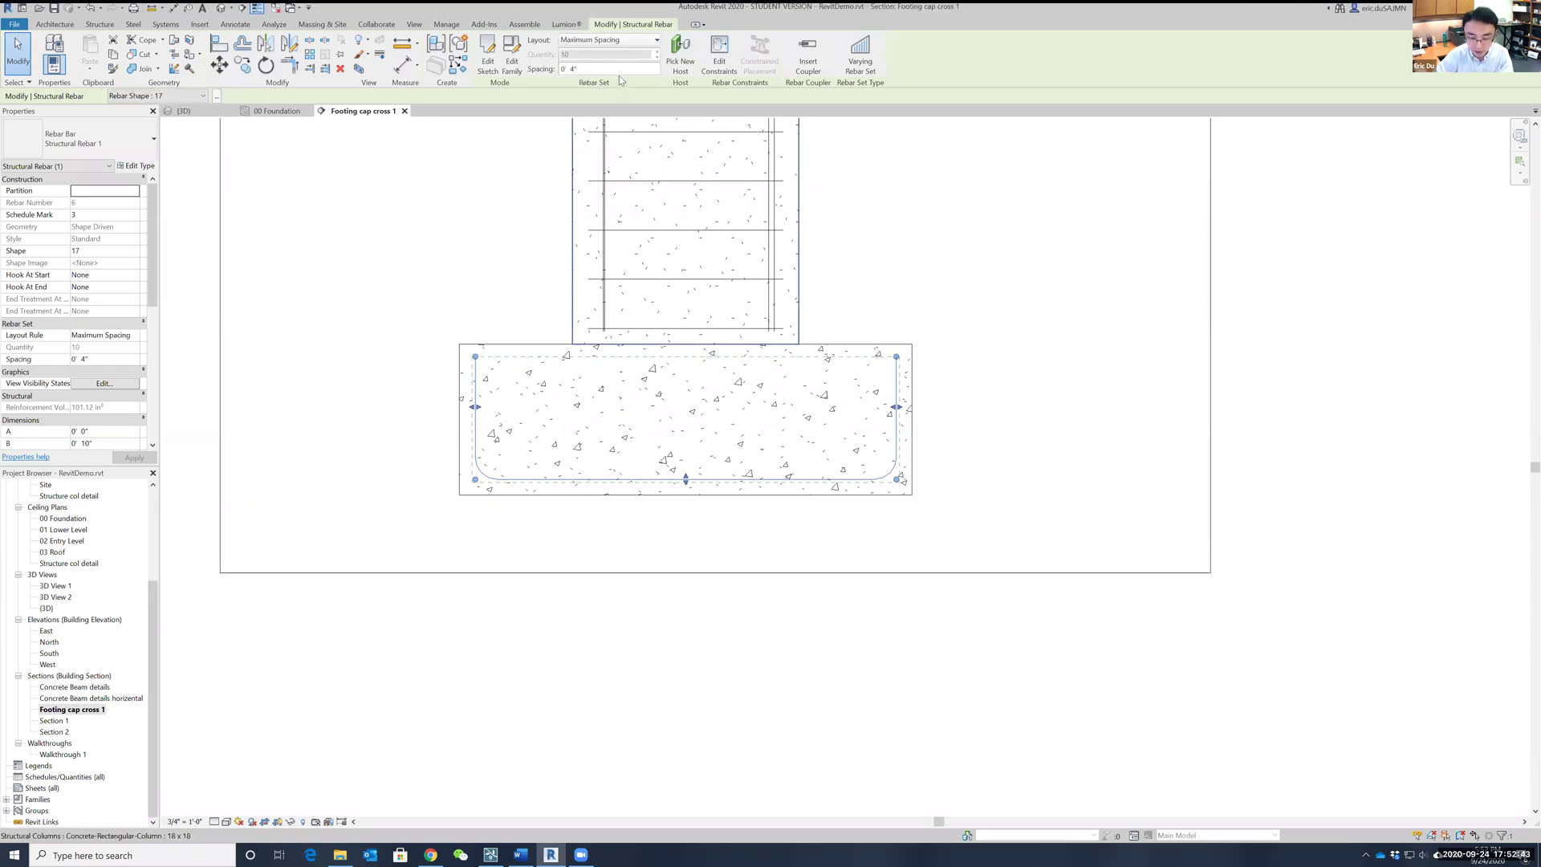
# Step: Inspect the distribution of the pile cap's U-shaped rebar set in the 3D view
pyautogui.hotkey('ctrl', 'Tab')
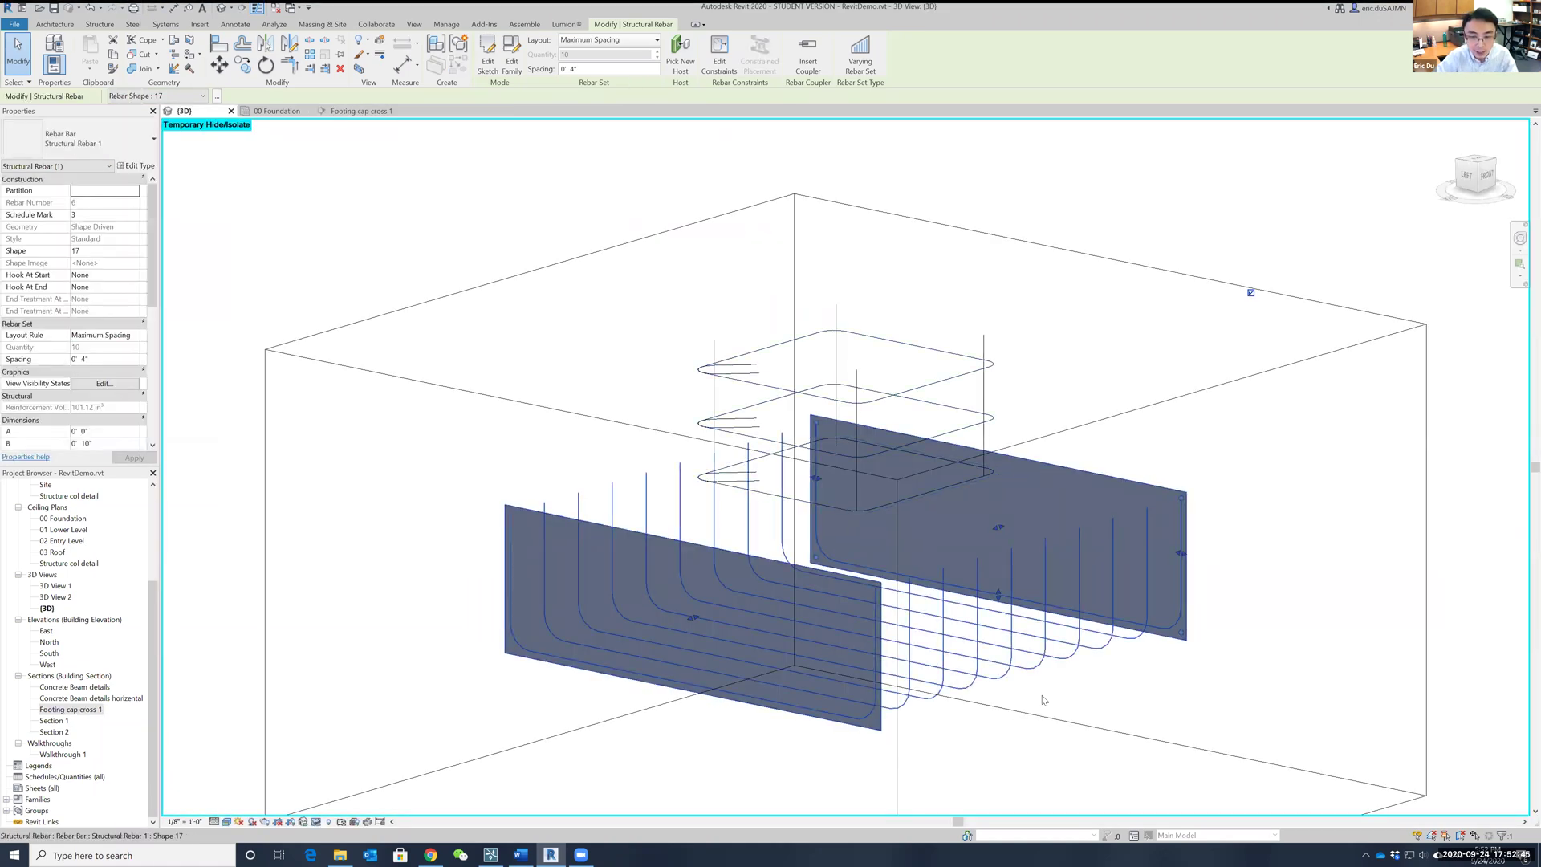
pyautogui.keyDown('shift'); pyautogui.moveTo(1094, 678); pyautogui.dragTo(992, 666, button='middle'); pyautogui.keyUp('shift')
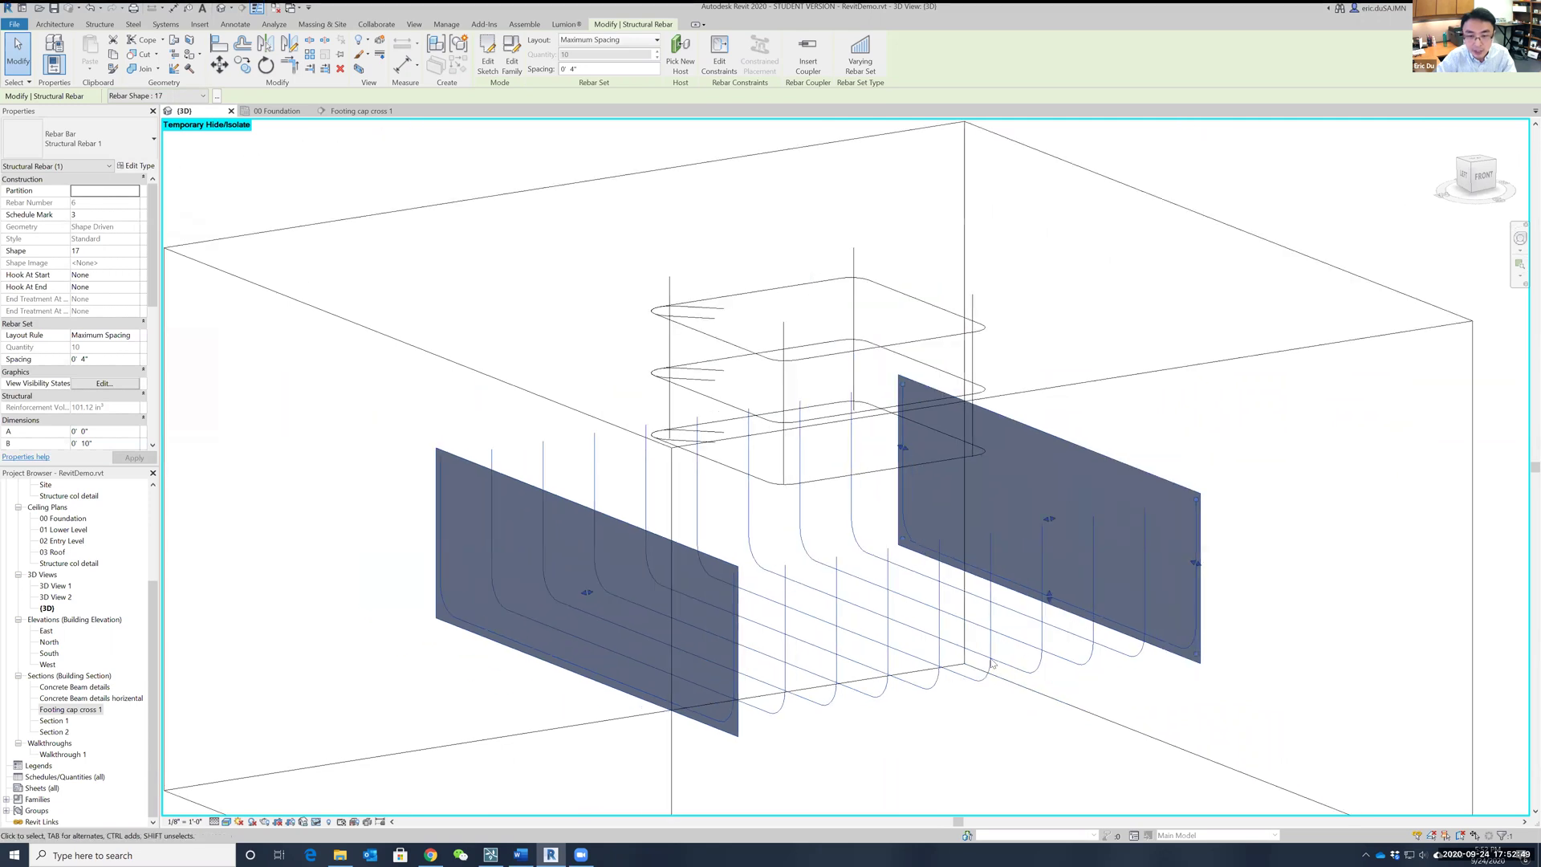
pyautogui.scroll(-2, 963, 674)
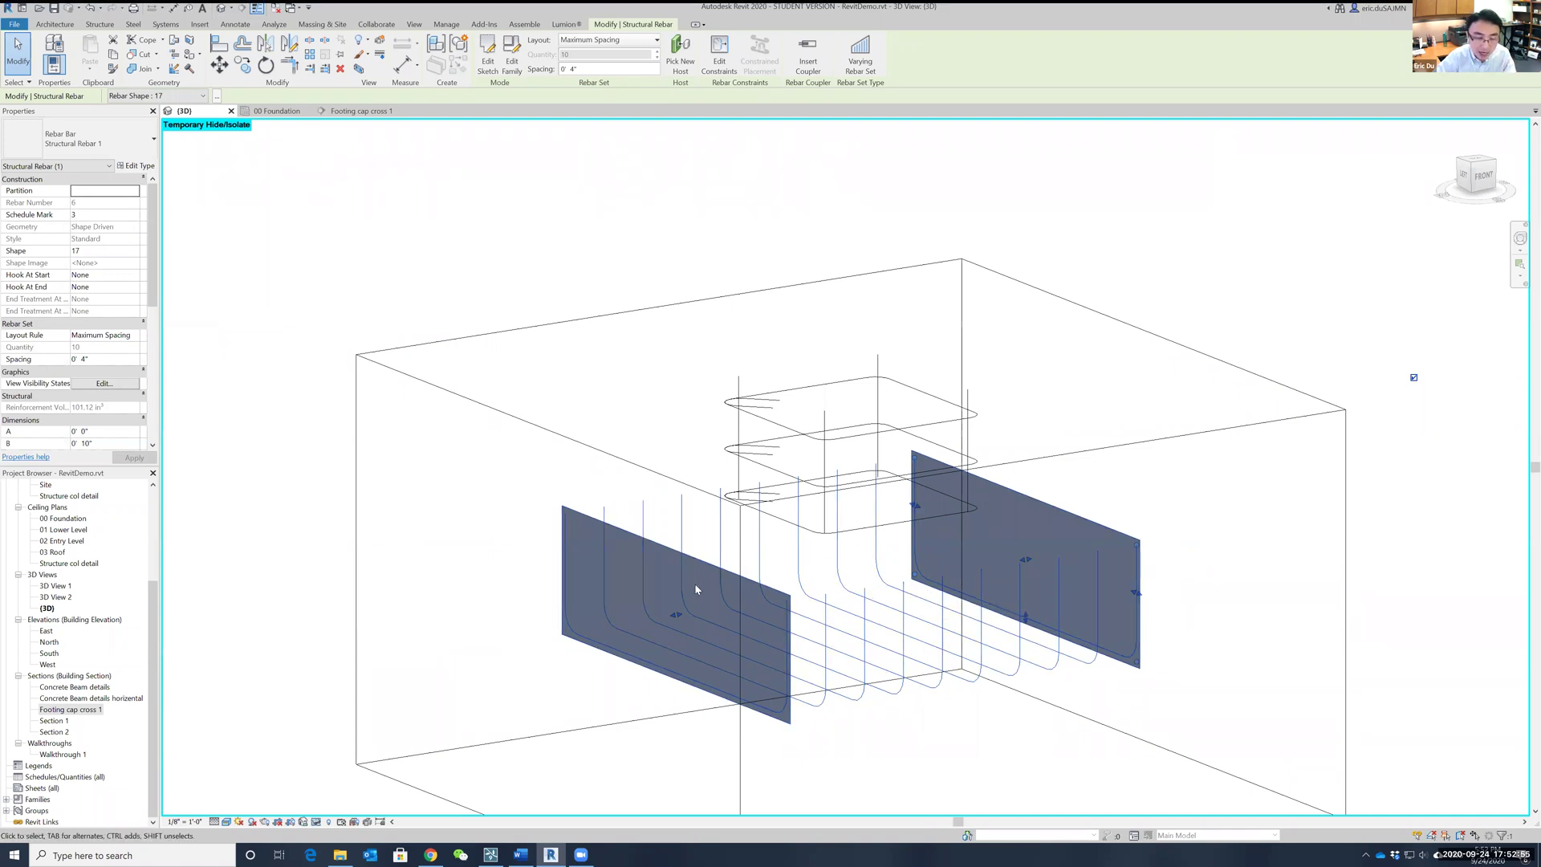
pyautogui.doubleClick(71, 710)
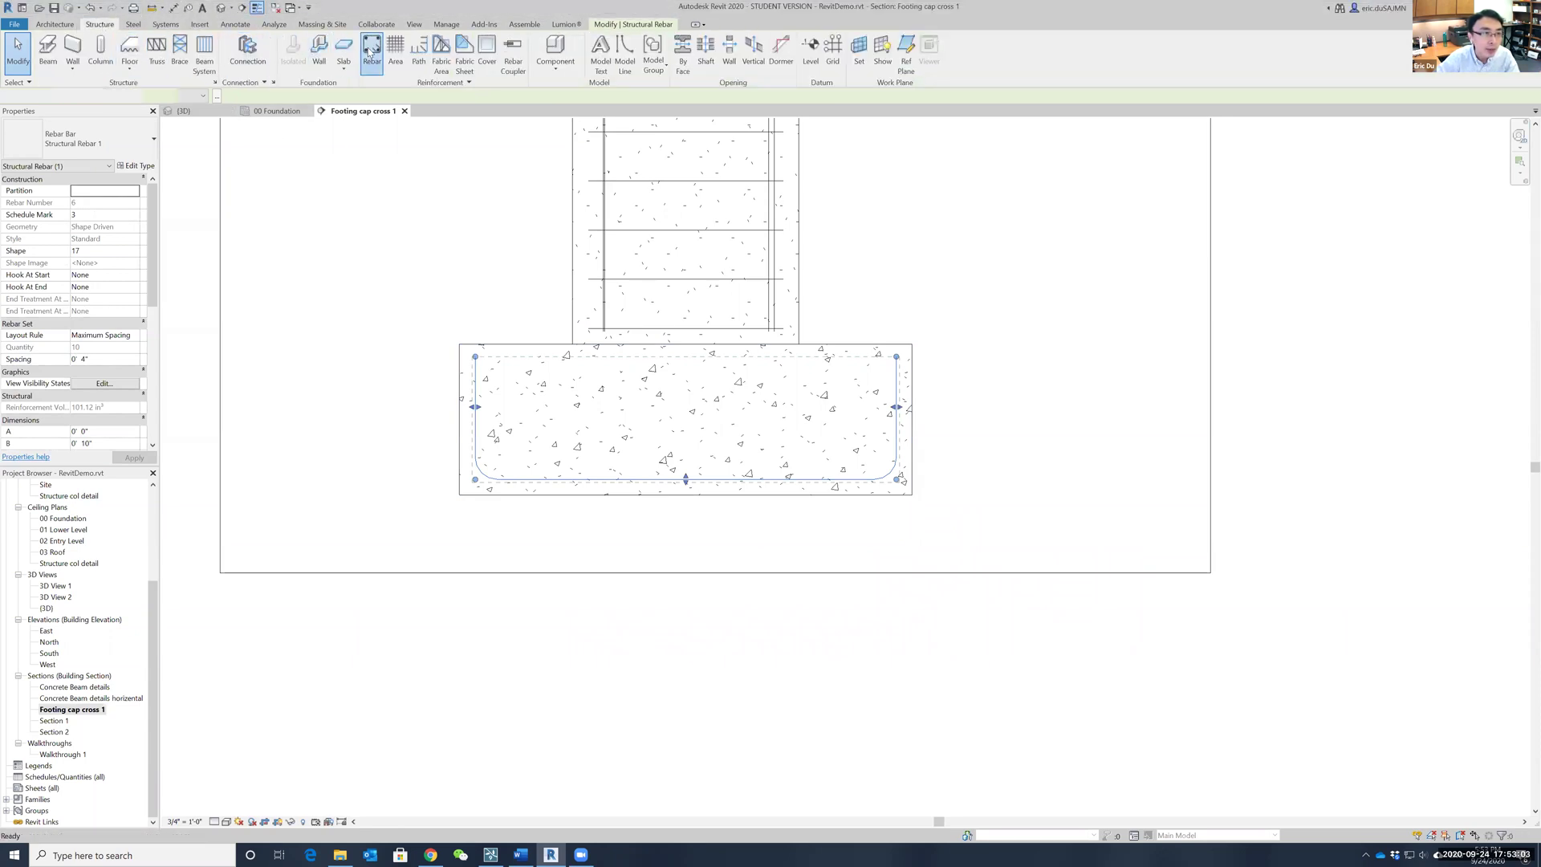
pyautogui.click(370, 52)
pyautogui.click(670, 464)
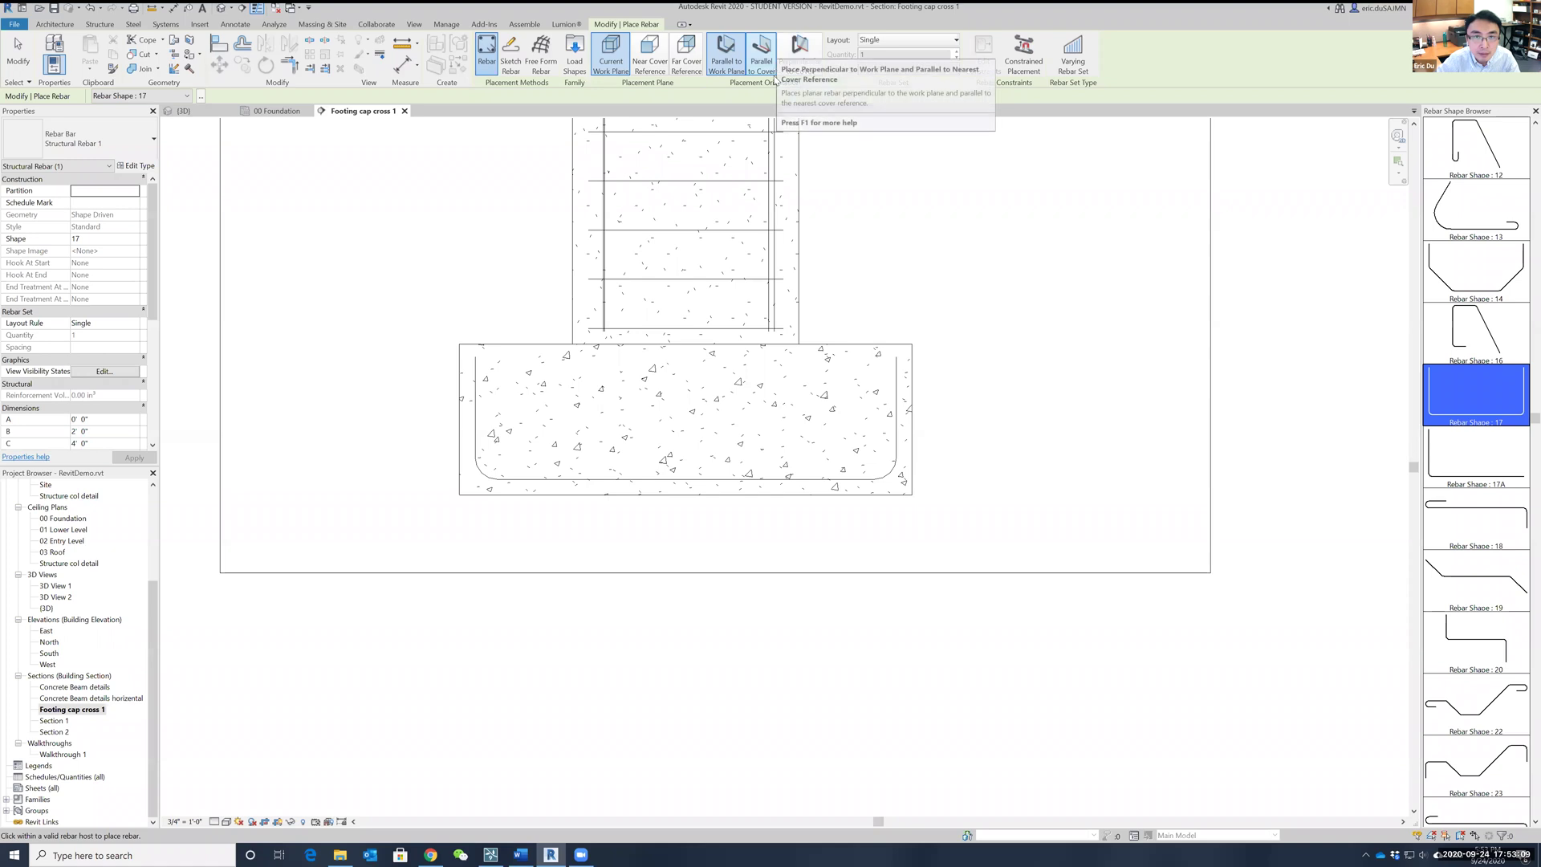
pyautogui.click(762, 54)
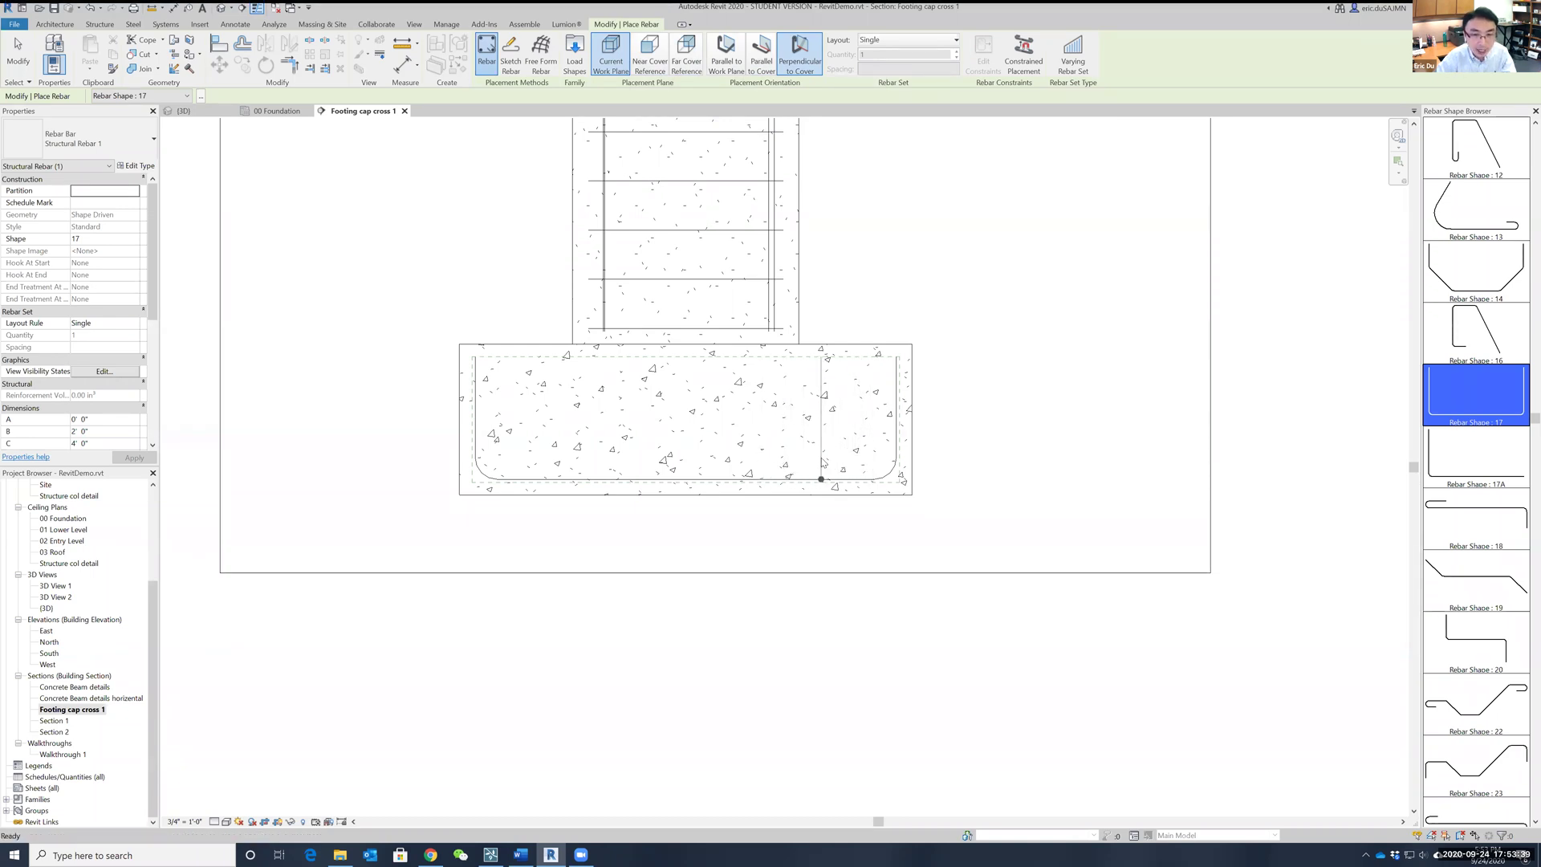
pyautogui.press('Escape')
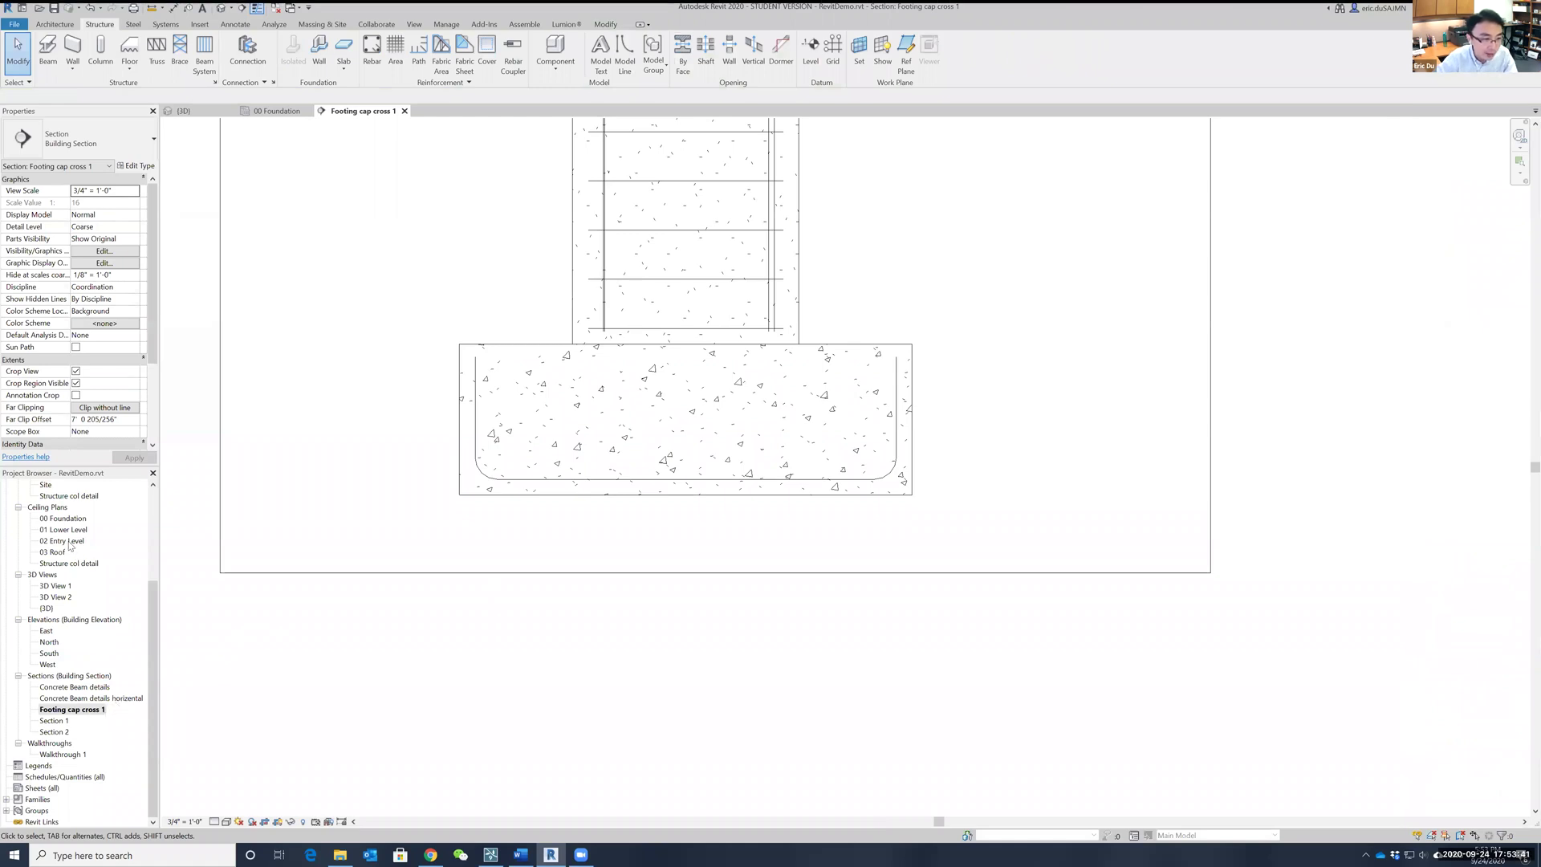
# Step: In the 00 Foundation structural plan, draw a horizontal building section through the grid A-2 pile cap and open its view
pyautogui.moveTo(153, 657); pyautogui.dragTo(153, 568)
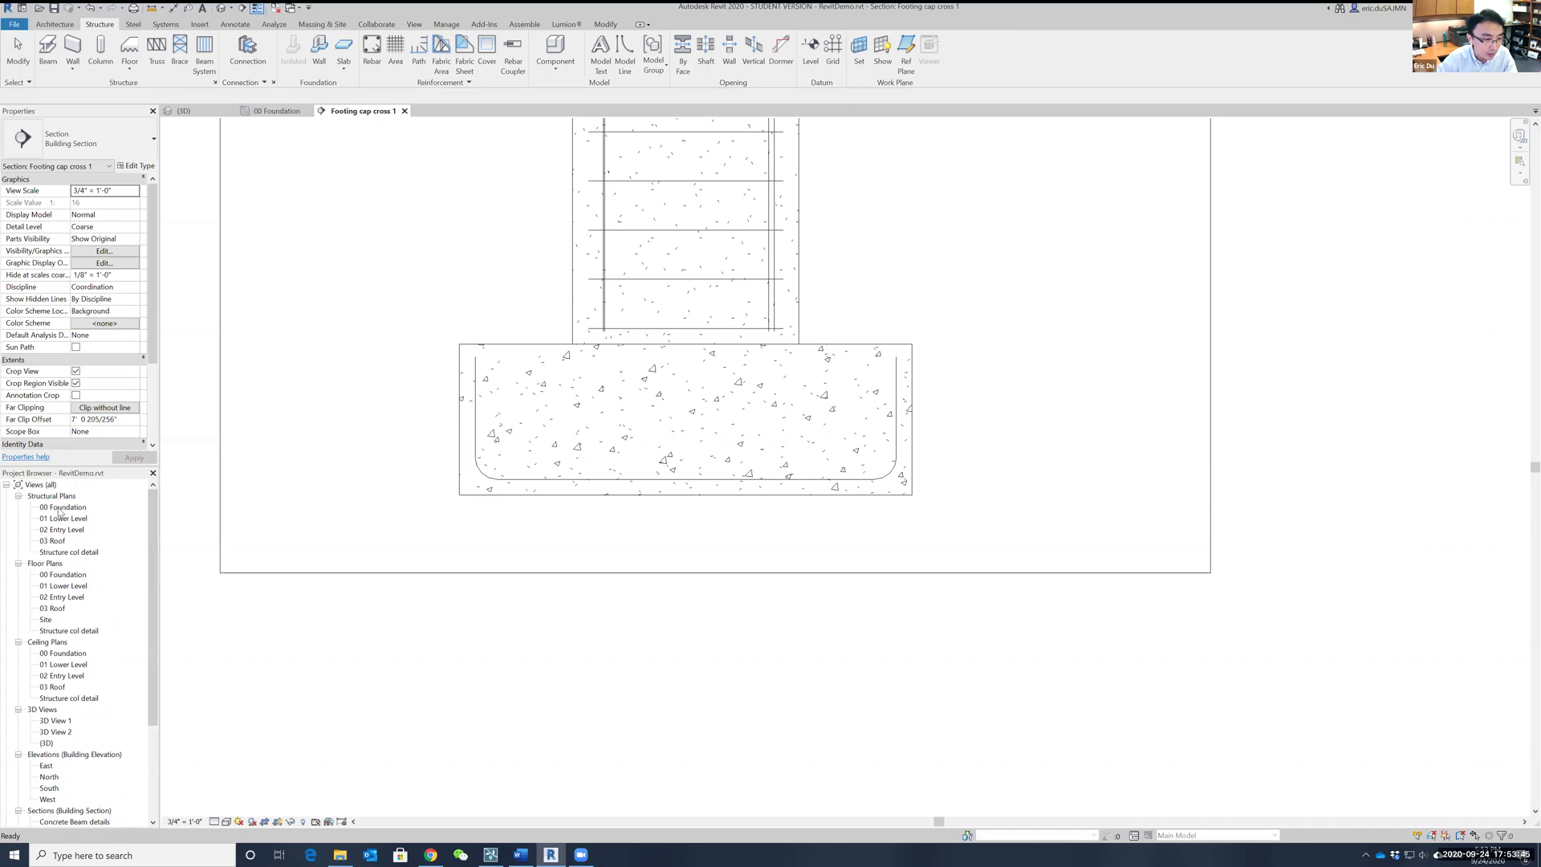
pyautogui.doubleClick(60, 508)
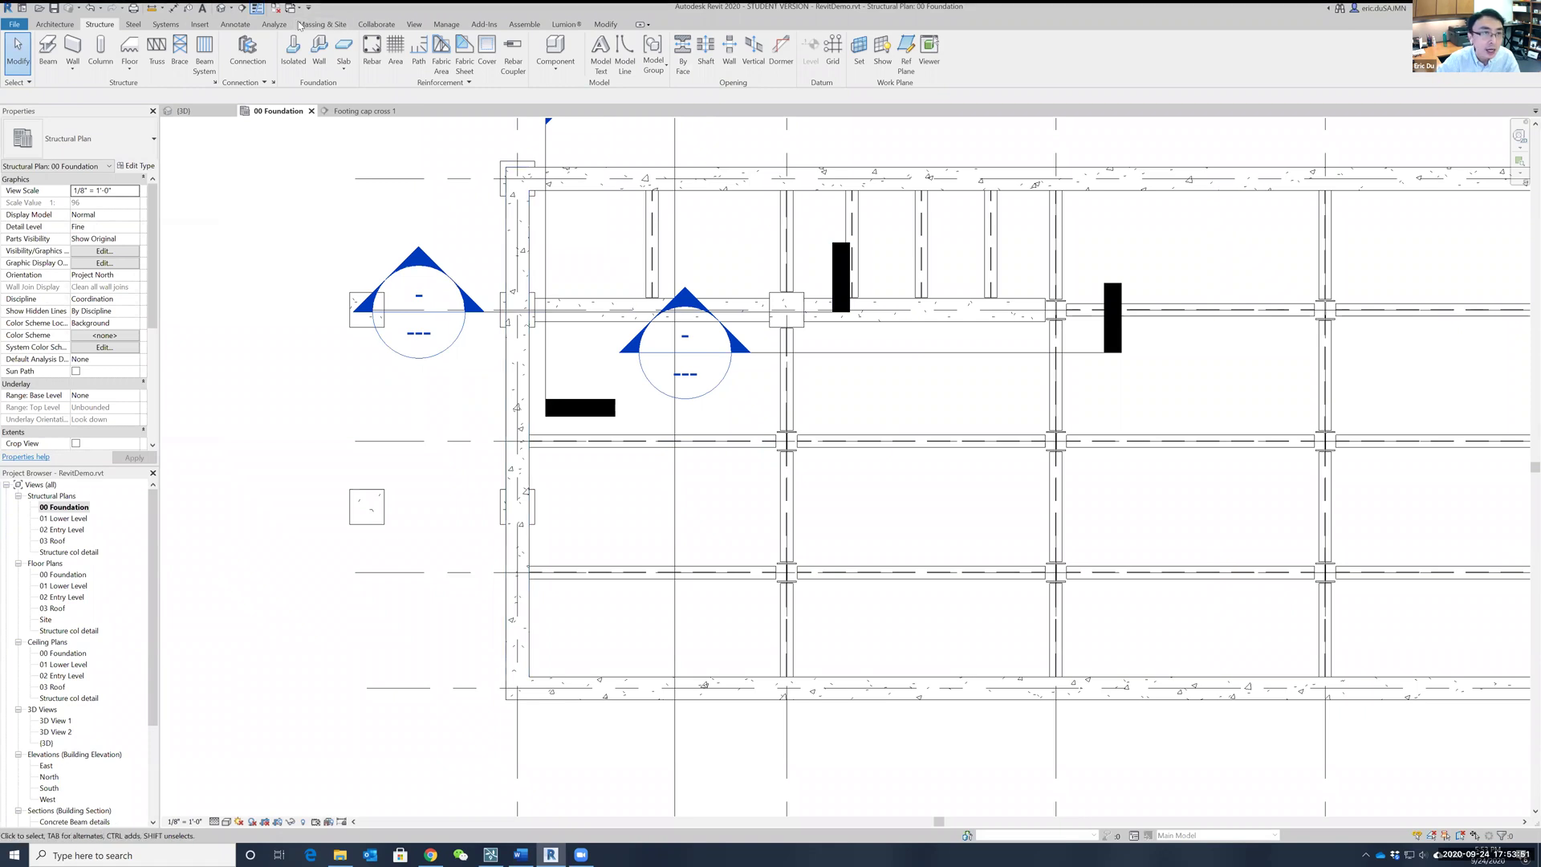
pyautogui.click(408, 26)
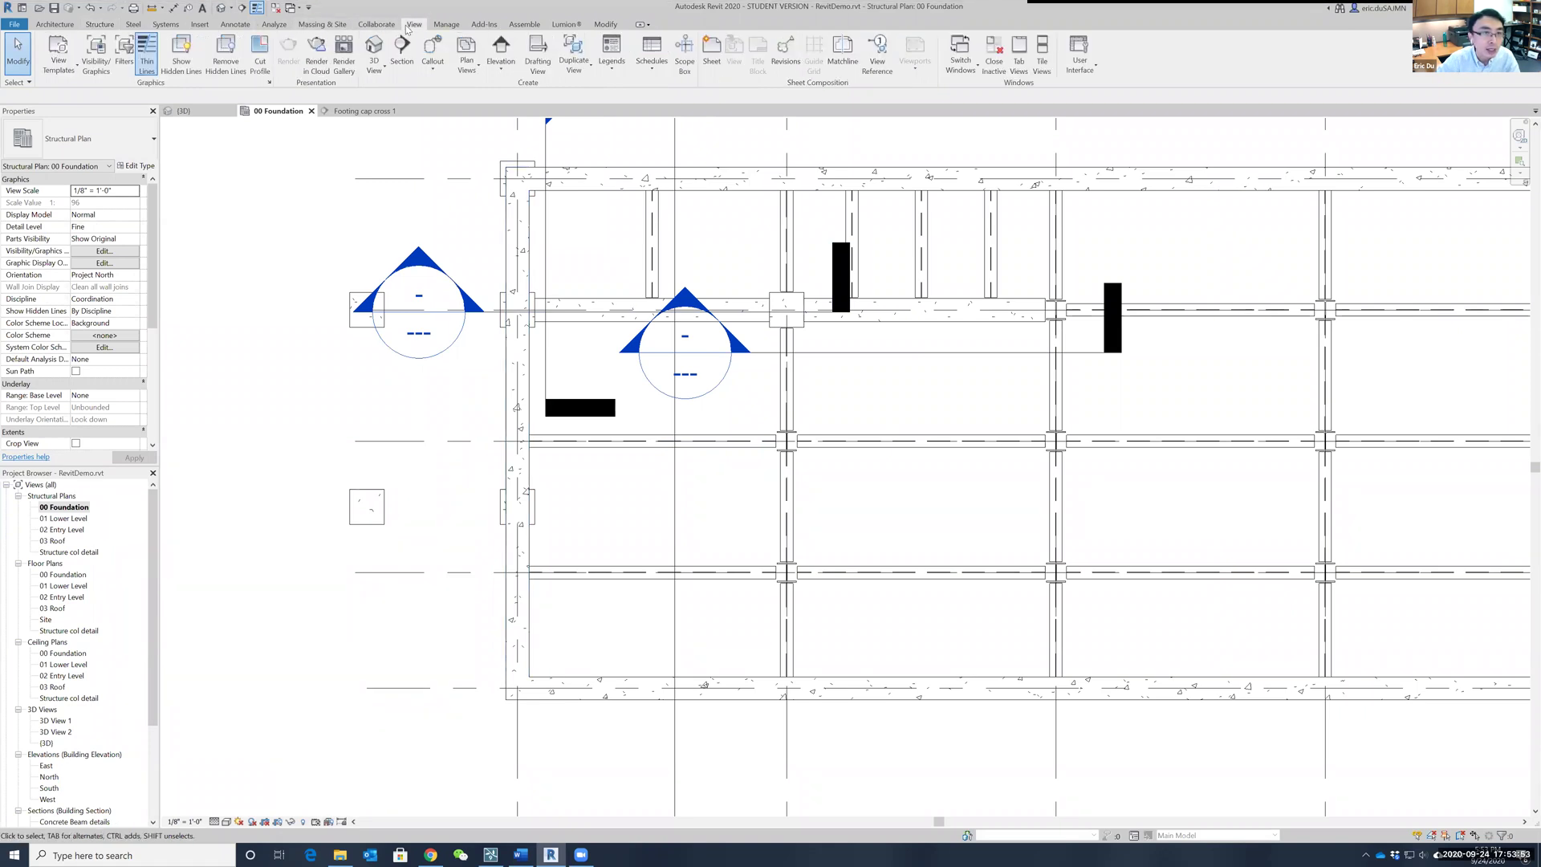
pyautogui.click(400, 50)
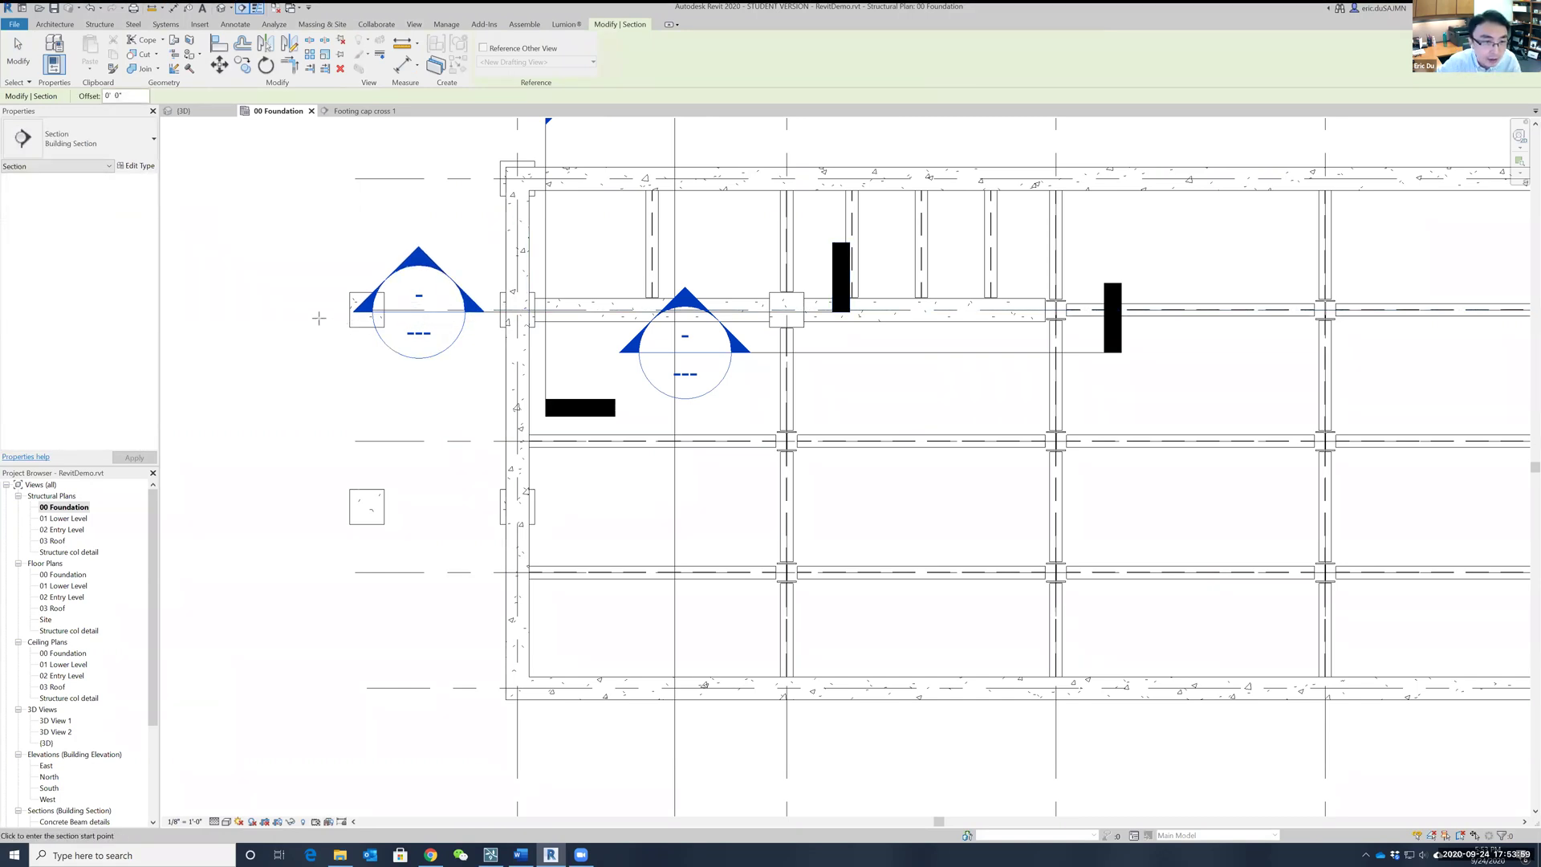
pyautogui.click(320, 319)
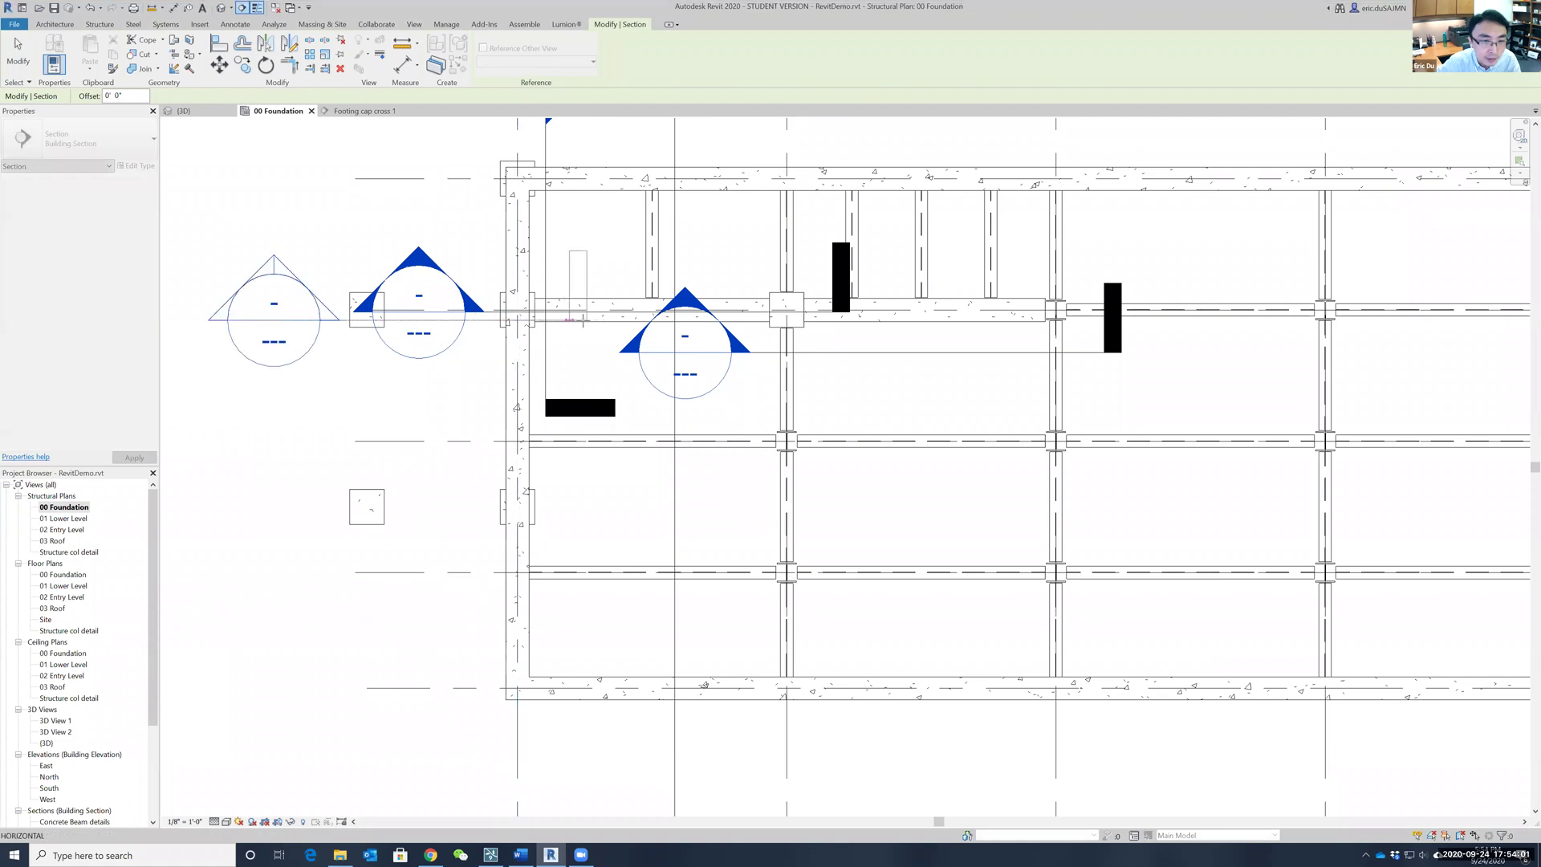
pyautogui.click(631, 319)
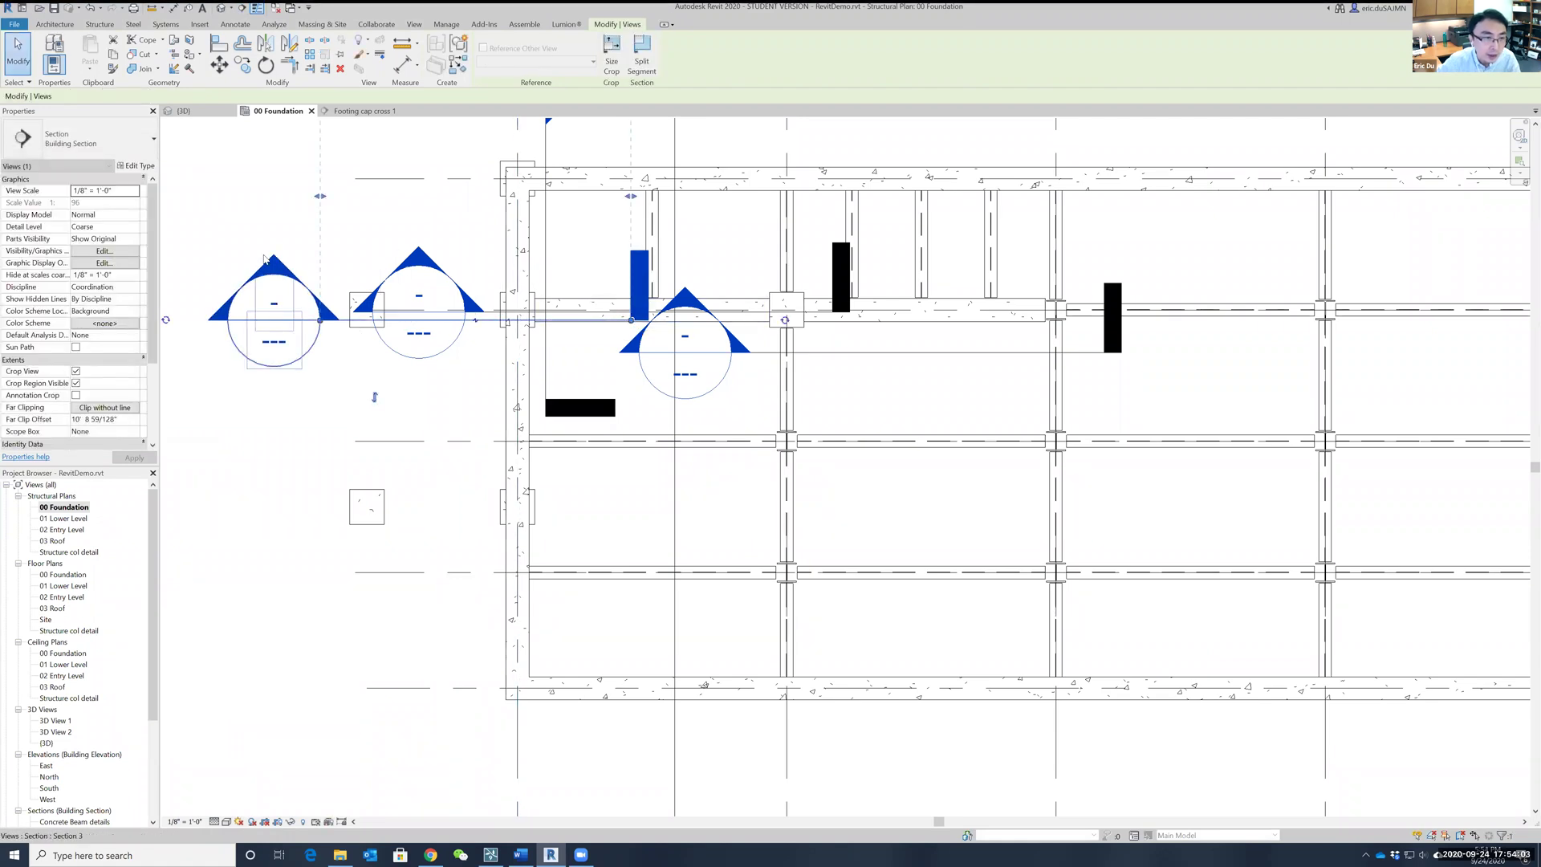
pyautogui.doubleClick(275, 331)
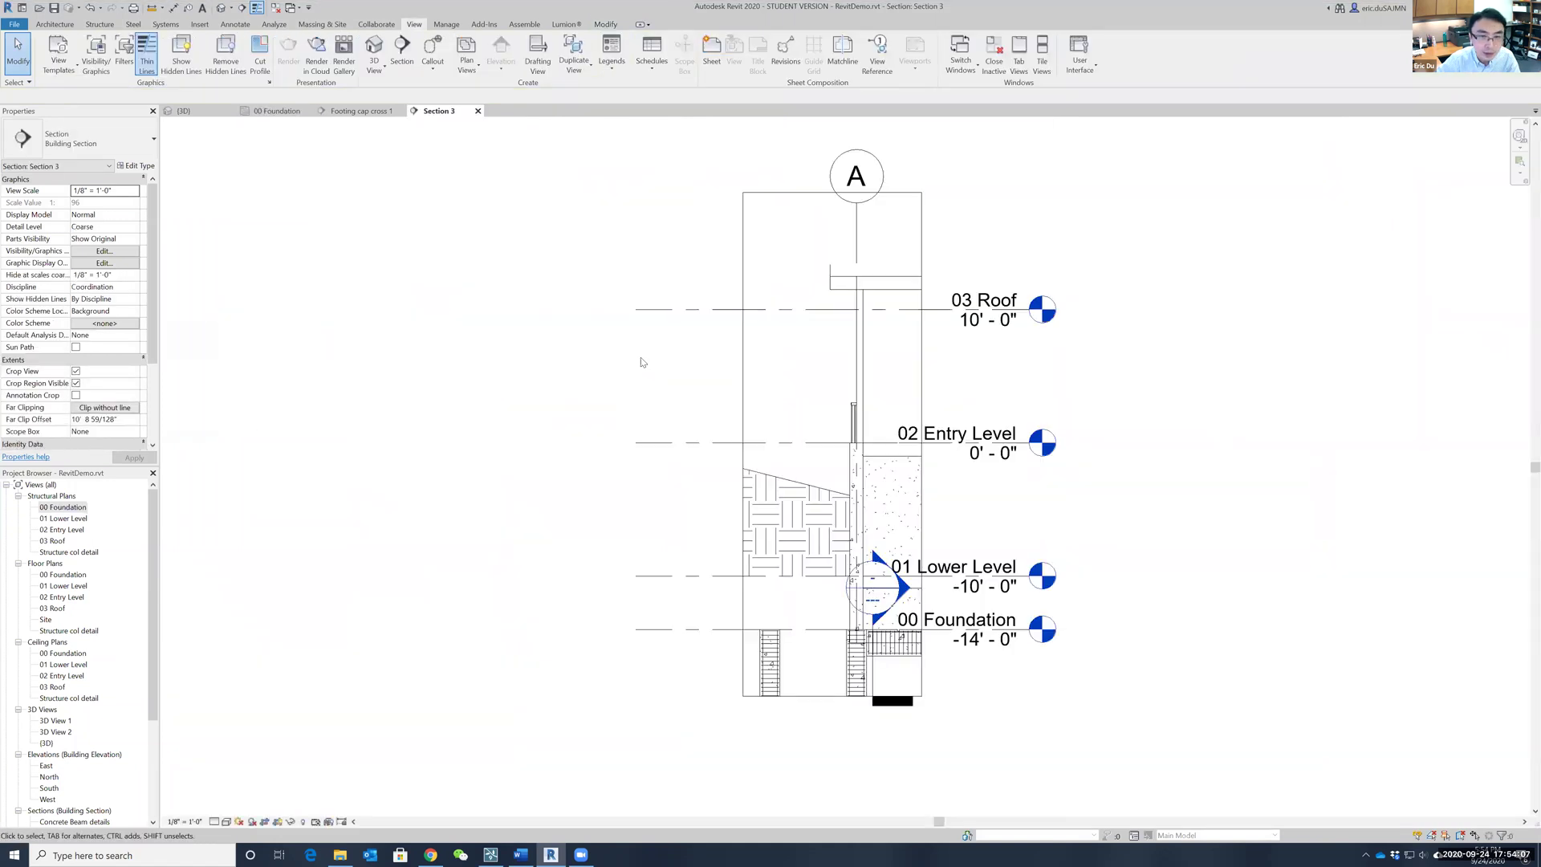
# Step: Lower the new section's upper crop edge to just above 01 Lower Level and extend its lower edge below the Structure col detail level
pyautogui.click(897, 193)
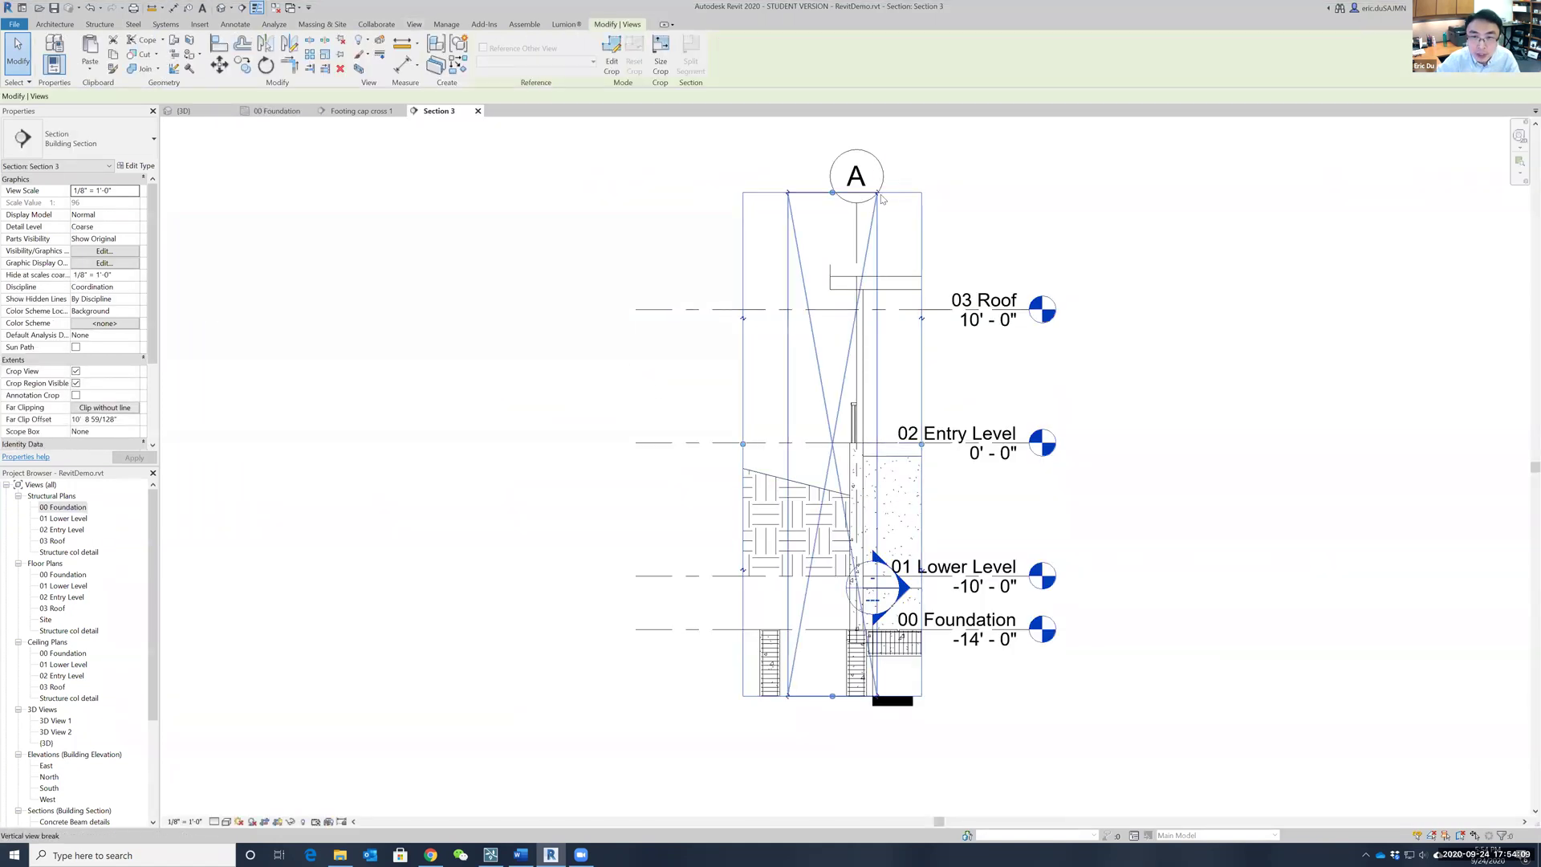
pyautogui.moveTo(841, 341); pyautogui.dragTo(842, 547)
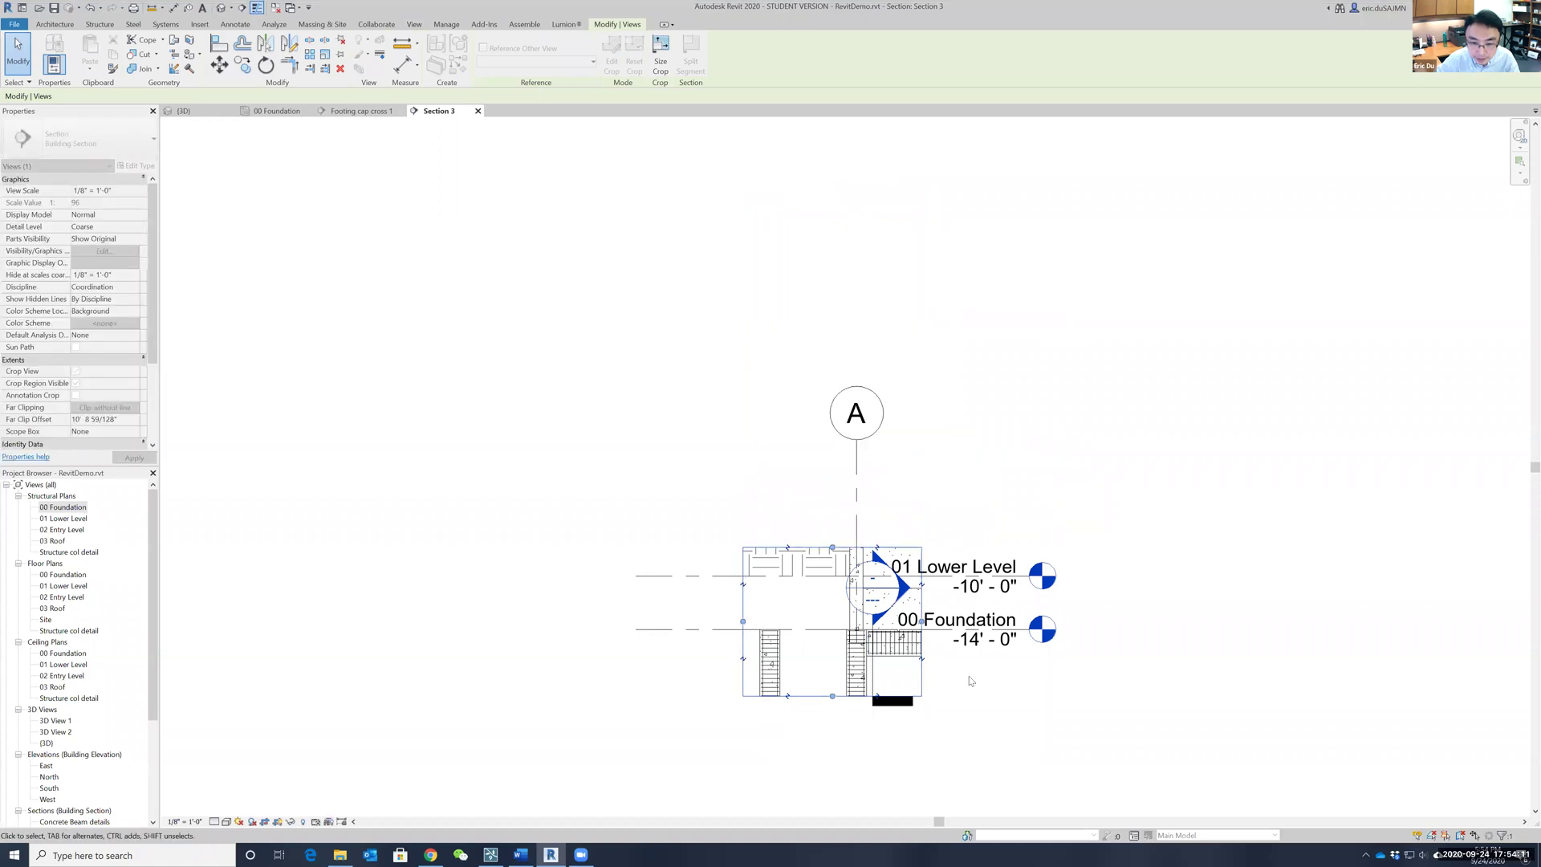
pyautogui.scroll(3, 928, 706)
pyautogui.scroll(3, 911, 696)
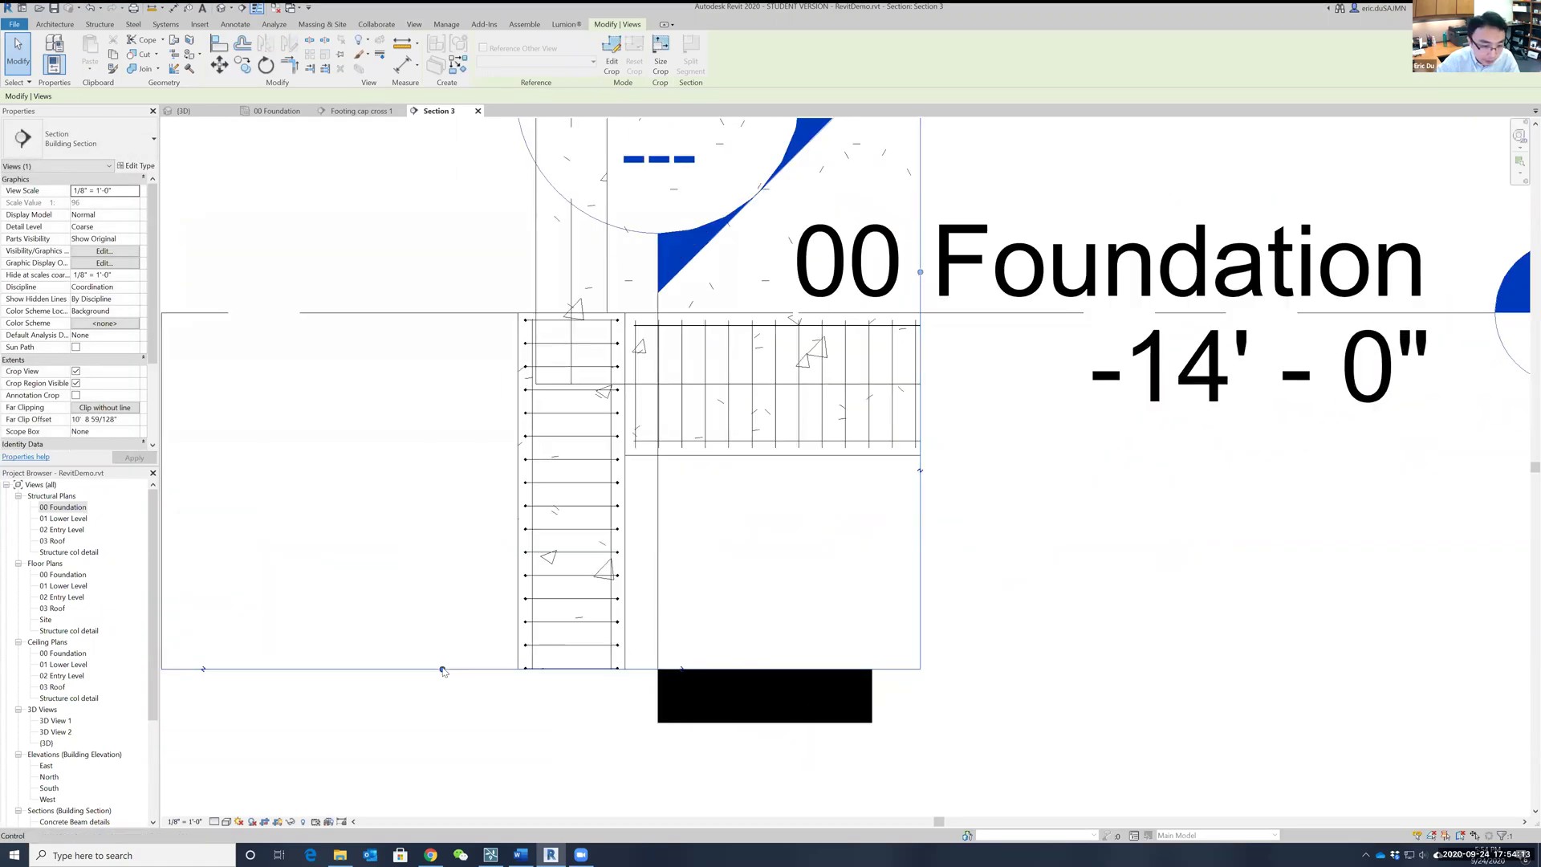
pyautogui.moveTo(440, 760); pyautogui.dragTo(441, 760)
pyautogui.moveTo(1001, 554); pyautogui.dragTo(1016, 232, button='middle')
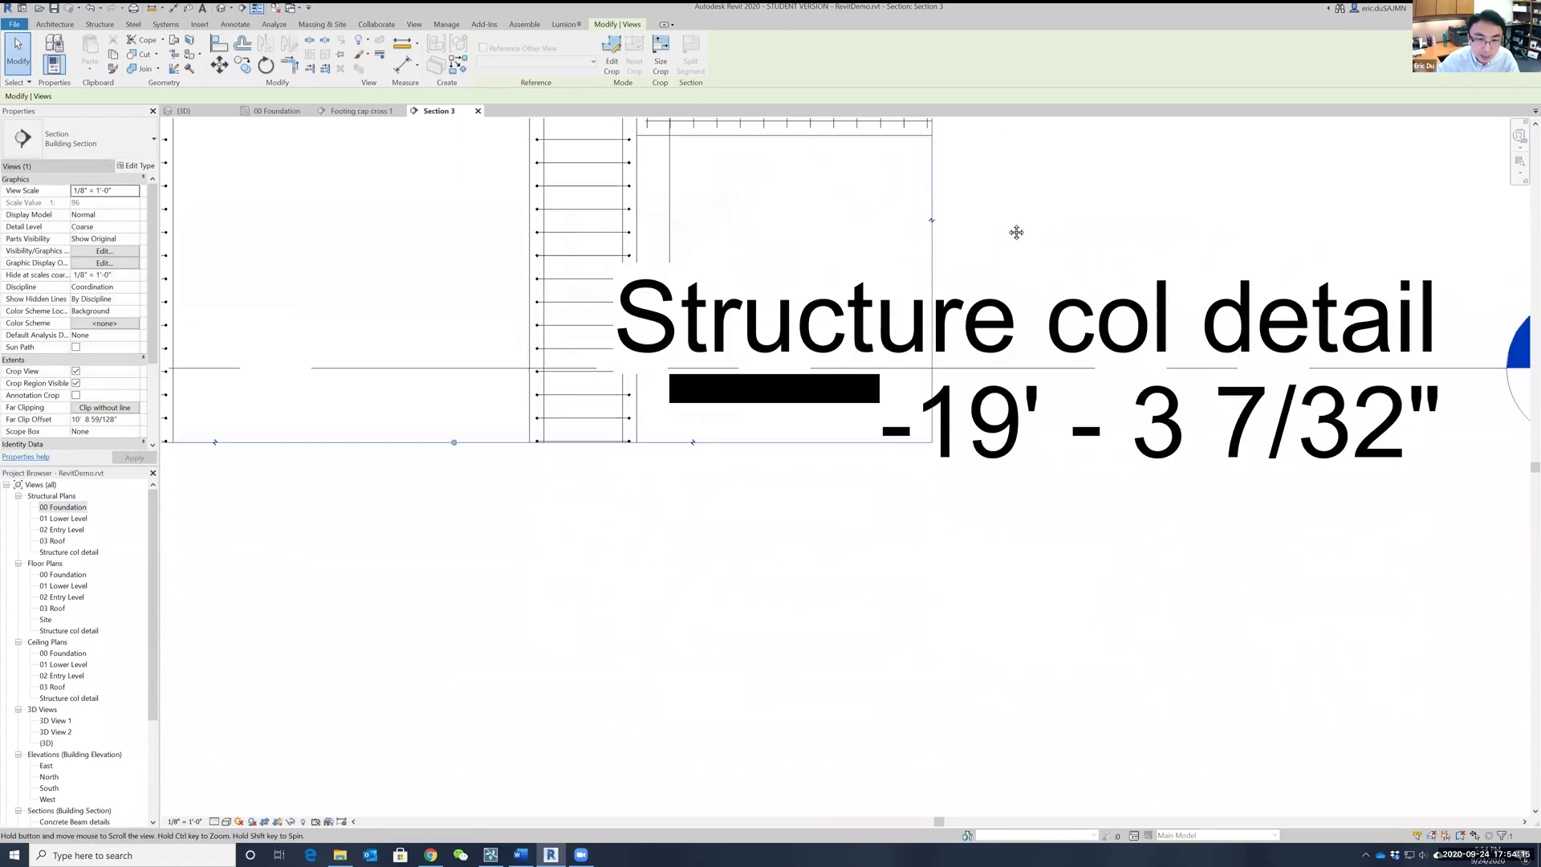
pyautogui.scroll(2, 871, 334)
pyautogui.moveTo(323, 476); pyautogui.dragTo(323, 710)
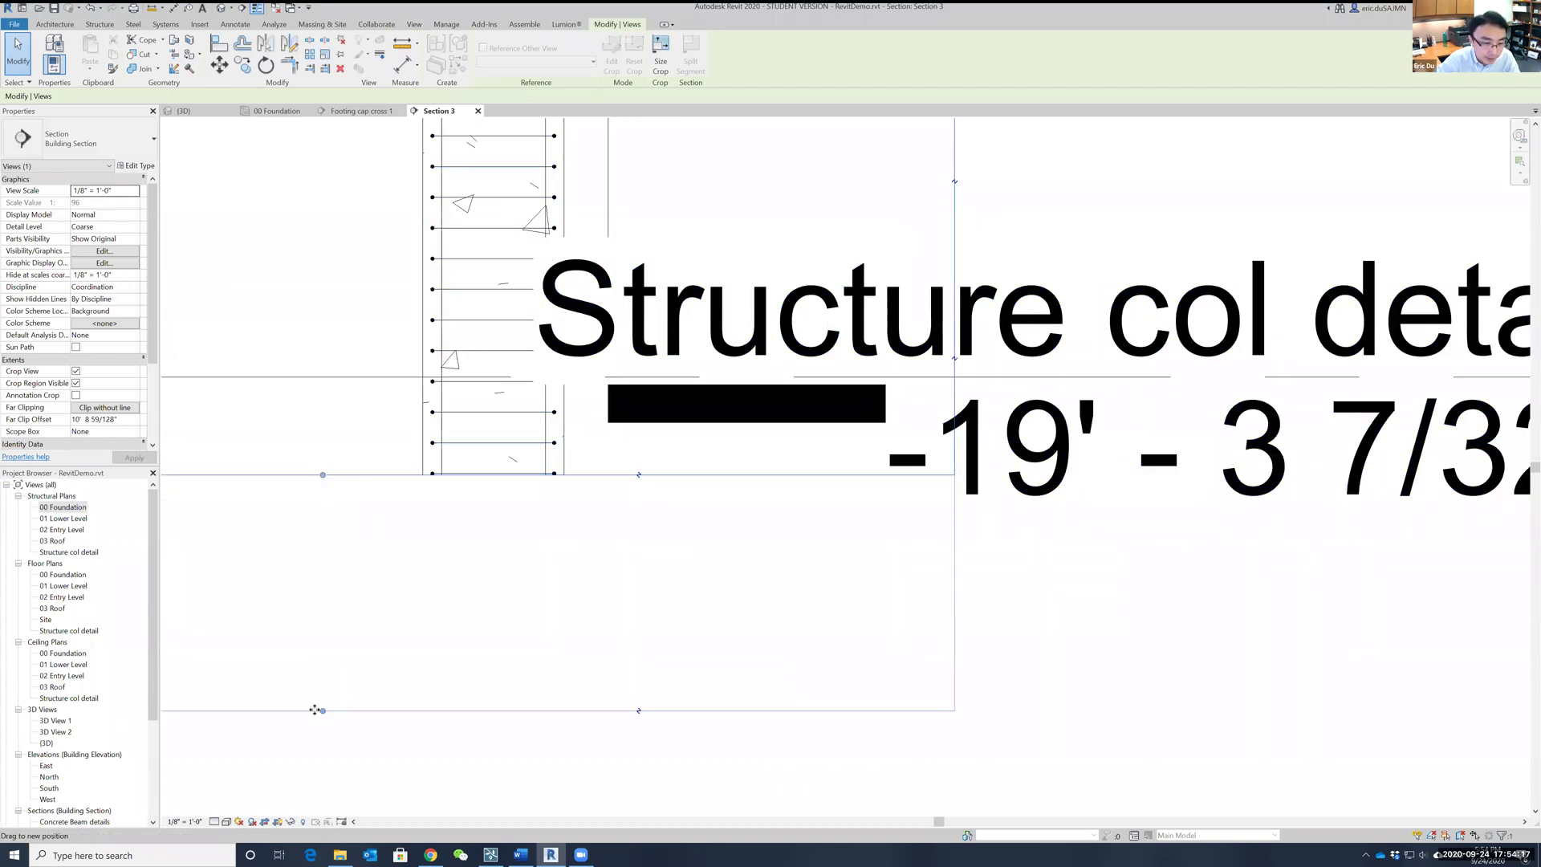
# Step: Extend the section's lower crop edge to just below the pile cap so its rebar can be examined
pyautogui.scroll(-4, 790, 561)
pyautogui.moveTo(1115, 687); pyautogui.dragTo(1037, 433, button='middle')
pyautogui.scroll(1, 562, 451)
pyautogui.scroll(1, 432, 386)
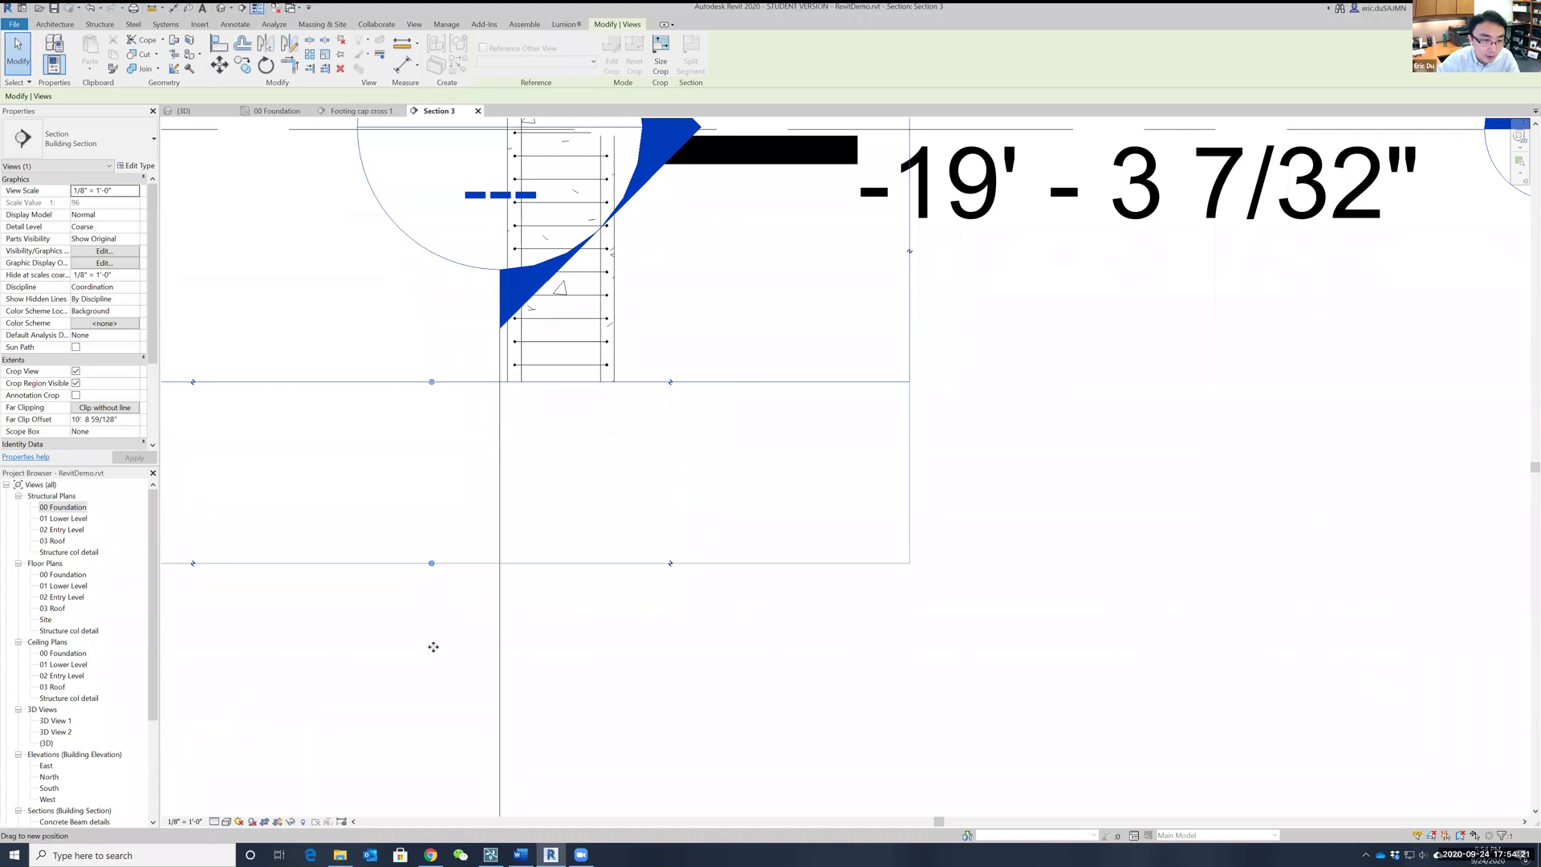
pyautogui.moveTo(433, 647); pyautogui.dragTo(433, 660)
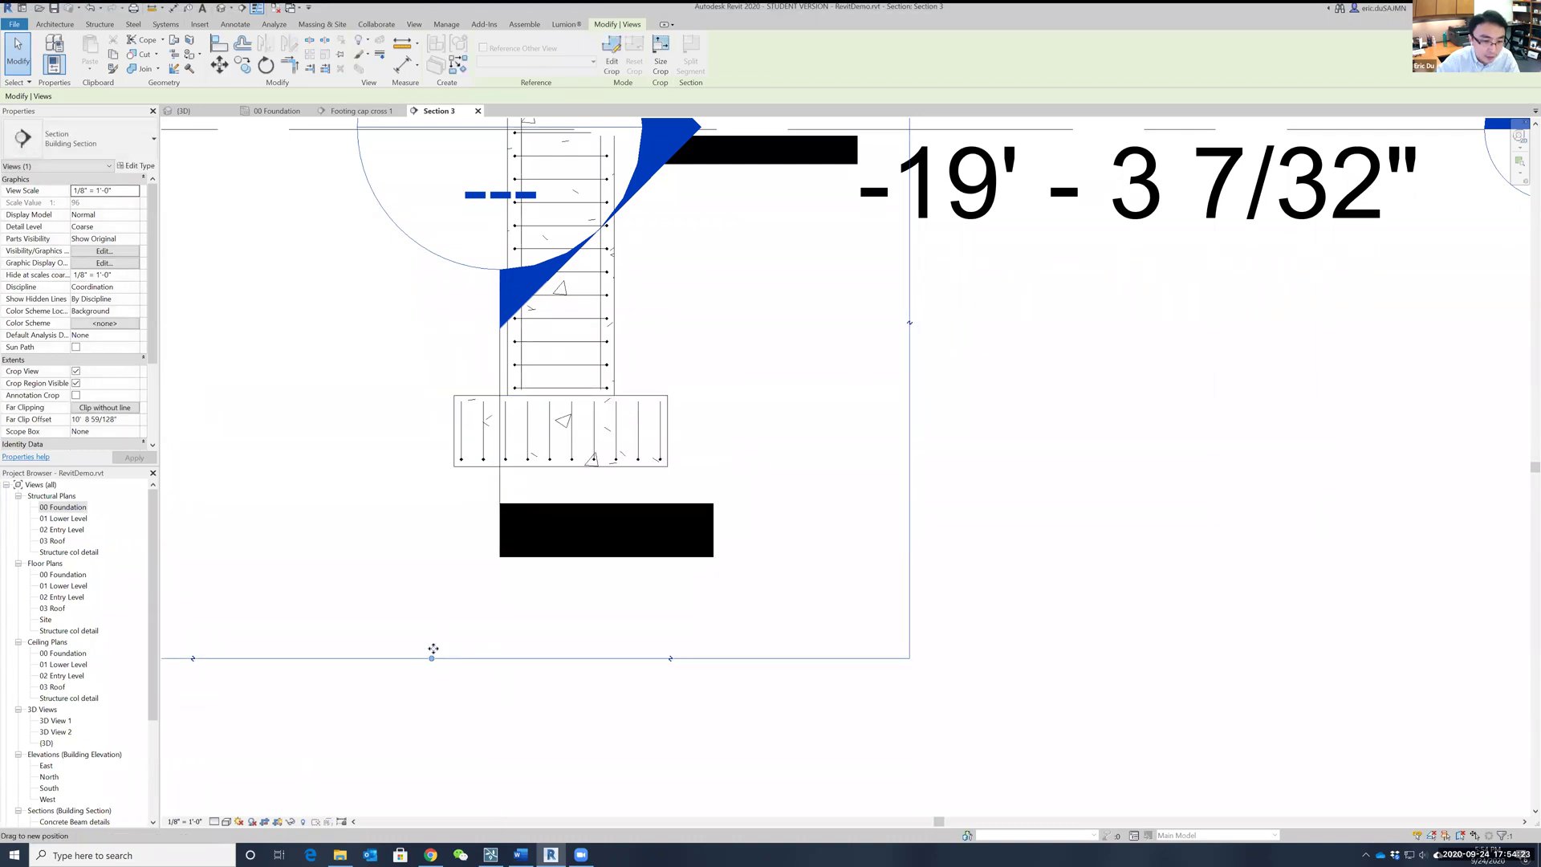
pyautogui.moveTo(447, 459); pyautogui.dragTo(448, 481)
pyautogui.scroll(1, 862, 472)
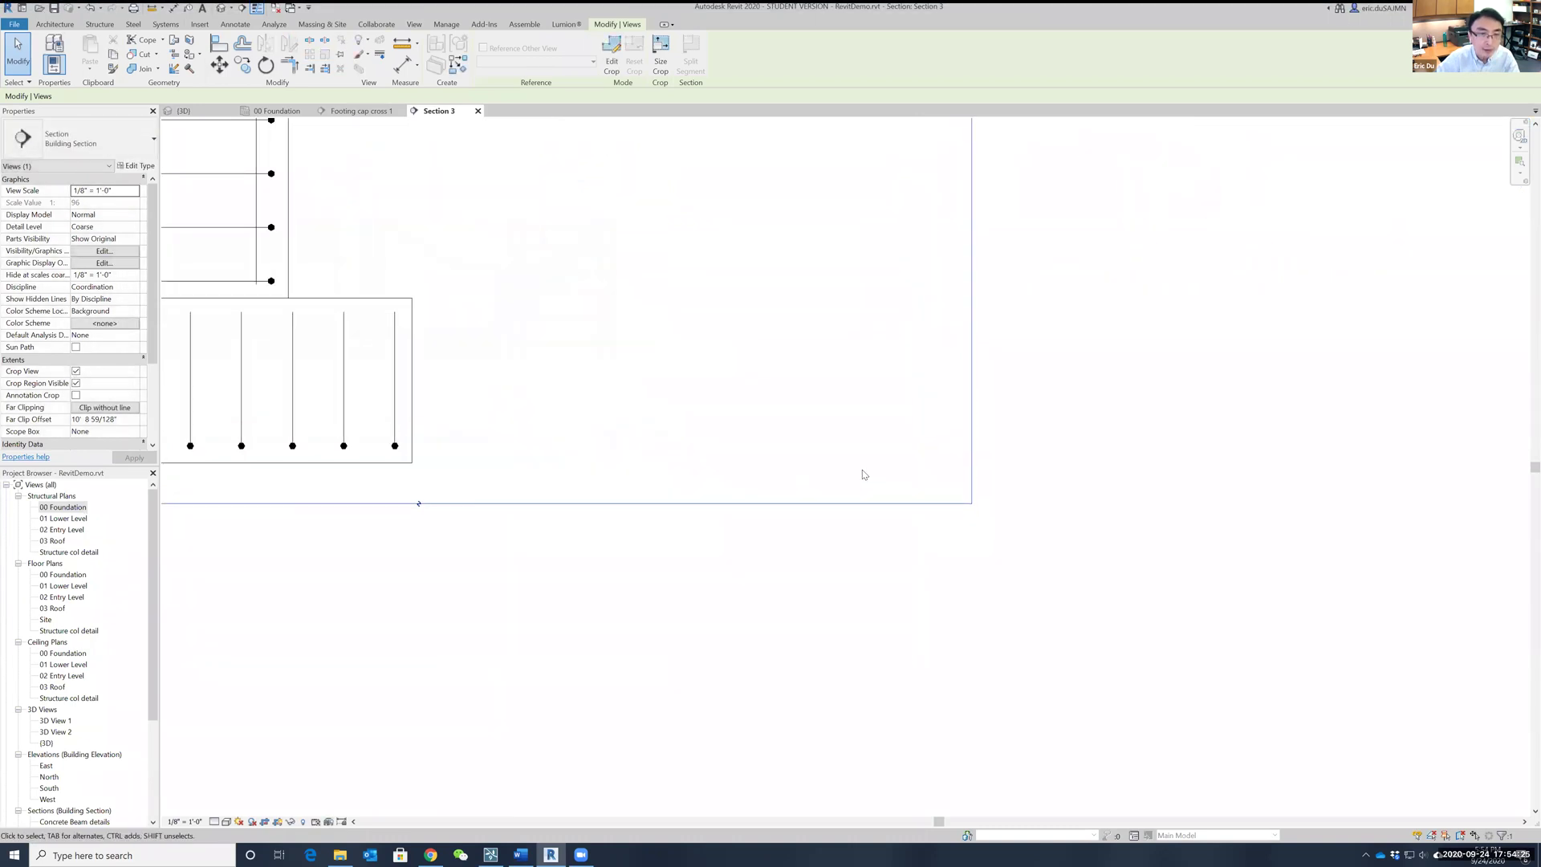
pyautogui.scroll(-2, 862, 474)
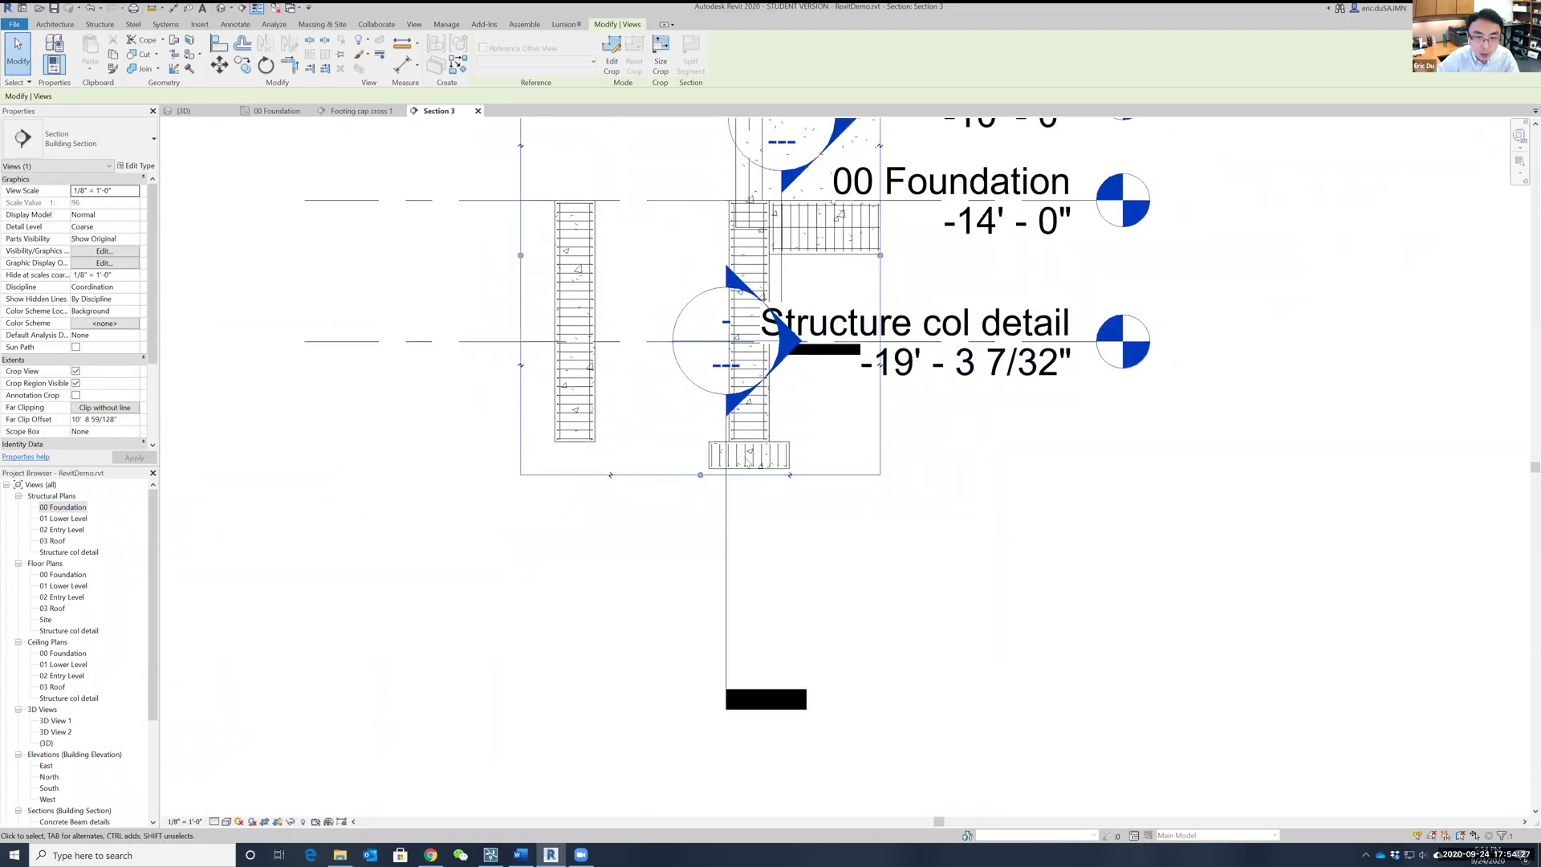
pyautogui.scroll(5, 740, 465)
pyautogui.scroll(2, 735, 480)
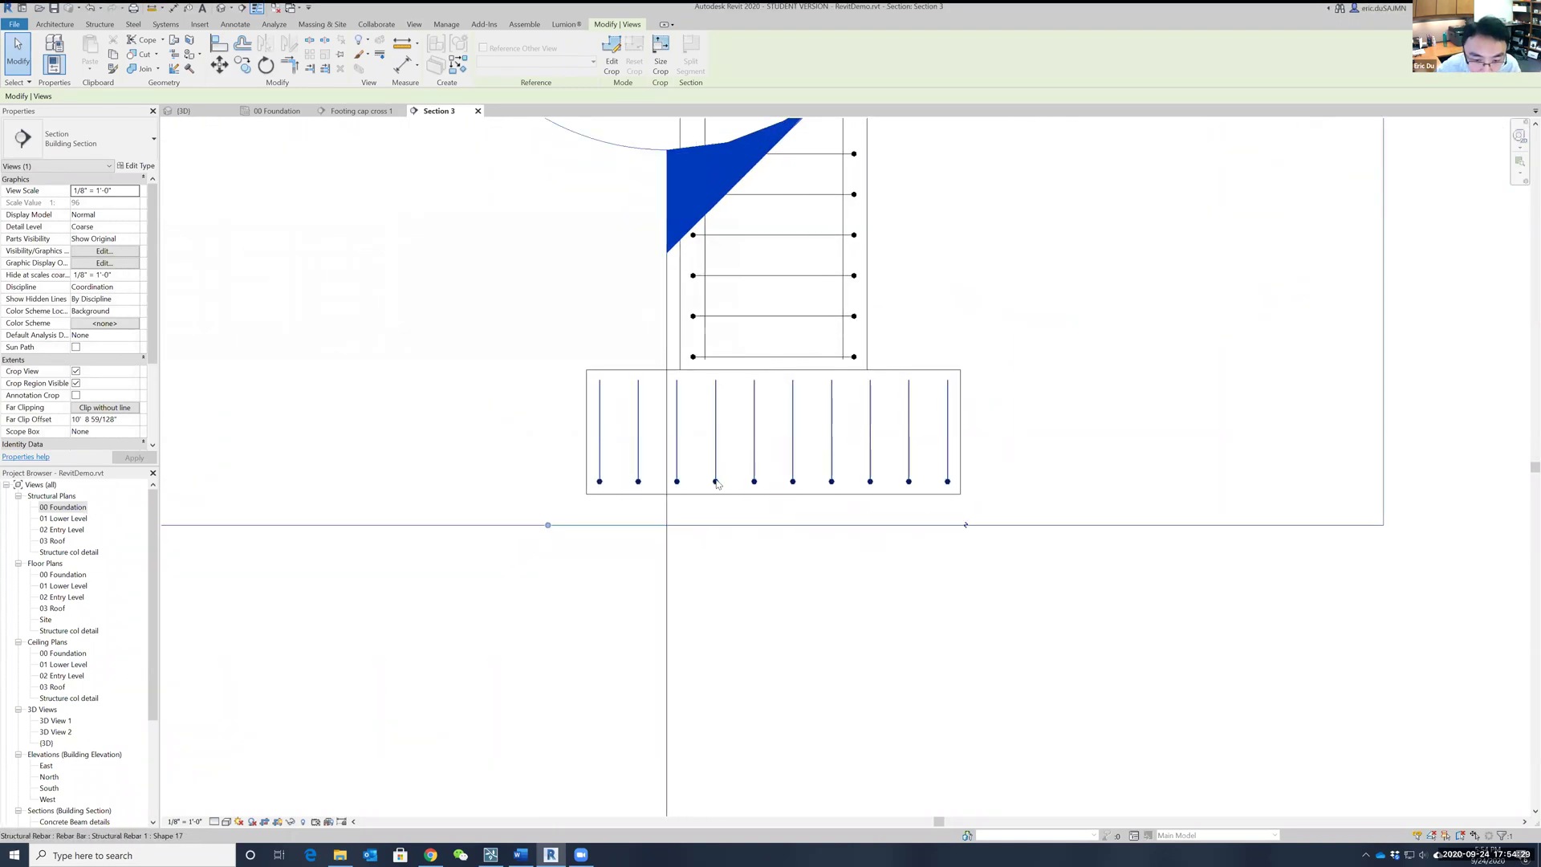
pyautogui.scroll(-4, 967, 474)
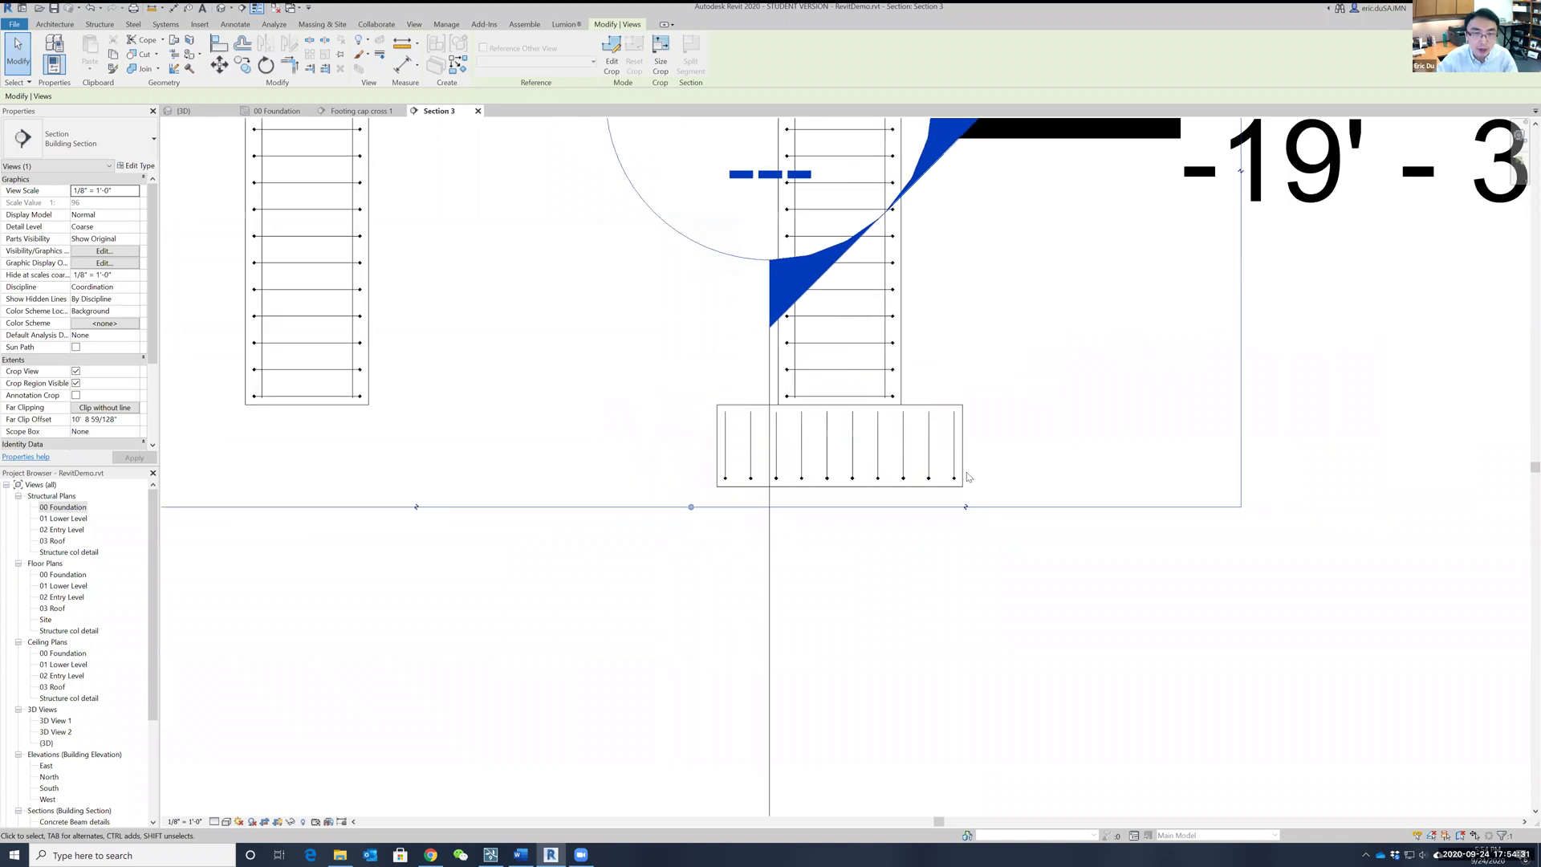
# Step: Set the new section view to 3/4" = 1'-0" scale, Wireframe visual style and Fine detail level
pyautogui.scroll(-5, 1231, 482)
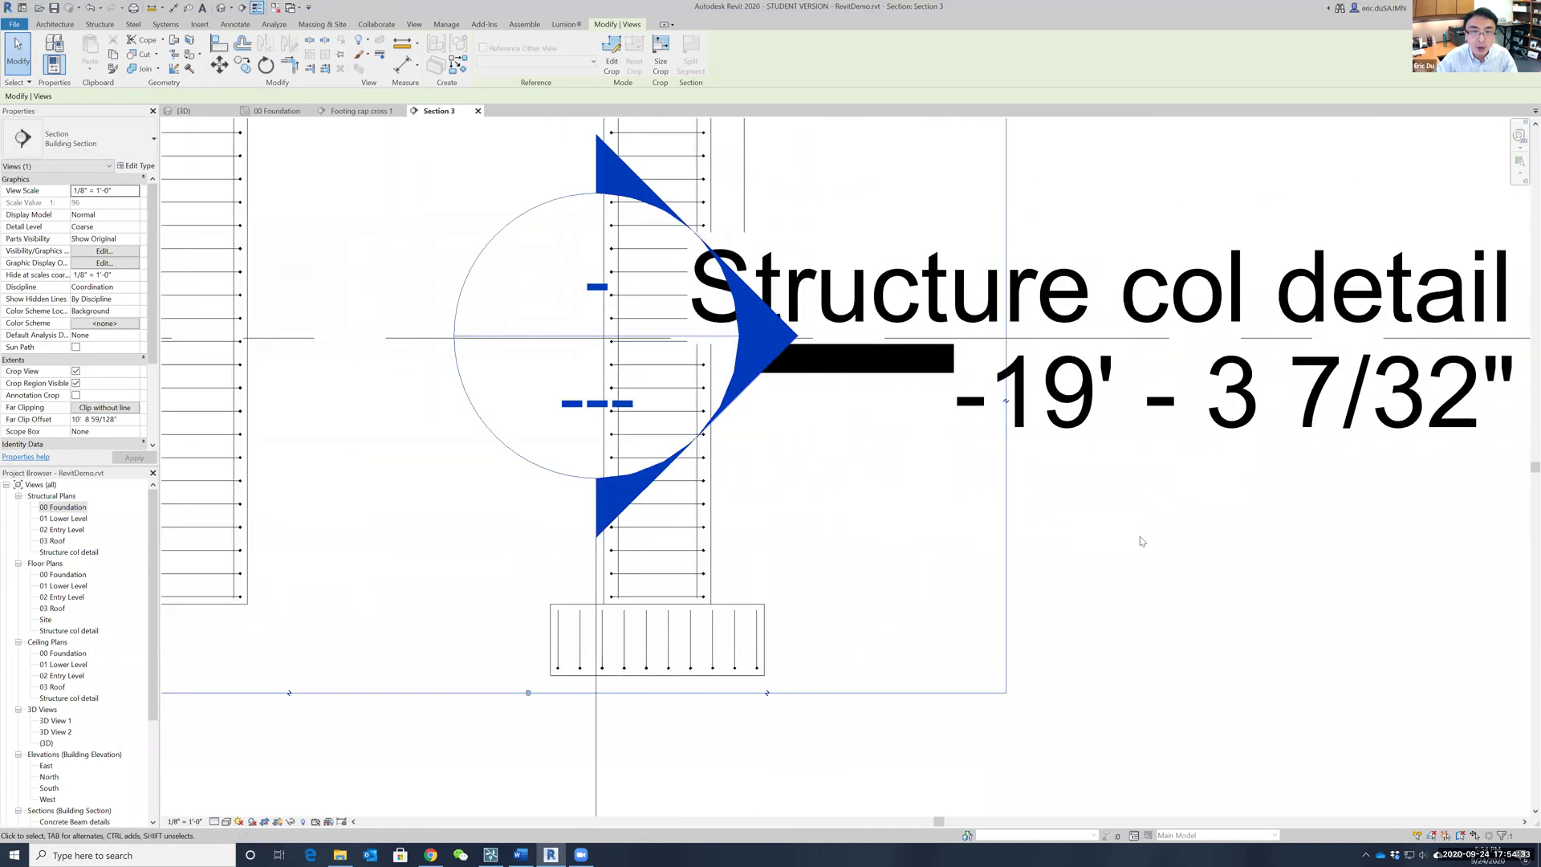
pyautogui.scroll(4, 1142, 541)
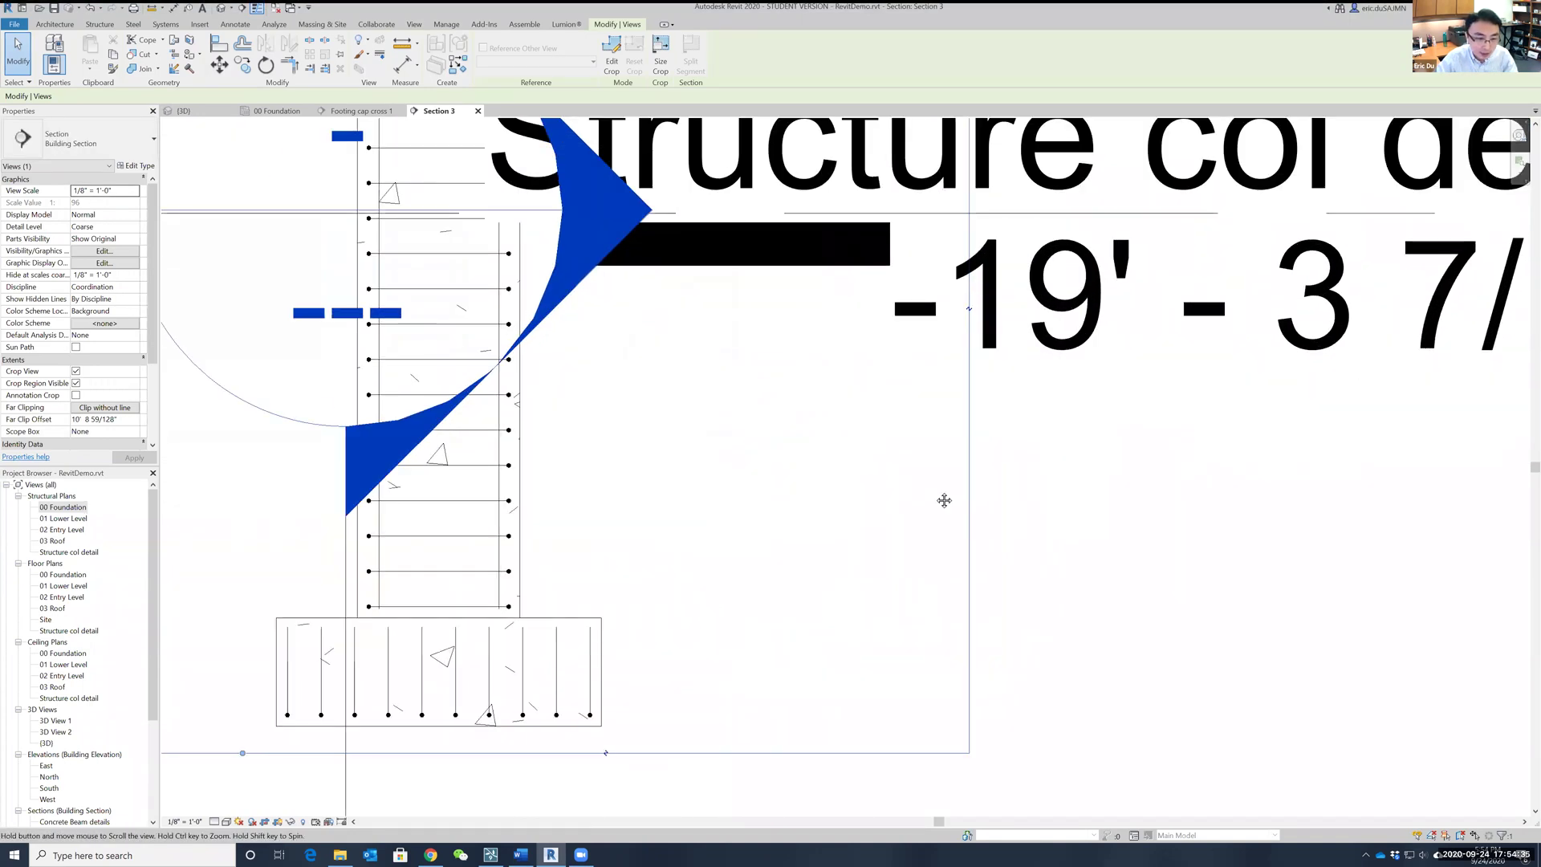
pyautogui.moveTo(943, 500); pyautogui.dragTo(1011, 405, button='middle')
pyautogui.scroll(2, 1011, 404)
pyautogui.moveTo(814, 530); pyautogui.dragTo(1092, 490, button='middle')
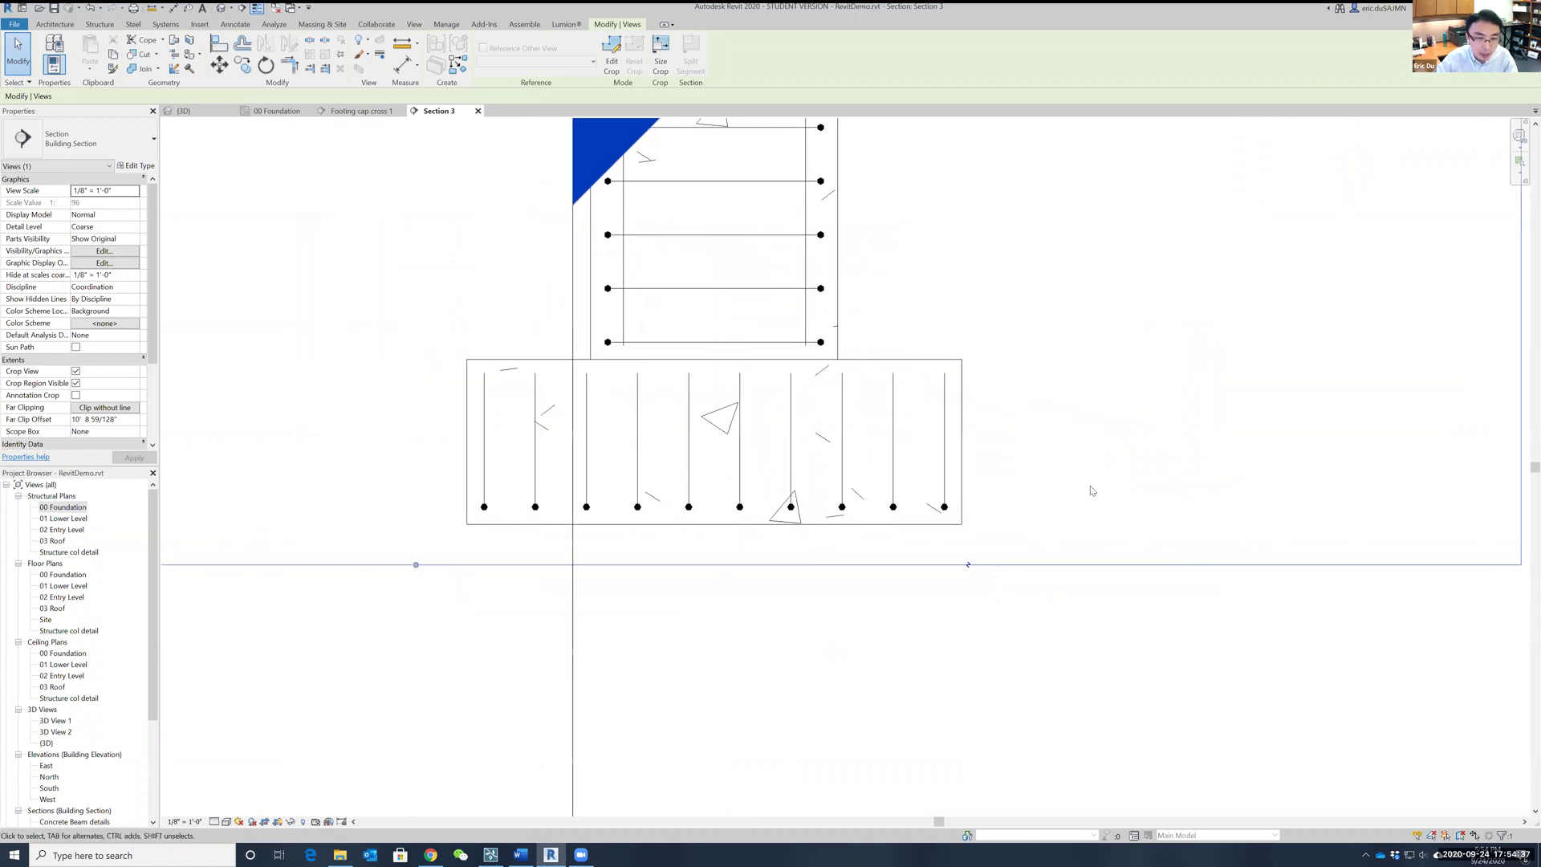
pyautogui.click(185, 821)
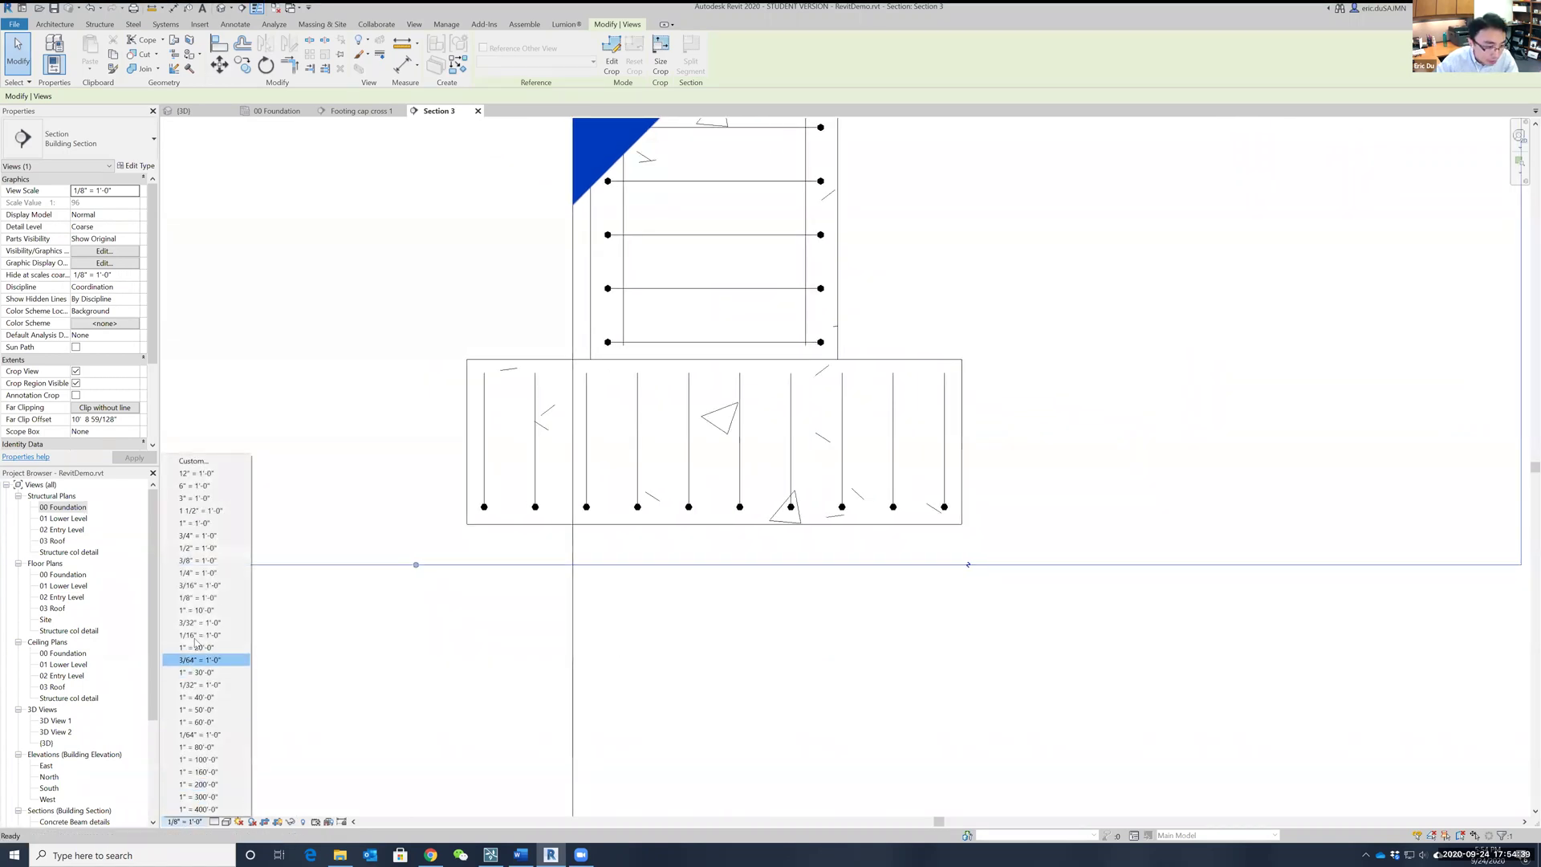
pyautogui.click(197, 535)
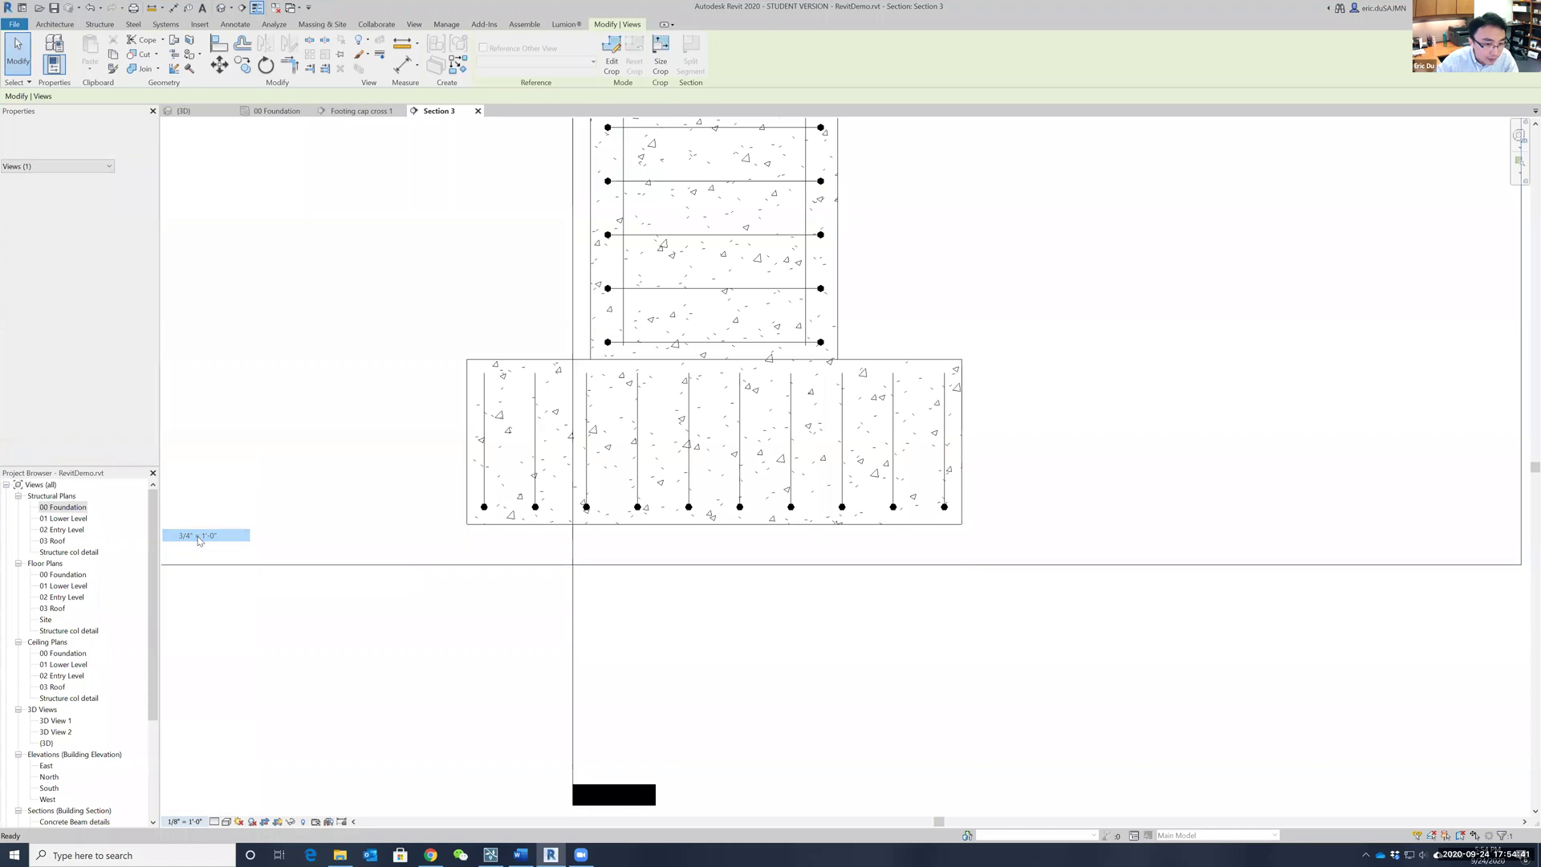
pyautogui.click(227, 822)
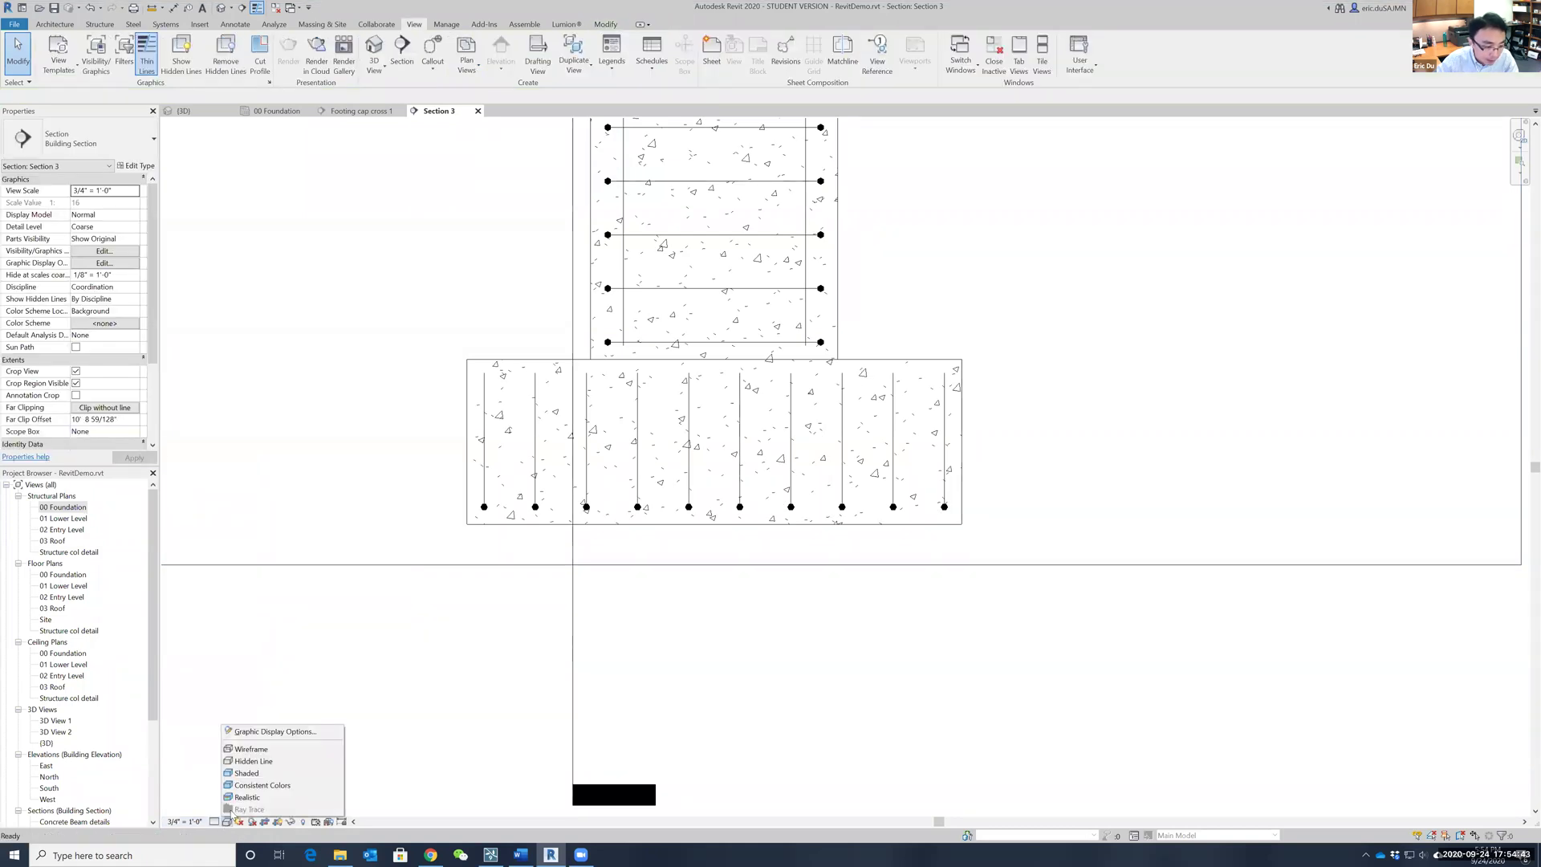
pyautogui.click(242, 750)
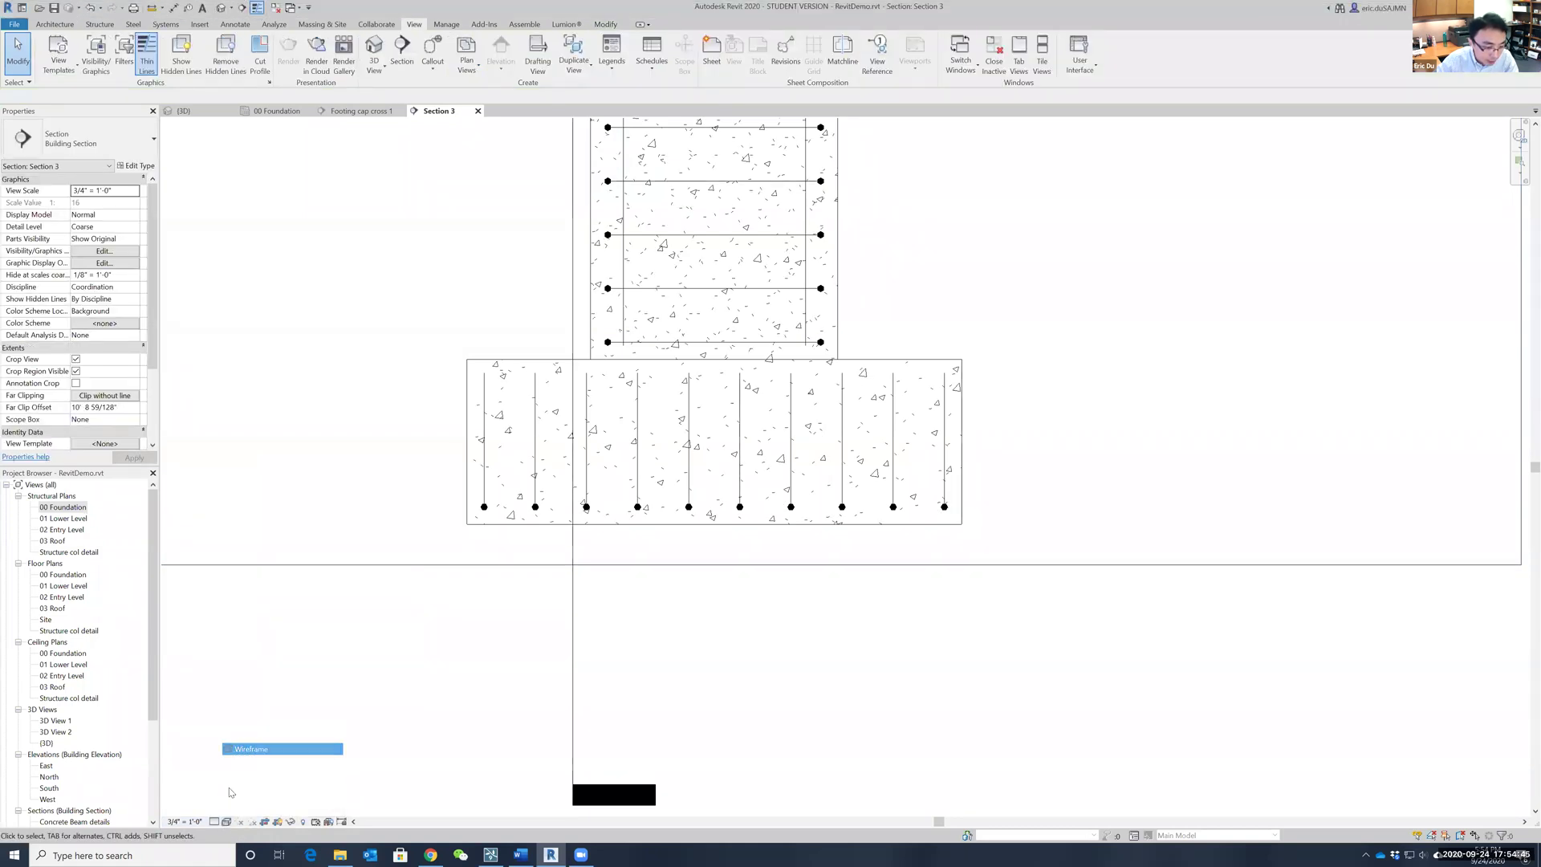
pyautogui.click(216, 822)
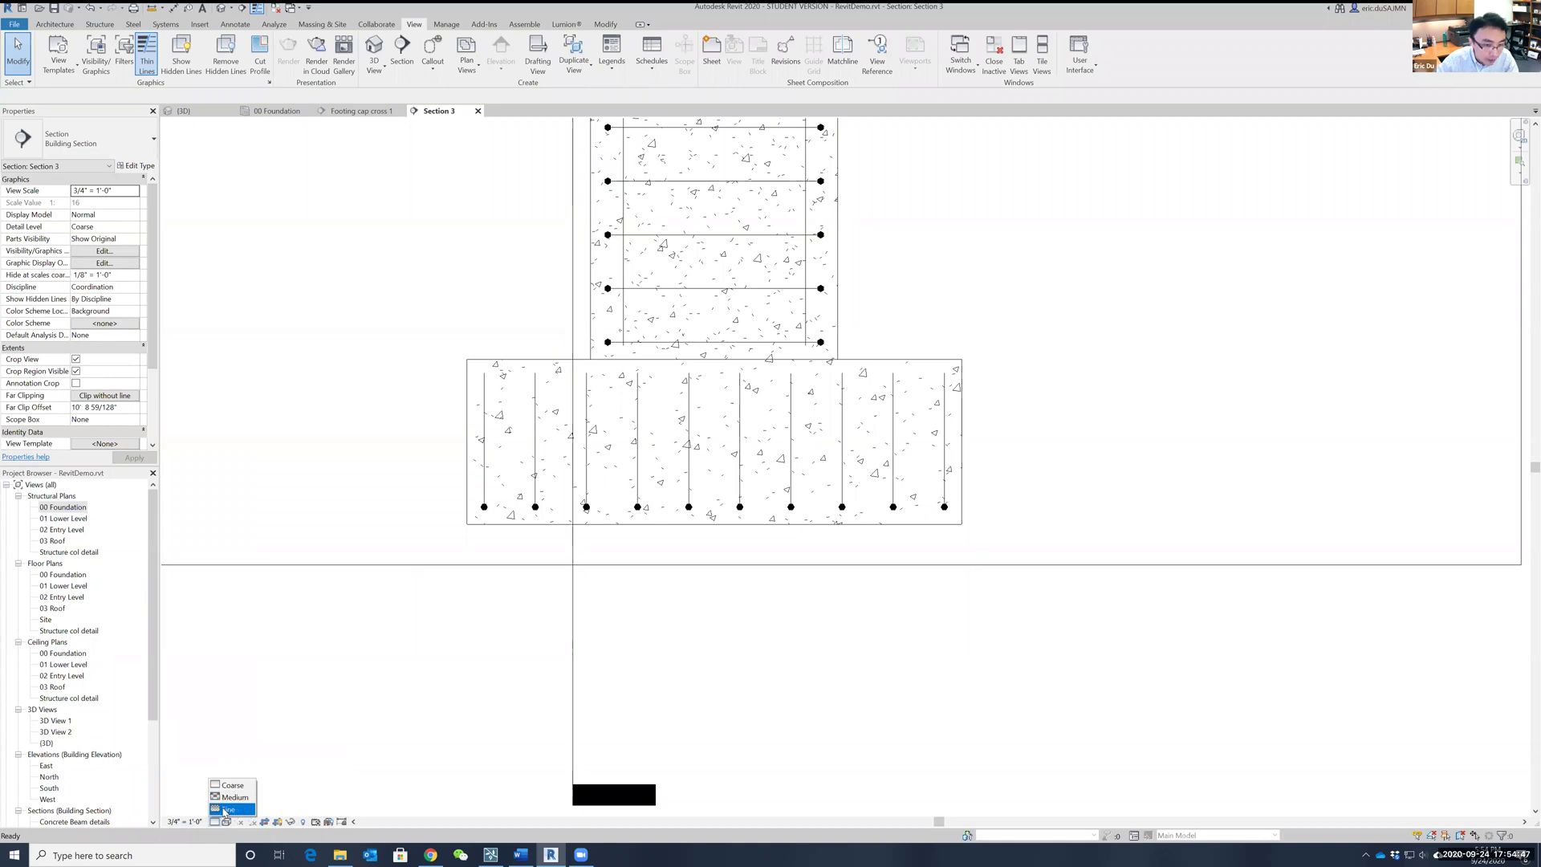
pyautogui.click(227, 809)
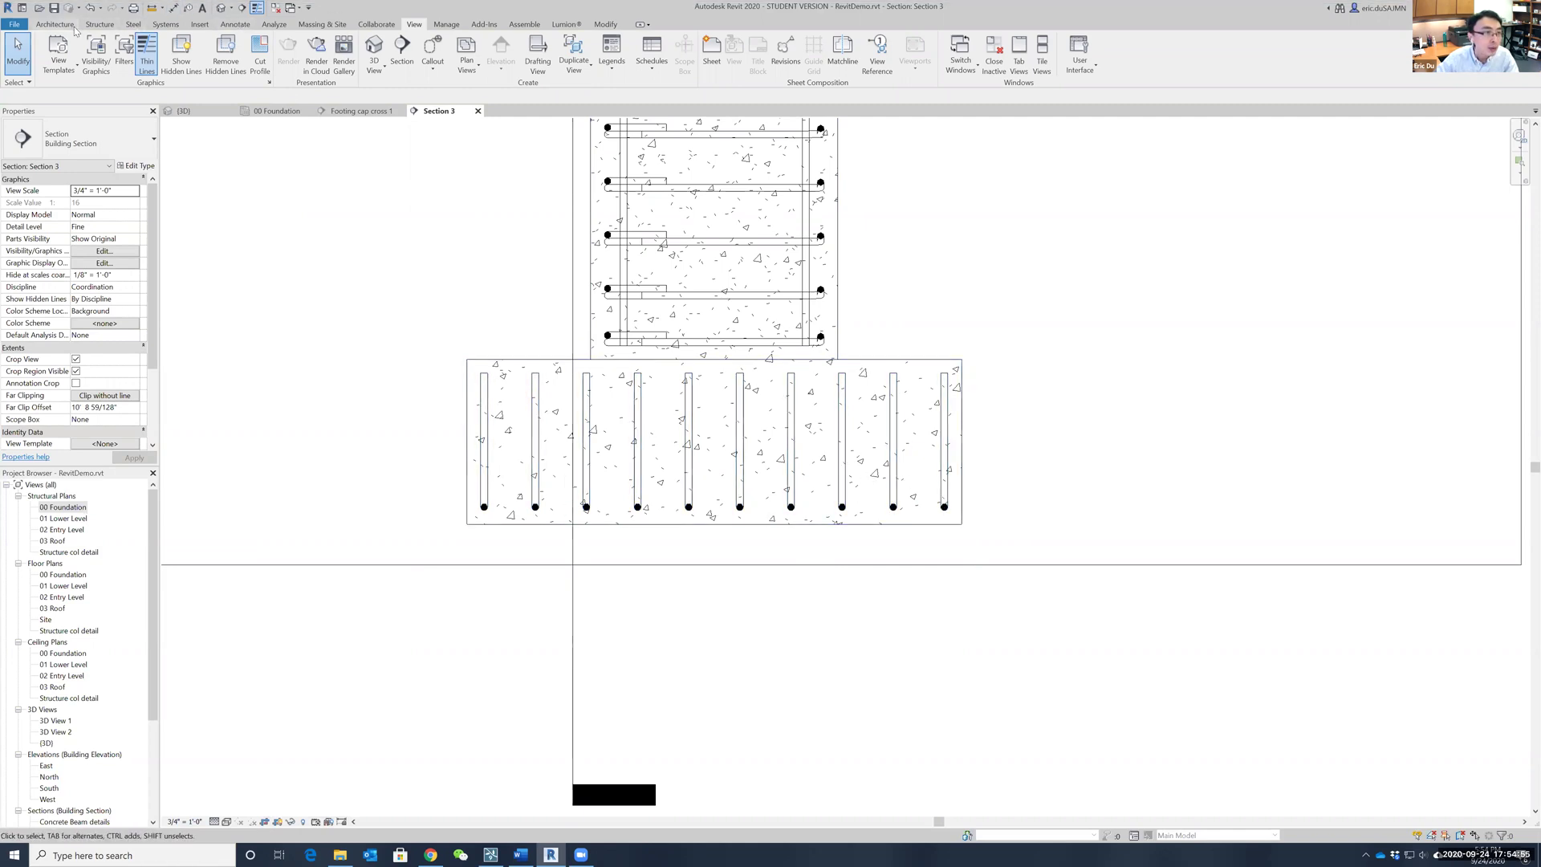
# Step: Place a Rebar Shape 17 bar in the pile cap in Section 3, parallel to the work plane
pyautogui.click(113, 25)
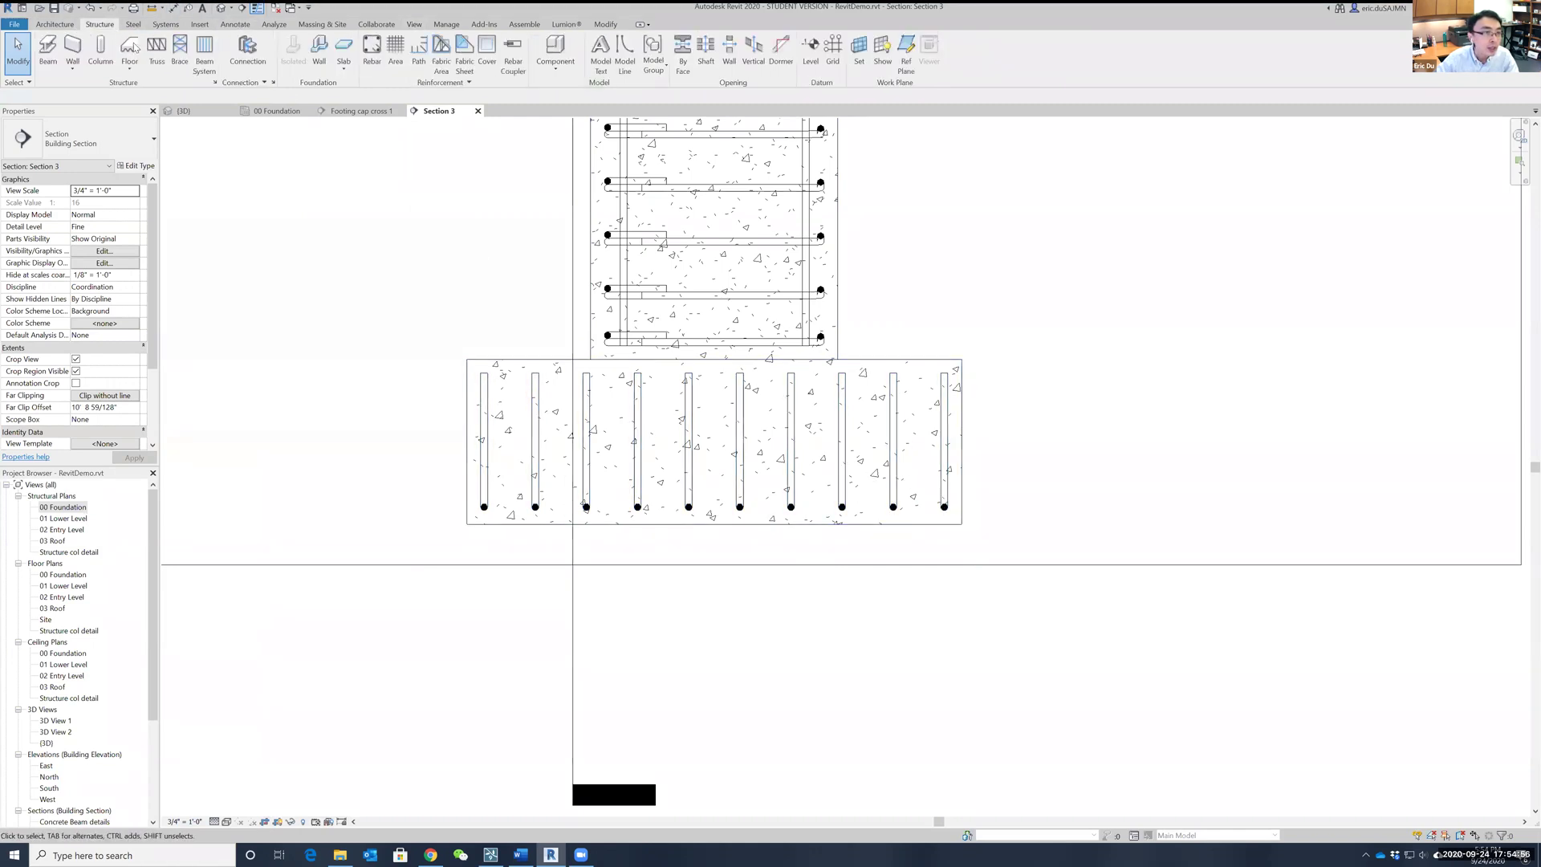
pyautogui.click(373, 53)
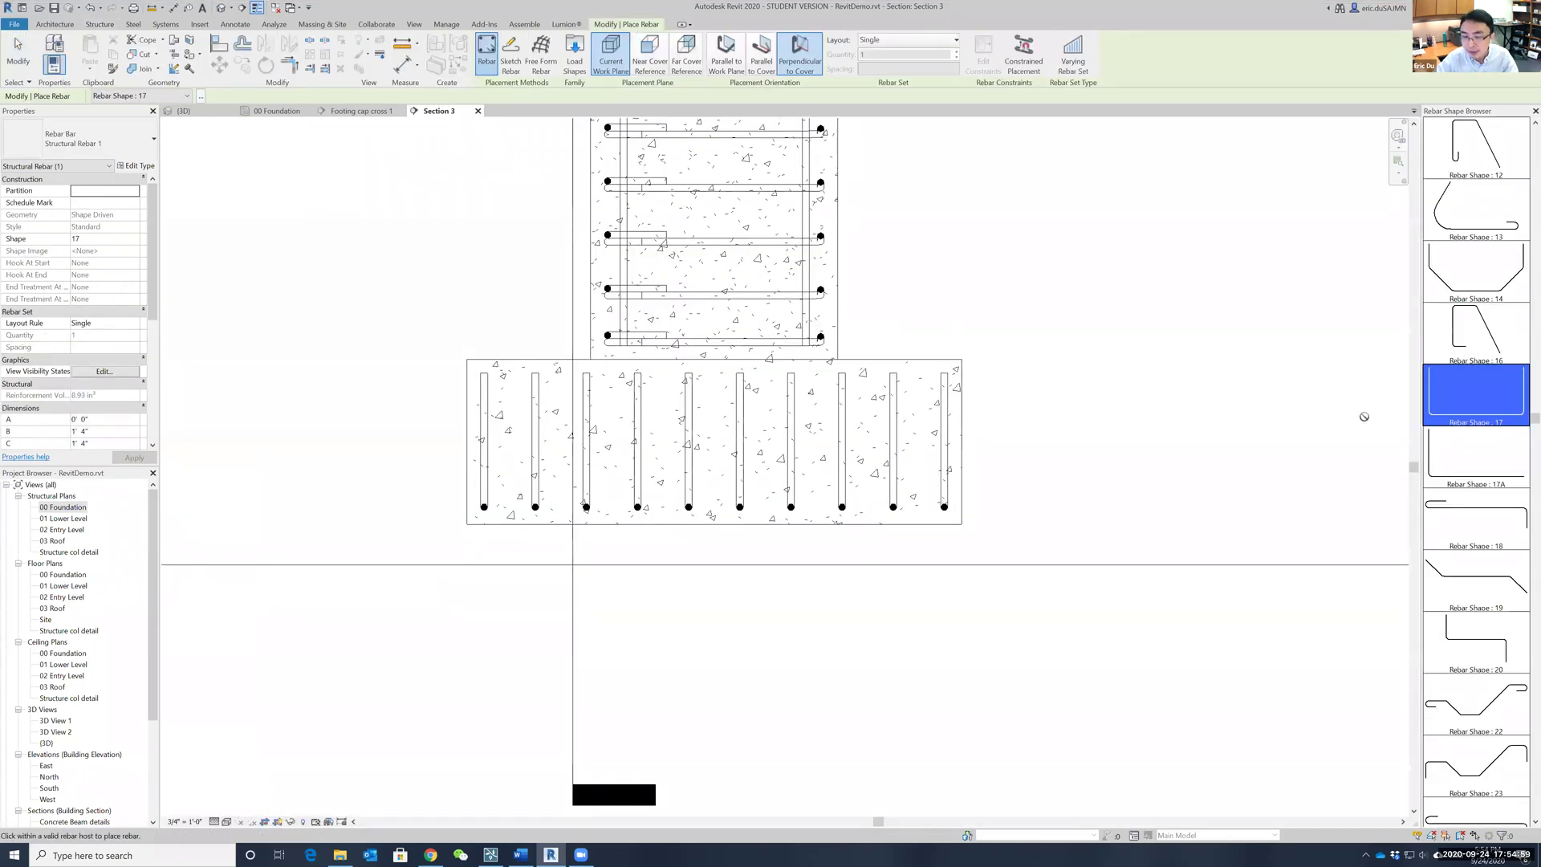
pyautogui.click(805, 53)
pyautogui.click(762, 51)
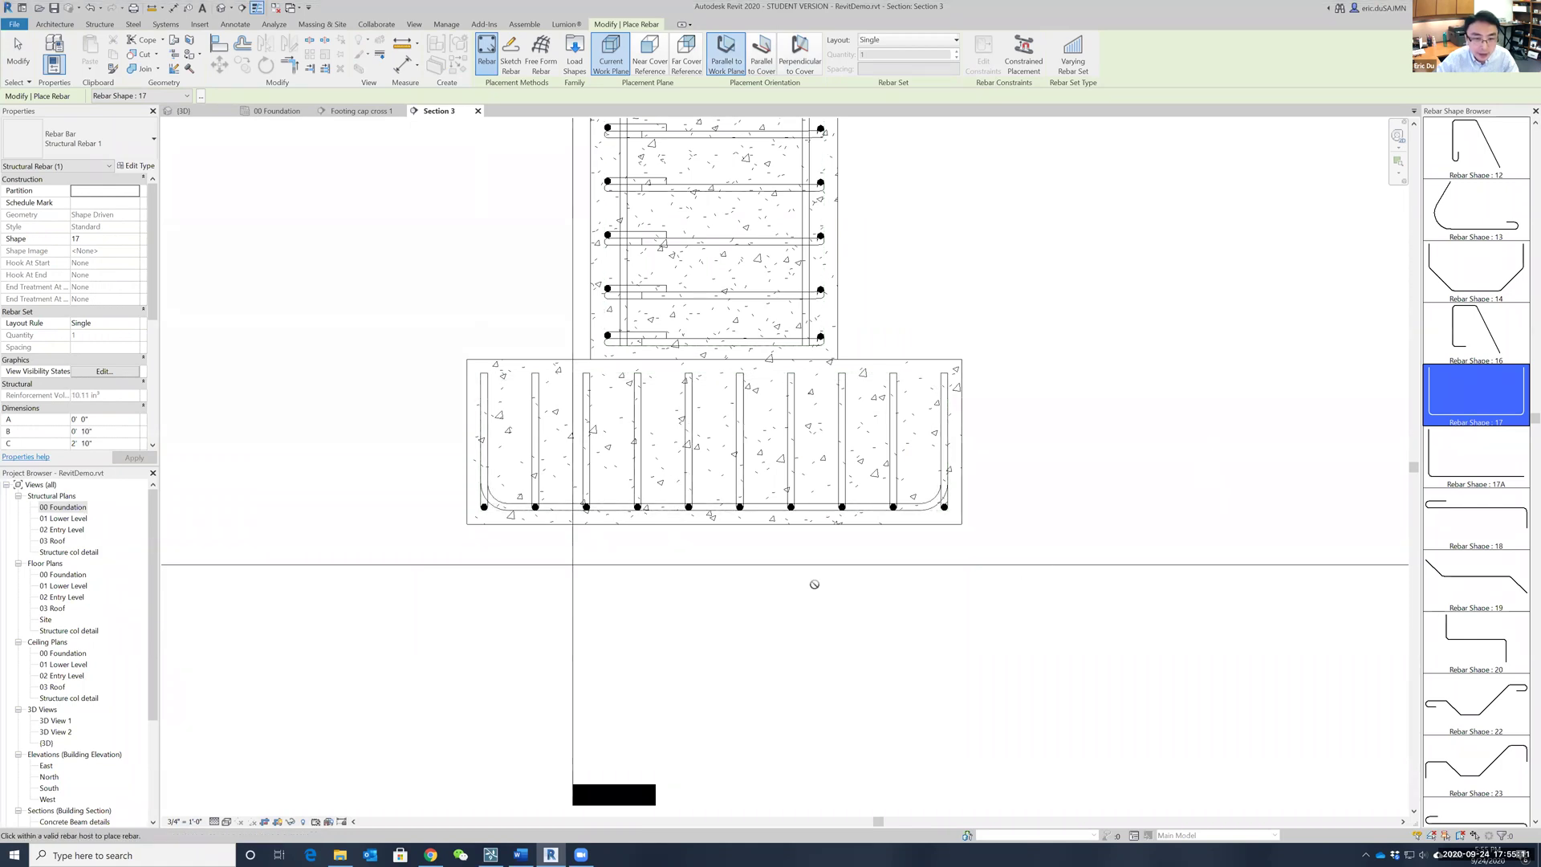
pyautogui.click(949, 40)
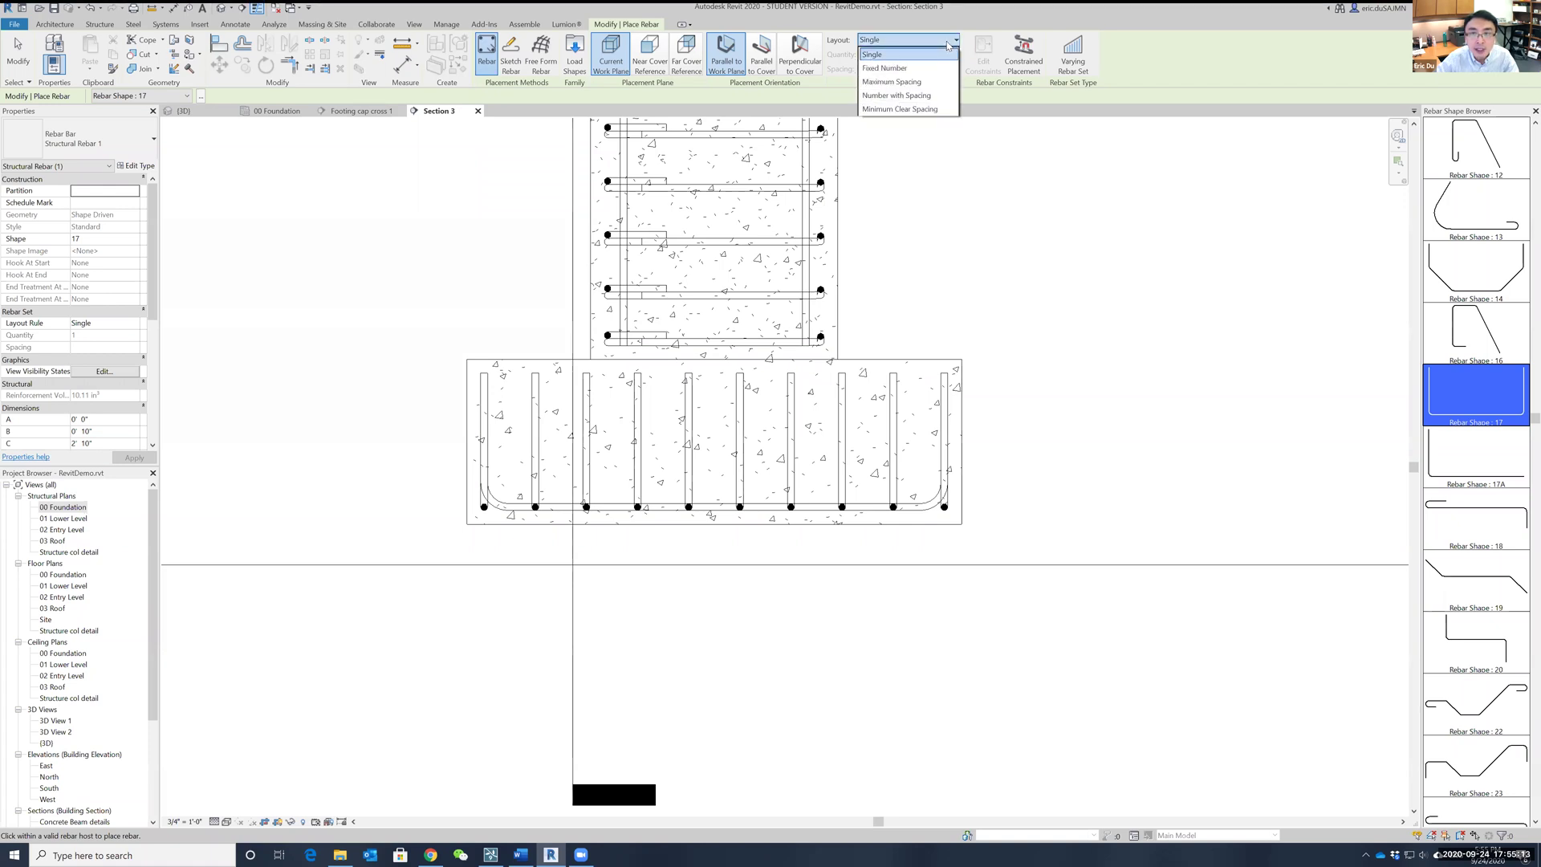
pyautogui.click(905, 82)
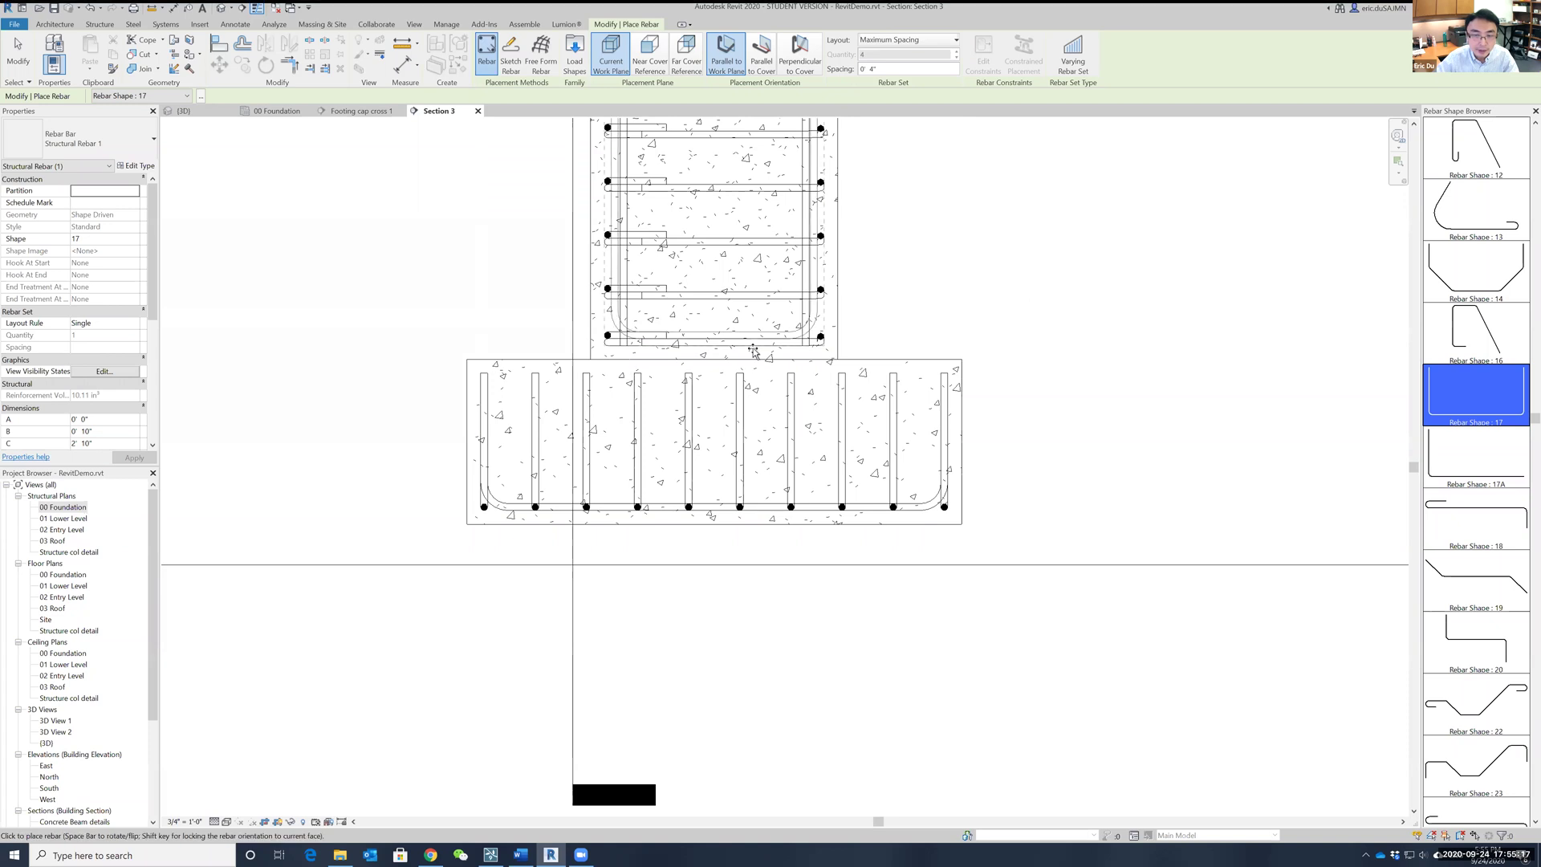
pyautogui.press('Escape')
pyautogui.press('Escape')
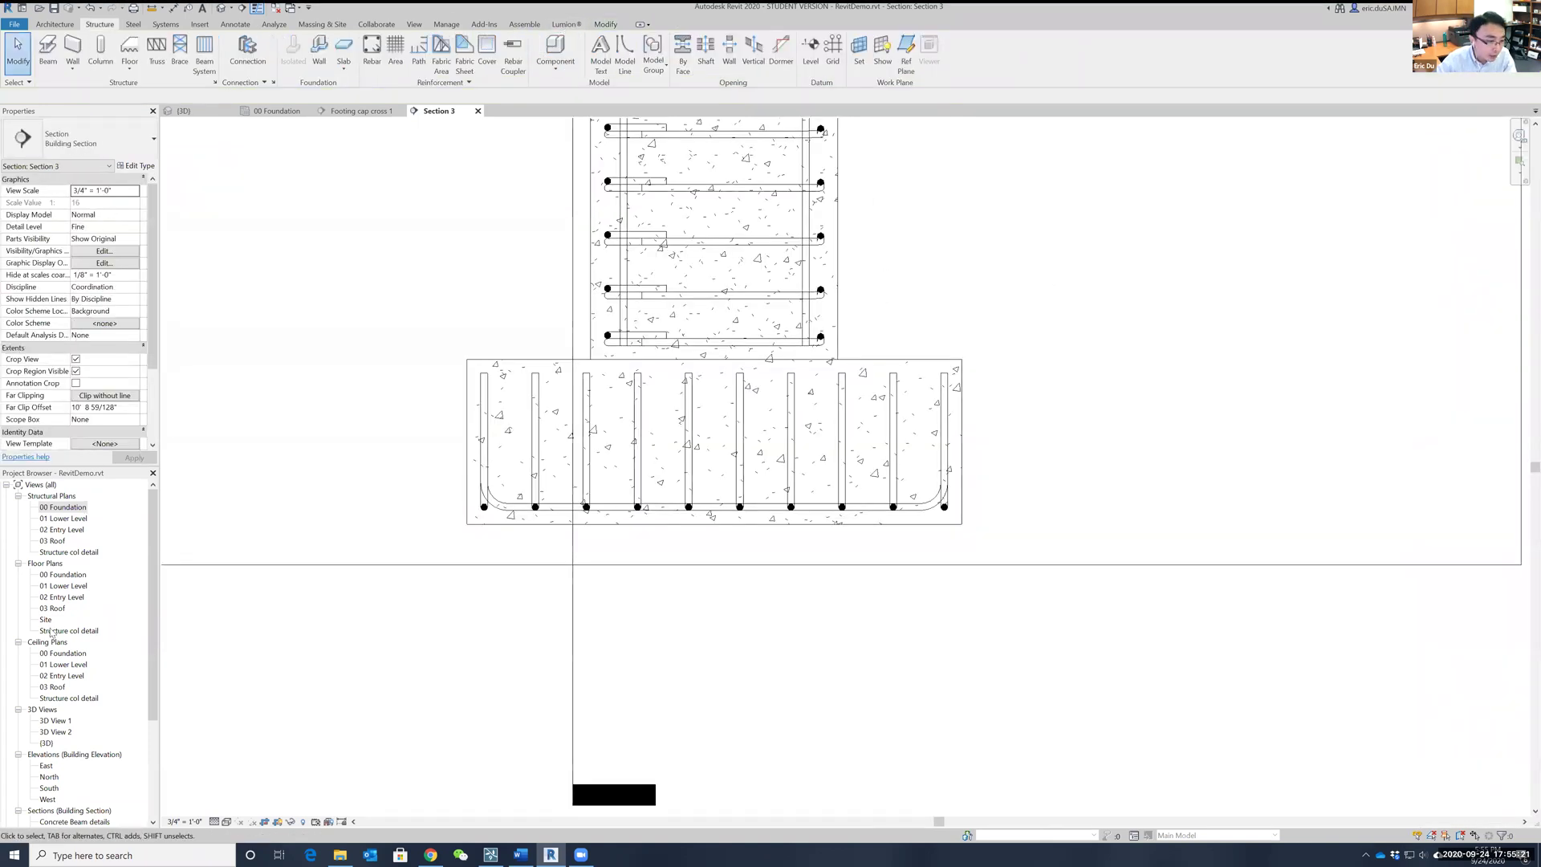
# Step: In the {3D} view, change the newly placed single U-bar to a Maximum Spacing layout at 0' 4"
pyautogui.doubleClick(48, 743)
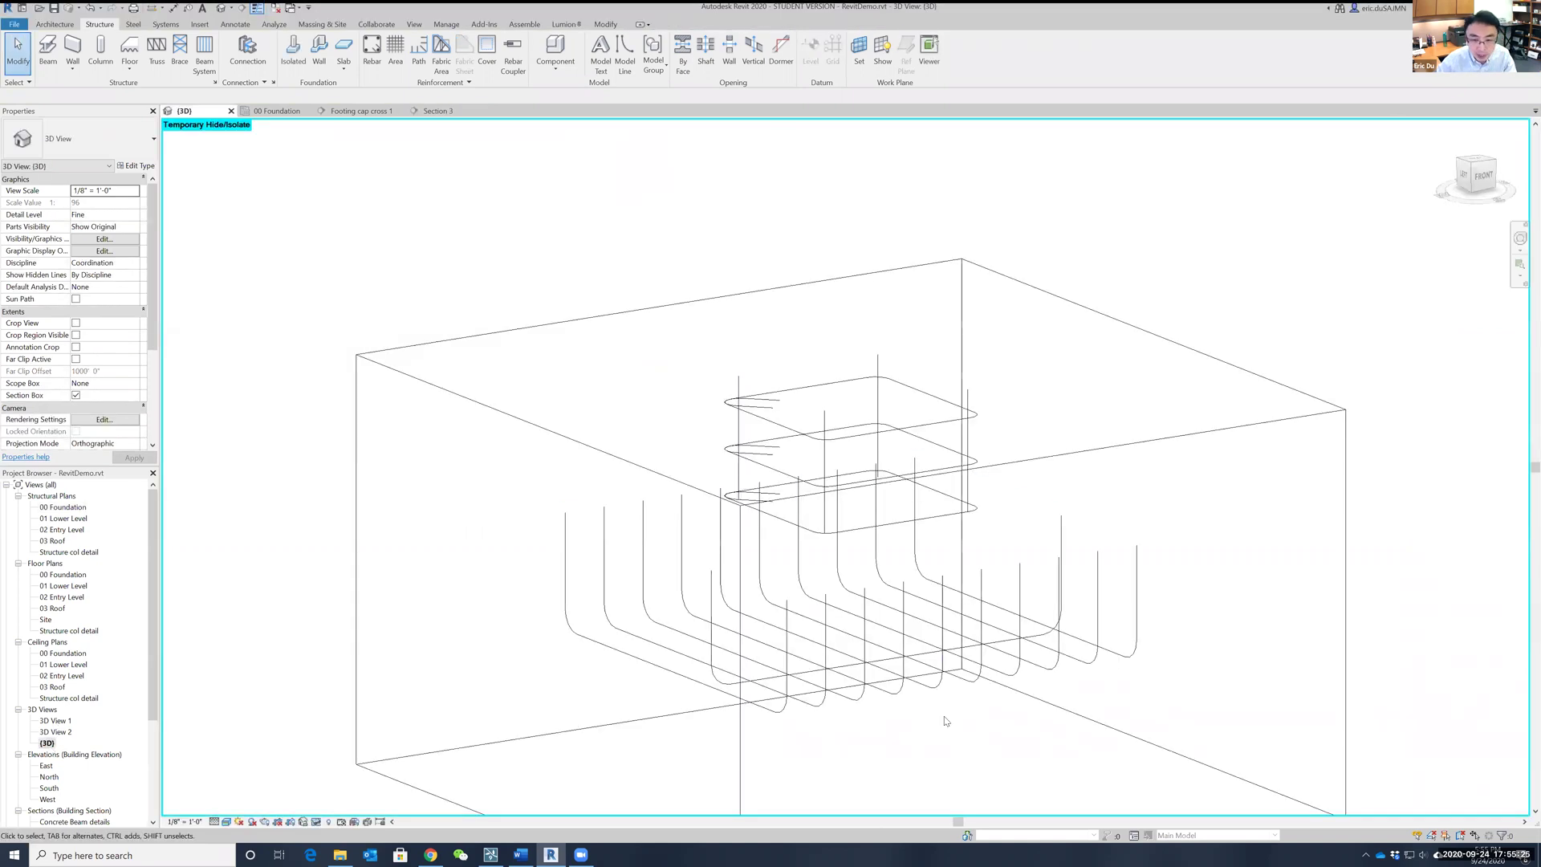
pyautogui.click(1035, 640)
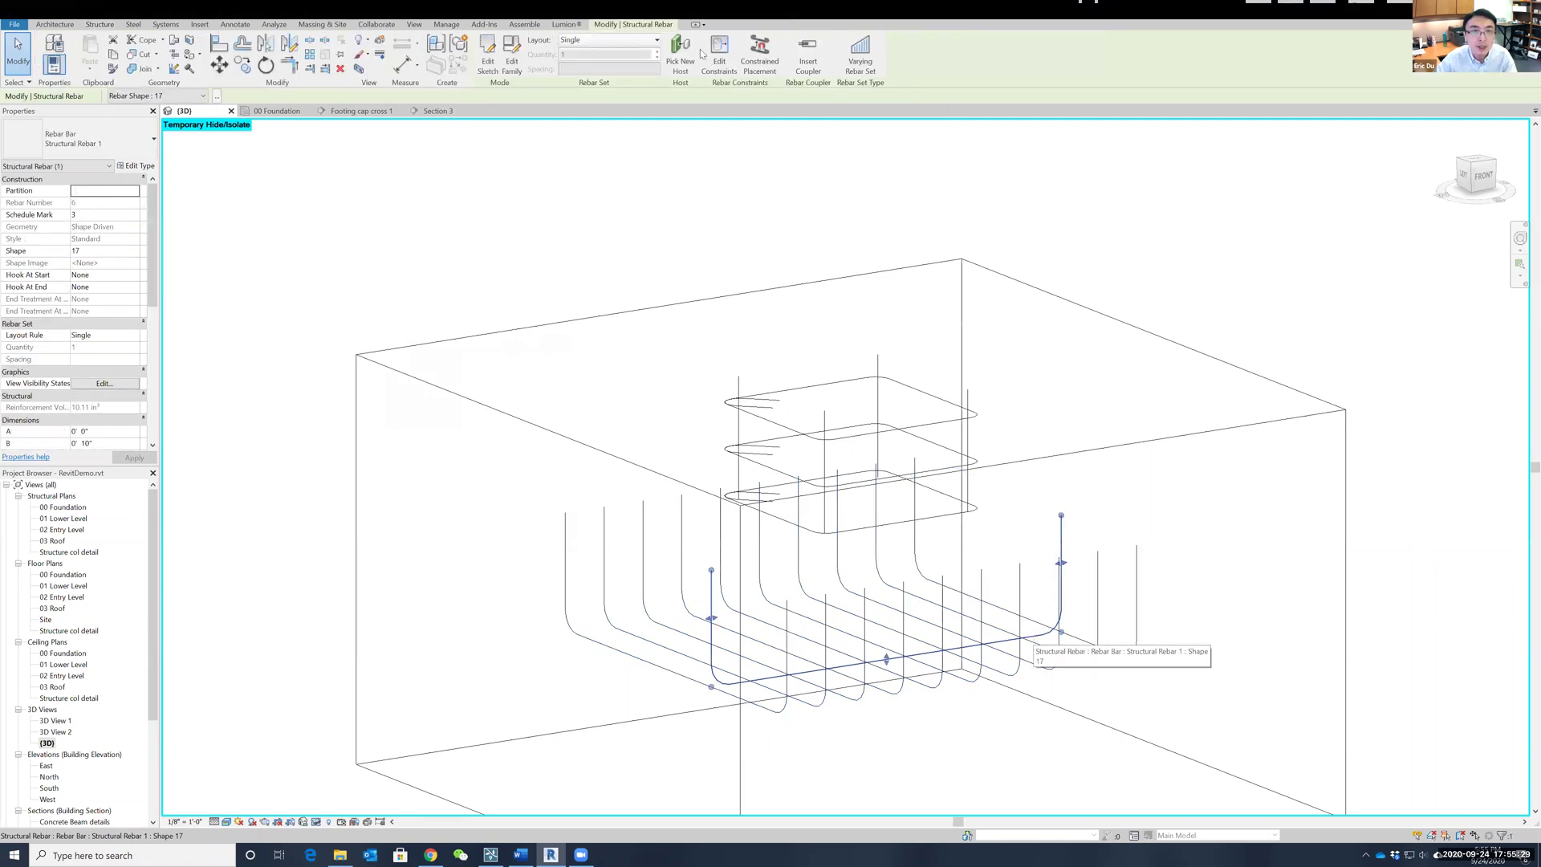
pyautogui.click(638, 40)
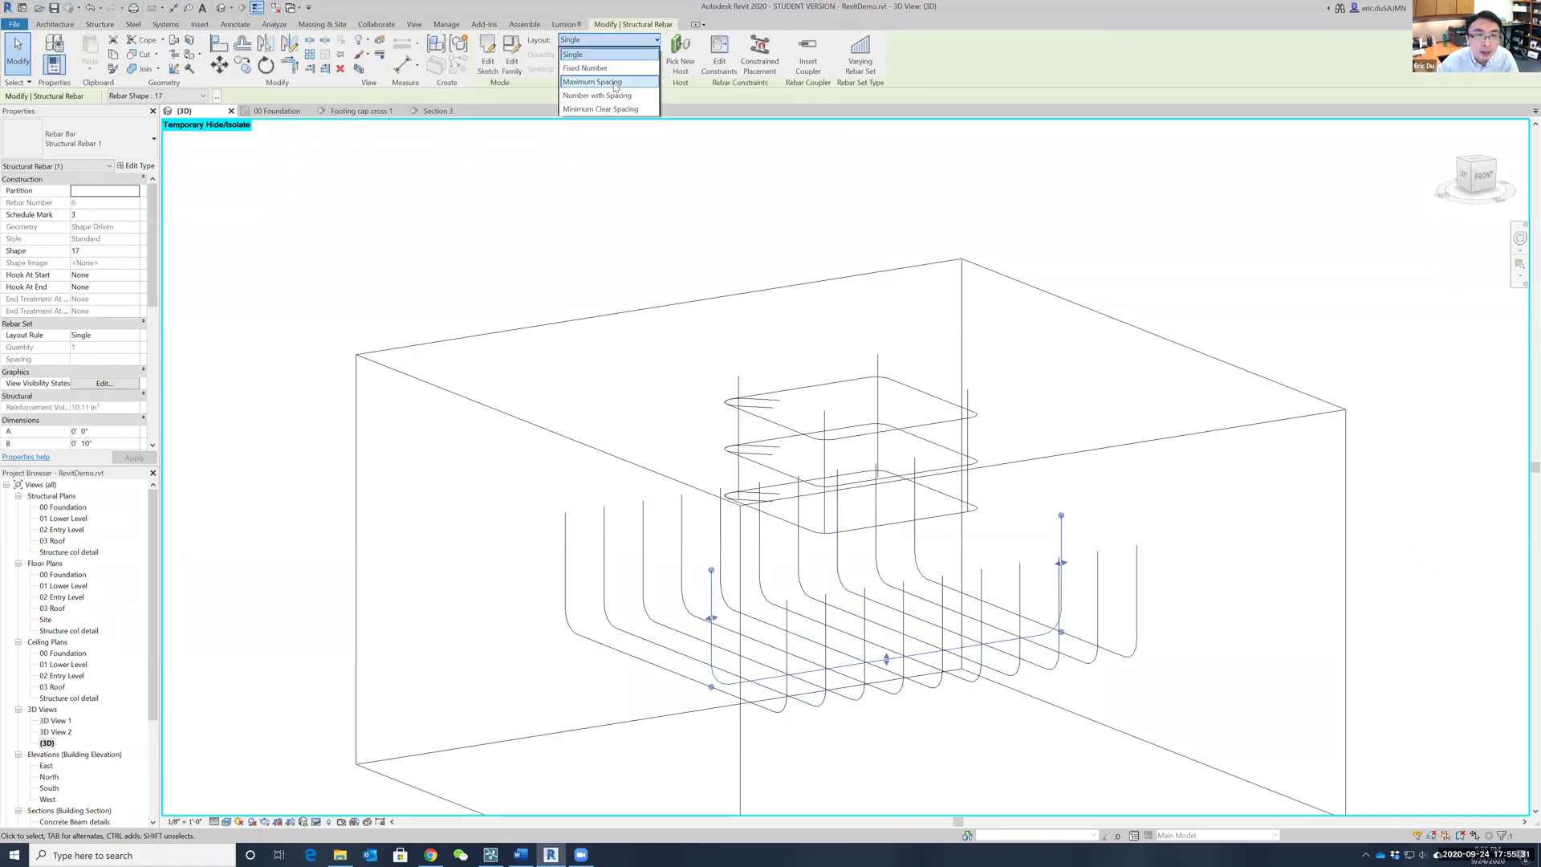
pyautogui.click(592, 63)
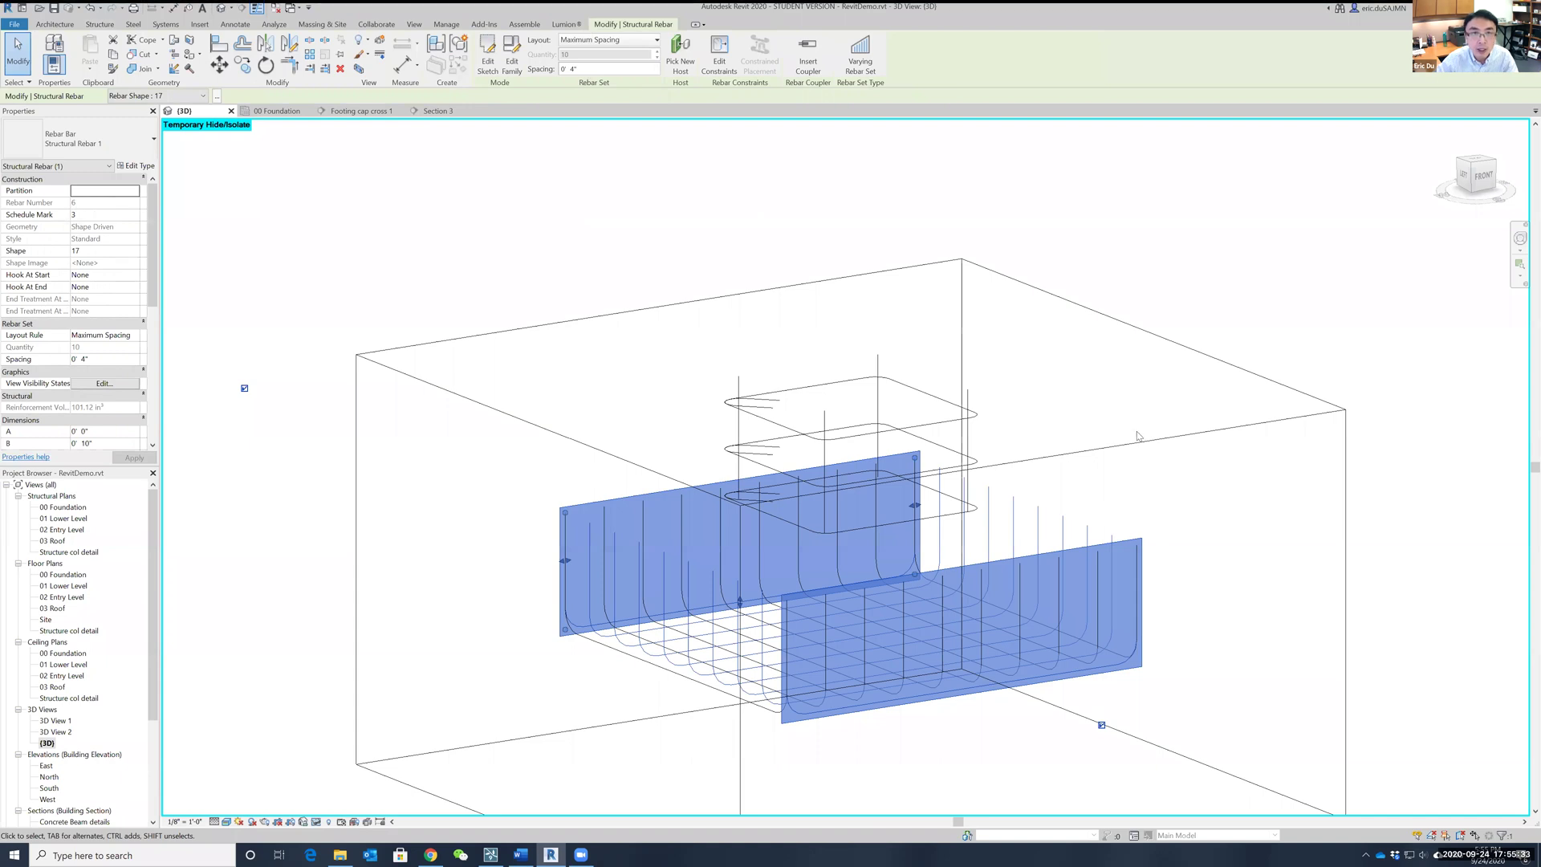
pyautogui.press('Return')
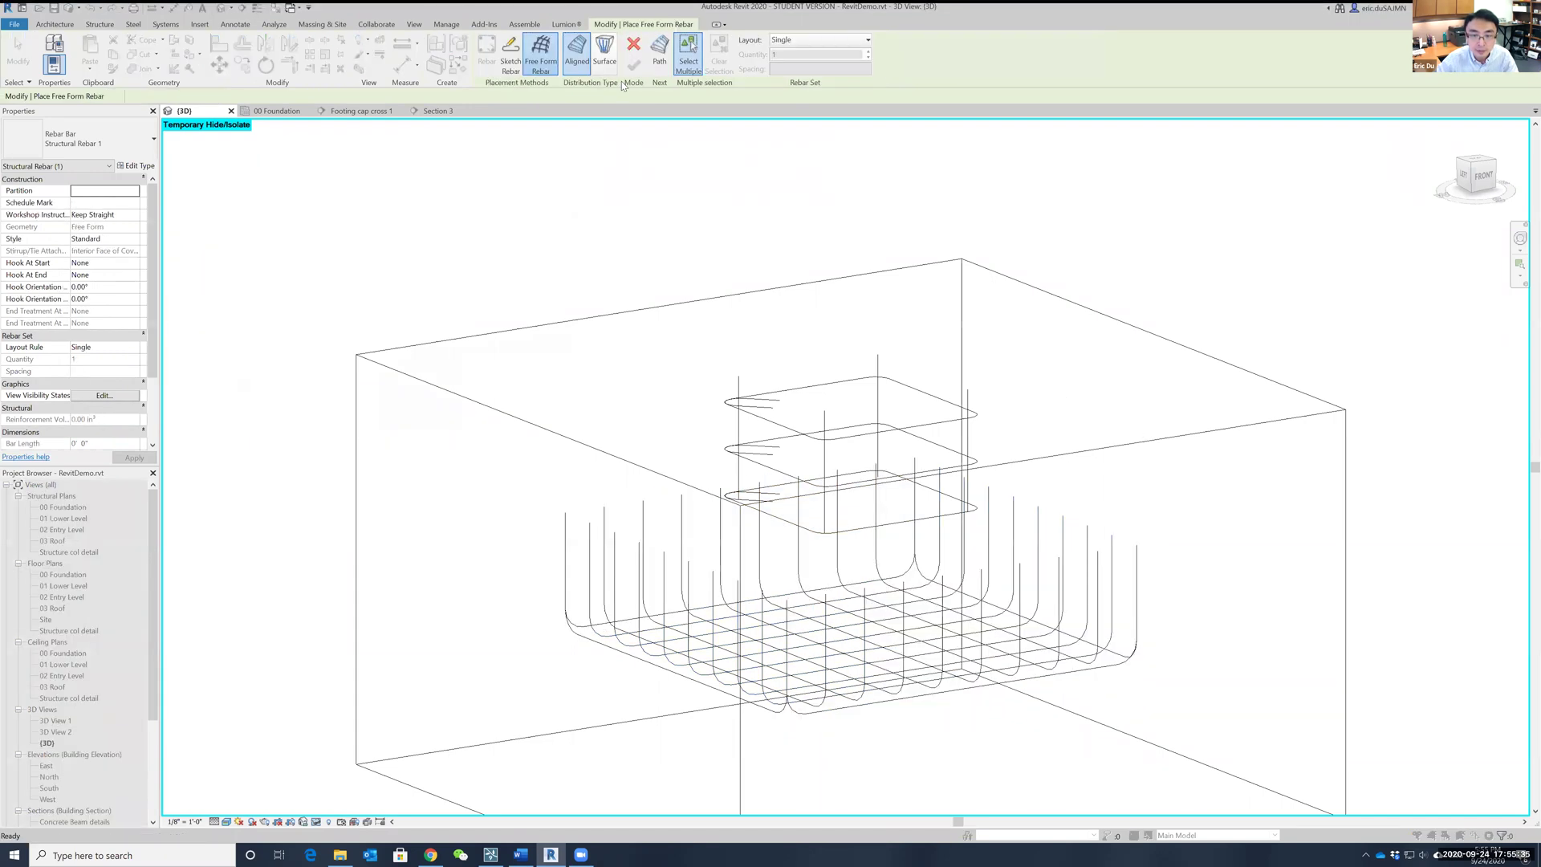
pyautogui.keyDown('shift'); pyautogui.moveTo(500, 616); pyautogui.dragTo(610, 643, button='middle'); pyautogui.keyUp('shift')
pyautogui.scroll(2, 560, 648)
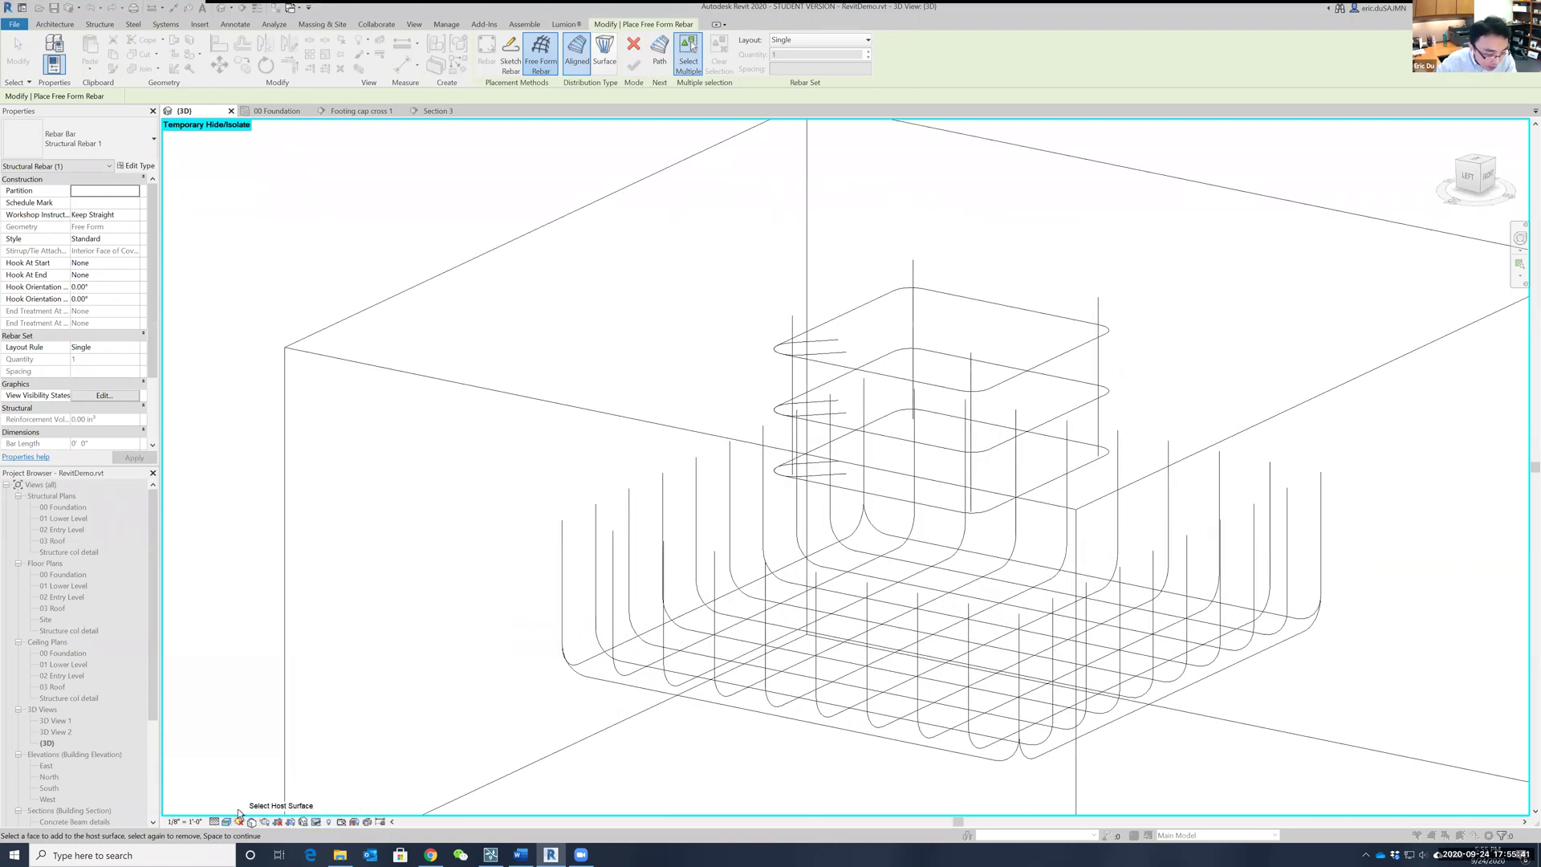
# Step: Set the 3D view's scale to 3/4" = 1'-0" and leave free form rebar placement
pyautogui.click(184, 822)
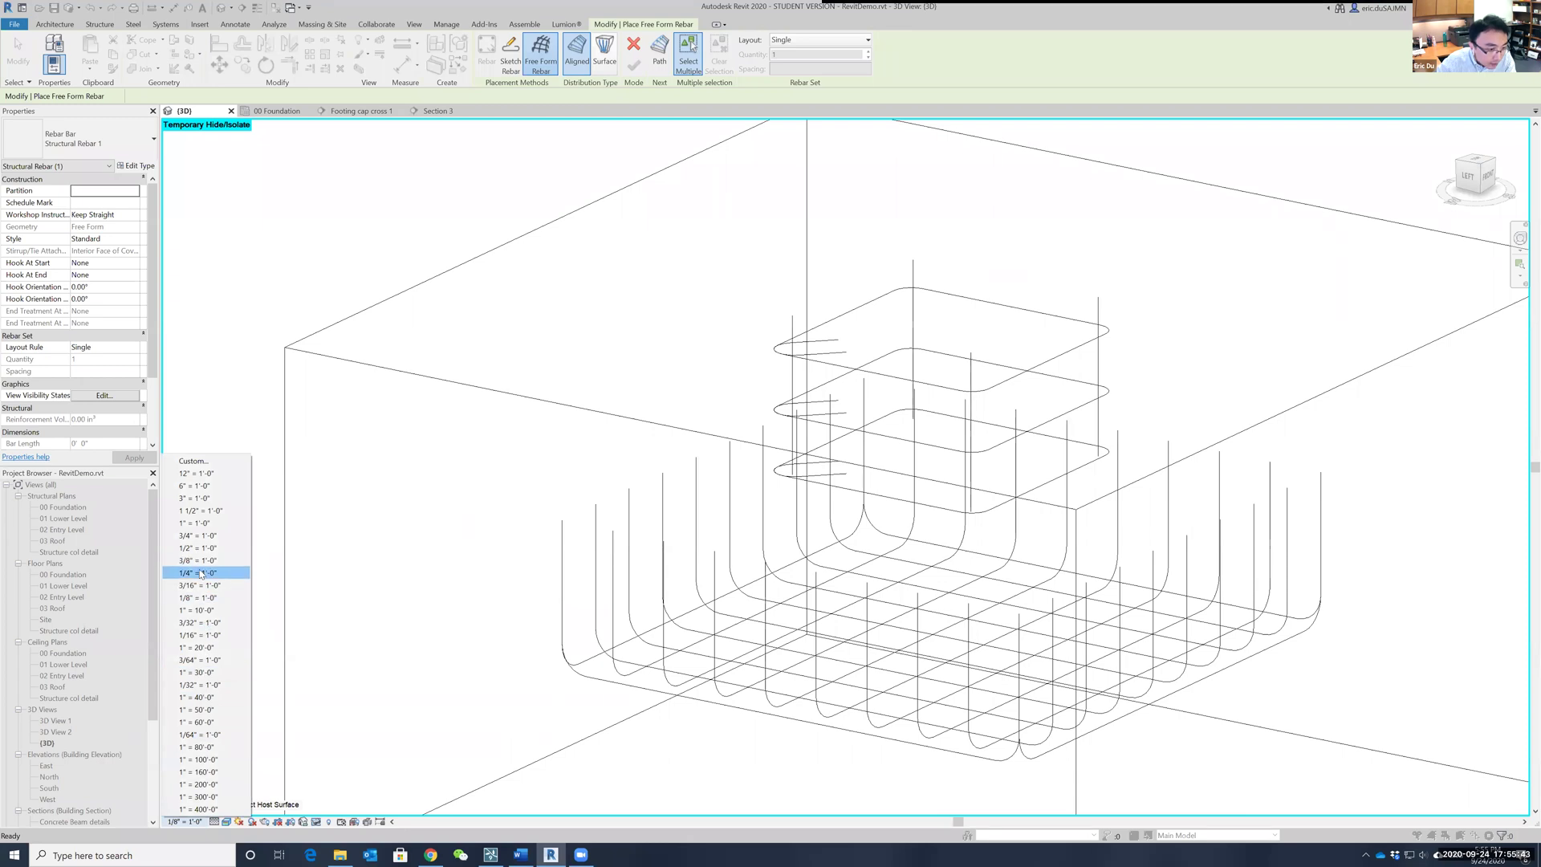
pyautogui.click(197, 536)
pyautogui.click(214, 822)
pyautogui.click(228, 798)
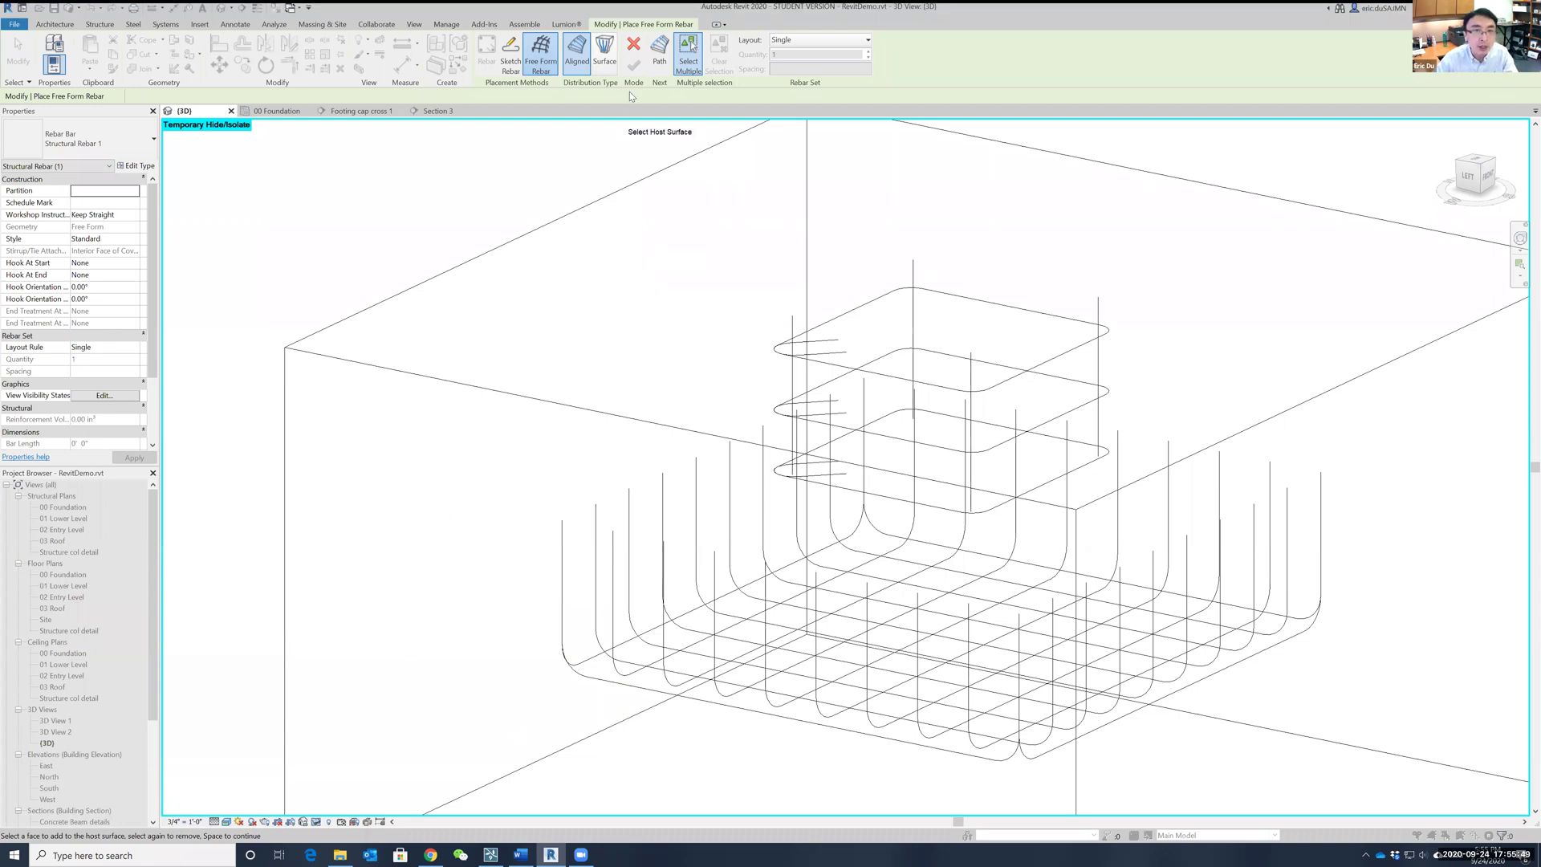
pyautogui.press('Escape')
# Step: Open the Footing cap cross 1 section and set it to Fine detail level and Wireframe visual style
pyautogui.scroll(-3, 67, 752)
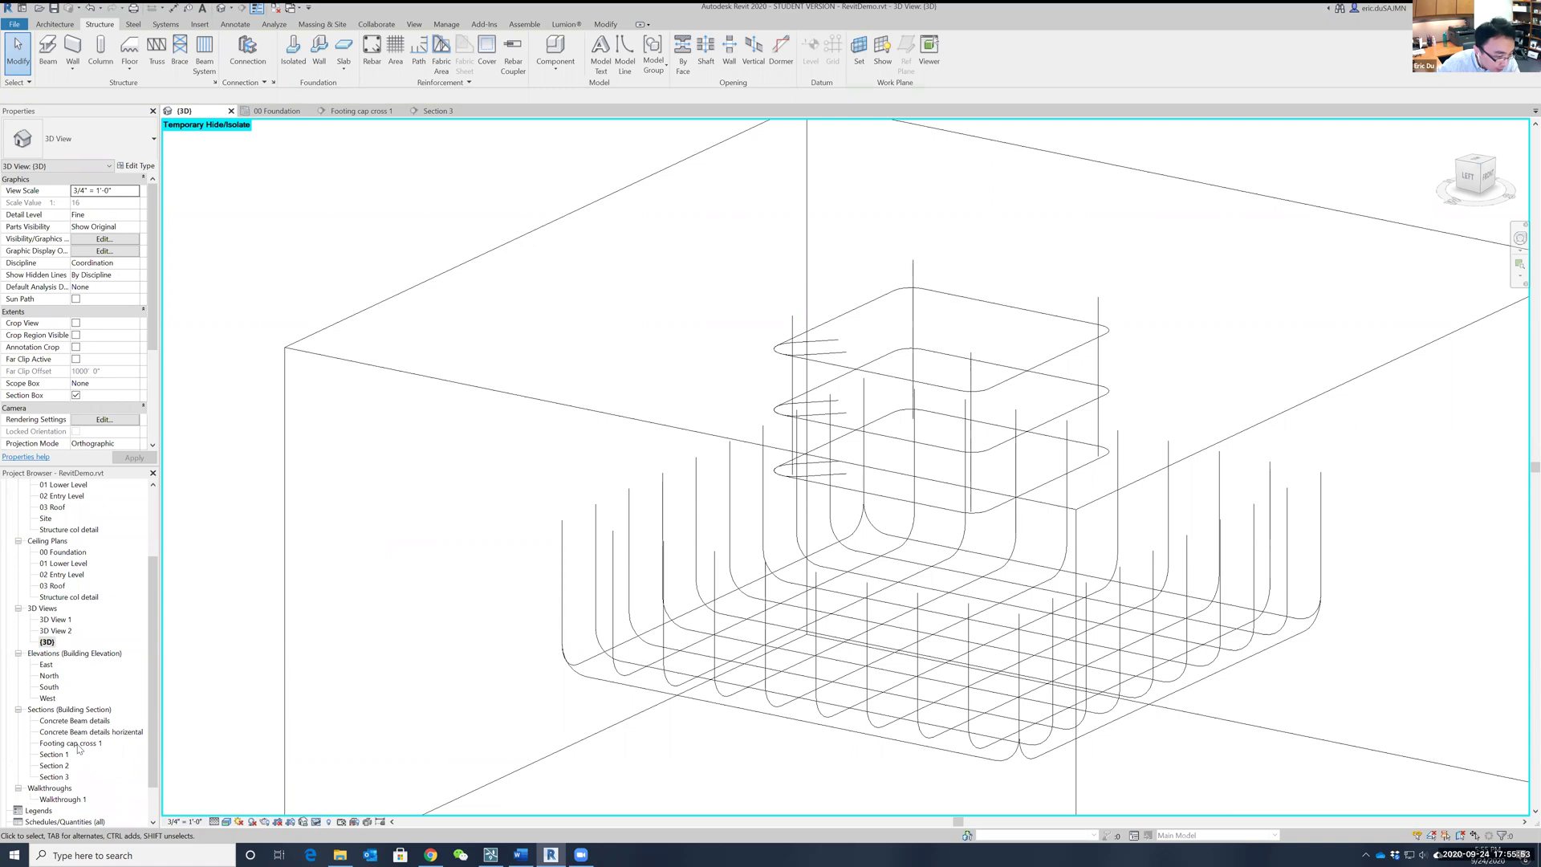
pyautogui.doubleClick(73, 743)
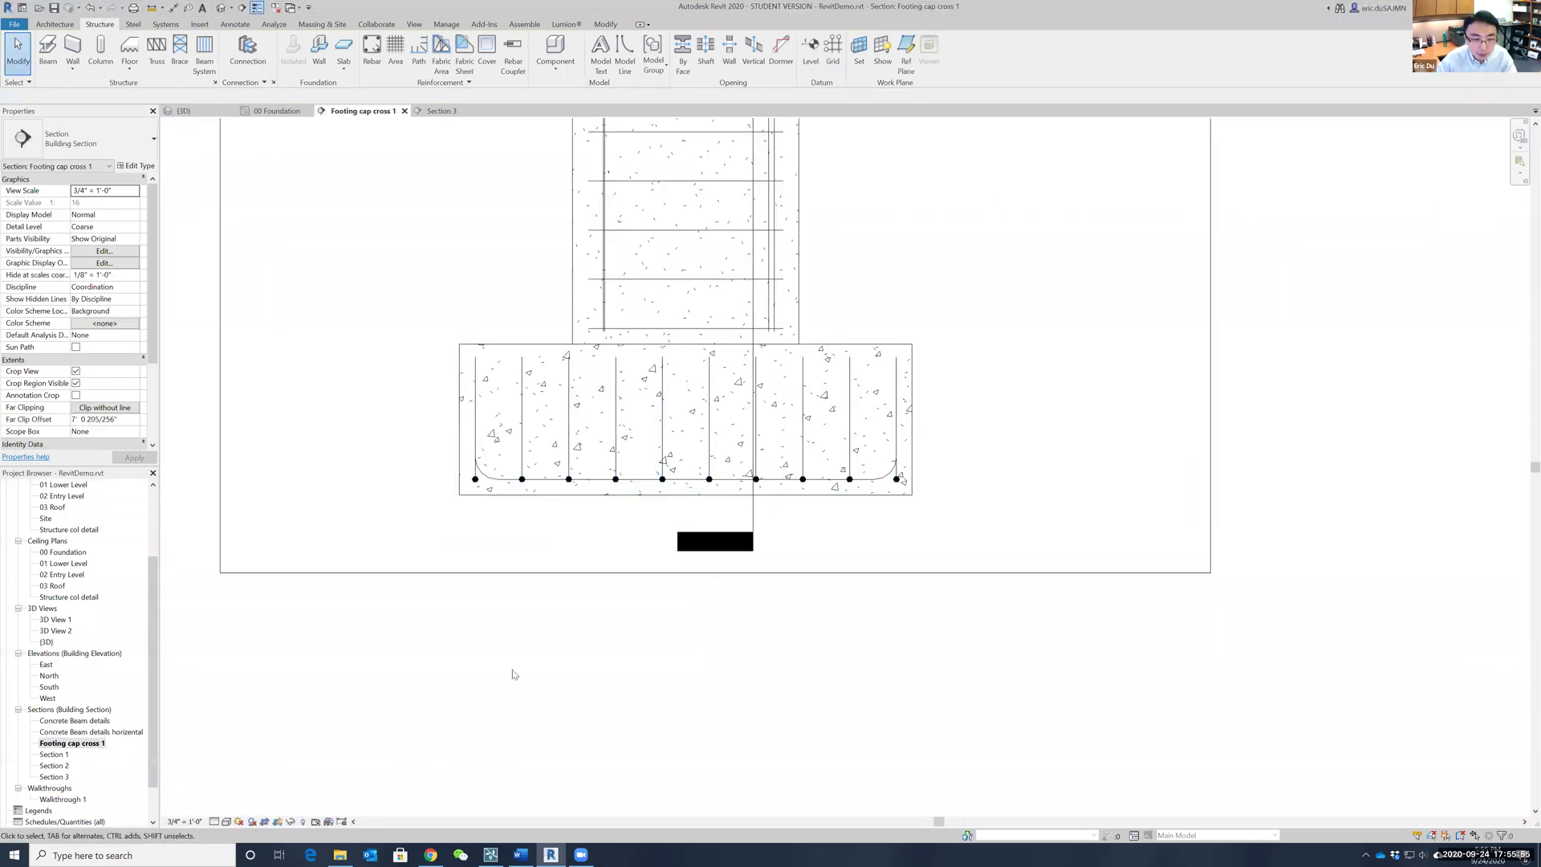
pyautogui.click(215, 821)
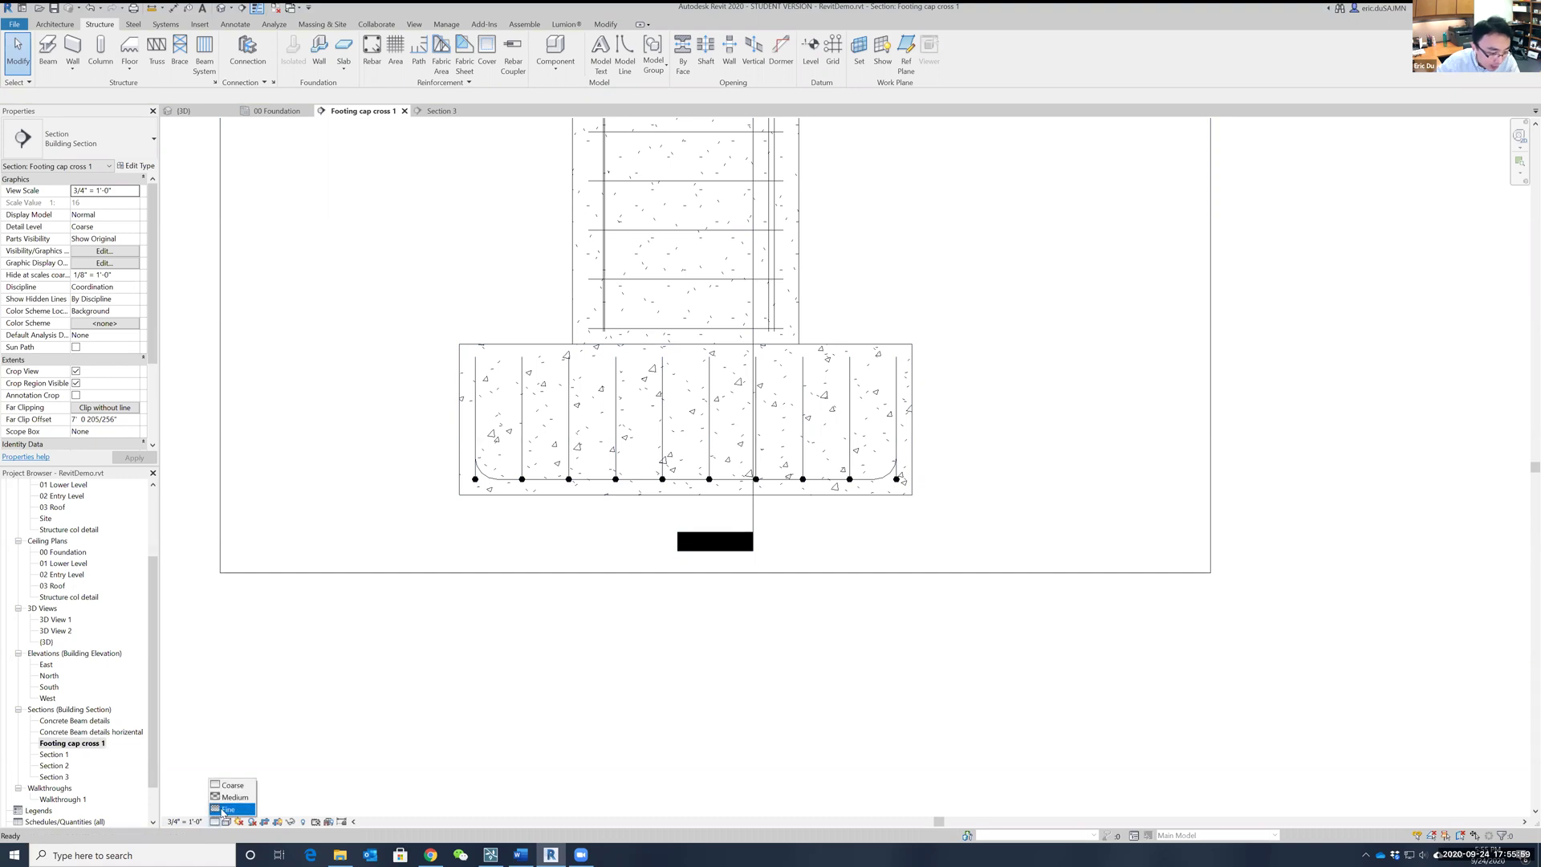
pyautogui.click(223, 809)
pyautogui.click(227, 821)
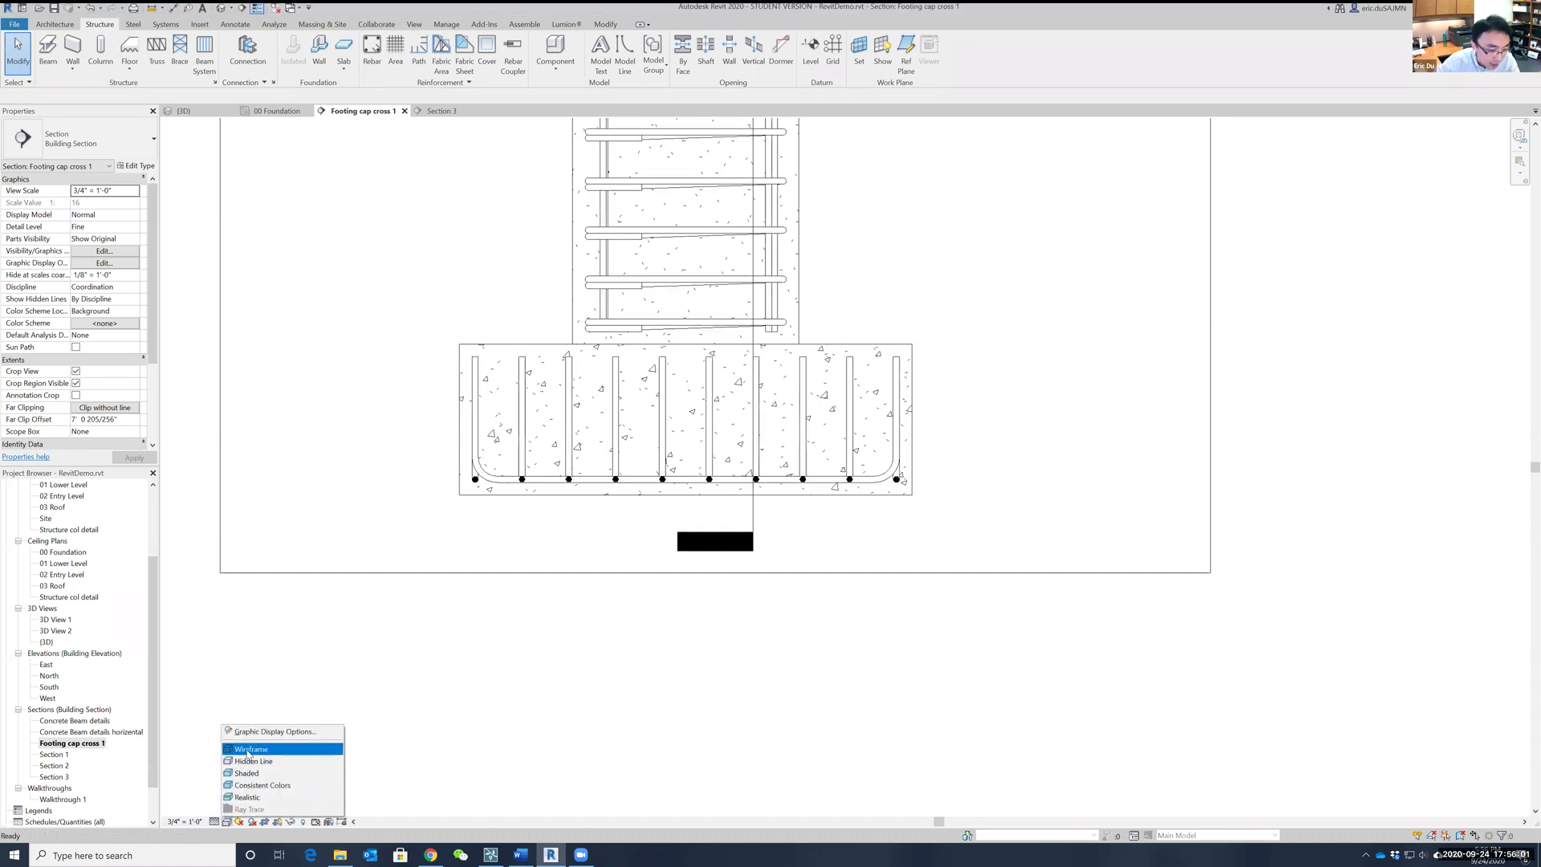
pyautogui.click(249, 751)
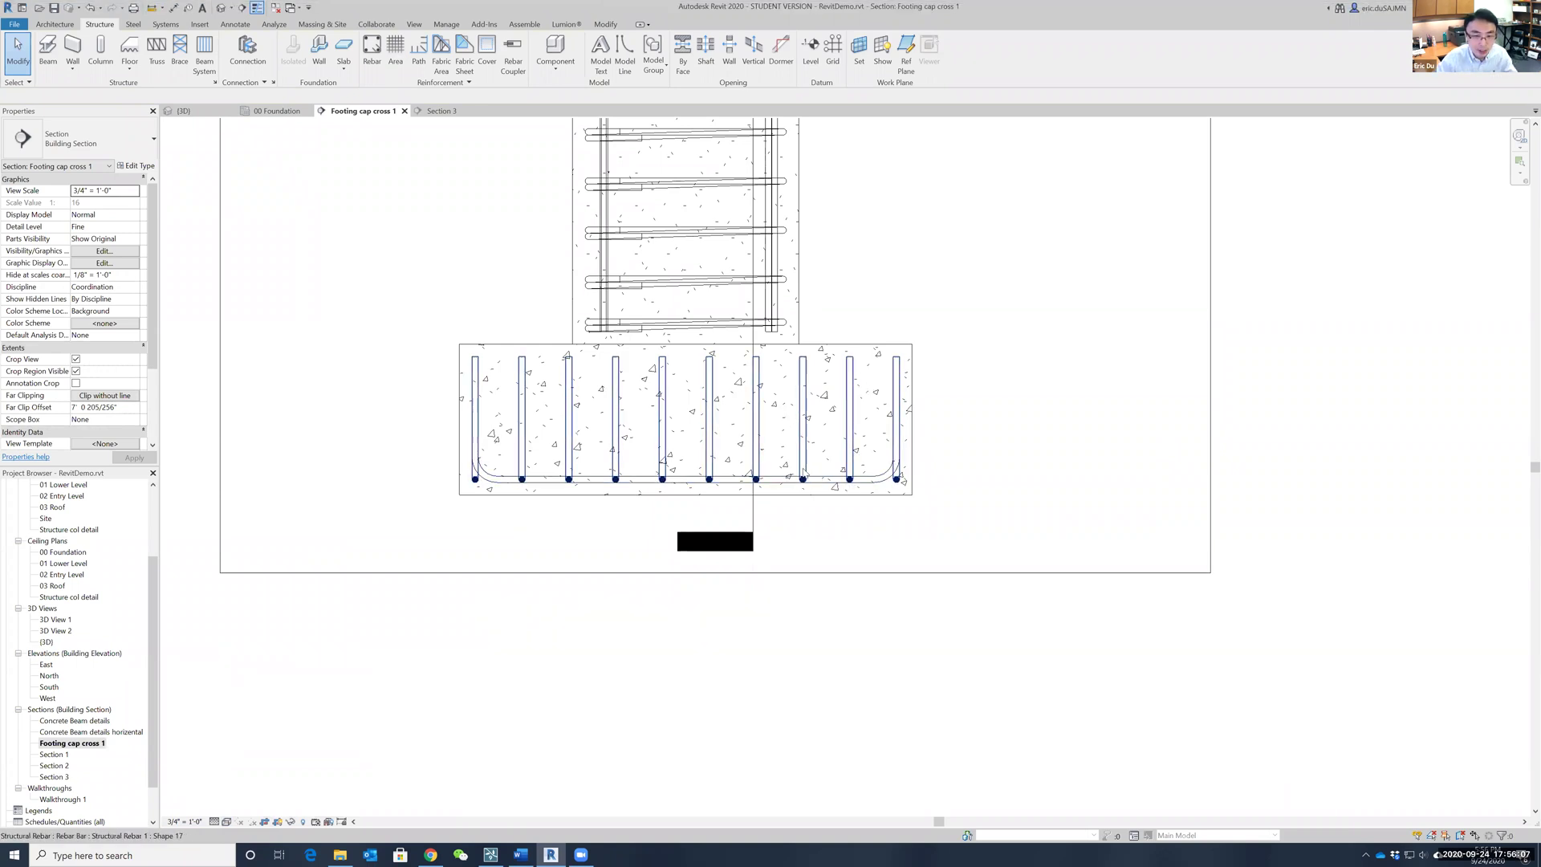
# Step: Try moving the U-bar set seen end-on slightly upward within the pile cap and undo the move
pyautogui.click(802, 461)
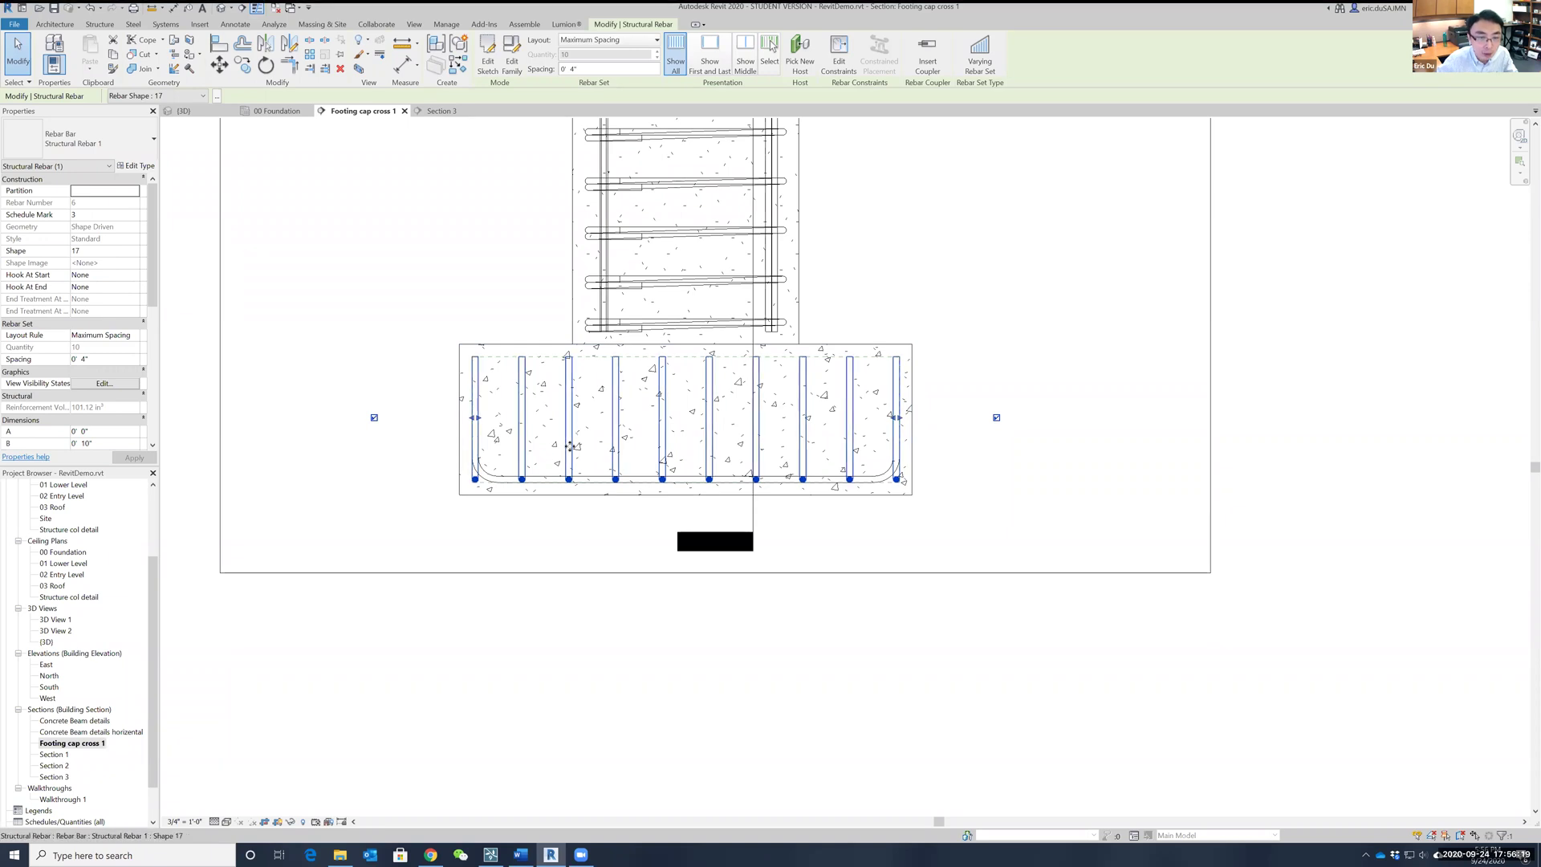
pyautogui.moveTo(711, 347); pyautogui.dragTo(716, 389)
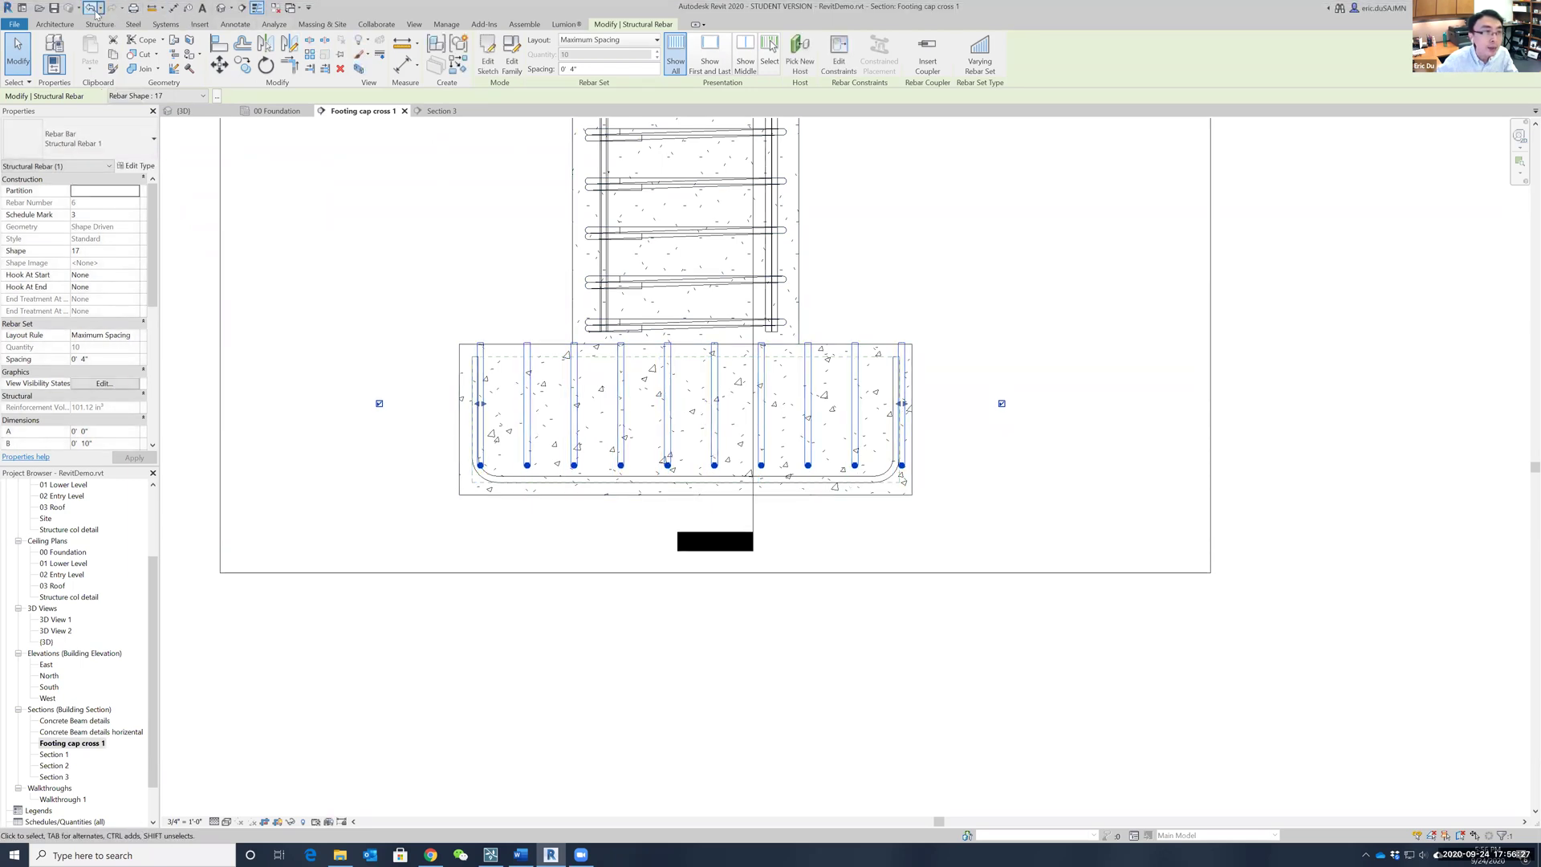
pyautogui.click(677, 538)
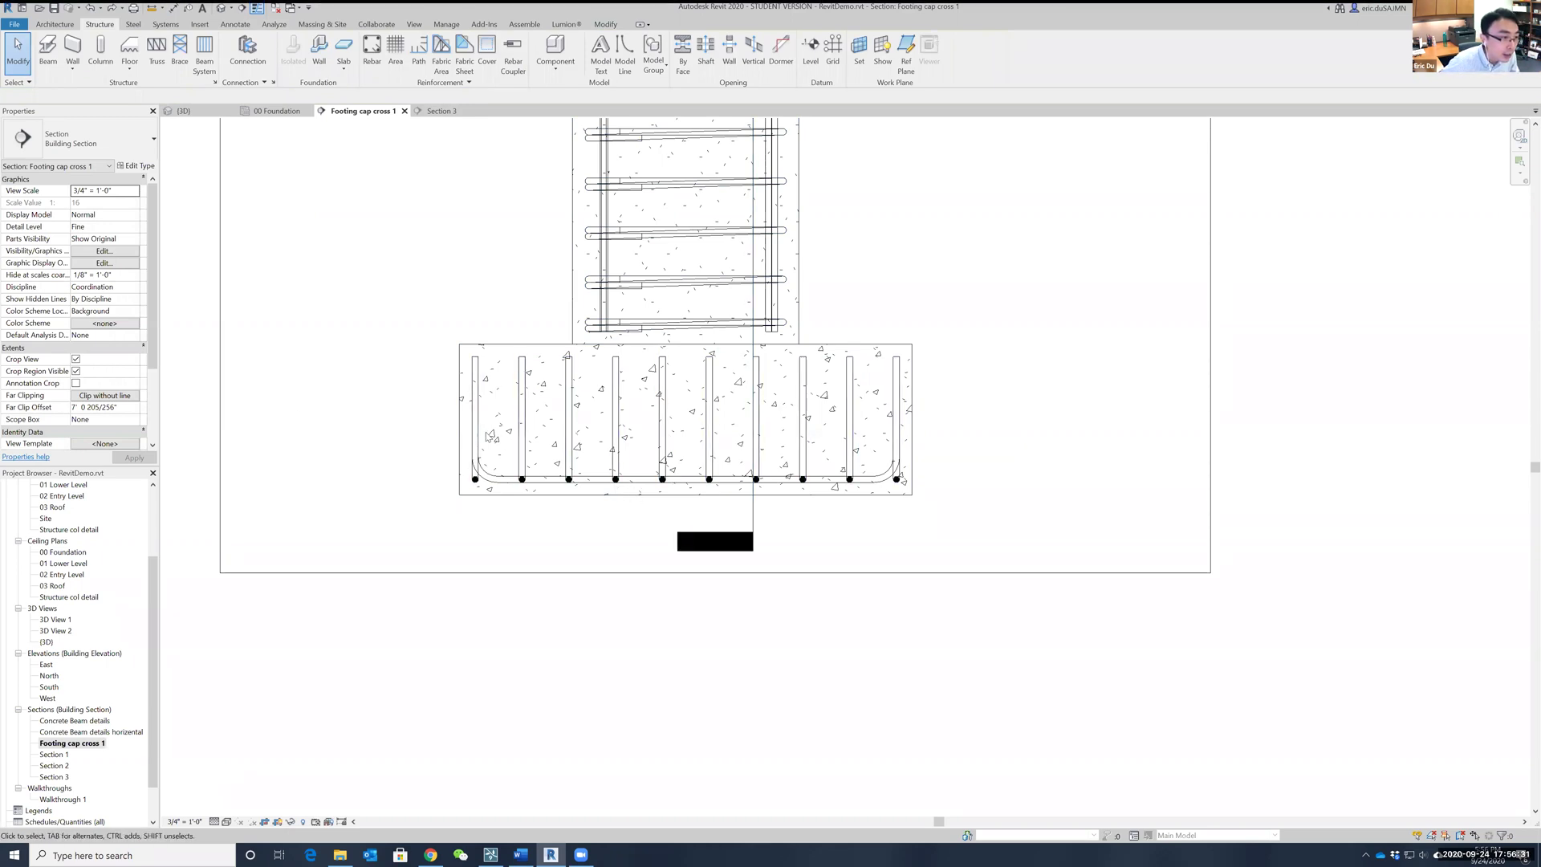
# Step: Examine the dimensions and rebar constraints of the U-bar set seen end-on in the pile cap
pyautogui.click(569, 434)
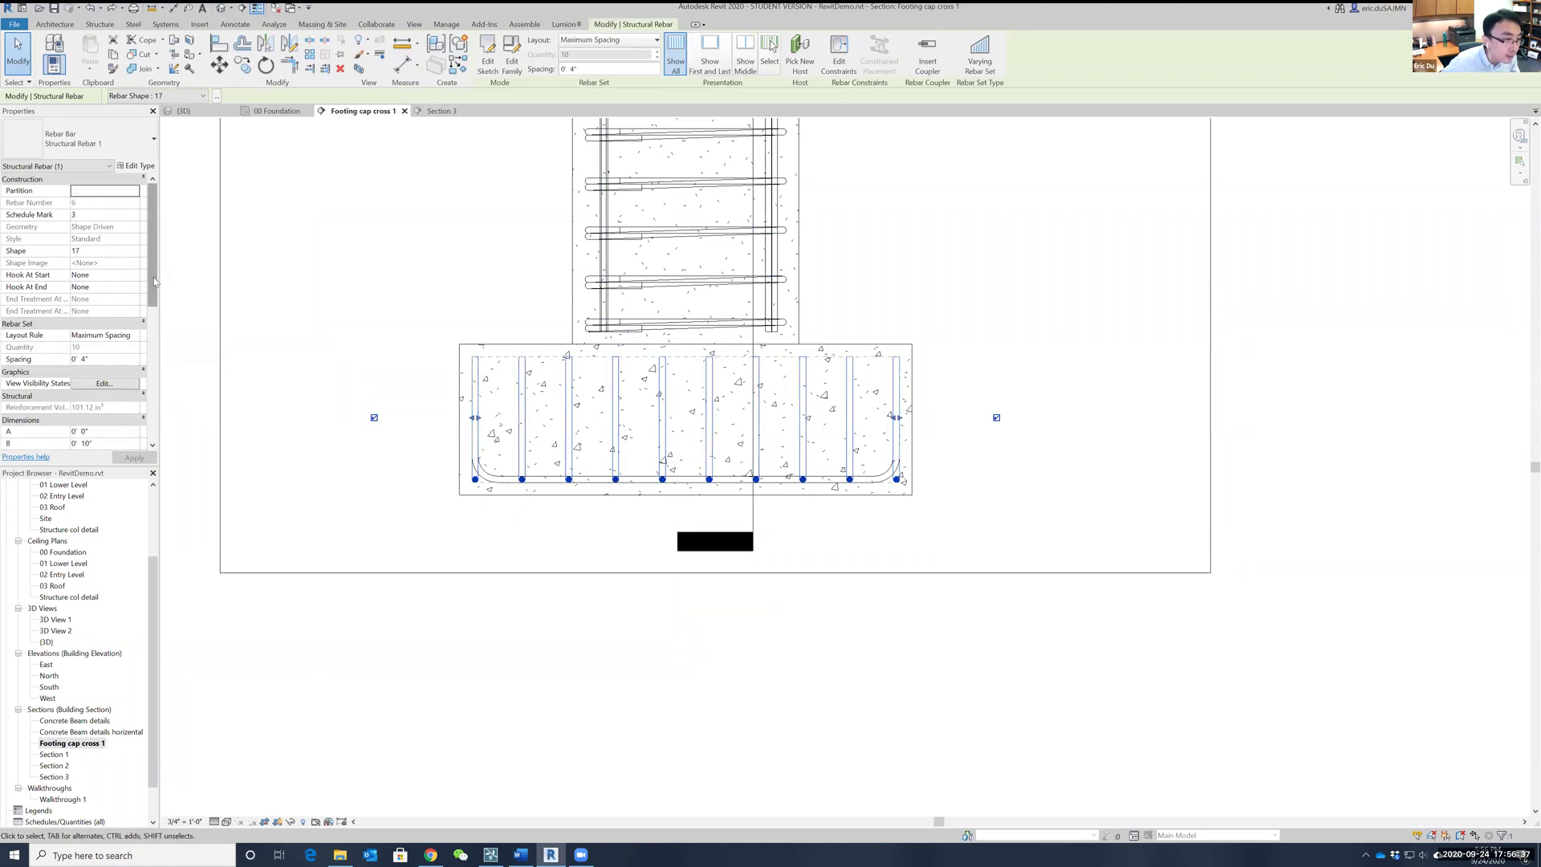
pyautogui.scroll(-7, 156, 287)
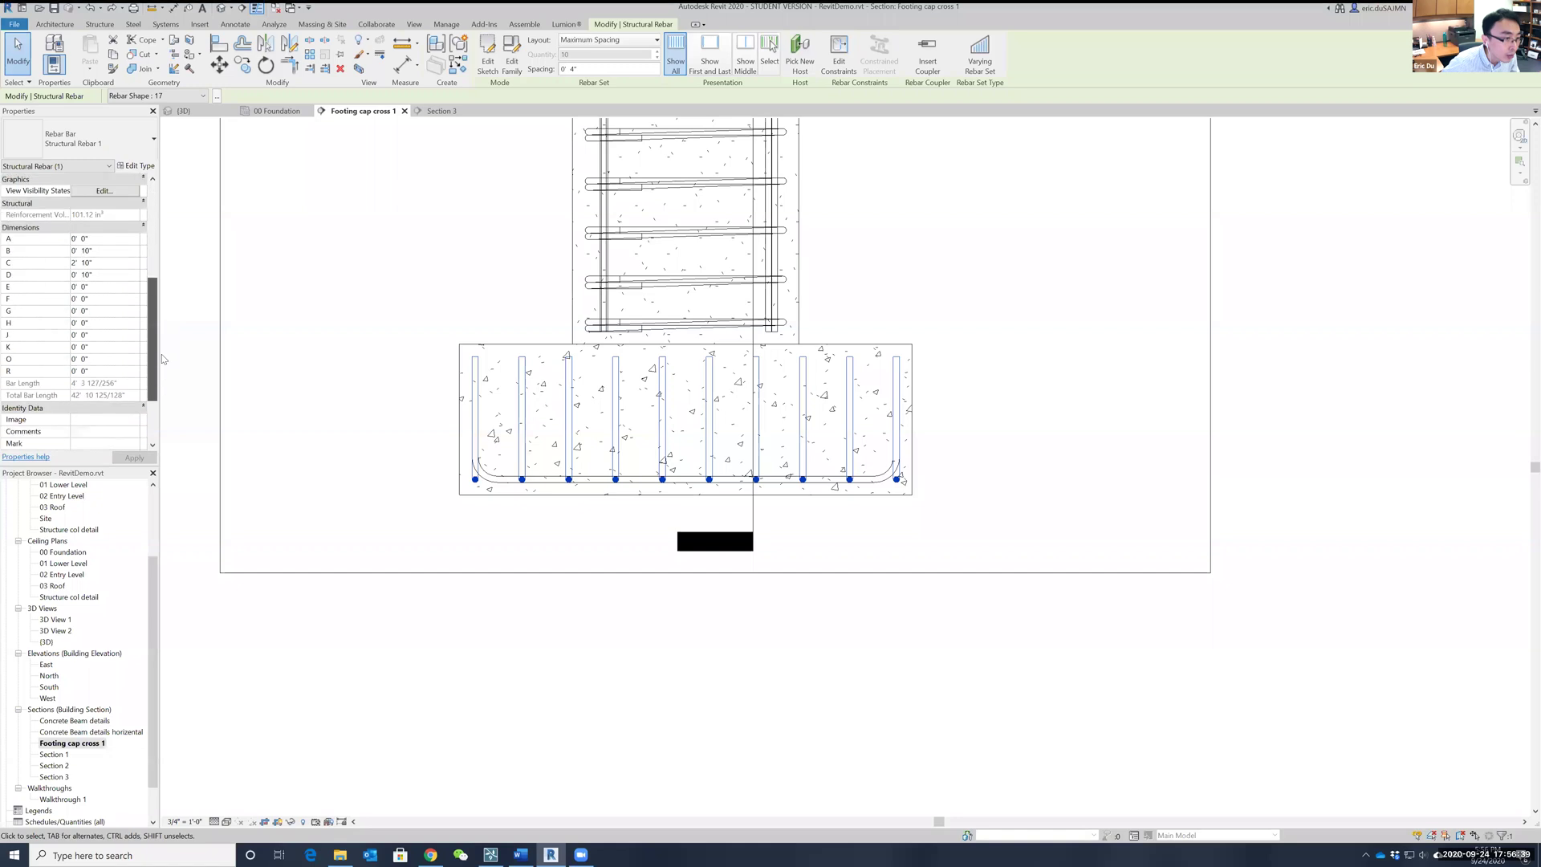
pyautogui.scroll(7, 159, 381)
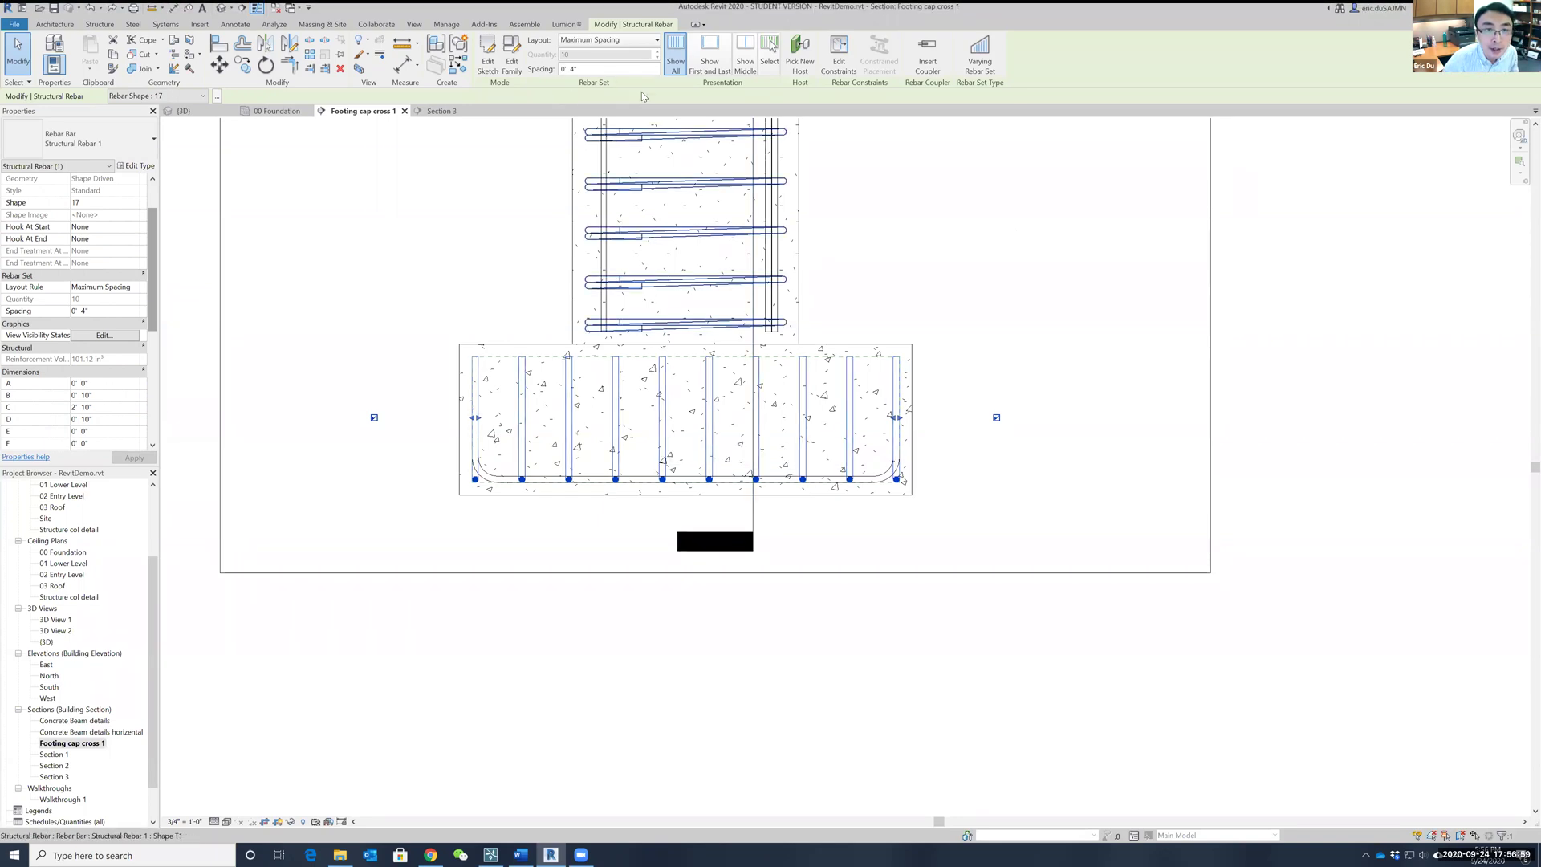
pyautogui.click(839, 53)
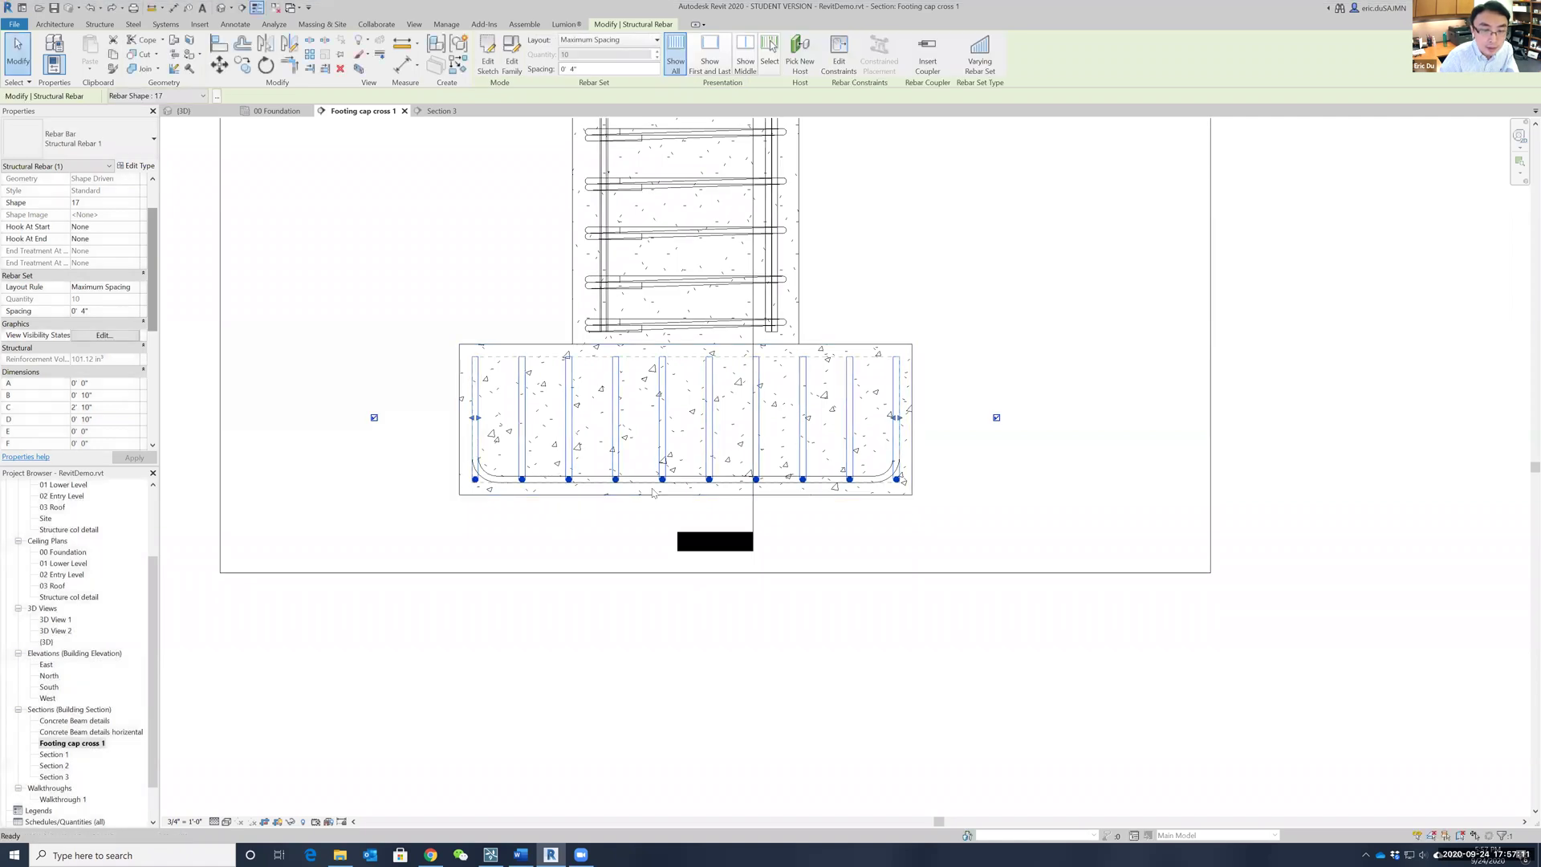
pyautogui.press('Escape')
pyautogui.click(731, 486)
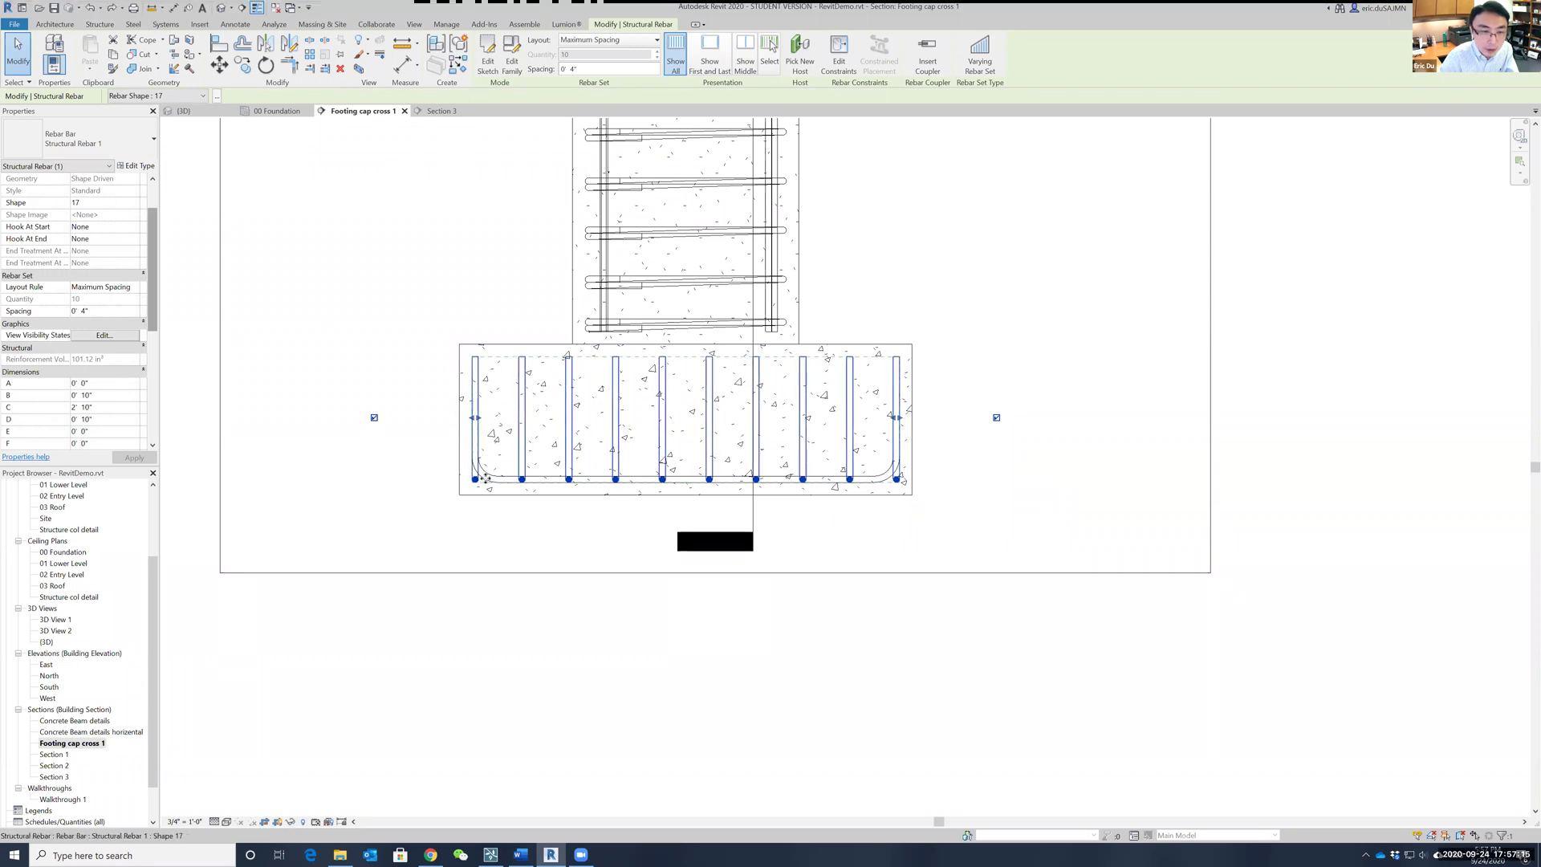
pyautogui.press('Escape')
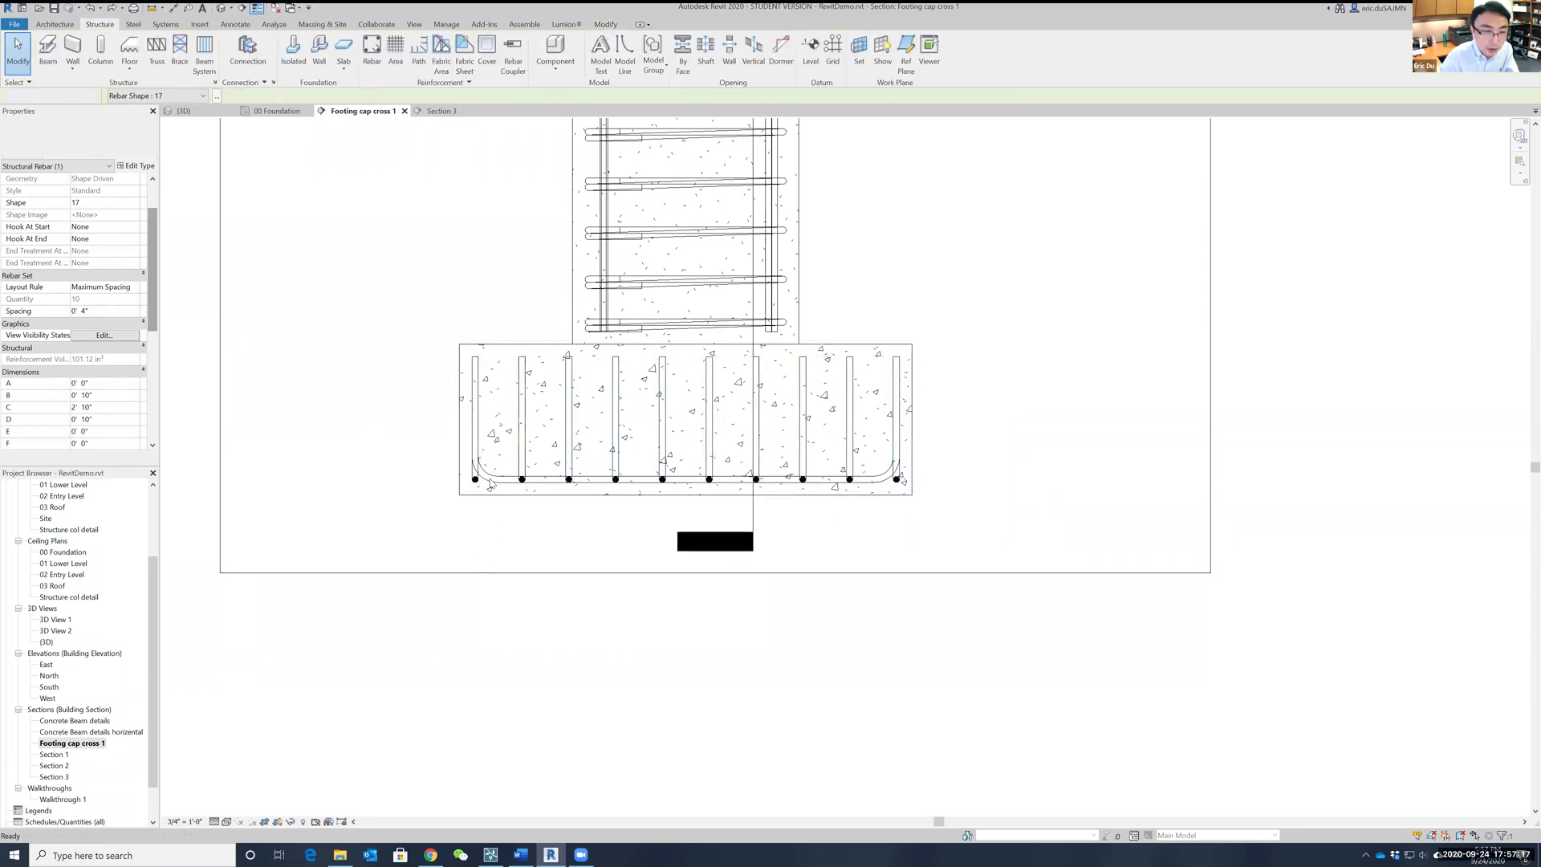
# Step: Edit the rebar constraints of the U-bar set seen in profile and constrain its horizontal leg to the pile cap's bottom face
pyautogui.click(491, 483)
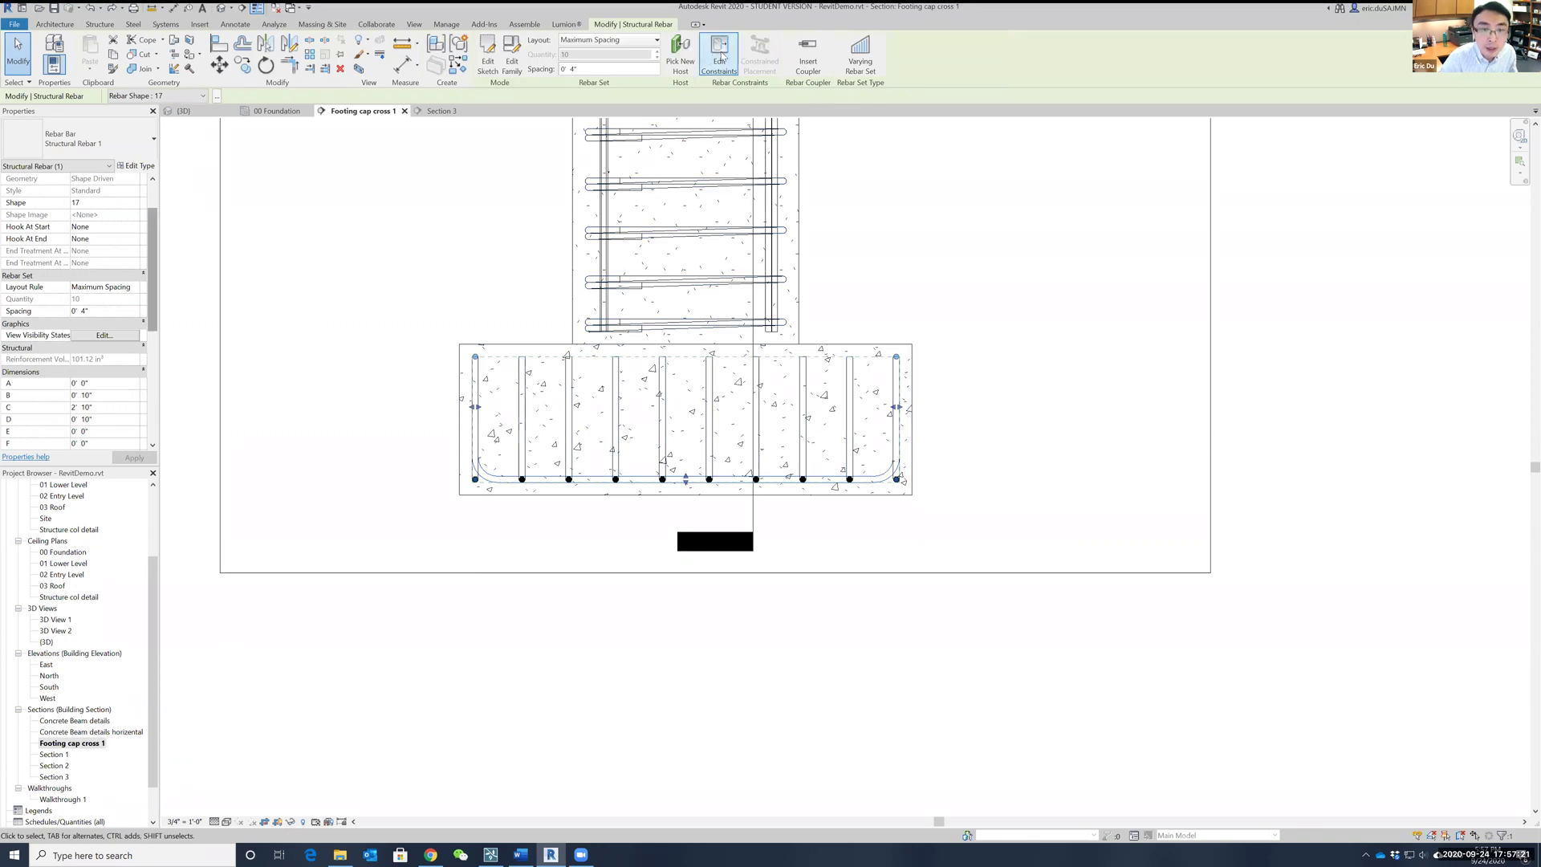
pyautogui.click(720, 56)
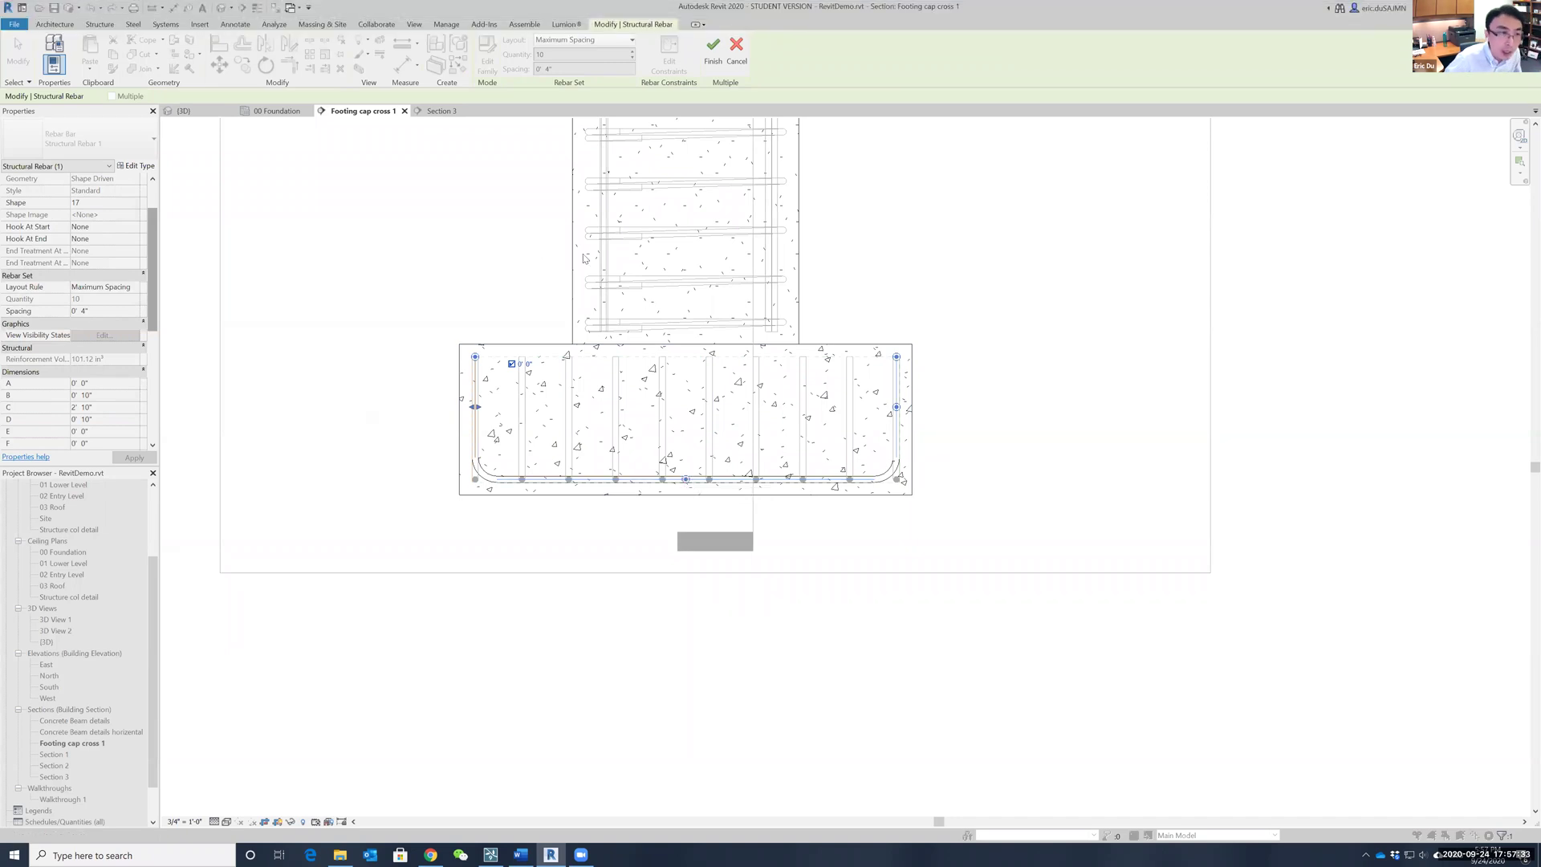
pyautogui.scroll(3, 871, 497)
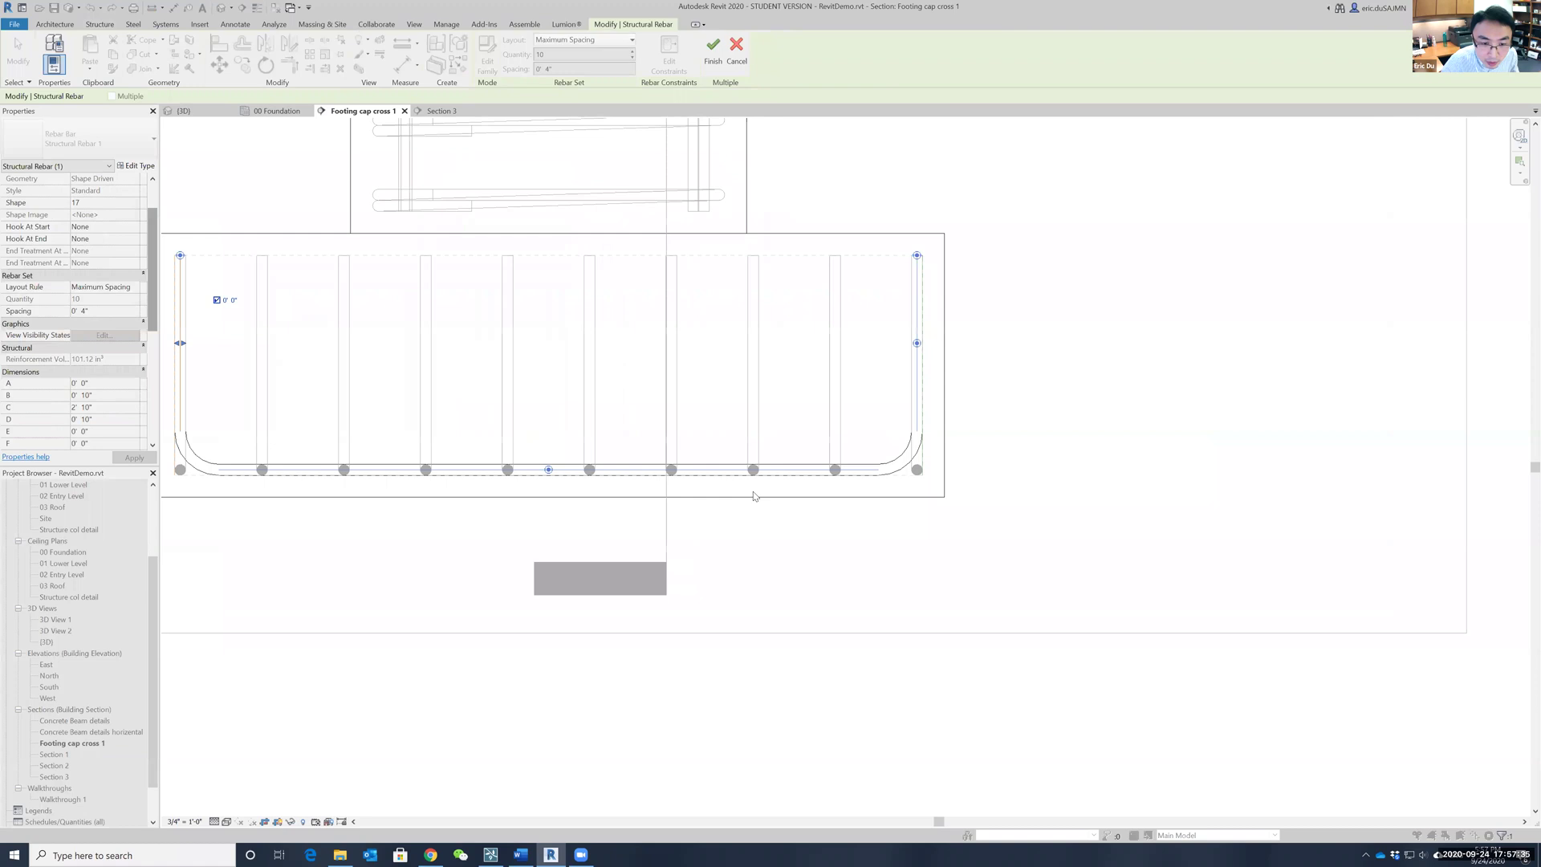
pyautogui.click(549, 469)
pyautogui.moveTo(549, 469); pyautogui.dragTo(548, 467)
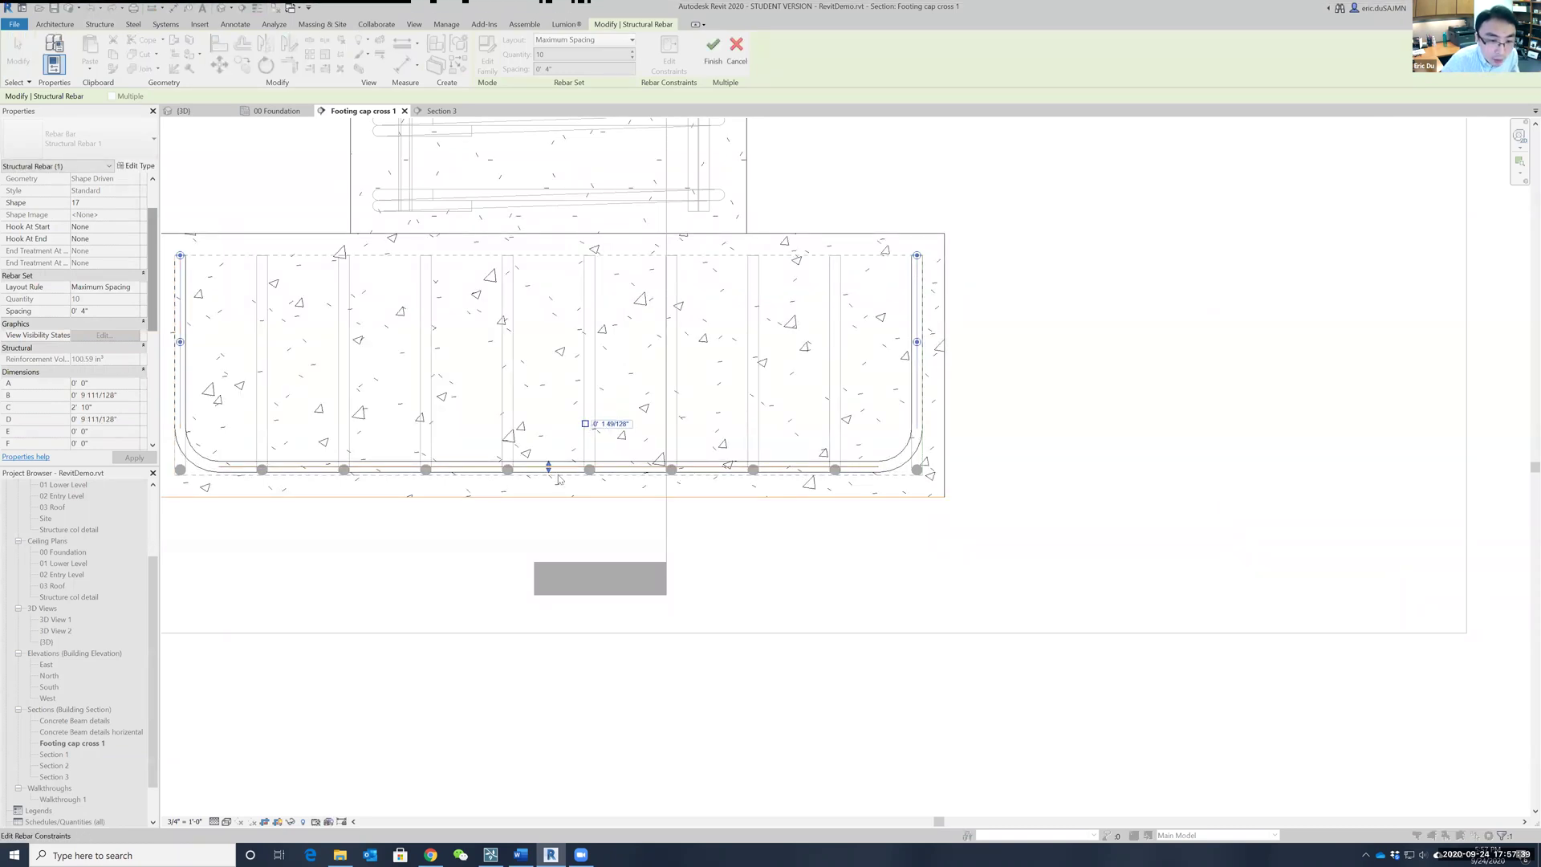
# Step: Set the horizontal leg's constraint offset from the pile cap's bottom face to 1.75" and finish the constraint edit
pyautogui.click(610, 424)
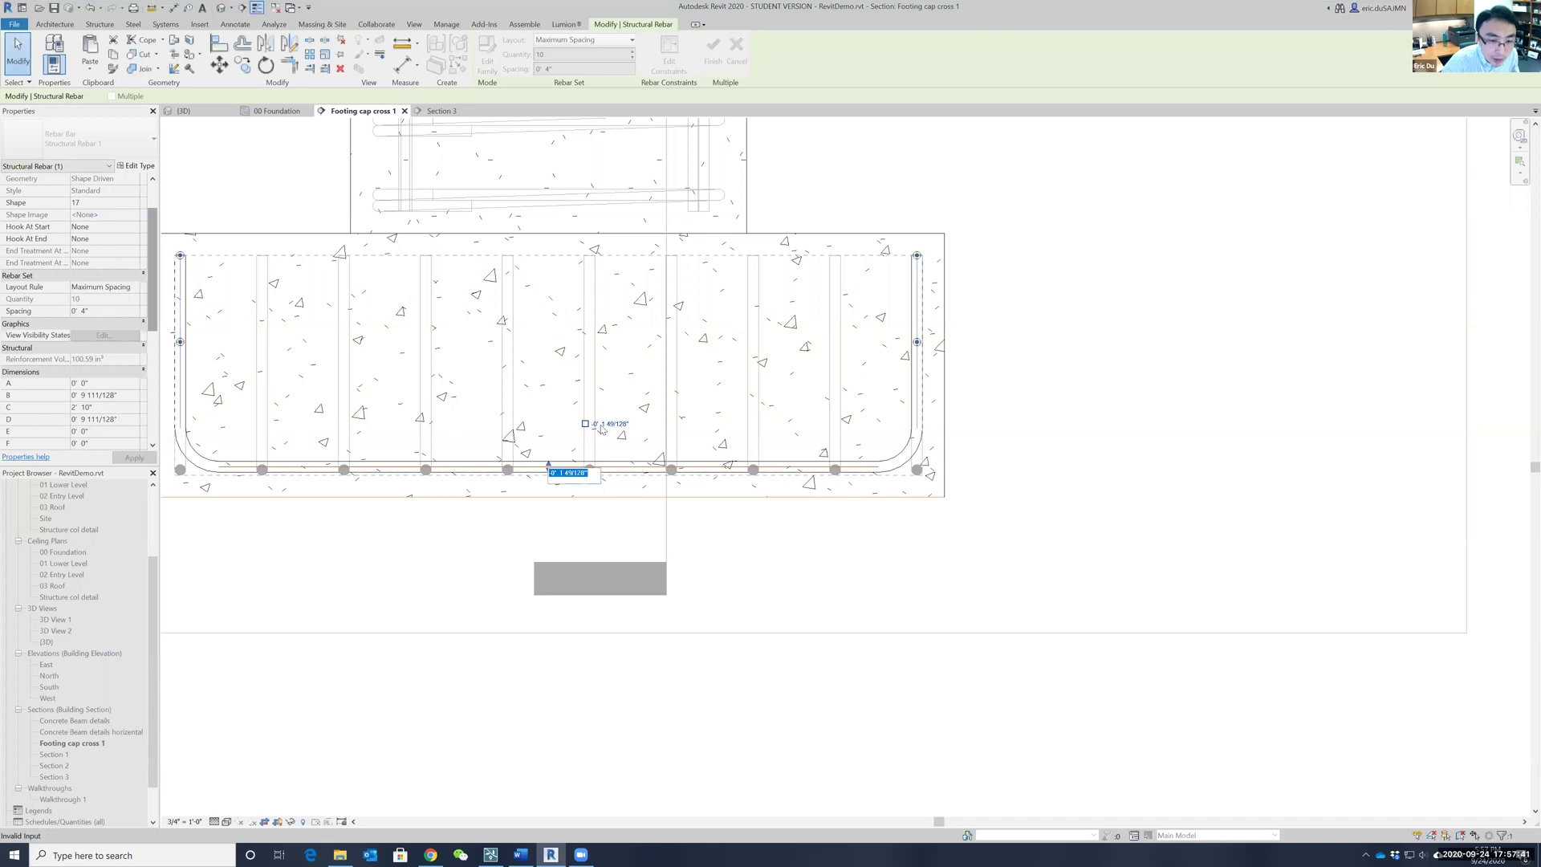
pyautogui.click(560, 473)
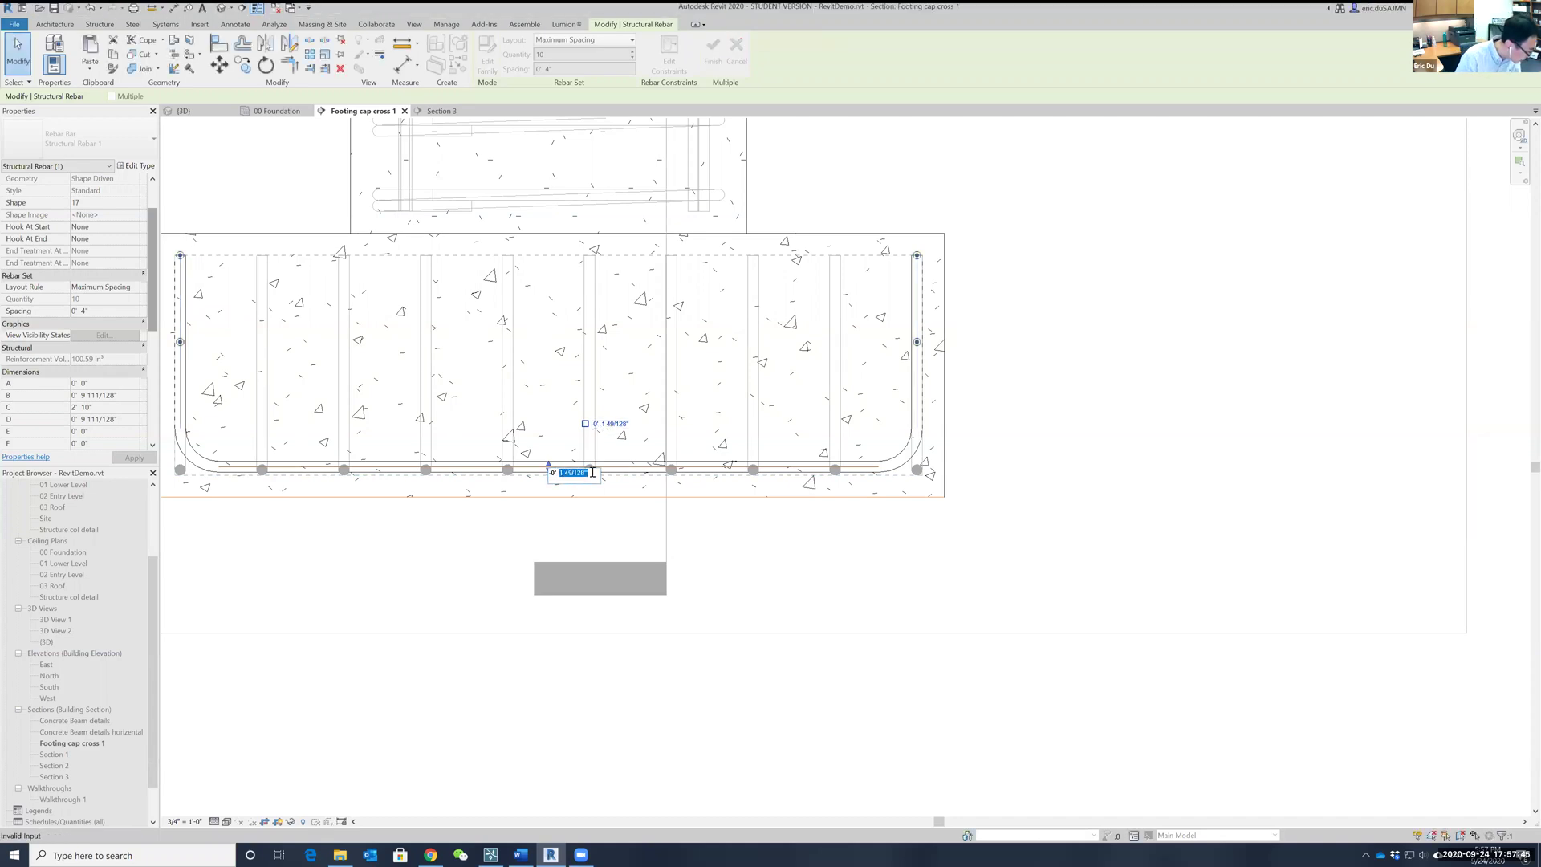
pyautogui.press('BackSpace')
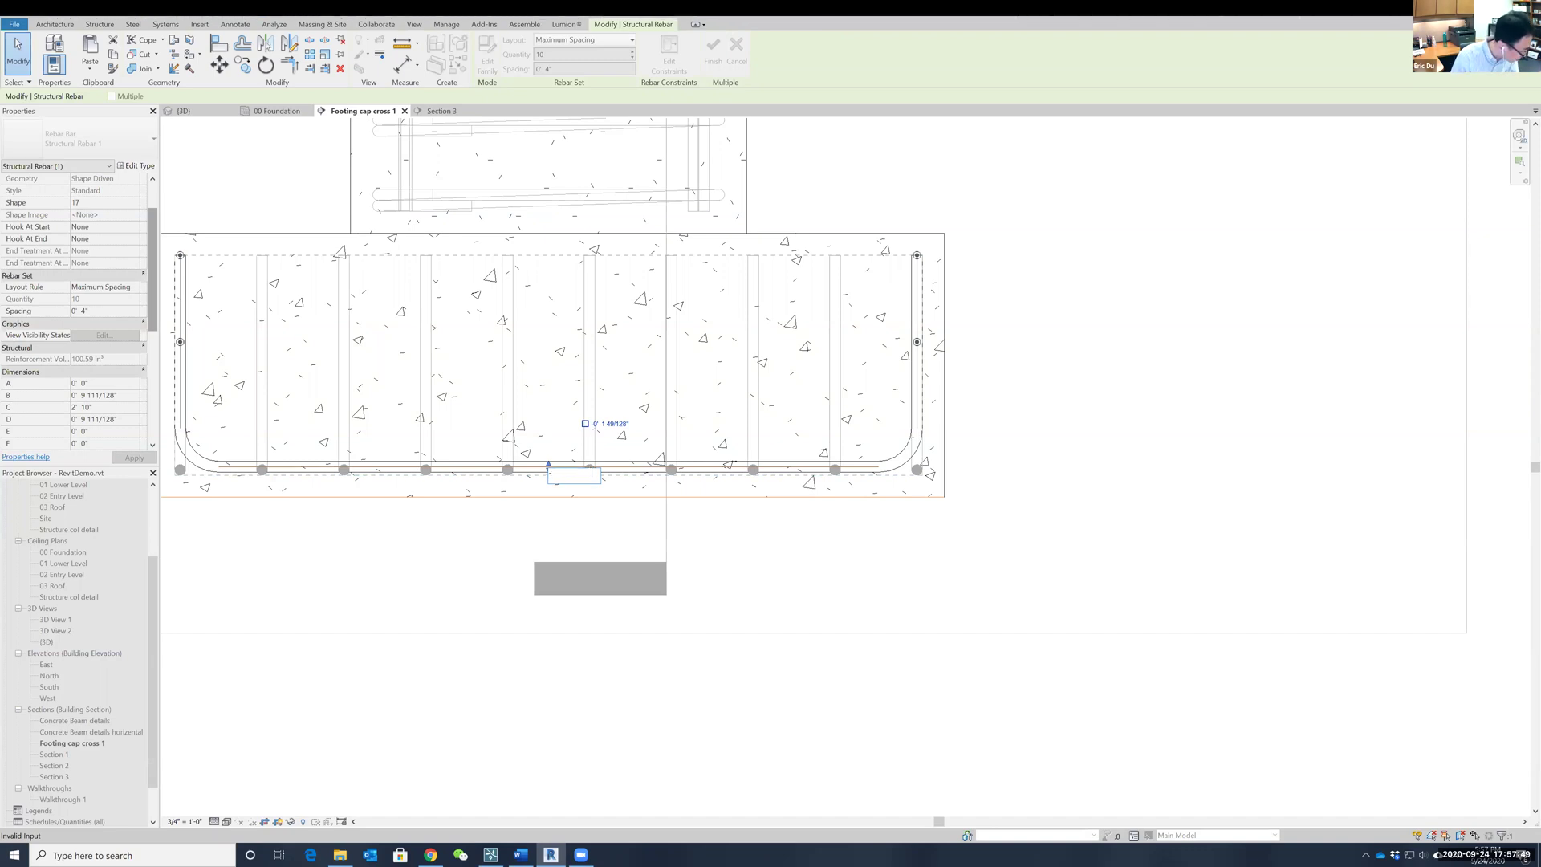
pyautogui.write('1.75"')
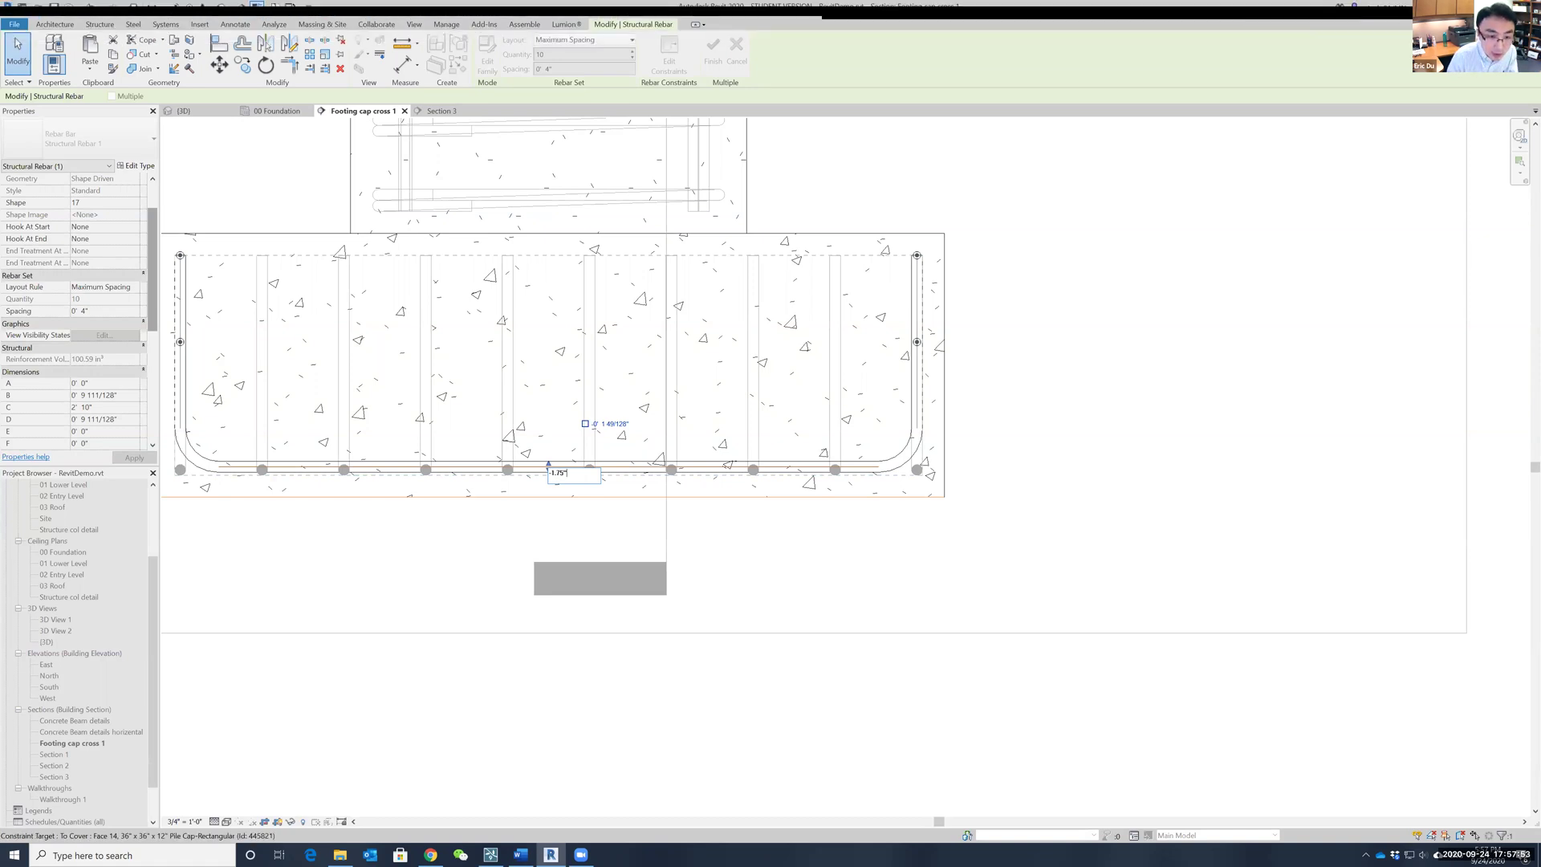
pyautogui.press('Return')
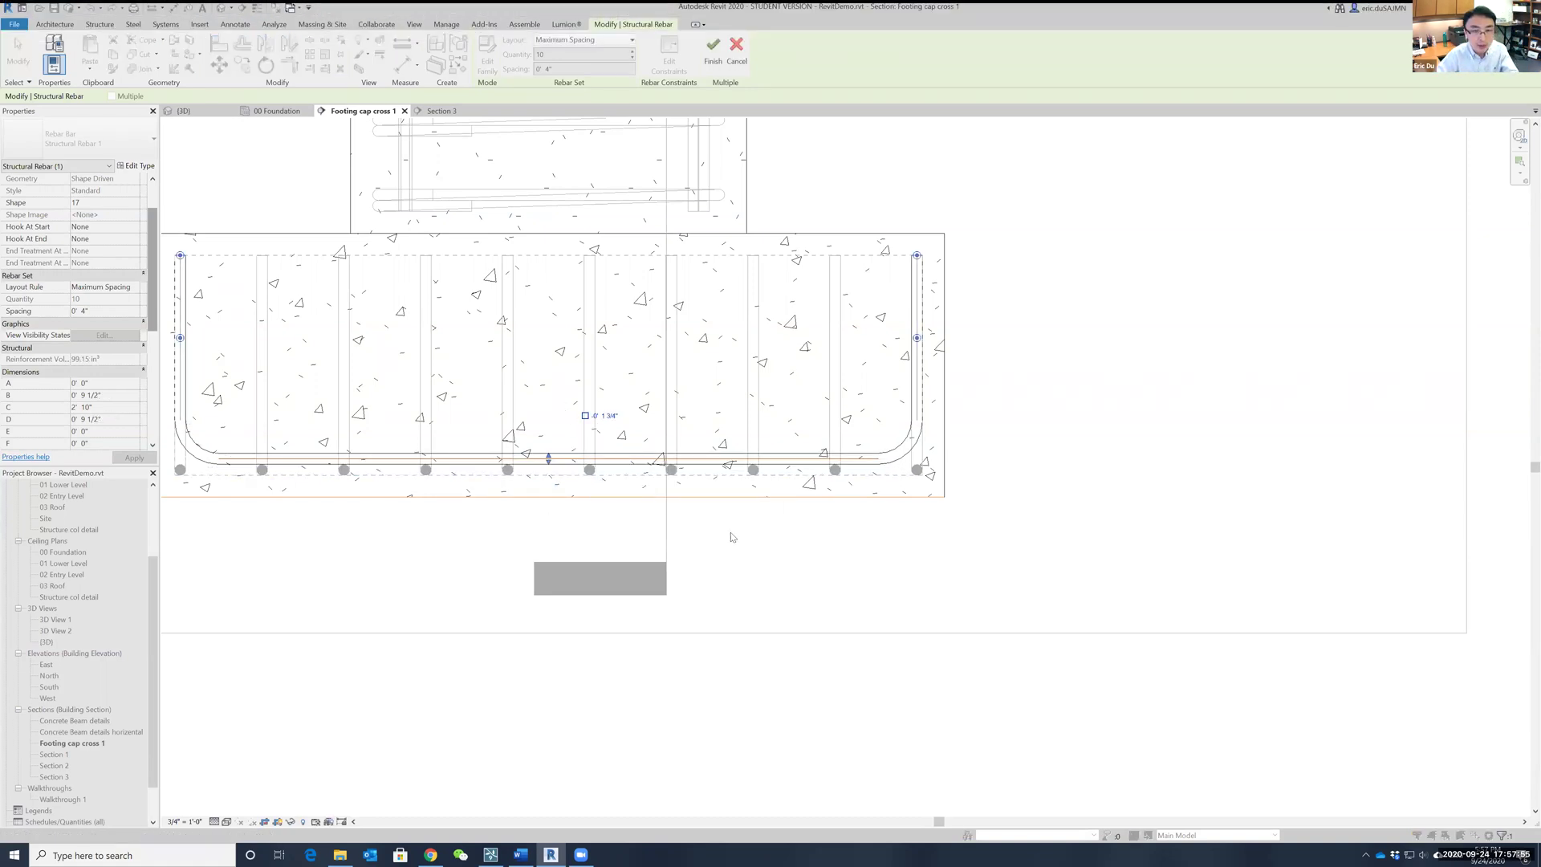
pyautogui.scroll(-2, 772, 559)
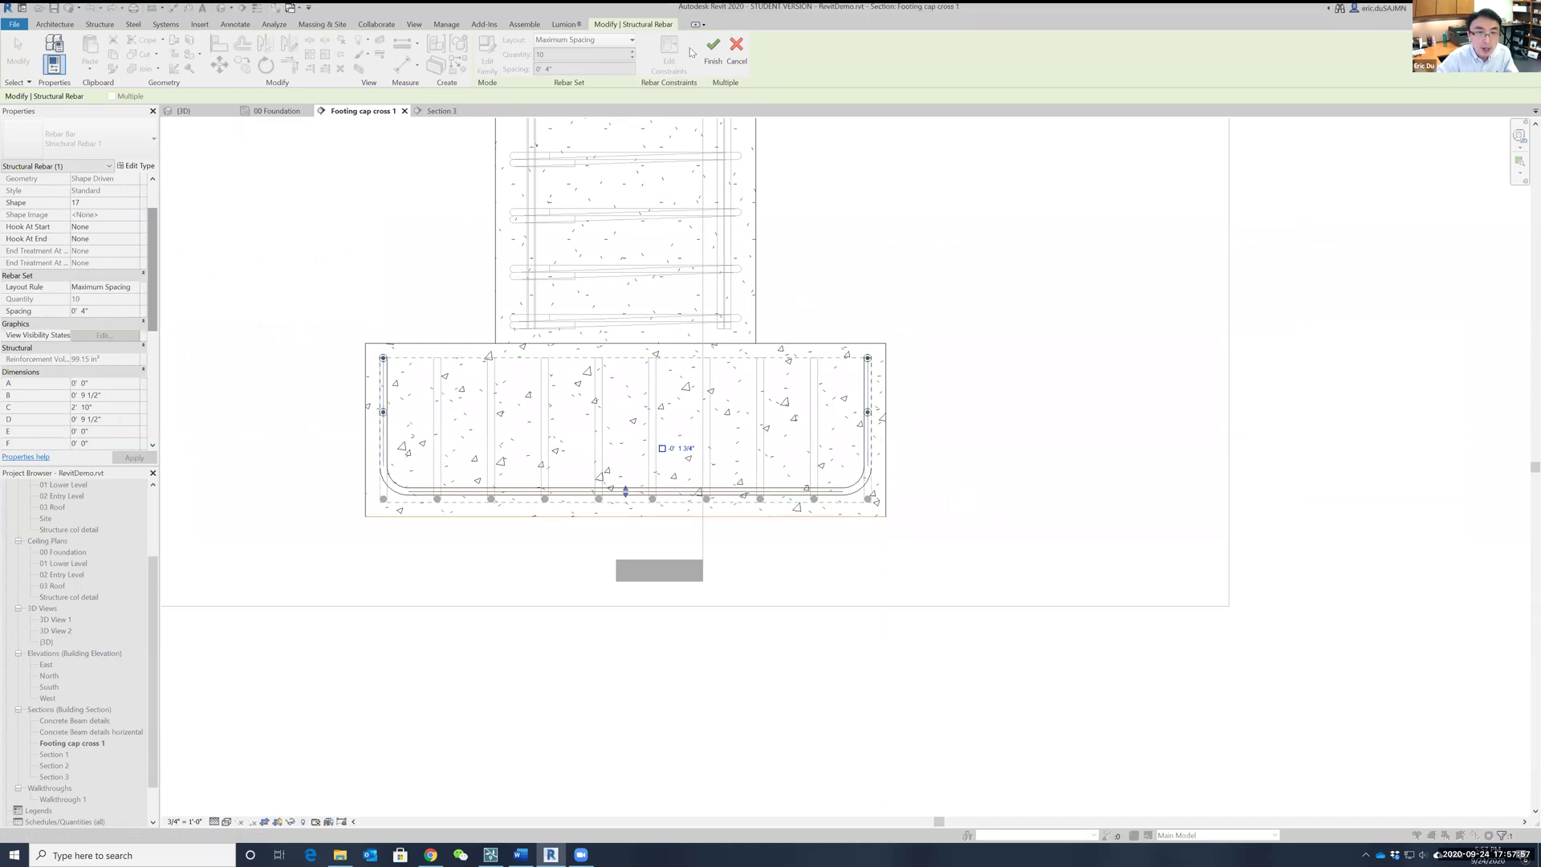
pyautogui.click(713, 53)
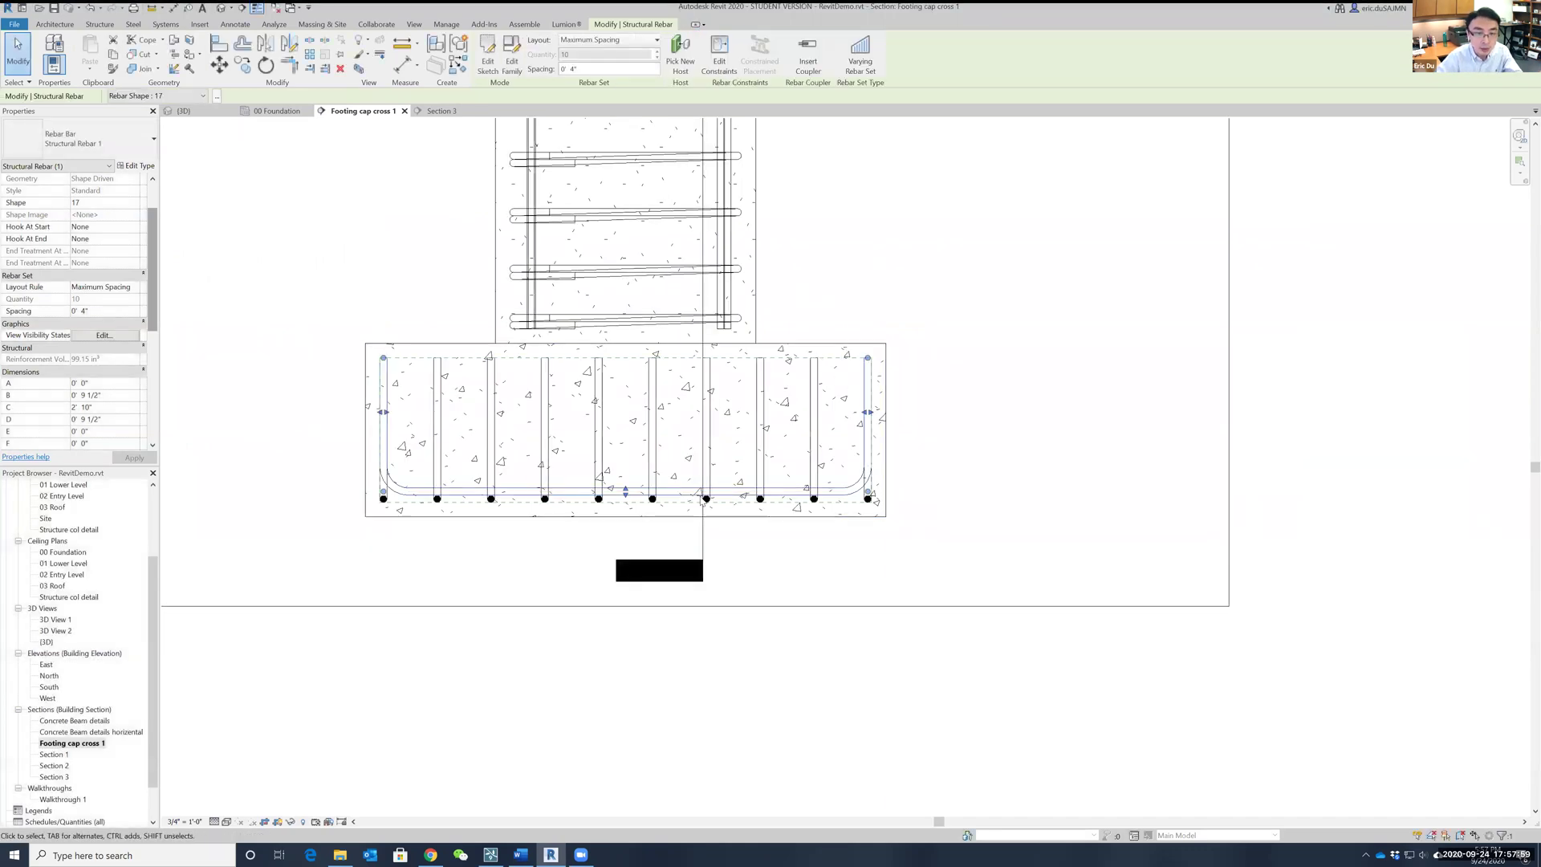
pyautogui.click(962, 422)
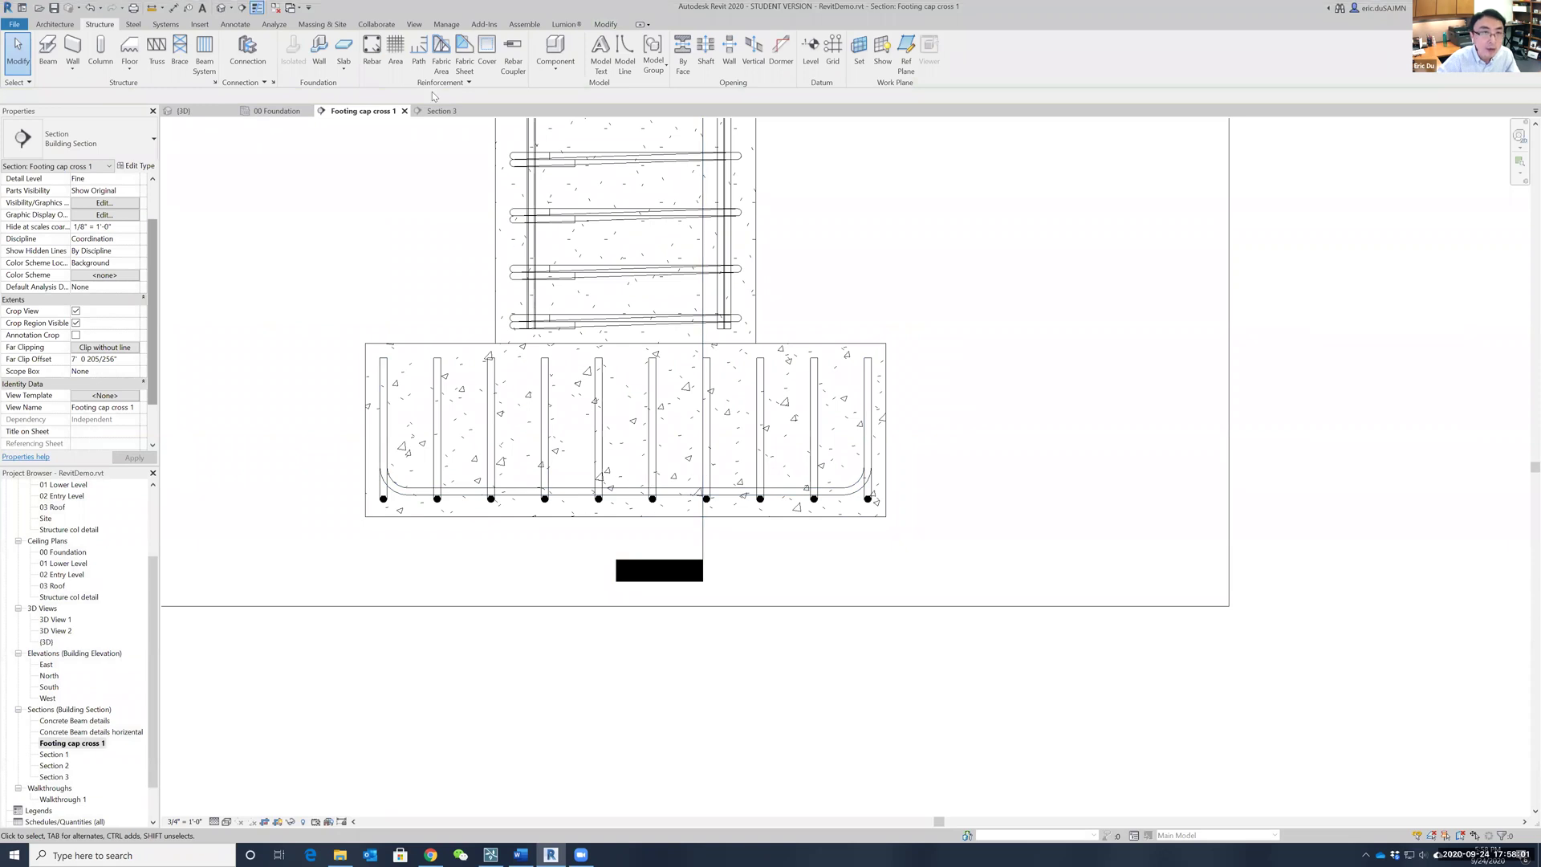
# Step: Undo the last rebar constraint change on the U-bar set seen in profile
pyautogui.click(90, 12)
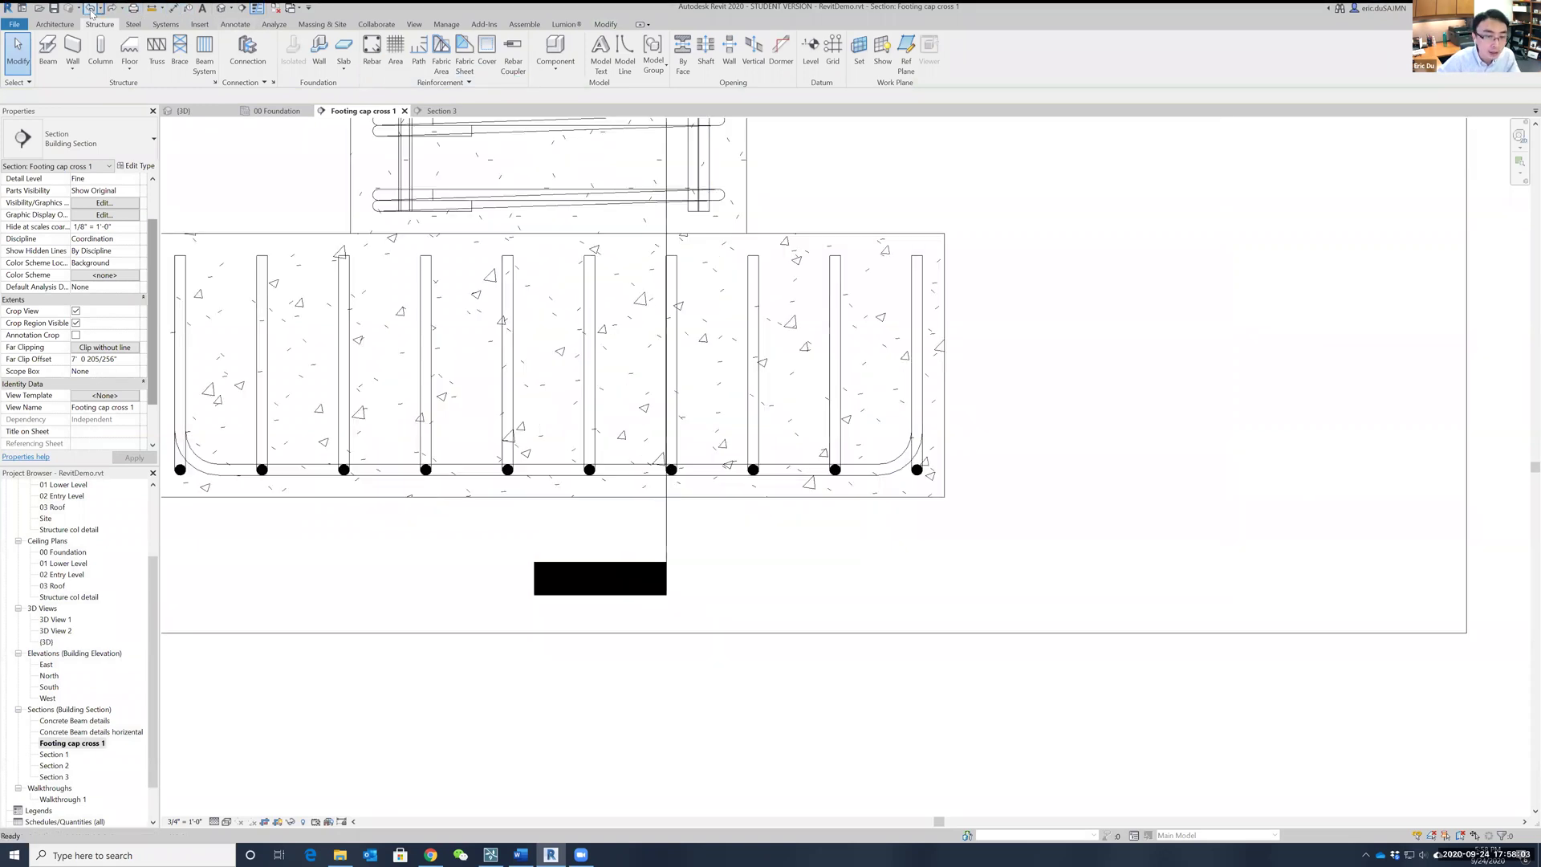
pyautogui.scroll(-2, 791, 557)
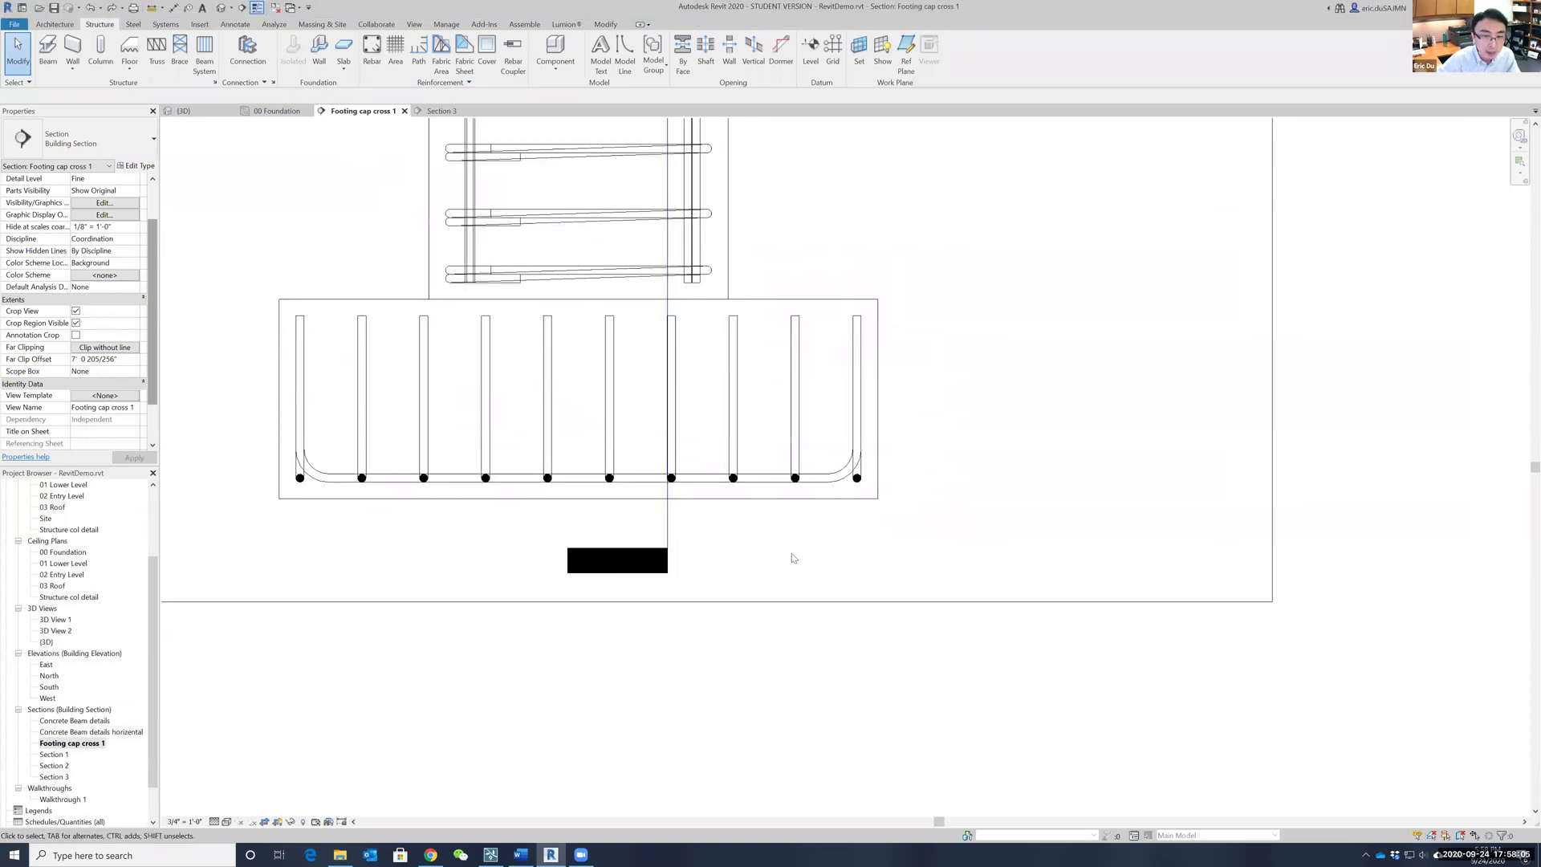
pyautogui.scroll(3, 914, 610)
pyautogui.scroll(-1, 914, 605)
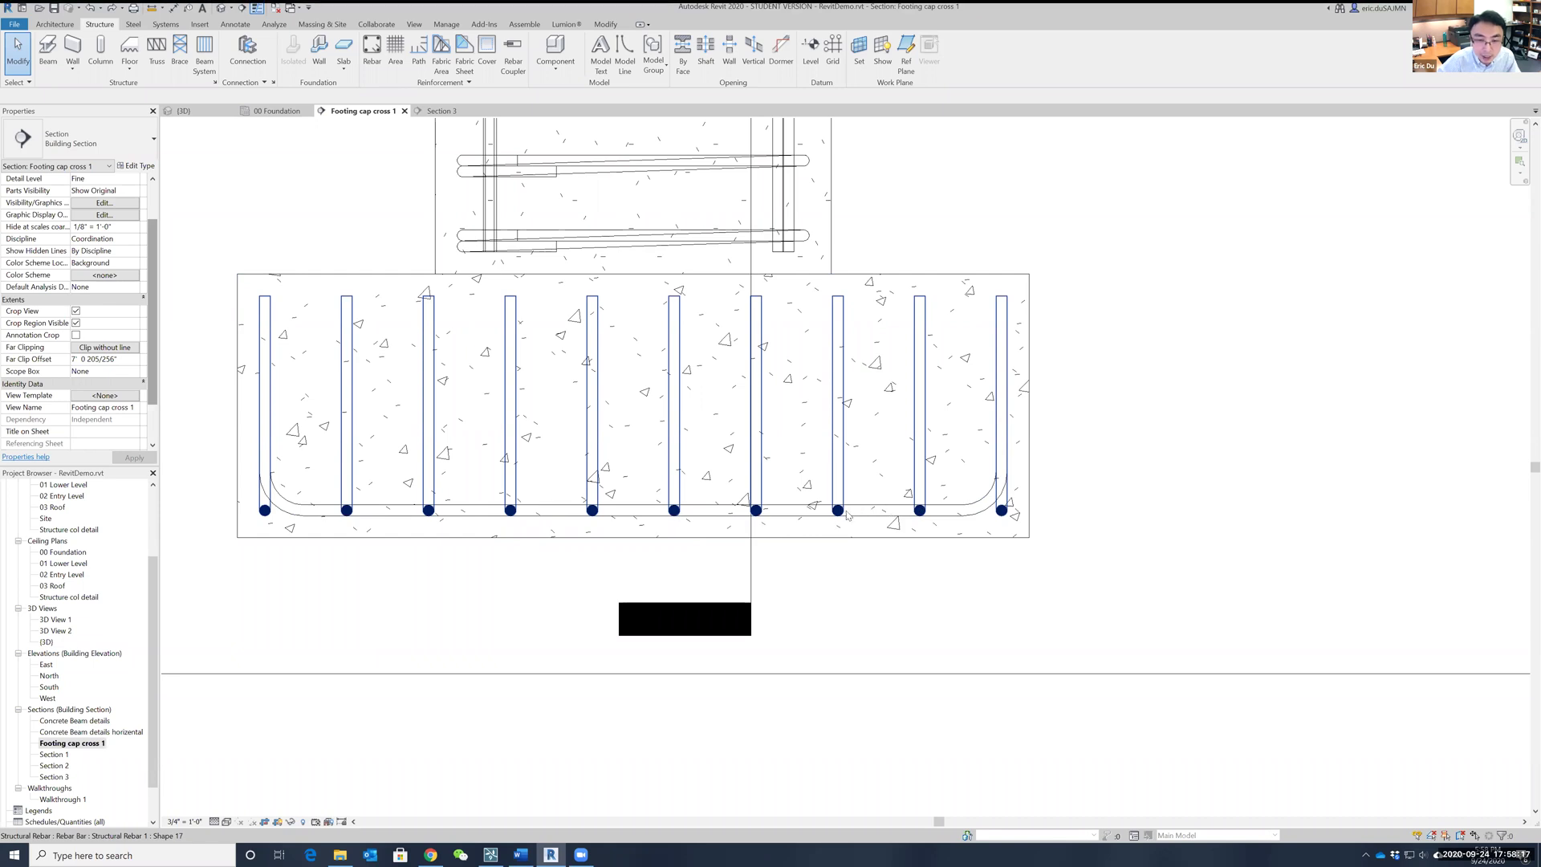
pyautogui.click(469, 509)
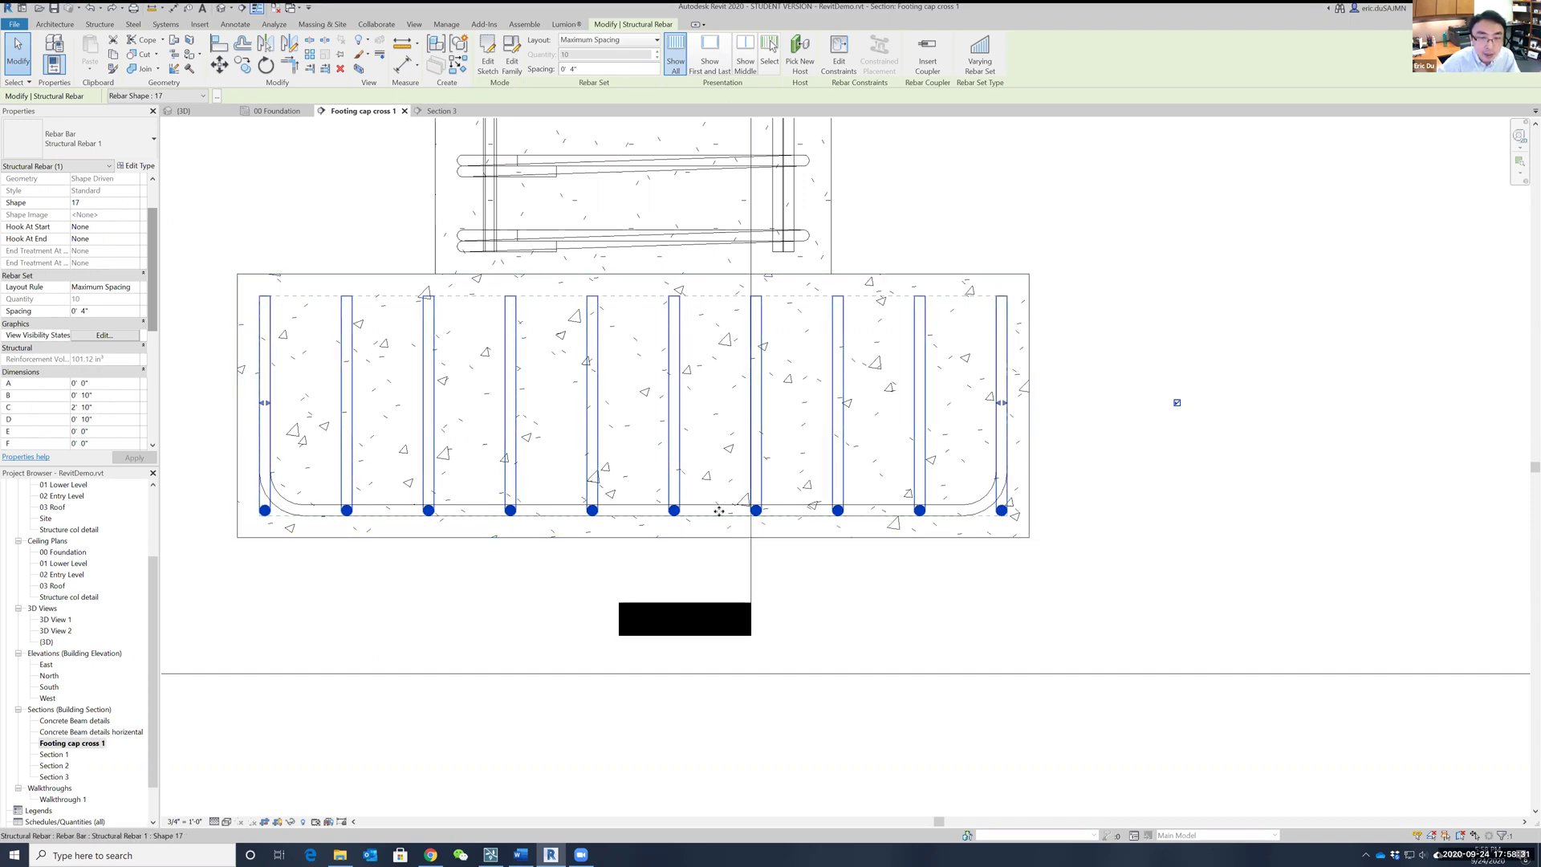
pyautogui.click(1062, 576)
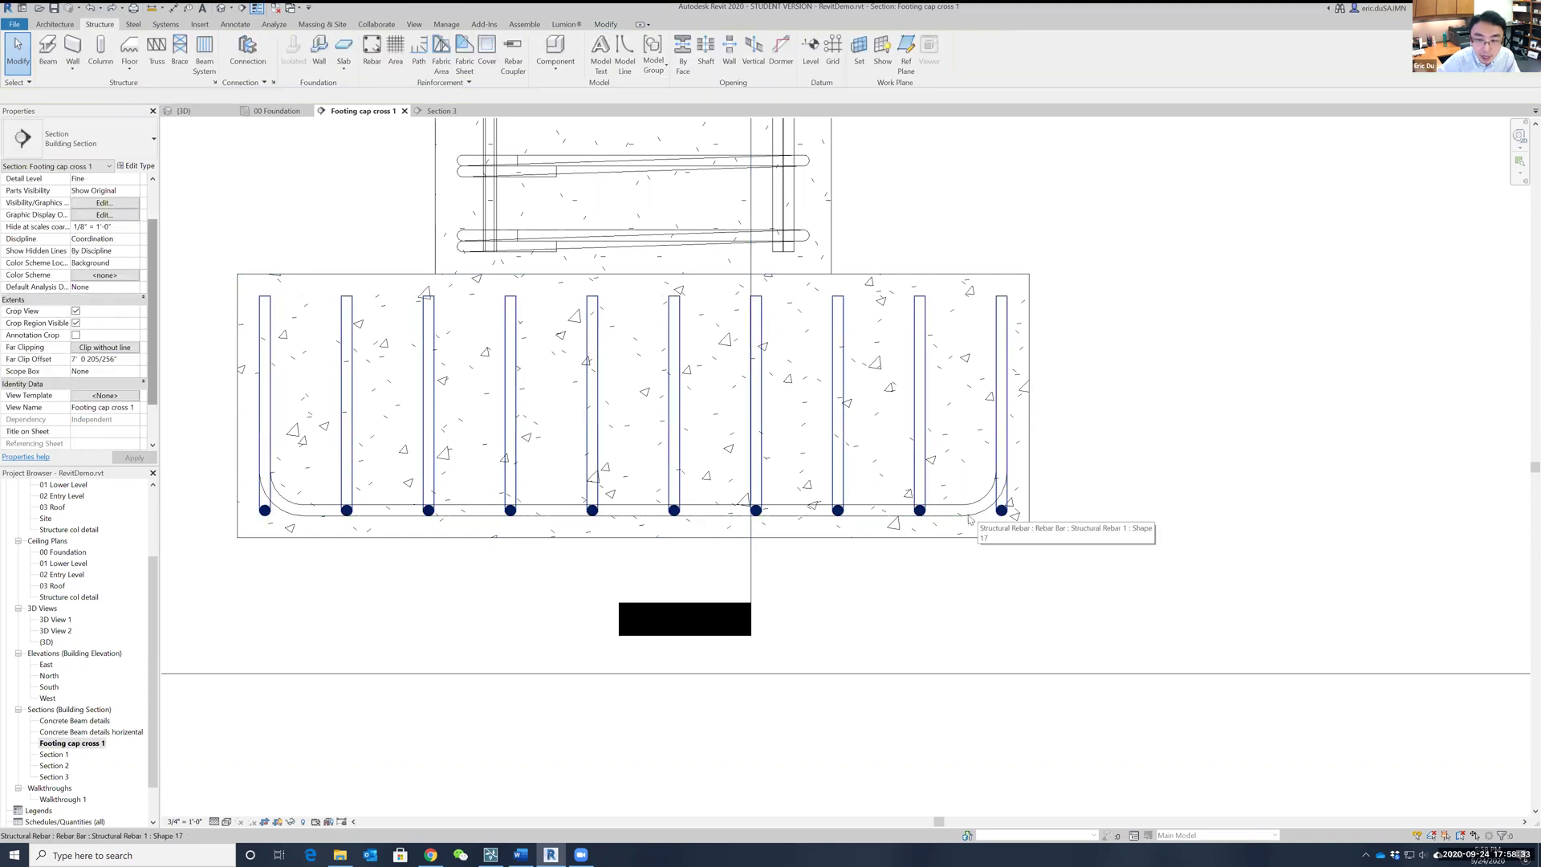
pyautogui.click(967, 519)
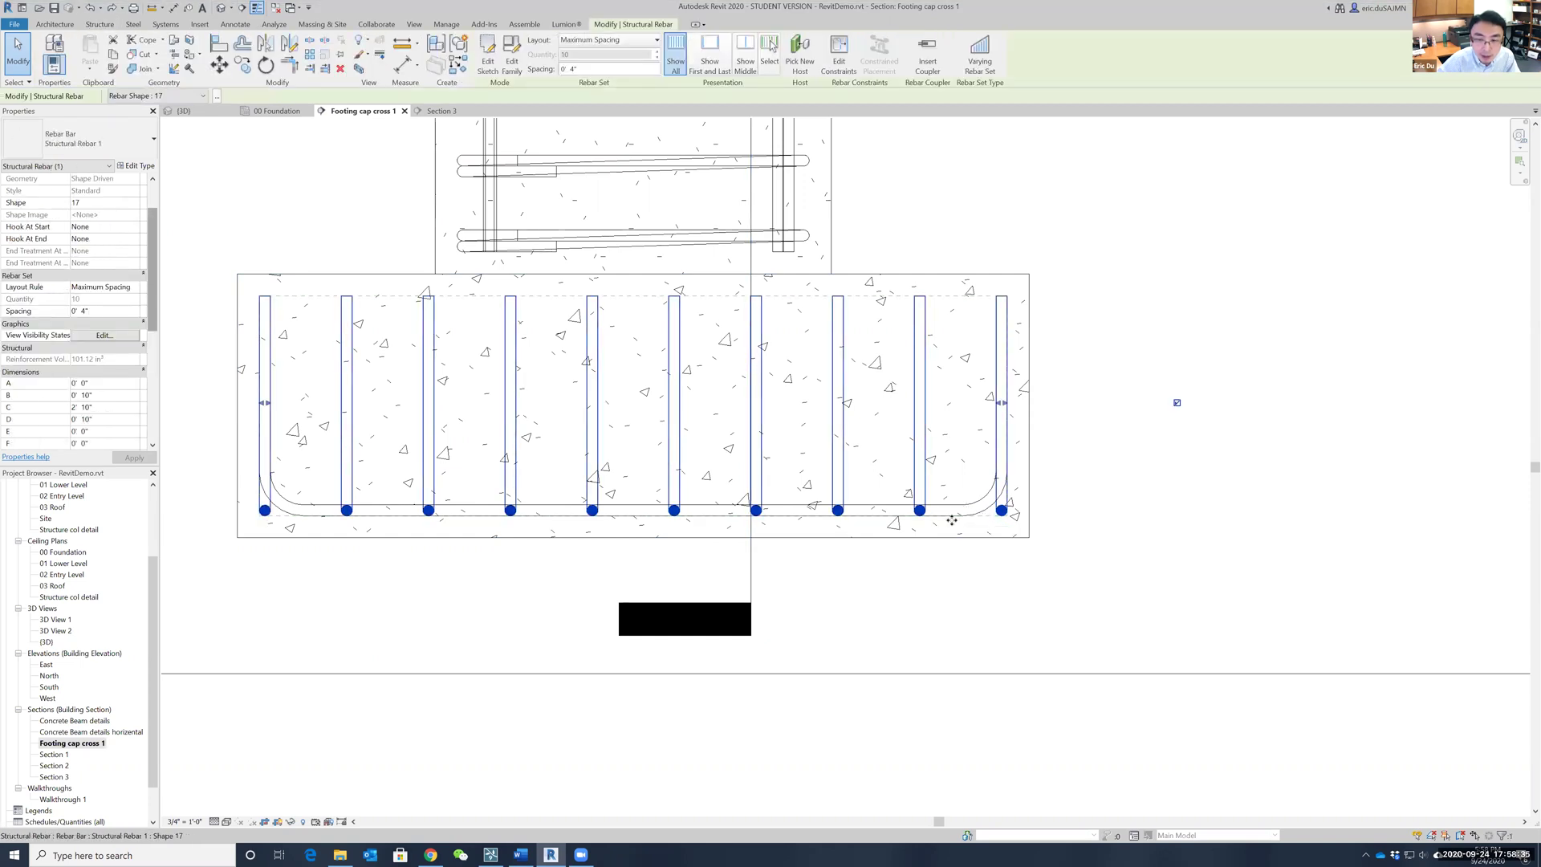
pyautogui.click(836, 69)
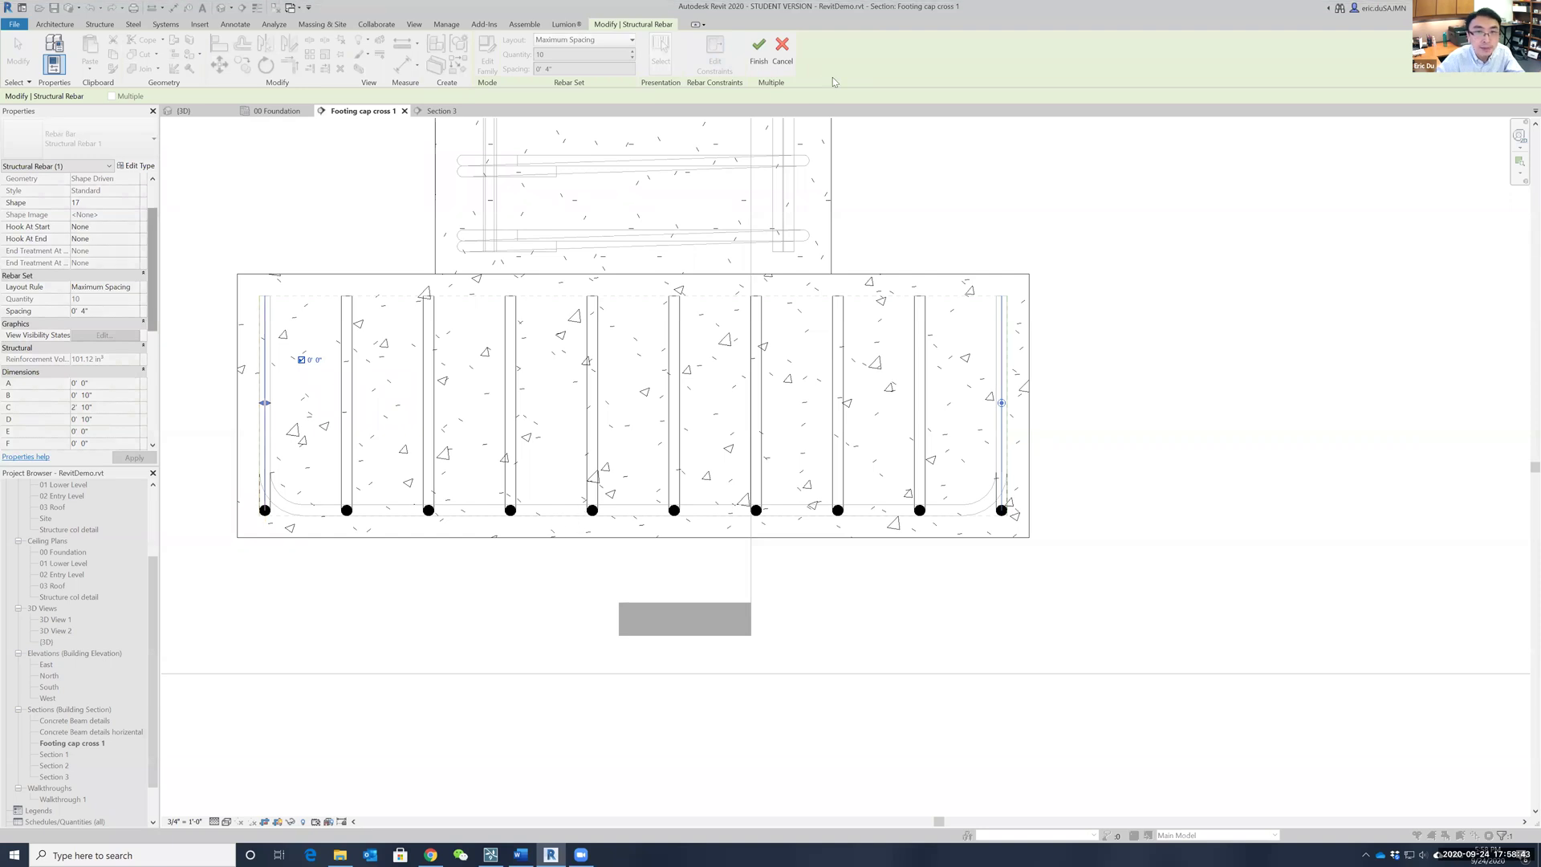
pyautogui.click(758, 48)
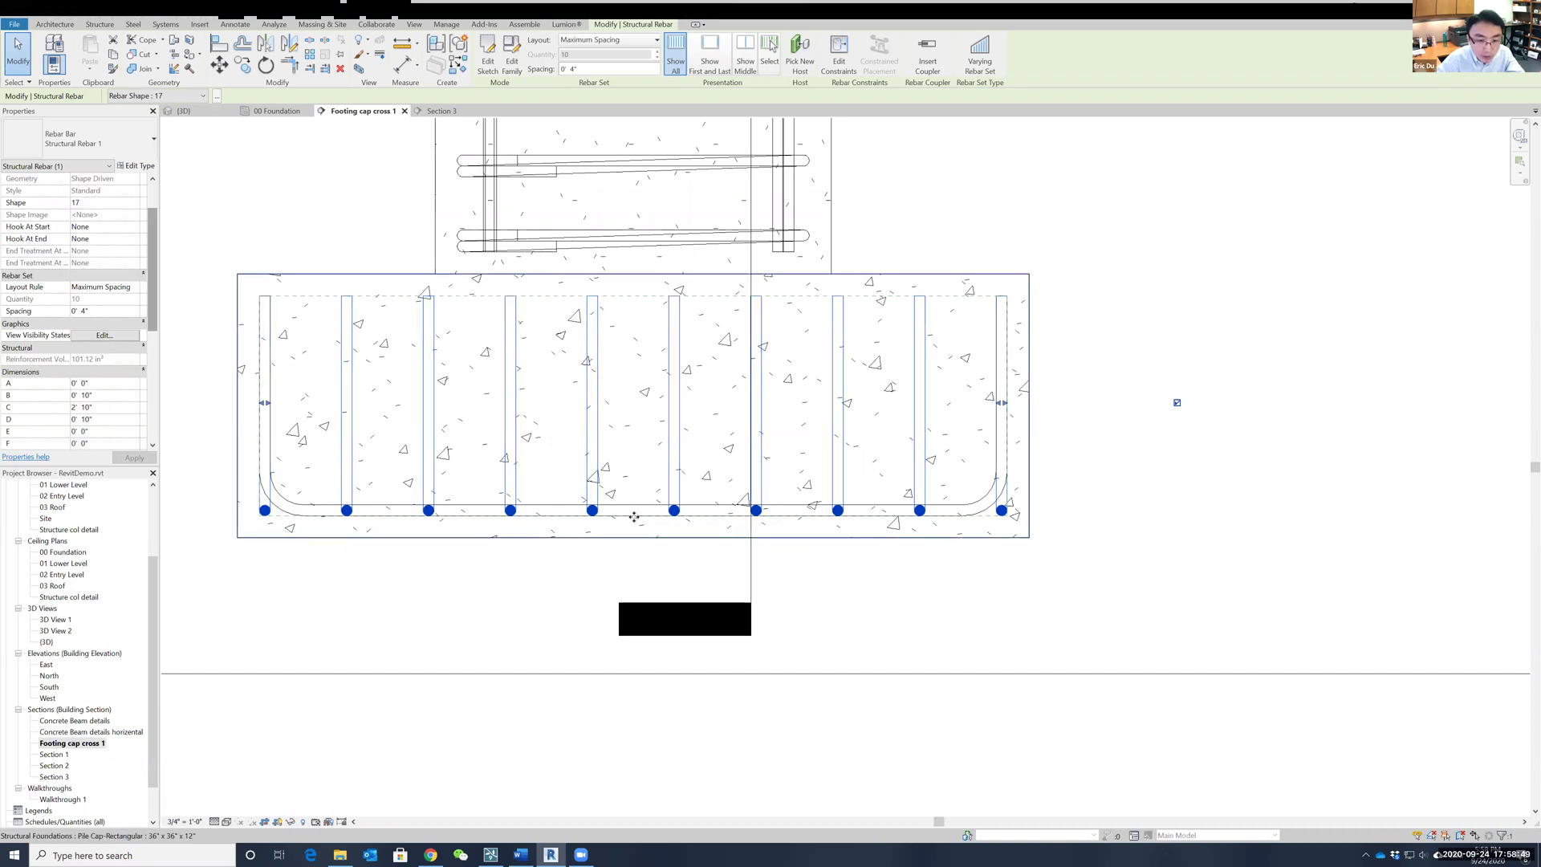
# Step: Constrain the profile-view U-bar set's horizontal leg 1.75" from the pile cap's bottom face, finish the edit, and open the {3D} view
pyautogui.click(634, 517)
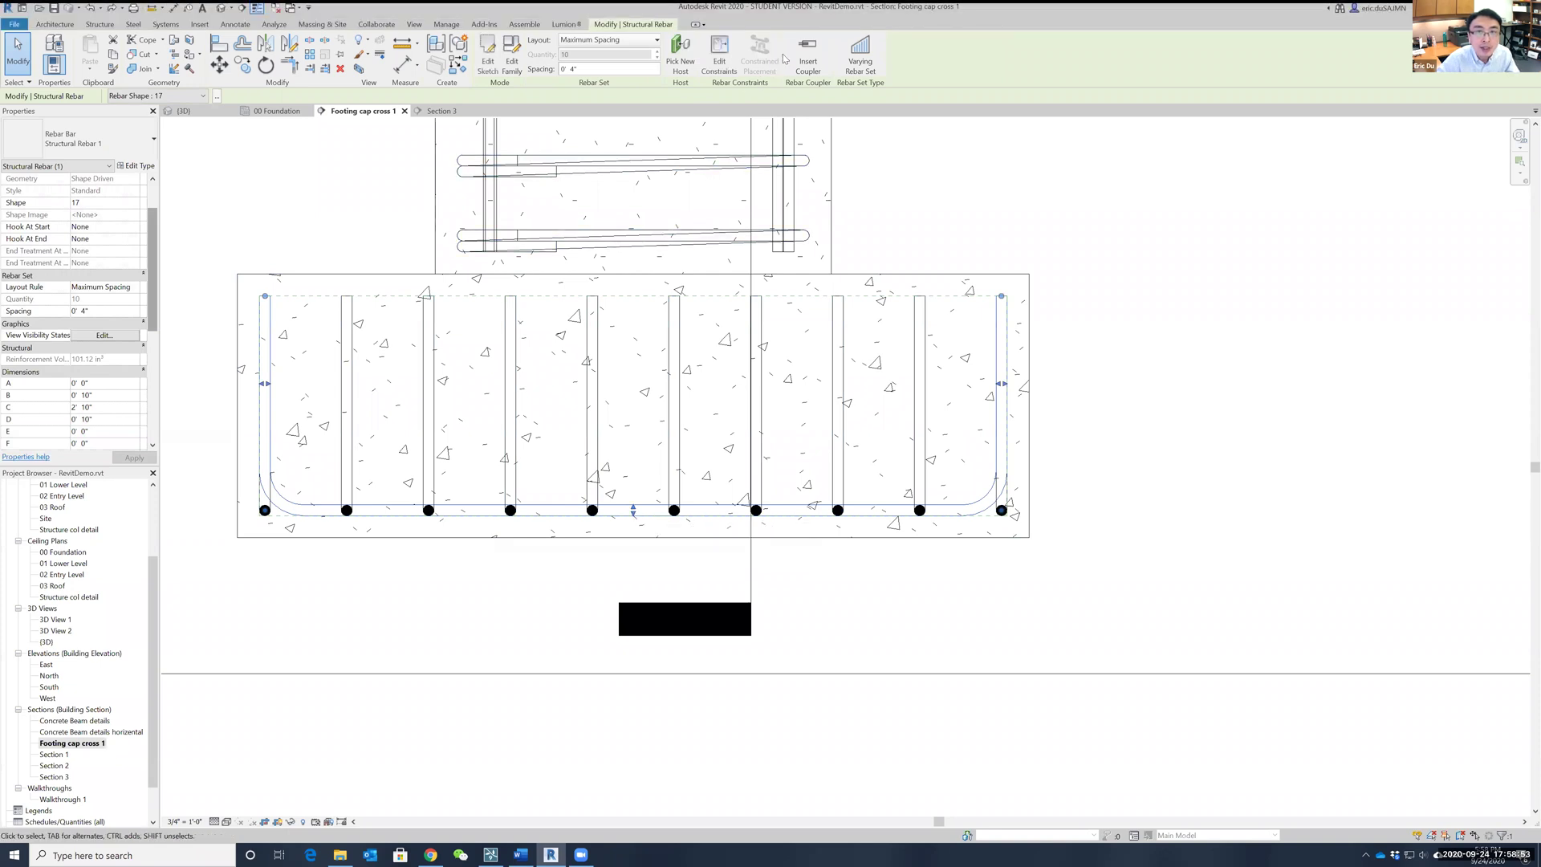
pyautogui.click(718, 49)
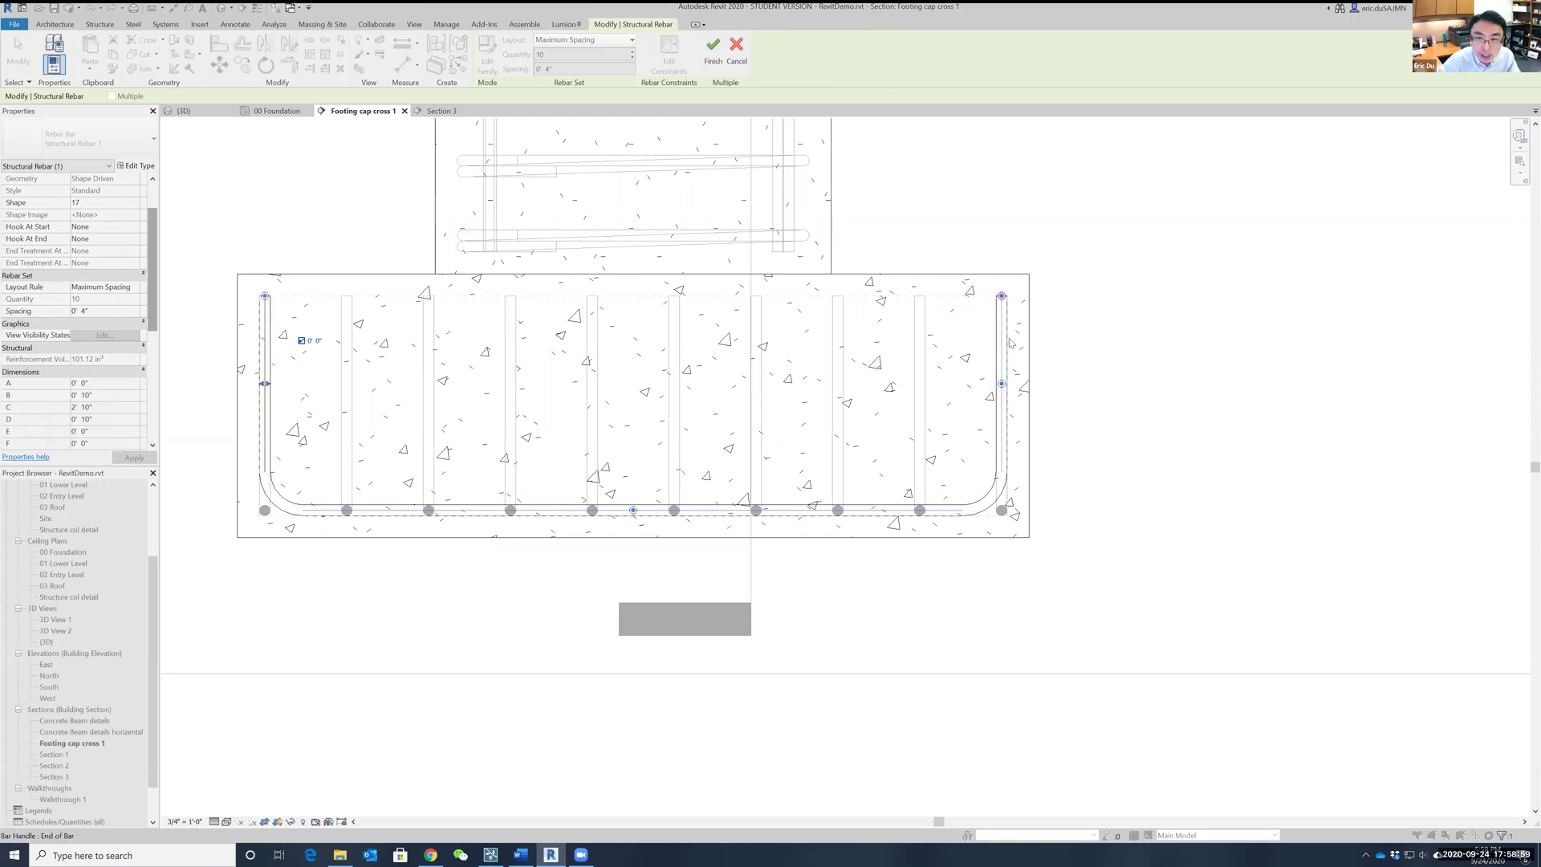
pyautogui.click(633, 511)
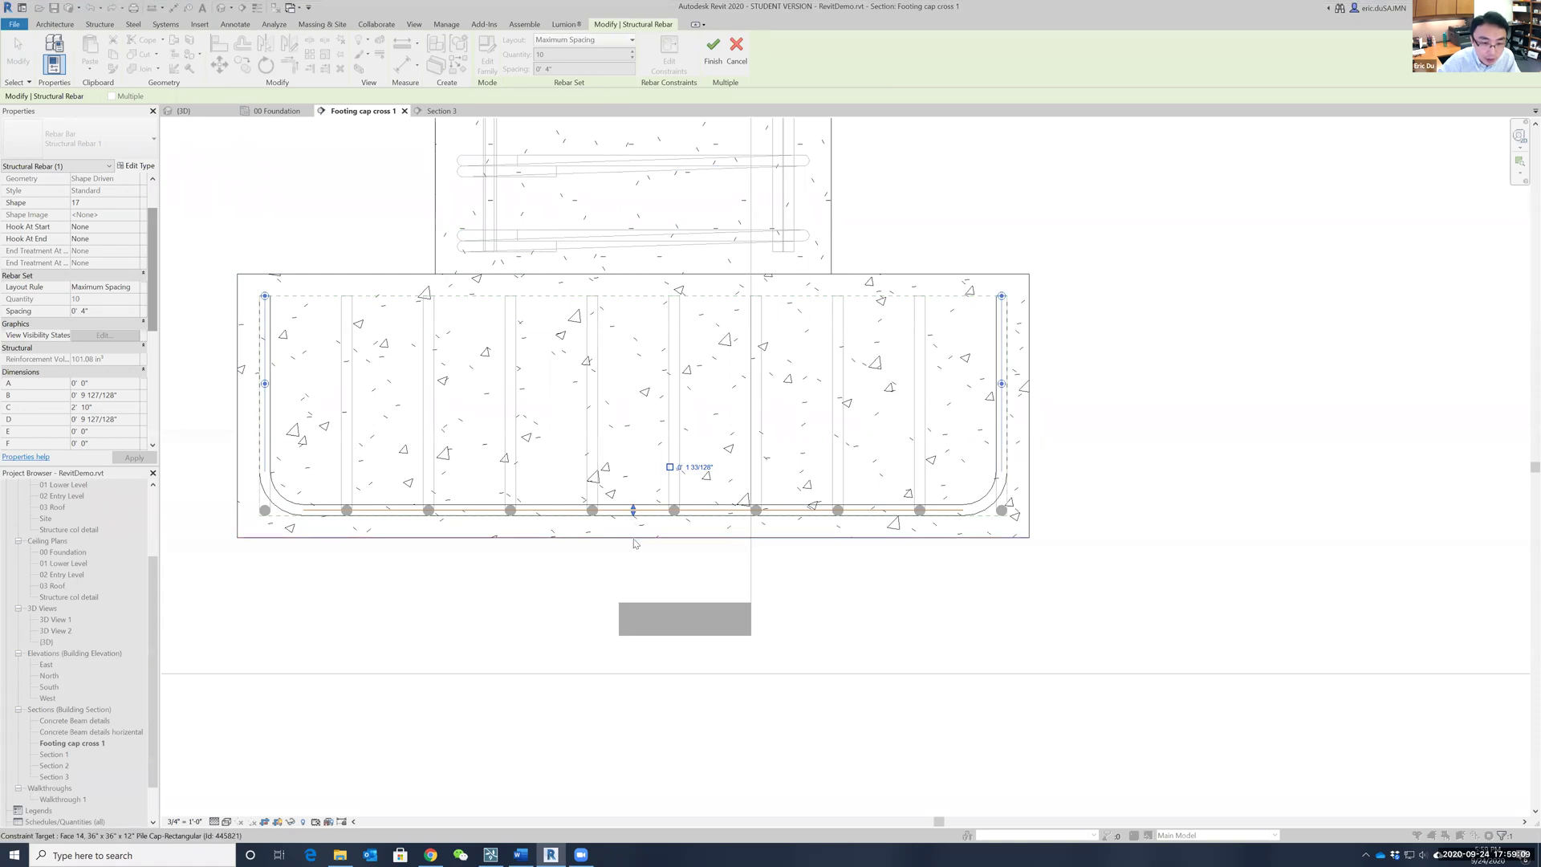
pyautogui.click(691, 471)
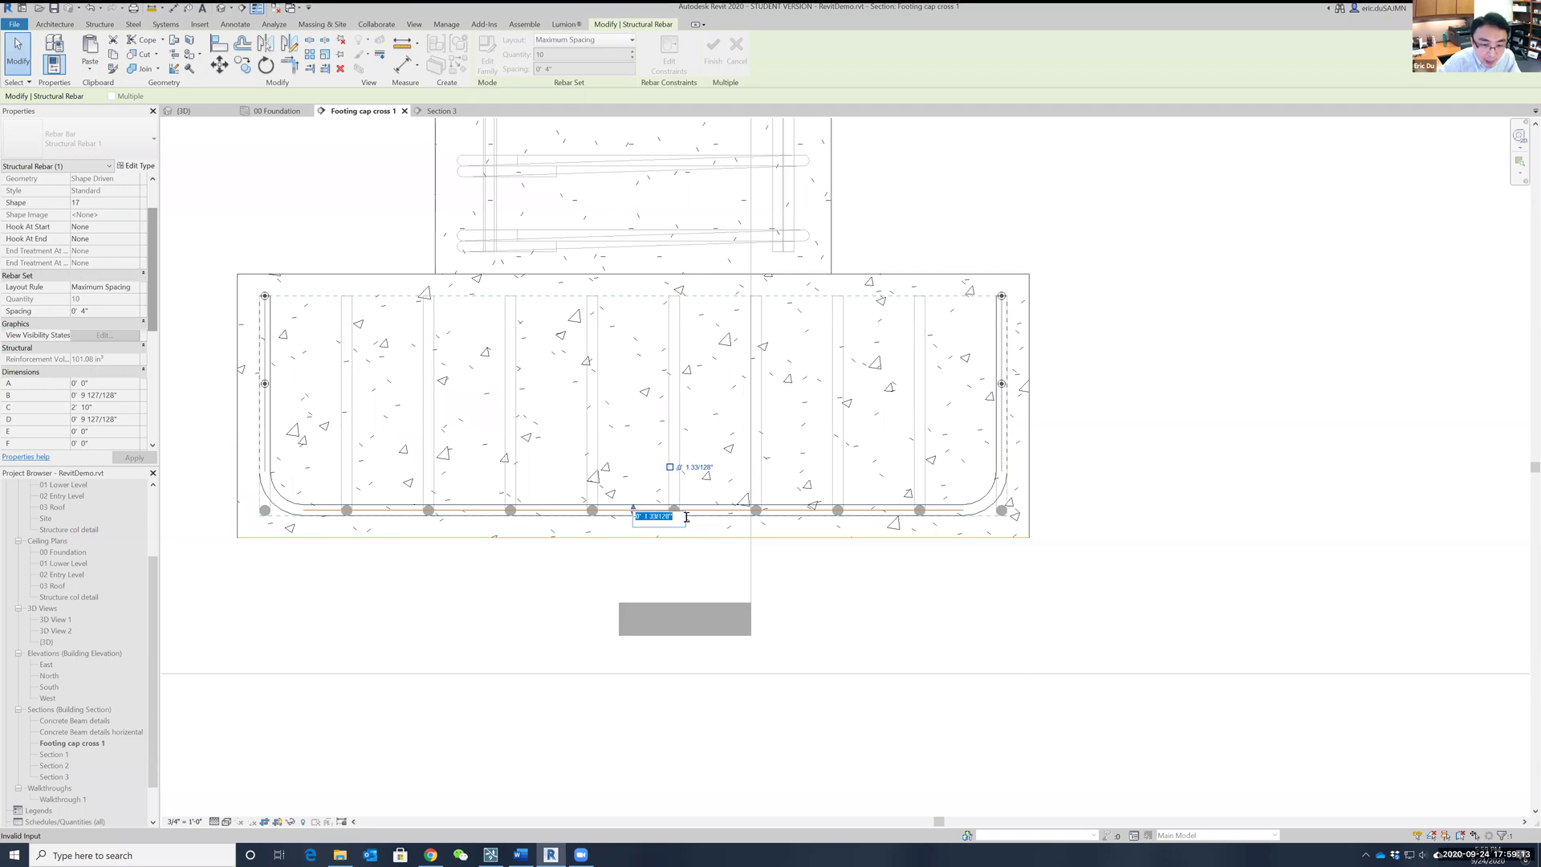
pyautogui.write('1.75')
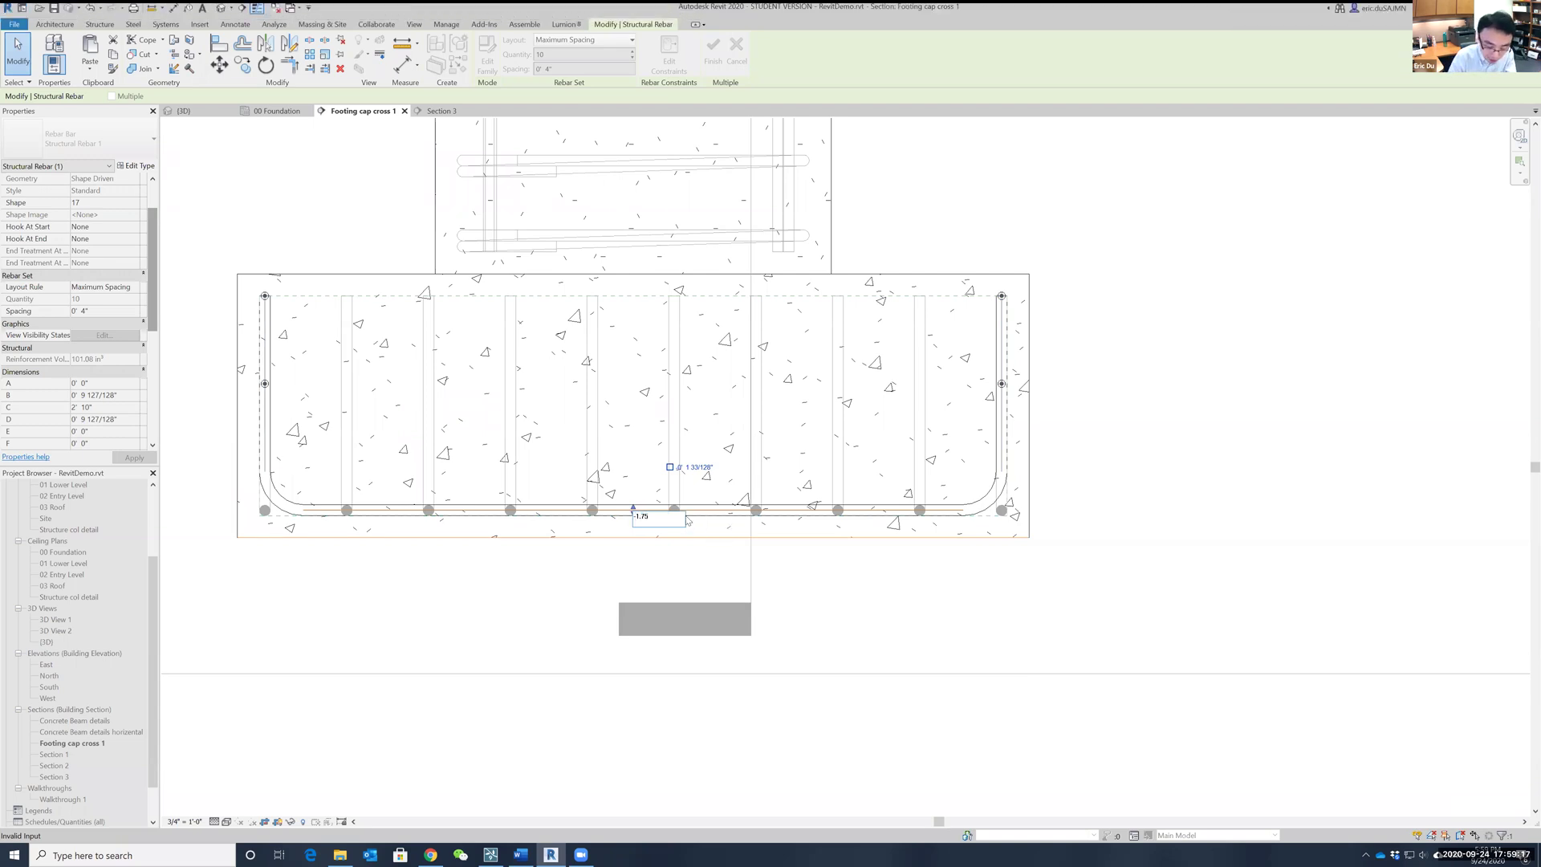
pyautogui.write('"')
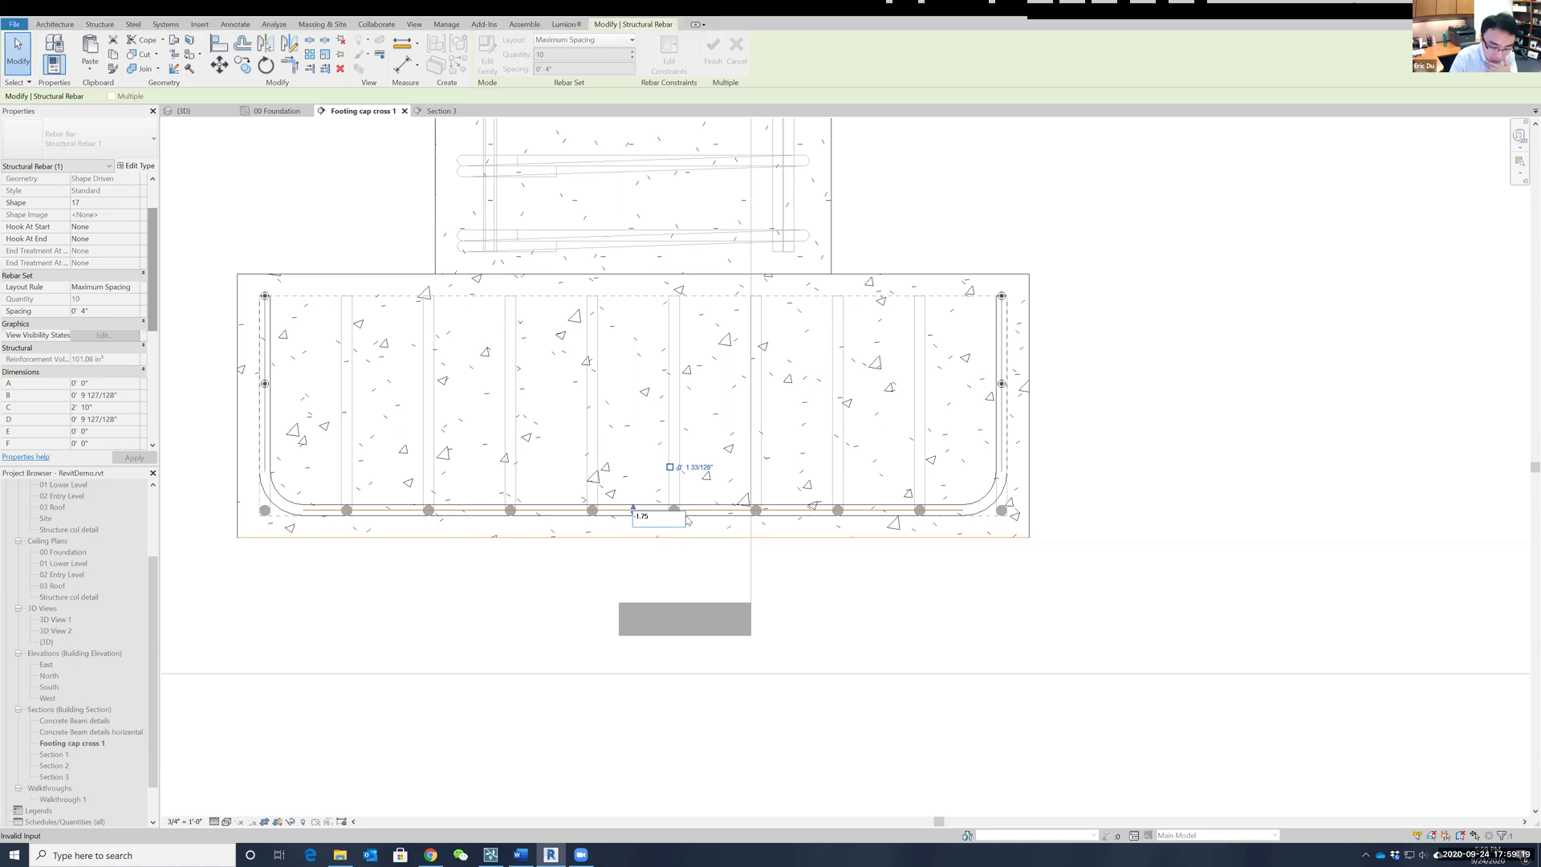
pyautogui.press('Return')
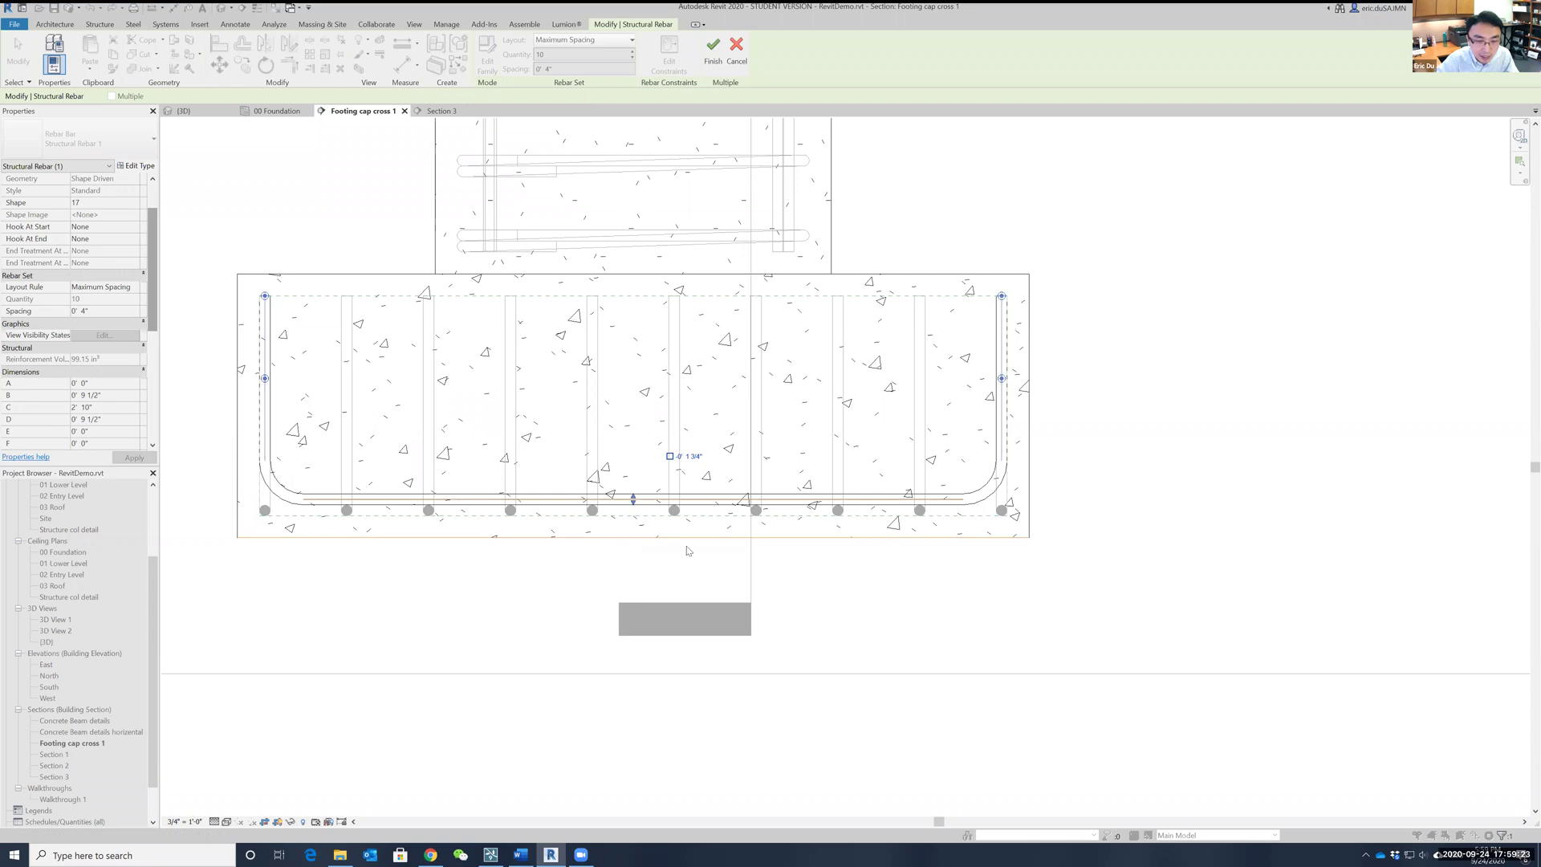
pyautogui.click(714, 64)
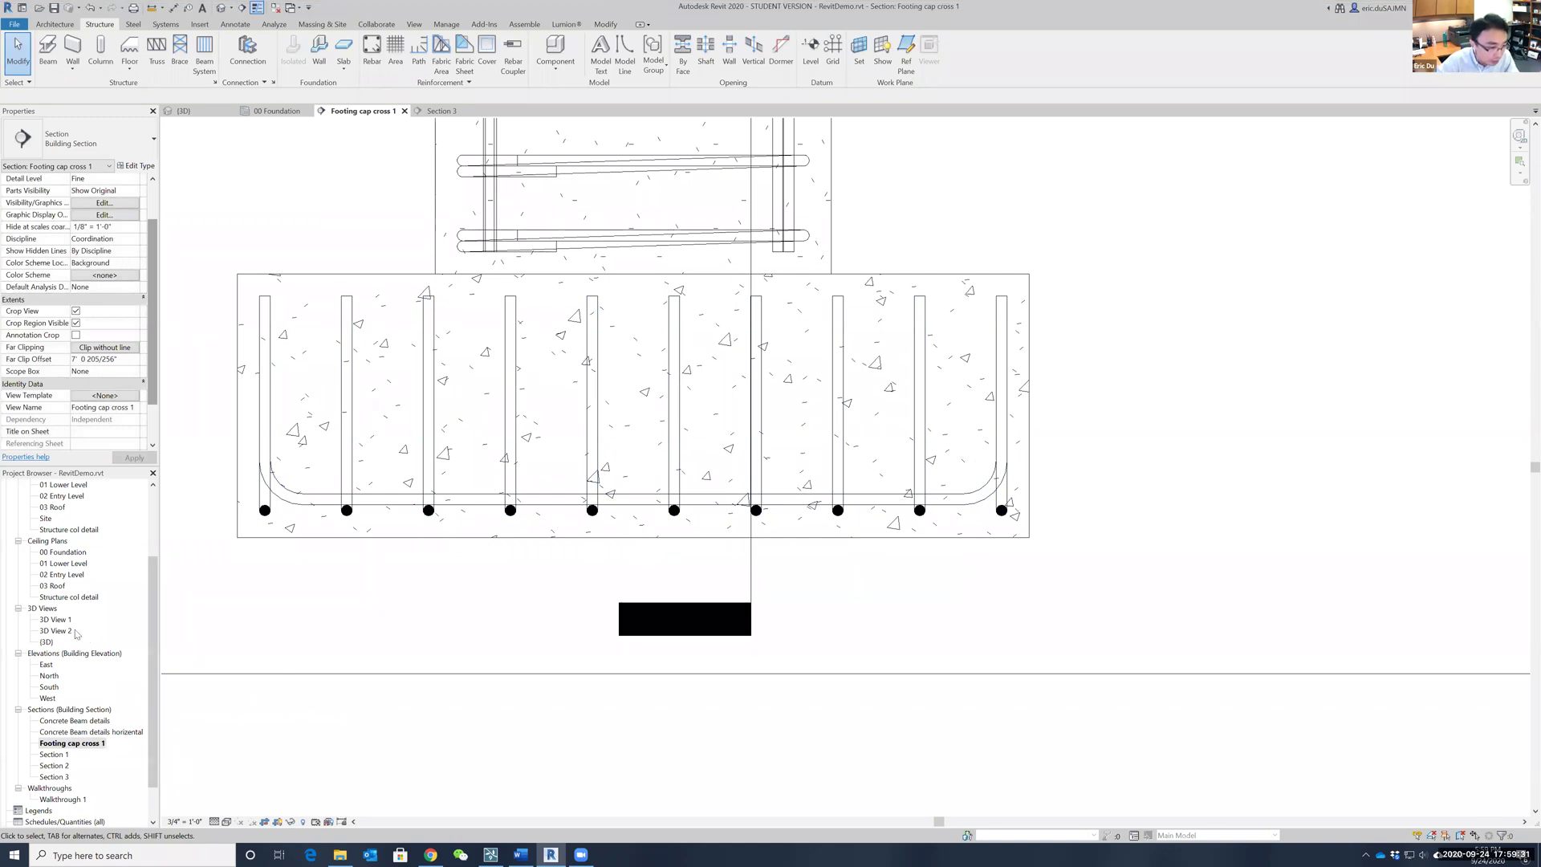
pyautogui.doubleClick(45, 643)
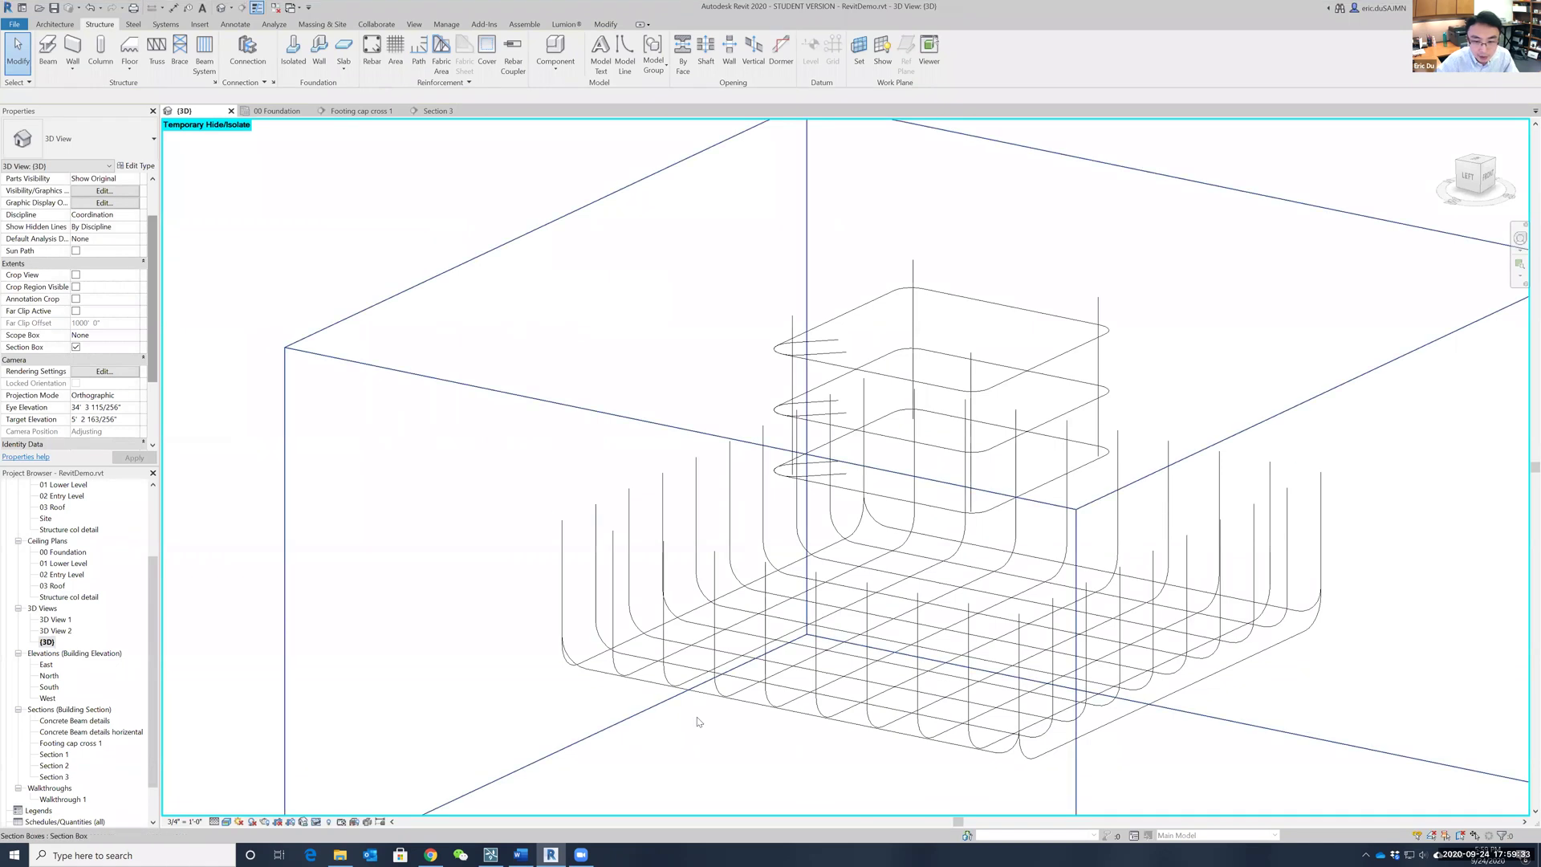
# Step: Set the {3D} view's detail level to Fine
pyautogui.click(214, 821)
pyautogui.click(225, 808)
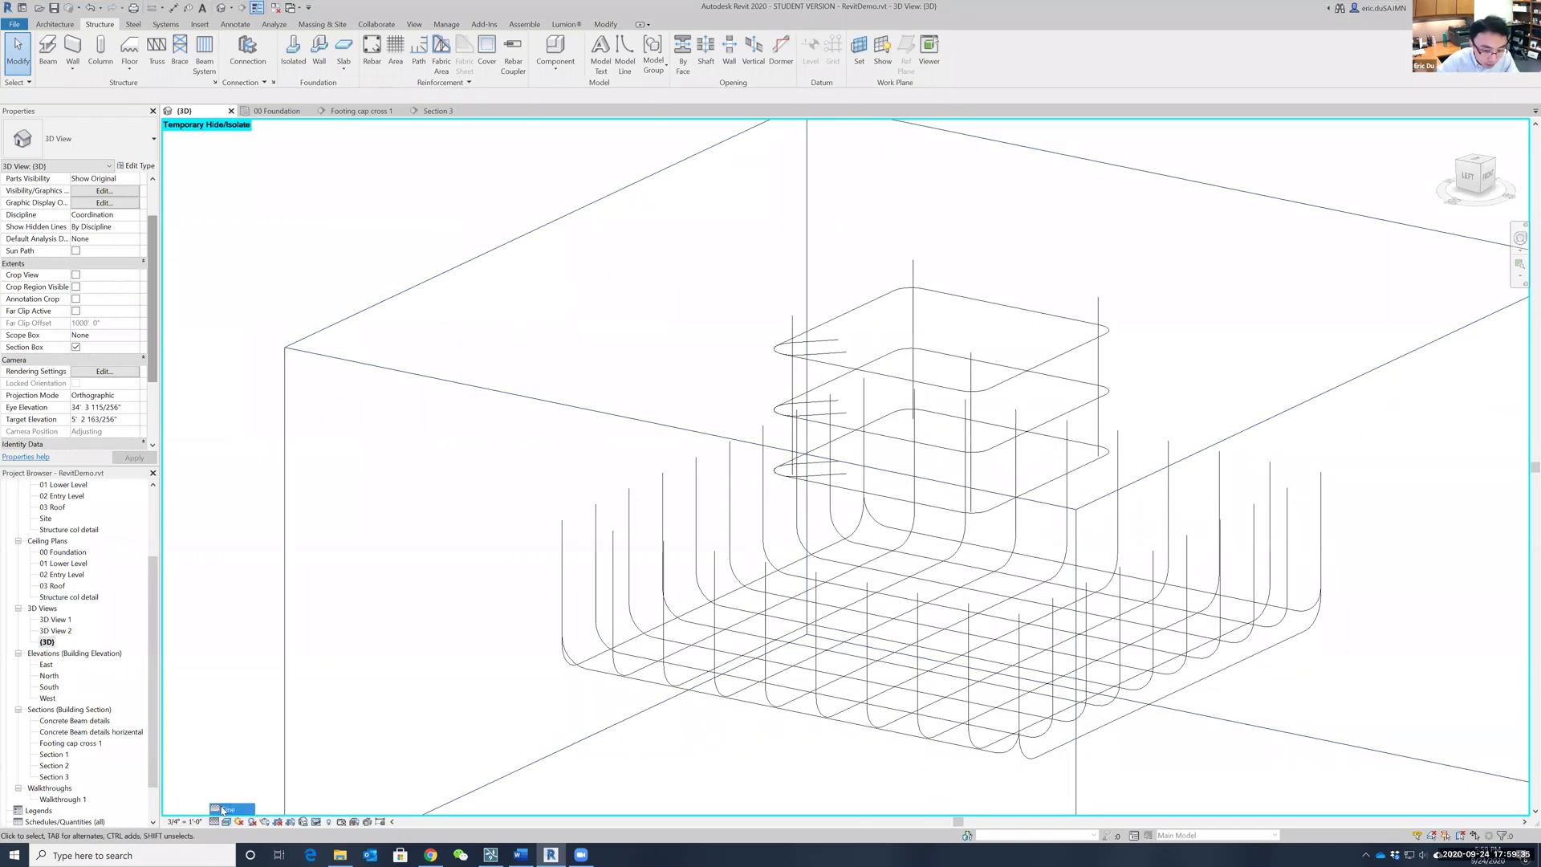
# Step: Examine the two crossing U-bar layers and the column rebar in the {3D} view from low and raised angles
pyautogui.scroll(-1, 442, 627)
pyautogui.scroll(1, 444, 628)
pyautogui.moveTo(444, 627); pyautogui.dragTo(340, 449, button='middle')
pyautogui.scroll(1, 340, 449)
pyautogui.scroll(1, 341, 454)
pyautogui.keyDown('shift'); pyautogui.moveTo(1008, 696); pyautogui.dragTo(864, 589, button='middle'); pyautogui.keyUp('shift')
pyautogui.scroll(-5, 864, 590)
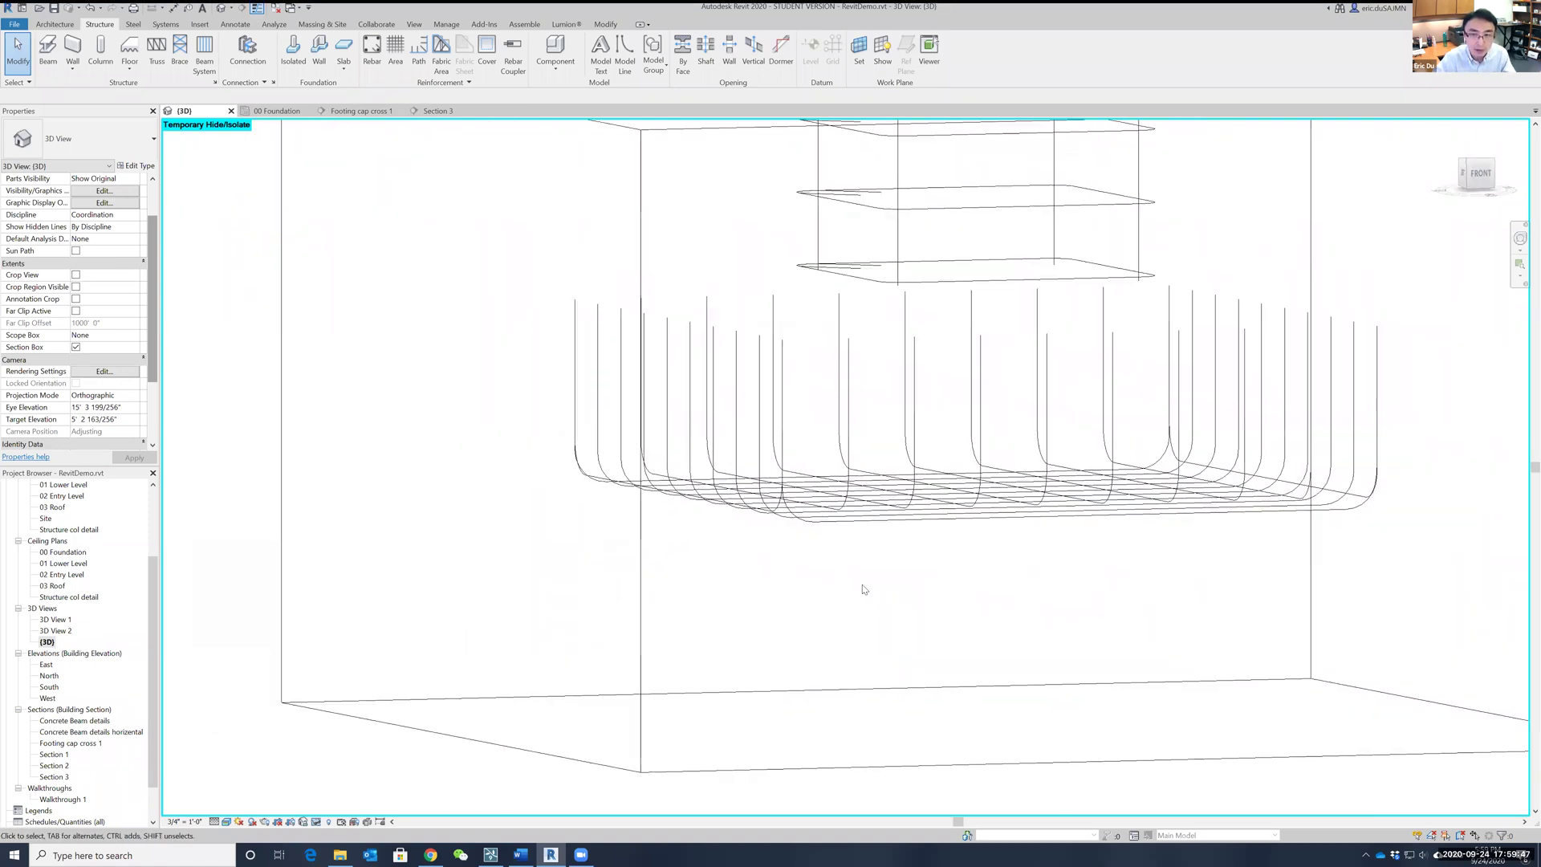
pyautogui.scroll(-1, 864, 590)
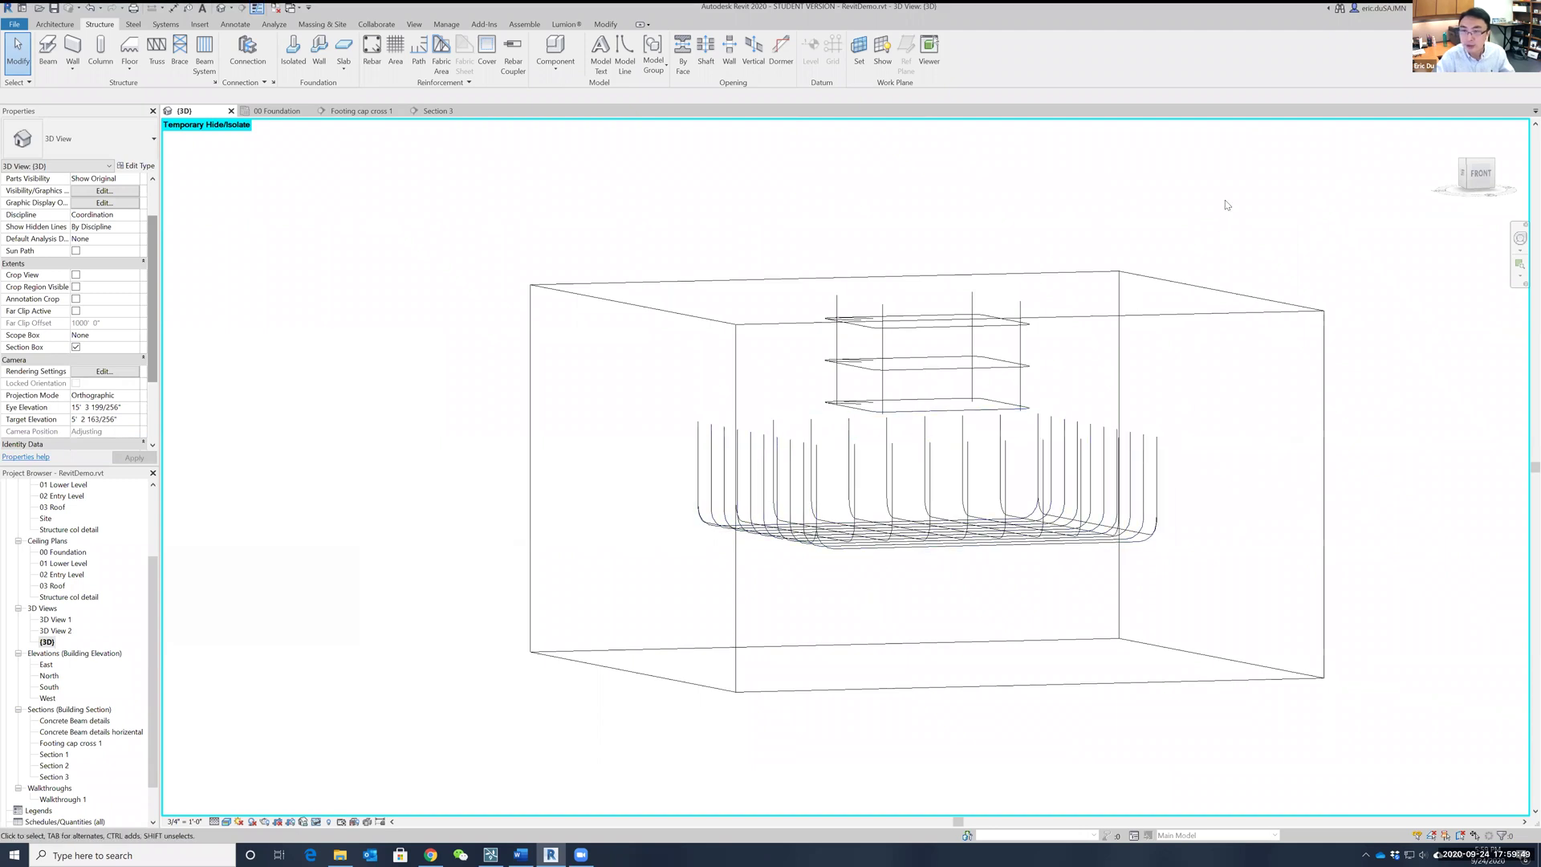
pyautogui.scroll(2, 1086, 257)
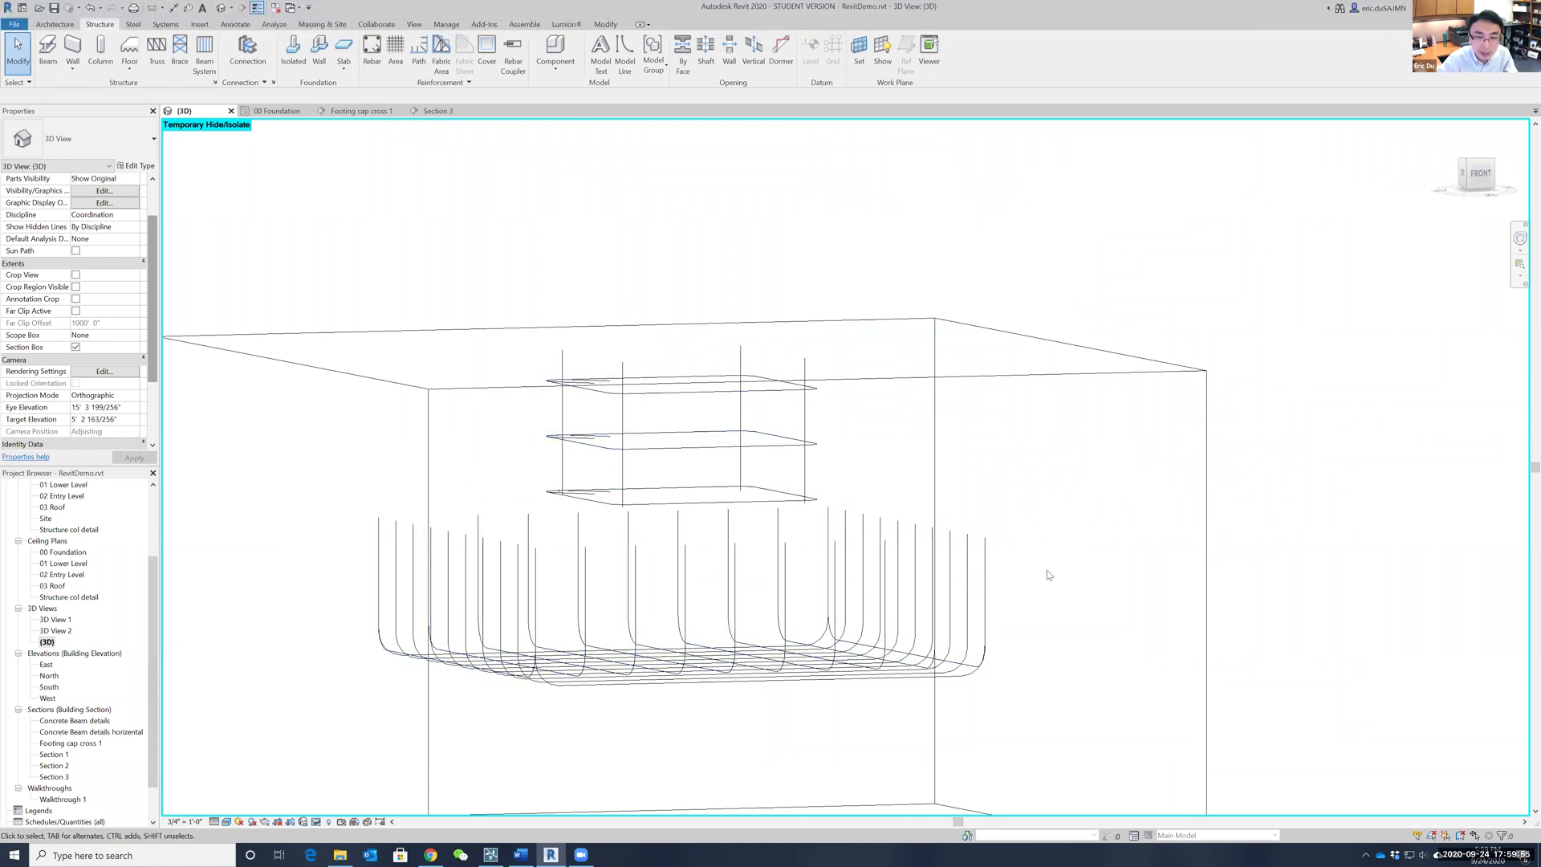
pyautogui.keyDown('shift'); pyautogui.moveTo(1052, 556); pyautogui.dragTo(1168, 469, button='middle'); pyautogui.keyUp('shift')
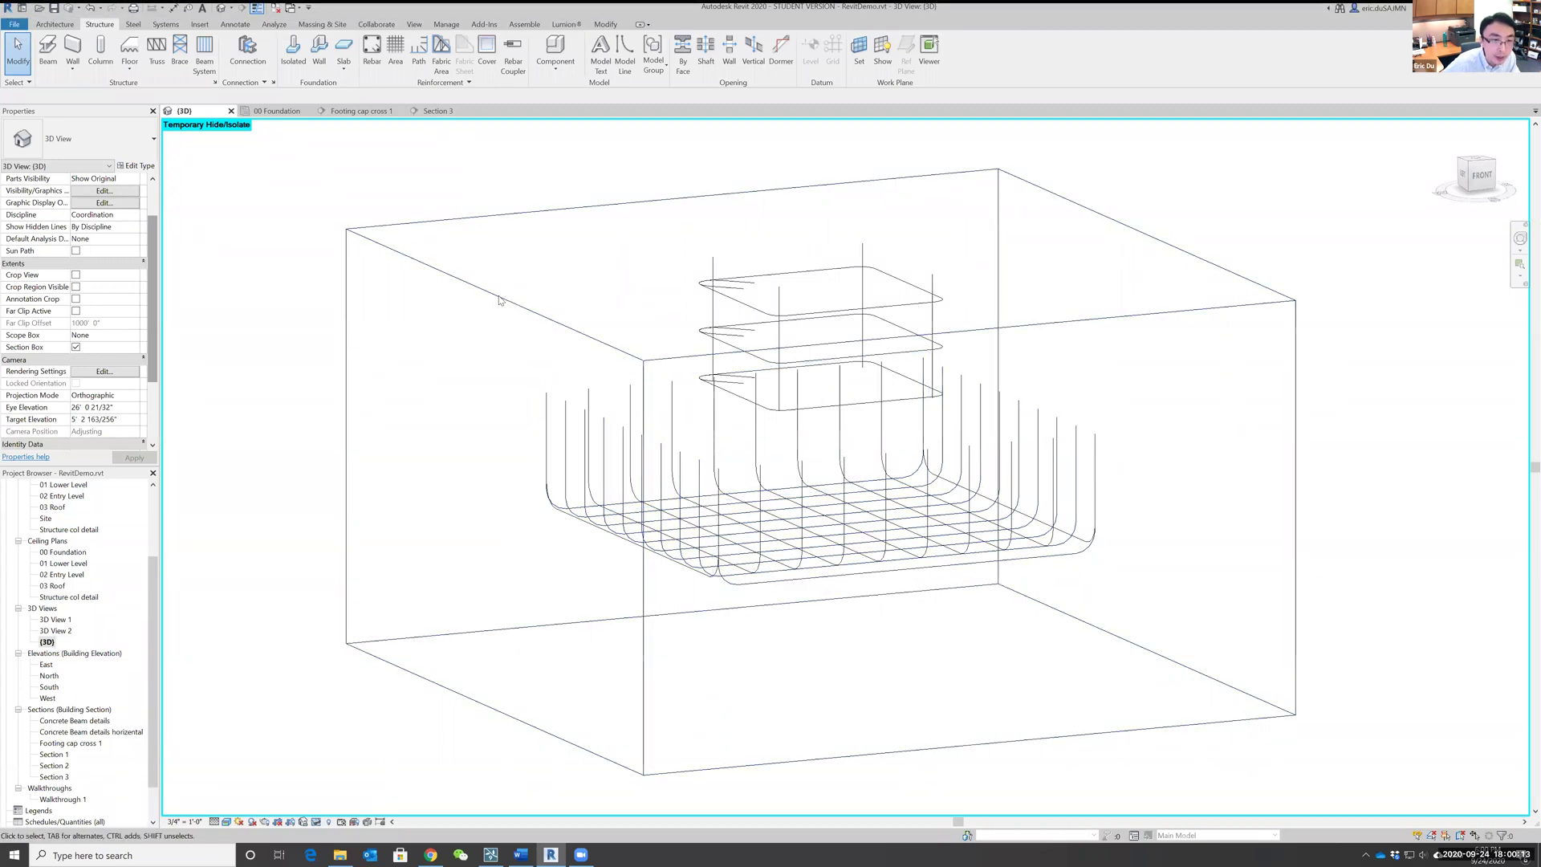
# Step: Turn on View as solid in the {3D} view for the lower U-bar set of the pile cap
pyautogui.click(490, 307)
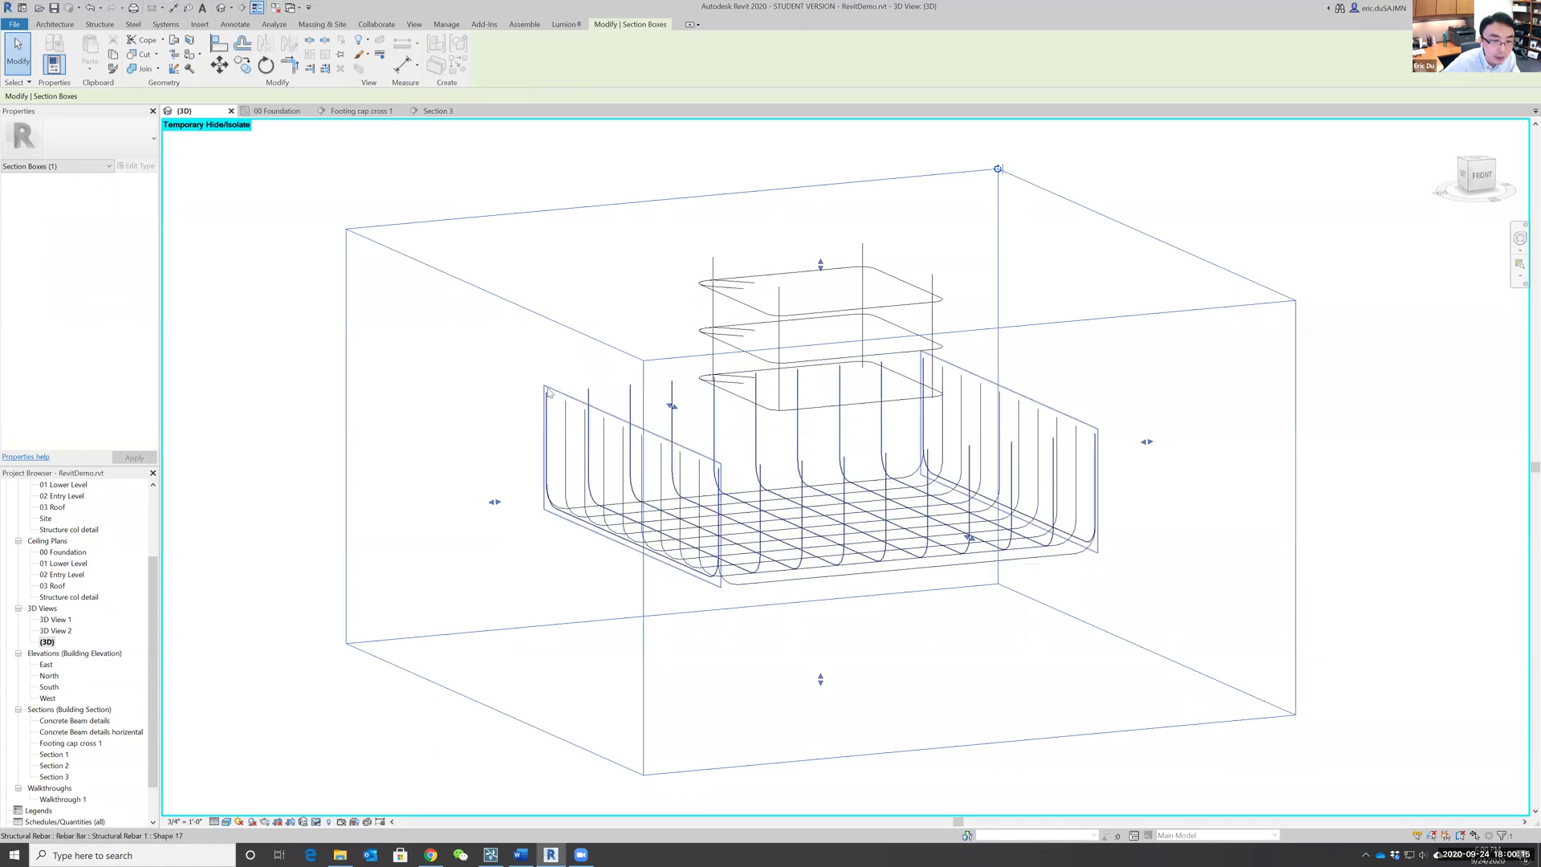
pyautogui.click(561, 395)
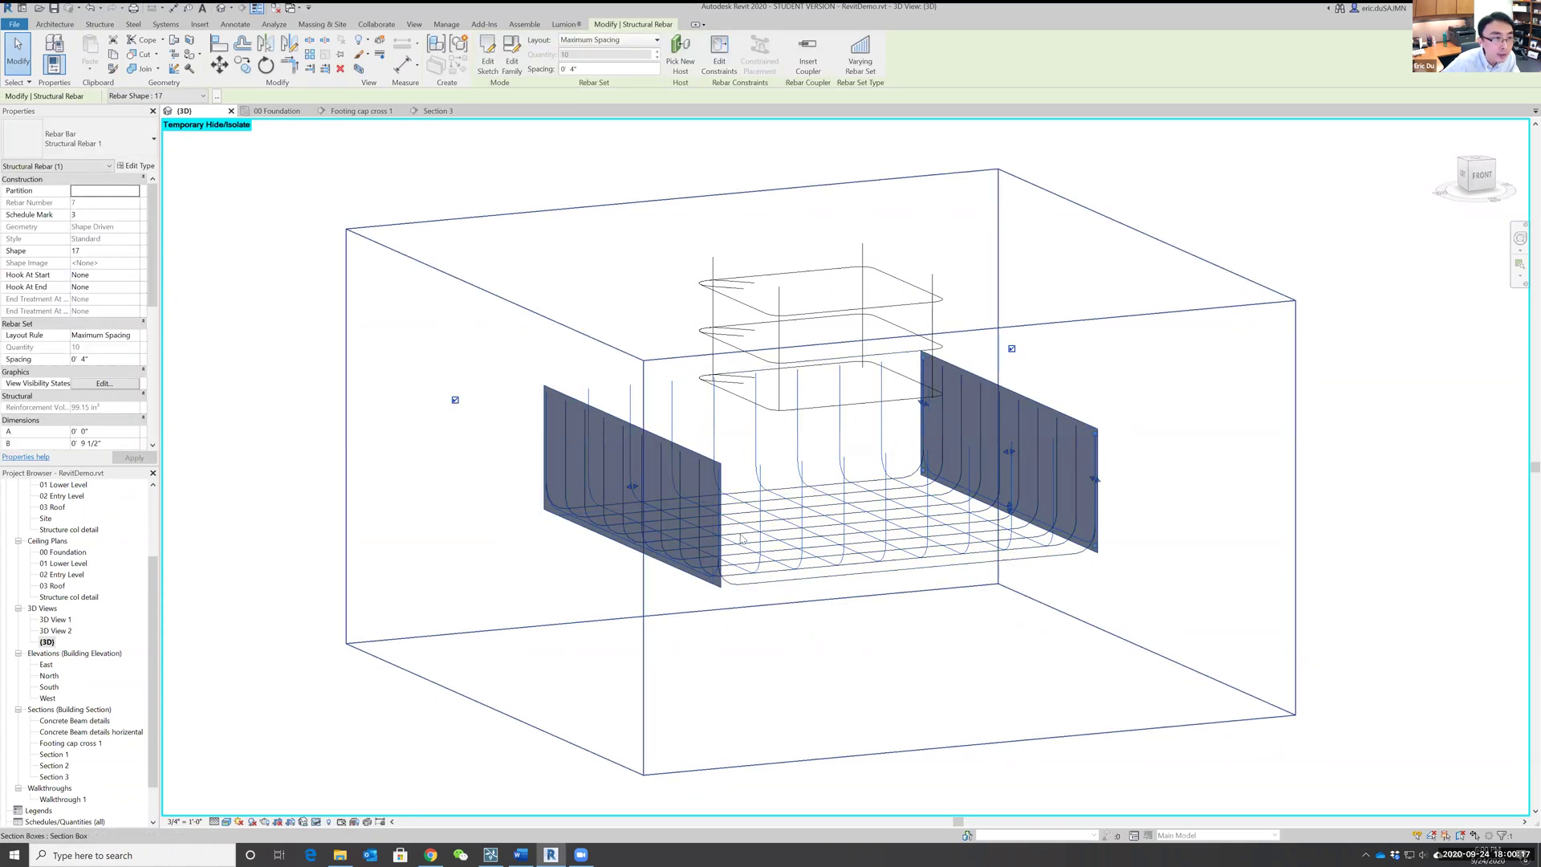
pyautogui.click(823, 582)
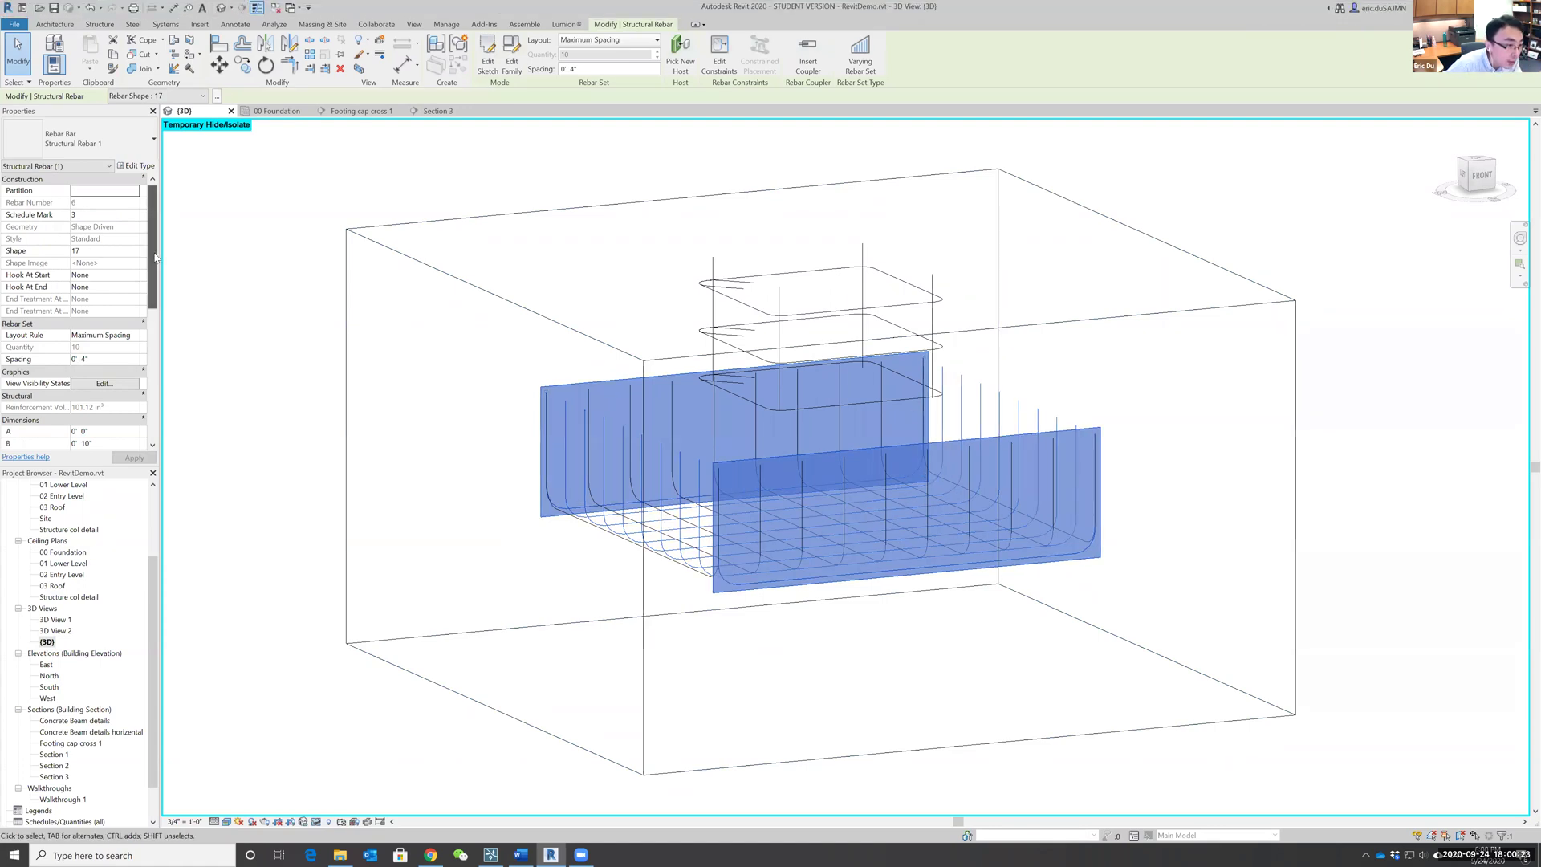
pyautogui.scroll(-3, 157, 241)
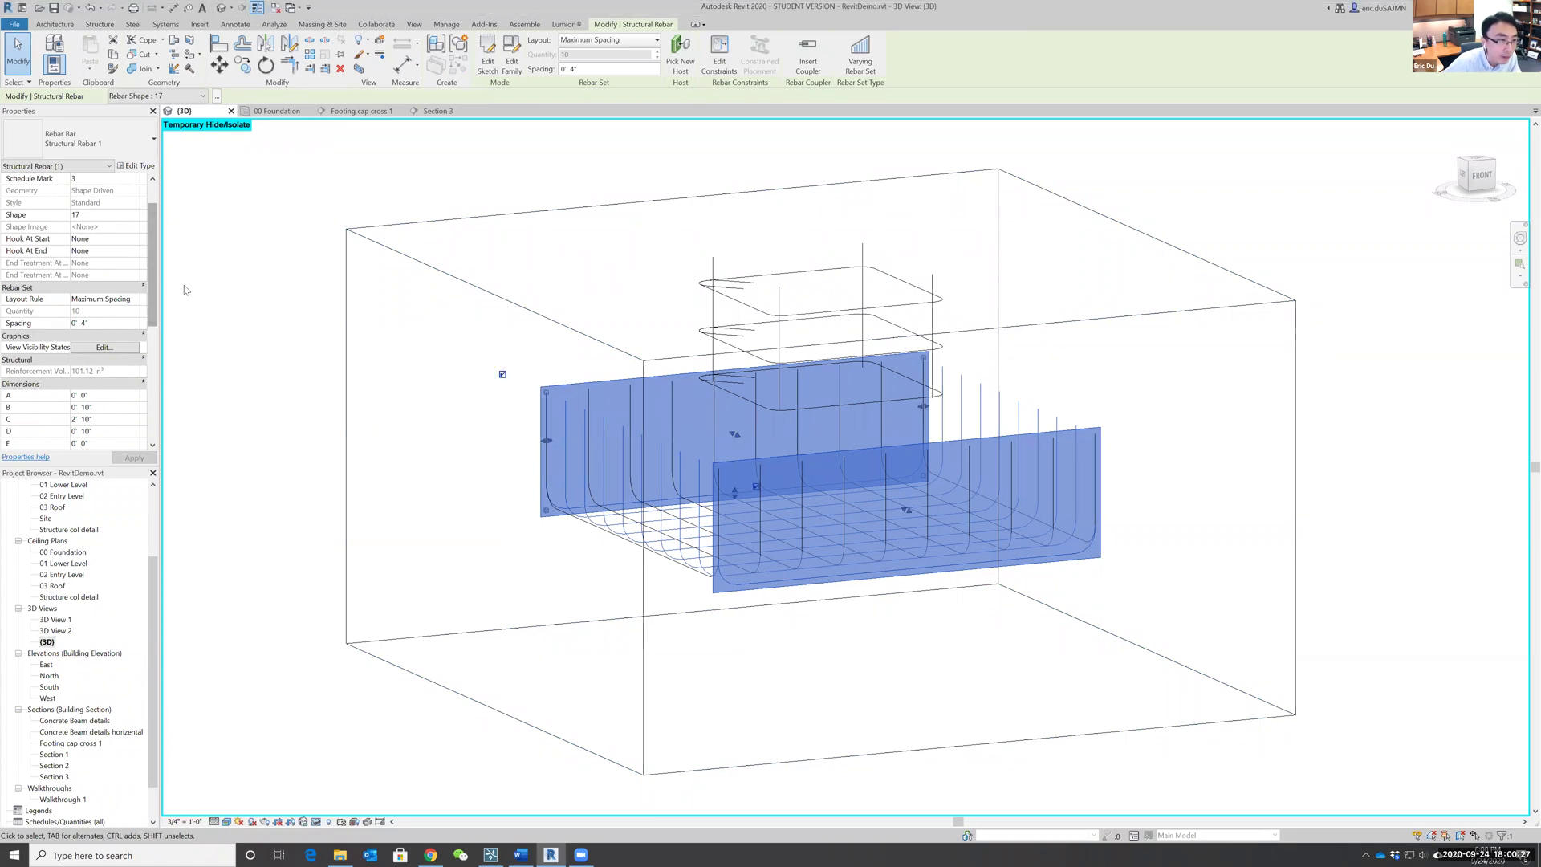
pyautogui.scroll(-2, 129, 305)
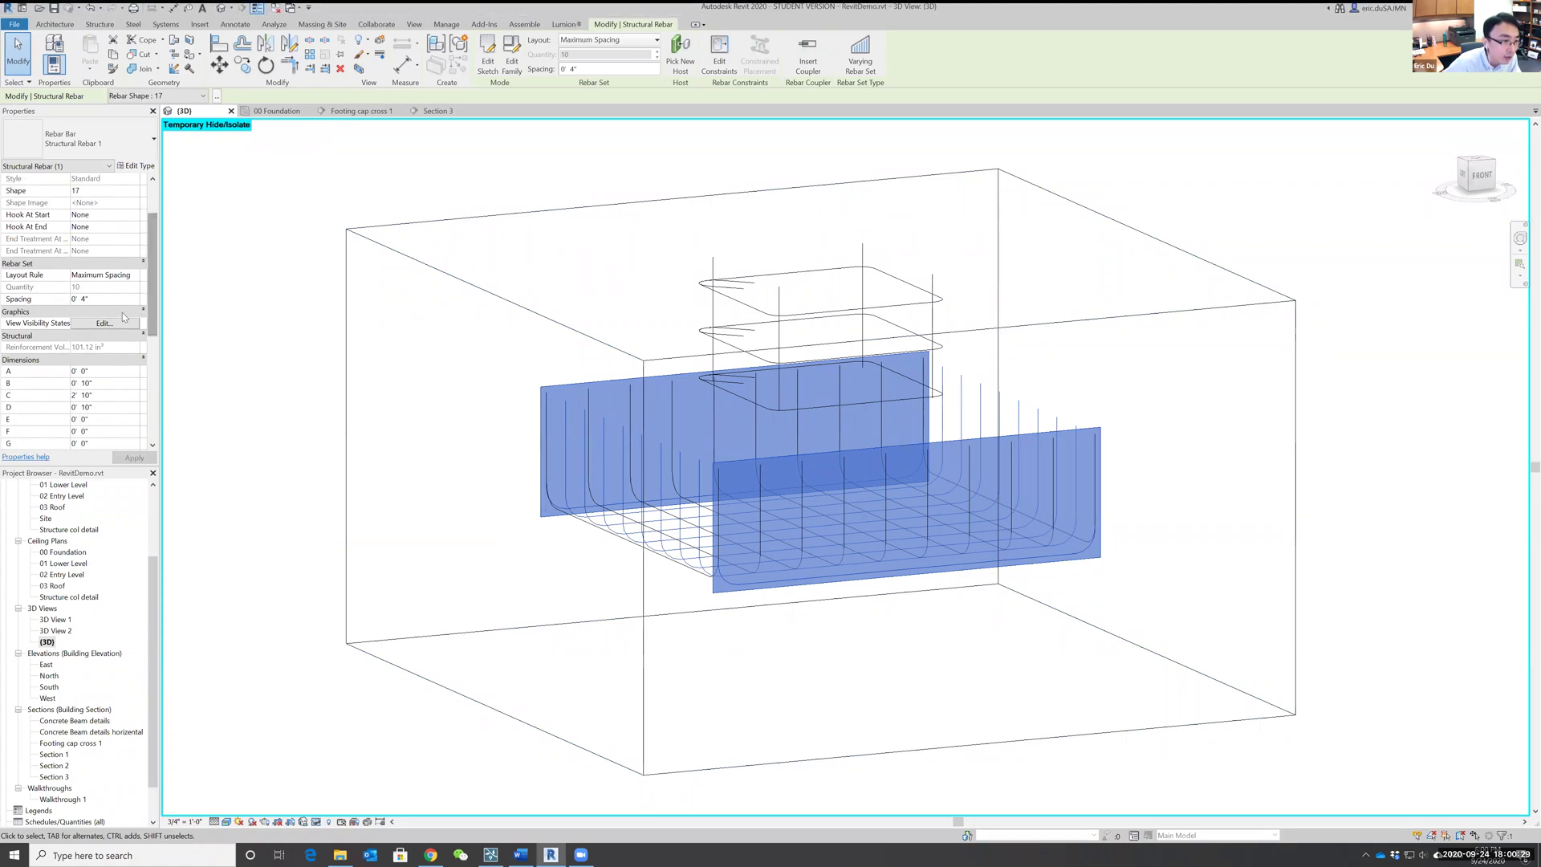
pyautogui.click(104, 323)
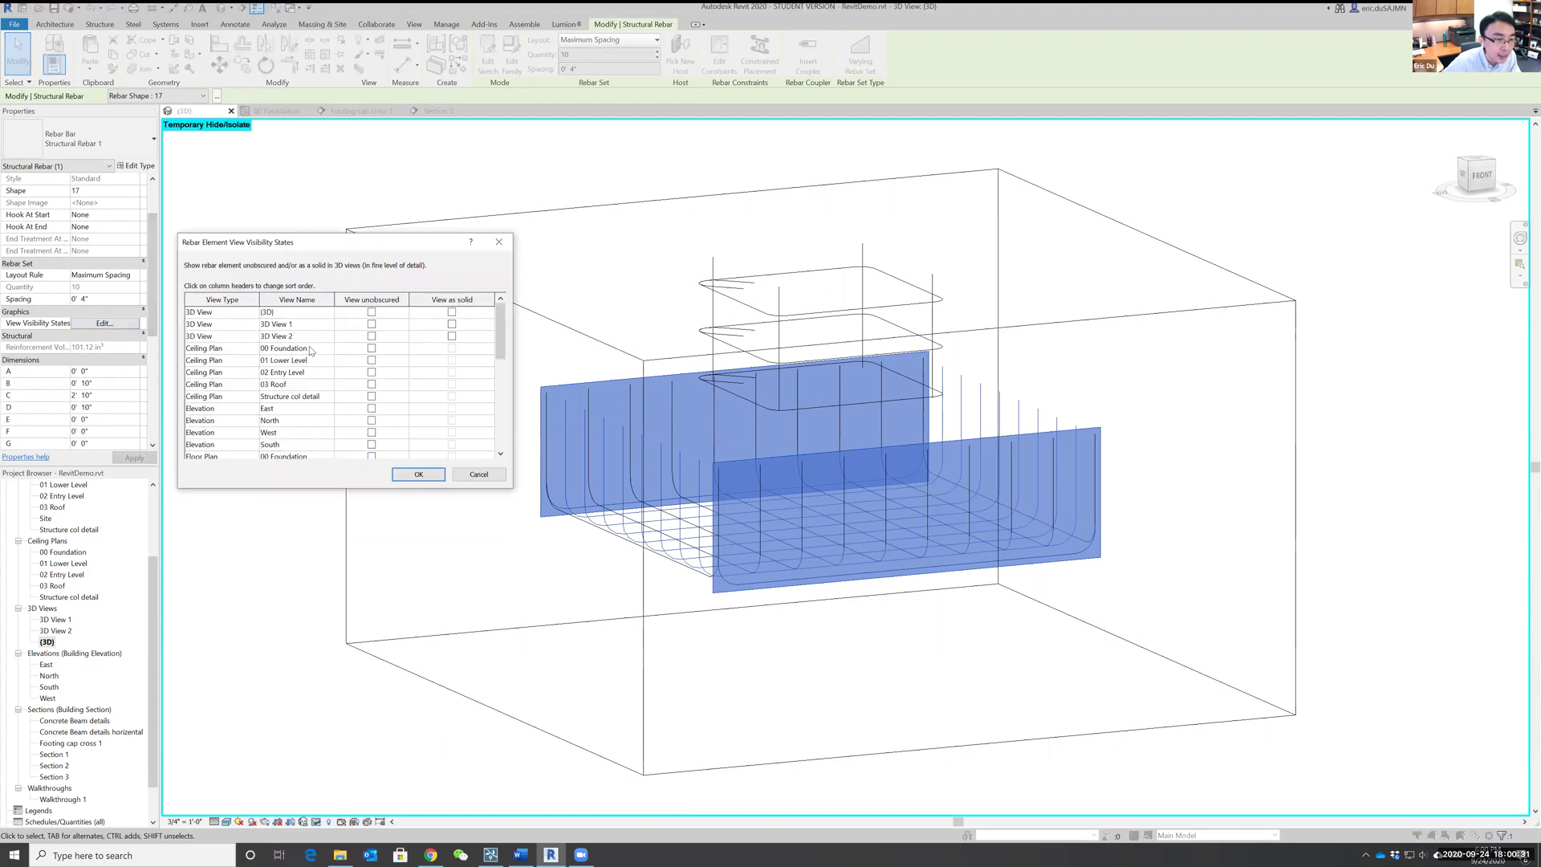
pyautogui.click(451, 313)
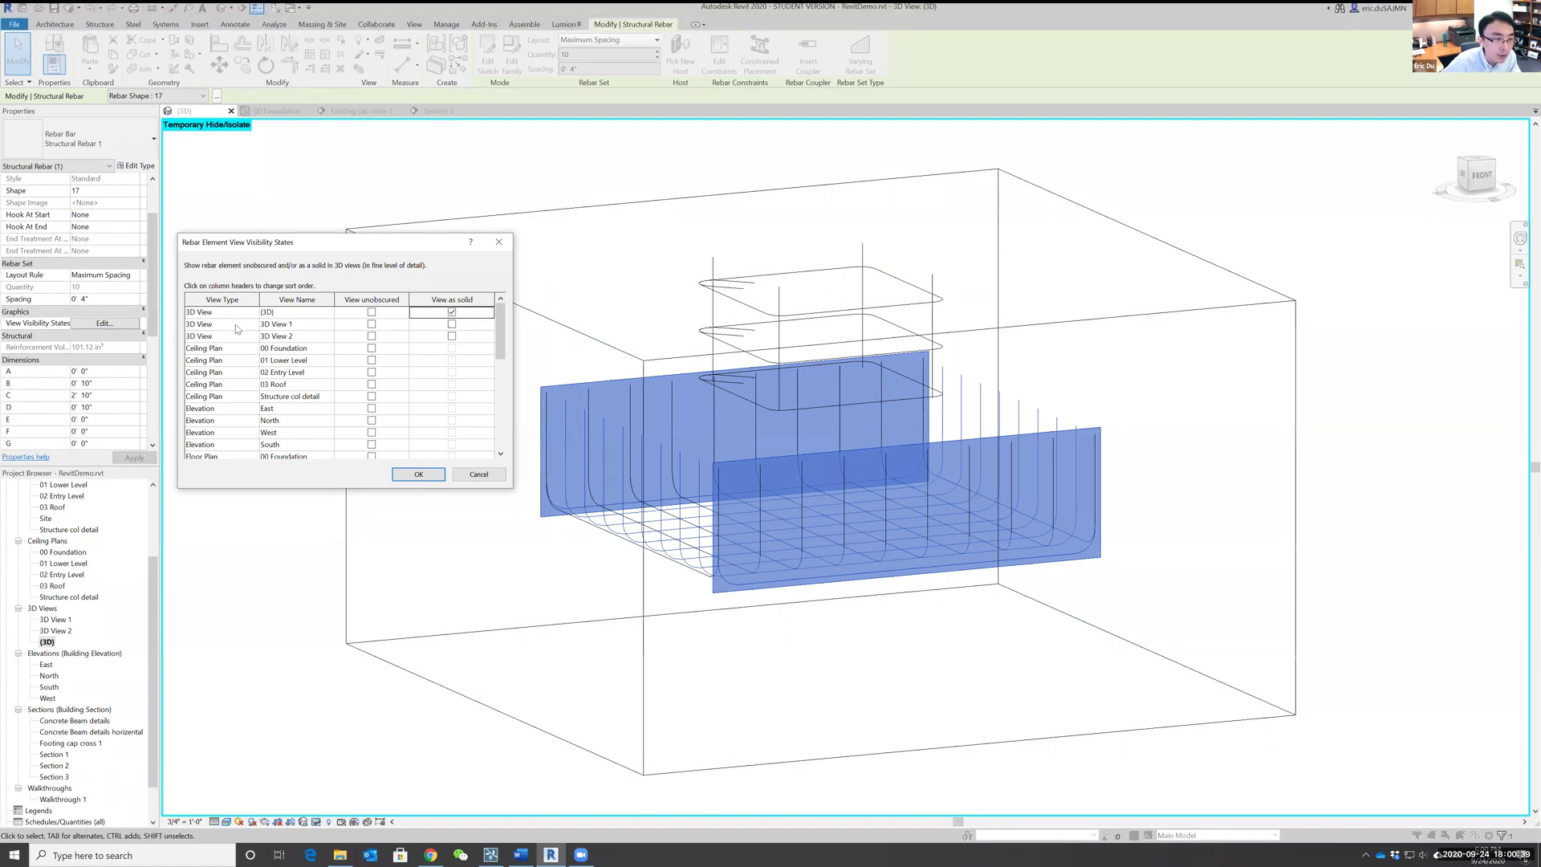
pyautogui.click(416, 474)
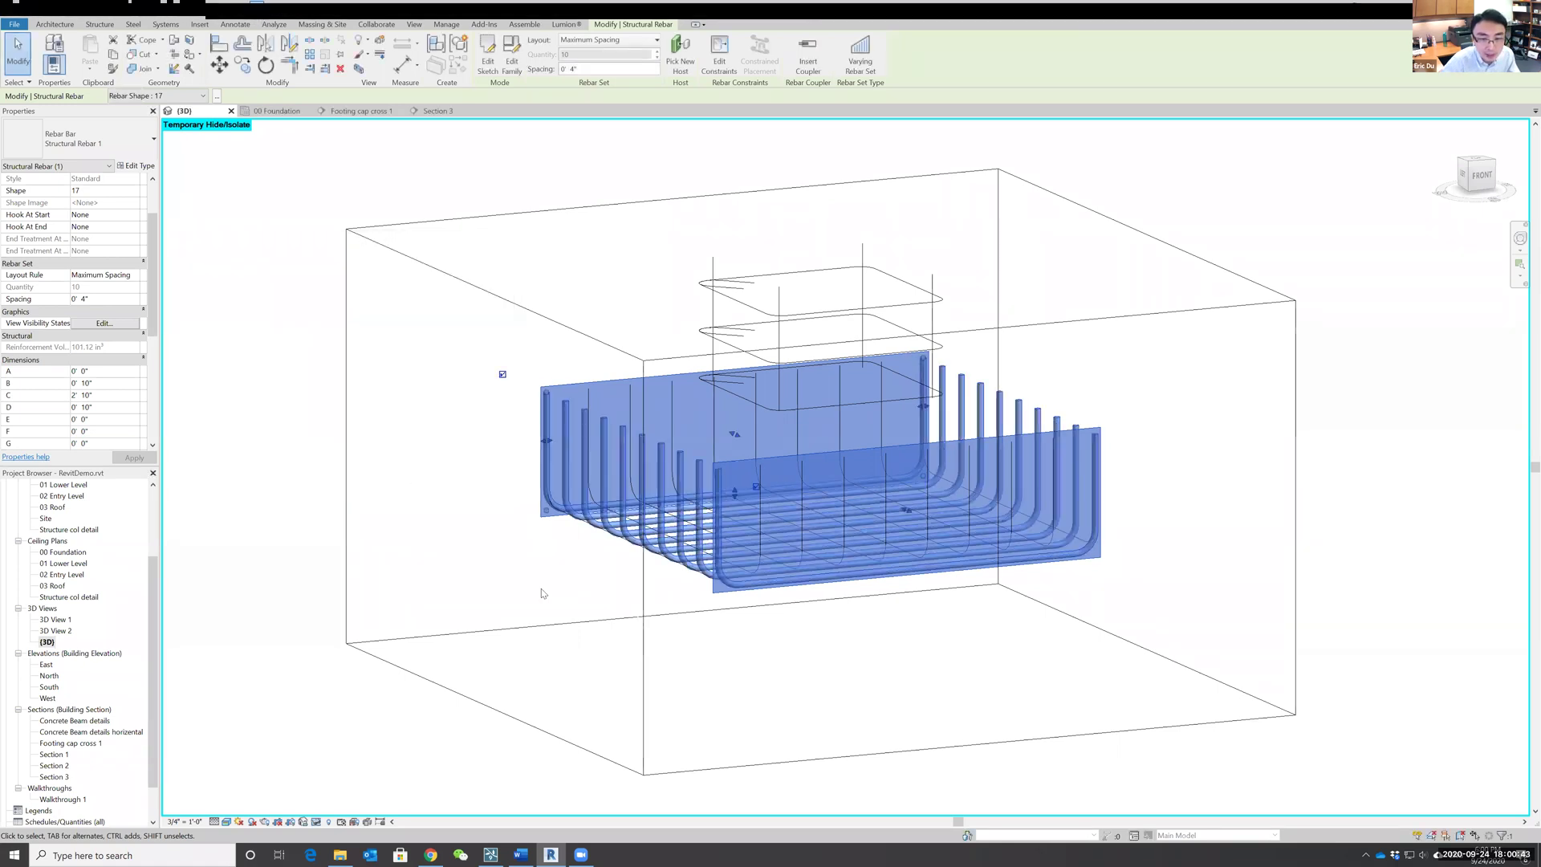
pyautogui.click(554, 591)
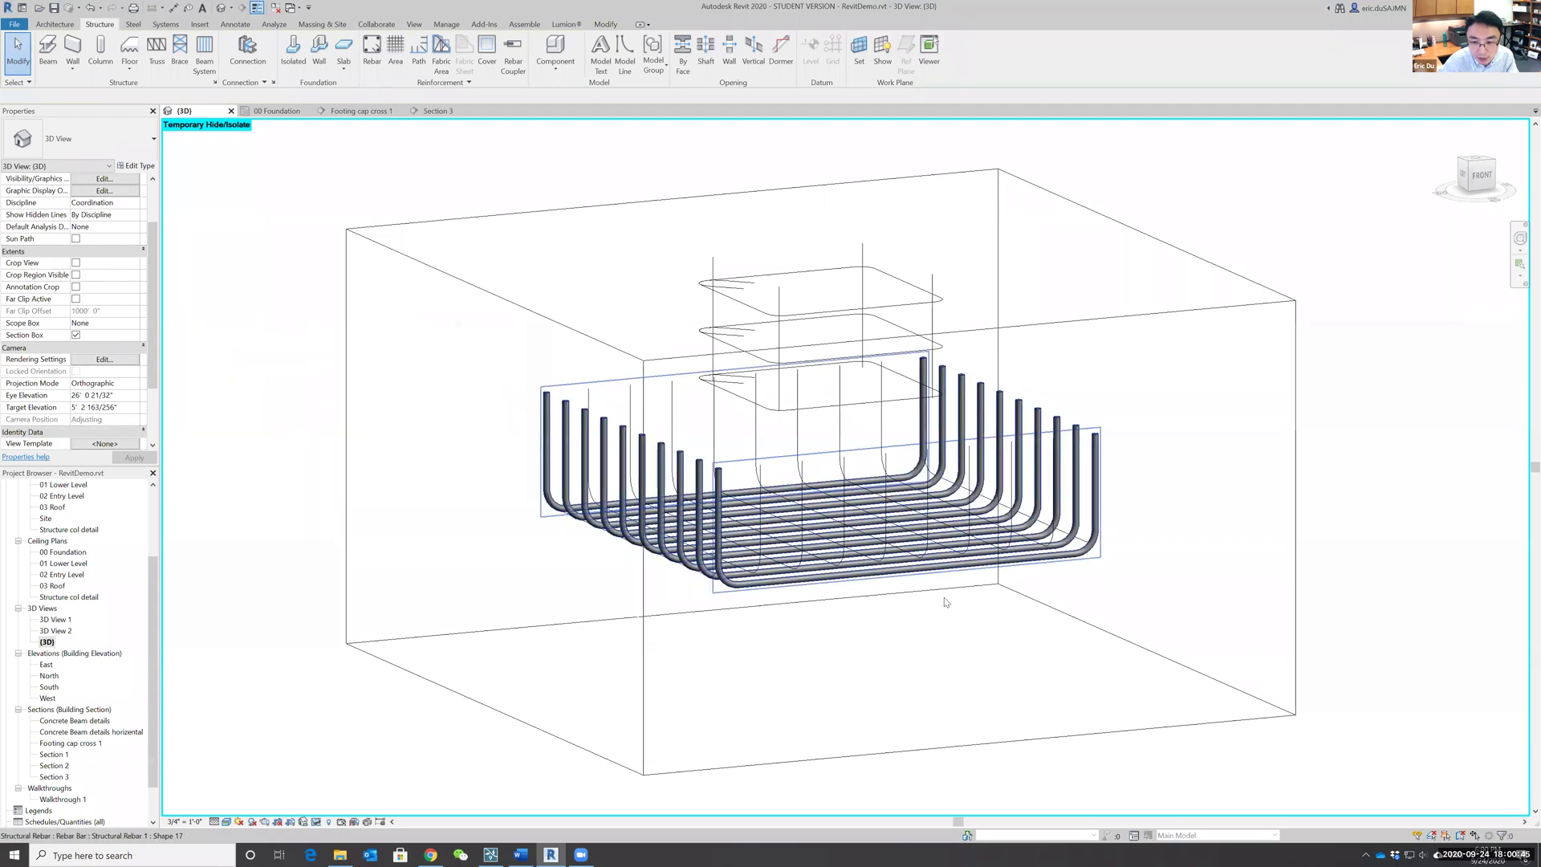
# Step: Turn on View as solid in the {3D} view for the other U-bar set, the column ties and the vertical bars
pyautogui.click(925, 494)
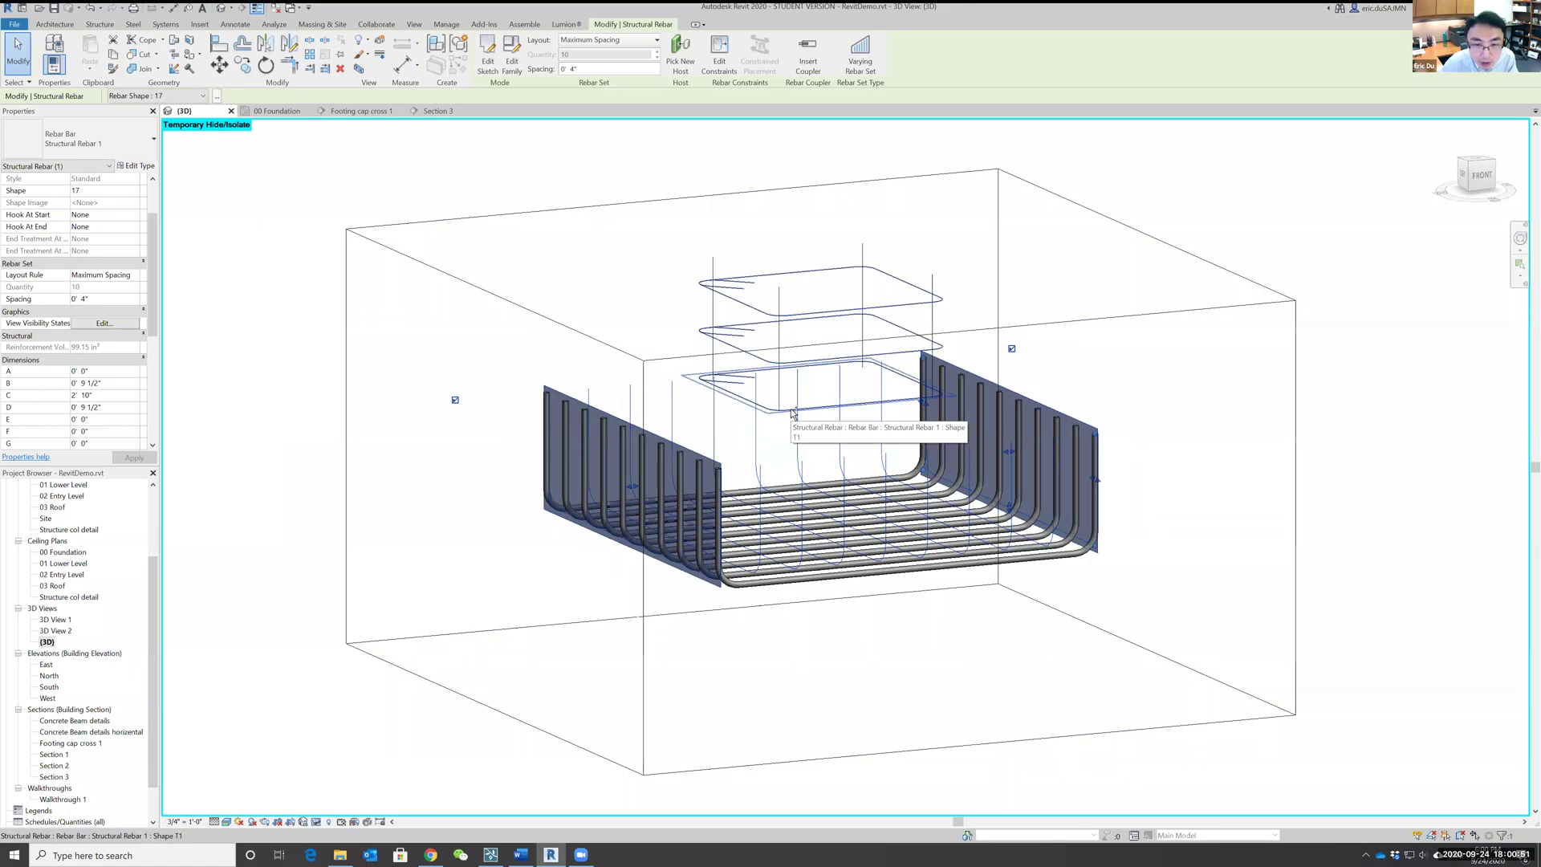
pyautogui.keyDown('ctrl'); pyautogui.click(781, 346); pyautogui.keyUp('ctrl')
pyautogui.keyDown('ctrl'); pyautogui.click(781, 337); pyautogui.keyUp('ctrl')
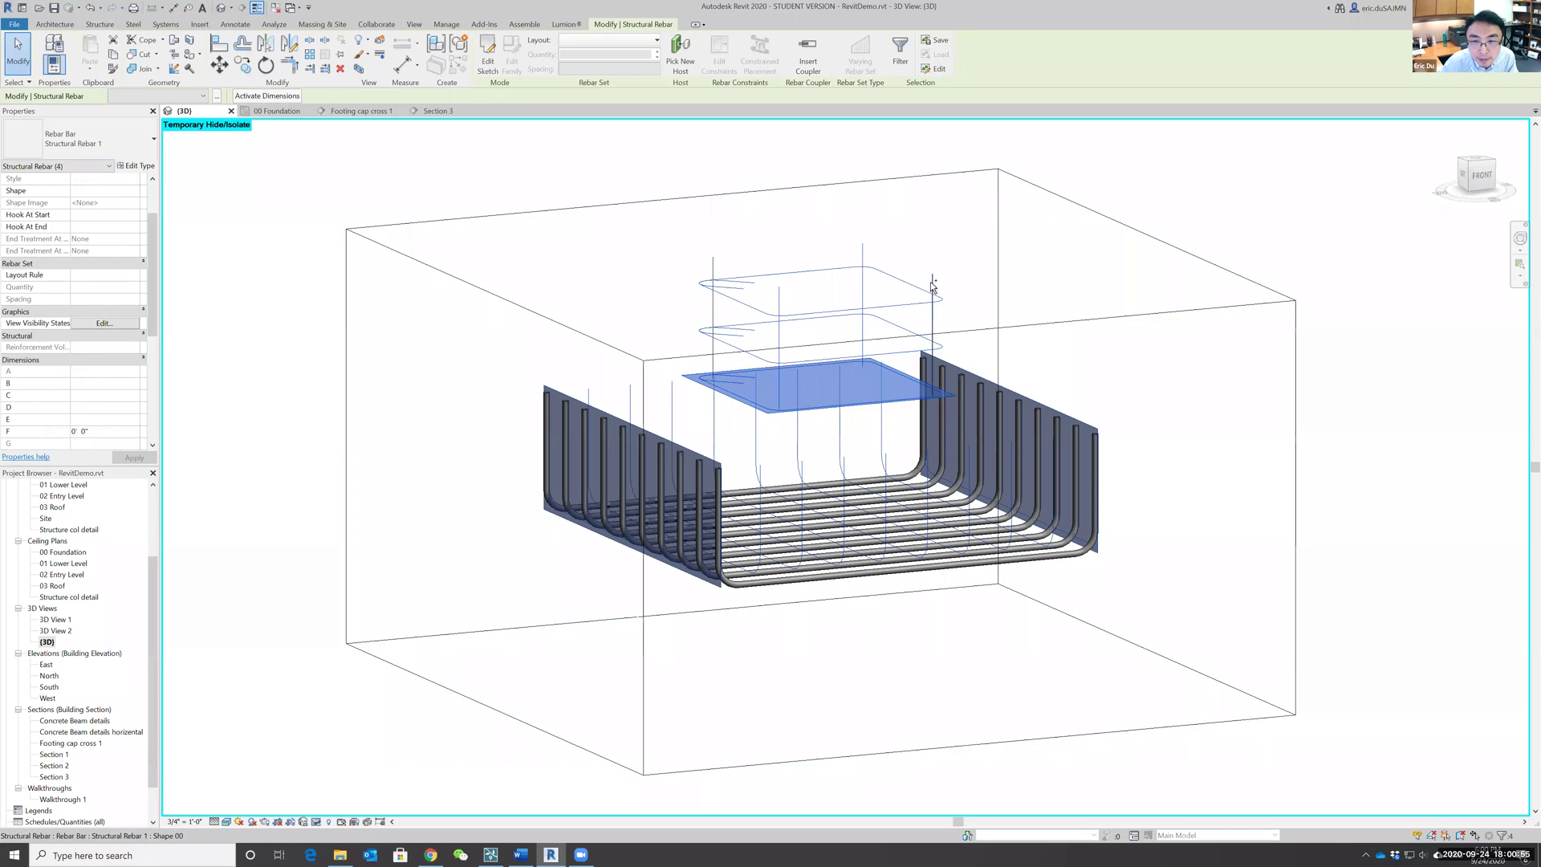
pyautogui.keyDown('ctrl'); pyautogui.click(712, 270); pyautogui.keyUp('ctrl')
pyautogui.keyDown('ctrl'); pyautogui.click(712, 271); pyautogui.keyUp('ctrl')
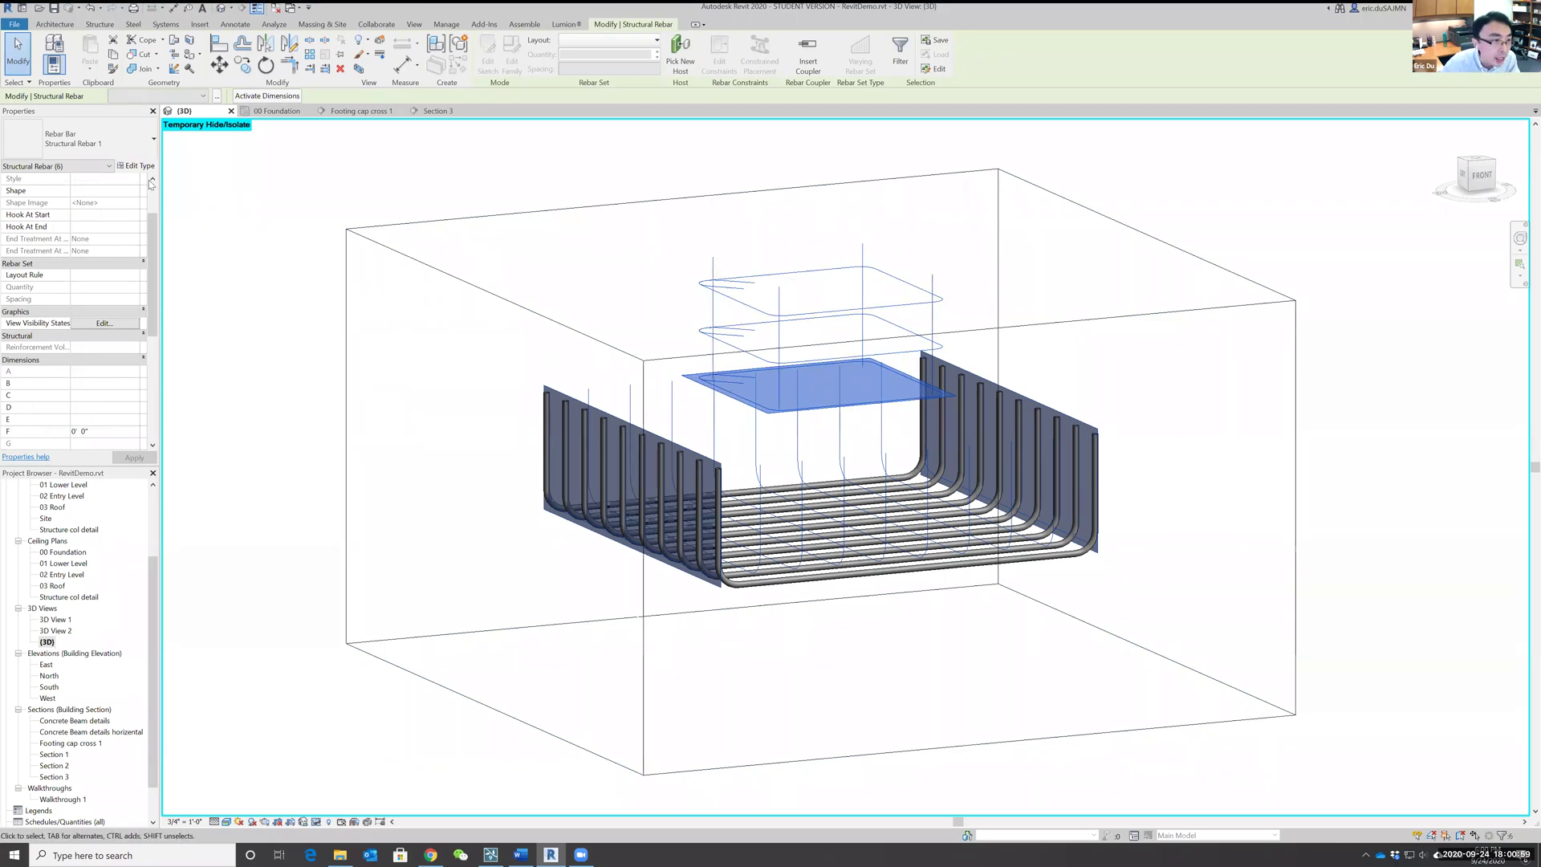
pyautogui.click(104, 323)
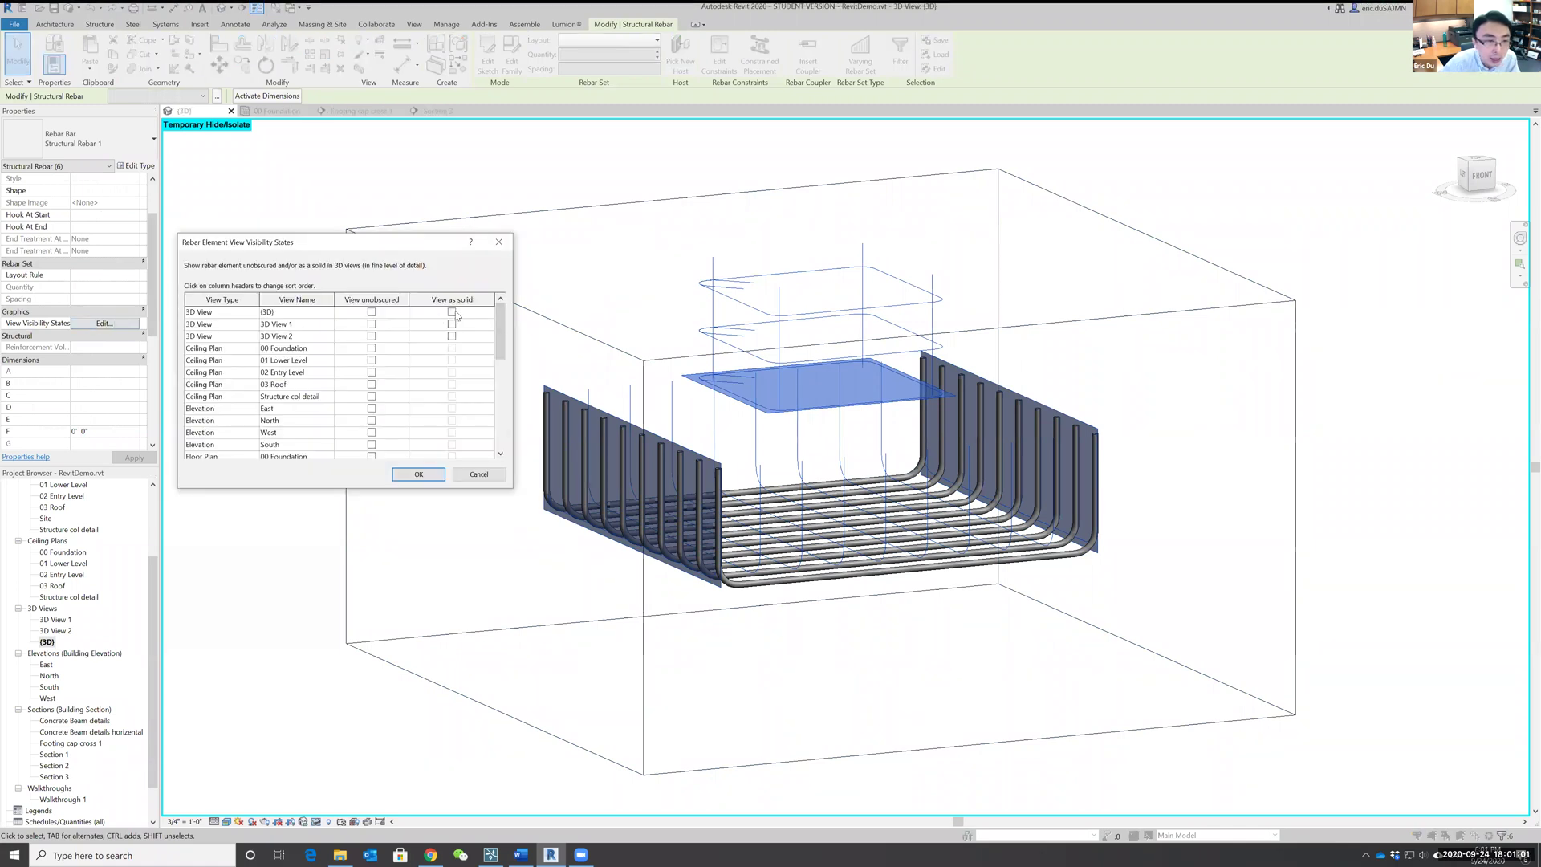
pyautogui.click(418, 474)
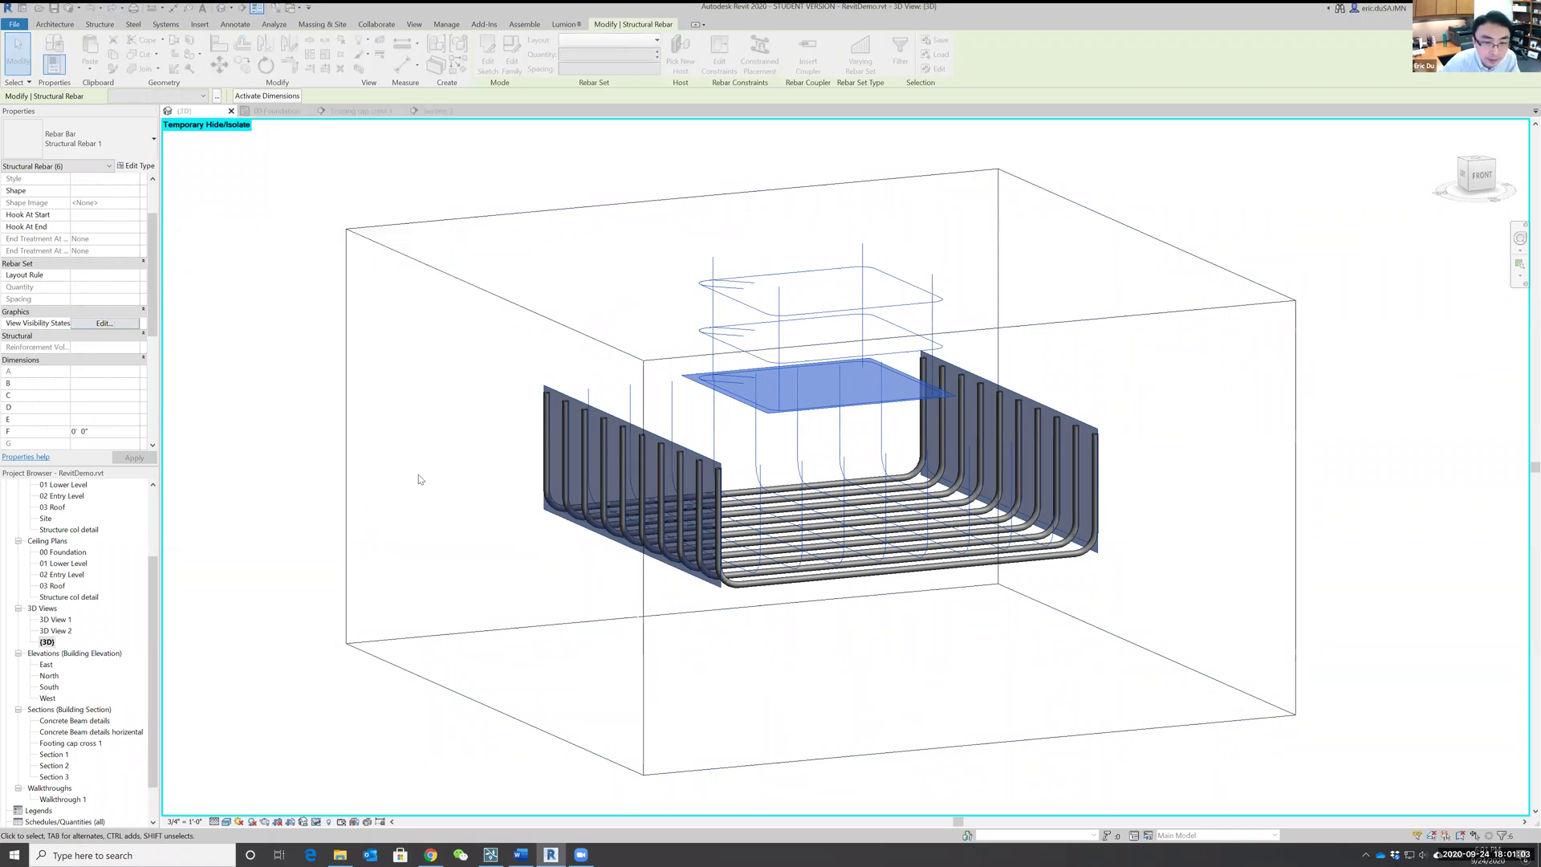
pyautogui.click(398, 361)
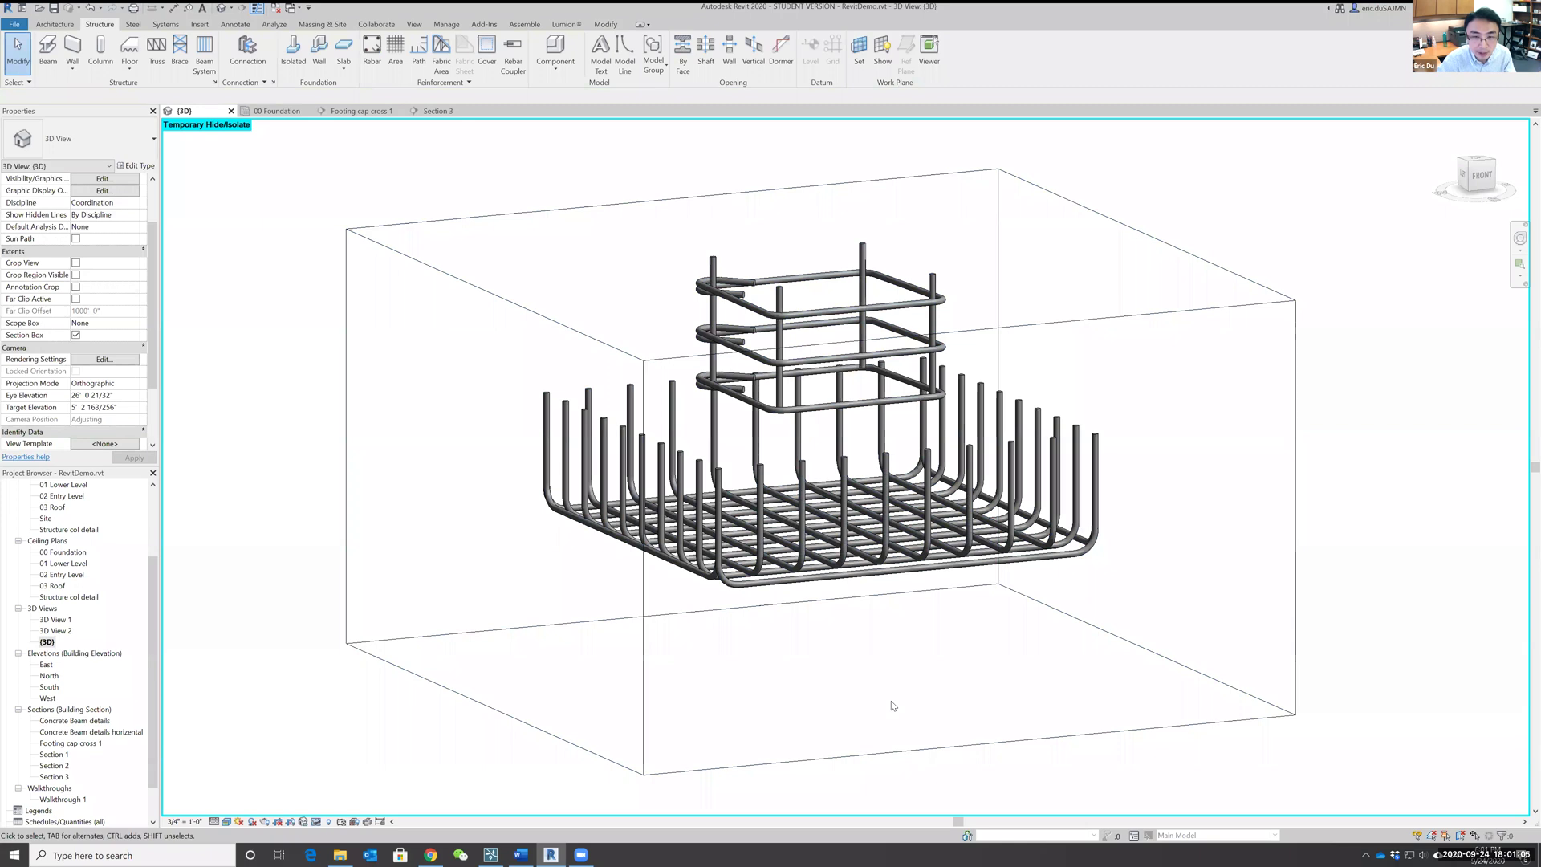
# Step: Inspect the solid rebar cage from several angles and compare it with the illustration in the Proj 2 Revit Structure PDF in Chrome
pyautogui.keyDown('shift'); pyautogui.moveTo(900, 708); pyautogui.dragTo(850, 659, button='middle'); pyautogui.keyUp('shift')
pyautogui.keyDown('shift'); pyautogui.moveTo(799, 616); pyautogui.dragTo(949, 710, button='middle'); pyautogui.keyUp('shift')
pyautogui.scroll(-3, 949, 710)
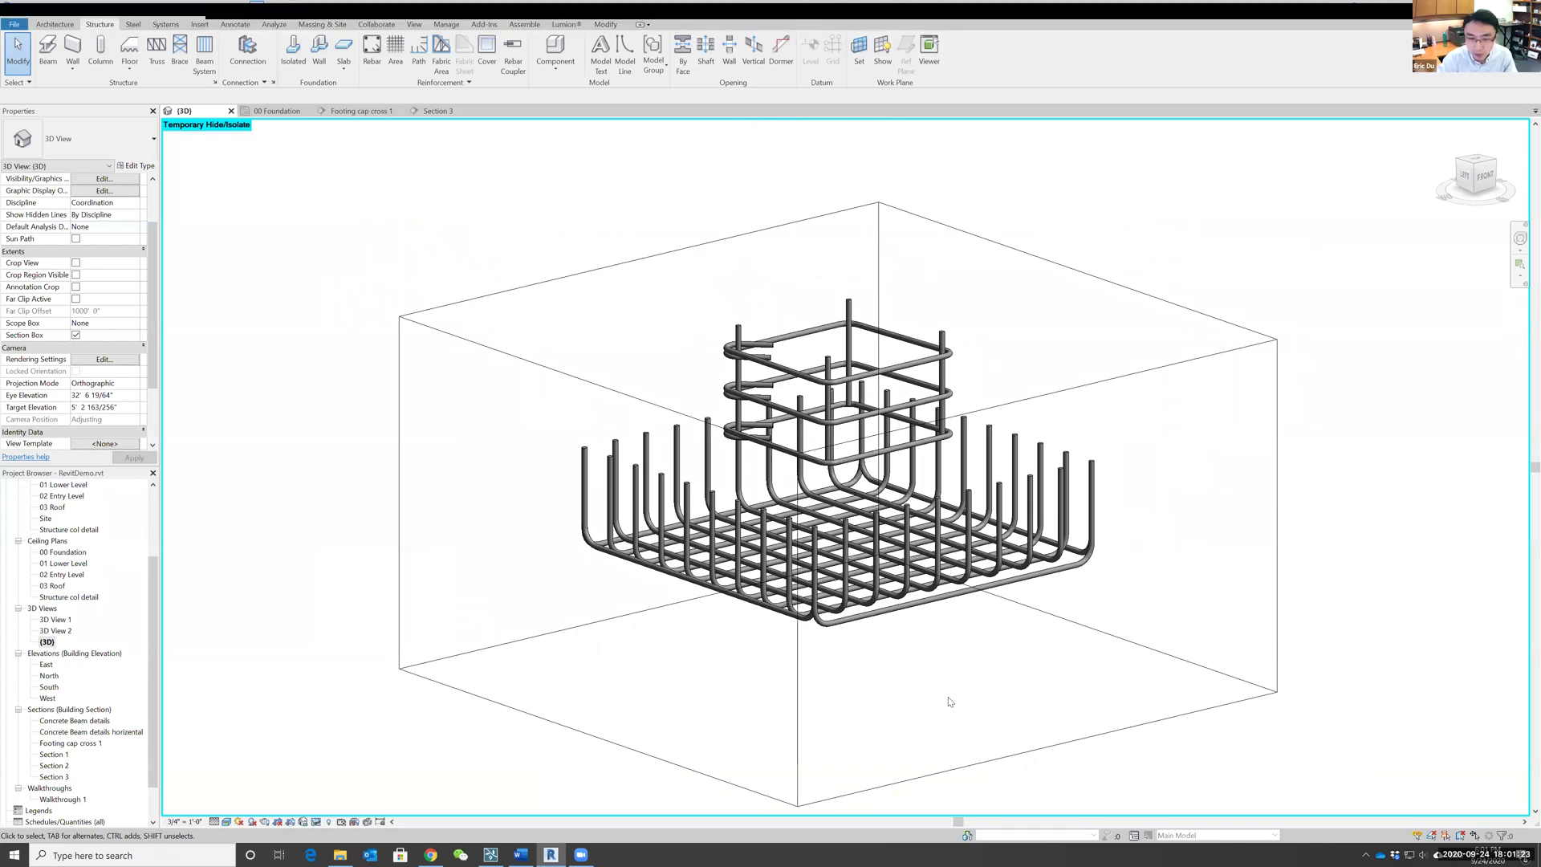
pyautogui.scroll(-3, 1151, 632)
pyautogui.scroll(5, 1151, 631)
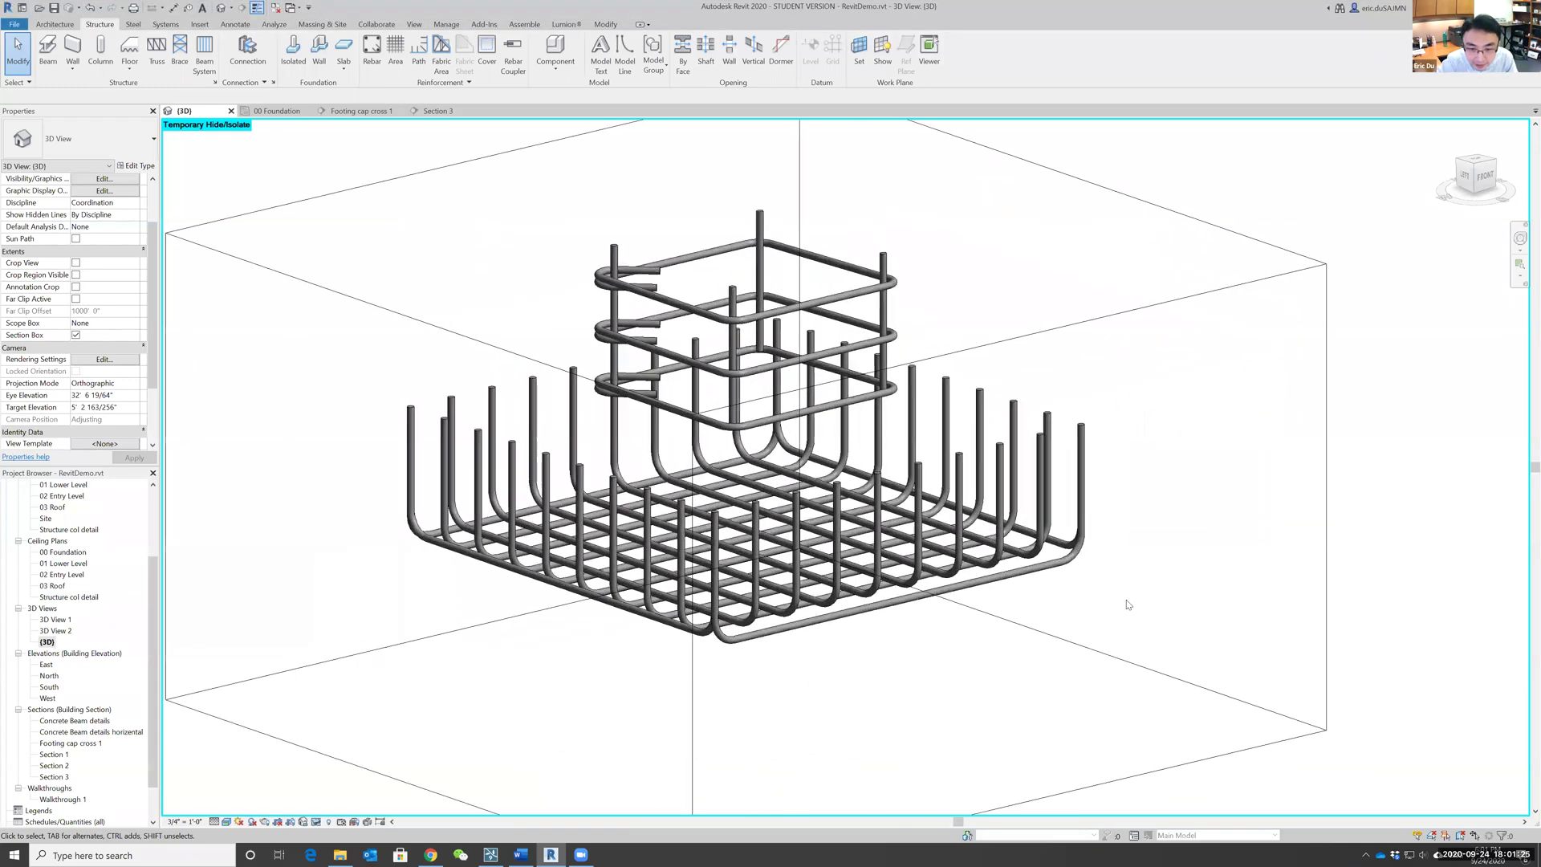
pyautogui.scroll(-1, 1128, 605)
pyautogui.scroll(-2, 1127, 604)
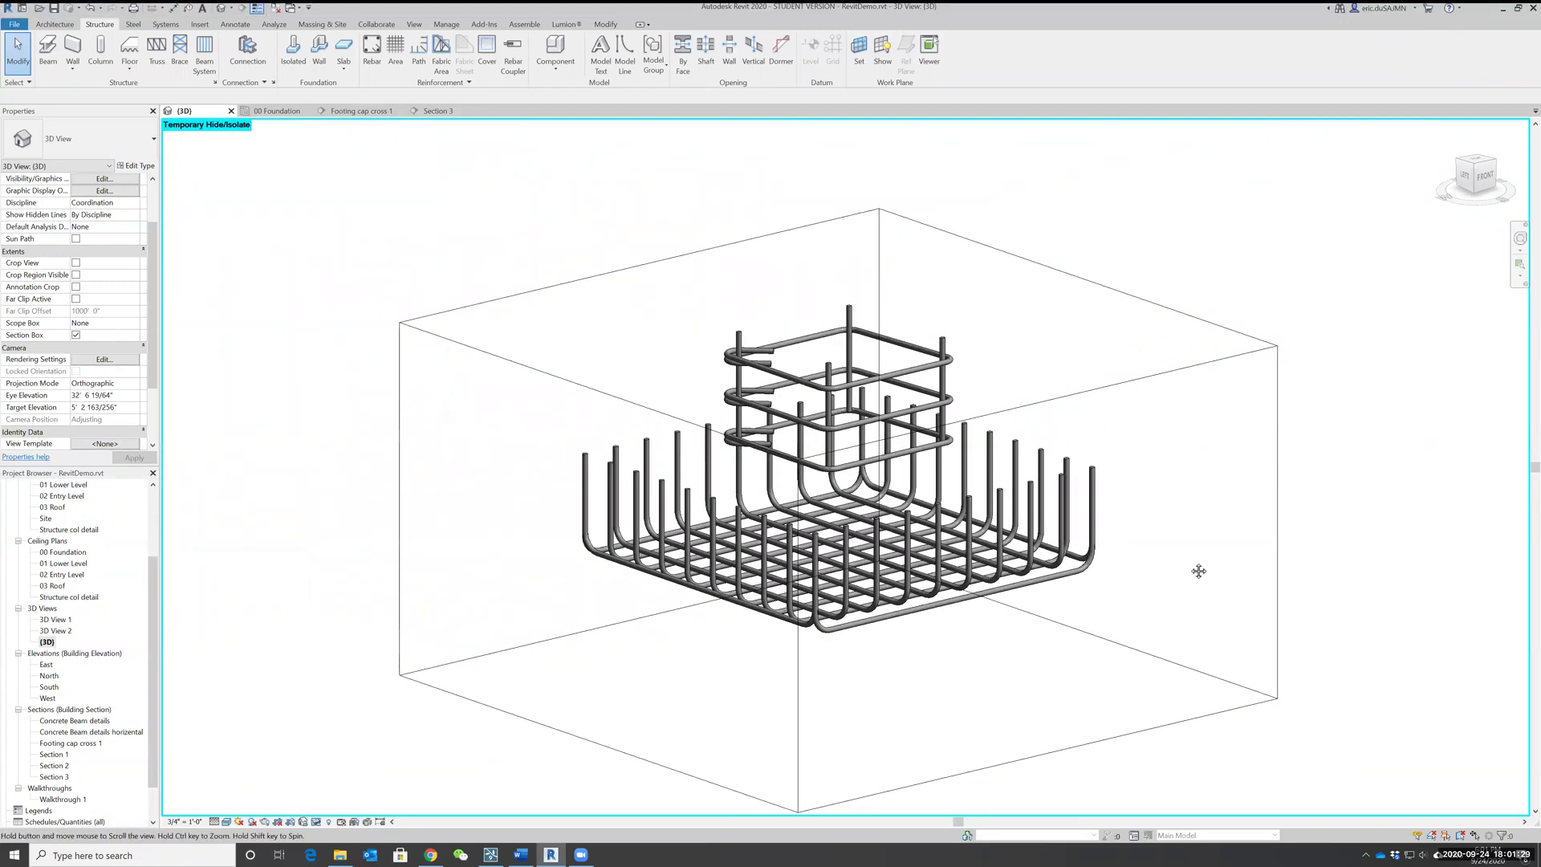
pyautogui.moveTo(1197, 567); pyautogui.dragTo(1153, 581, button='middle')
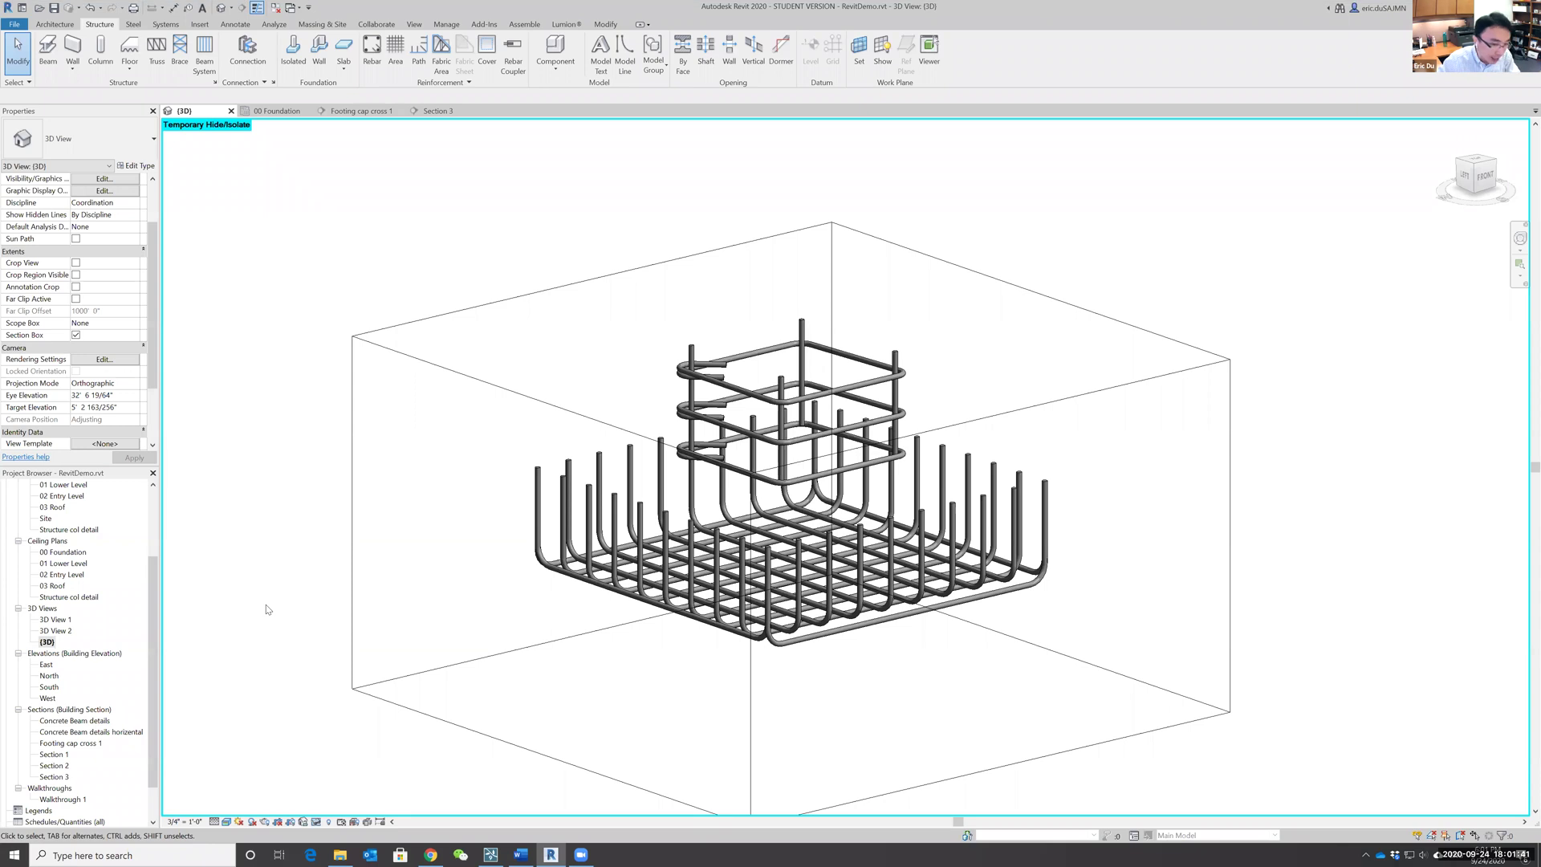
pyautogui.click(429, 854)
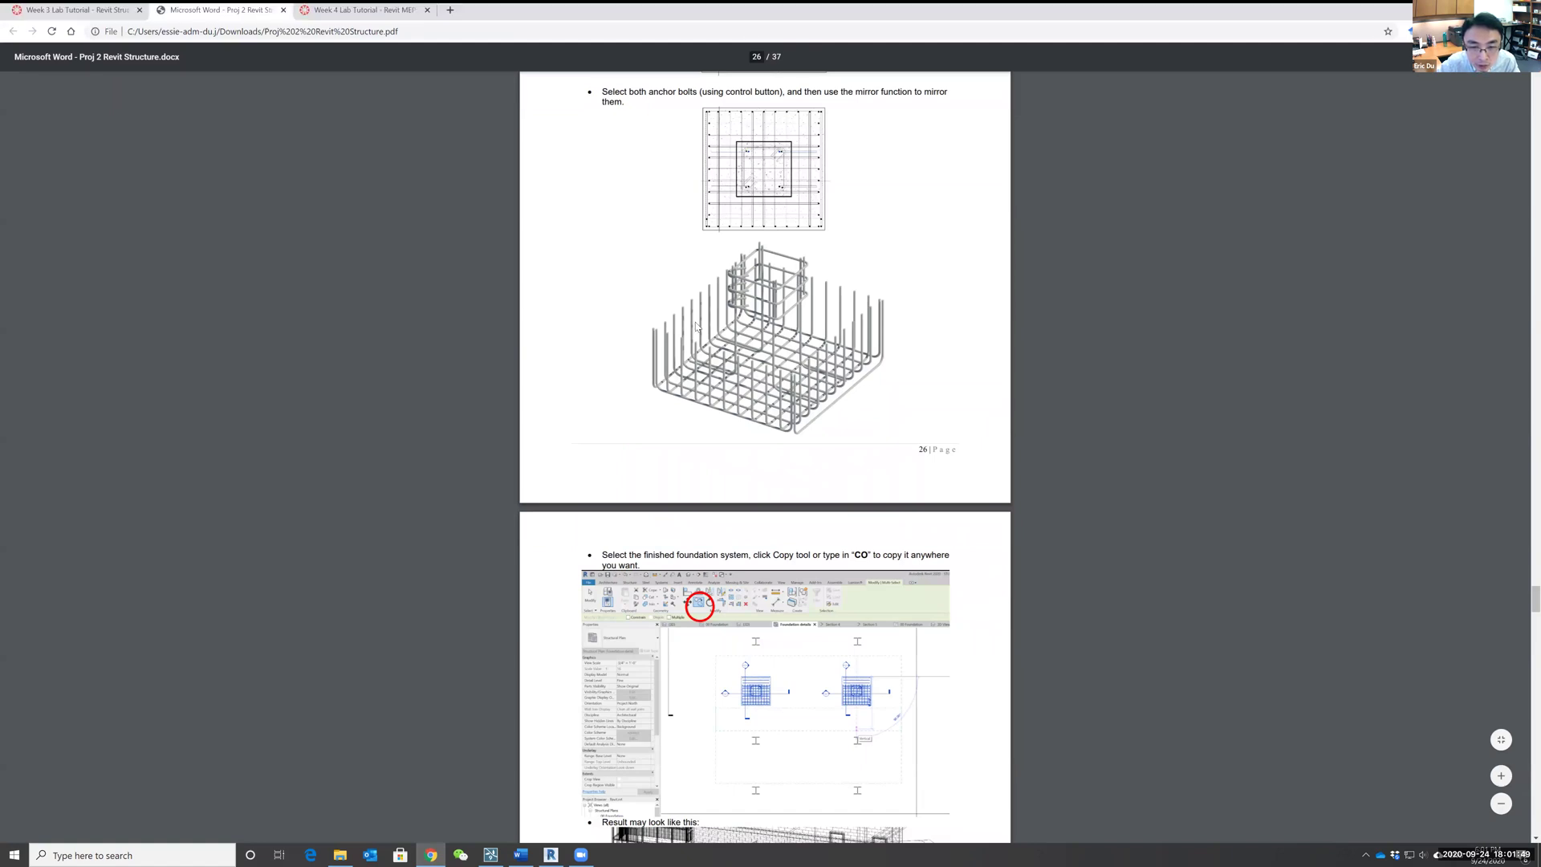
pyautogui.click(554, 854)
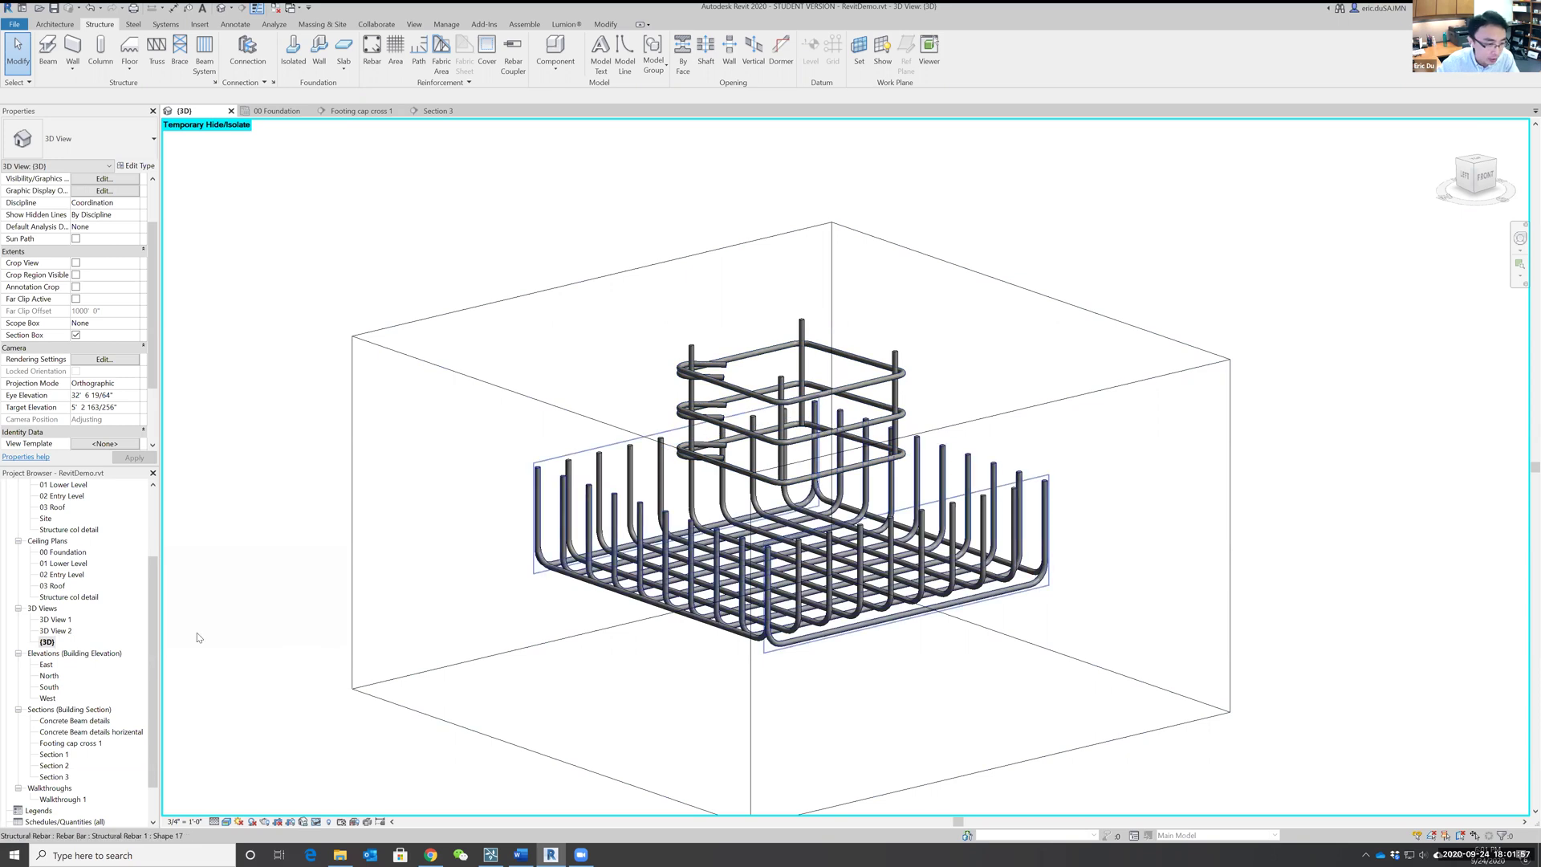
# Step: Open the Footing cap cross 1 section and frame the pile cap and column reinforcement
pyautogui.doubleClick(68, 744)
pyautogui.scroll(-2, 867, 439)
pyautogui.scroll(-1, 1101, 291)
pyautogui.moveTo(1101, 291); pyautogui.dragTo(1102, 406, button='middle')
pyautogui.scroll(4, 1101, 406)
pyautogui.scroll(-5, 966, 334)
pyautogui.moveTo(975, 339); pyautogui.dragTo(1027, 378, button='middle')
pyautogui.scroll(3, 1027, 377)
pyautogui.scroll(-3, 1027, 375)
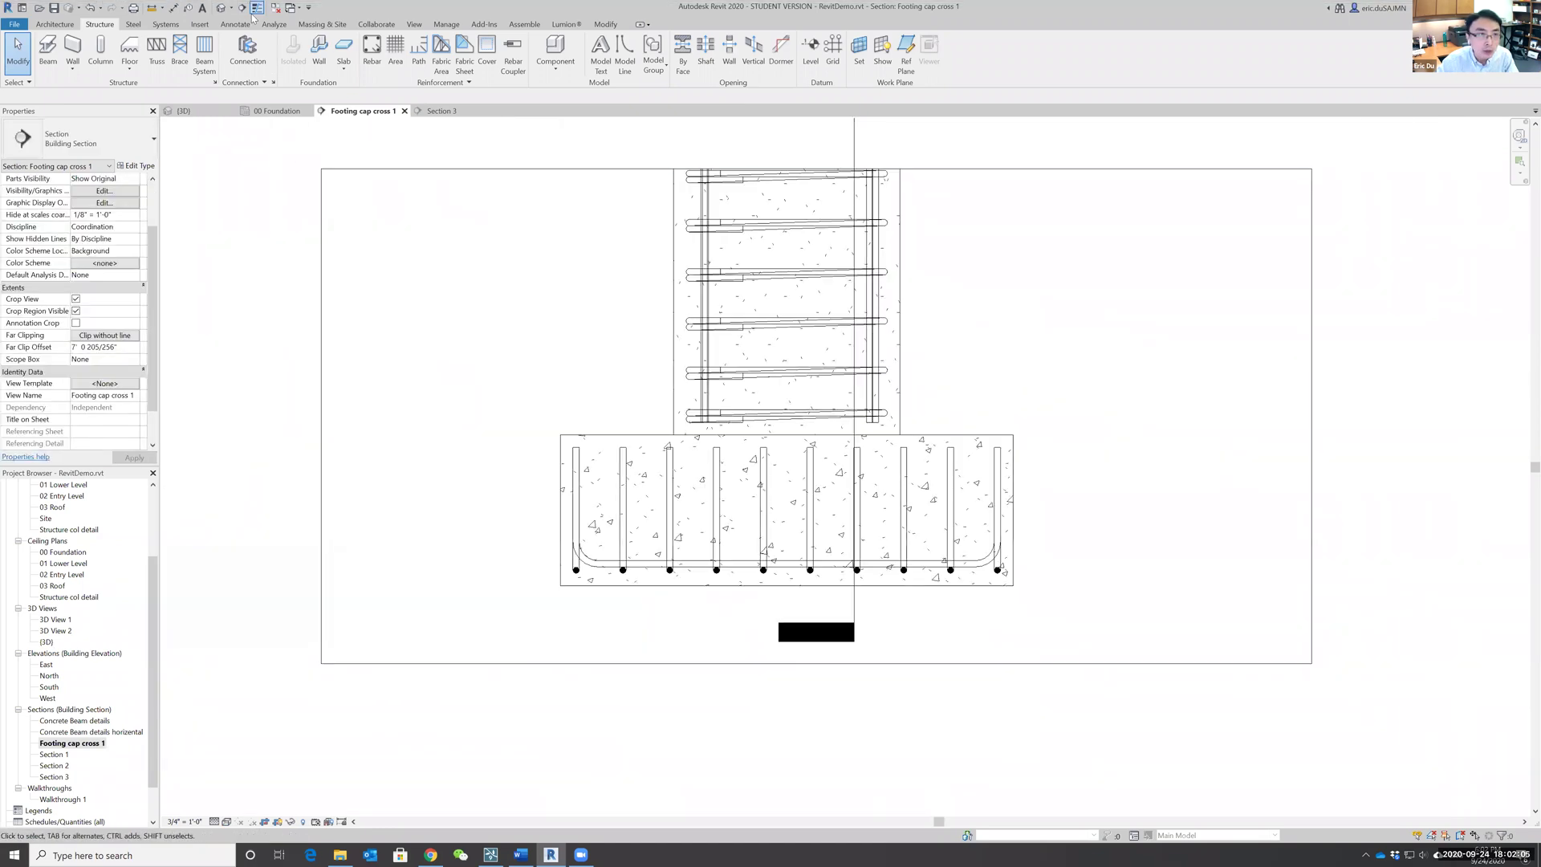
# Step: Start sketching a rebar in the current work plane of the Footing cap cross 1 section
pyautogui.click(371, 50)
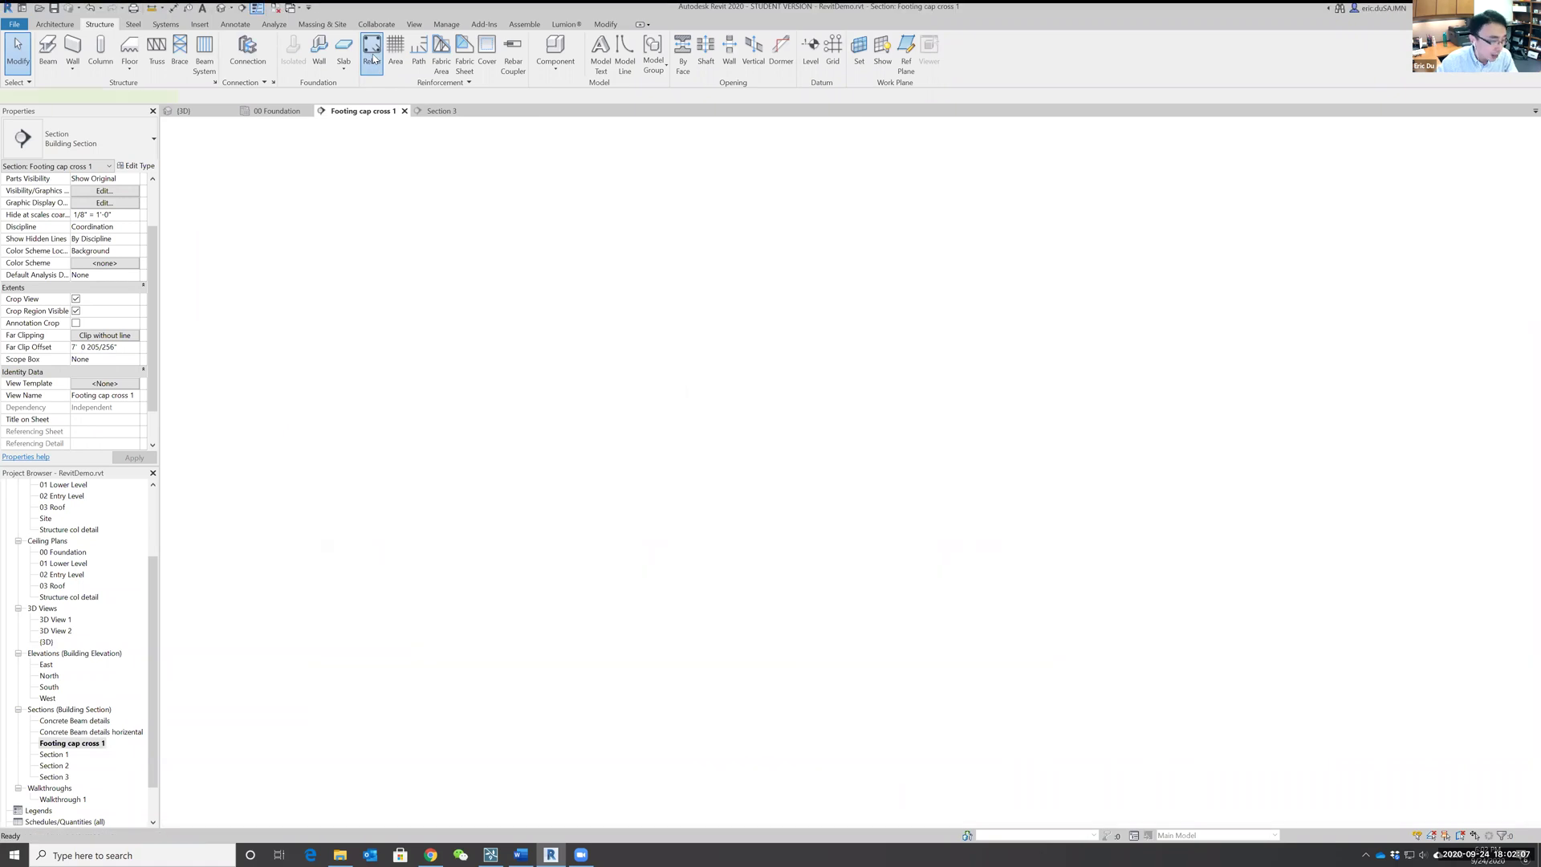
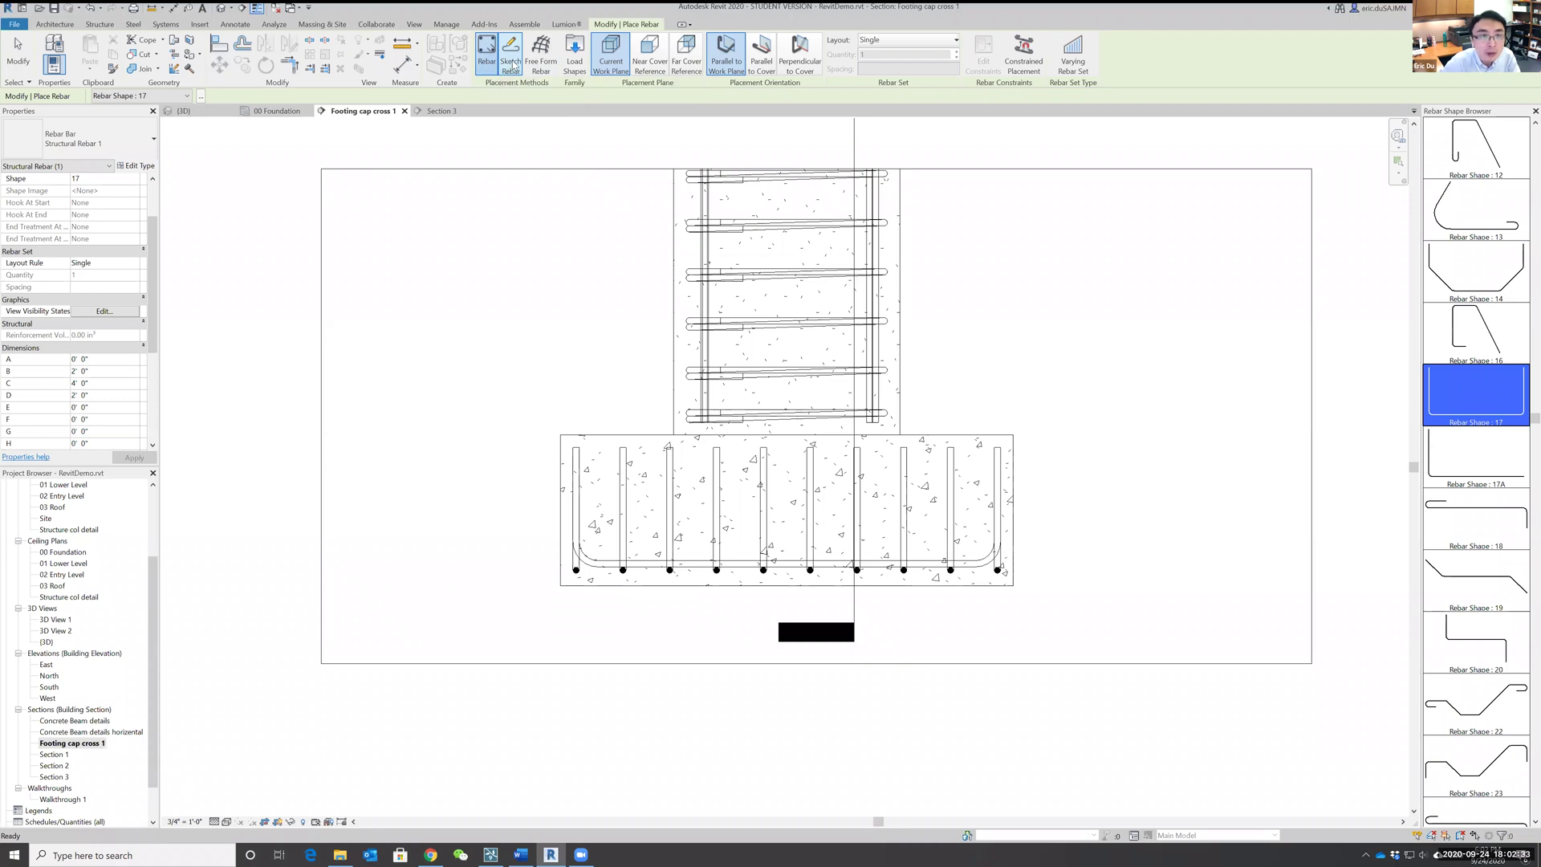
pyautogui.click(512, 63)
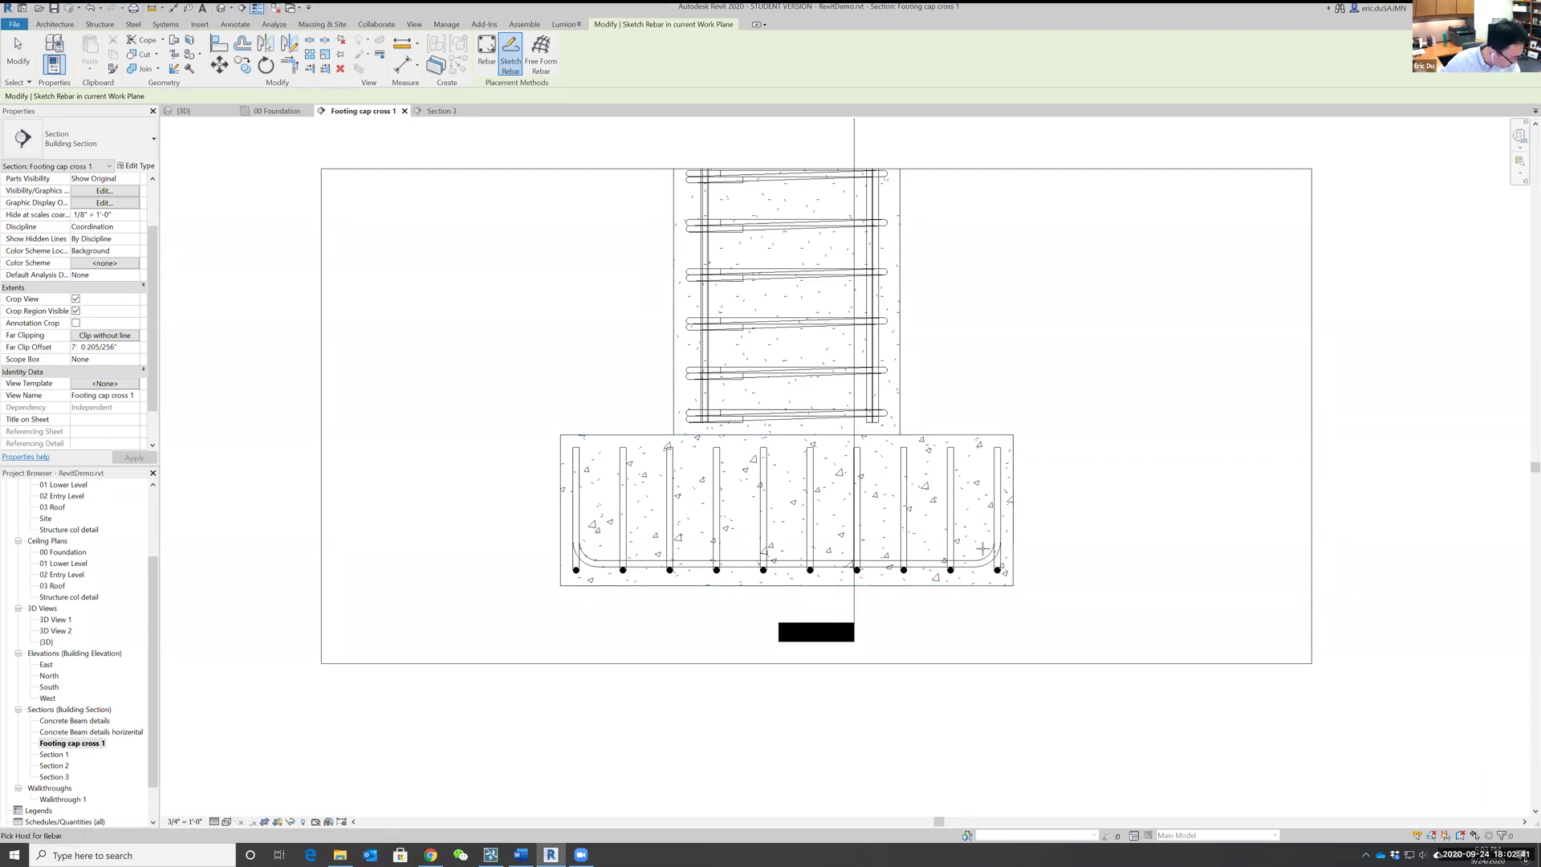
pyautogui.press('Escape')
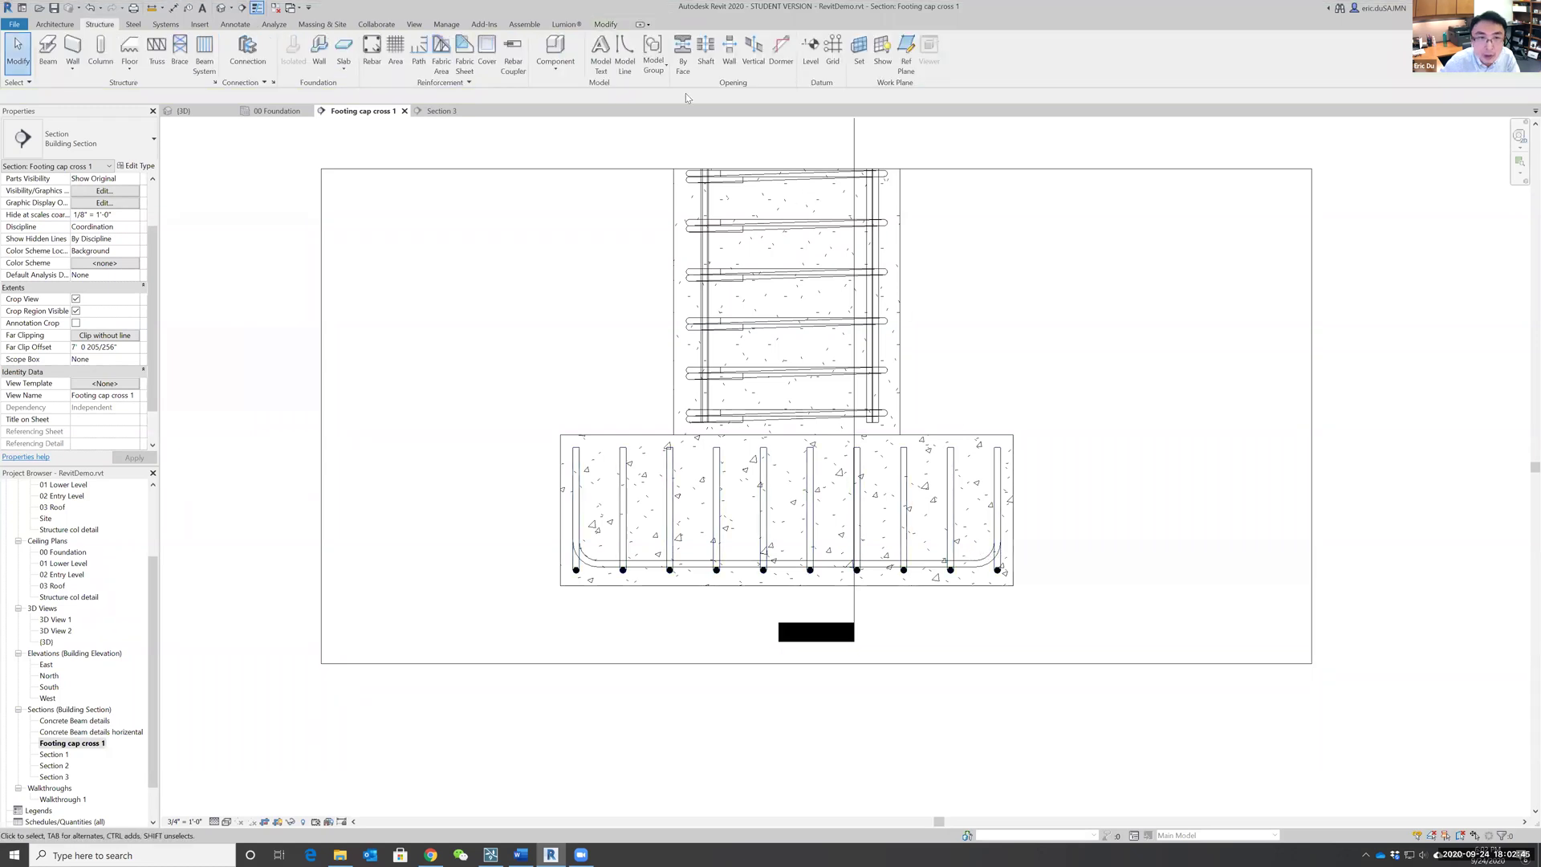
pyautogui.click(378, 54)
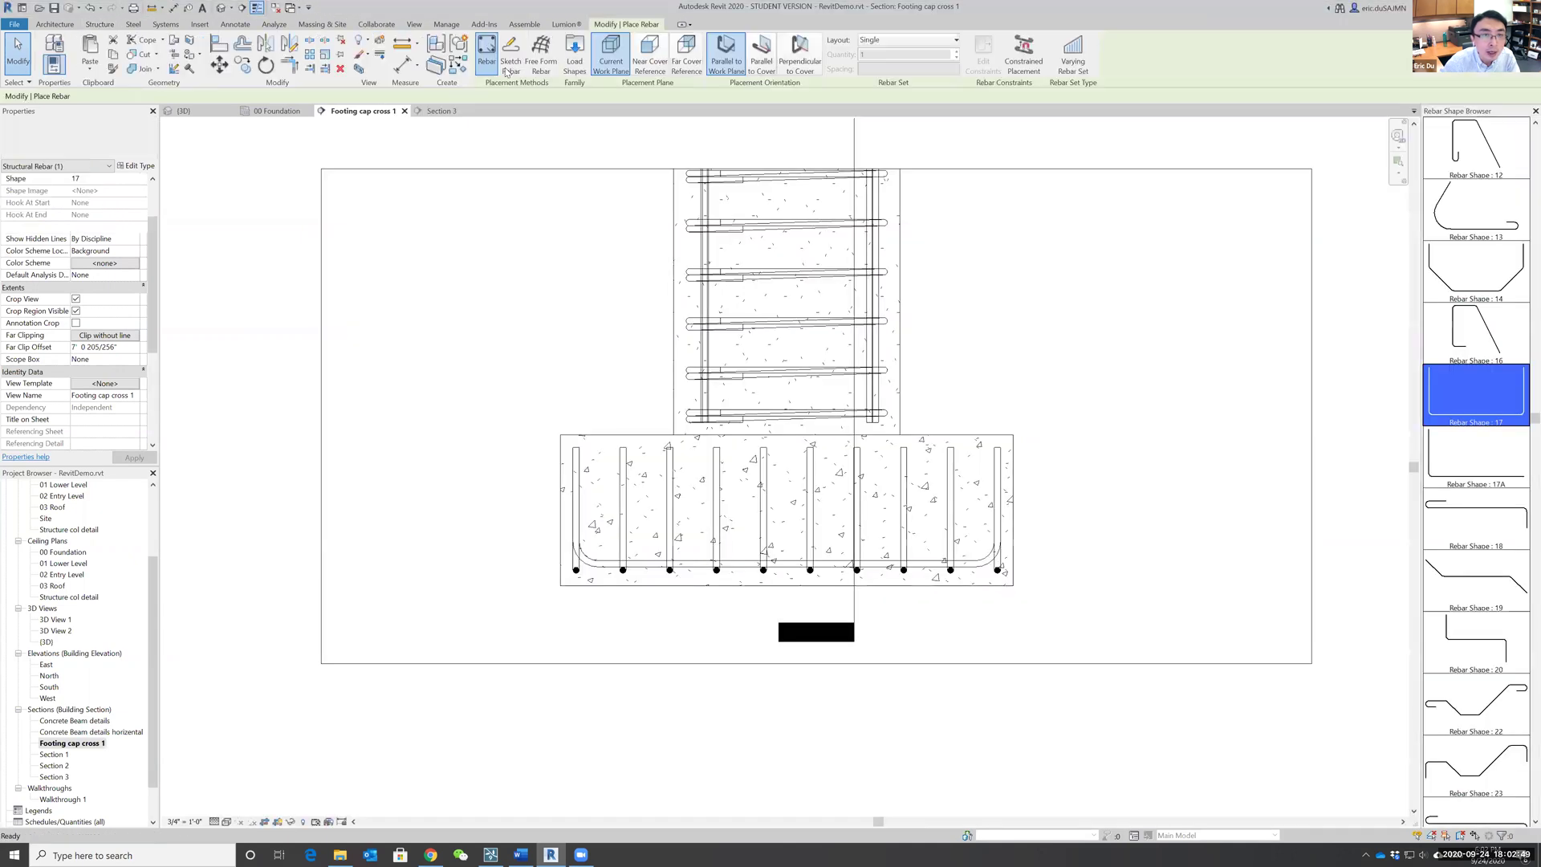
pyautogui.click(512, 55)
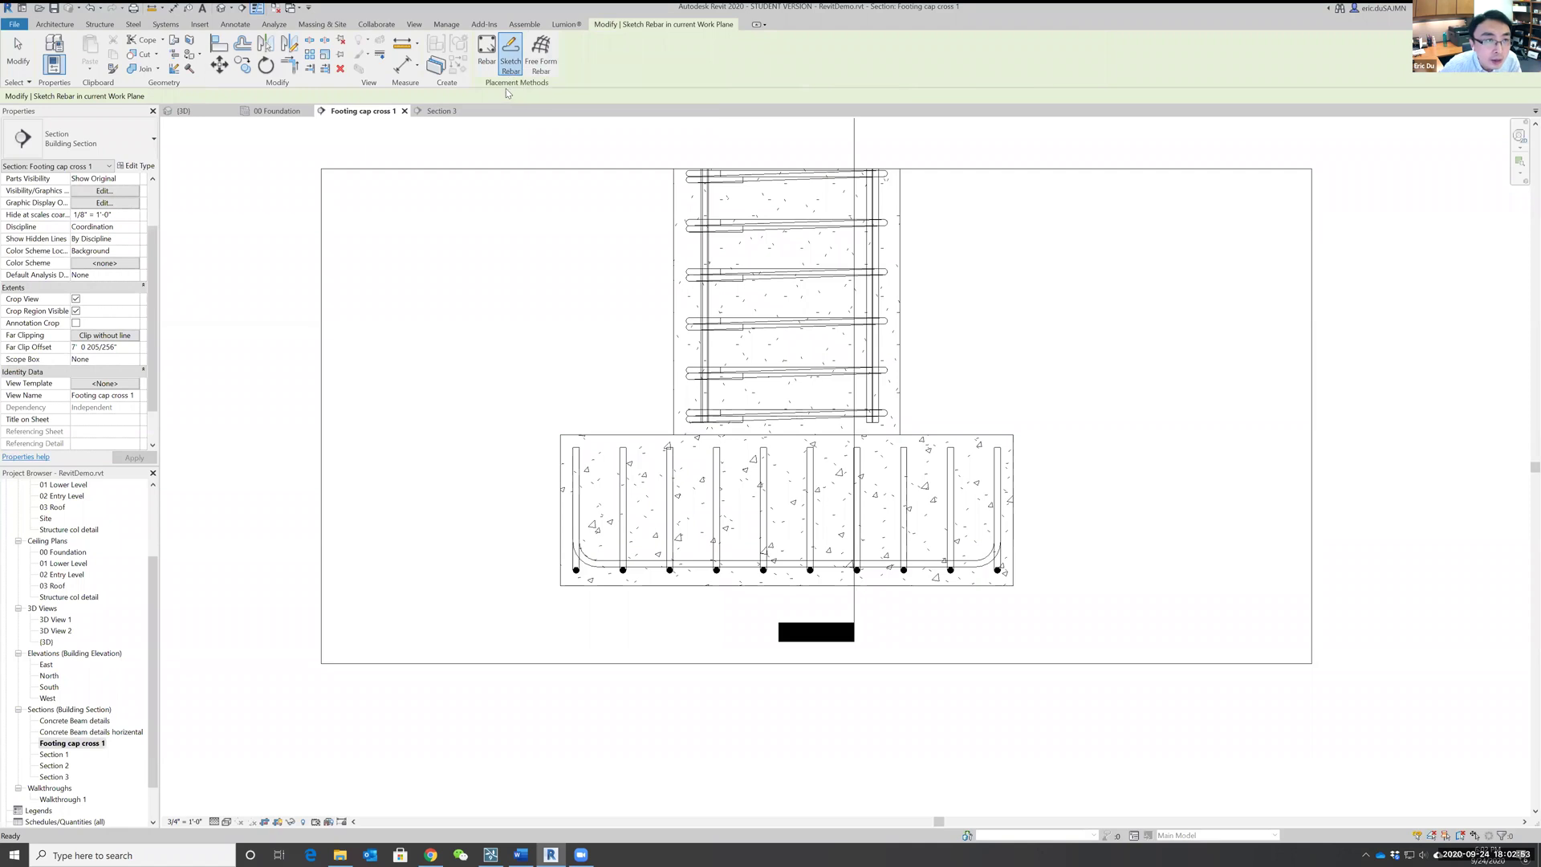
pyautogui.click(542, 54)
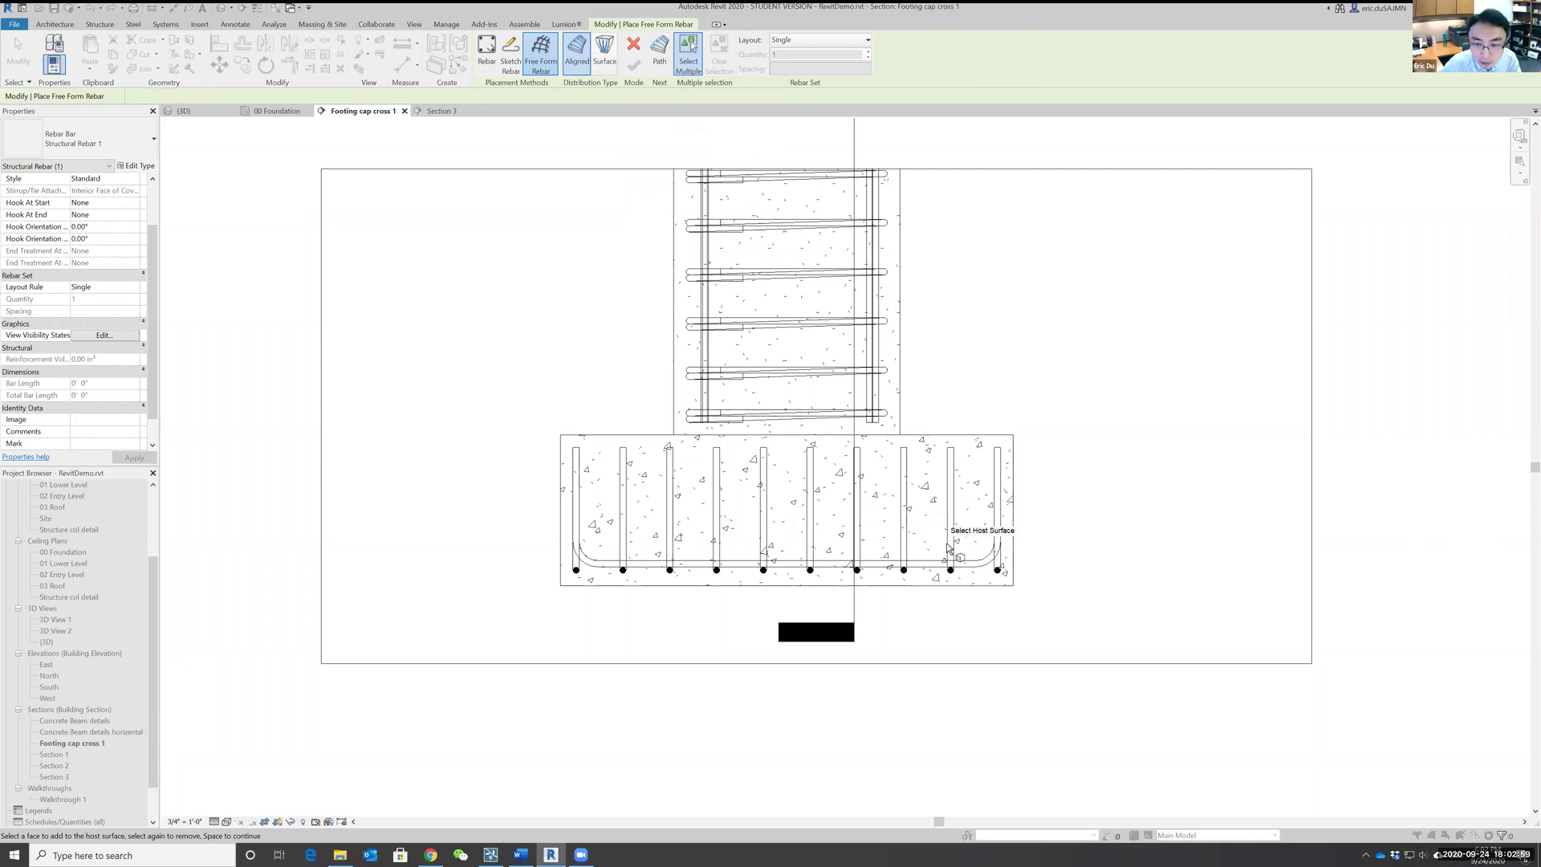
pyautogui.click(971, 584)
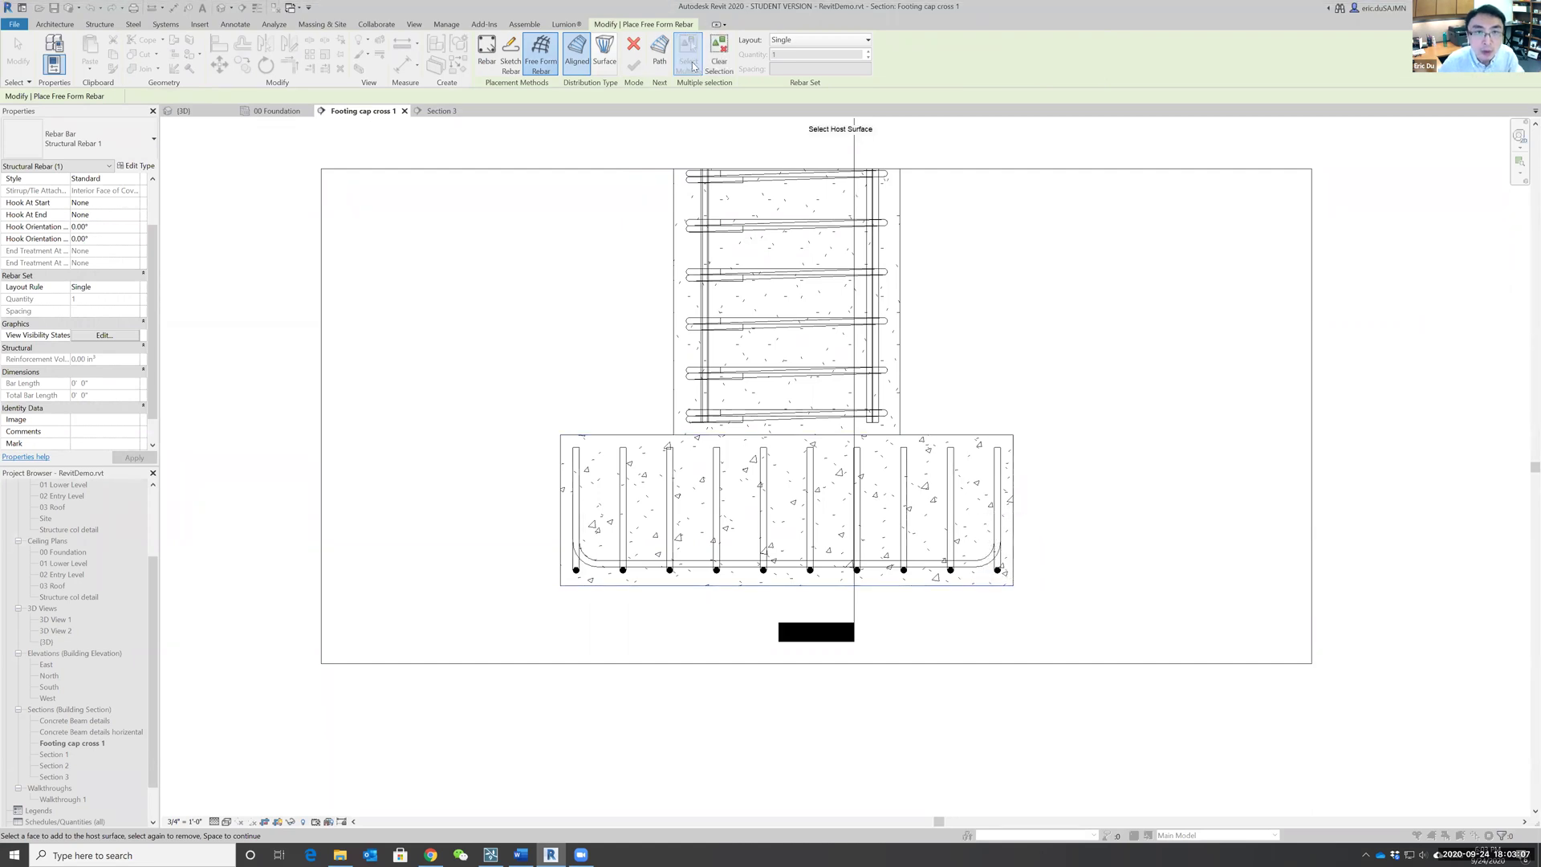
pyautogui.click(633, 45)
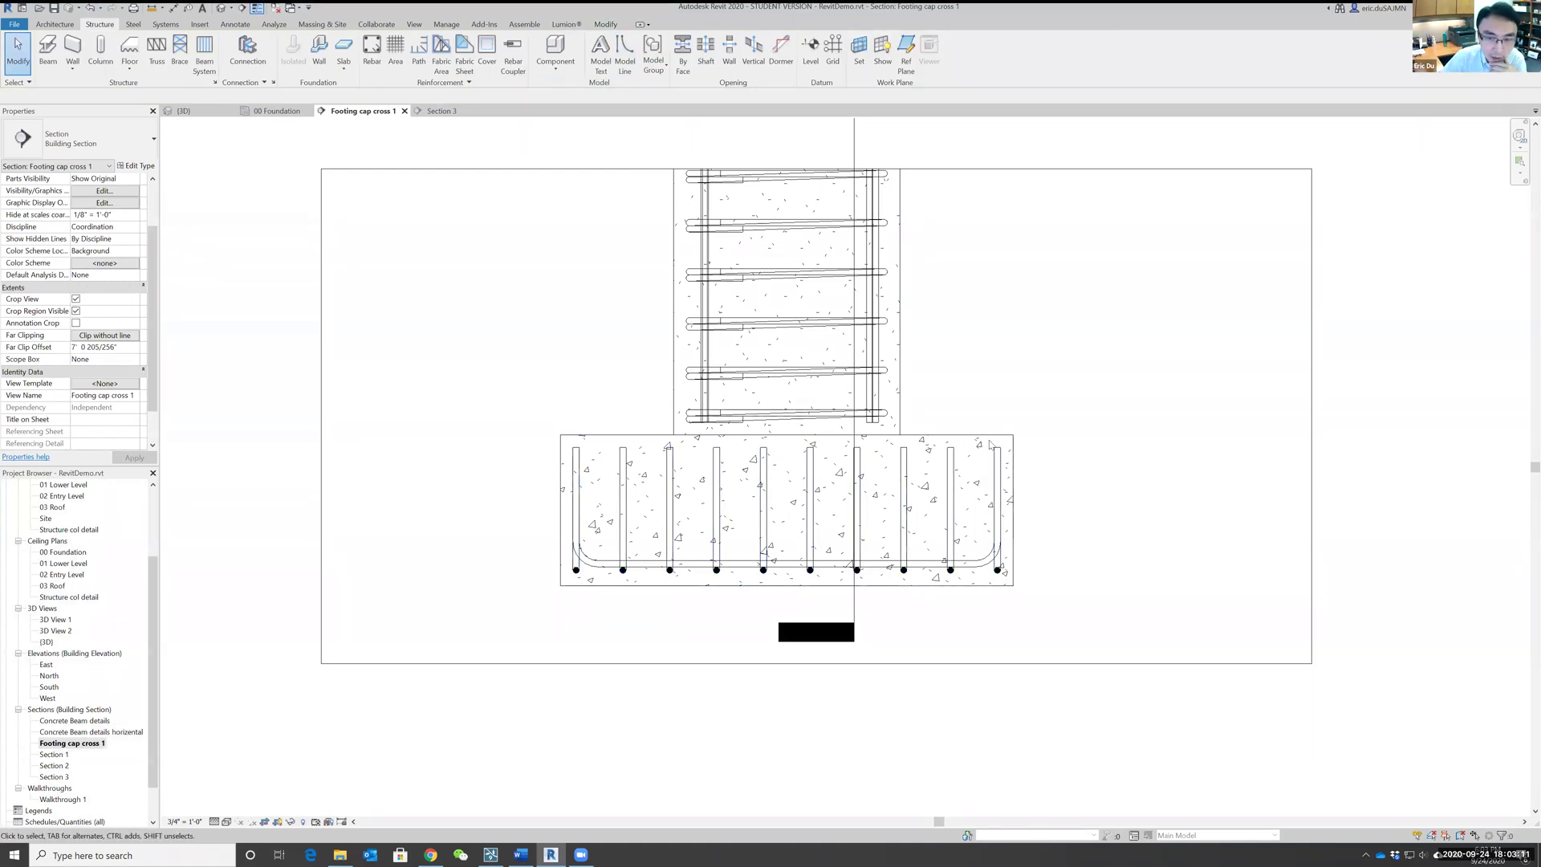
pyautogui.click(371, 51)
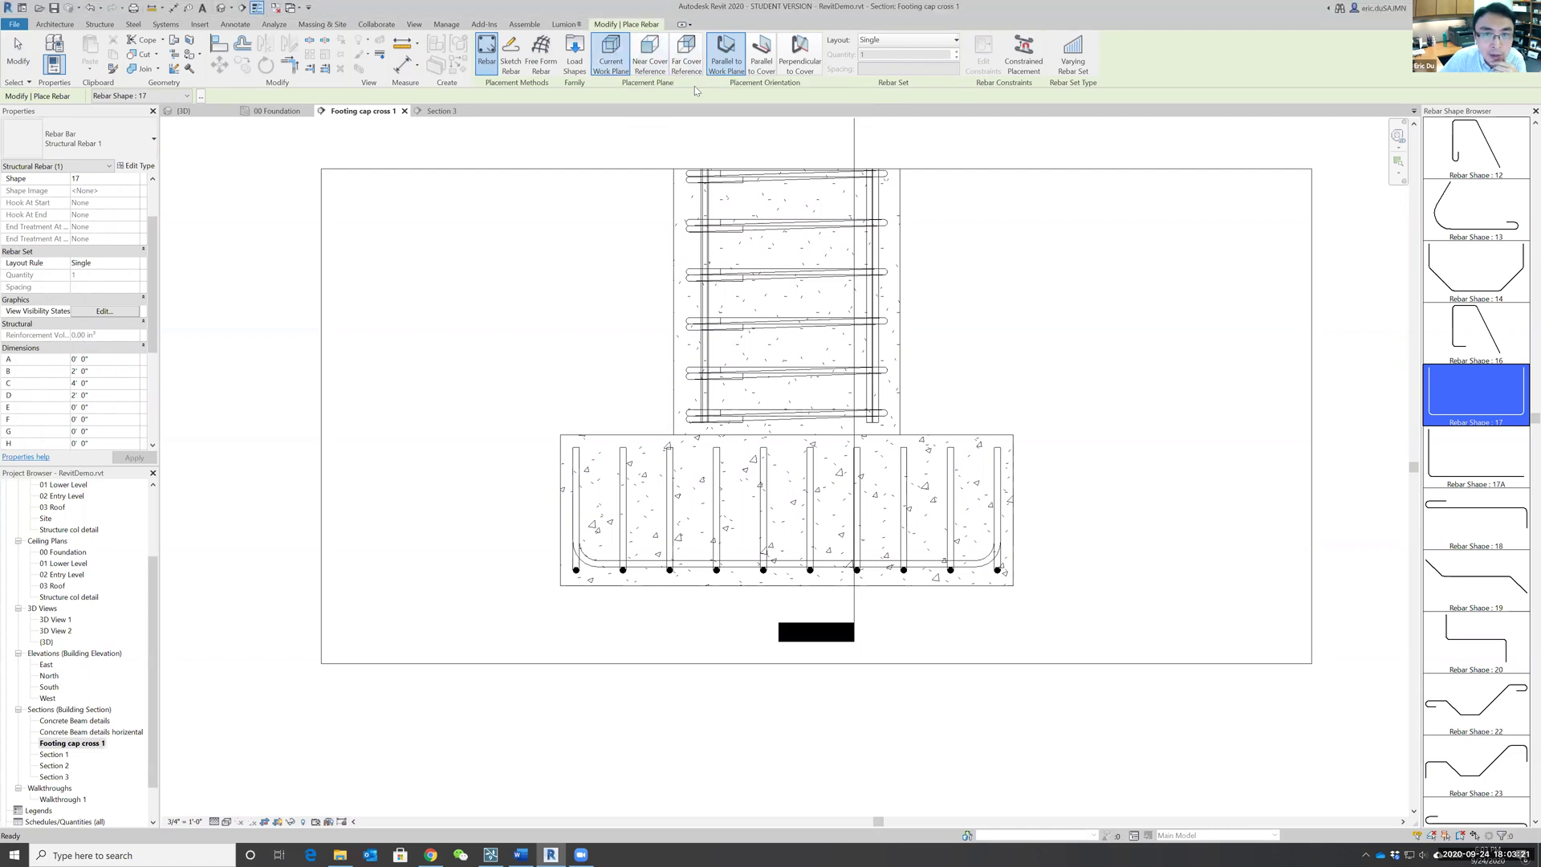
pyautogui.click(645, 71)
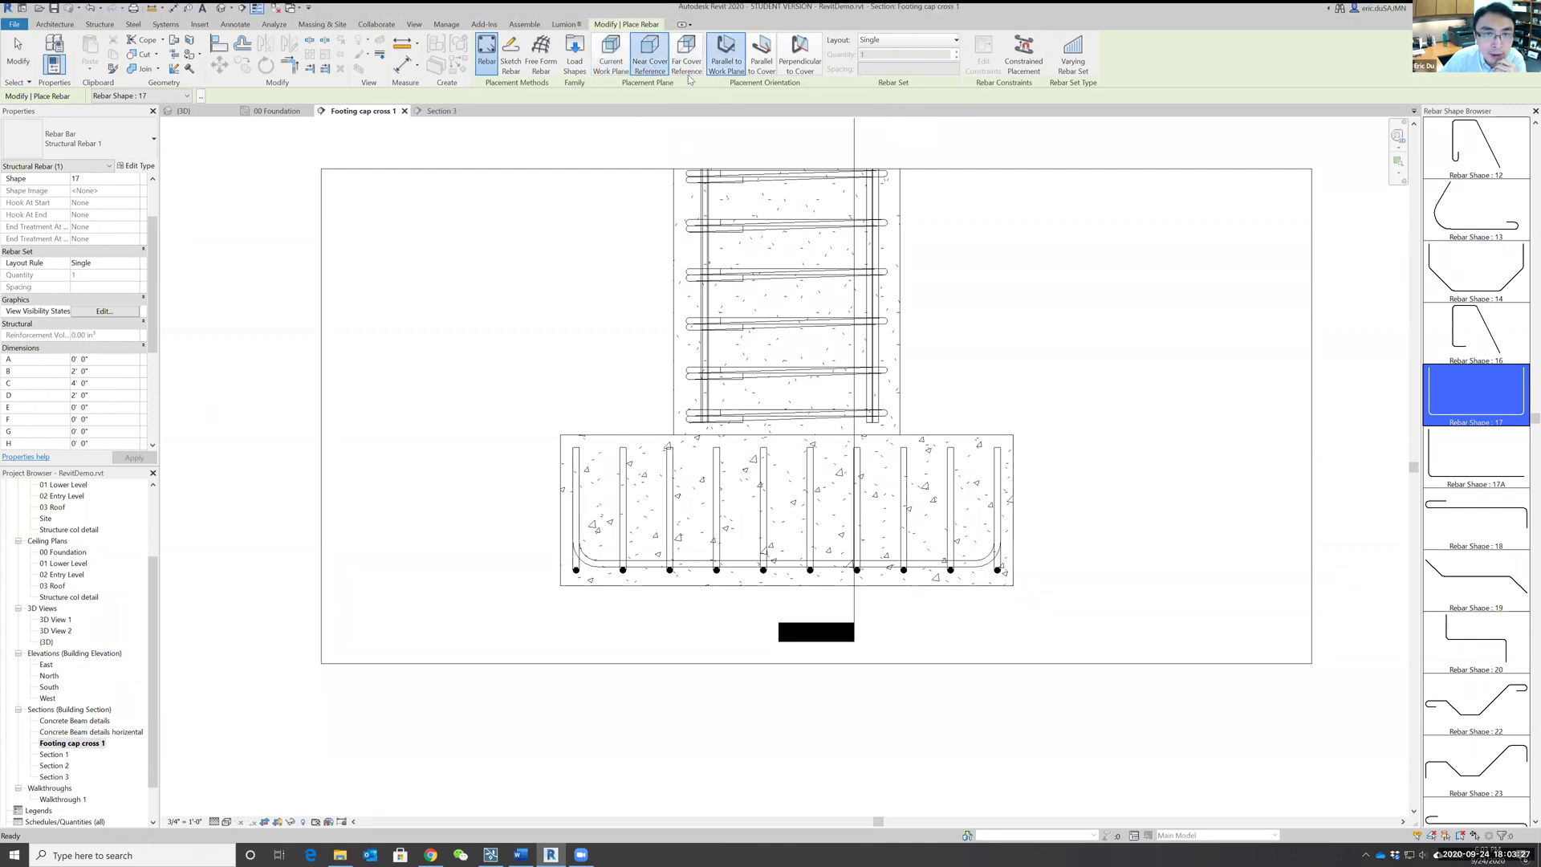
pyautogui.click(510, 57)
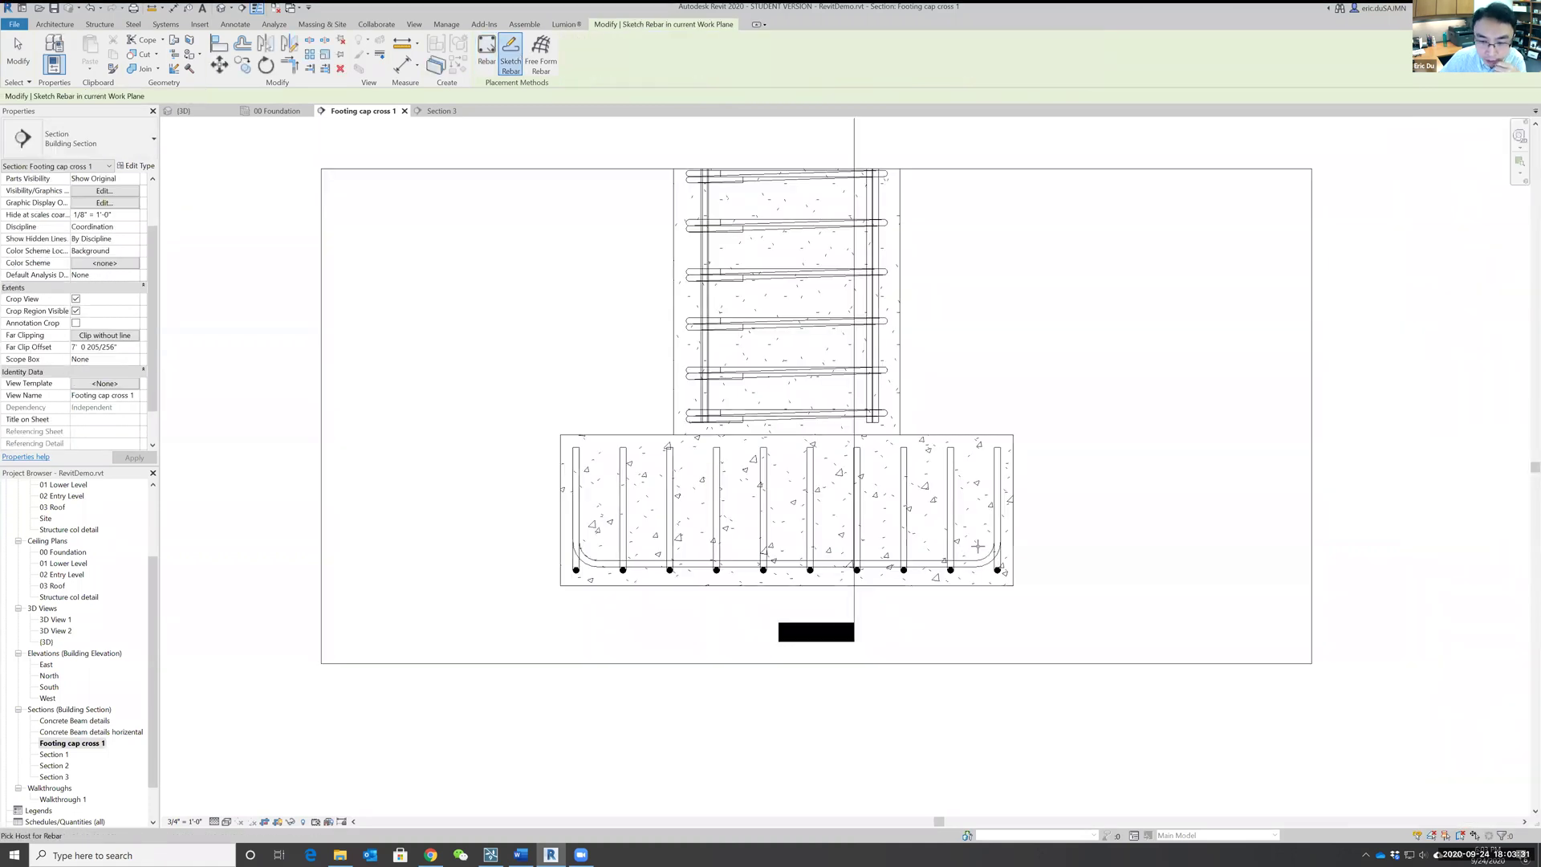
pyautogui.press('Escape')
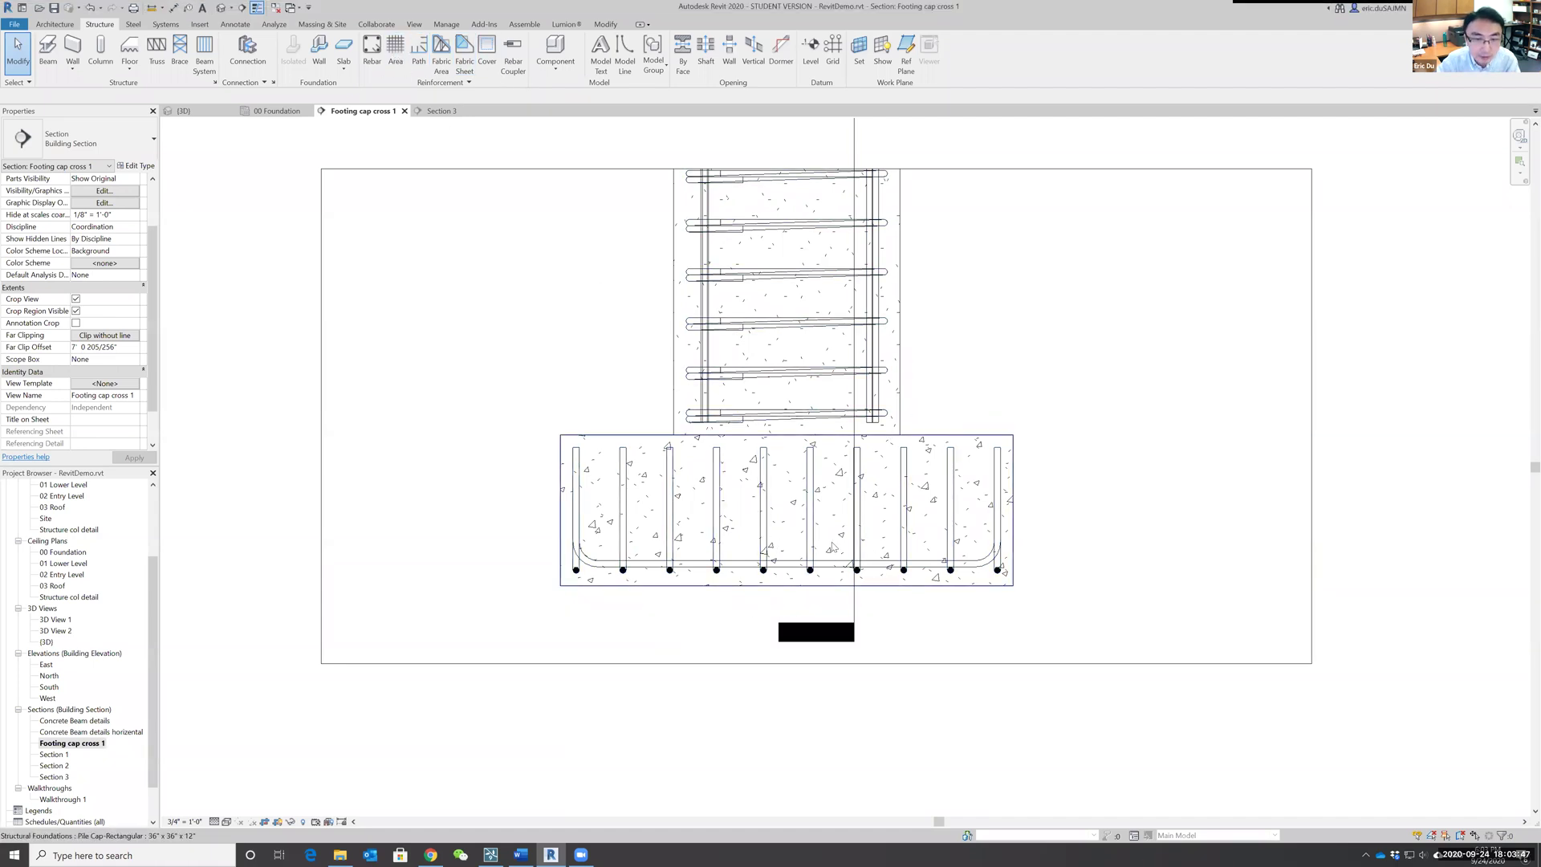
# Step: Sketch an L-shaped rebar hosted by the pile cap, with a horizontal leg near the cap's base and a vertical leg up into the column
pyautogui.click(371, 51)
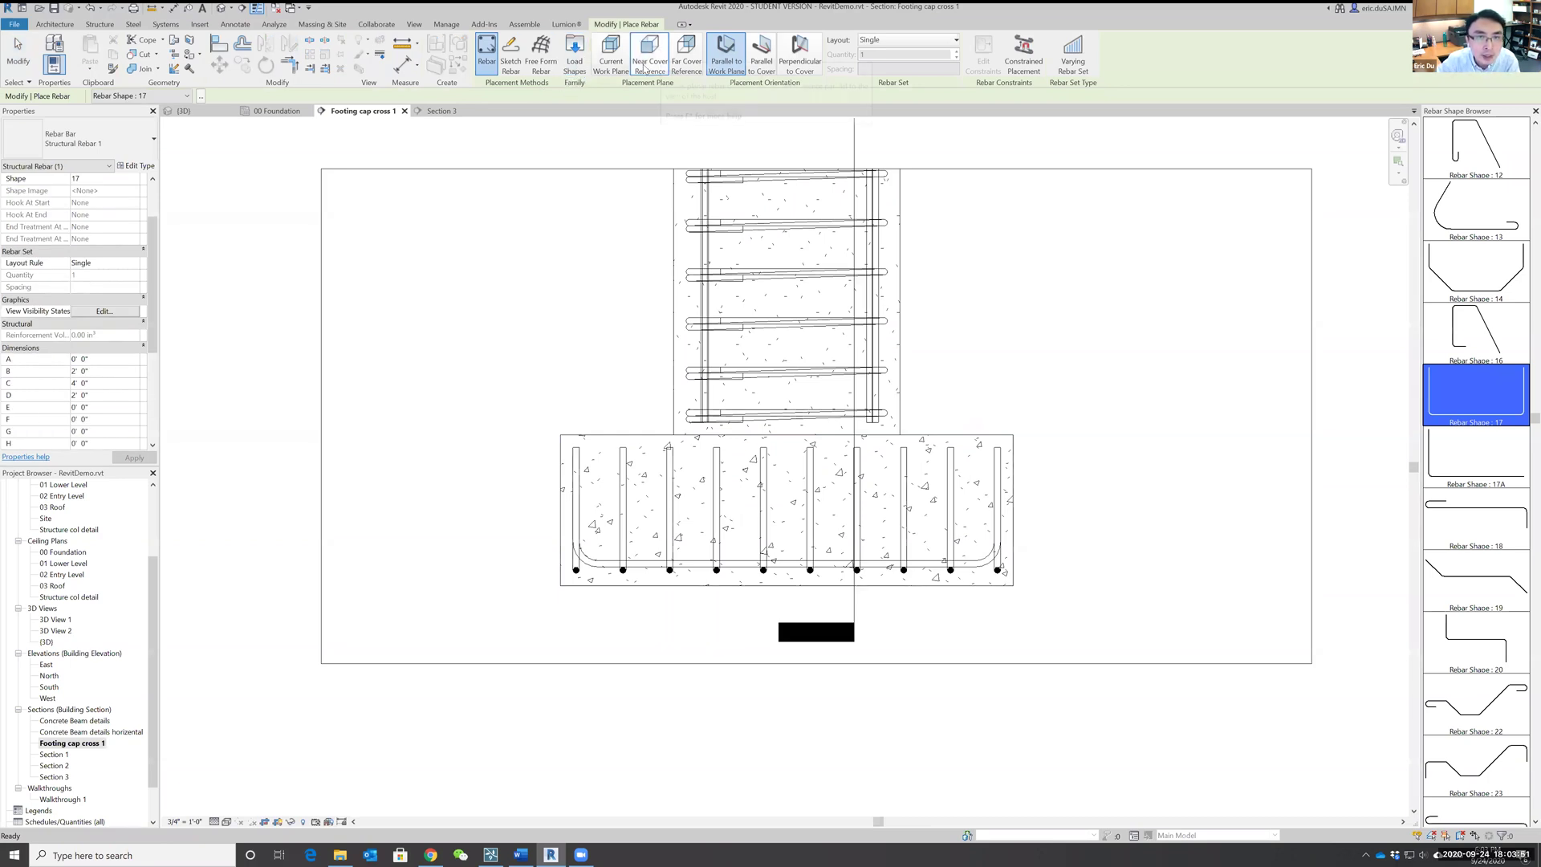
pyautogui.click(513, 53)
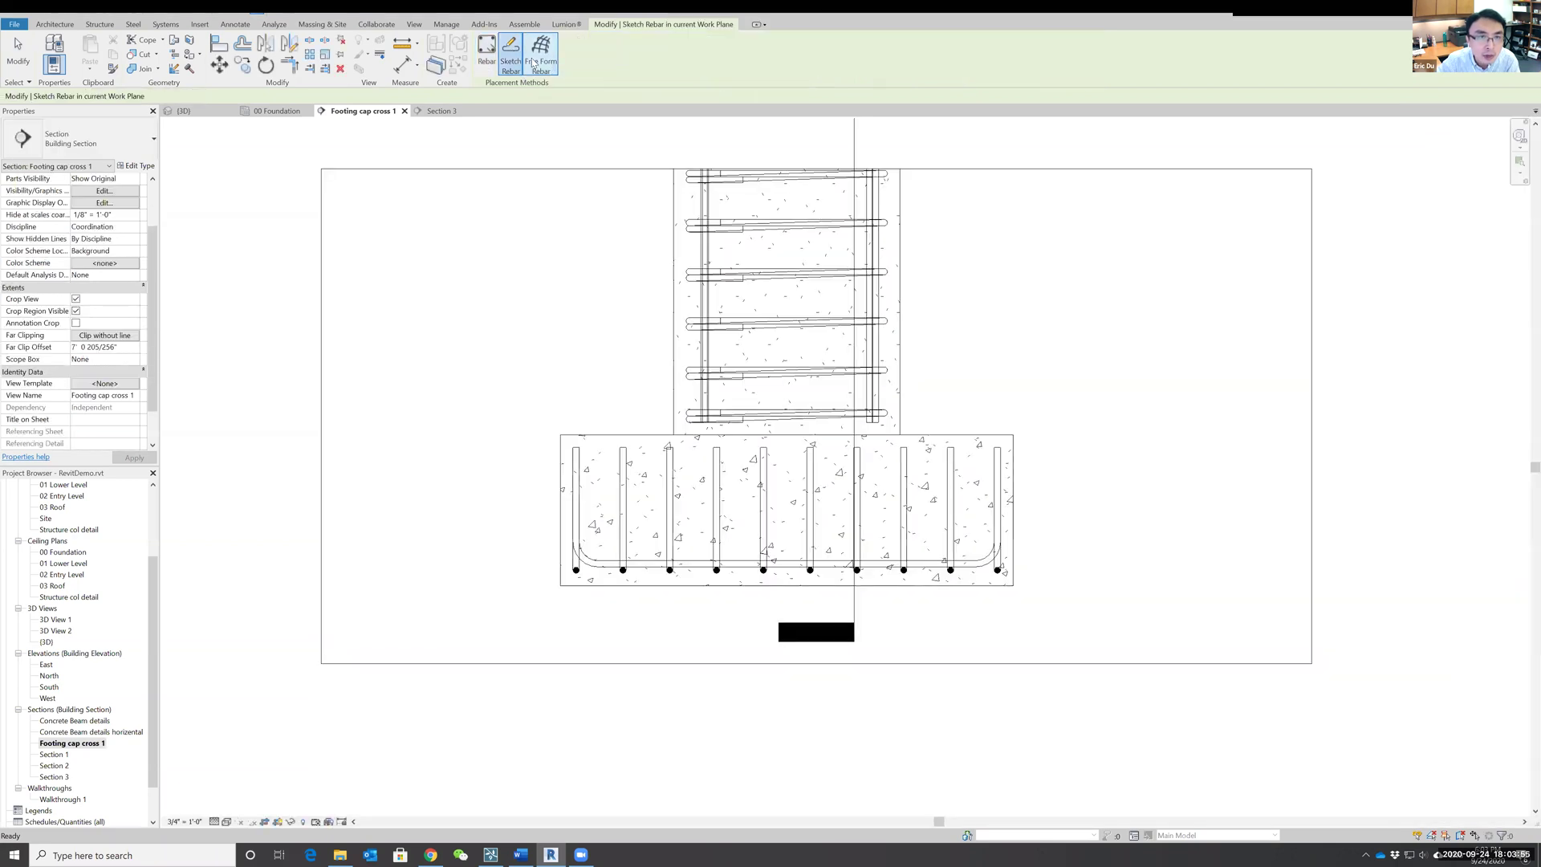
pyautogui.click(530, 64)
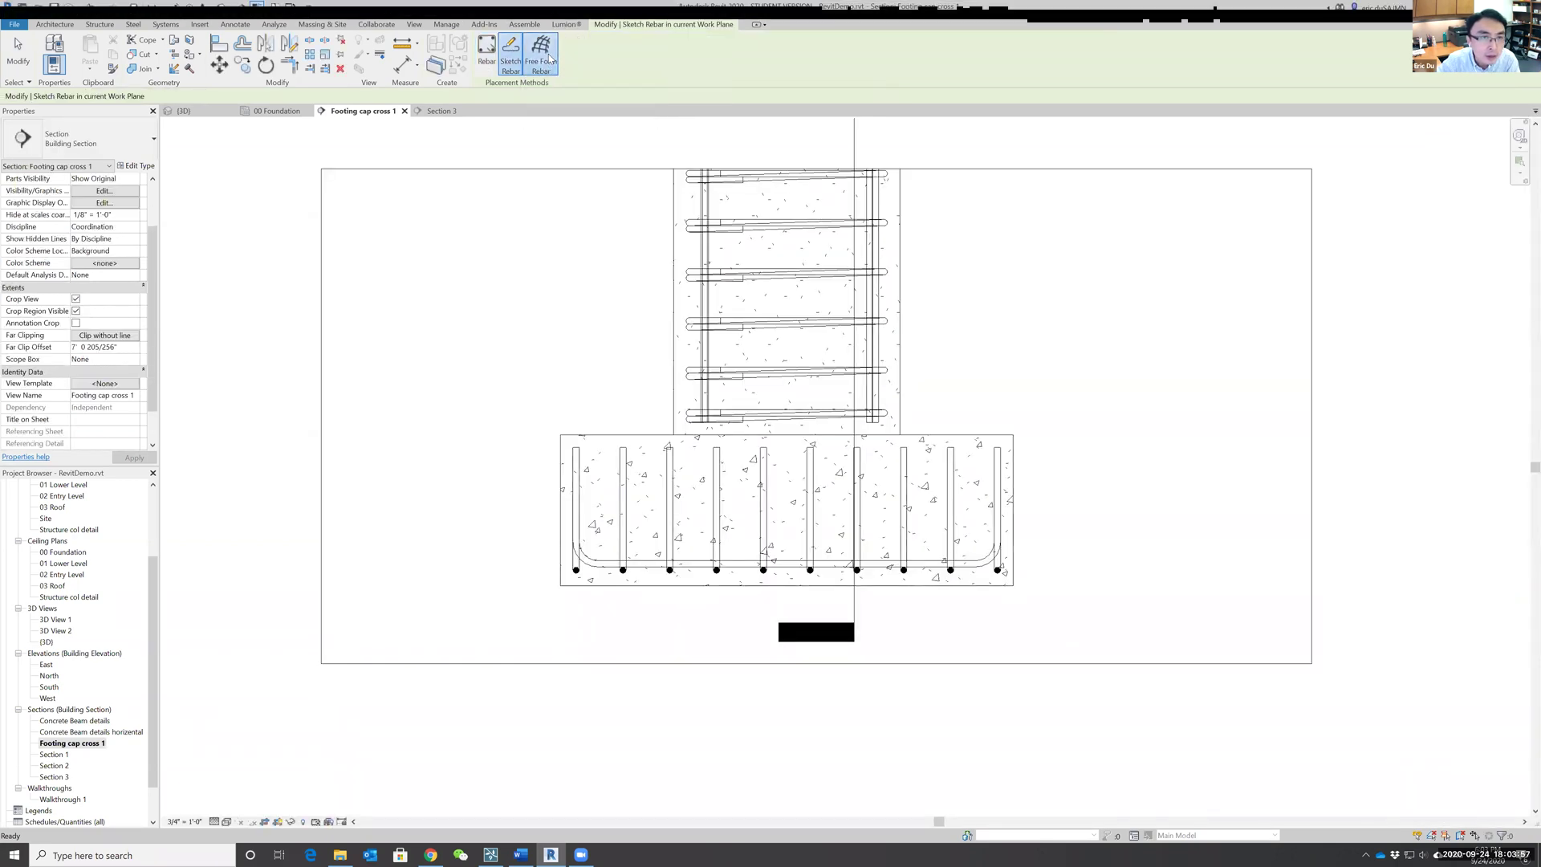
pyautogui.click(518, 61)
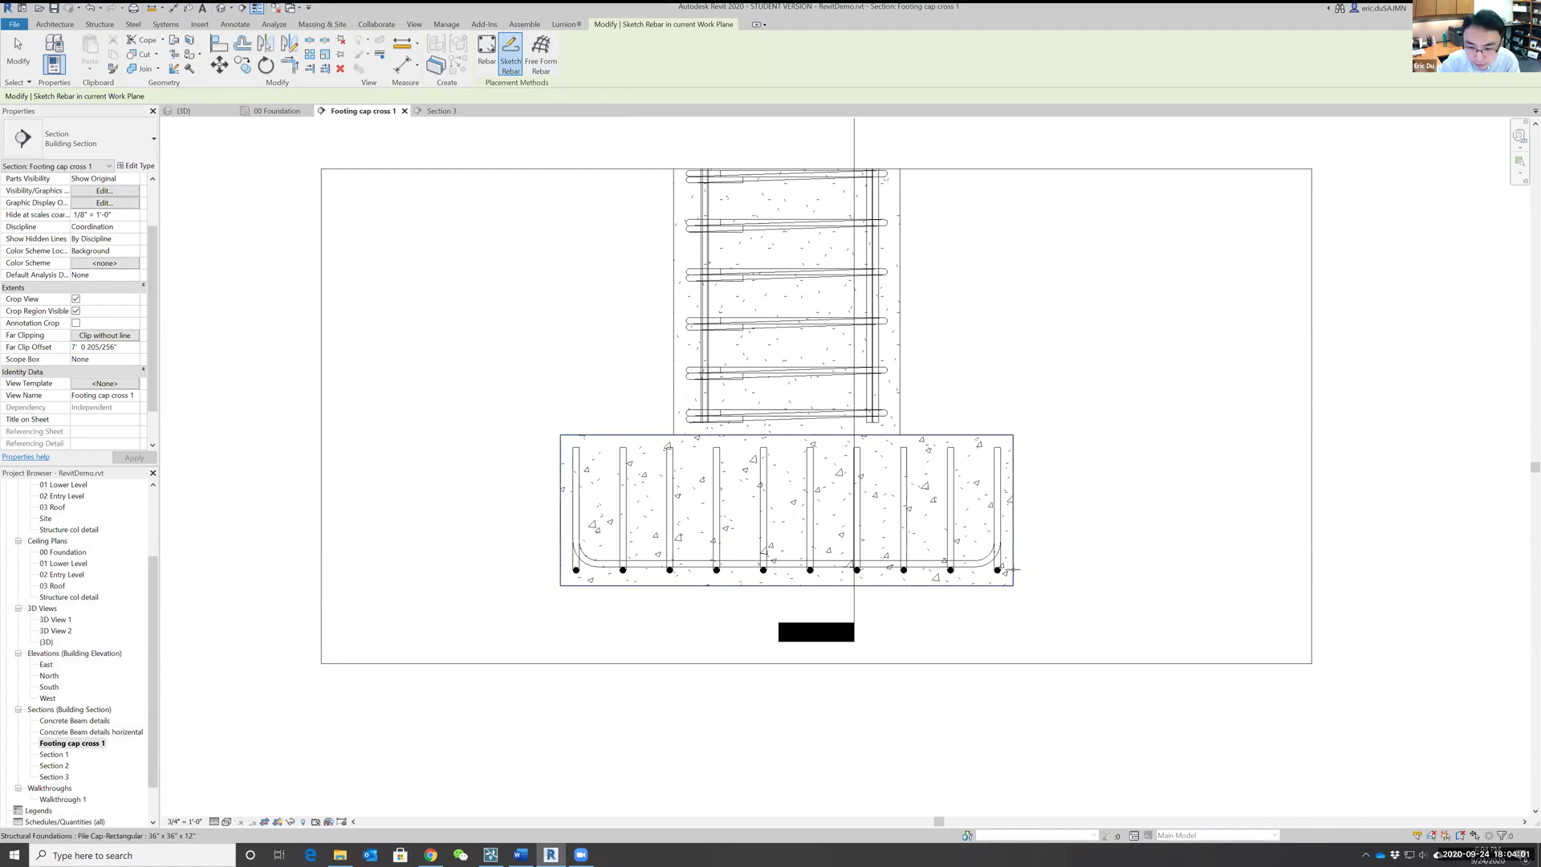
pyautogui.click(1013, 569)
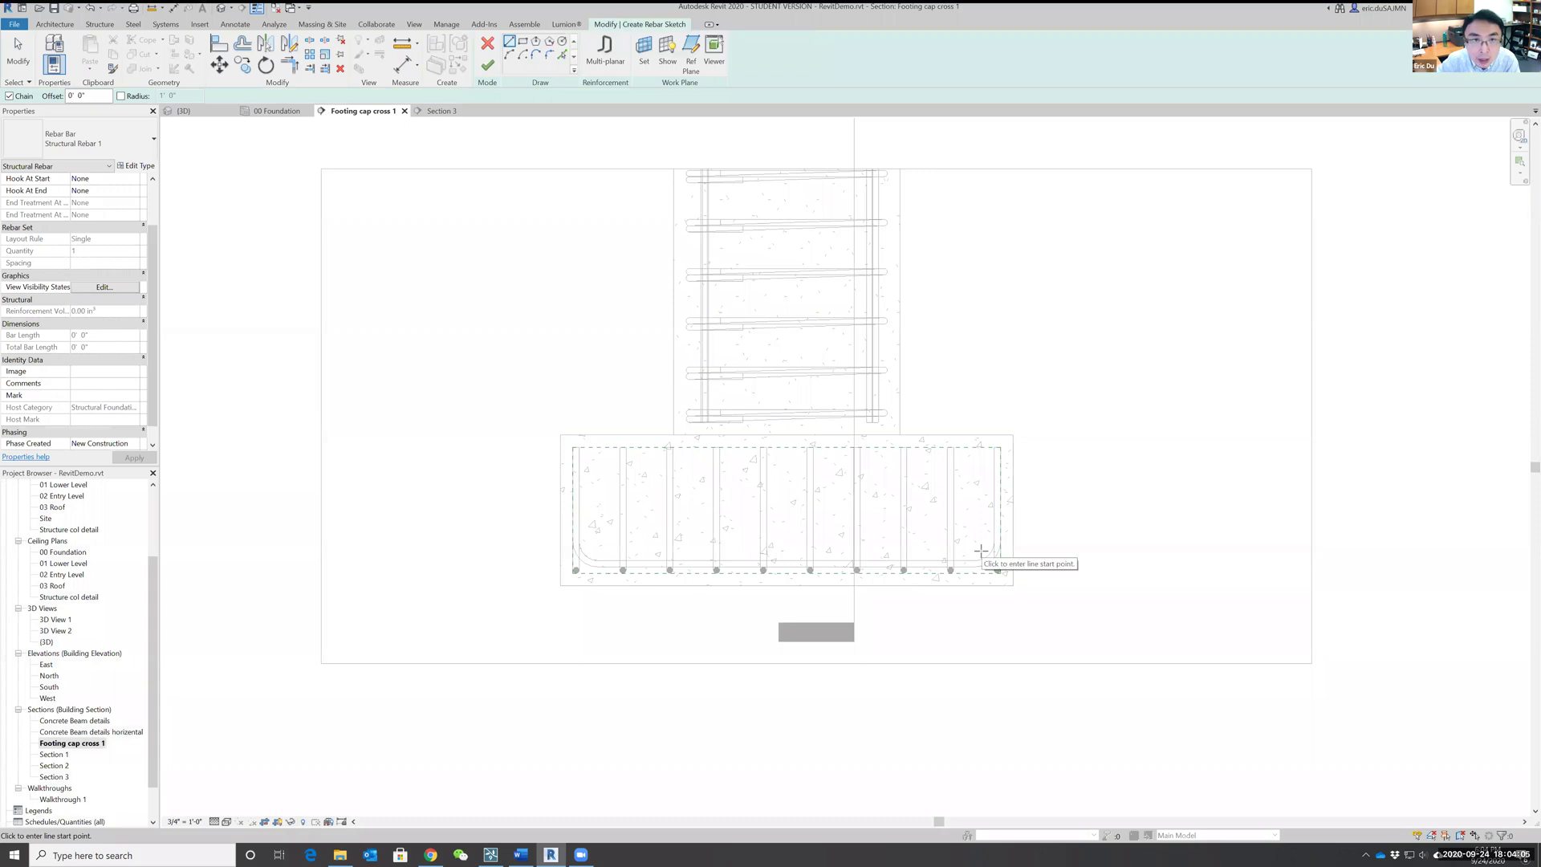
pyautogui.click(980, 550)
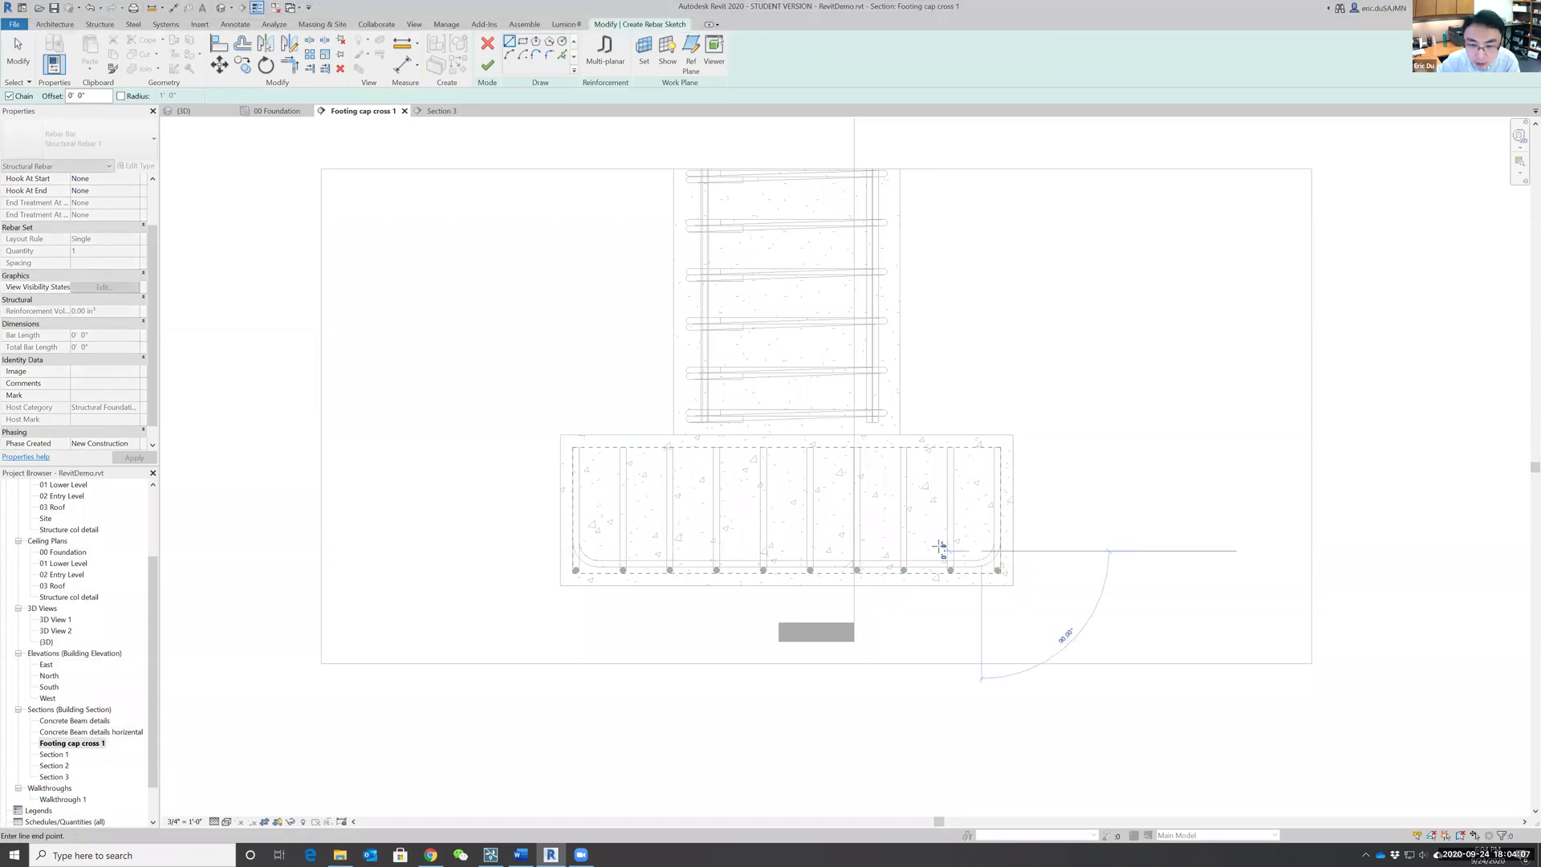
pyautogui.click(843, 550)
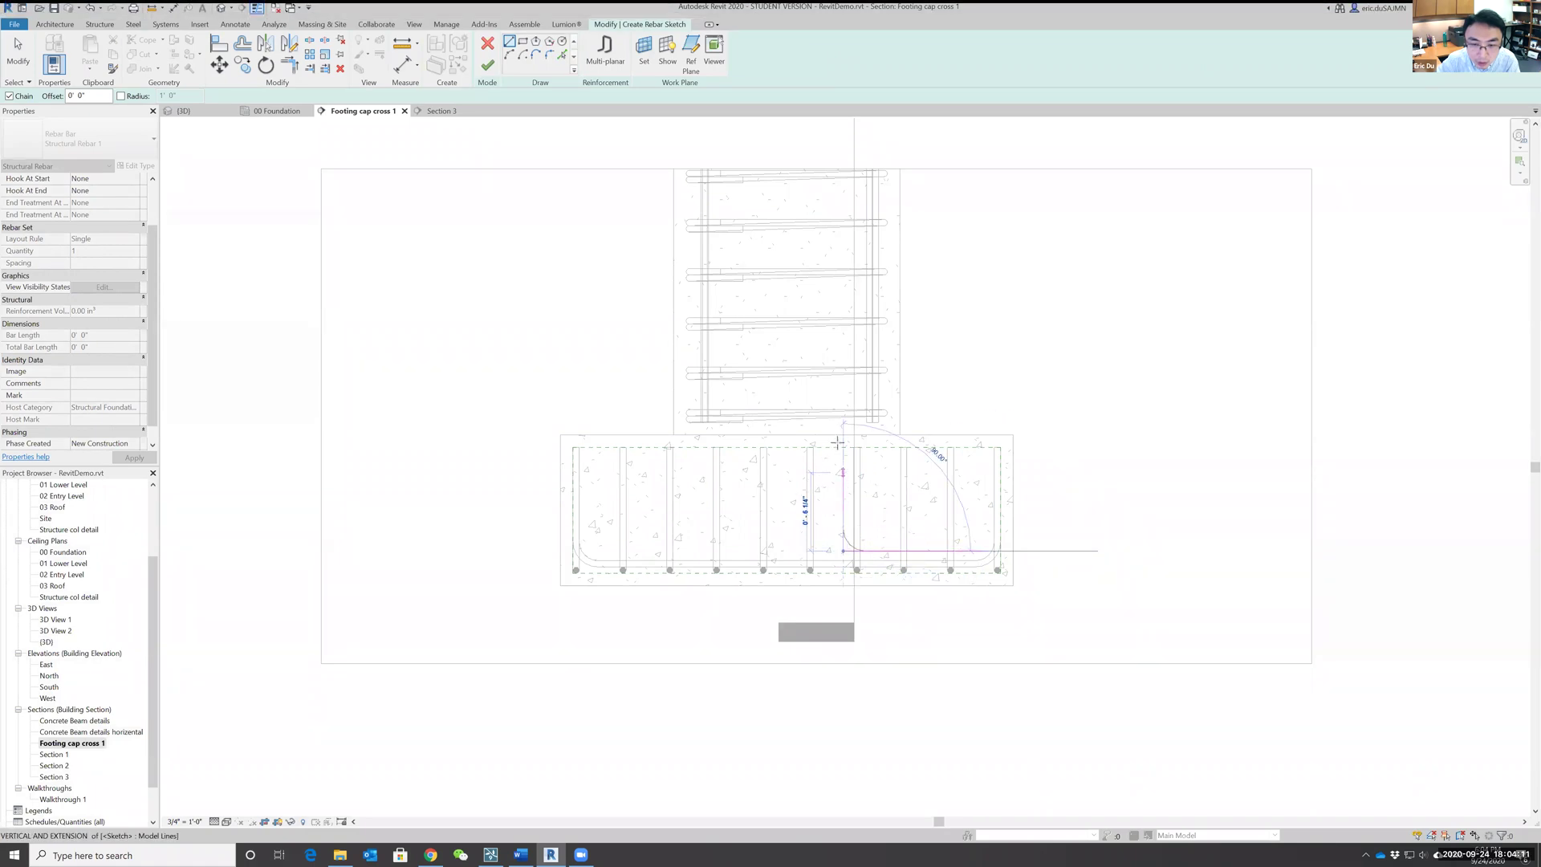
pyautogui.click(837, 333)
pyautogui.click(487, 65)
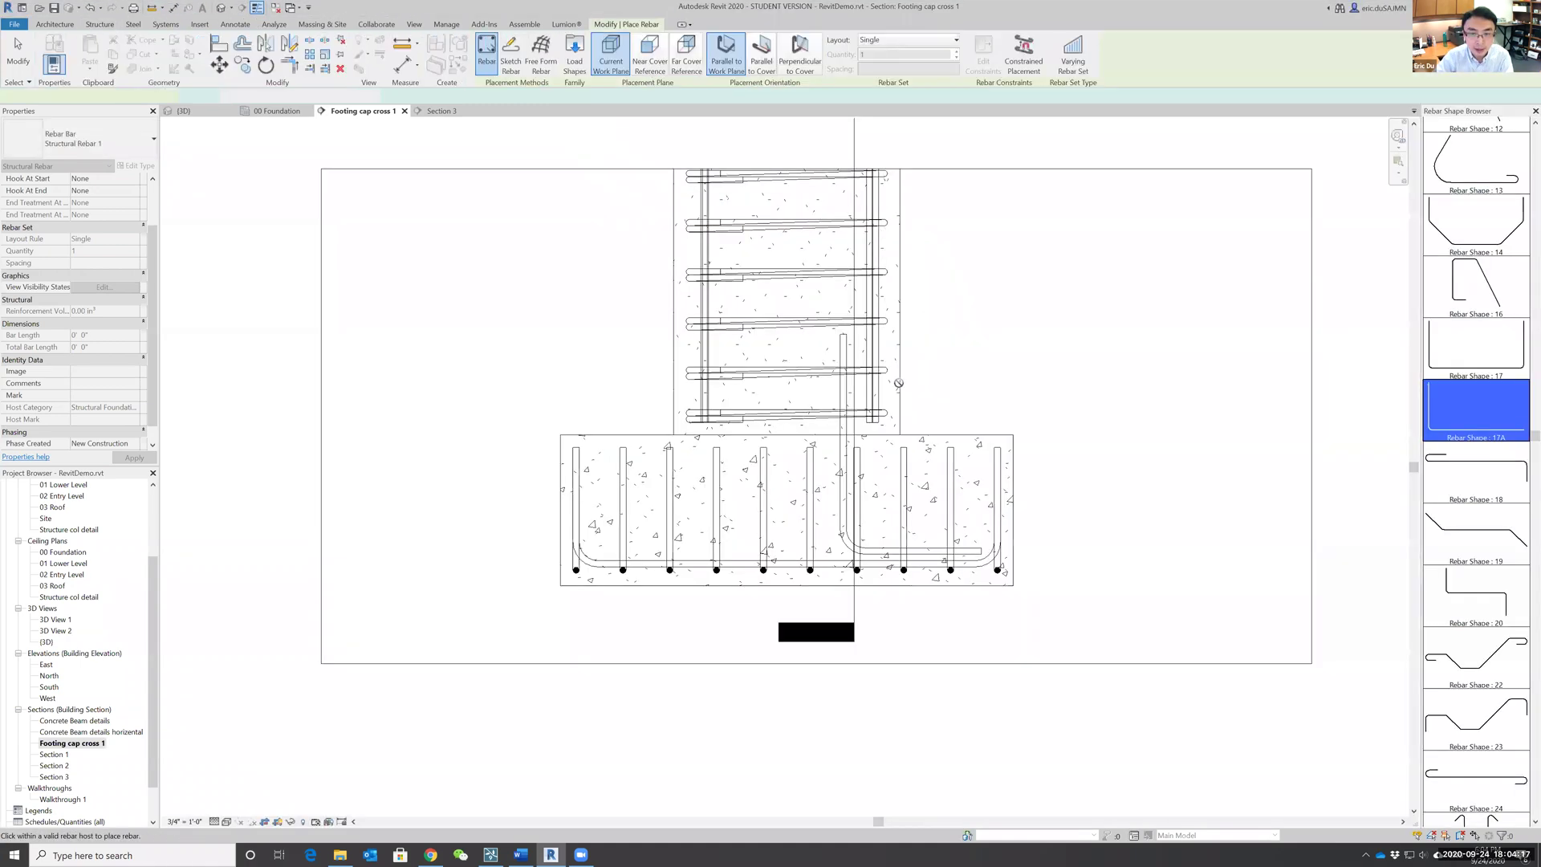
# Step: End rebar placement and delete the L-shaped bar just sketched in the pile cap
pyautogui.click(919, 562)
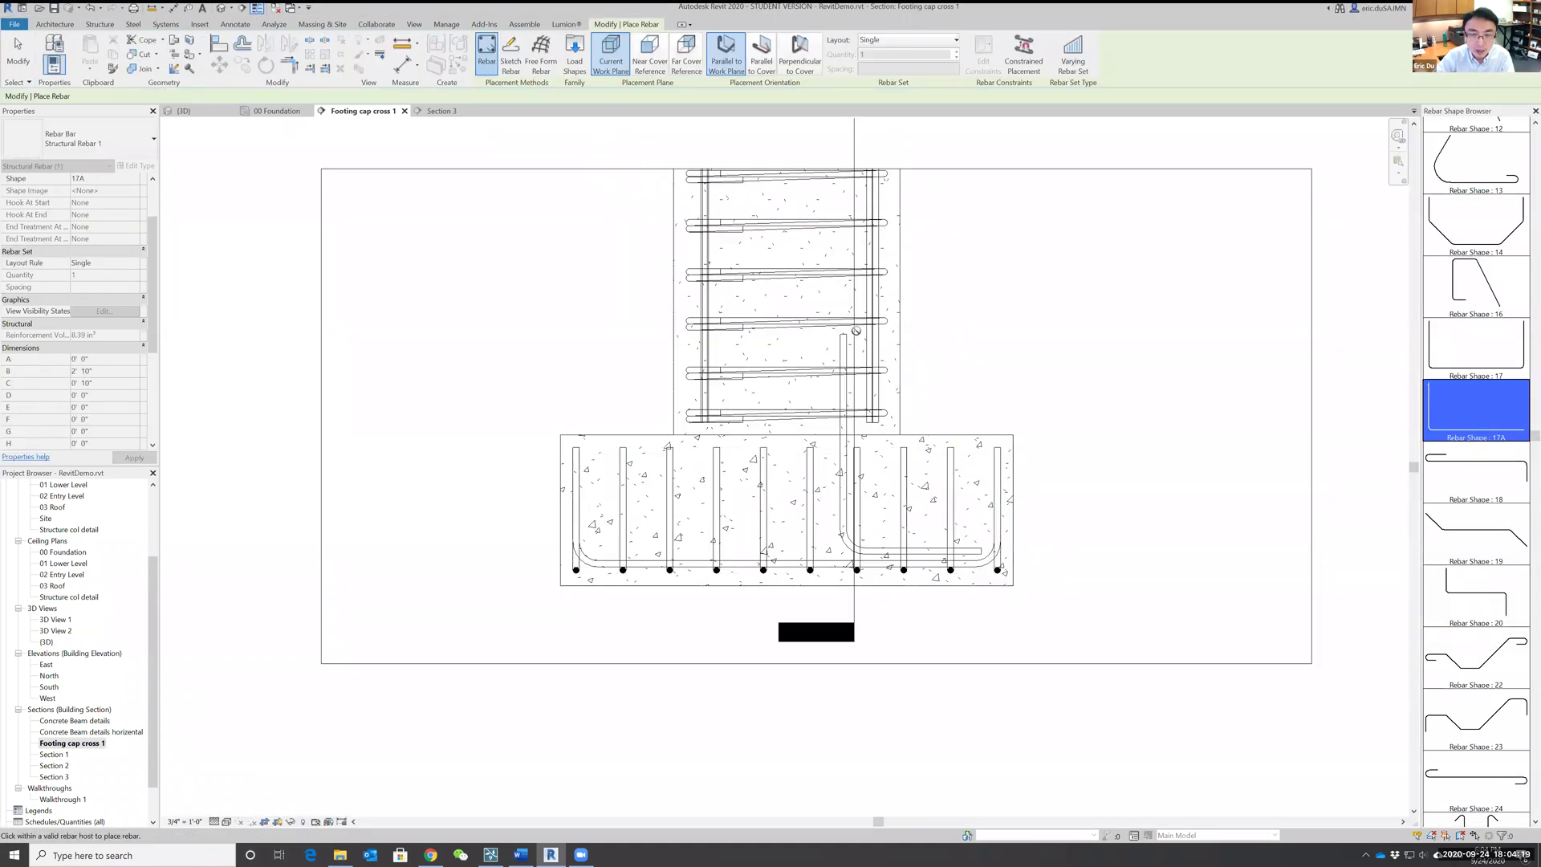
pyautogui.press('Escape')
pyautogui.press('Escape')
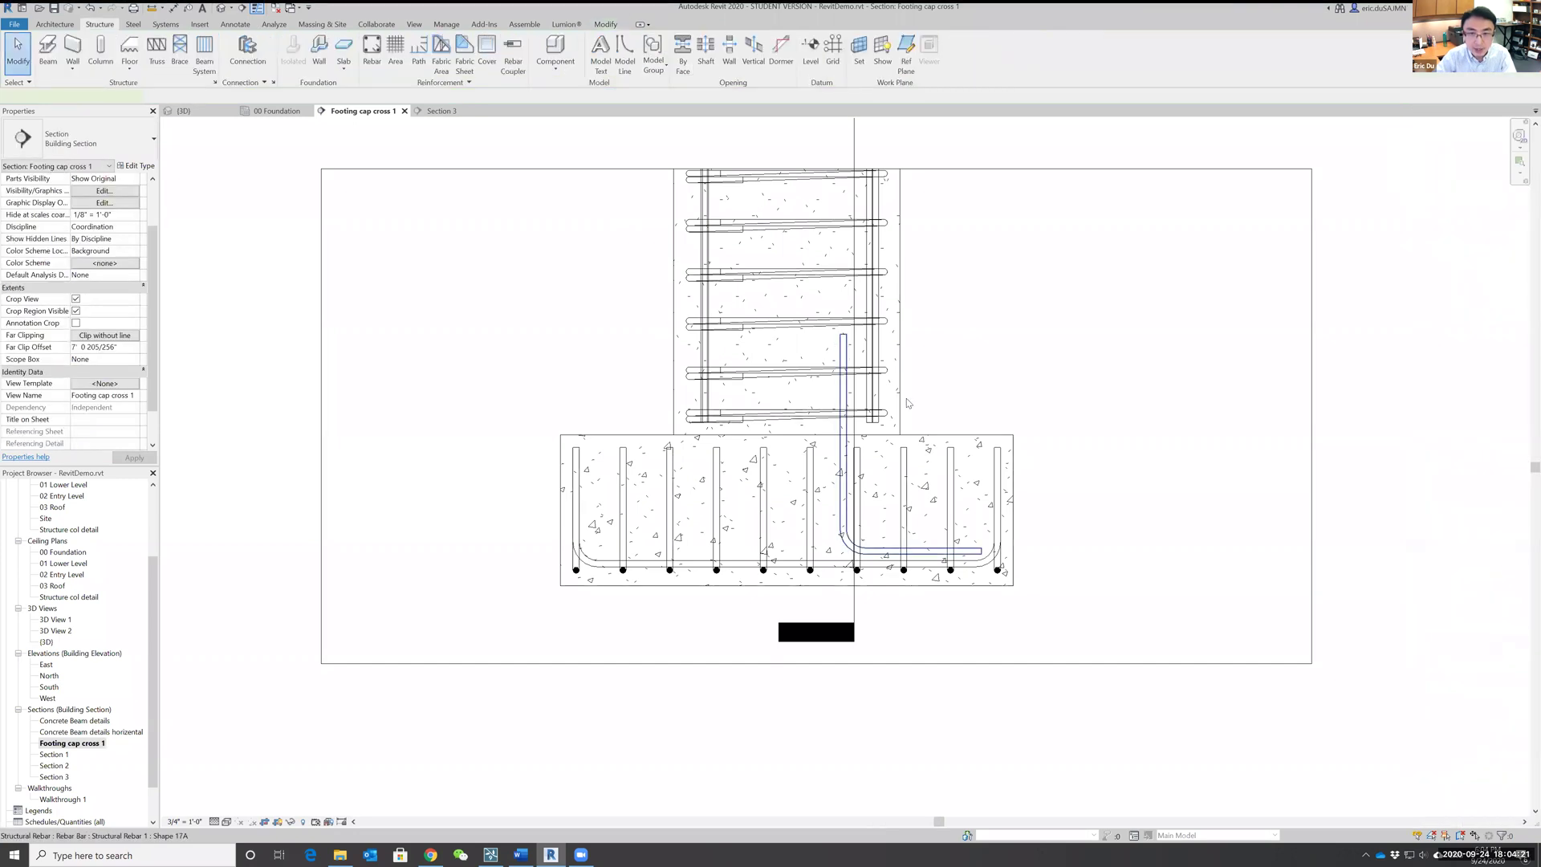
pyautogui.press('Delete')
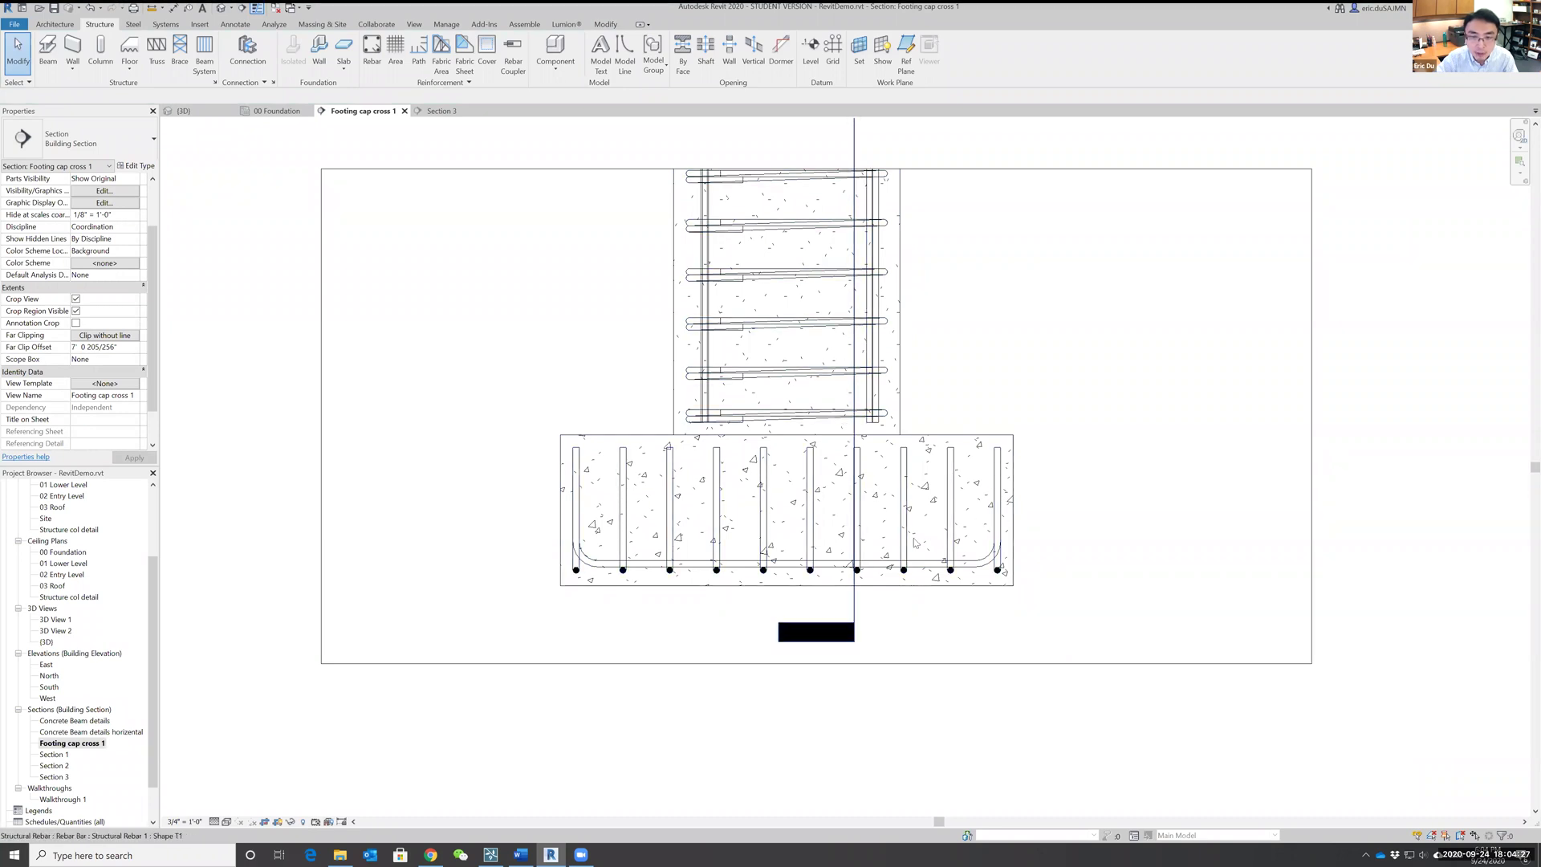
# Step: Sketch an L-shaped rebar in the pile cap with a horizontal leg of about 10 3/4" and a vertical leg of about 1' 8" into the column
pyautogui.click(372, 51)
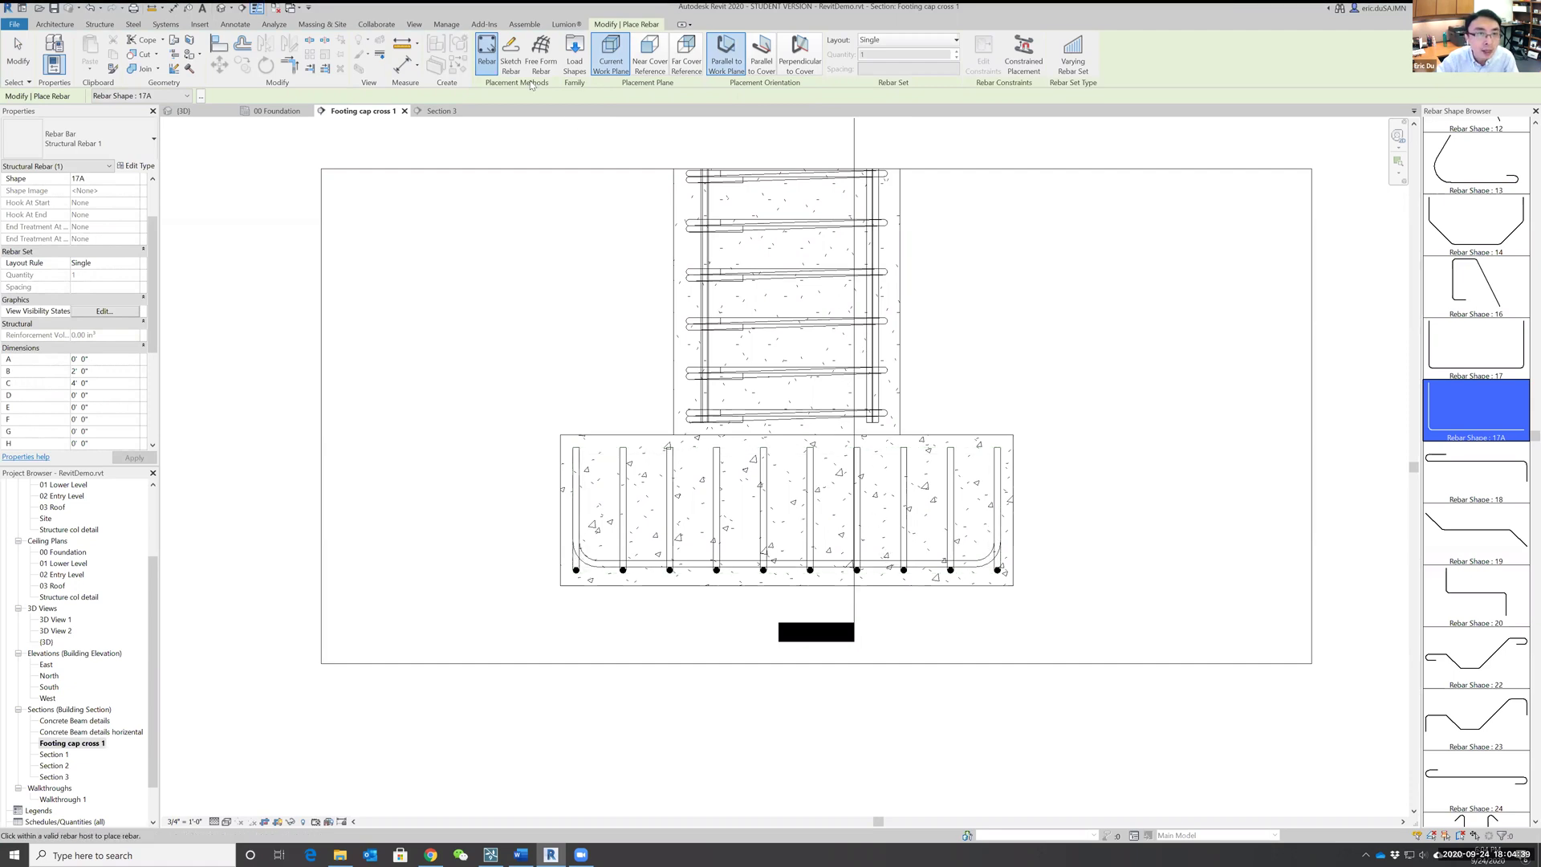
pyautogui.click(511, 54)
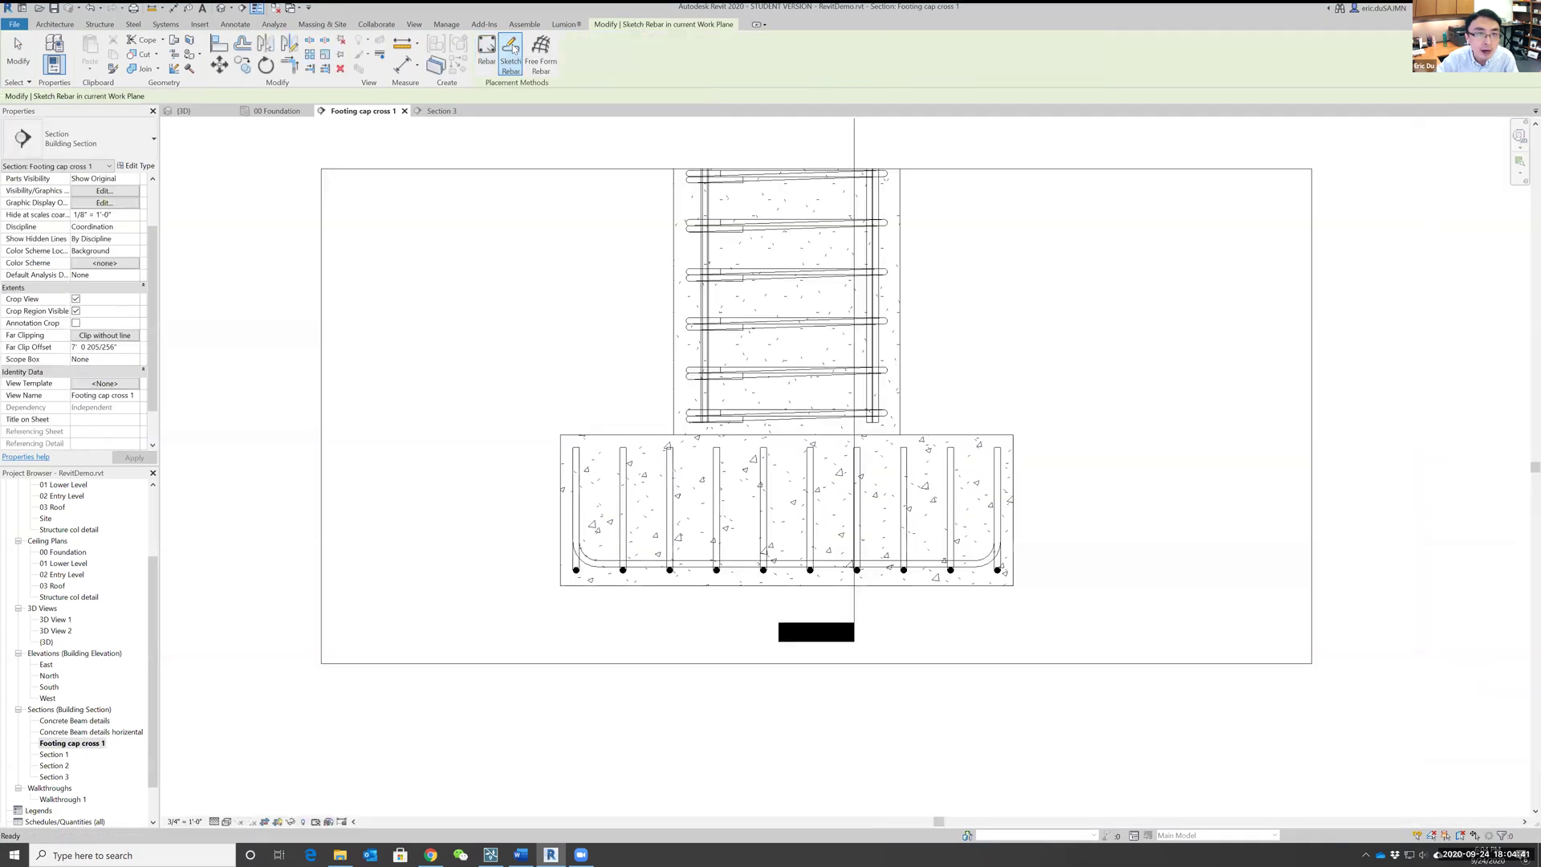
pyautogui.click(981, 434)
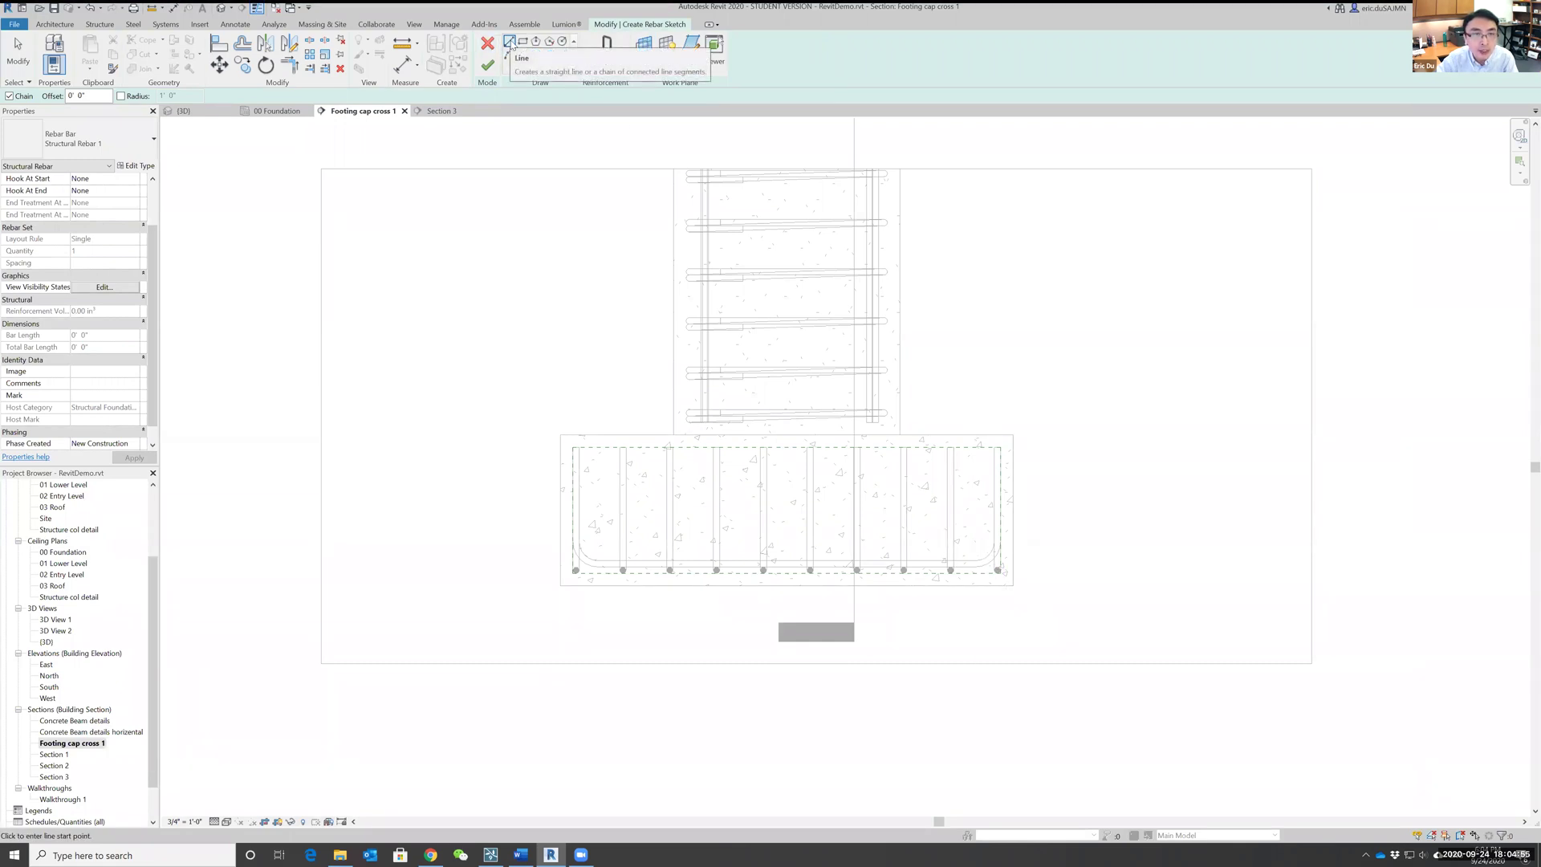
pyautogui.click(979, 552)
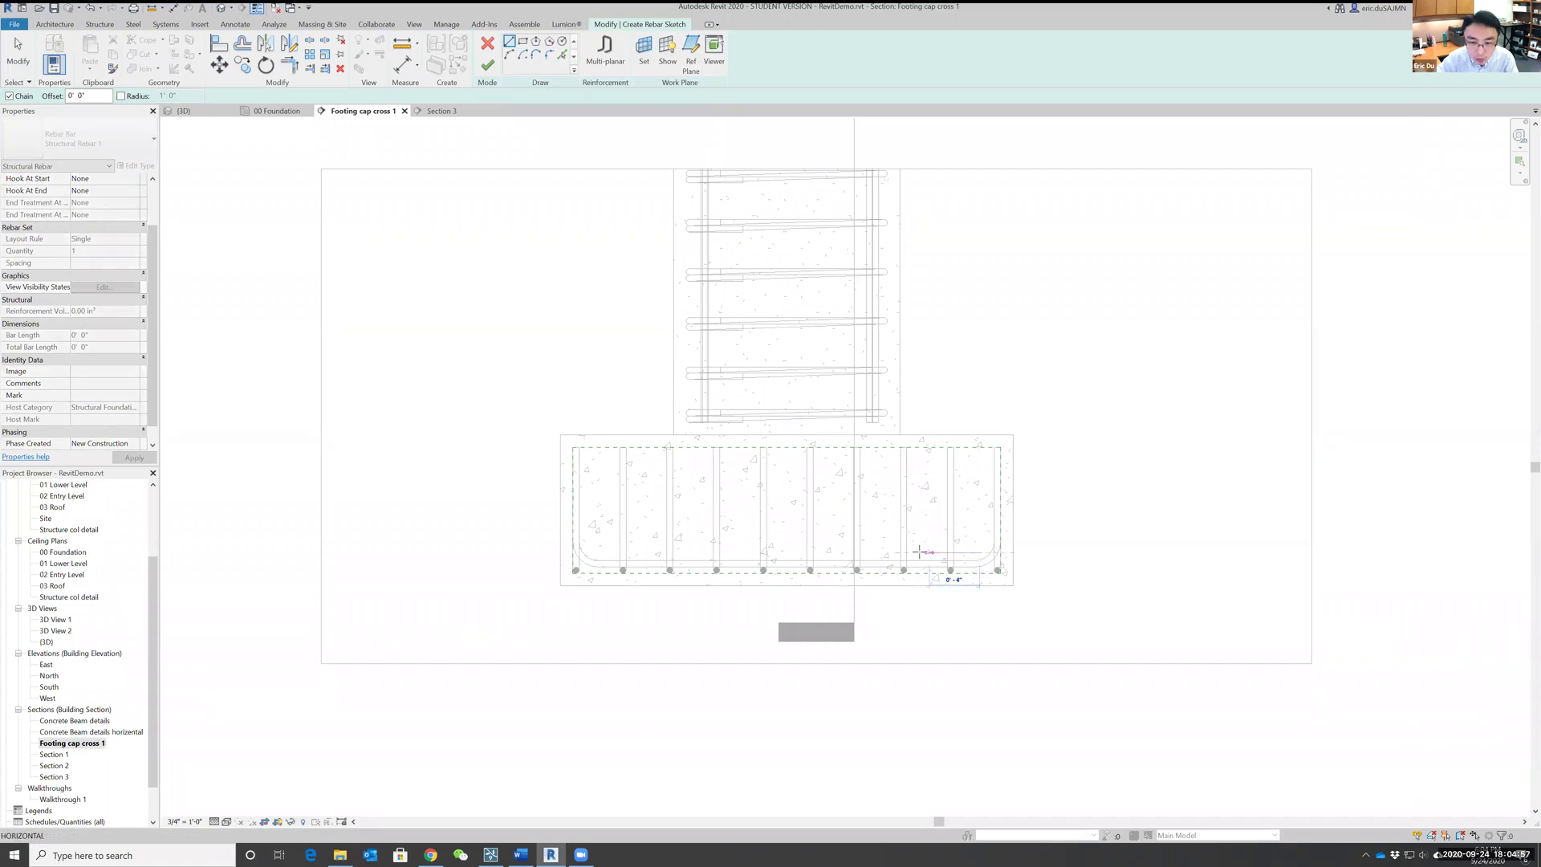
pyautogui.click(847, 552)
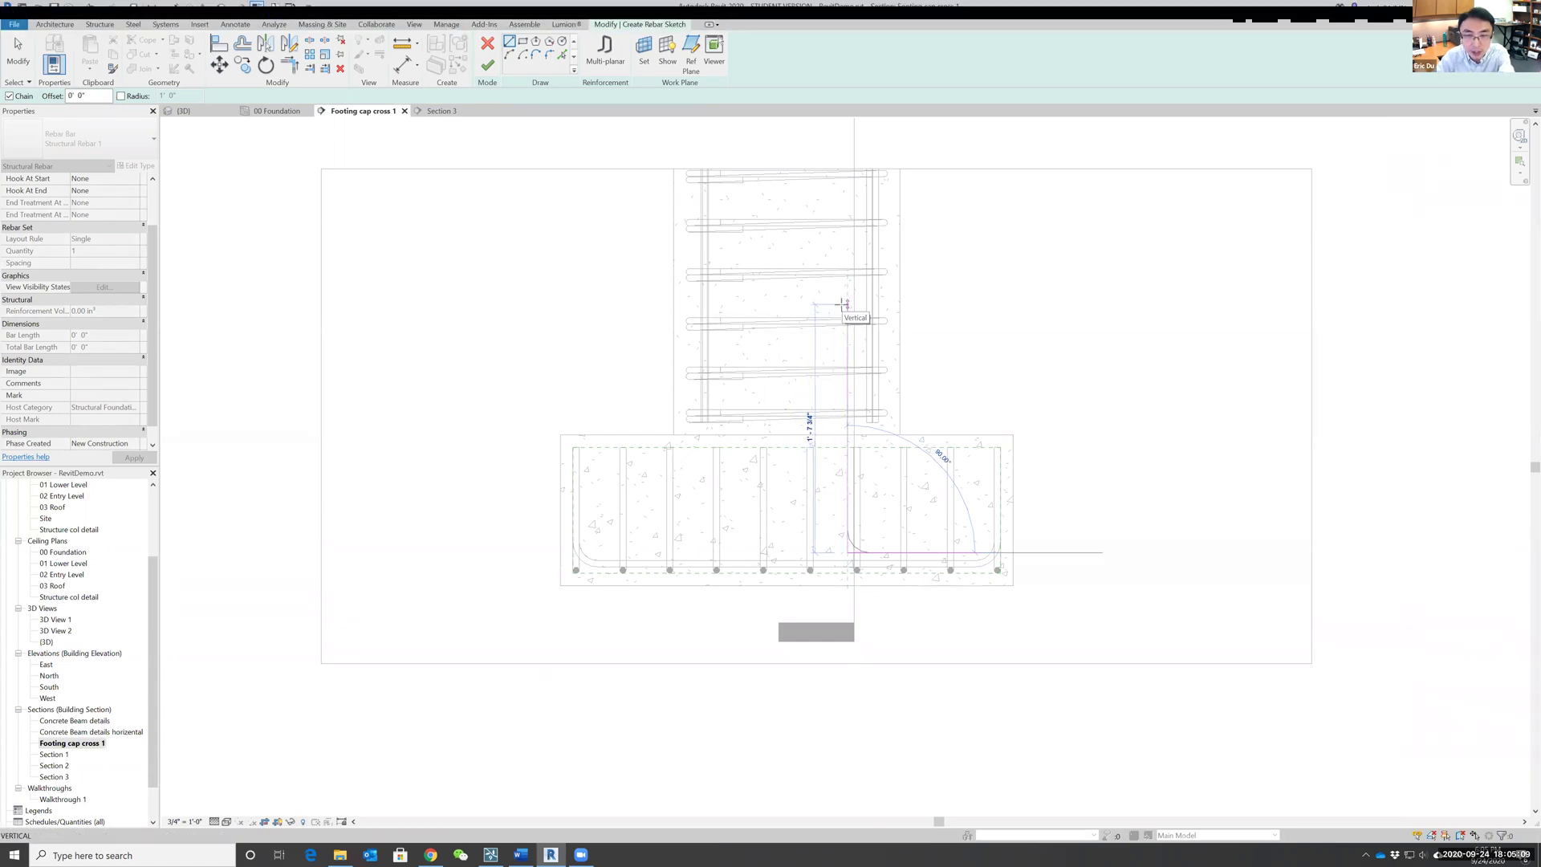
pyautogui.click(842, 303)
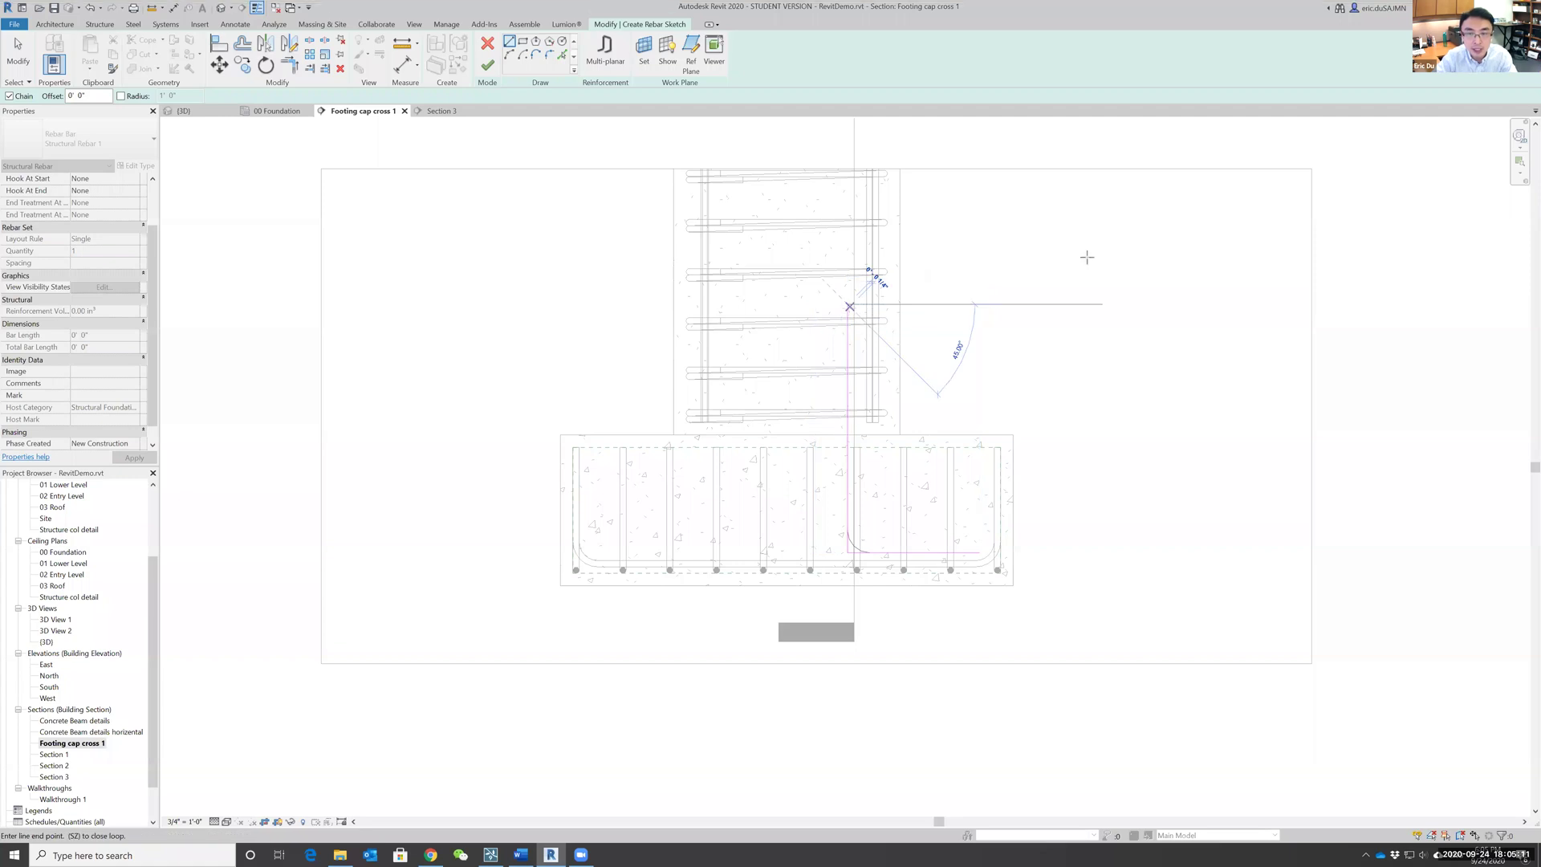
pyautogui.click(487, 66)
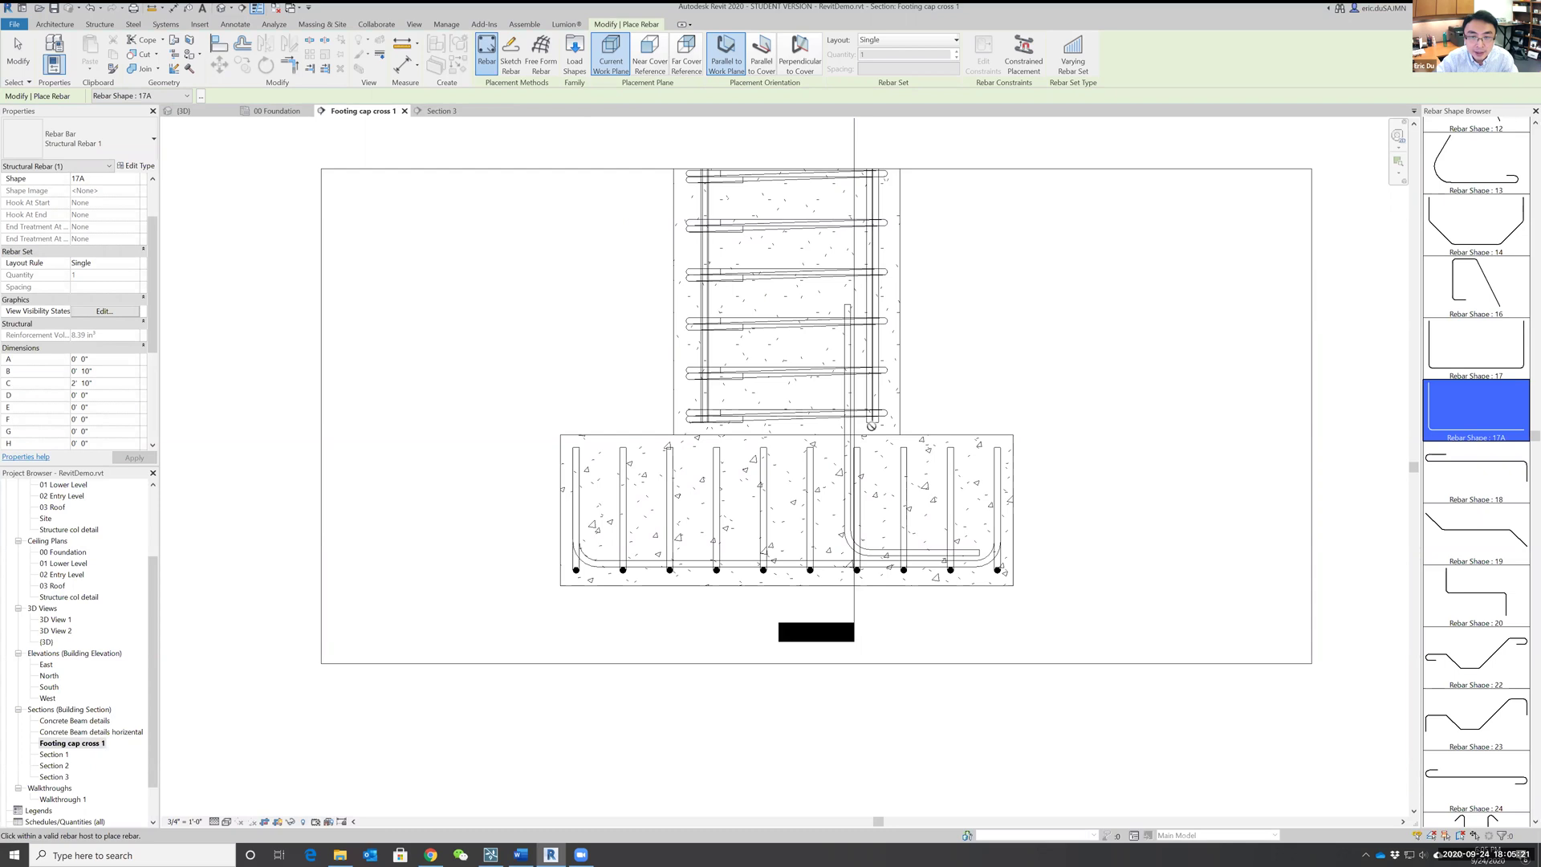
pyautogui.press('Escape')
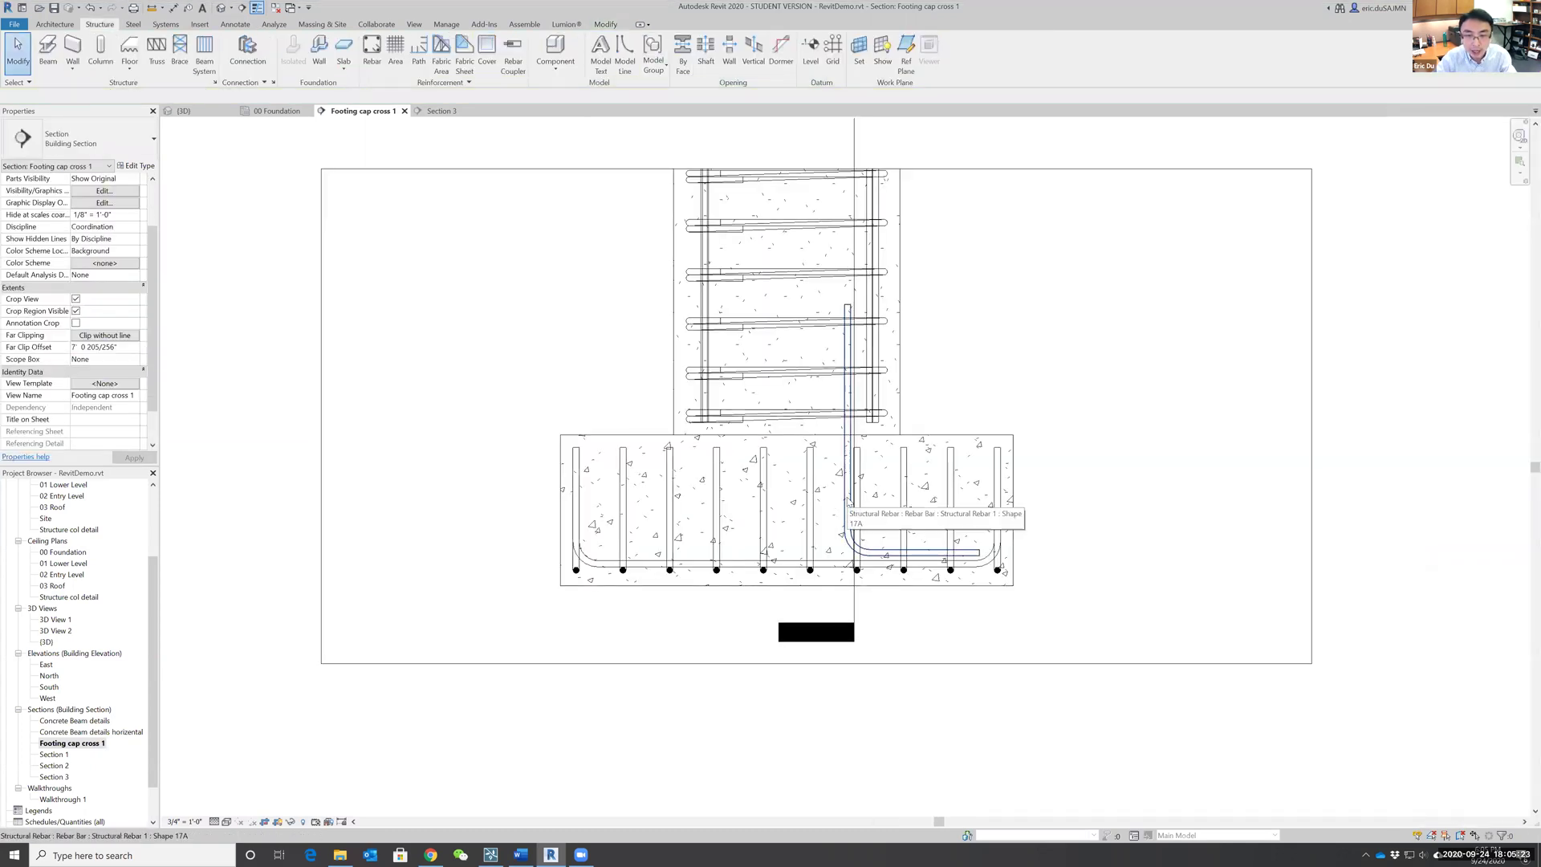
pyautogui.click(847, 501)
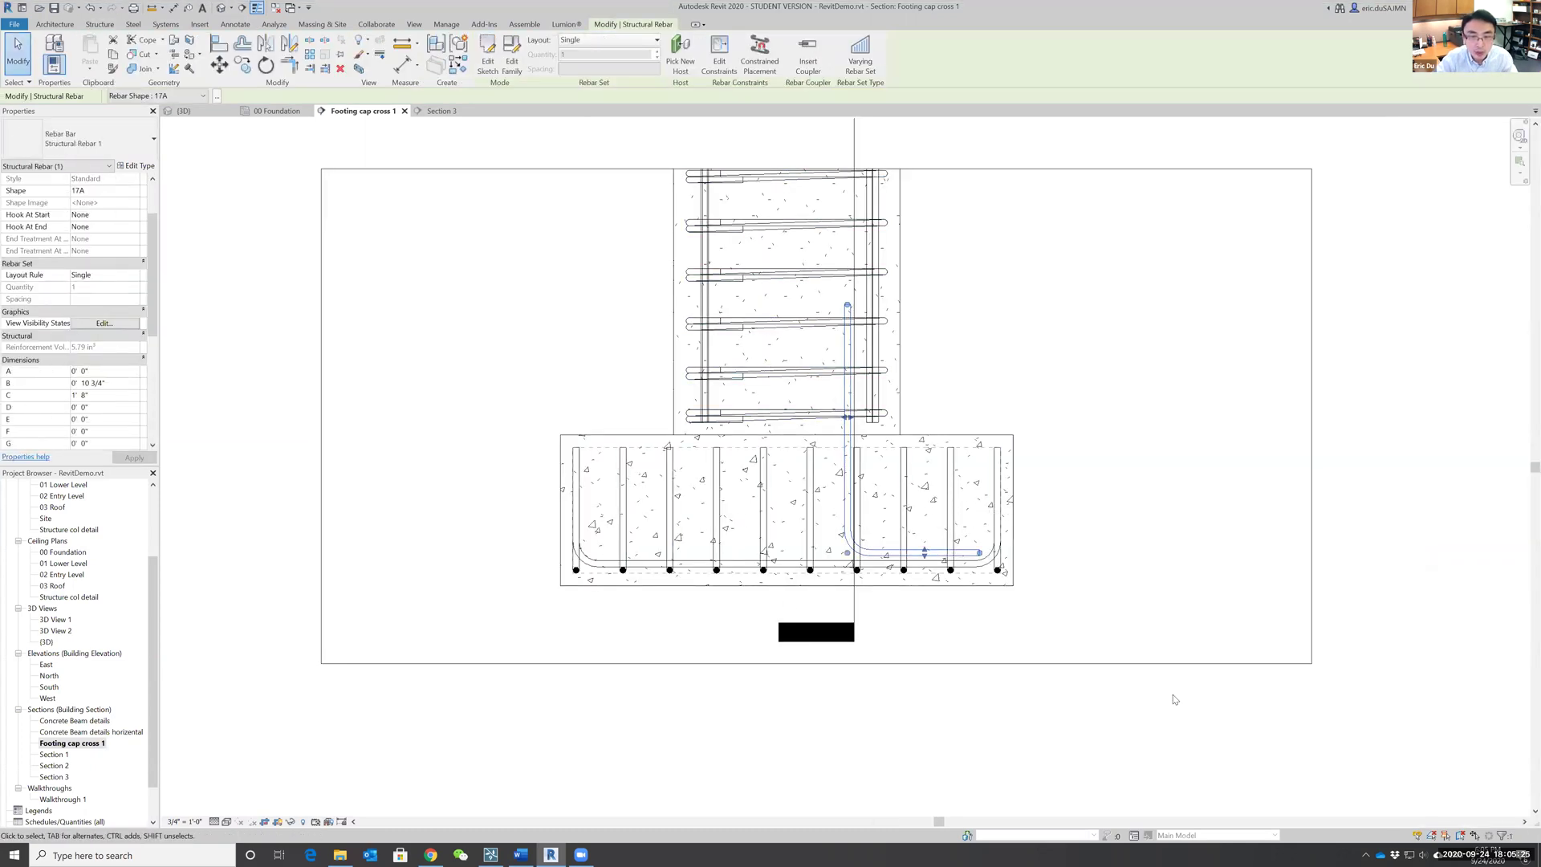
pyautogui.click(1172, 445)
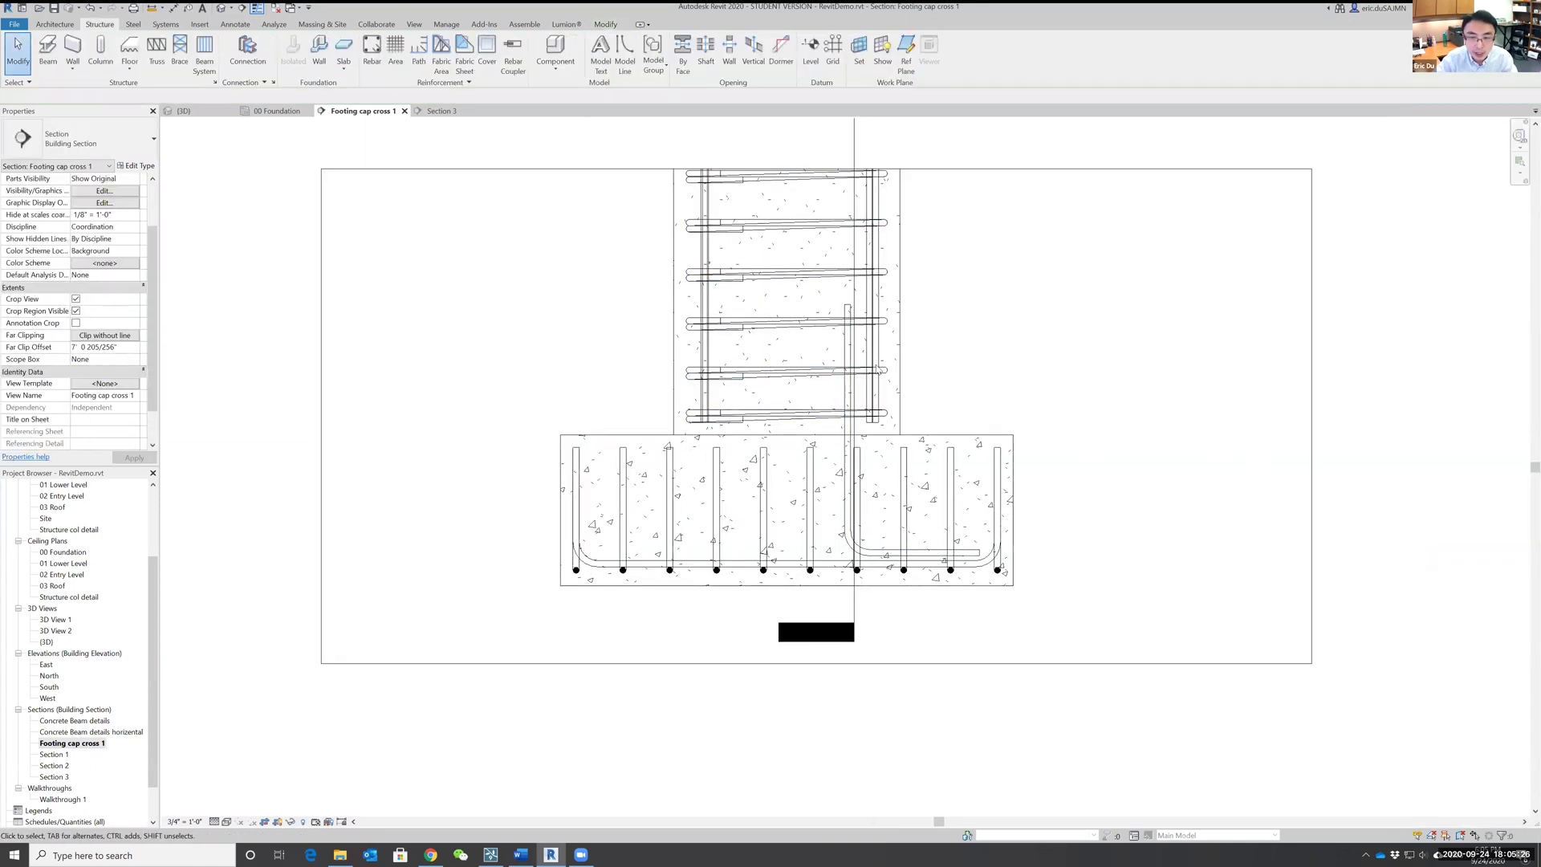
# Step: Try mirroring the L-shaped rebar about the column's vertical centre line, and undo the mirrored copy
pyautogui.click(849, 345)
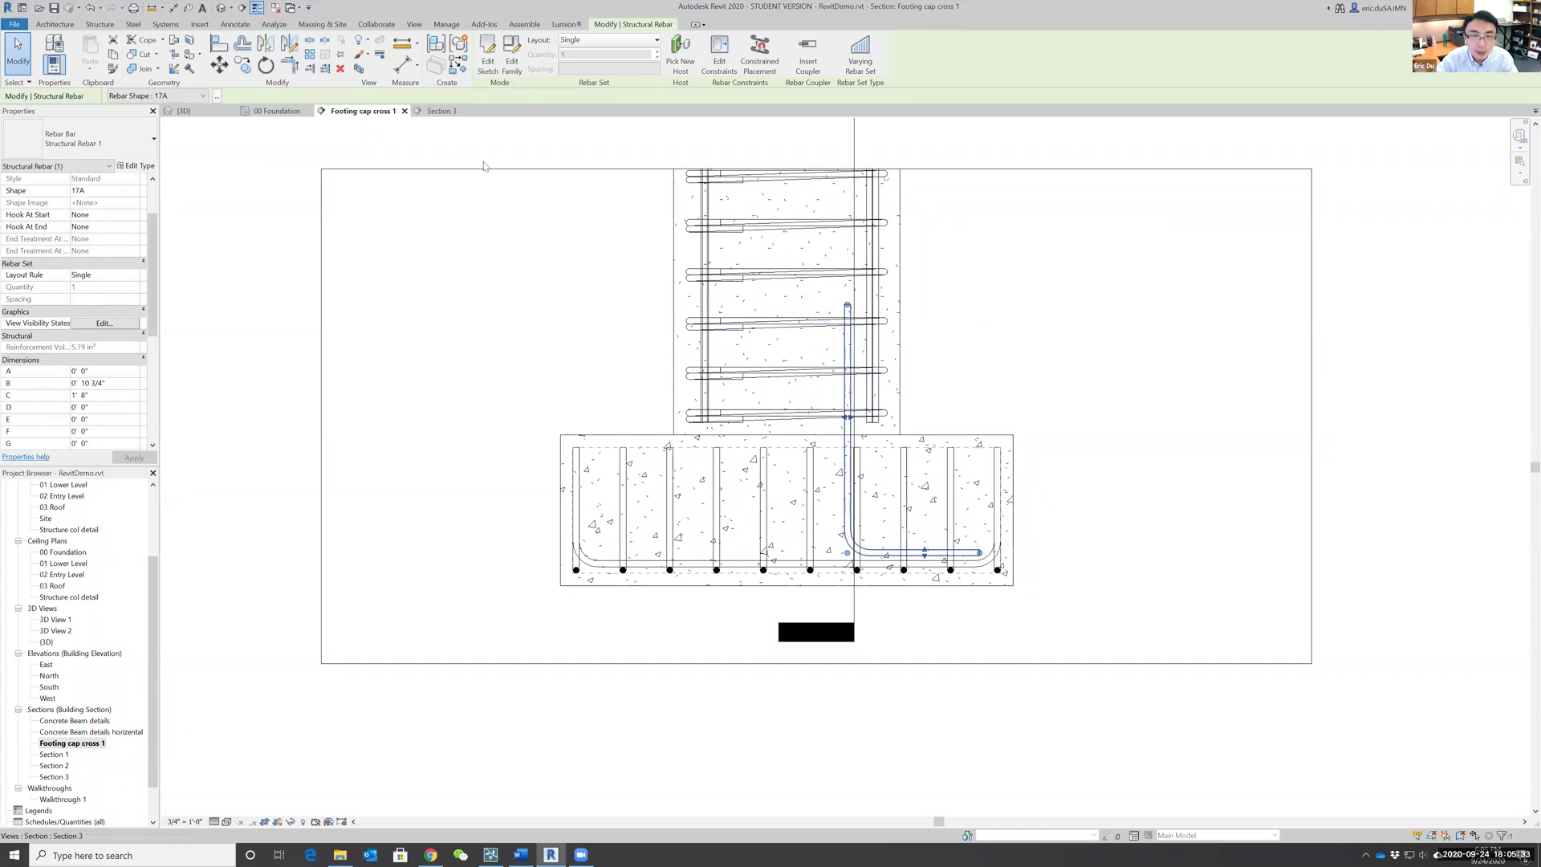
pyautogui.click(266, 48)
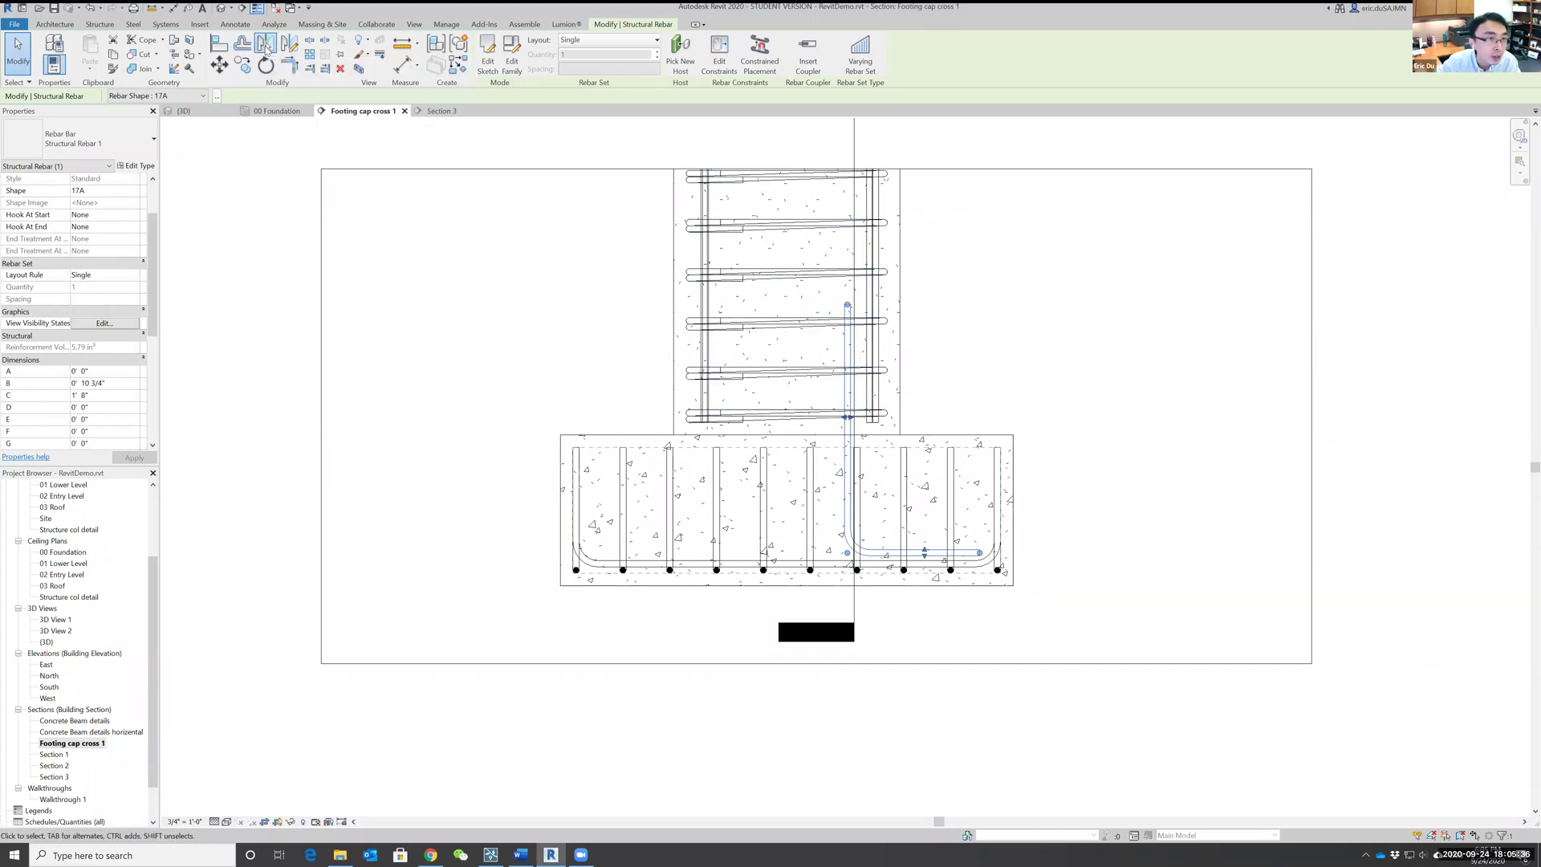
pyautogui.click(788, 399)
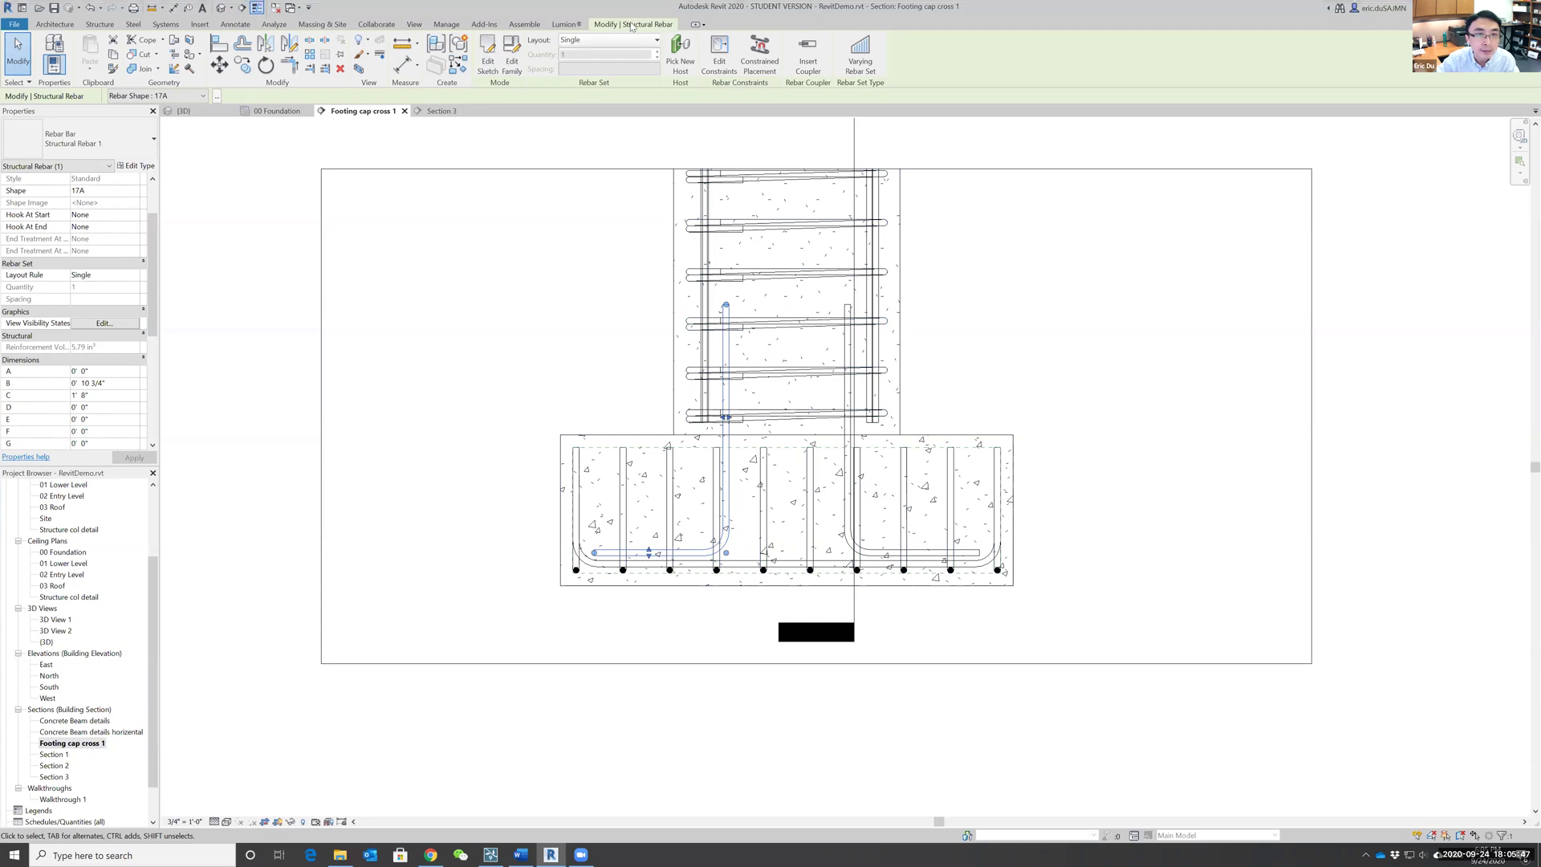
pyautogui.click(89, 9)
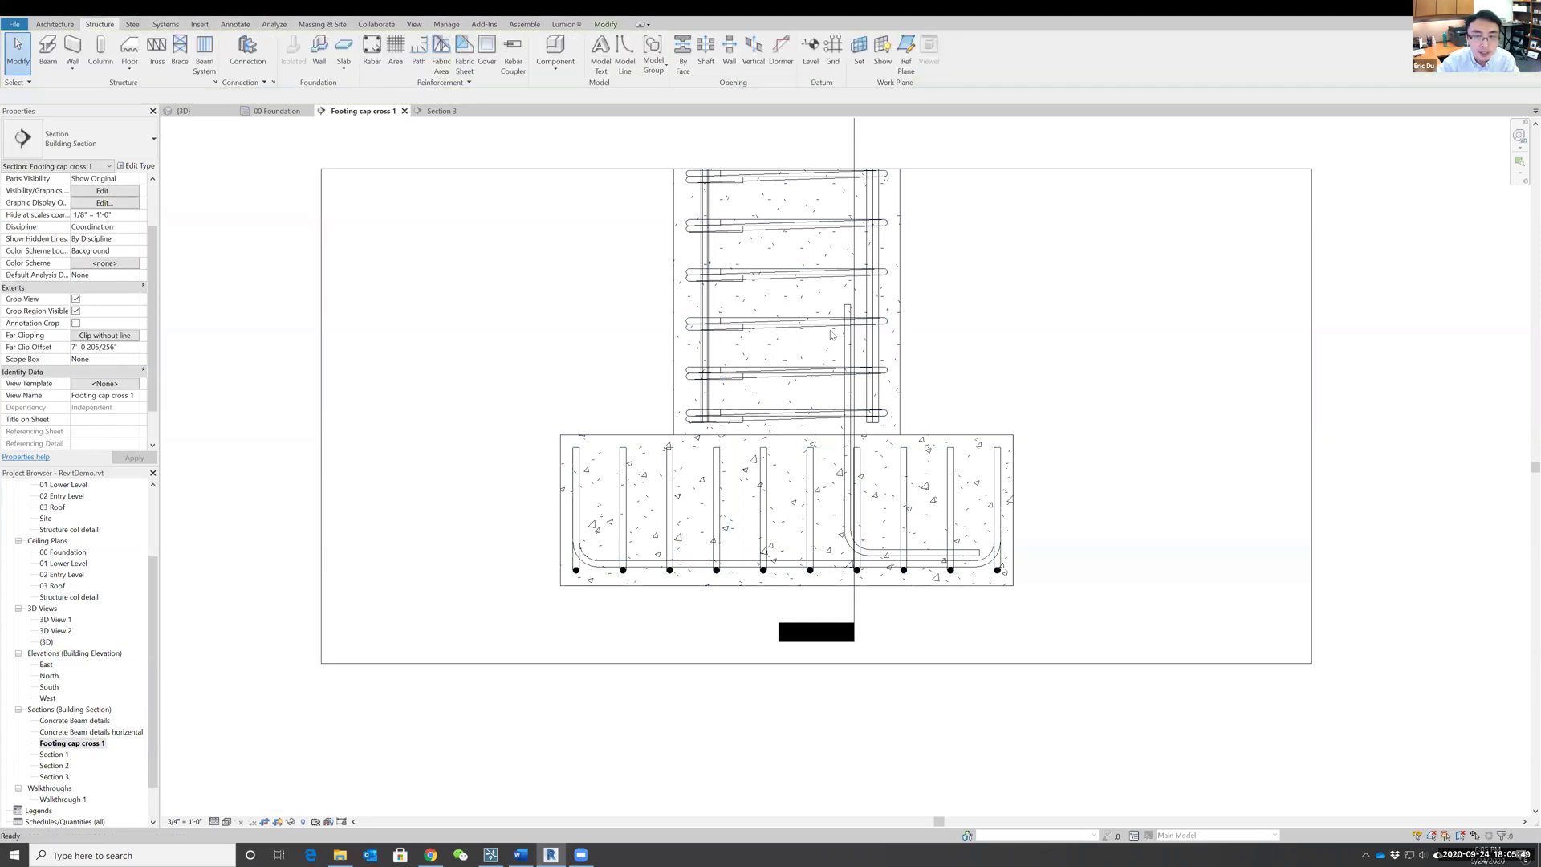
# Step: Mirror a copy of the L-shaped rebar about the column's vertical centre line
pyautogui.click(851, 352)
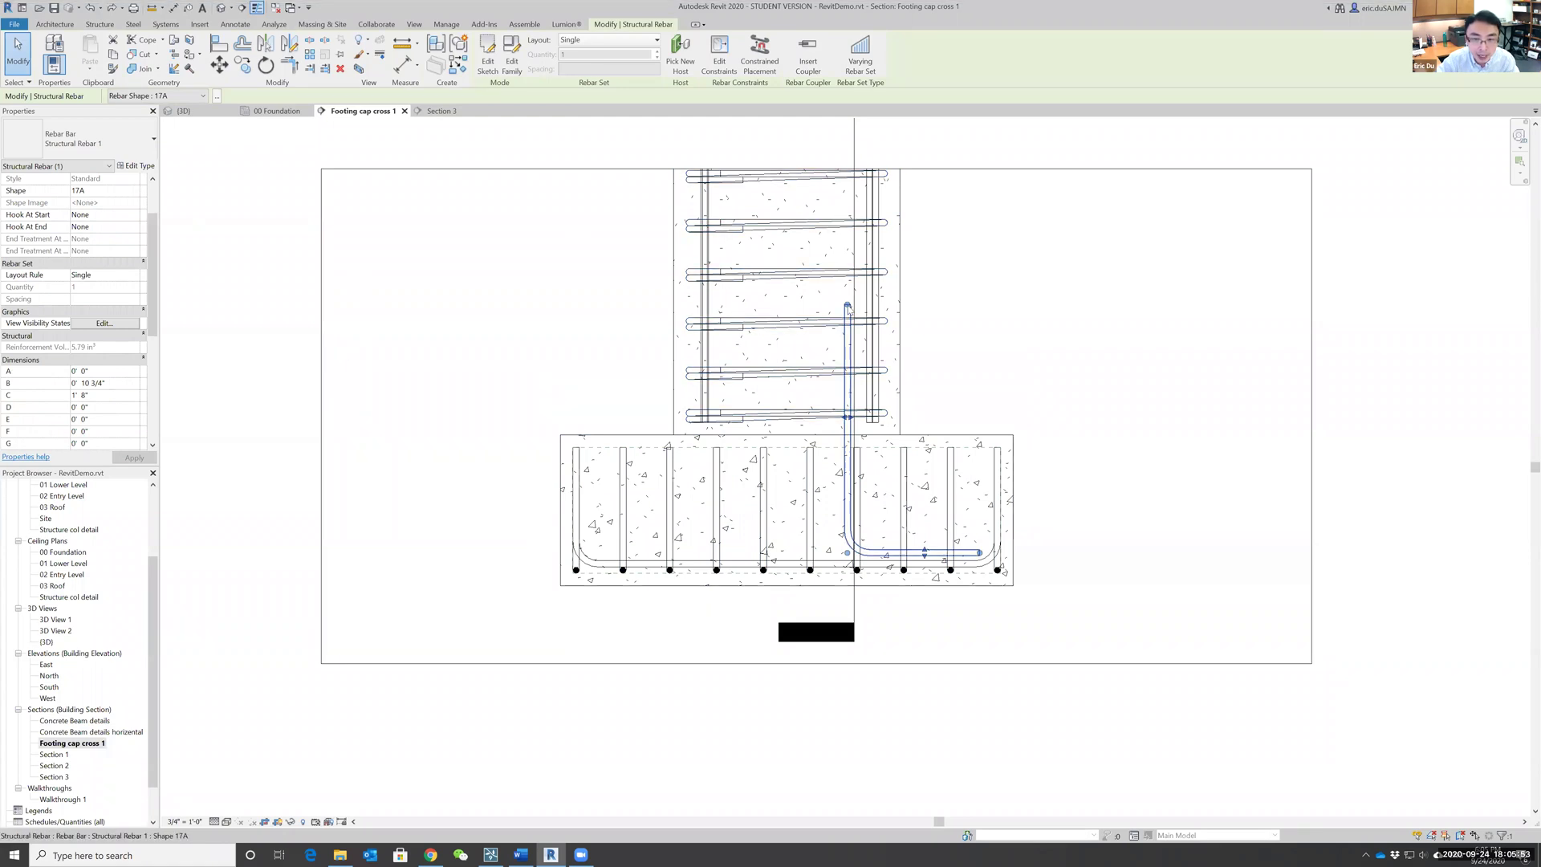
pyautogui.click(265, 46)
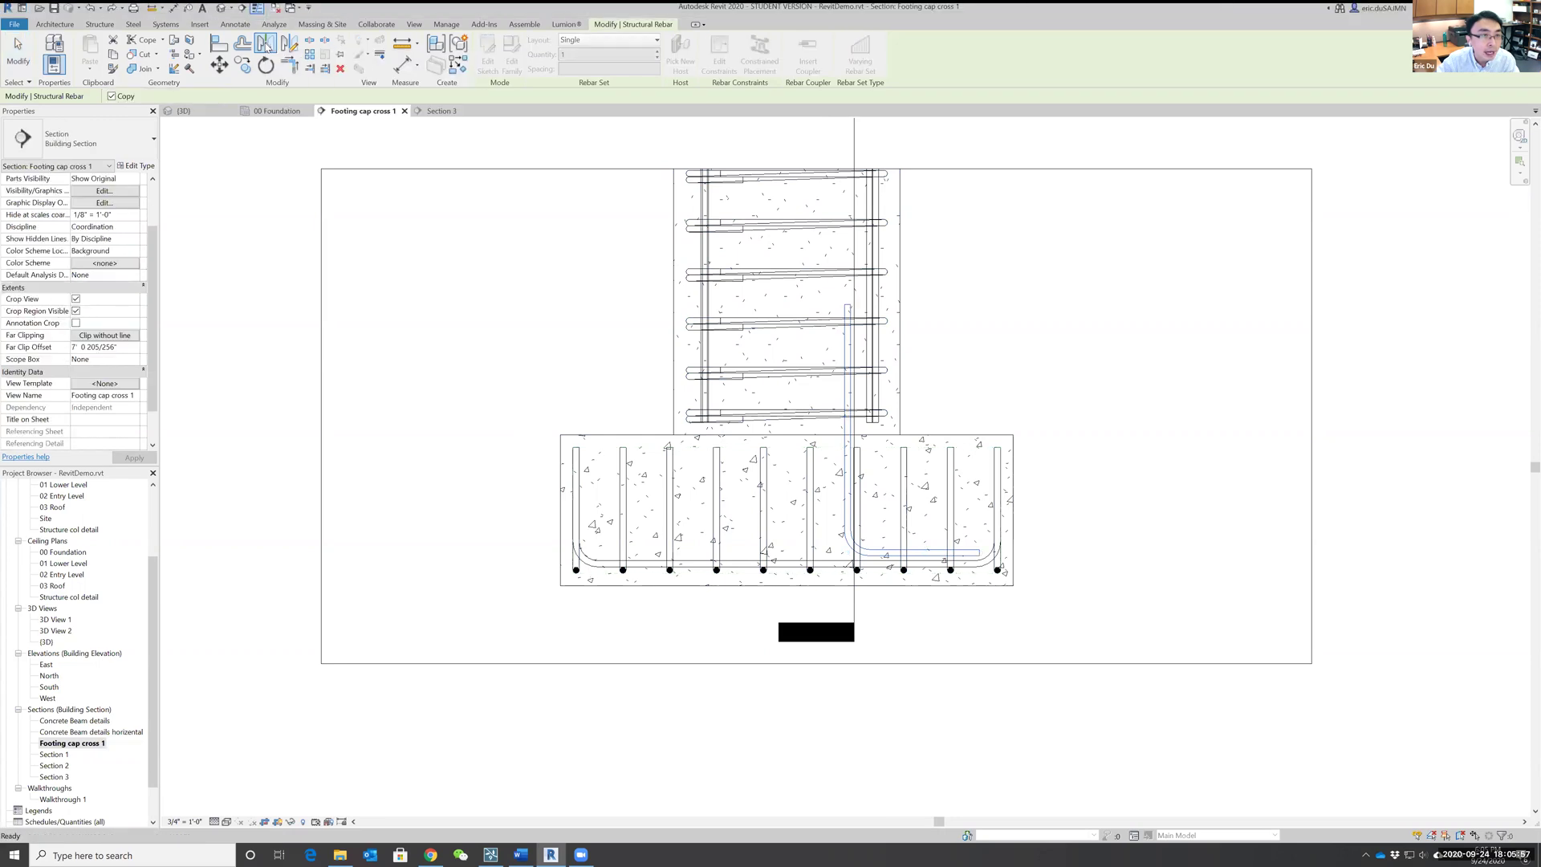
pyautogui.click(787, 353)
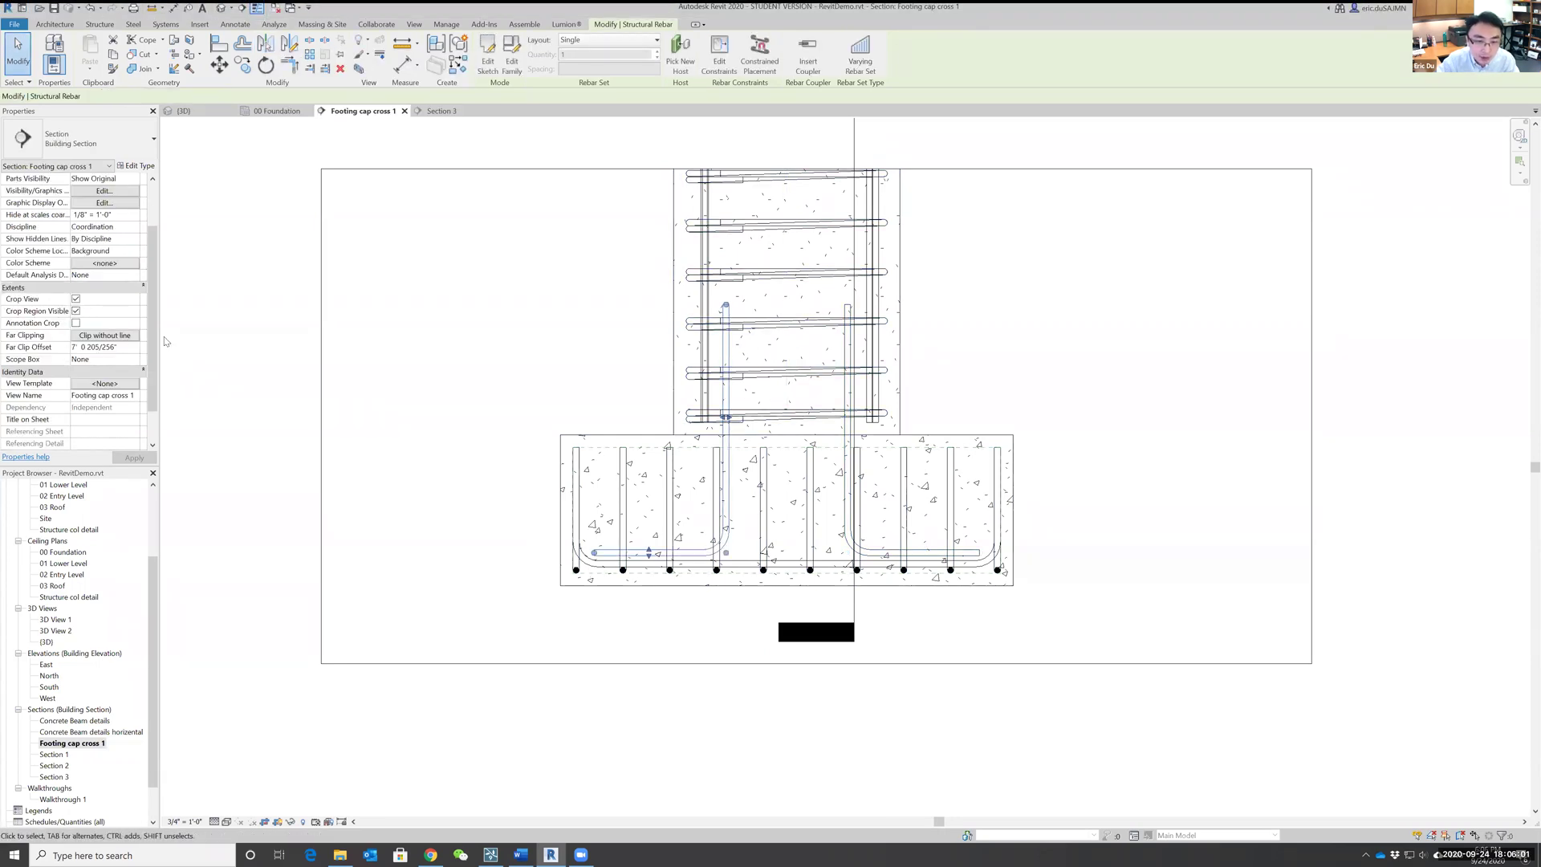
pyautogui.click(918, 344)
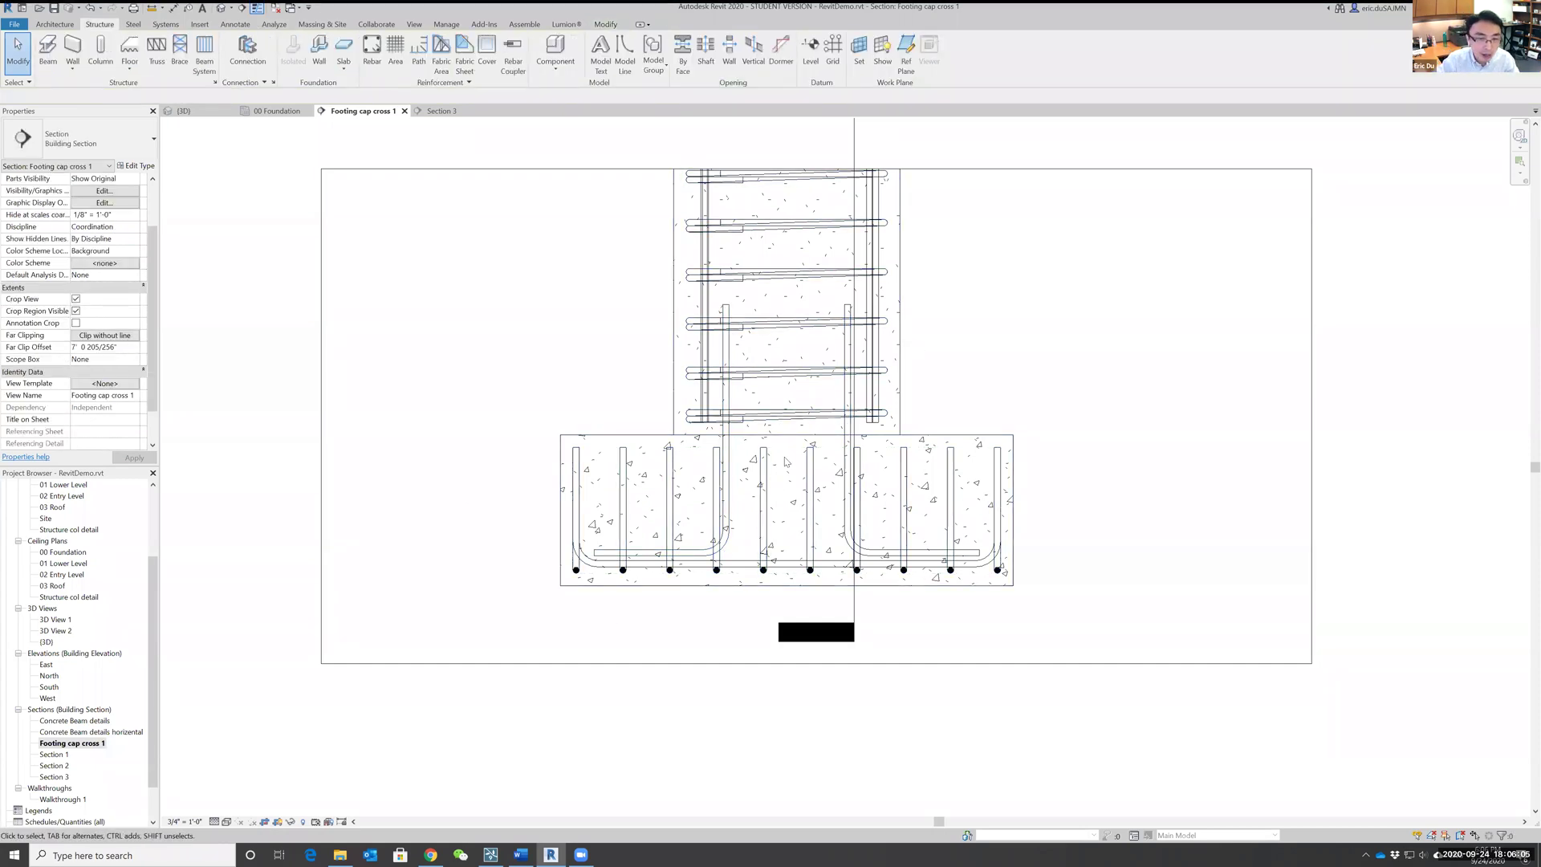
# Step: In the Section 3 view, move the L-shaped rebar from outside the column to inside it, beside the column's left vertical bar
pyautogui.doubleClick(55, 777)
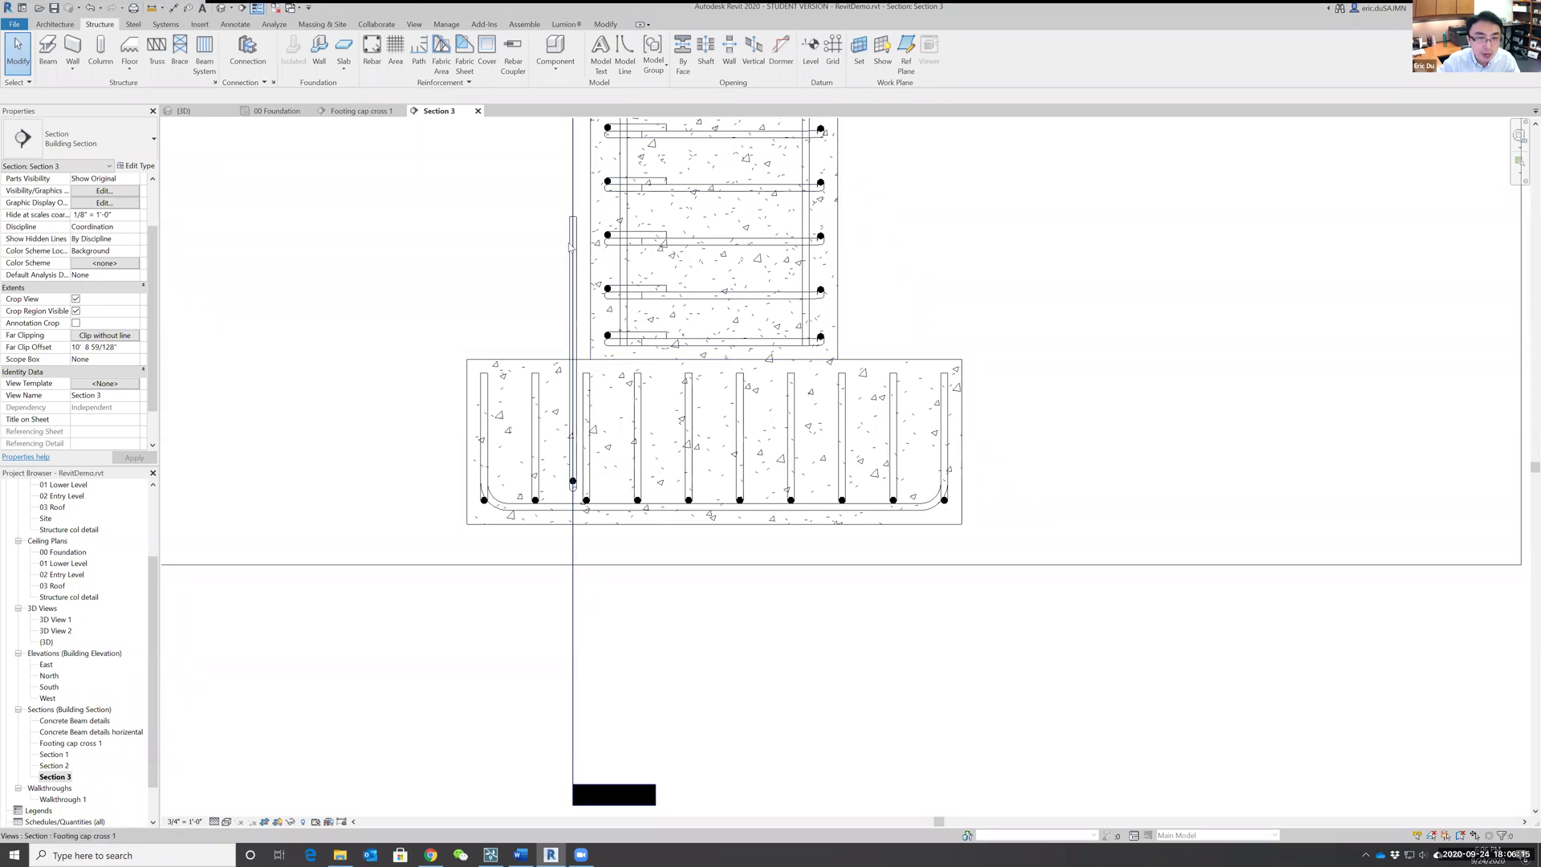
pyautogui.scroll(2, 569, 240)
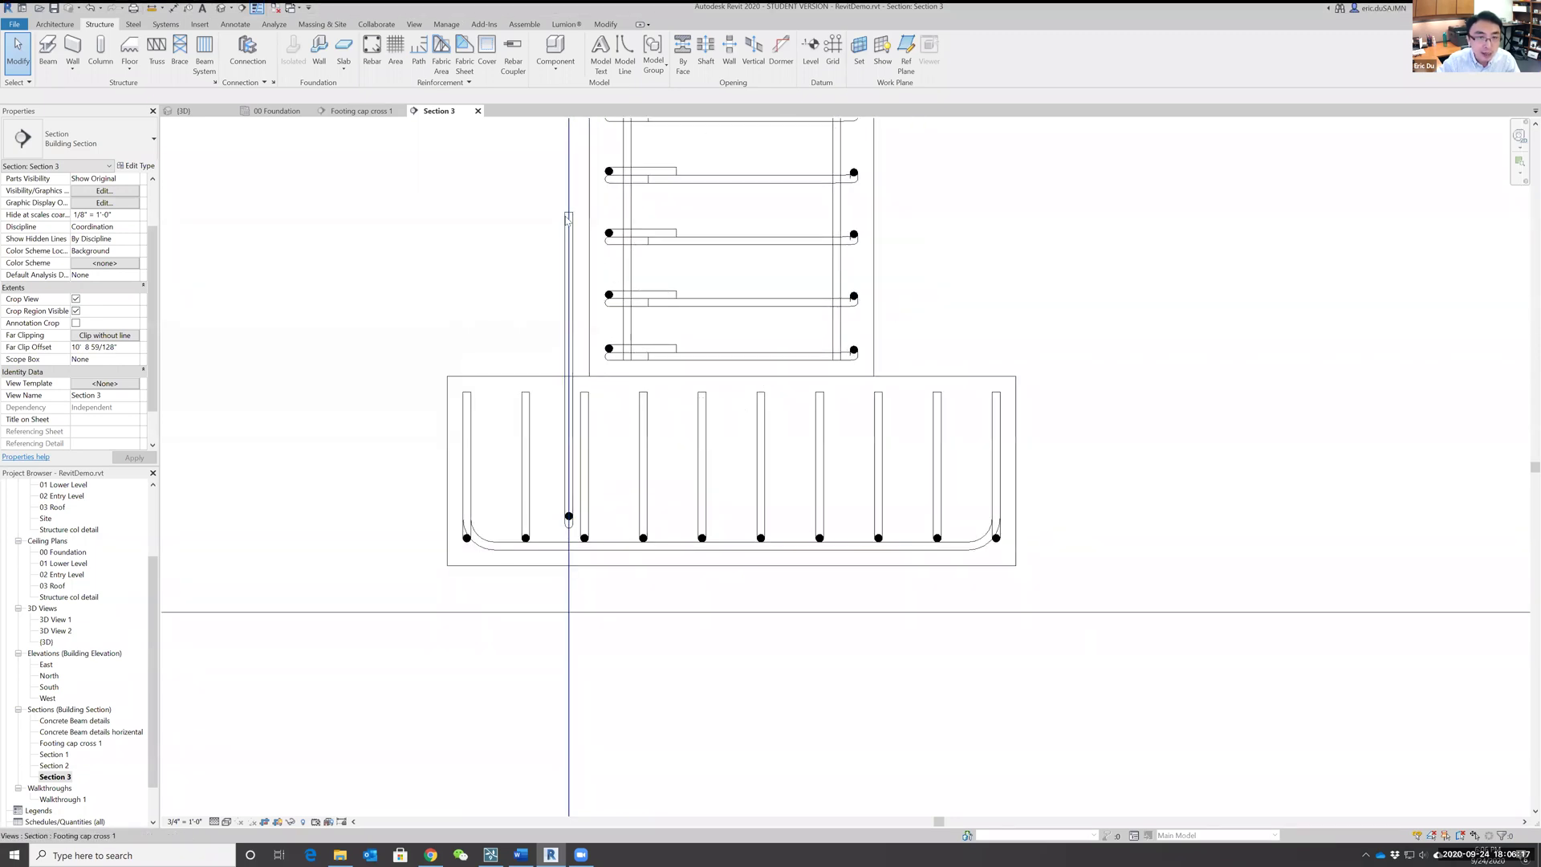
pyautogui.click(567, 220)
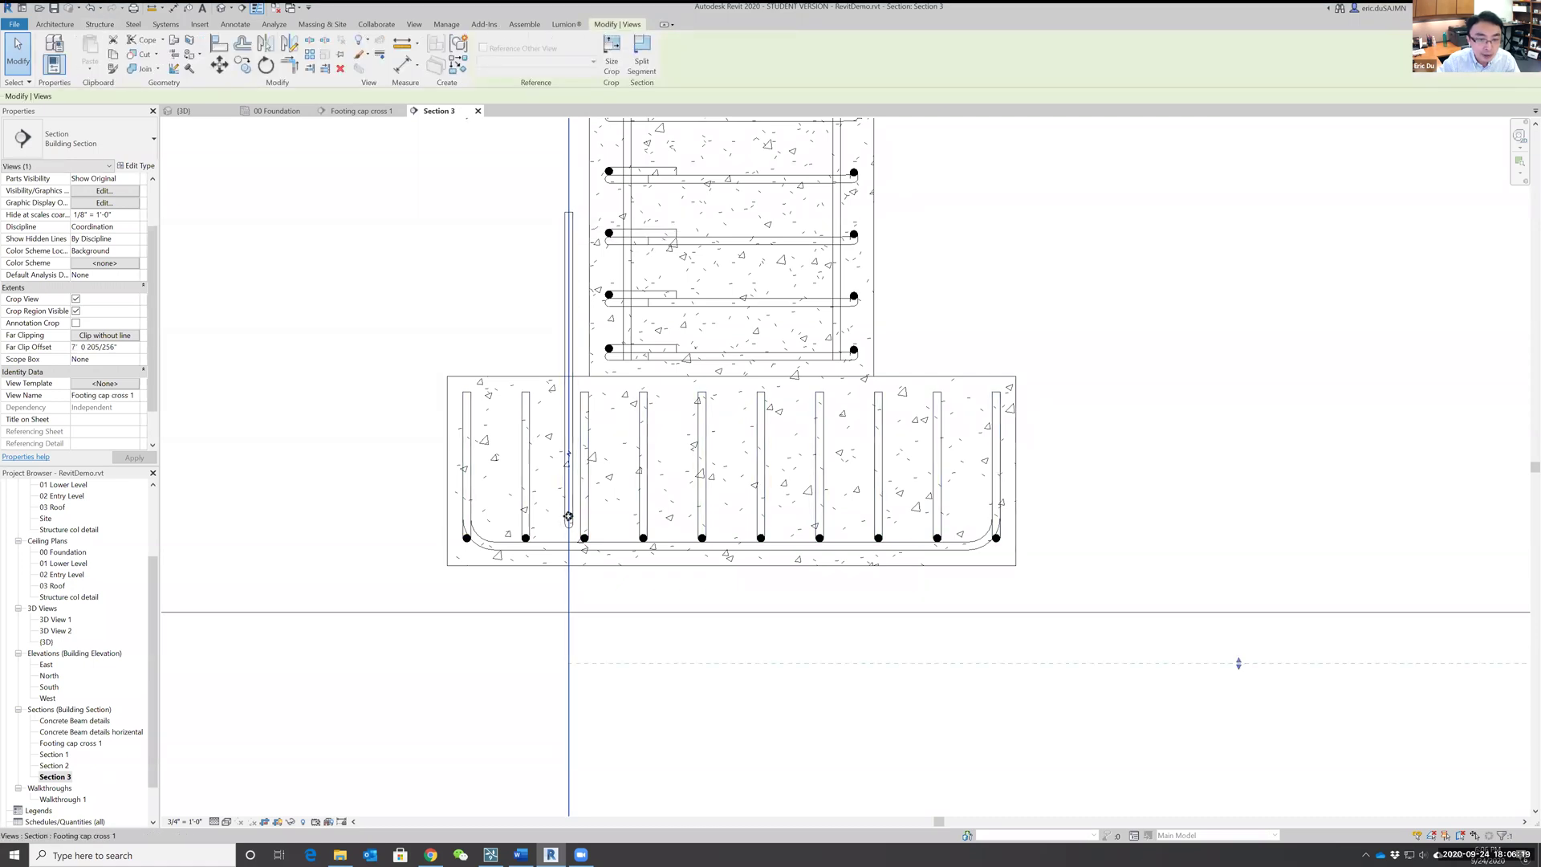
pyautogui.scroll(-1, 569, 482)
pyautogui.scroll(2, 565, 418)
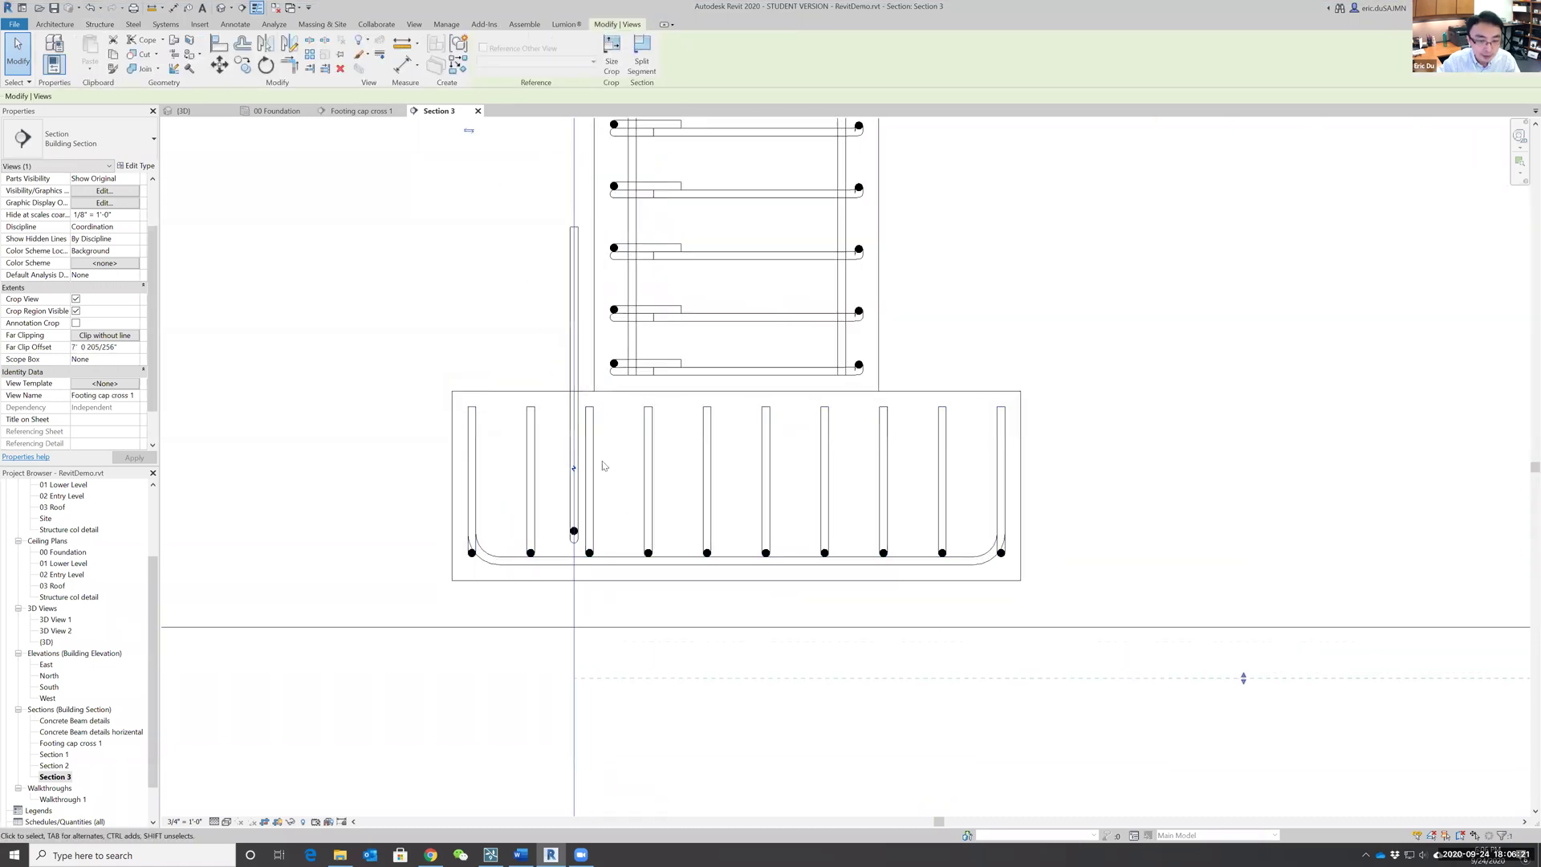
pyautogui.click(564, 351)
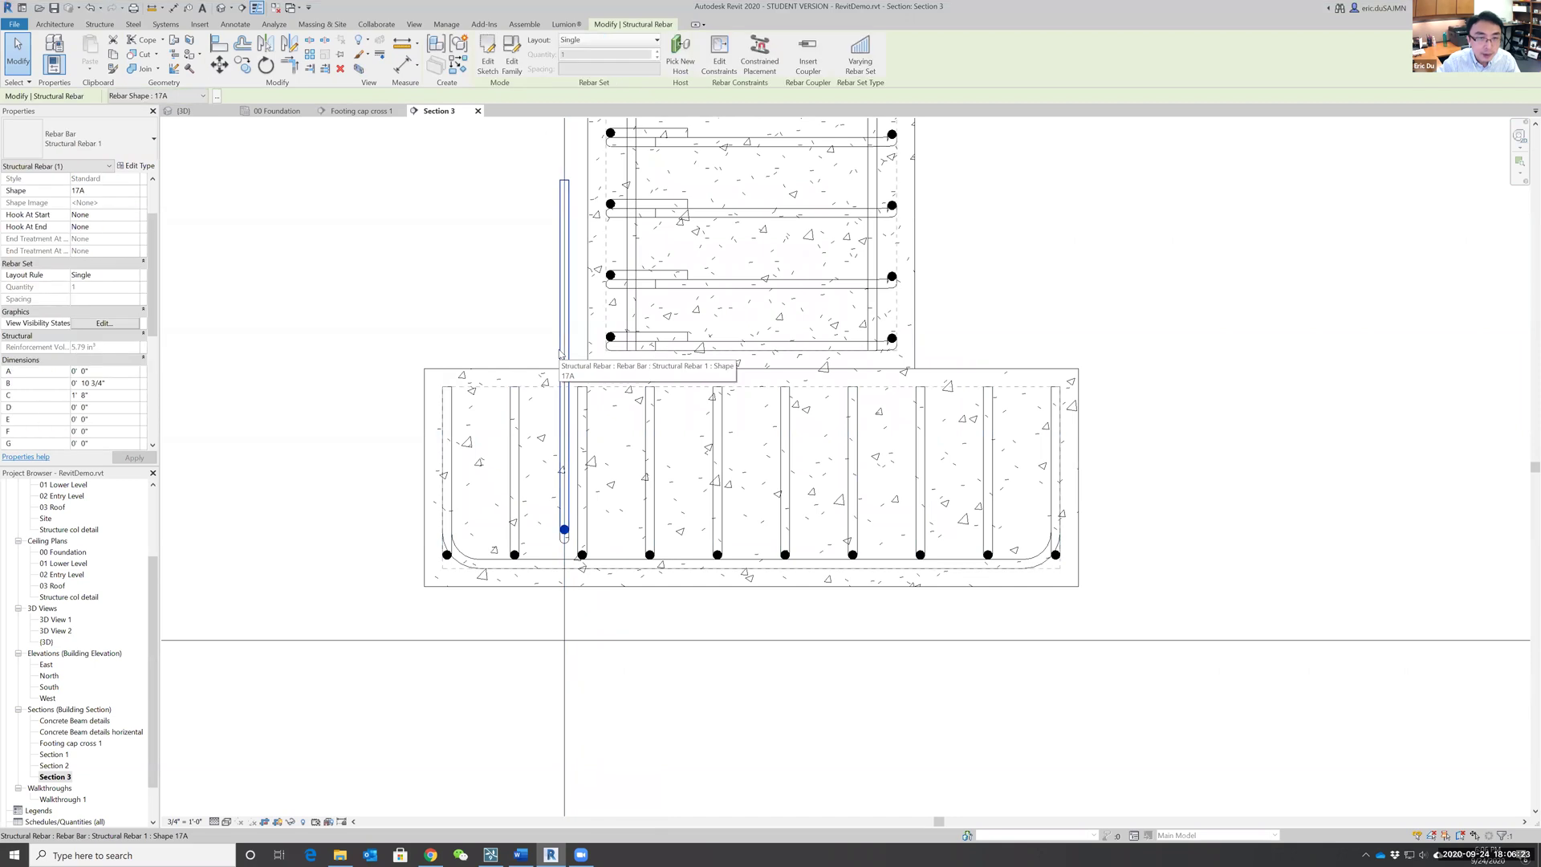
pyautogui.moveTo(563, 349); pyautogui.dragTo(619, 314)
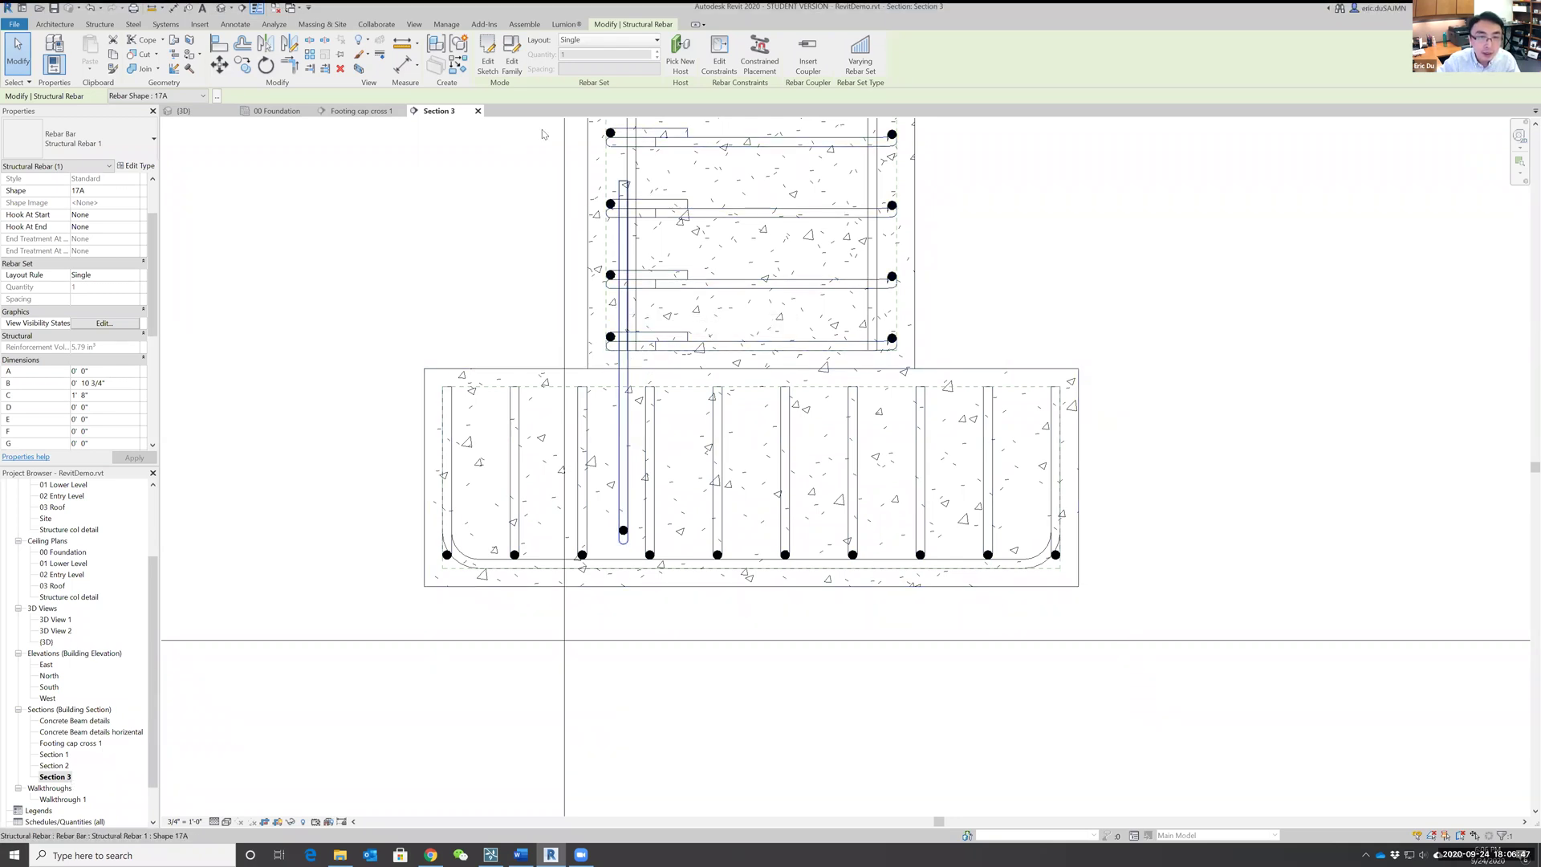
# Step: Mirror a copy of the moved L-shaped rebar about the column's centre line in Section 3, and return to the Footing cap cross 1 view
pyautogui.click(265, 44)
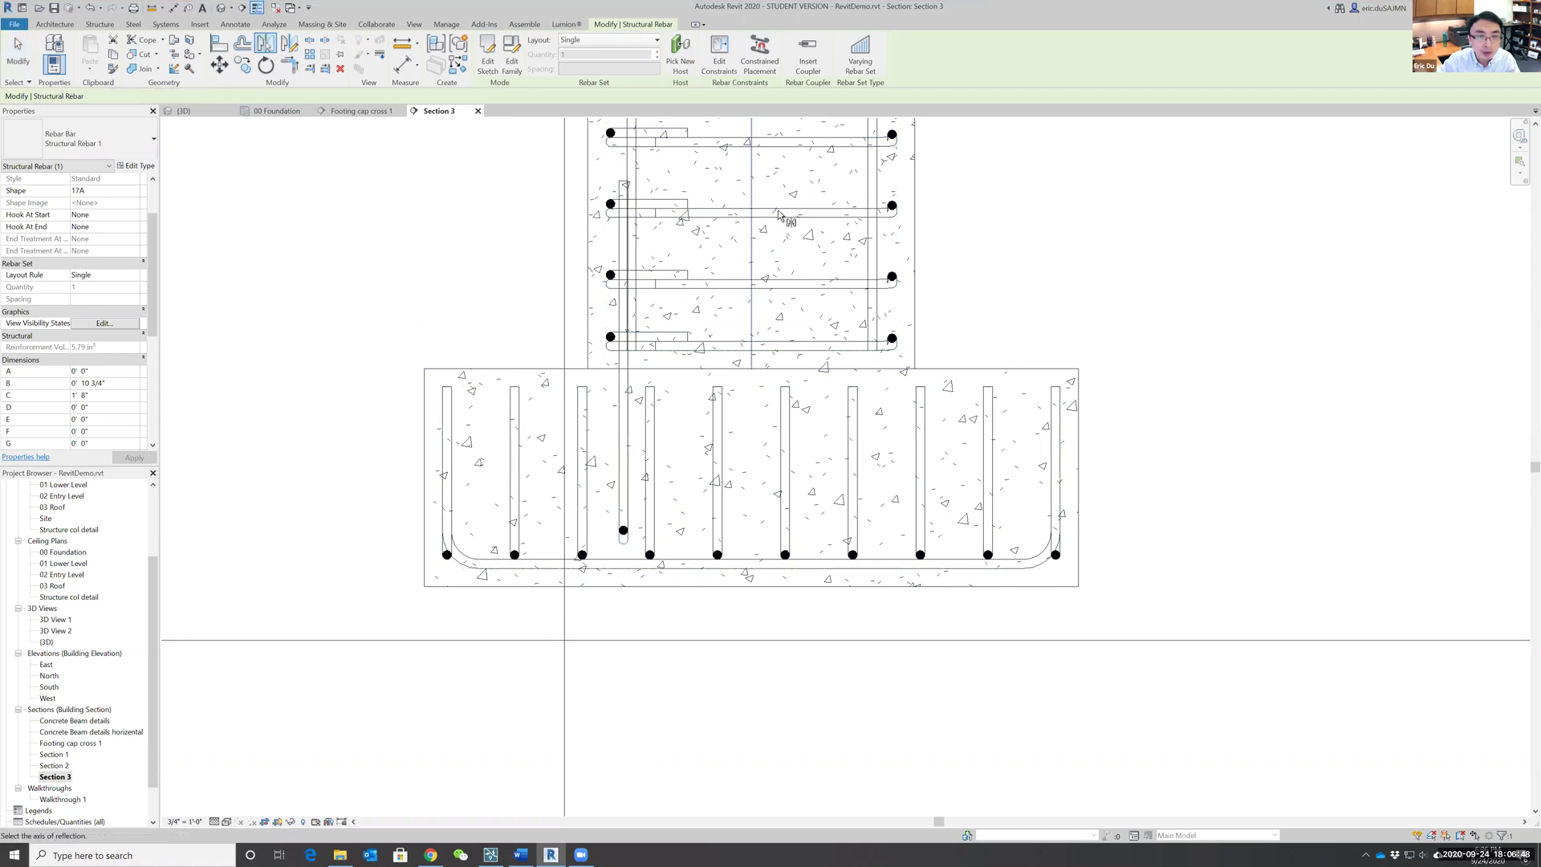
pyautogui.click(752, 249)
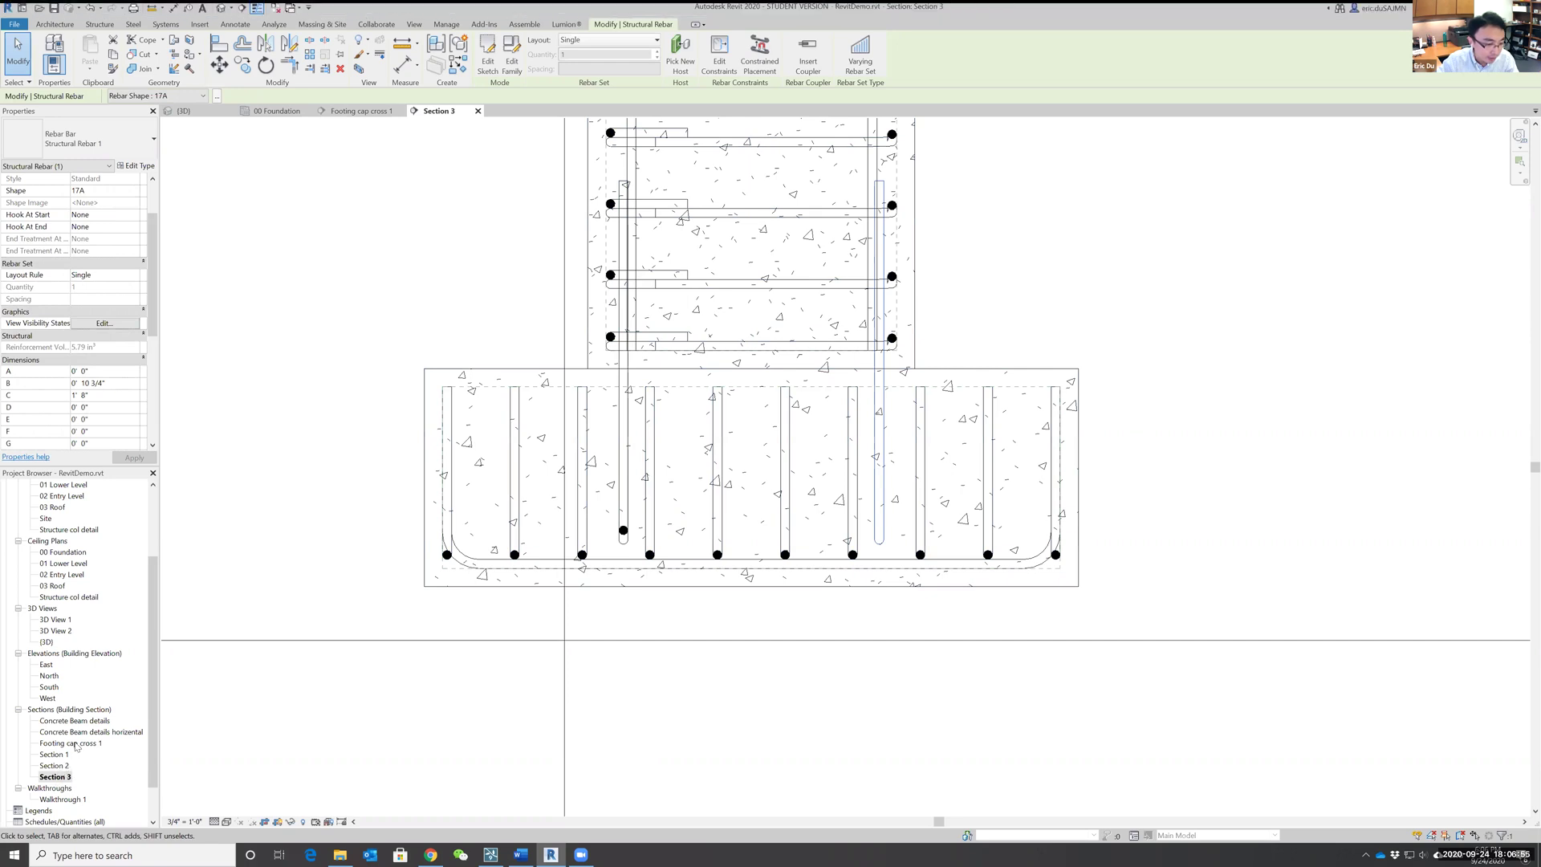
pyautogui.doubleClick(76, 744)
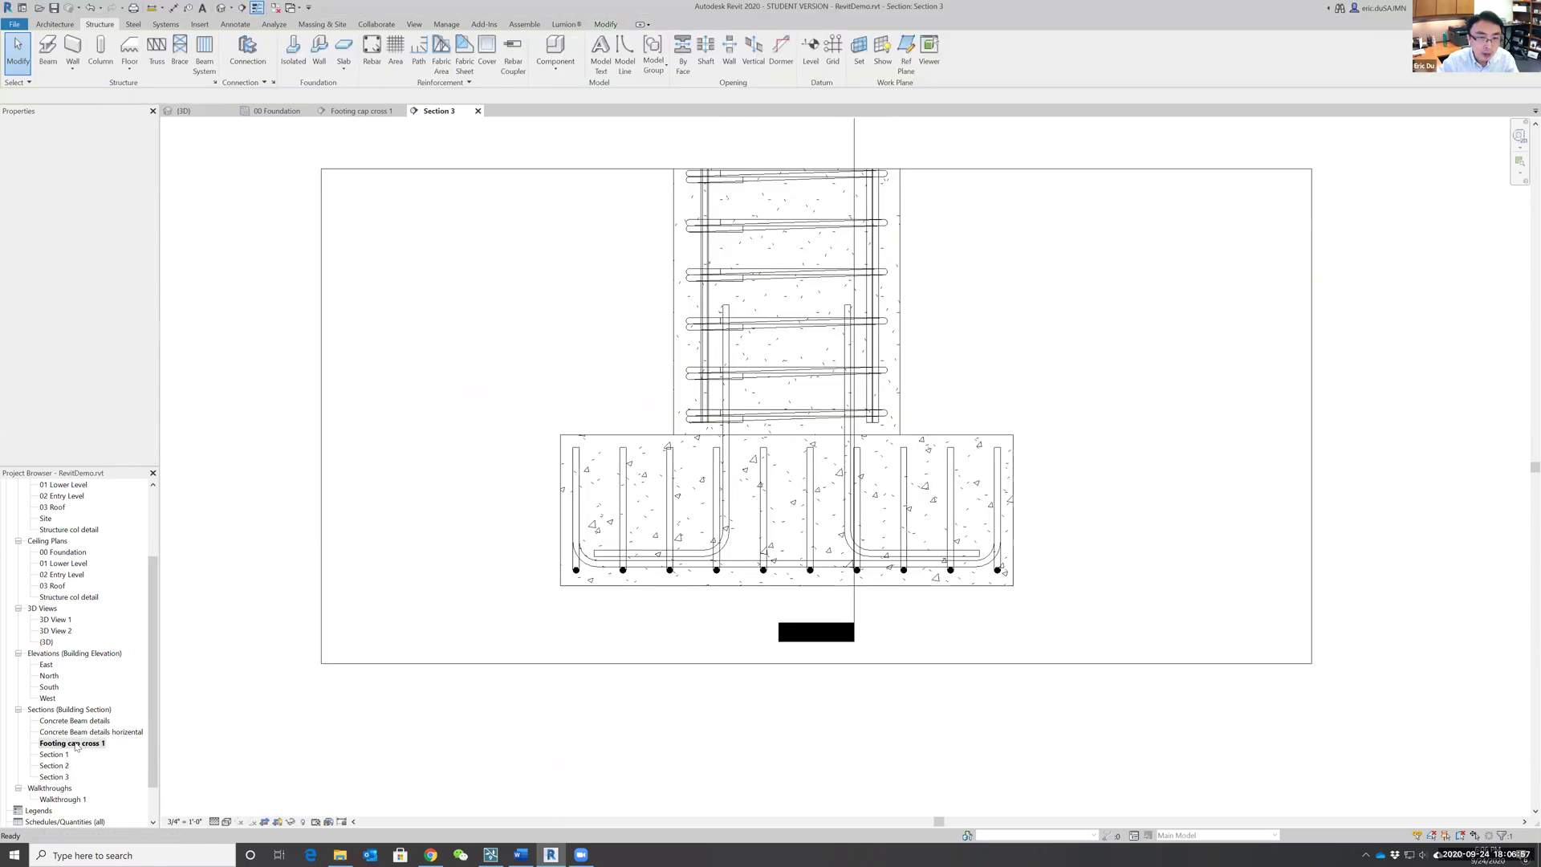
pyautogui.click(1102, 386)
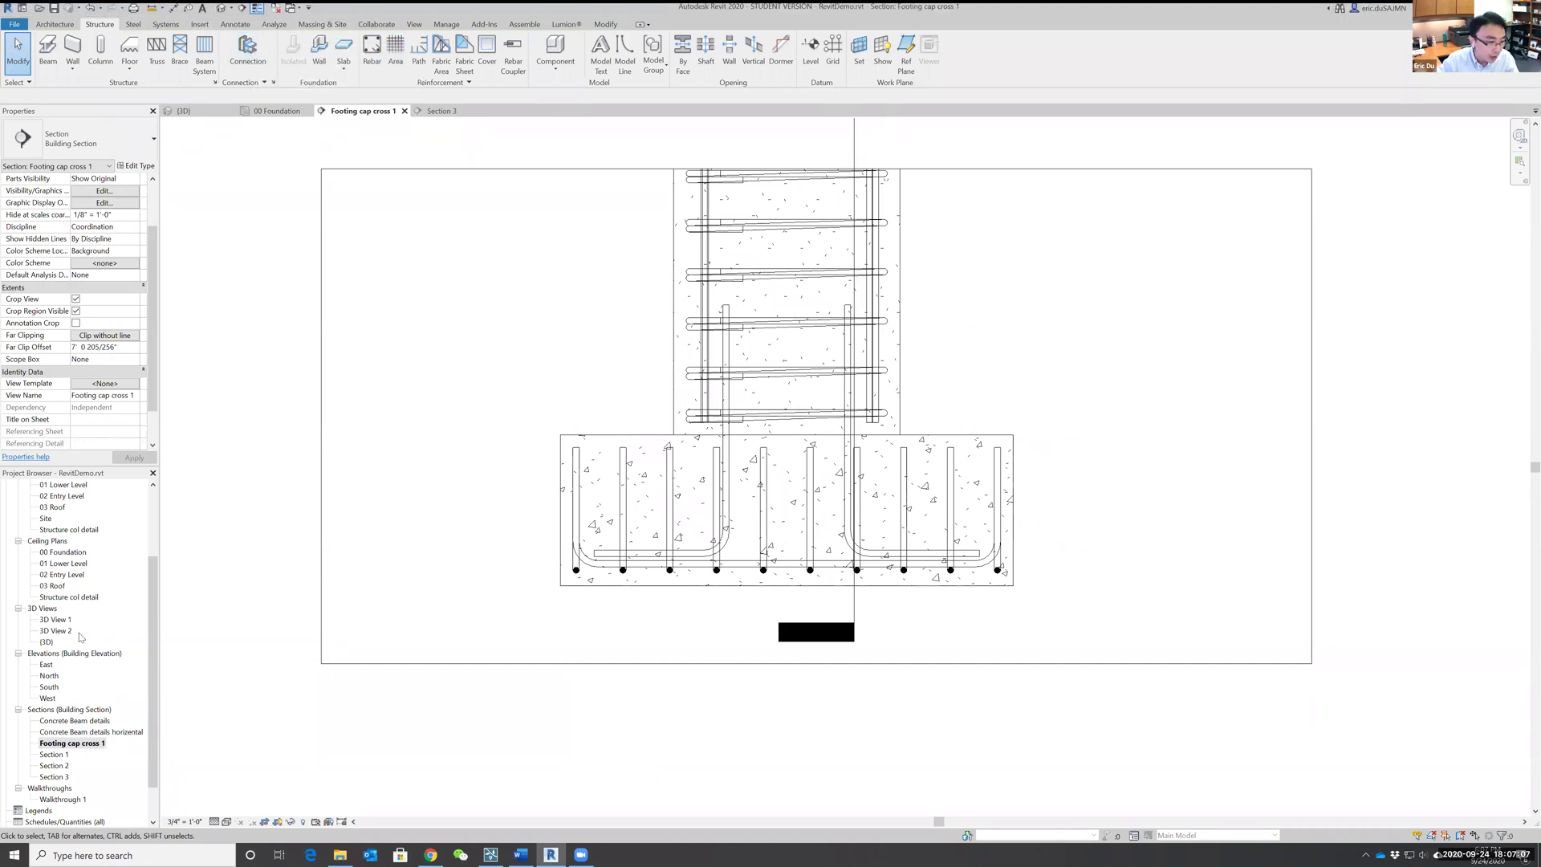
# Step: Examine how the L-shaped dowels sit in the pile cap and column, in the {3D} view and in Section 3
pyautogui.doubleClick(46, 643)
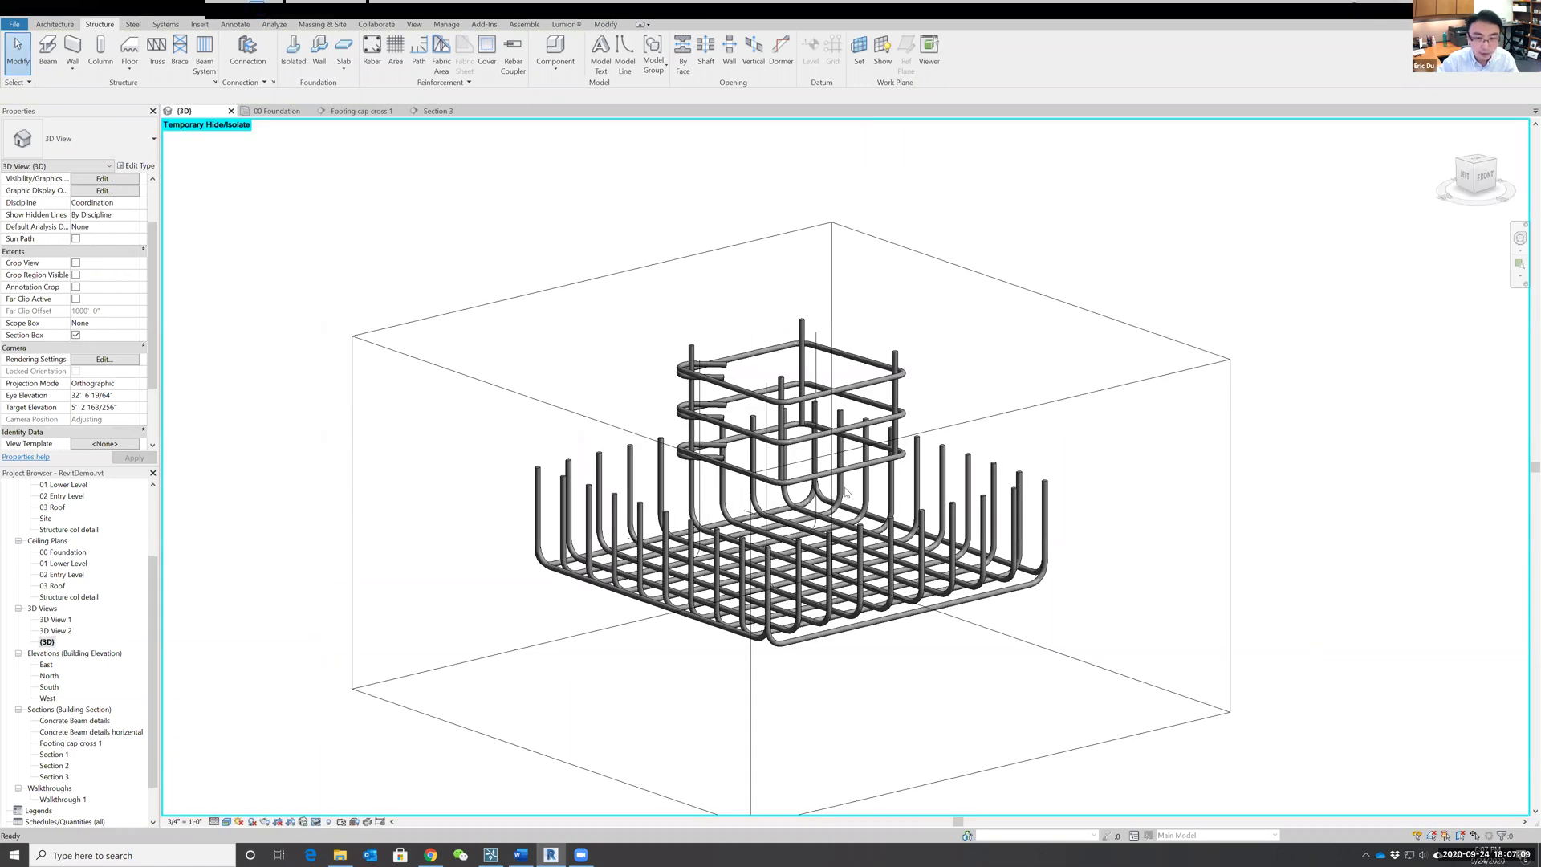
pyautogui.keyDown('shift'); pyautogui.moveTo(1131, 567); pyautogui.dragTo(1139, 619, button='middle'); pyautogui.keyUp('shift')
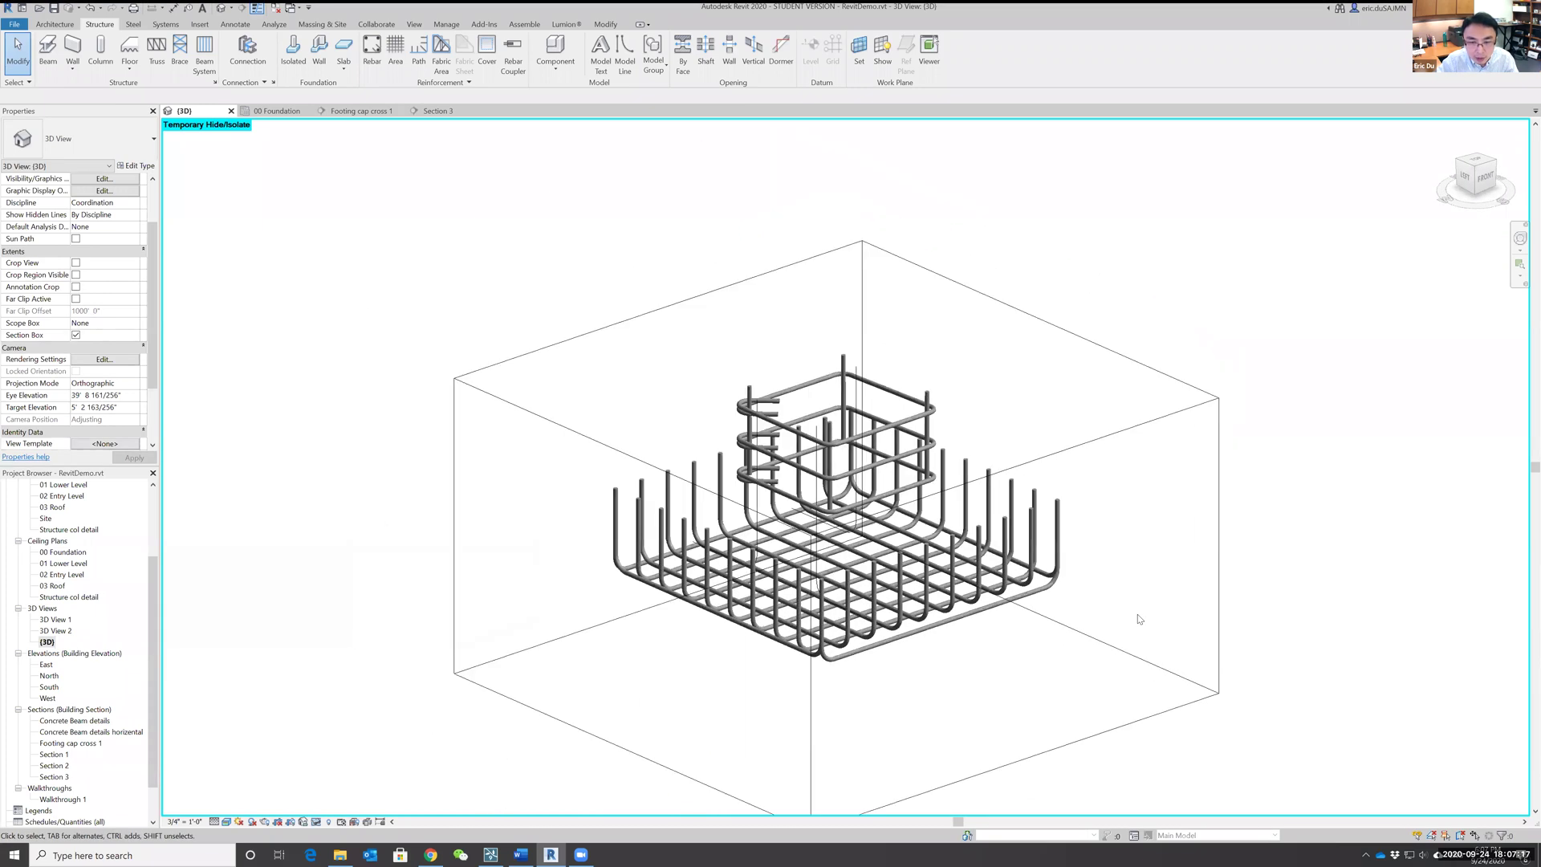
pyautogui.scroll(3, 1132, 615)
pyautogui.scroll(-2, 1109, 619)
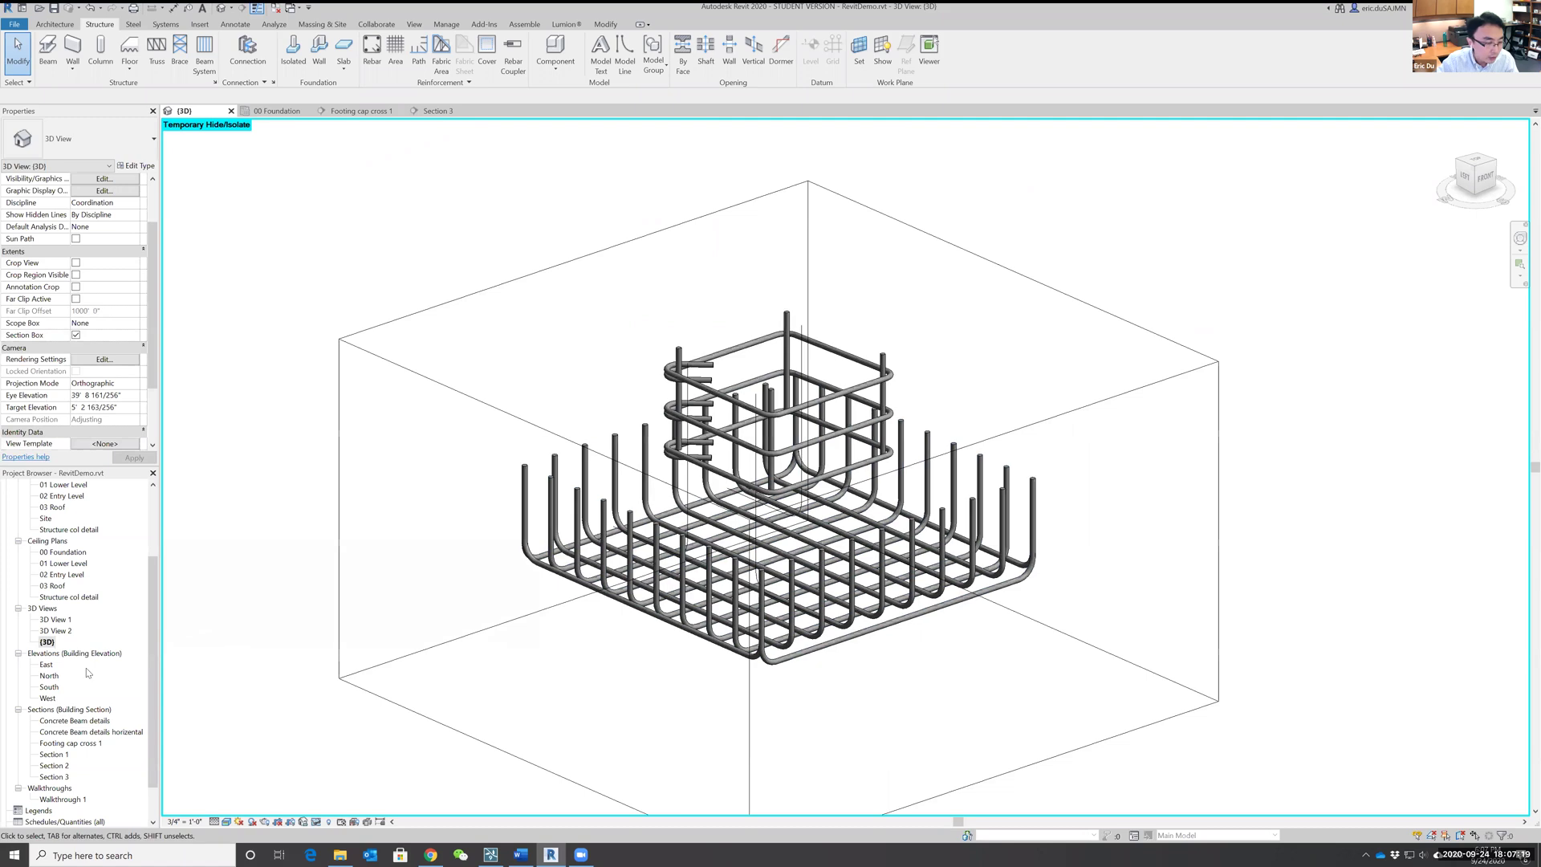
pyautogui.doubleClick(53, 777)
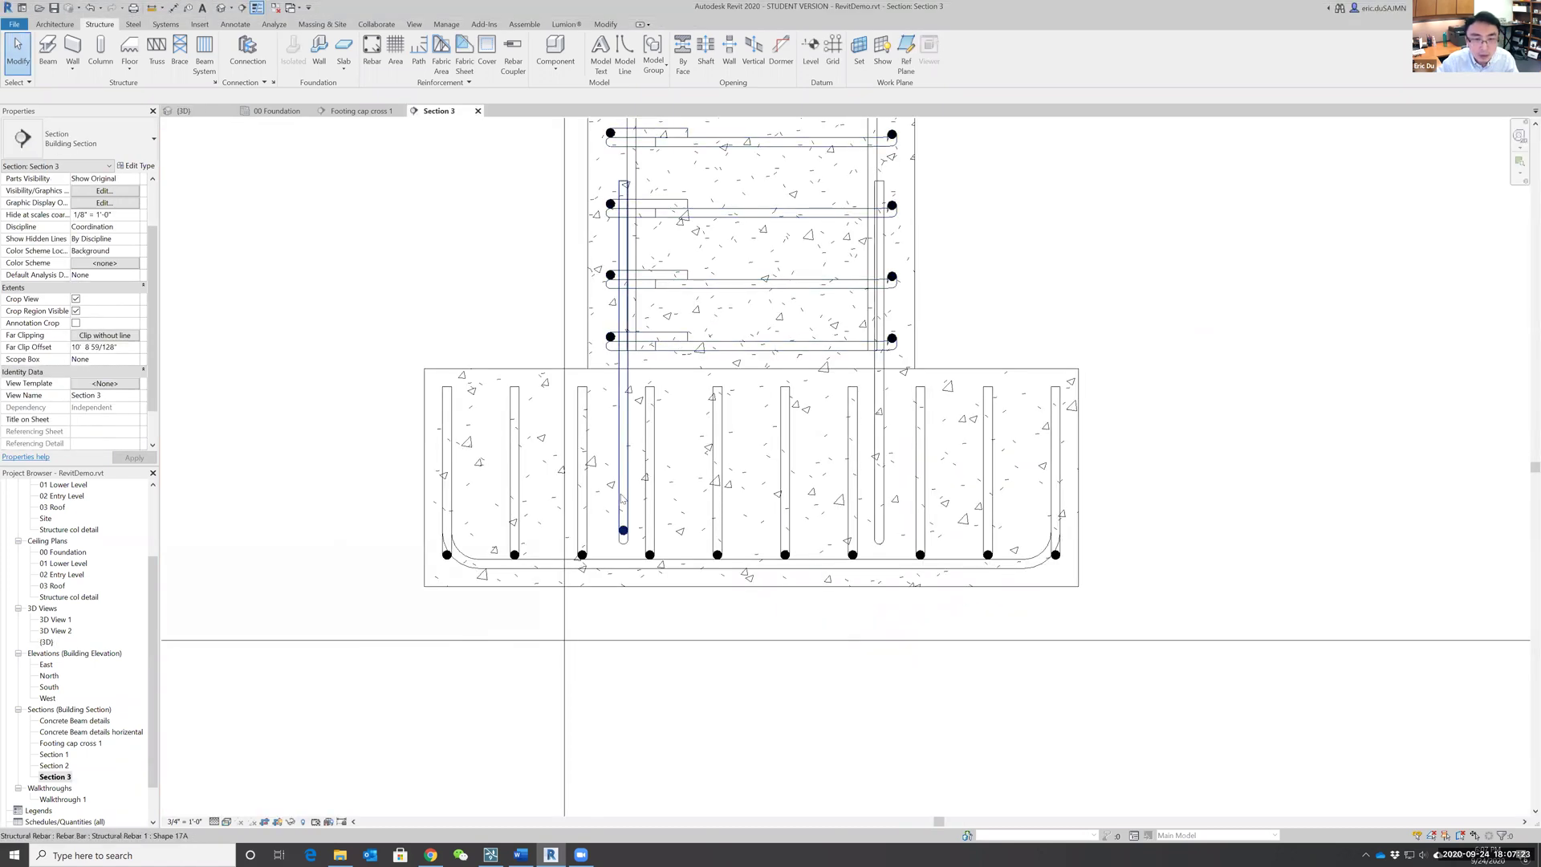
pyautogui.click(622, 497)
pyautogui.scroll(-4, 770, 402)
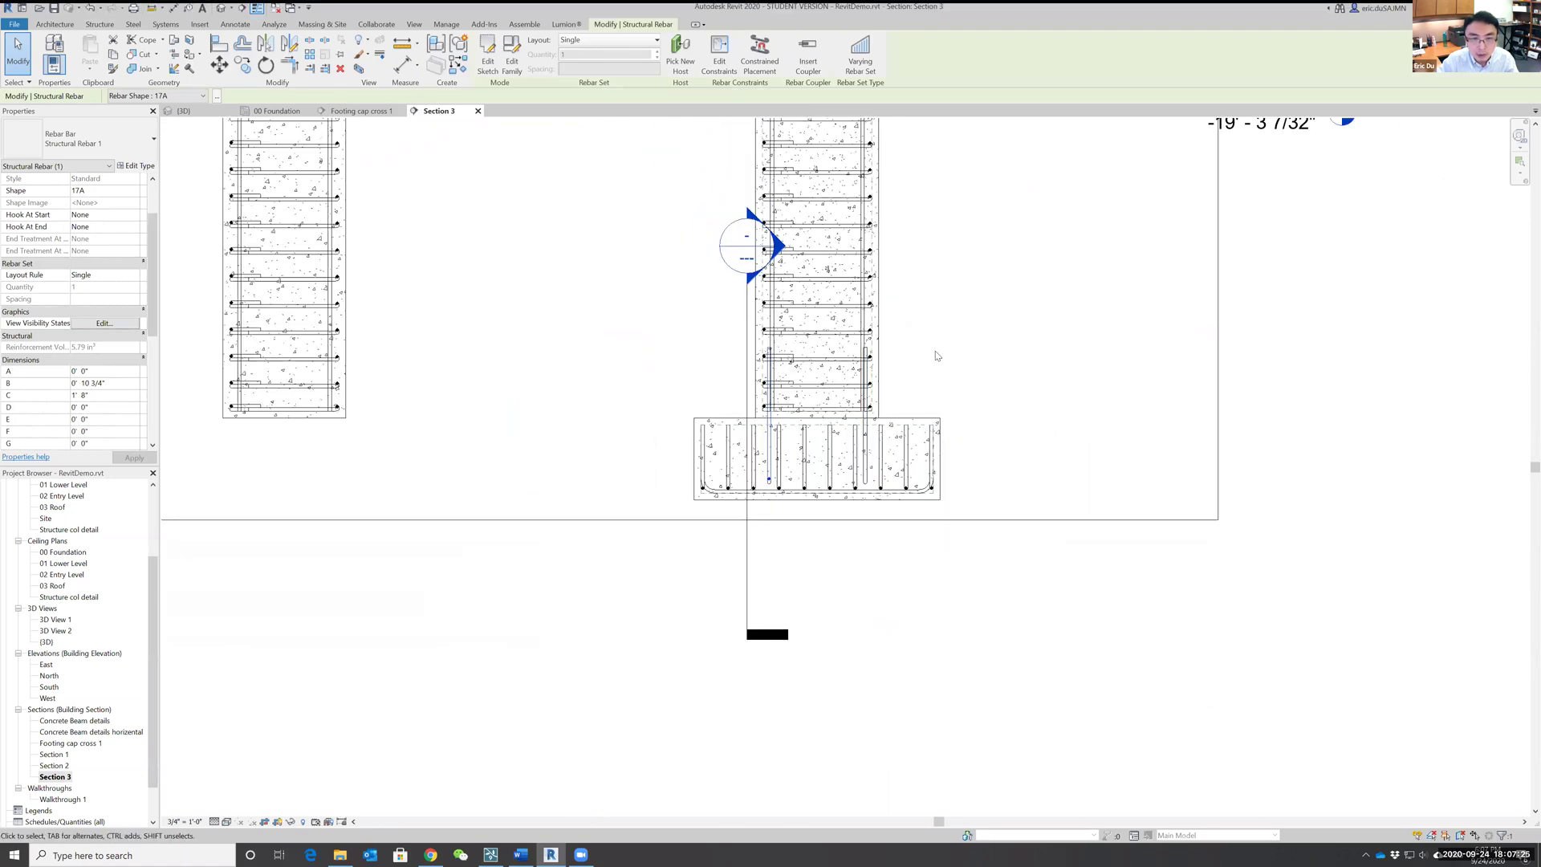
pyautogui.scroll(-2, 939, 351)
pyautogui.scroll(6, 1091, 501)
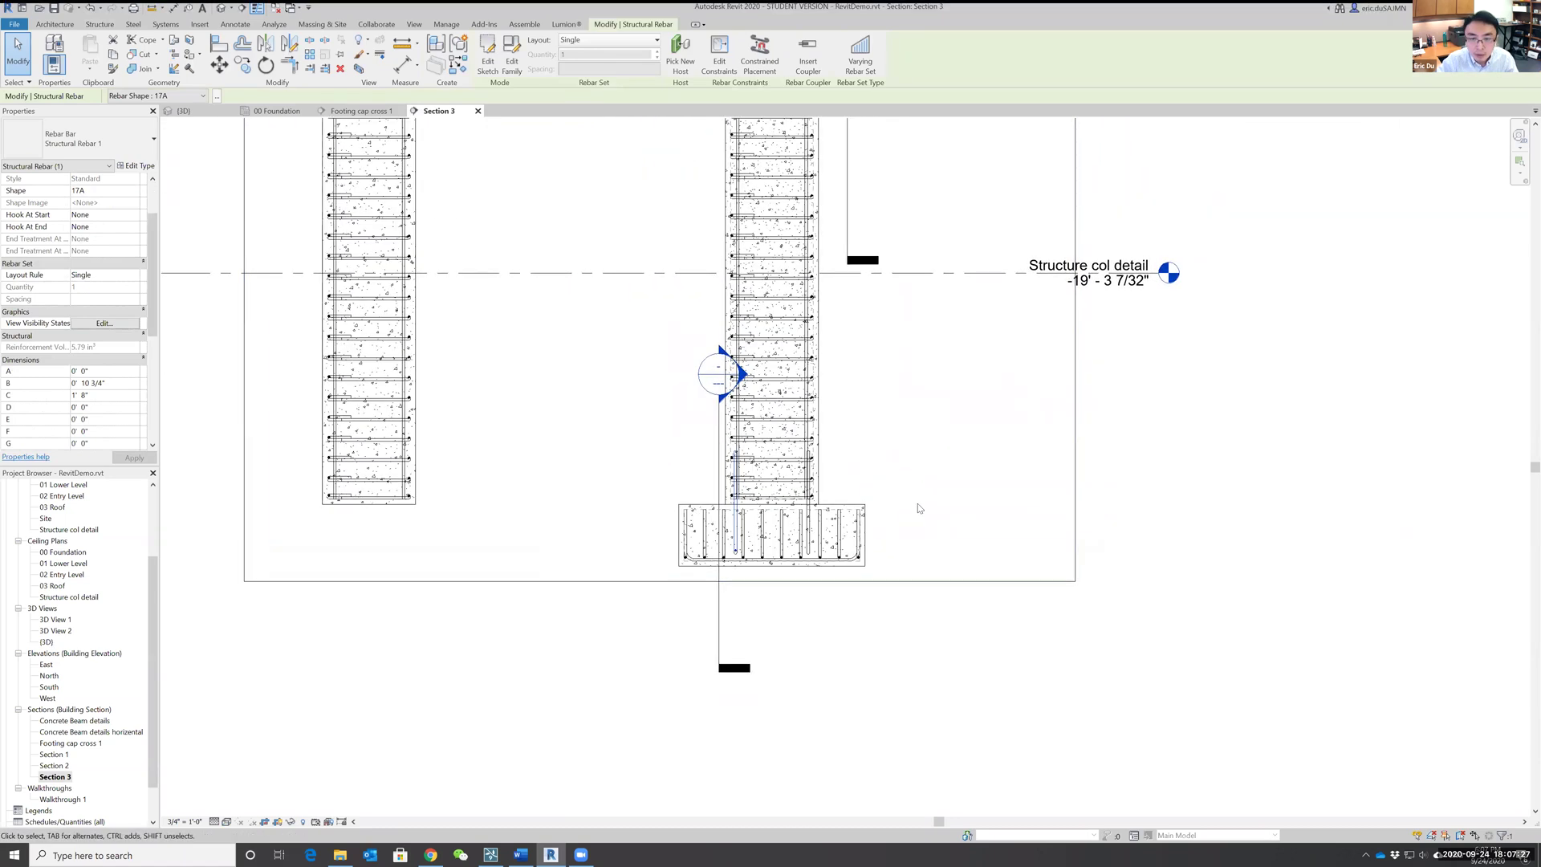
pyautogui.scroll(1, 799, 464)
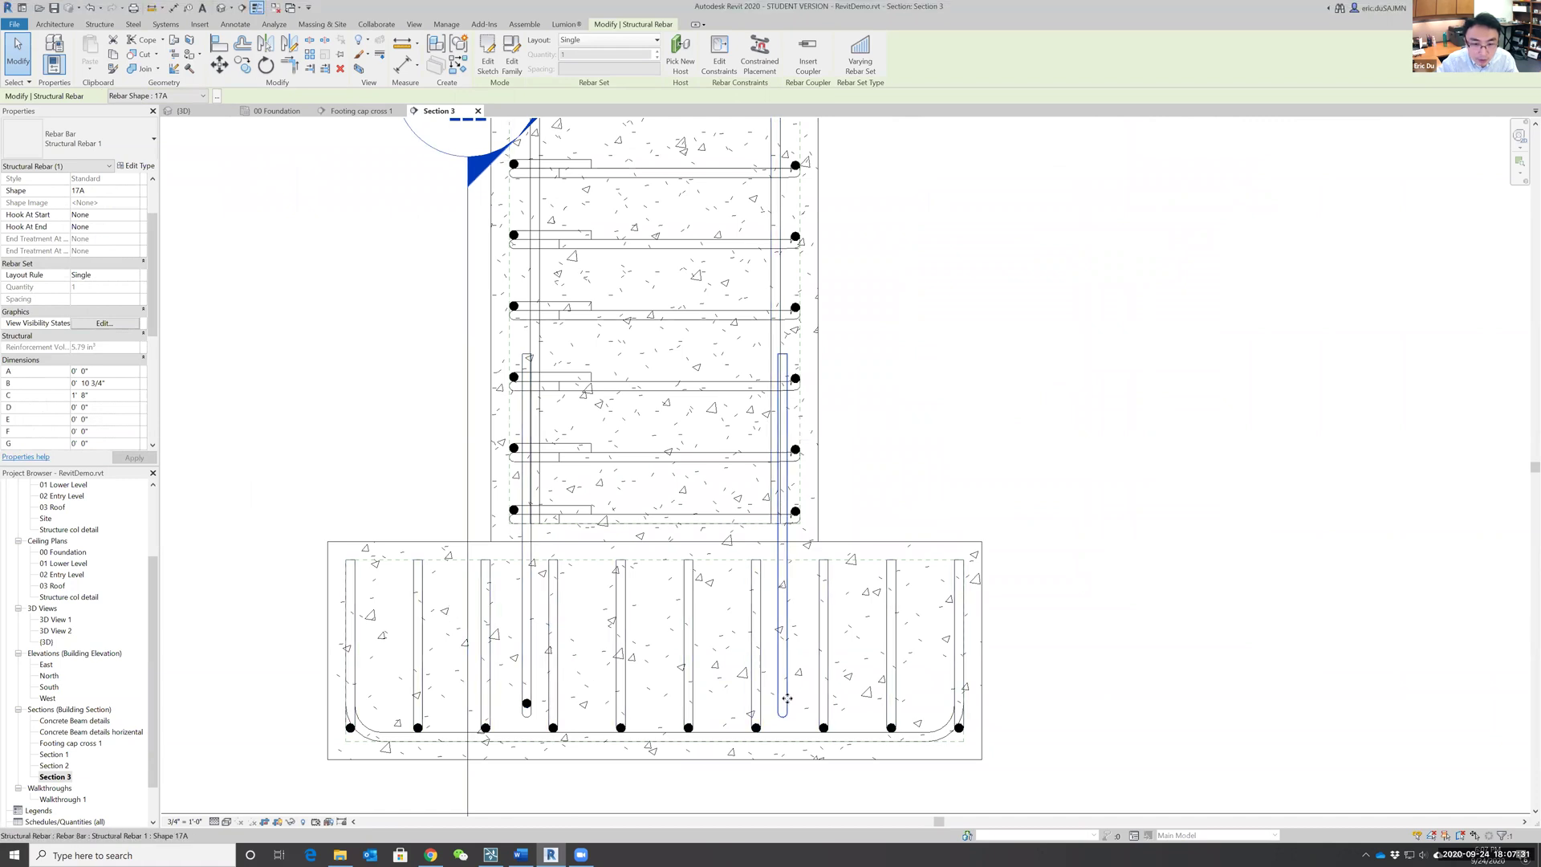
pyautogui.moveTo(385, 485); pyautogui.dragTo(465, 395, button='middle')
pyautogui.scroll(3, 441, 402)
pyautogui.scroll(-2, 405, 466)
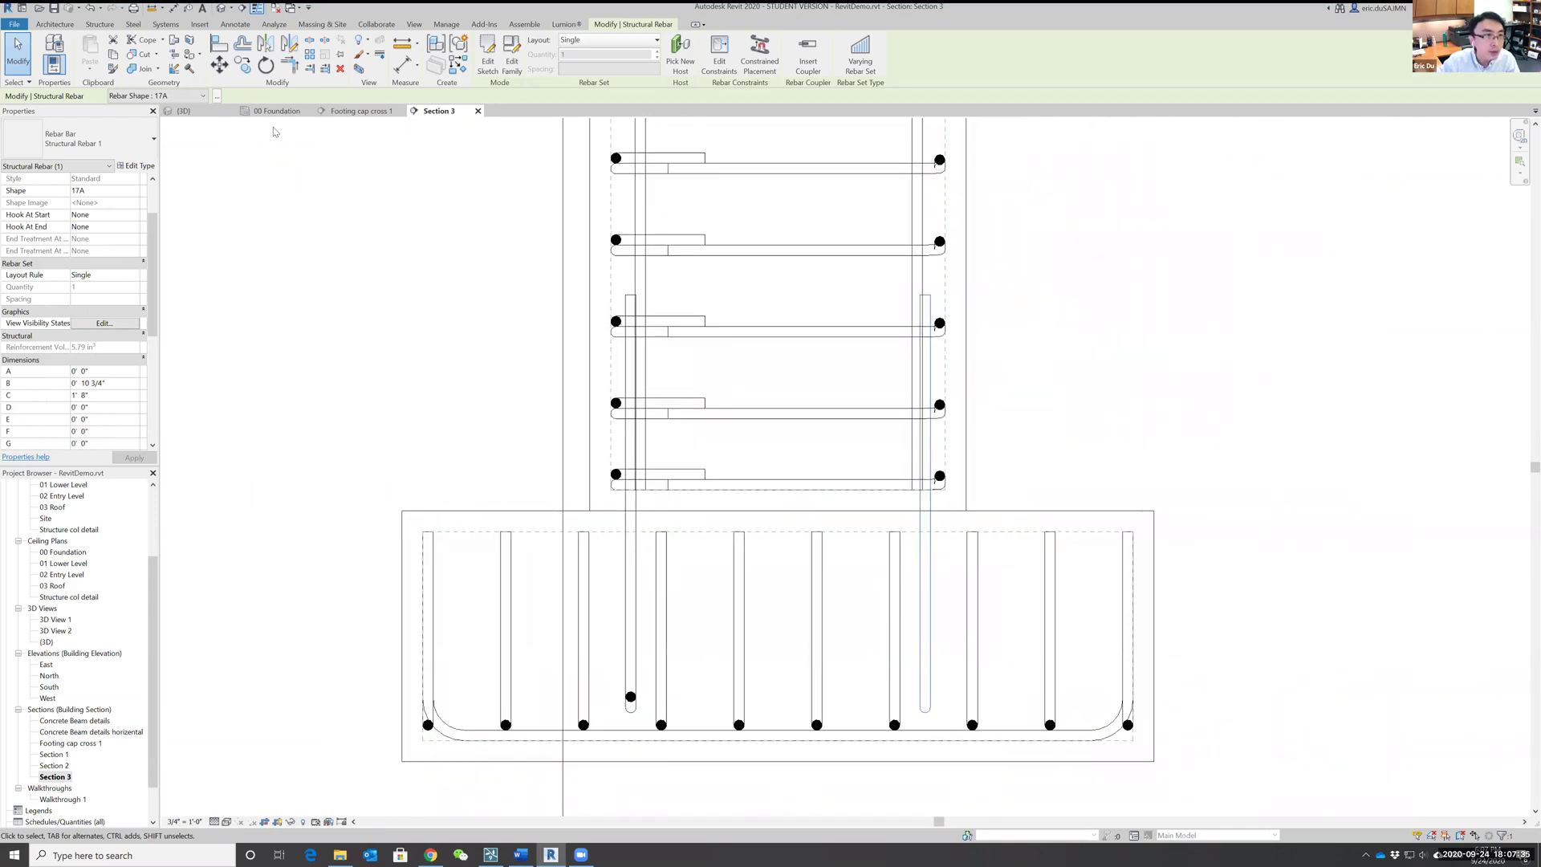
# Step: In the {3D} view, select the three L-shaped dowel rebars and set their view visibility to show as solid in {3D}
pyautogui.click(414, 24)
pyautogui.click(374, 48)
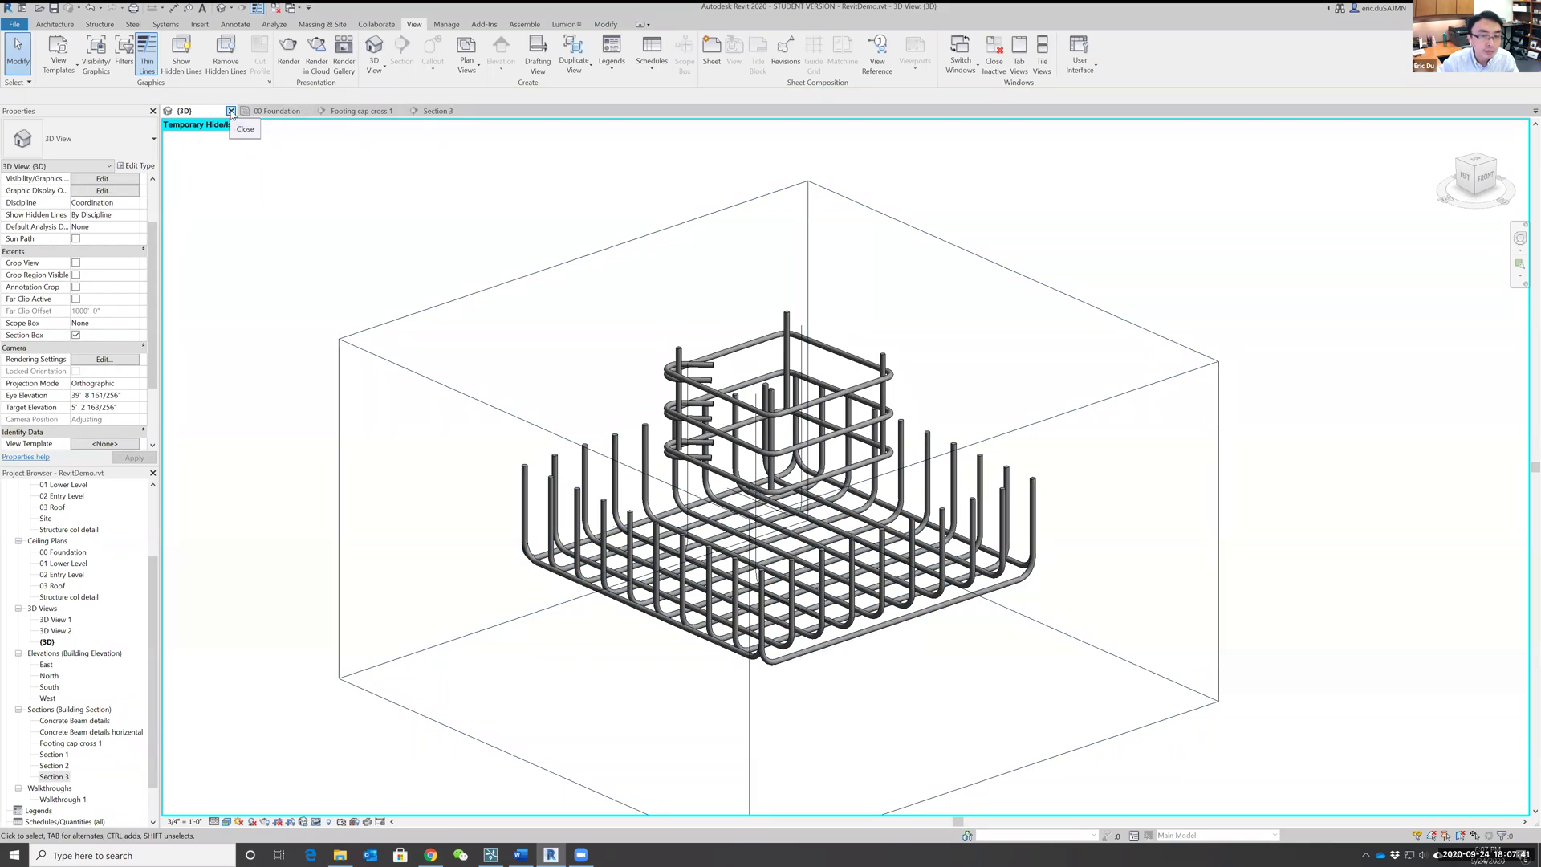
pyautogui.scroll(4, 827, 498)
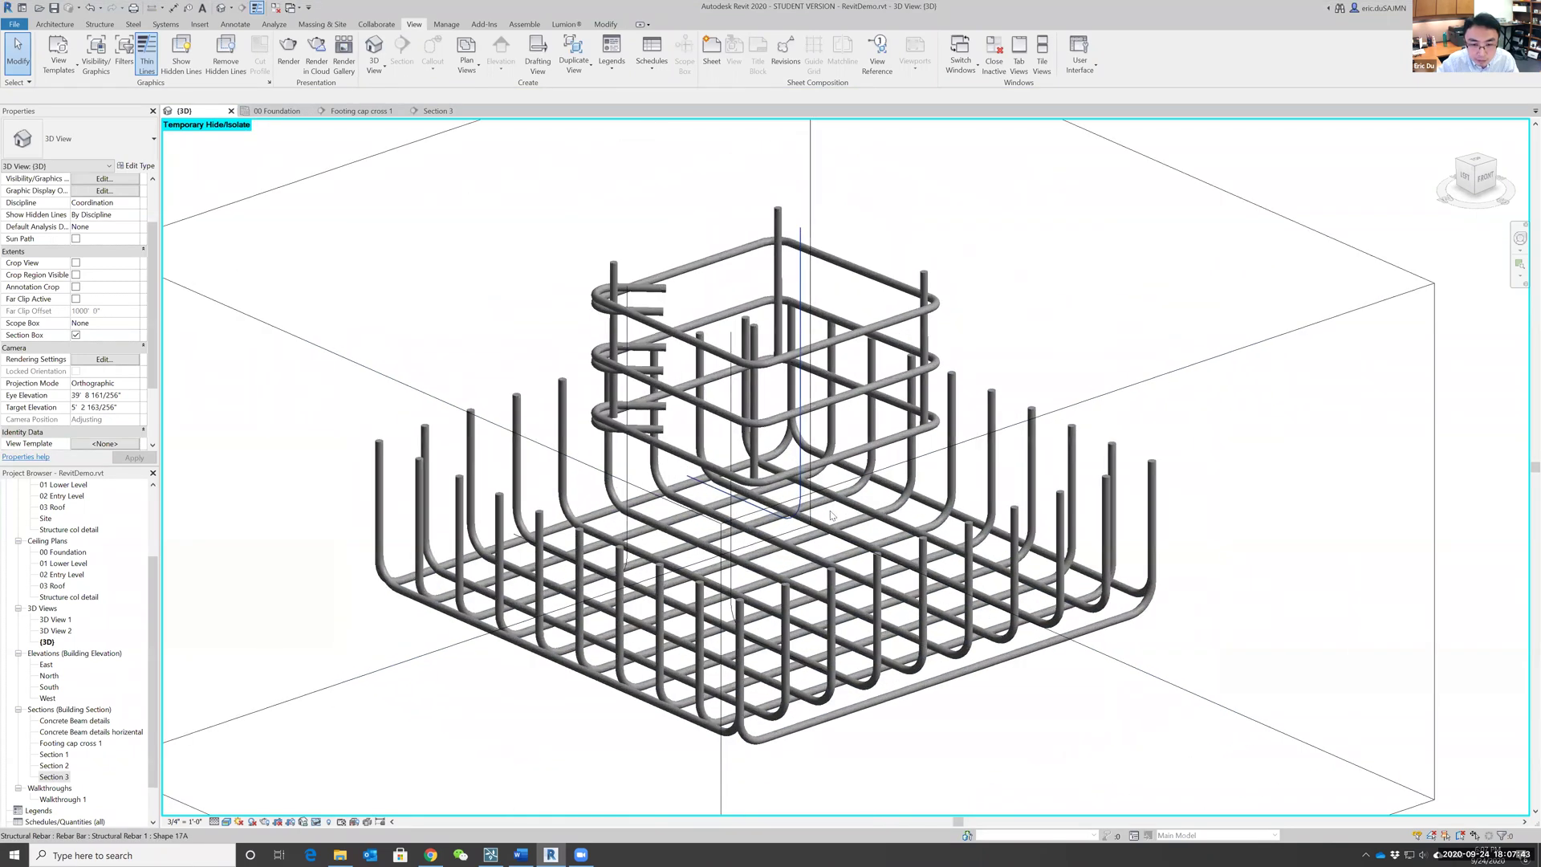
pyautogui.keyDown('shift'); pyautogui.moveTo(1159, 296); pyautogui.dragTo(904, 265, button='middle'); pyautogui.keyUp('shift')
pyautogui.keyDown('shift'); pyautogui.moveTo(862, 199); pyautogui.dragTo(1021, 335, button='middle'); pyautogui.keyUp('shift')
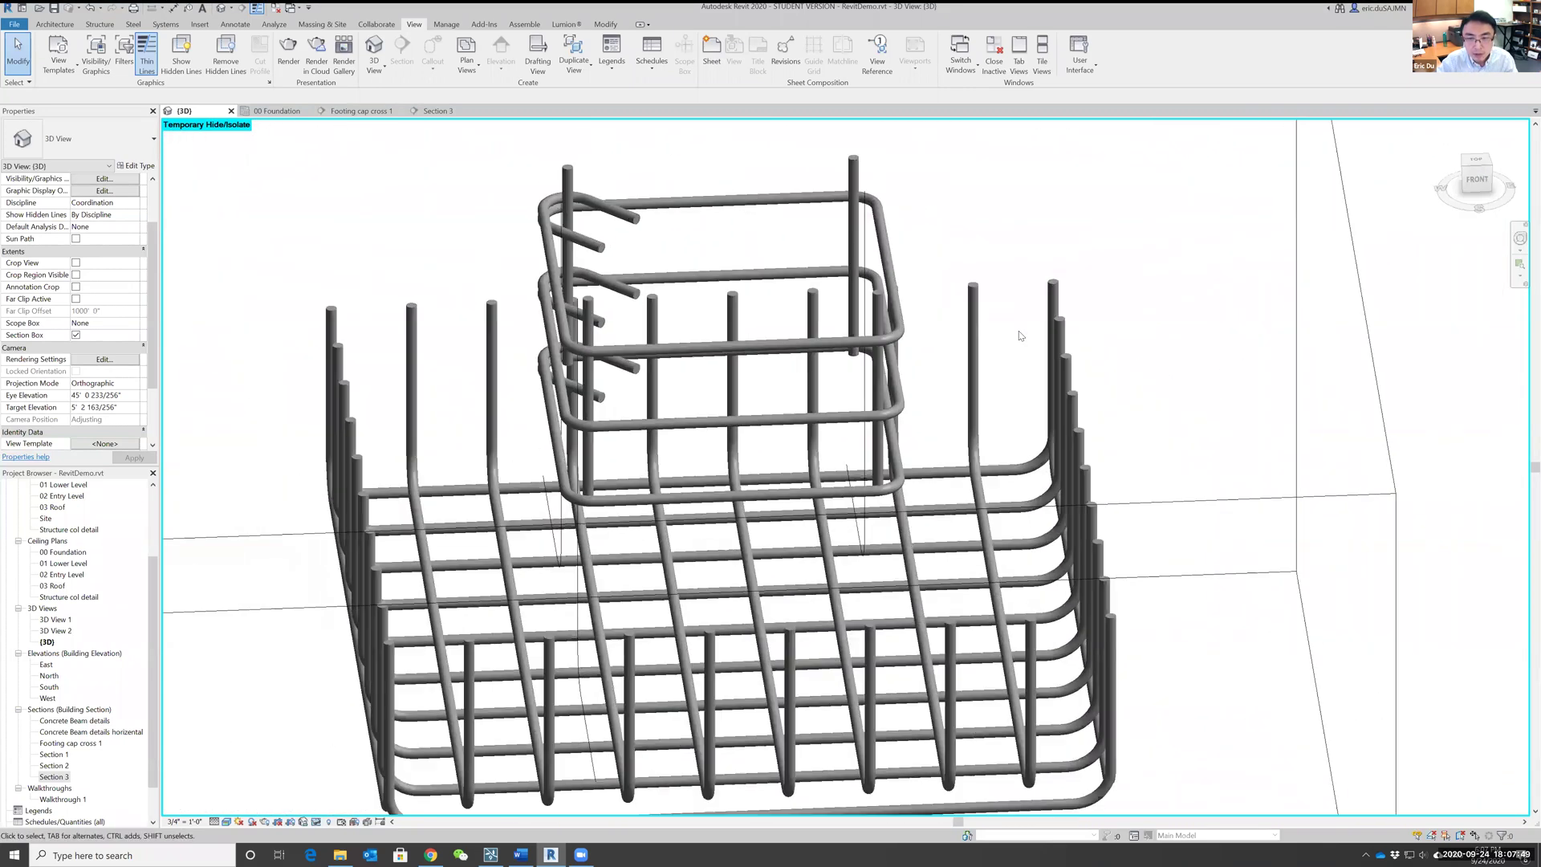
pyautogui.scroll(-4, 1022, 335)
pyautogui.scroll(2, 977, 404)
pyautogui.keyDown('shift'); pyautogui.moveTo(898, 425); pyautogui.dragTo(941, 417, button='middle'); pyautogui.keyUp('shift')
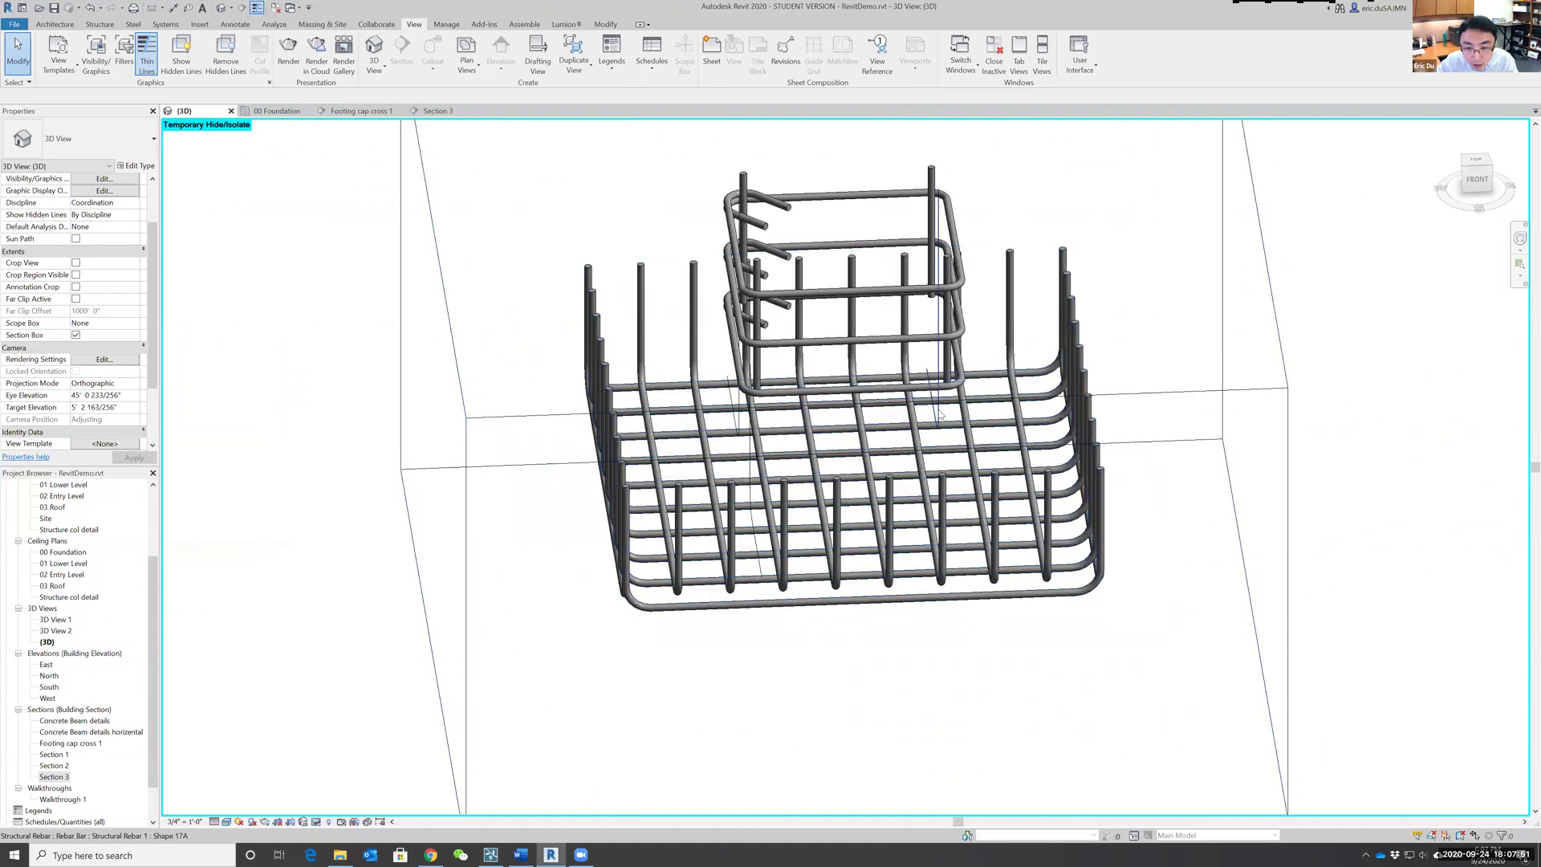
pyautogui.click(939, 415)
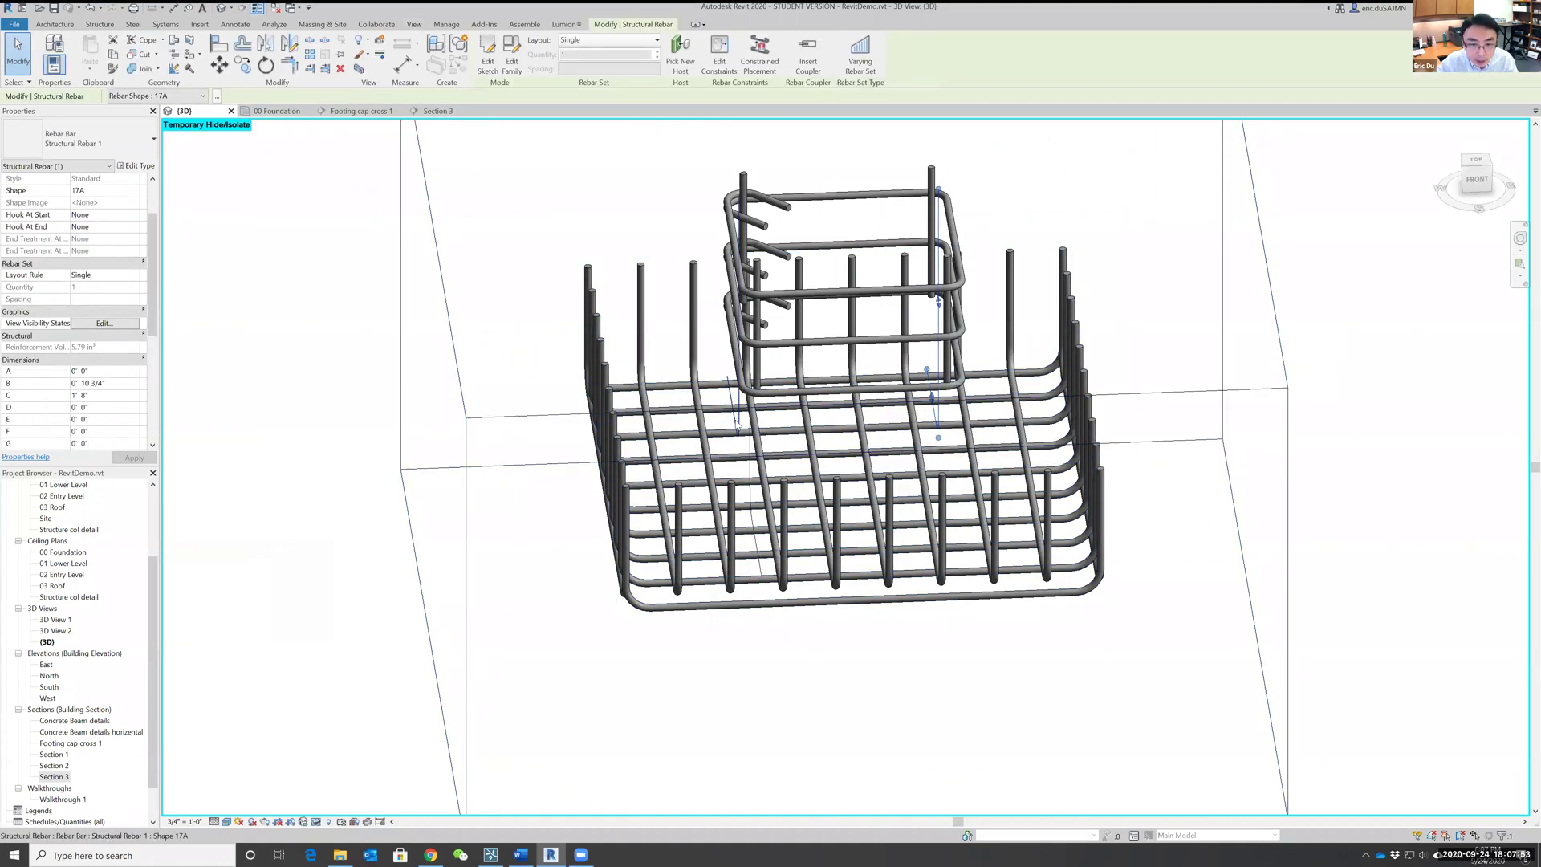
pyautogui.keyDown('ctrl'); pyautogui.click(753, 452); pyautogui.keyUp('ctrl')
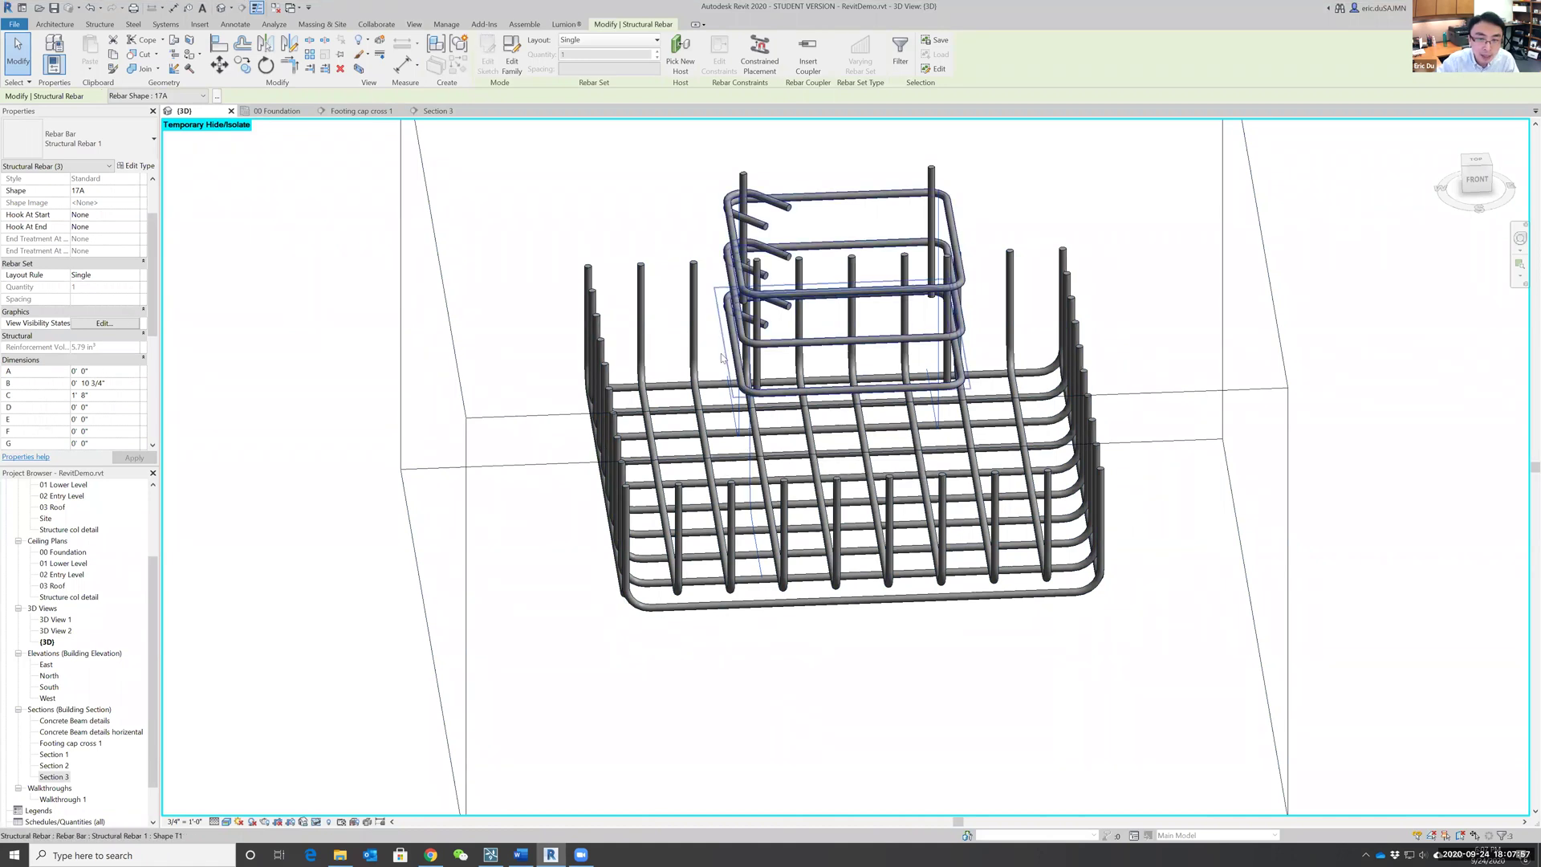
pyautogui.moveTo(152, 277)
pyautogui.mouseDown()
pyautogui.moveTo(150, 382)
pyautogui.moveTo(146, 275)
pyautogui.mouseUp()
pyautogui.click(97, 325)
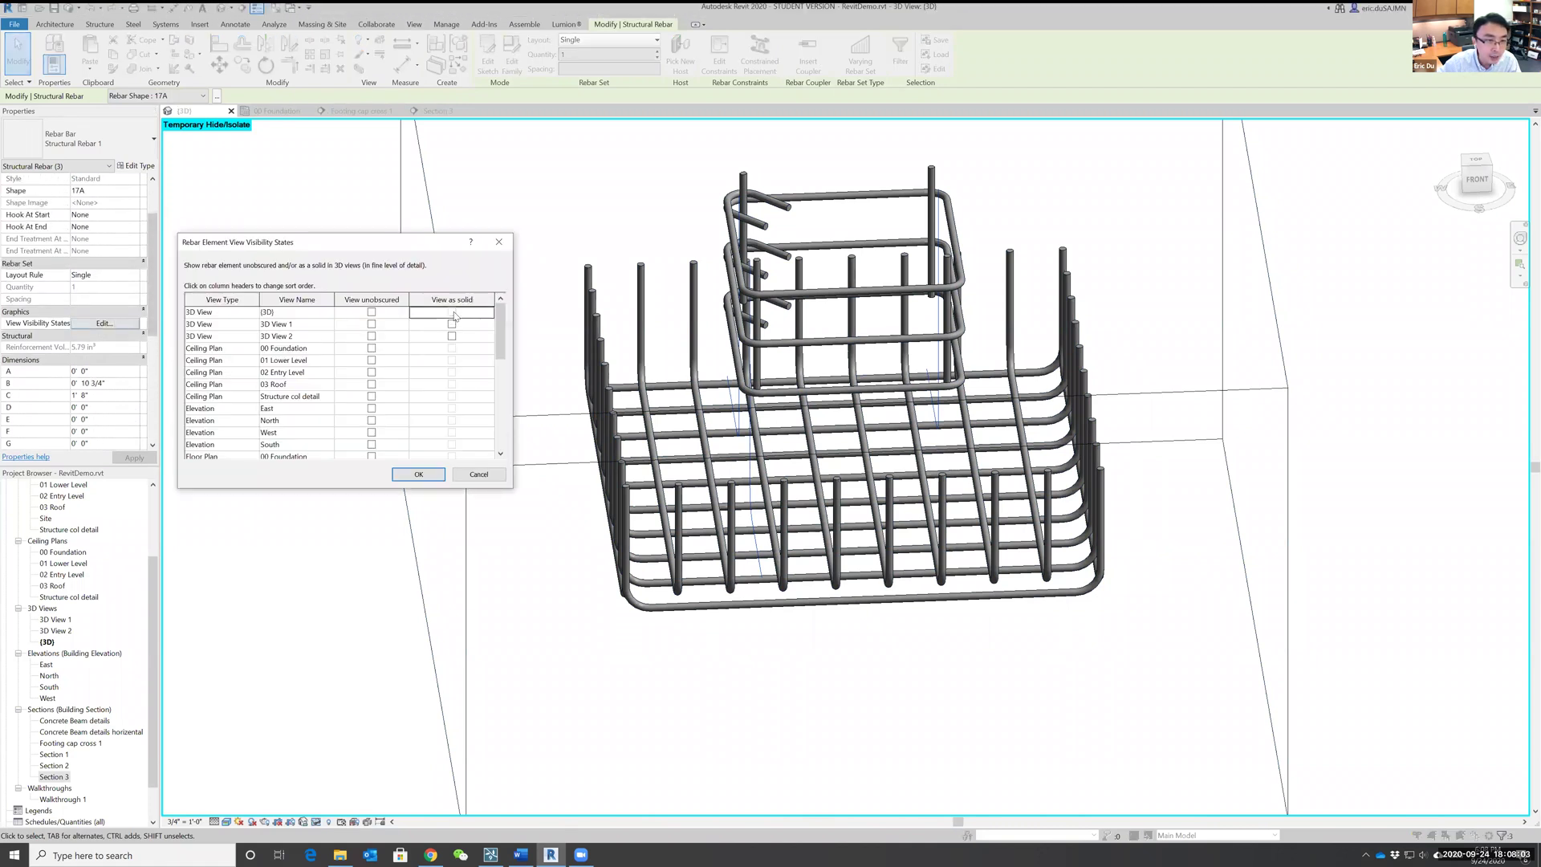
pyautogui.click(419, 474)
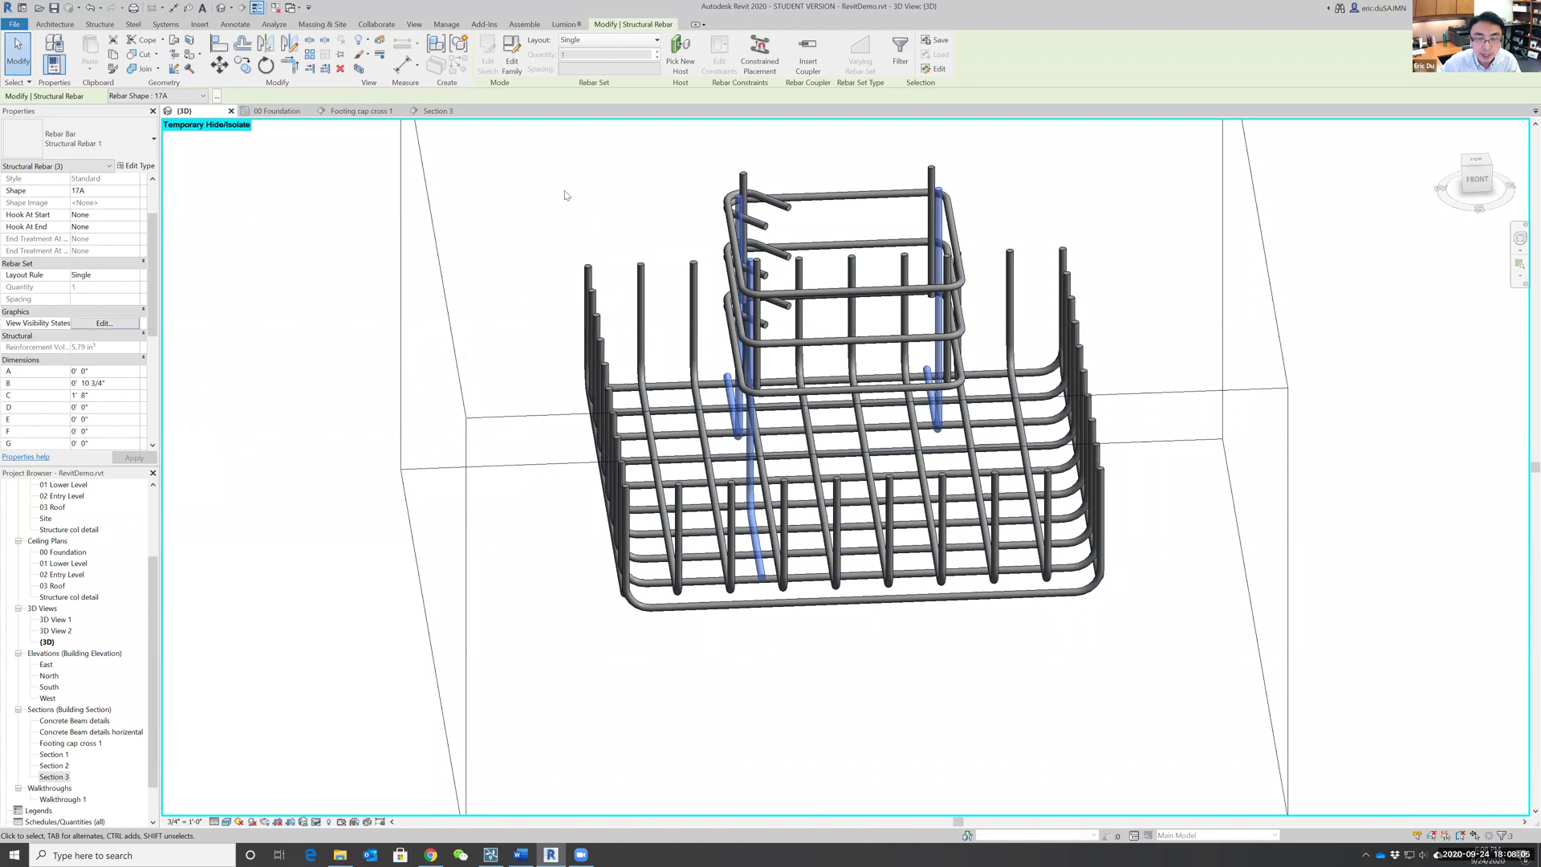
pyautogui.click(752, 456)
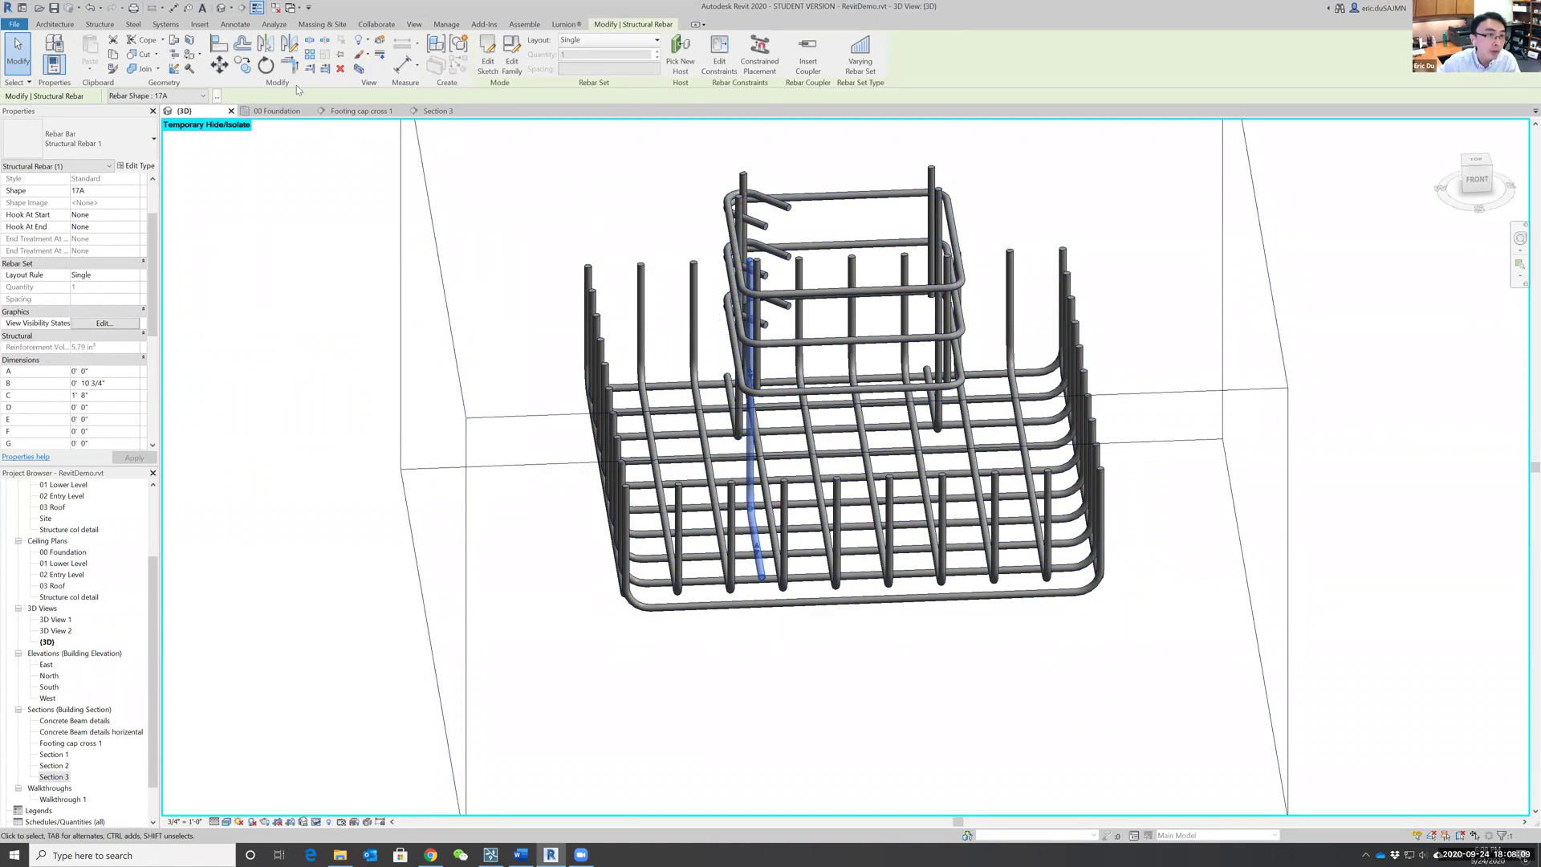
pyautogui.click(268, 45)
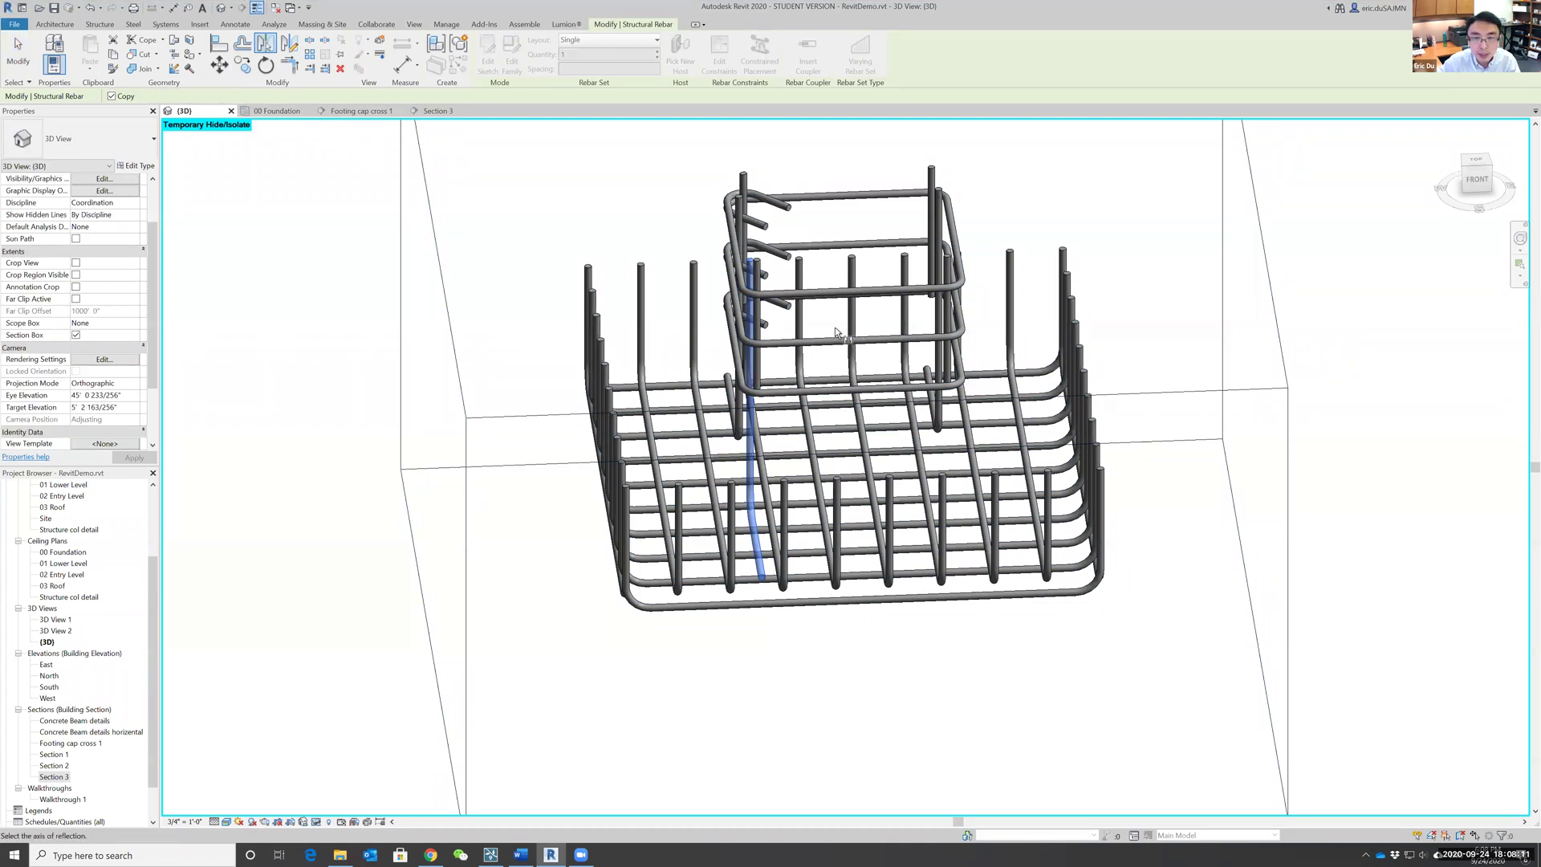
pyautogui.keyDown('shift'); pyautogui.moveTo(875, 433); pyautogui.dragTo(884, 312, button='middle'); pyautogui.keyUp('shift')
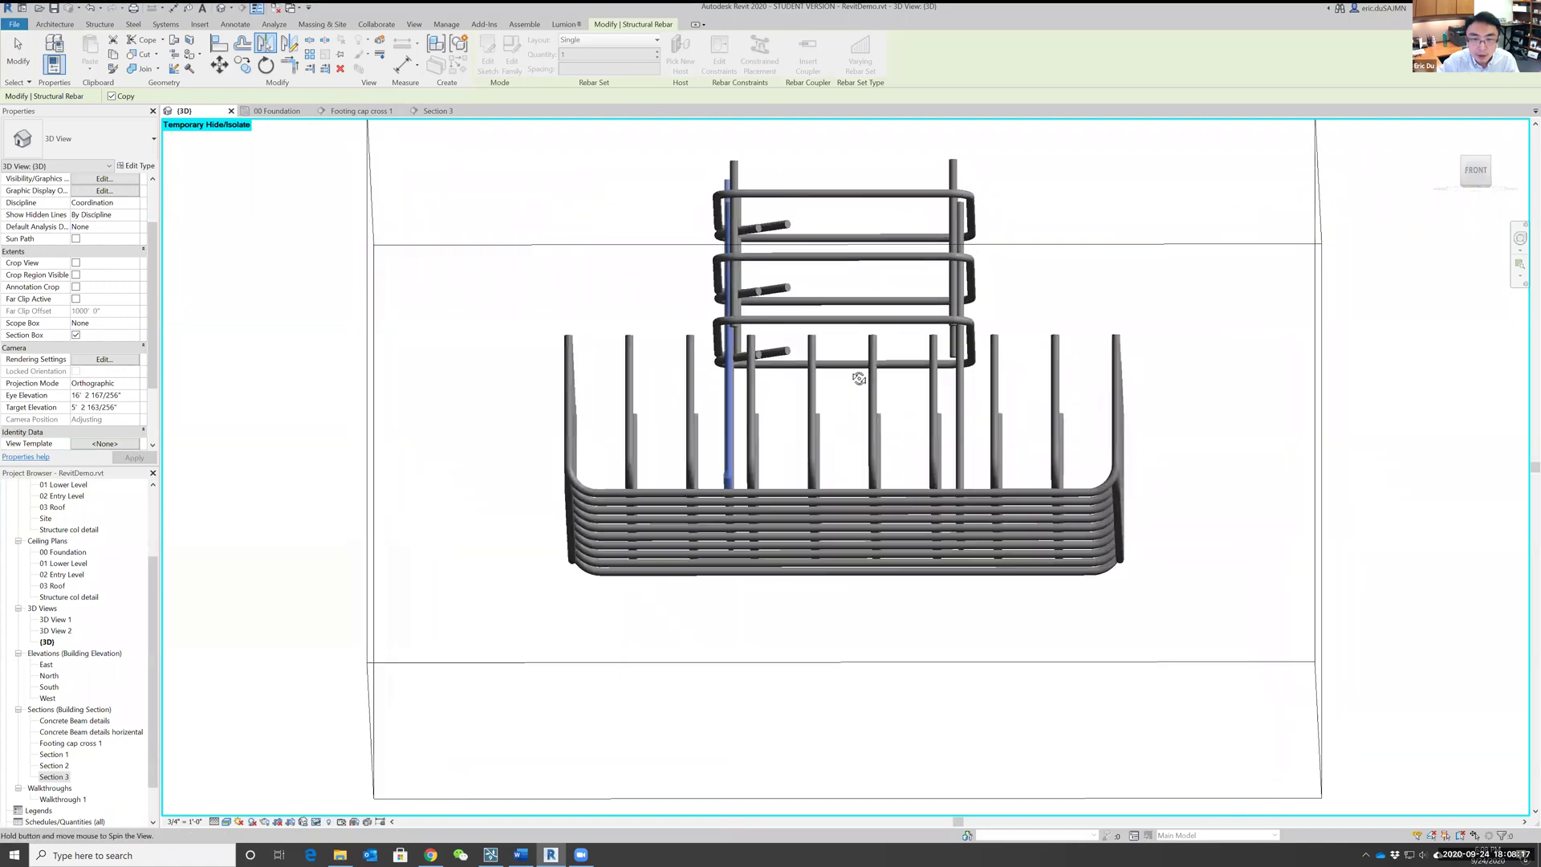
pyautogui.scroll(3, 849, 419)
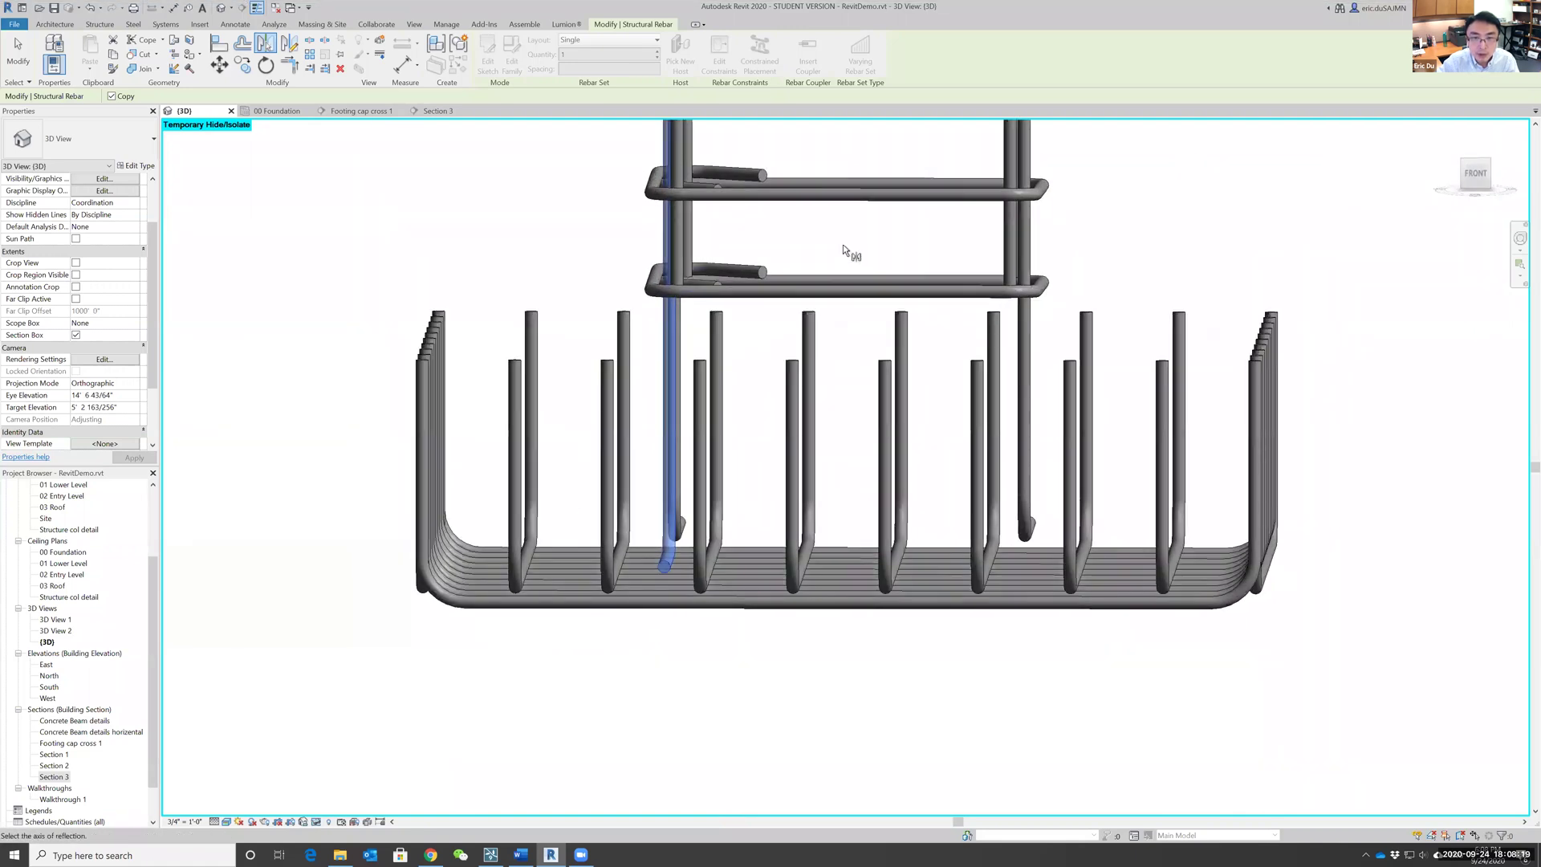
pyautogui.scroll(-3, 852, 284)
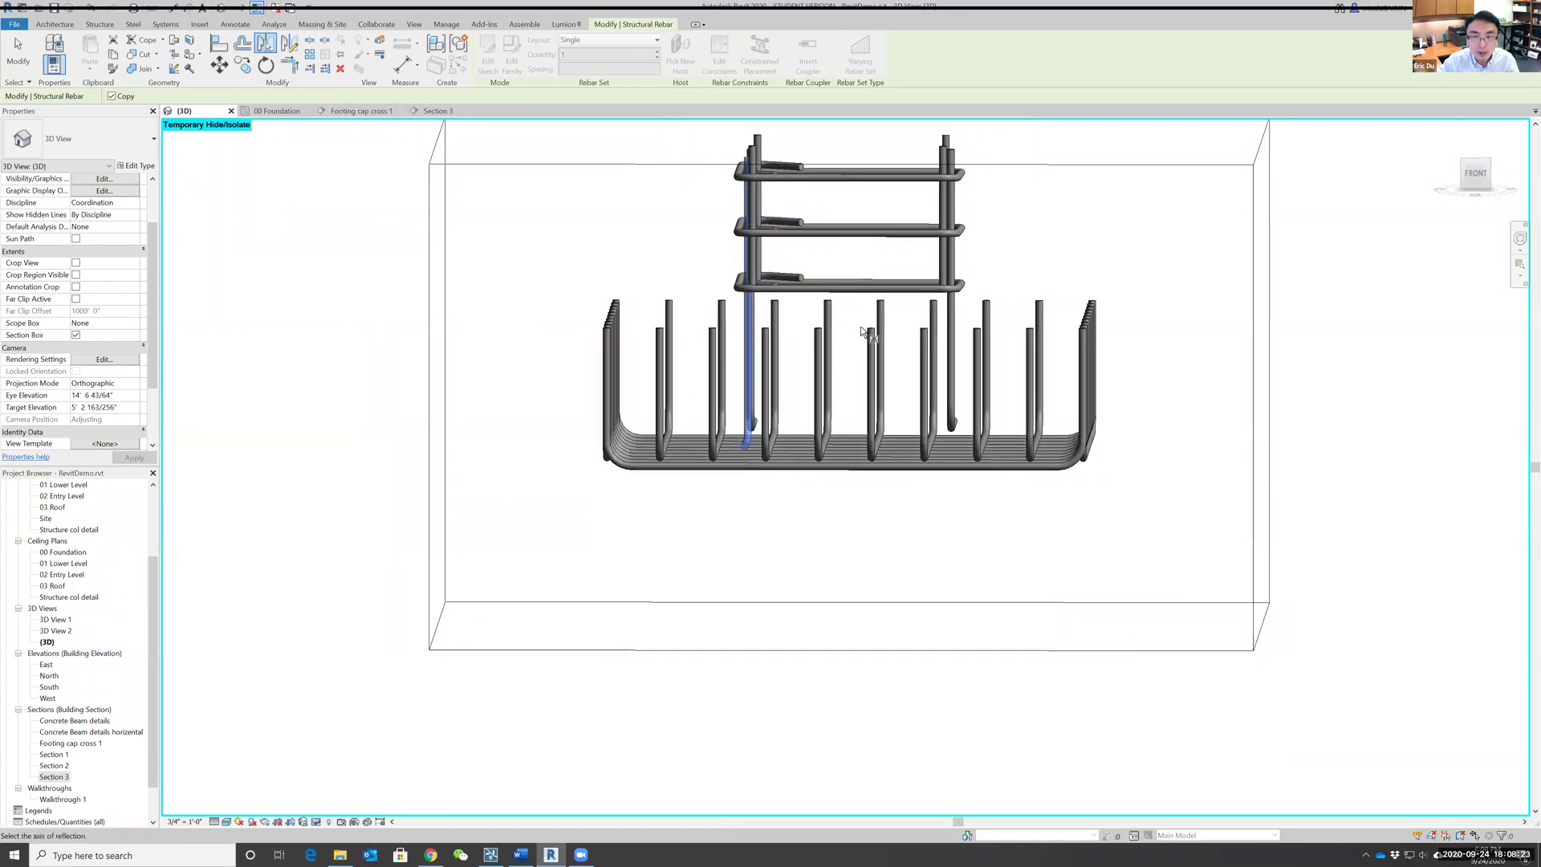
pyautogui.press('Escape')
pyautogui.press('Escape')
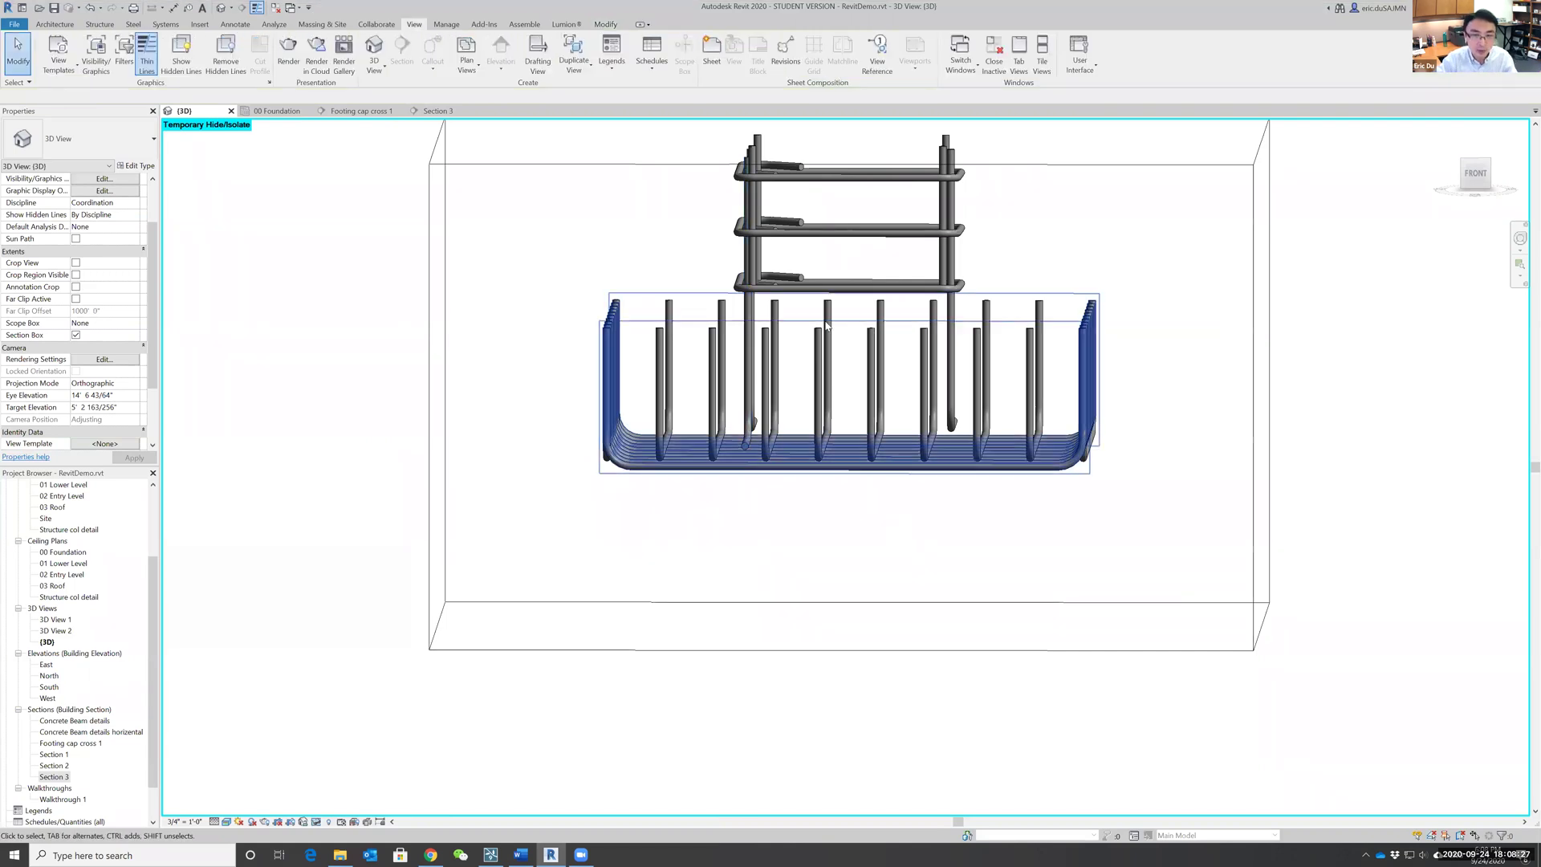
# Step: In the {3D} view, copy the front L-shaped dowel rebar across to the opposite side of the column
pyautogui.keyDown('shift'); pyautogui.moveTo(893, 520); pyautogui.dragTo(869, 623, button='middle'); pyautogui.keyUp('shift')
pyautogui.scroll(2, 869, 625)
pyautogui.scroll(-6, 717, 425)
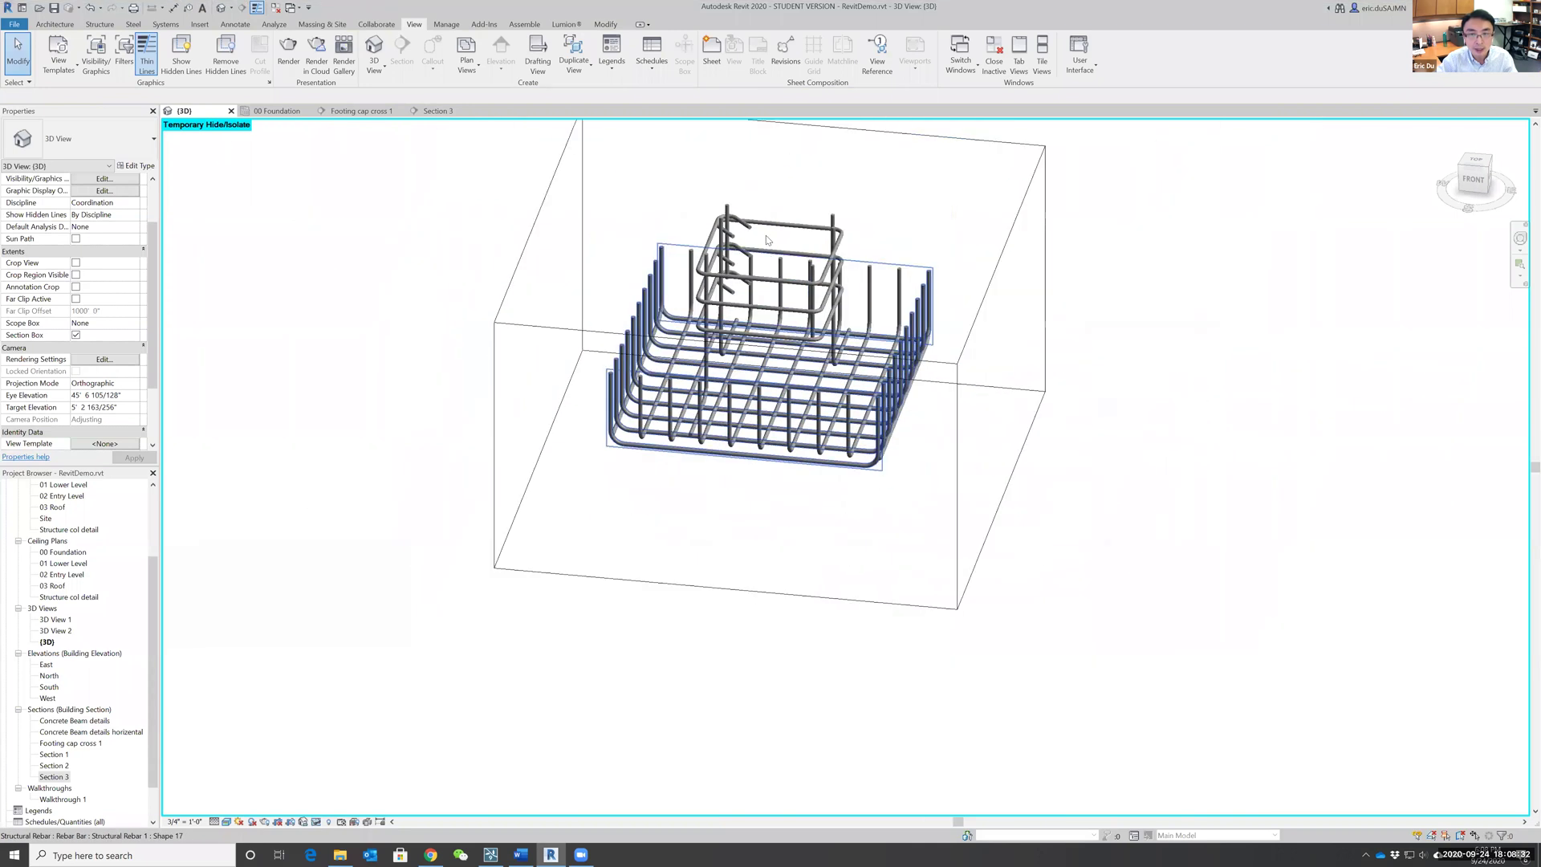
pyautogui.click(707, 356)
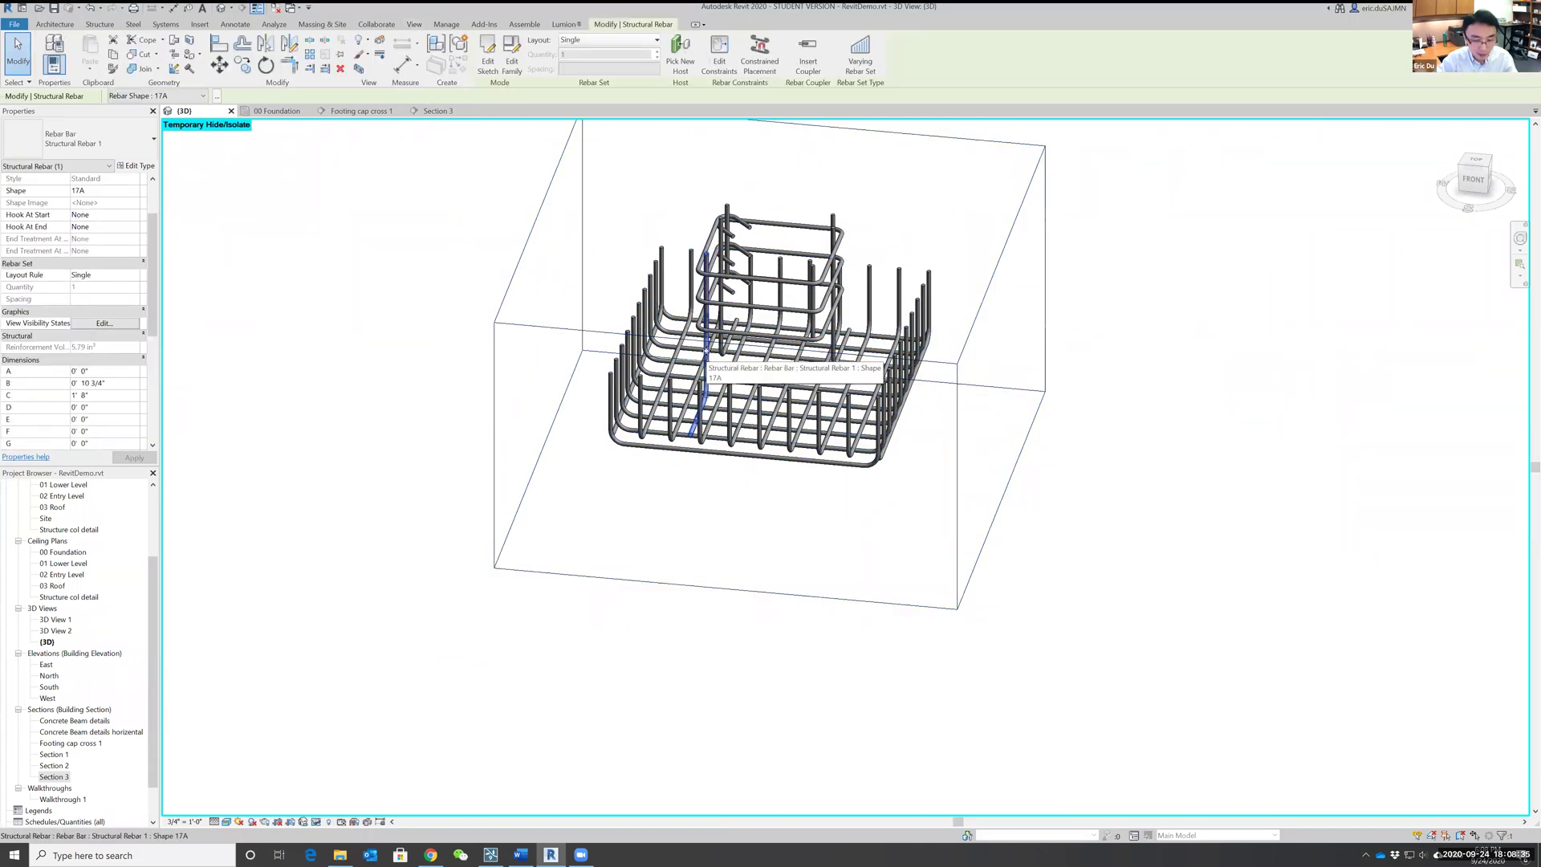
pyautogui.moveTo(747, 358); pyautogui.dragTo(817, 358)
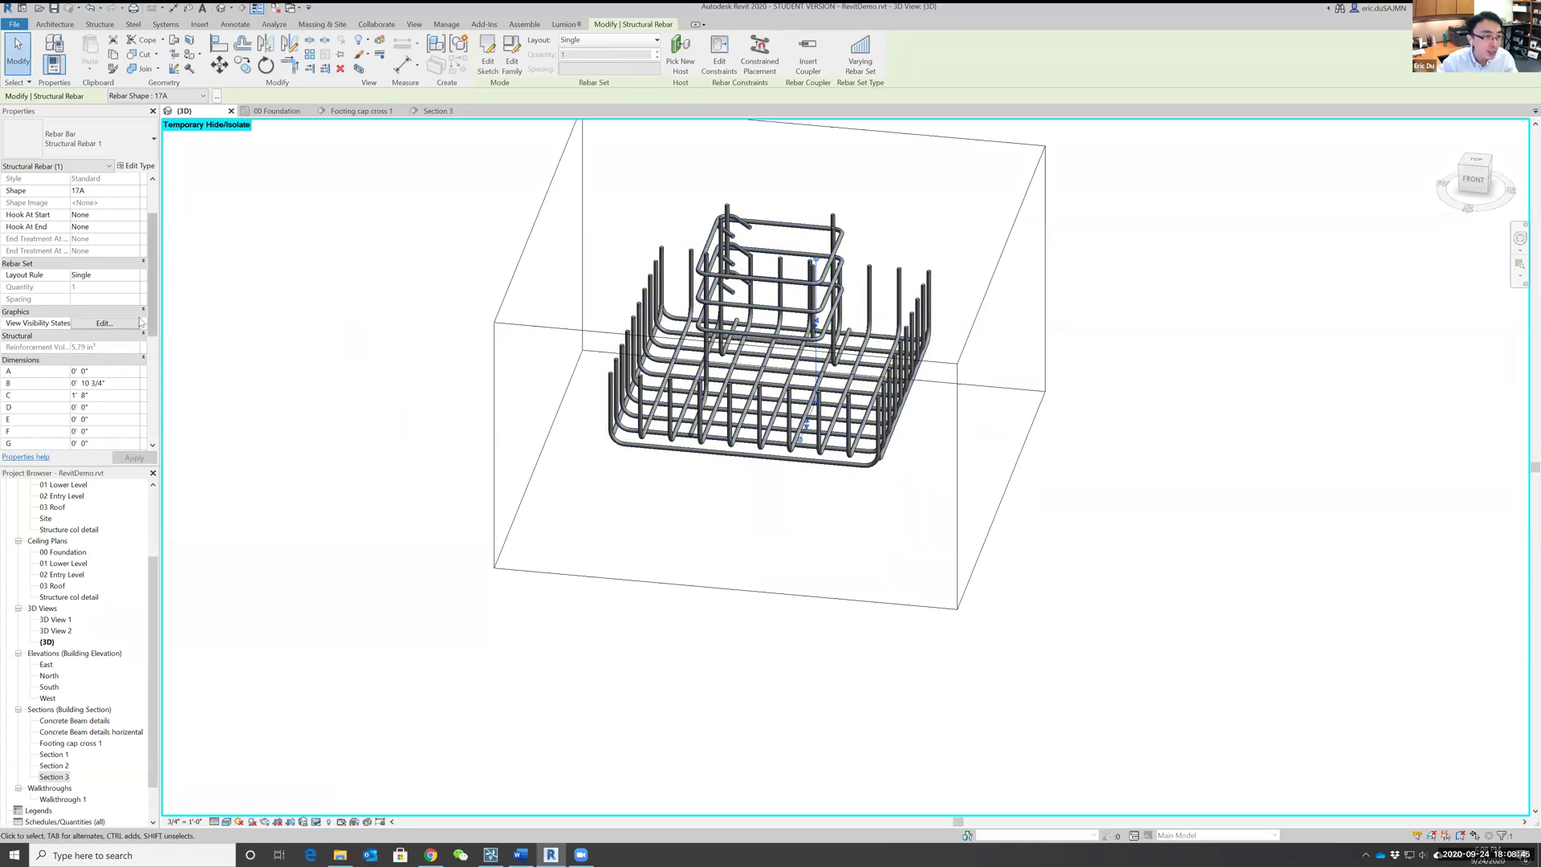
# Step: Set the copied L-shaped dowel's view visibility to show as solid in {3D}
pyautogui.scroll(3, 151, 313)
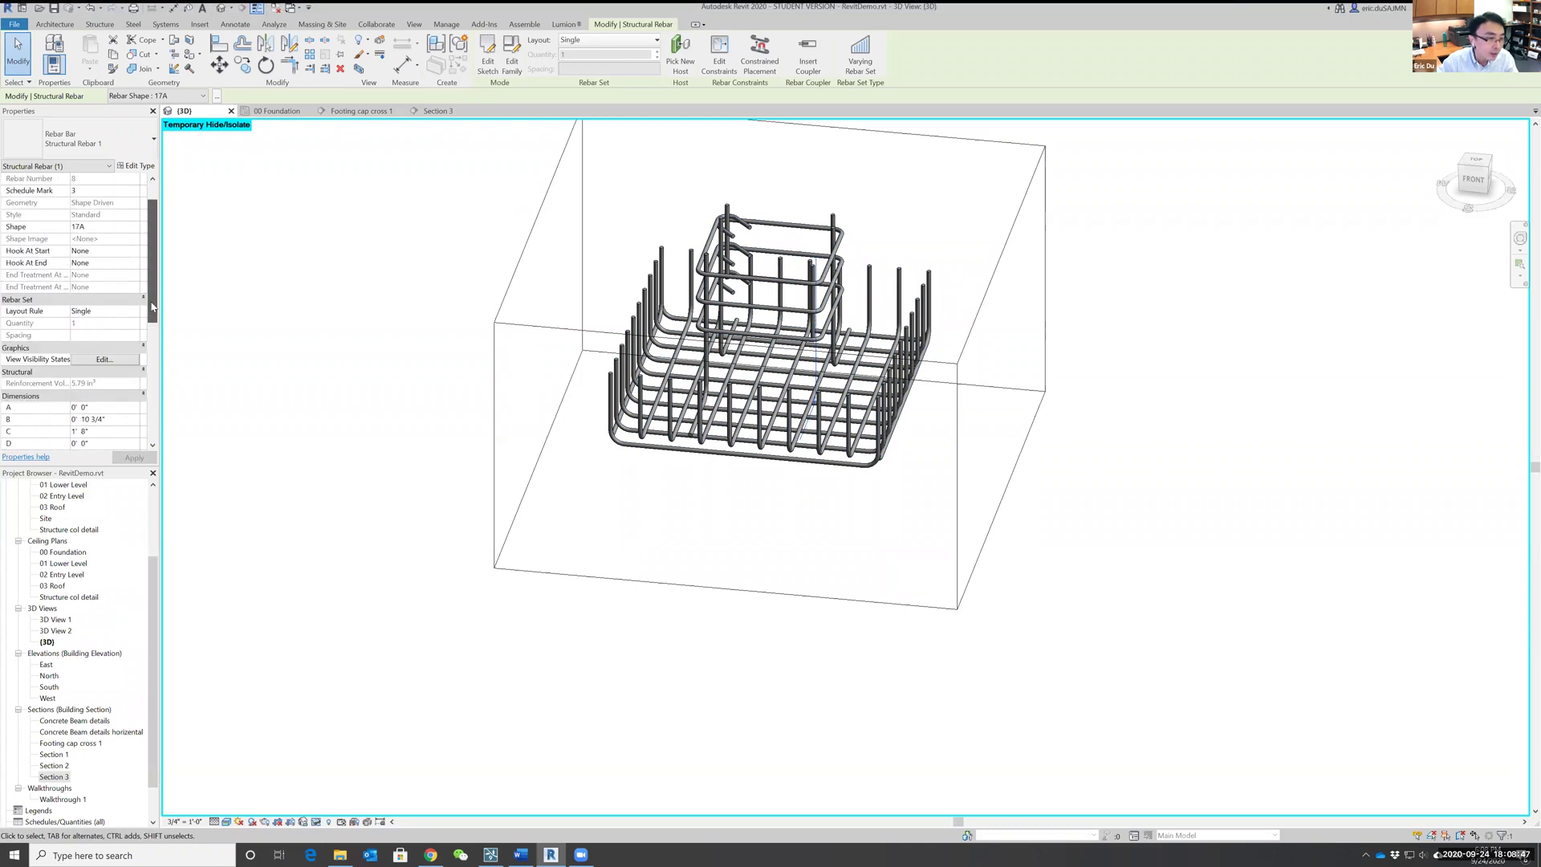
pyautogui.click(105, 359)
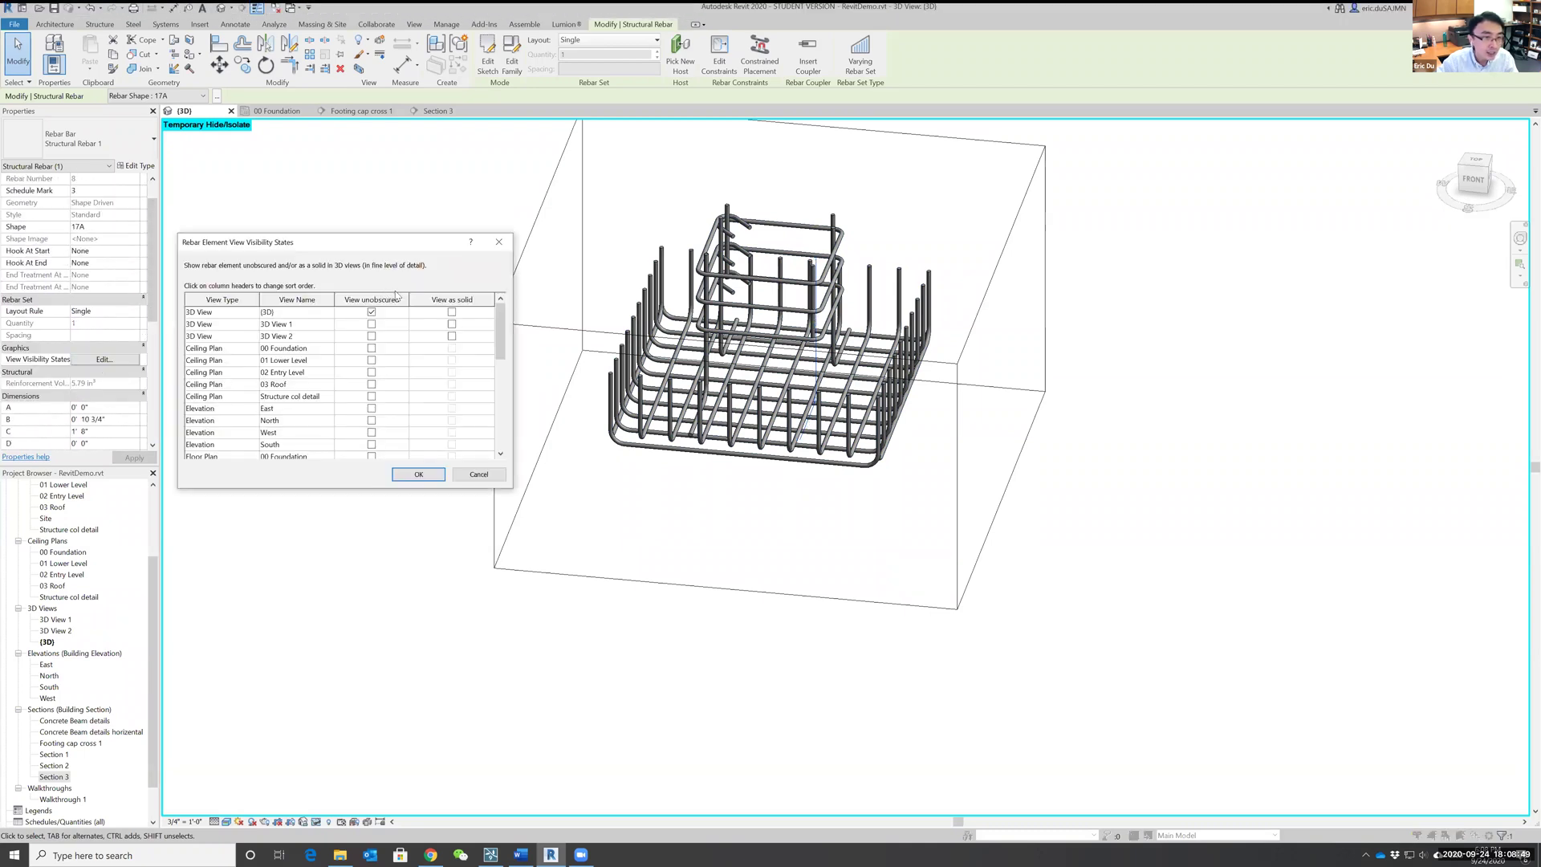
pyautogui.click(418, 474)
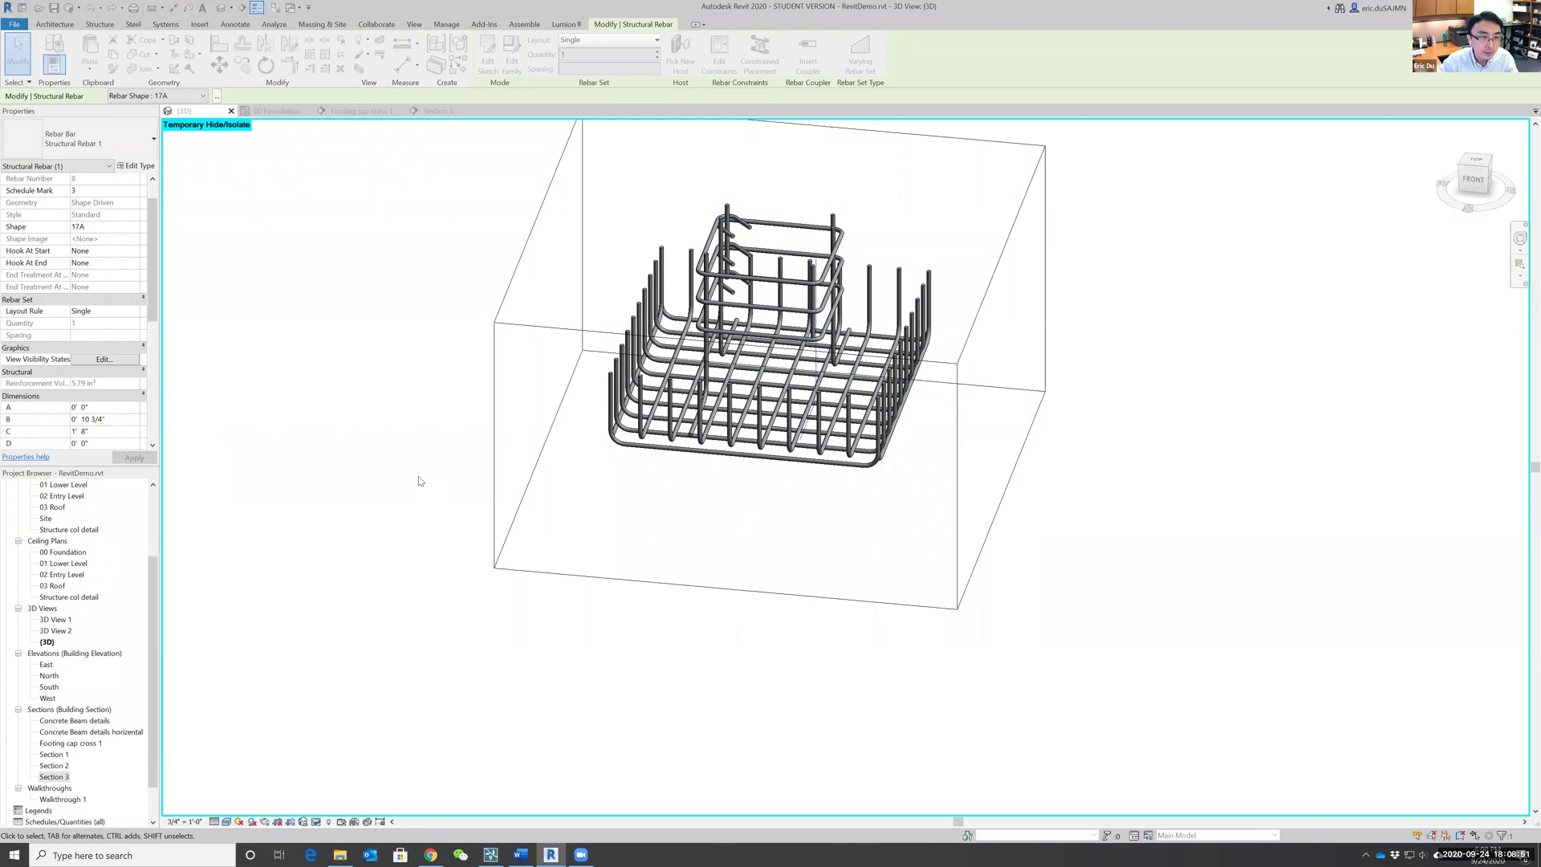
pyautogui.keyDown('shift'); pyautogui.moveTo(1183, 509); pyautogui.dragTo(914, 485, button='middle'); pyautogui.keyUp('shift')
pyautogui.scroll(1, 864, 435)
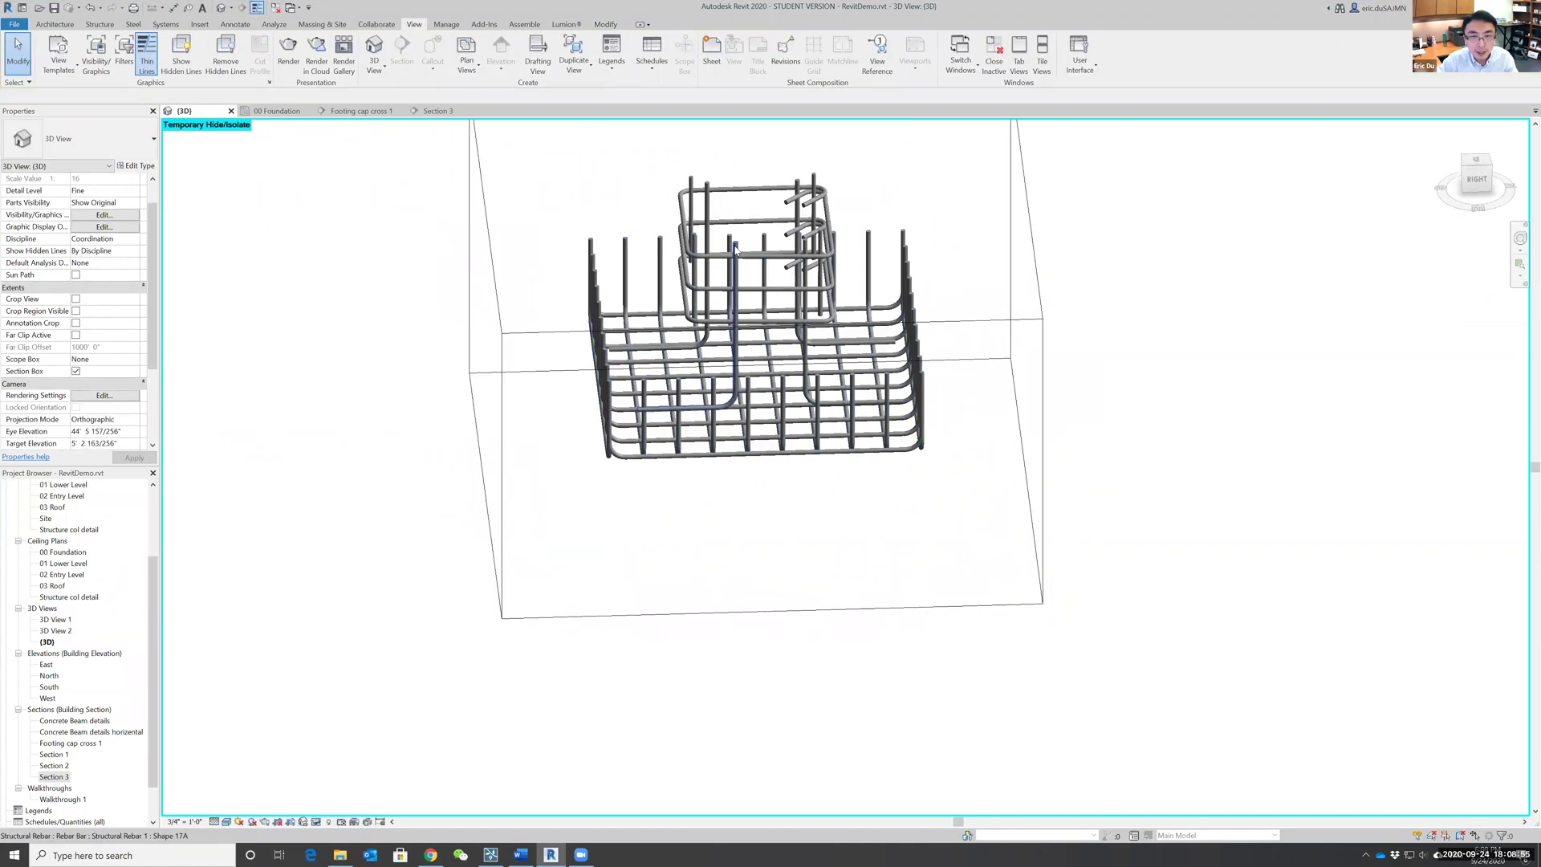
# Step: Shift the copied L-shaped dowel outward along its bent leg, towards the outer edge of the pile cap
pyautogui.click(735, 378)
pyautogui.moveTo(701, 250); pyautogui.dragTo(702, 250)
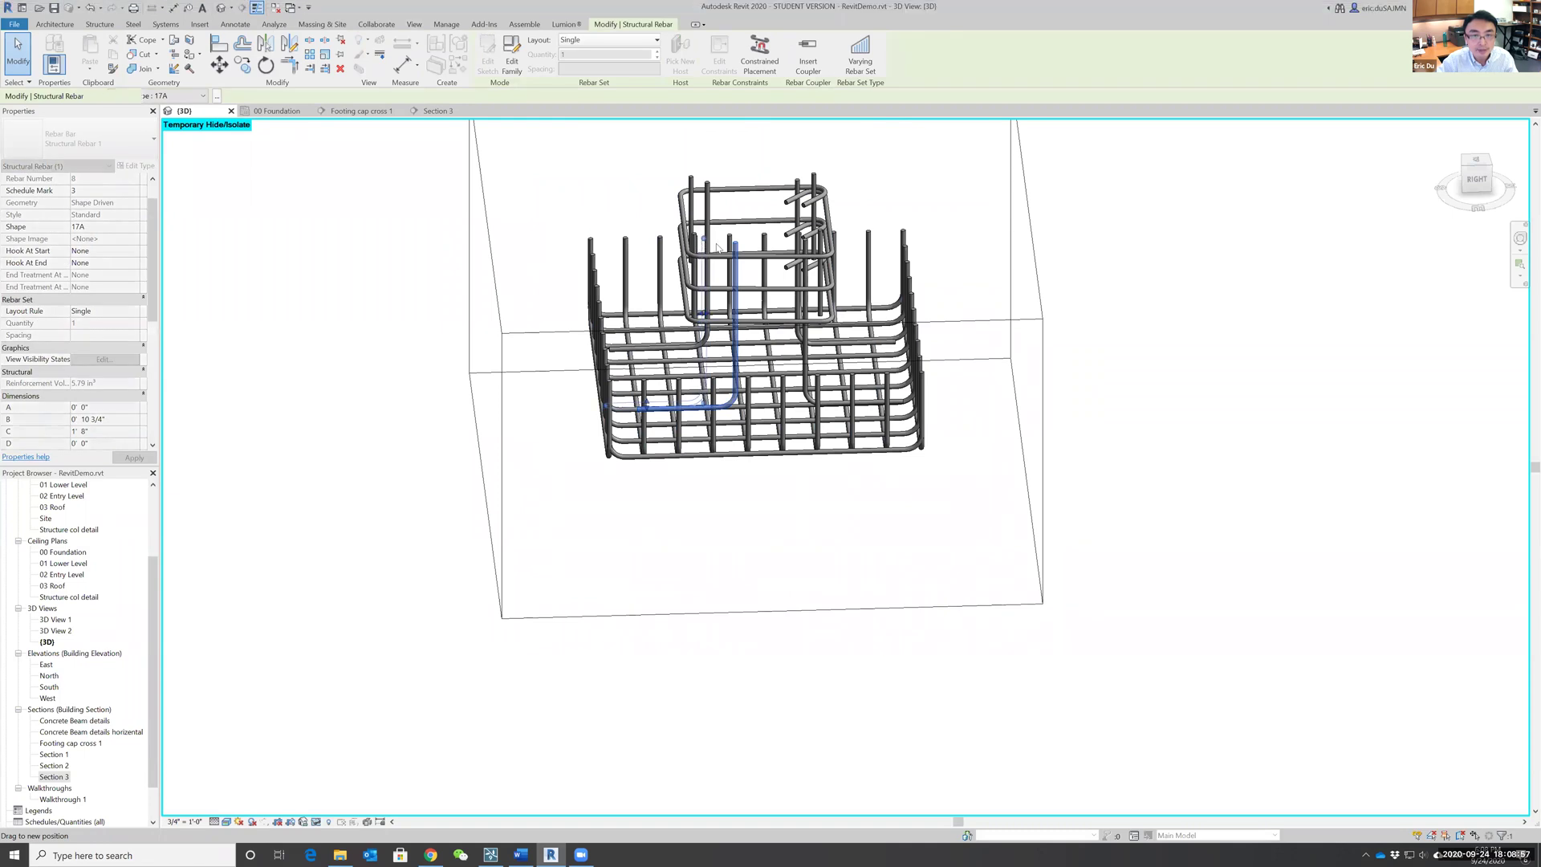
pyautogui.press('Escape')
pyautogui.keyDown('shift'); pyautogui.moveTo(1197, 512); pyautogui.dragTo(1221, 540, button='middle'); pyautogui.keyUp('shift')
pyautogui.scroll(5, 802, 575)
pyautogui.scroll(-5, 799, 572)
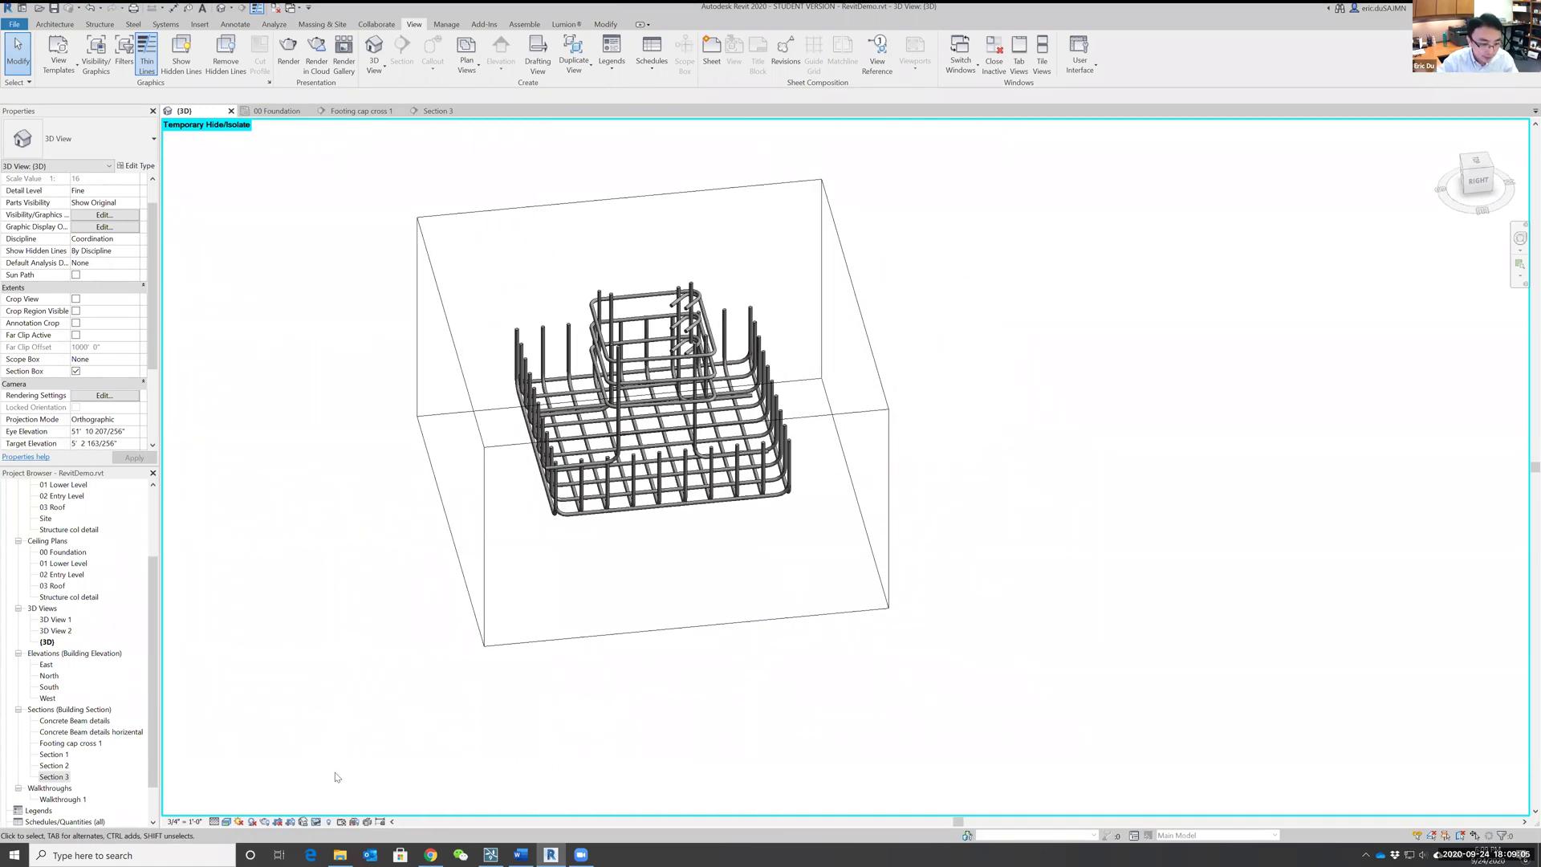
# Step: Preview the rebar cage in the Ray Trace visual style and return the {3D} view to Realistic
pyautogui.click(226, 821)
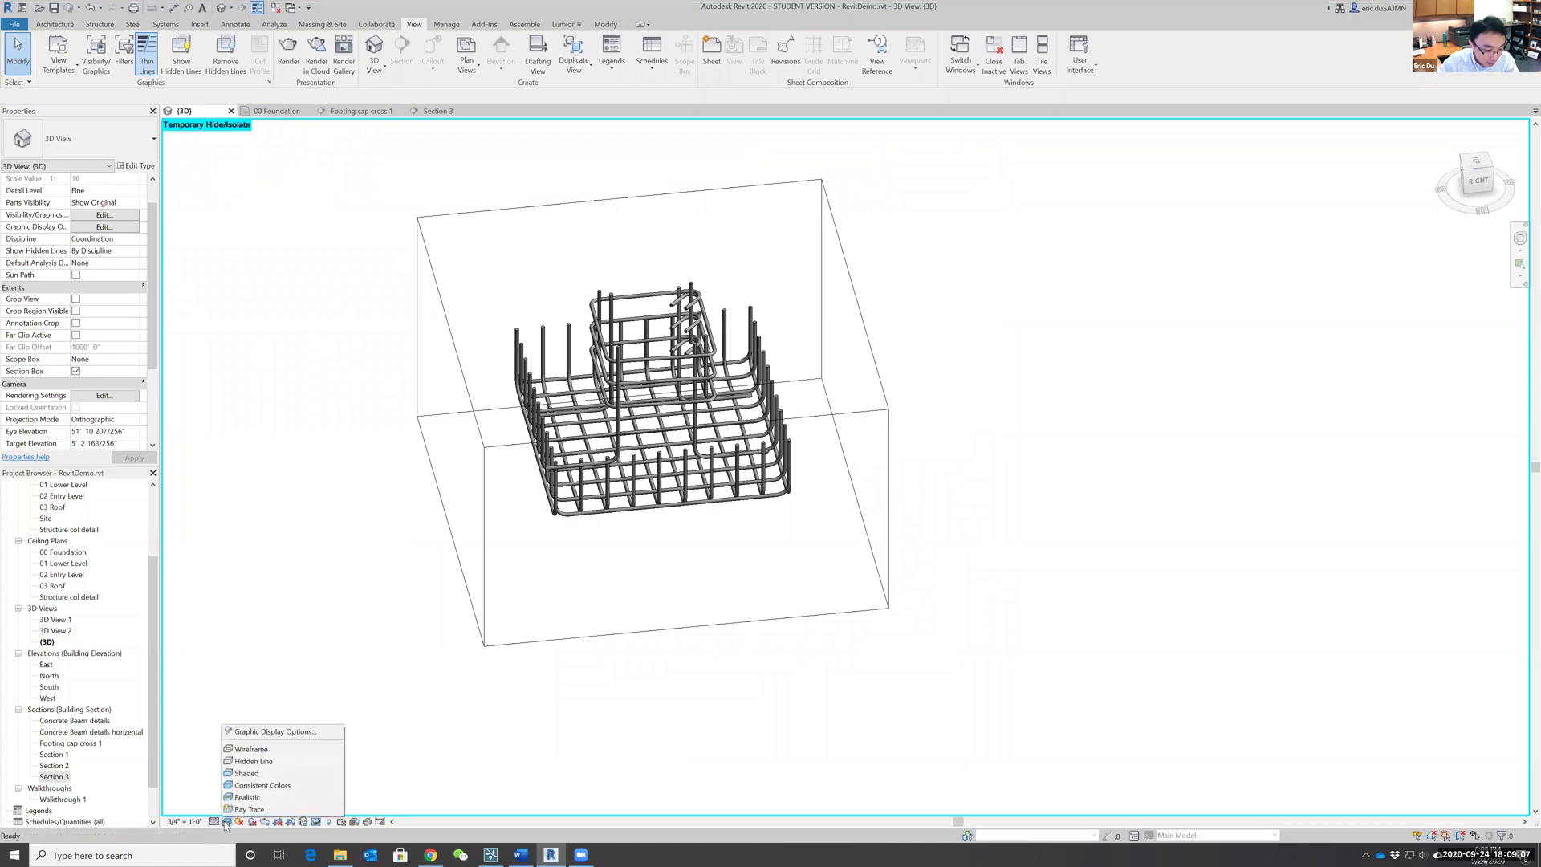
pyautogui.click(257, 812)
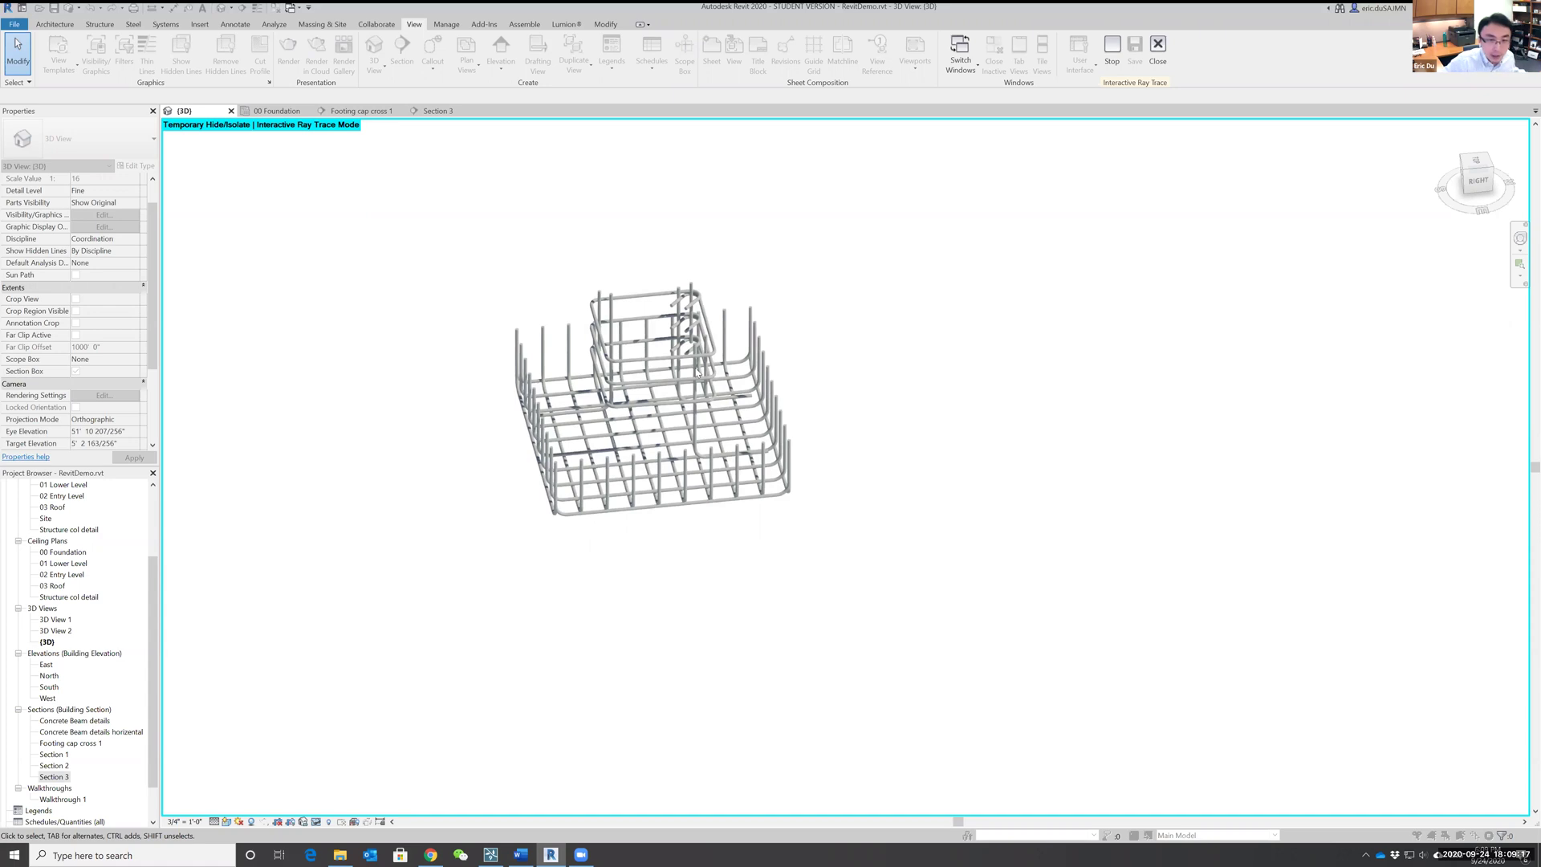
pyautogui.click(228, 821)
pyautogui.click(245, 797)
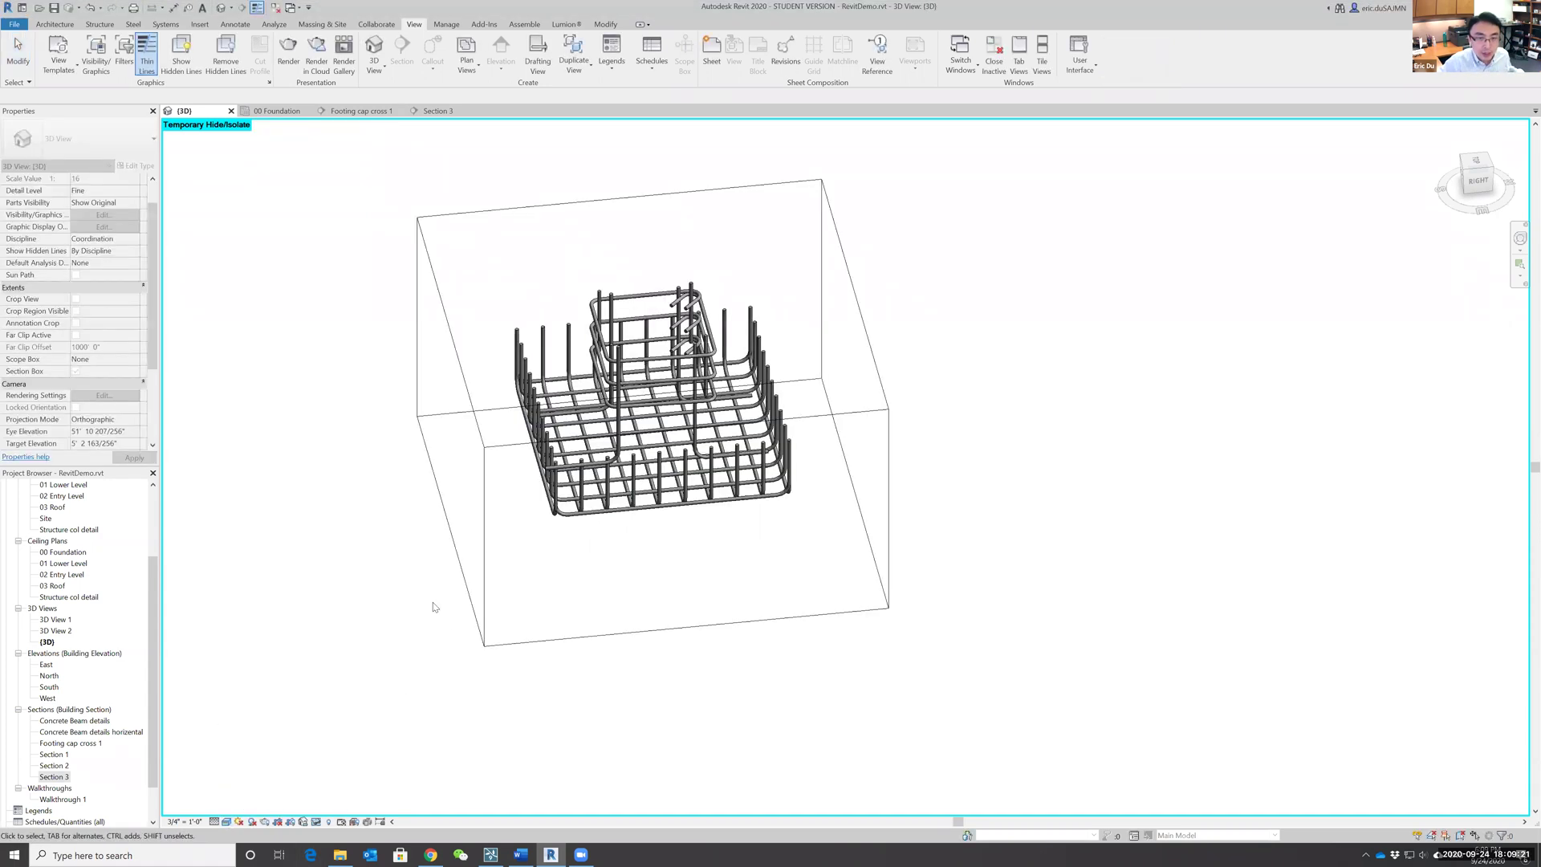
# Step: Examine the complete pile cap and column rebar cage in the {3D} view
pyautogui.scroll(5, 290, 579)
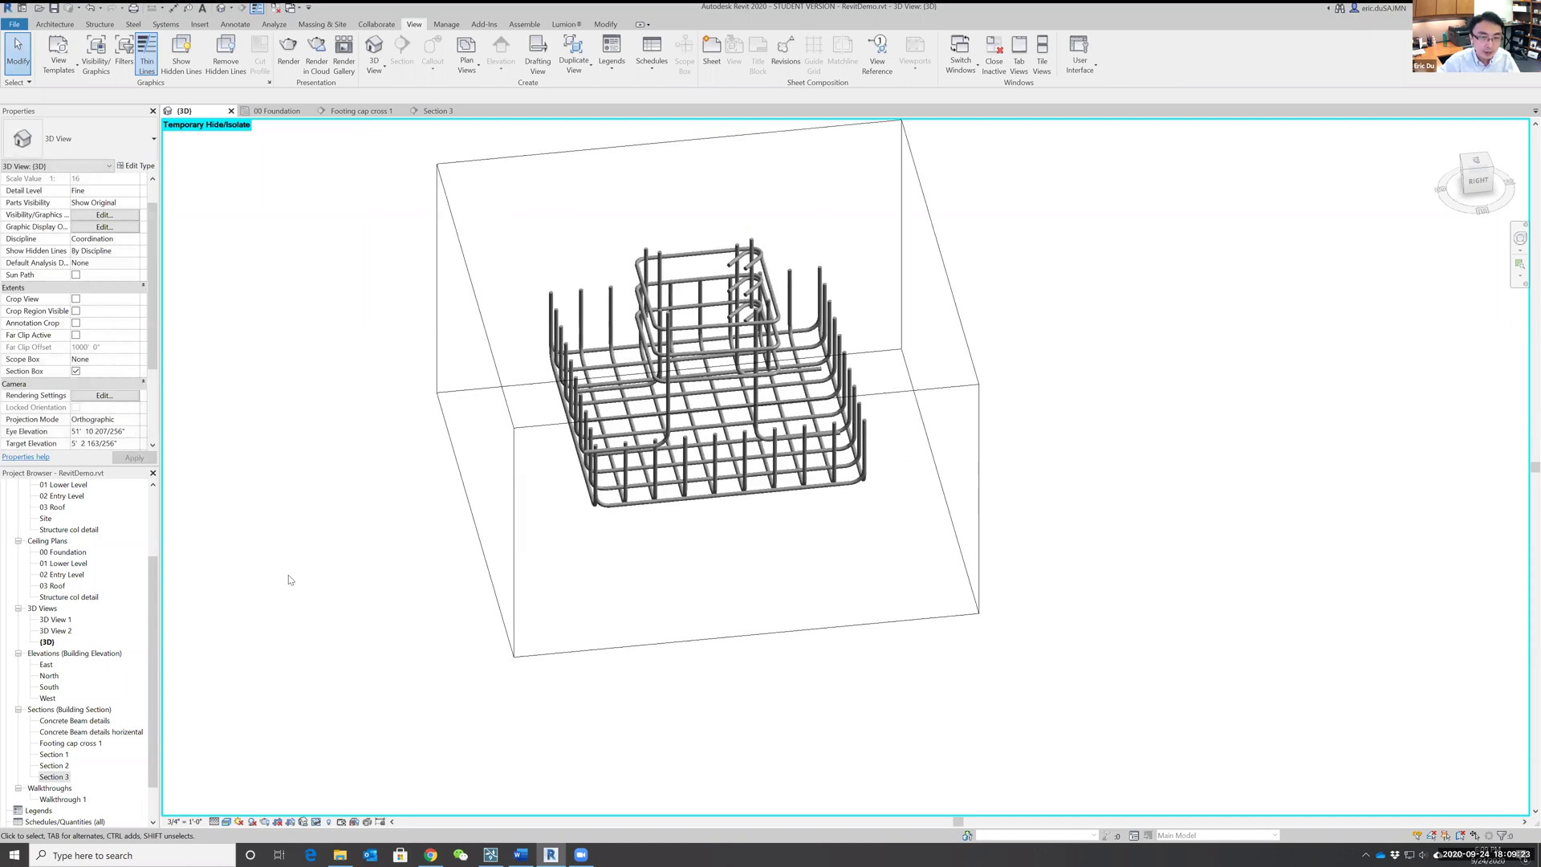
pyautogui.scroll(1, 444, 638)
pyautogui.scroll(-1, 502, 591)
pyautogui.scroll(1, 522, 585)
pyautogui.moveTo(526, 584); pyautogui.dragTo(399, 571, button='middle')
pyautogui.scroll(1, 395, 568)
pyautogui.scroll(-2, 394, 568)
pyautogui.scroll(-3, 393, 567)
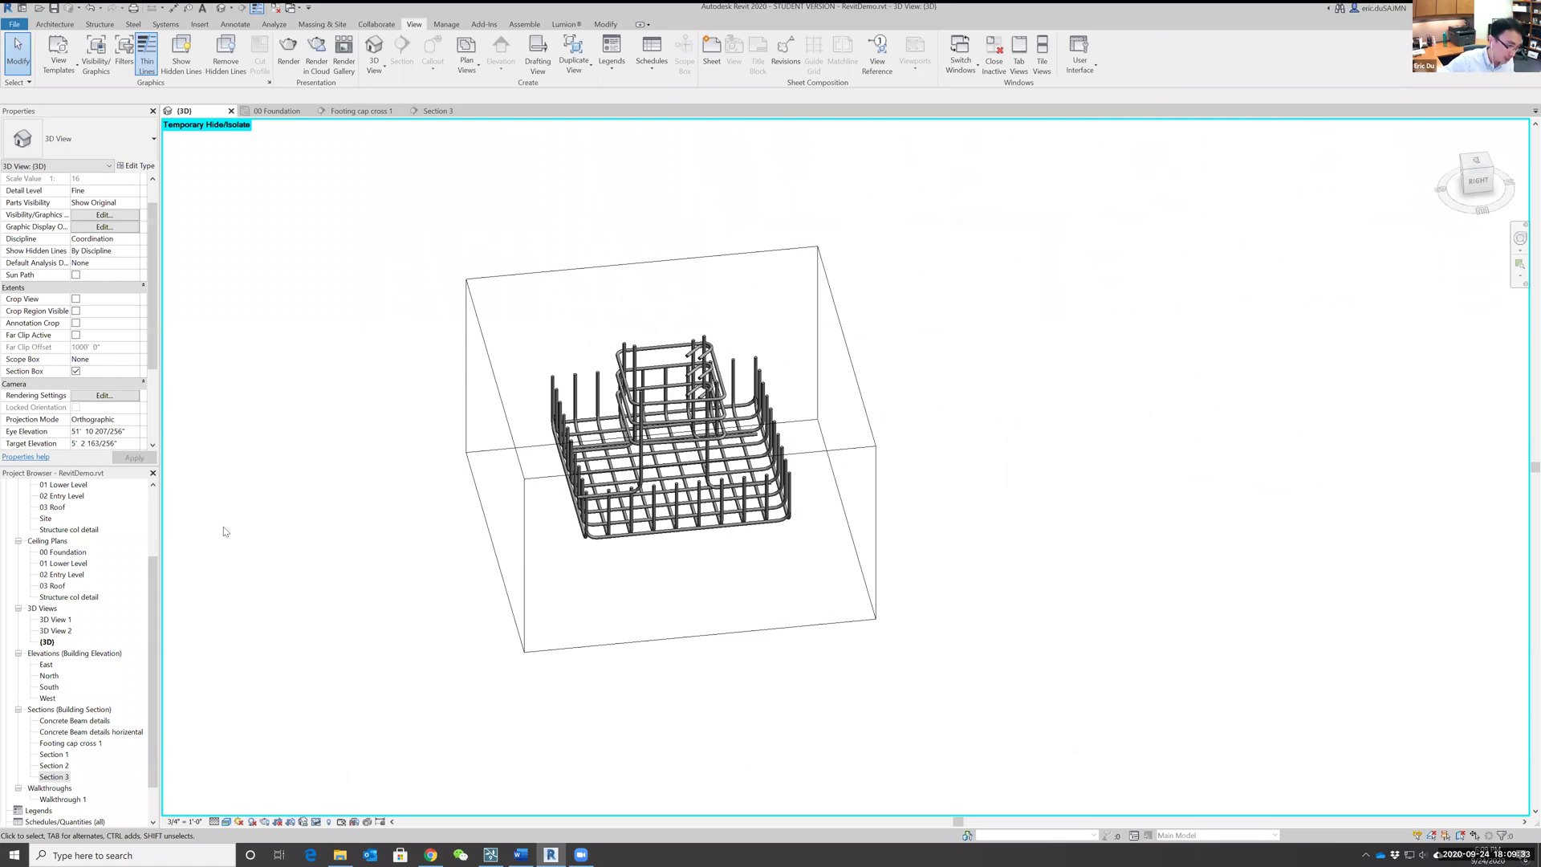
# Step: In the 00 Foundation structural plan, copy the reinforced 18 x 18 column from the outer foundation wall into the open bay beside it
pyautogui.moveTo(151, 616); pyautogui.dragTo(146, 511)
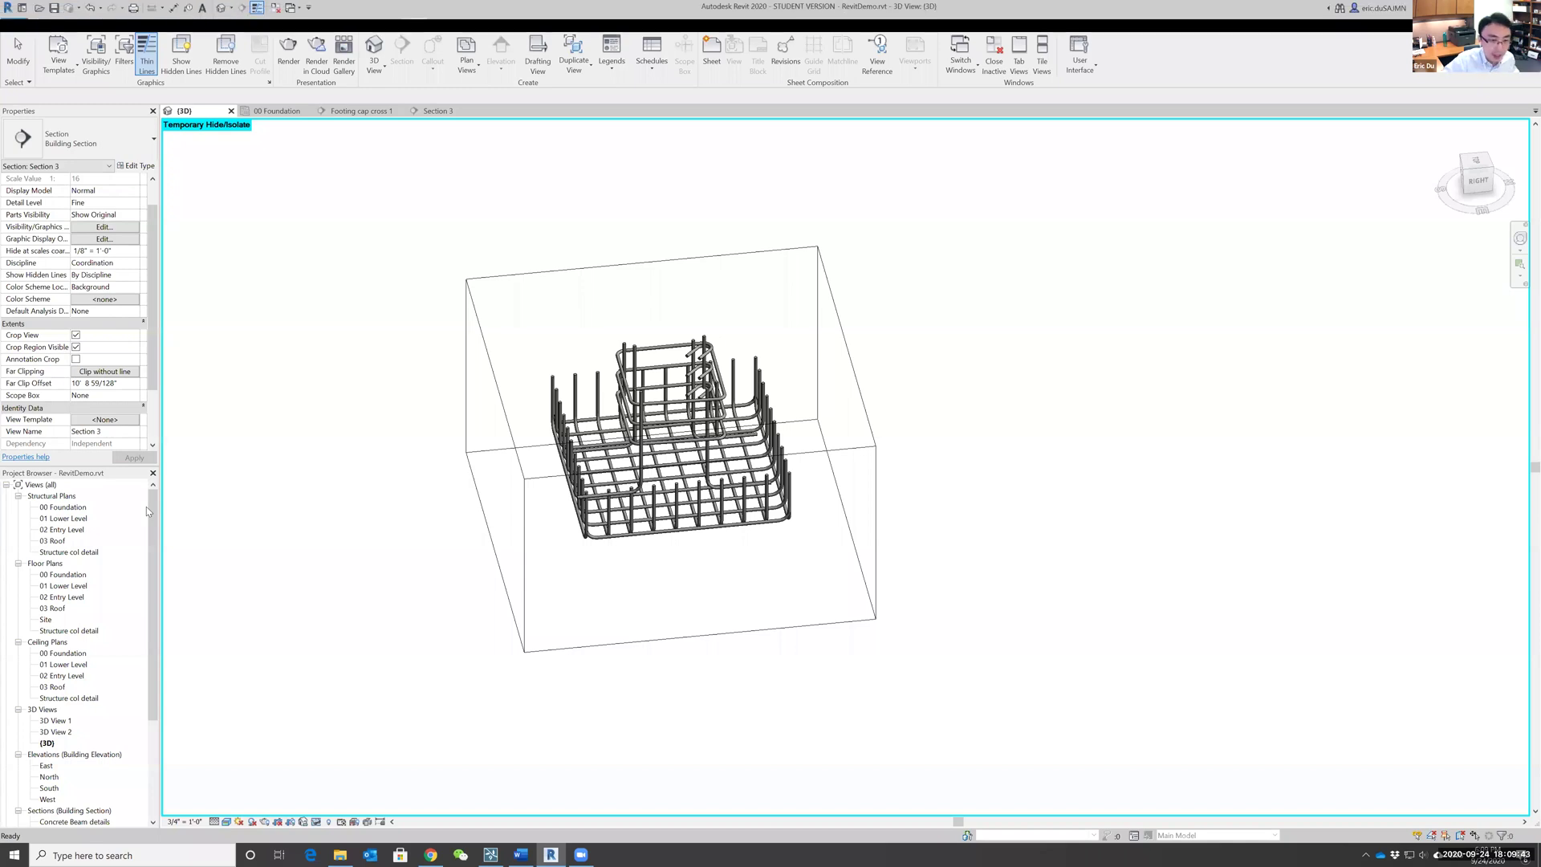
pyautogui.doubleClick(61, 509)
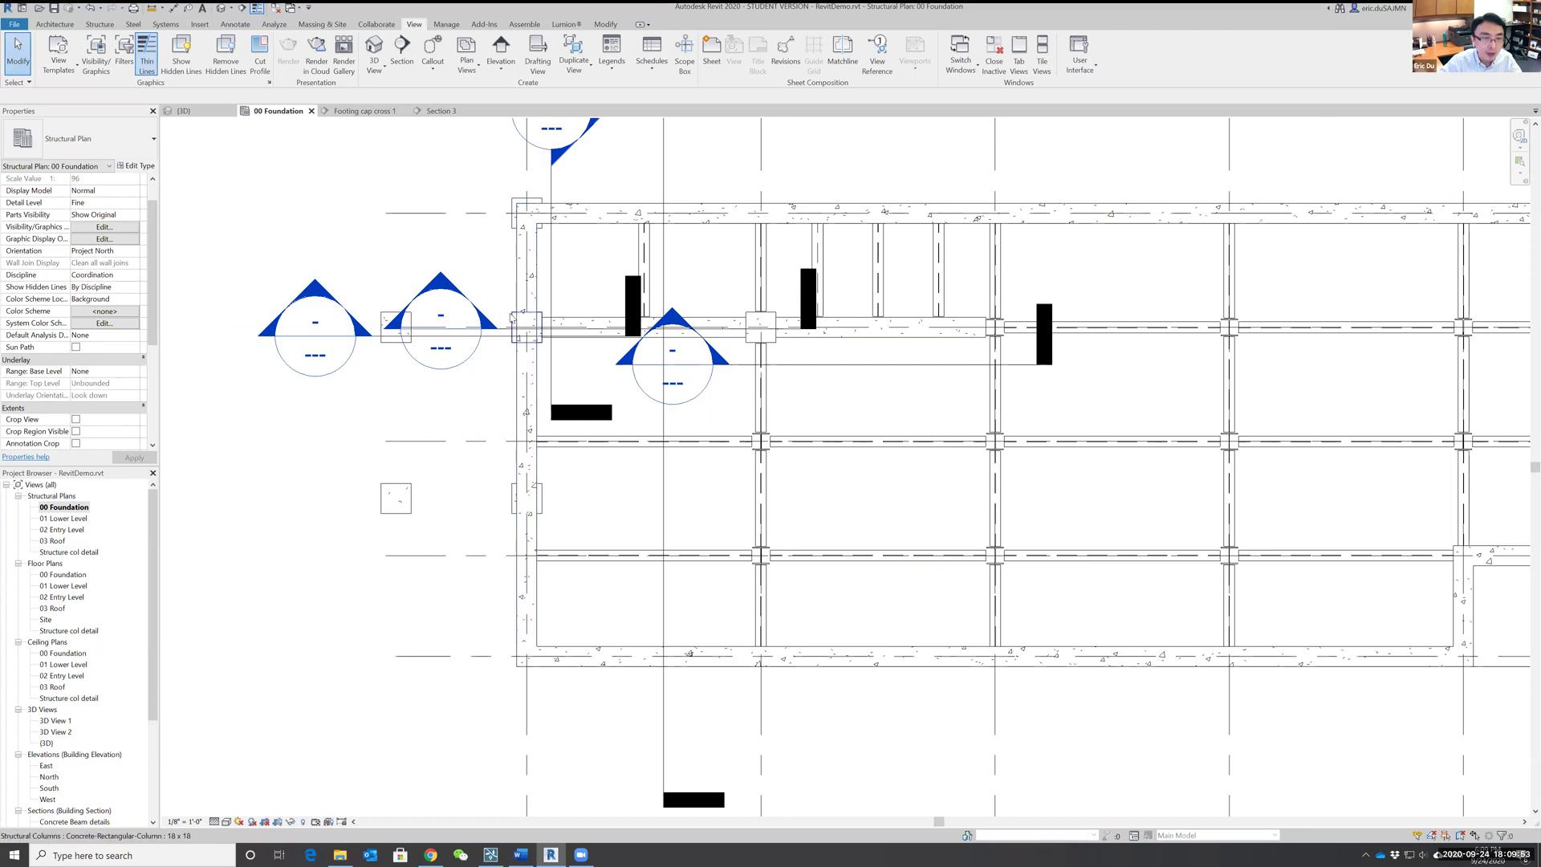
pyautogui.click(514, 318)
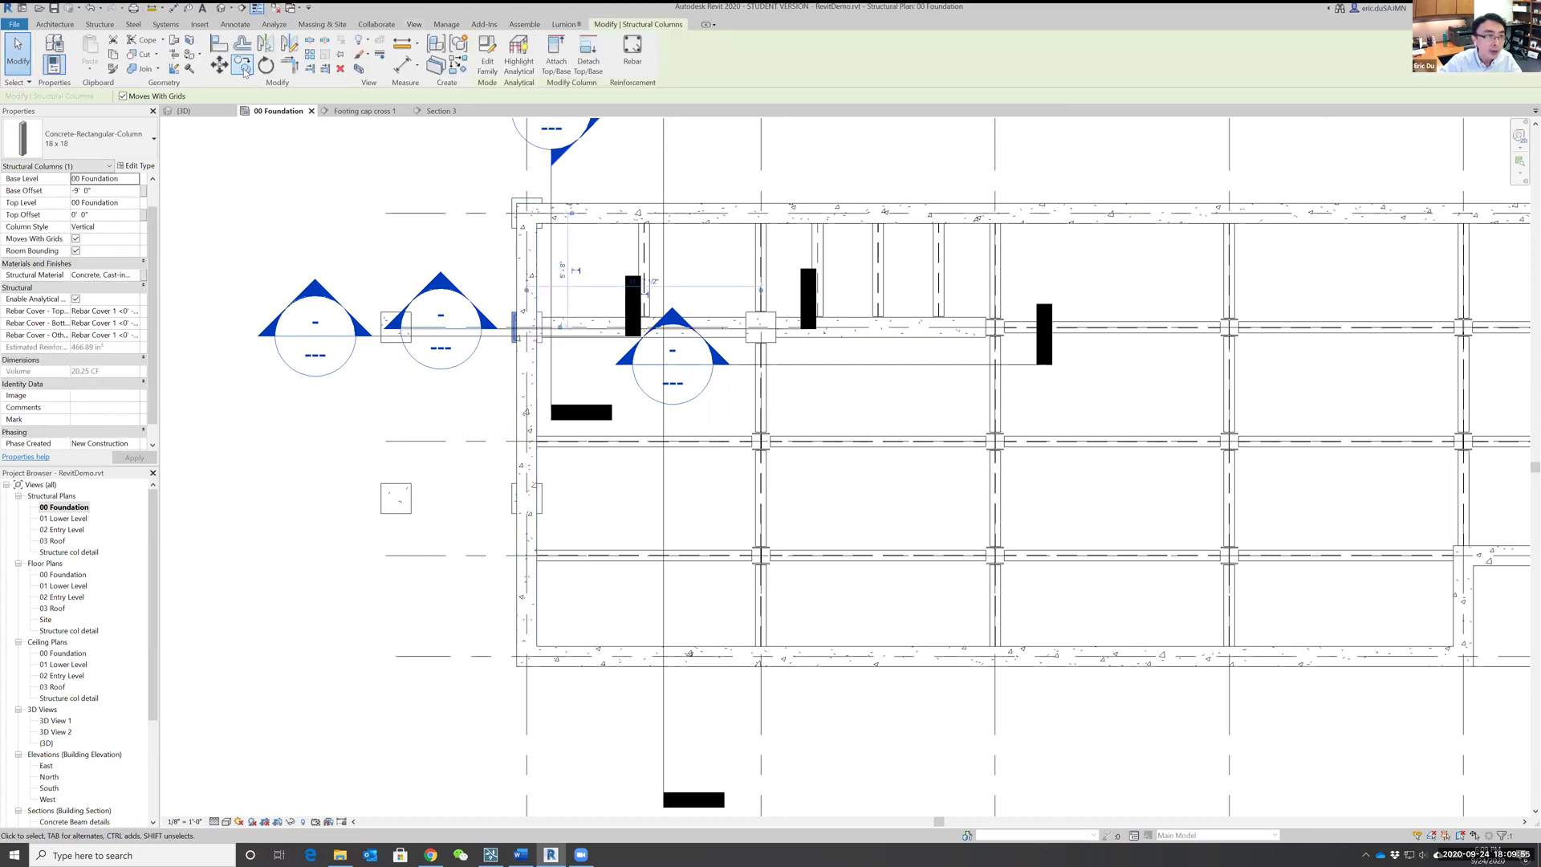
pyautogui.click(243, 64)
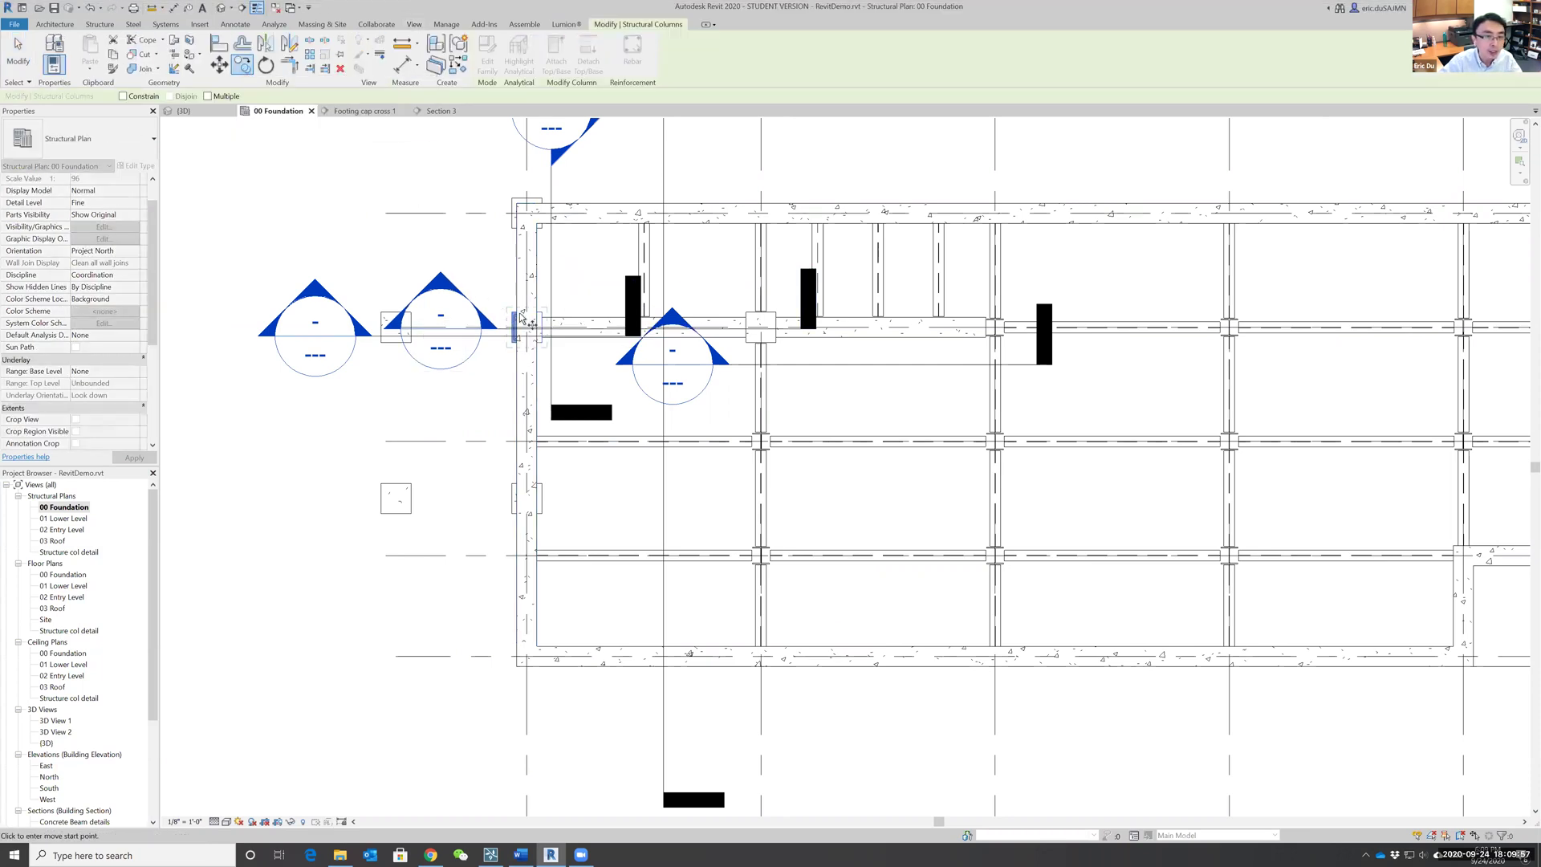
pyautogui.scroll(4, 509, 314)
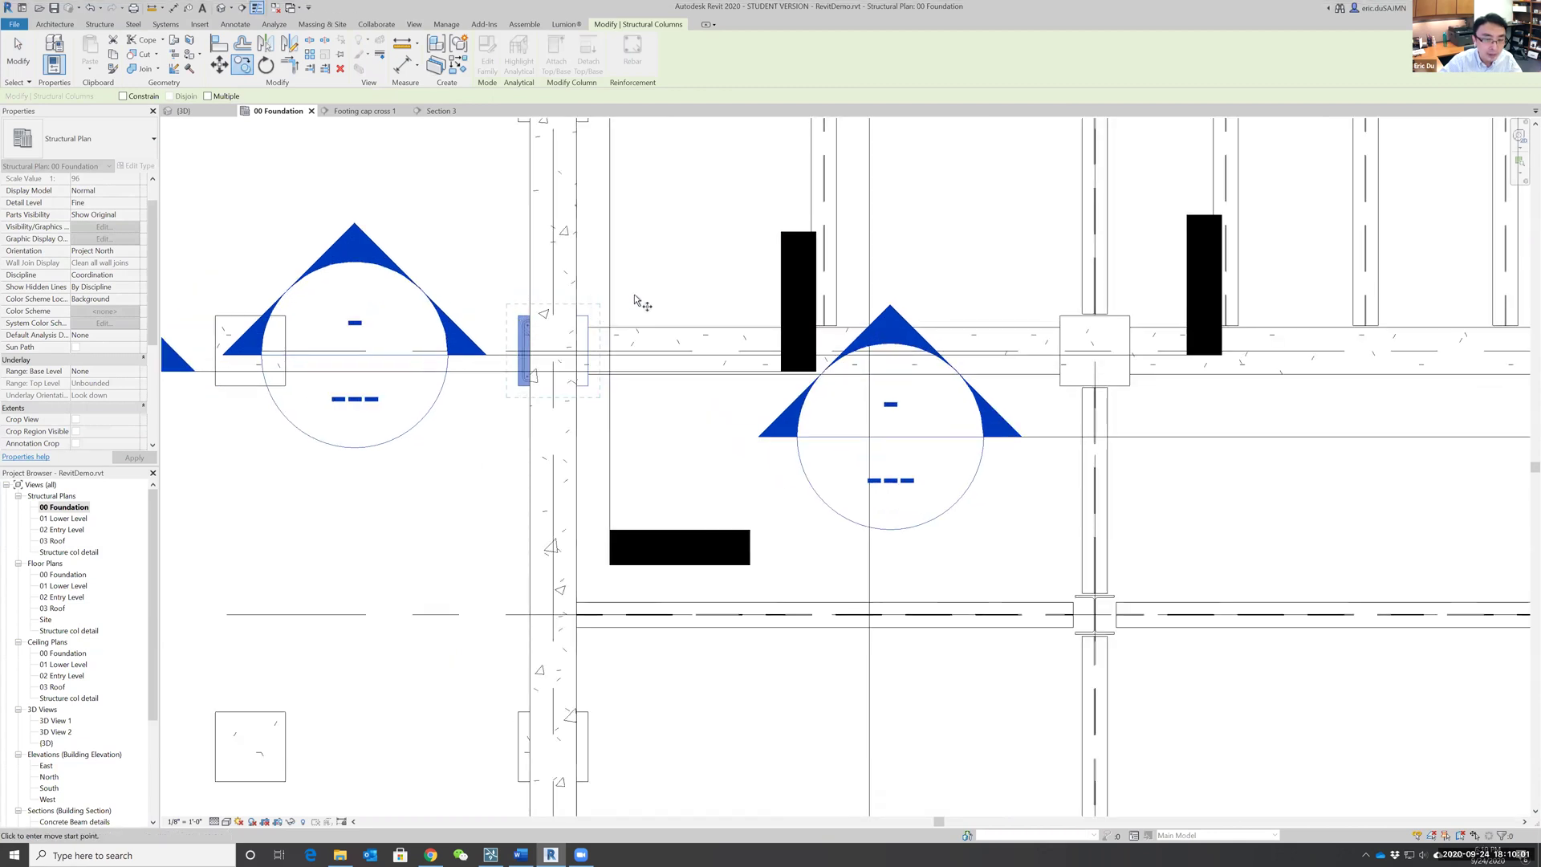
pyautogui.click(588, 315)
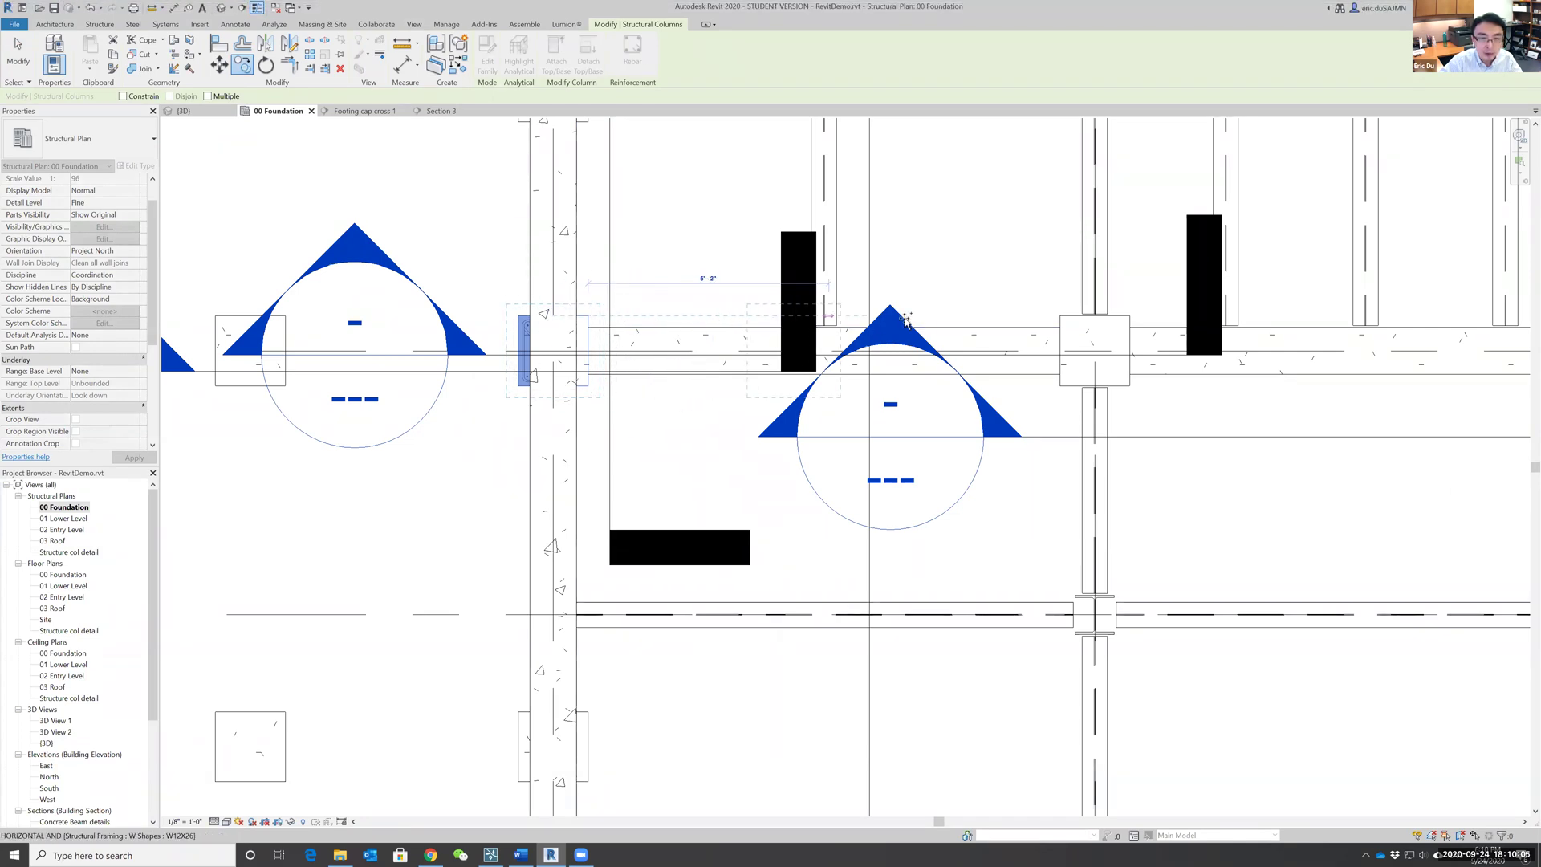
pyautogui.click(995, 187)
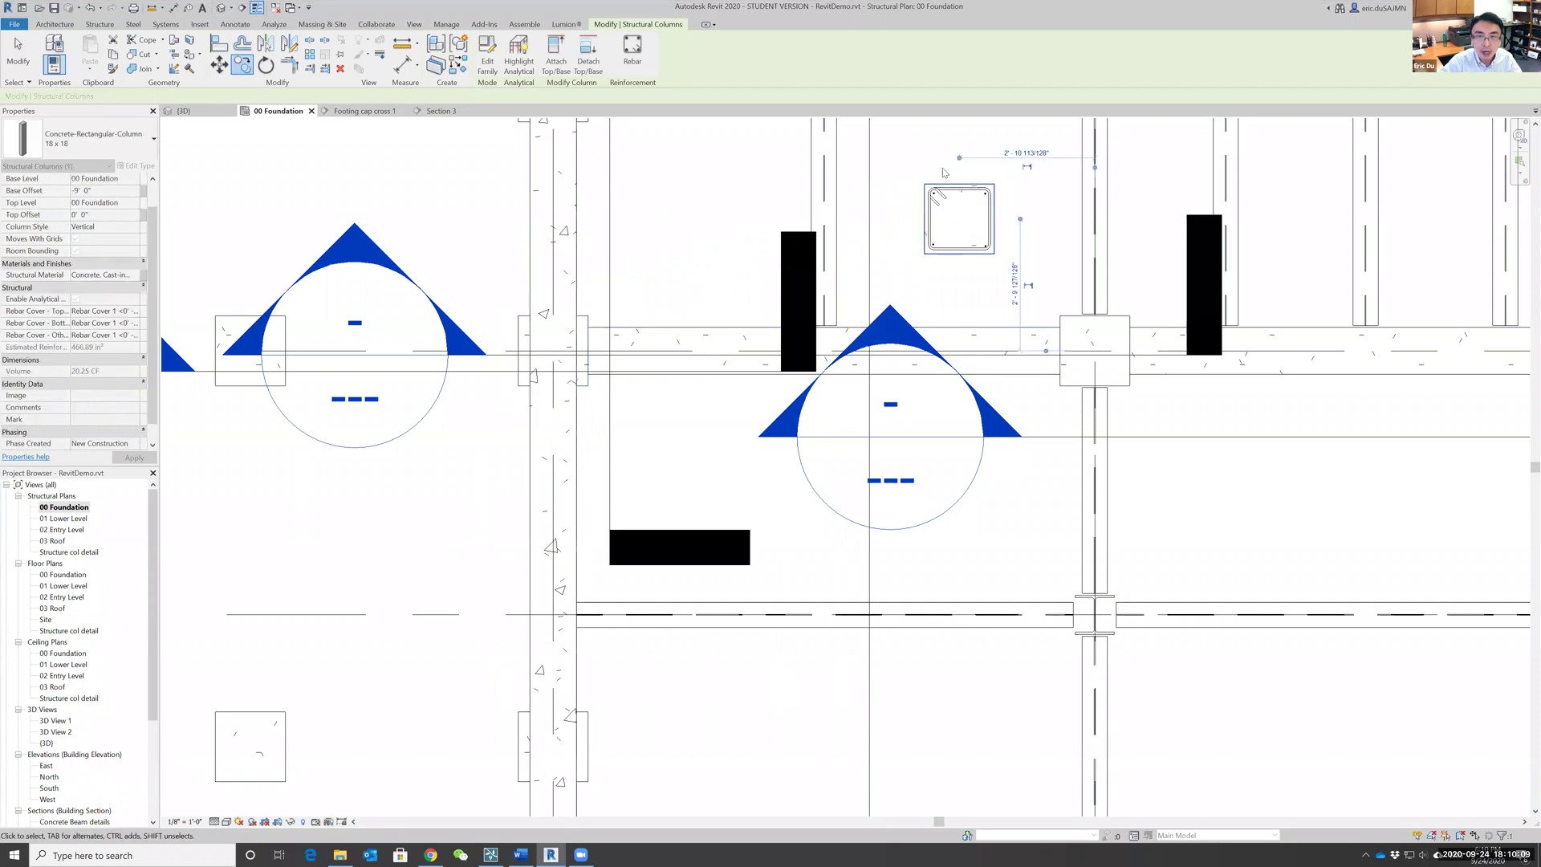
pyautogui.scroll(-5, 637, 418)
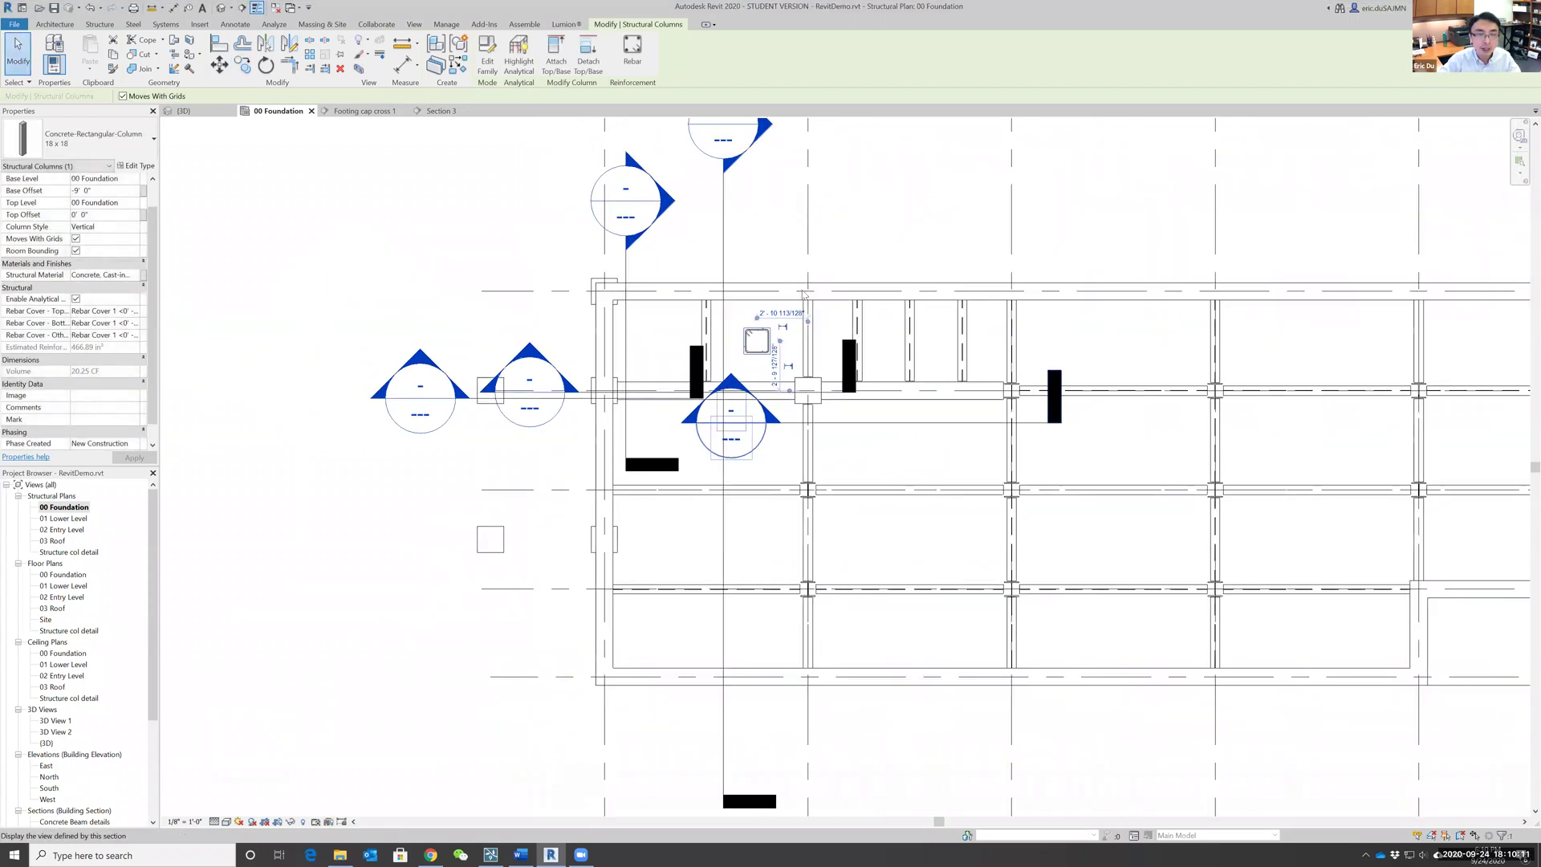
pyautogui.press('Escape')
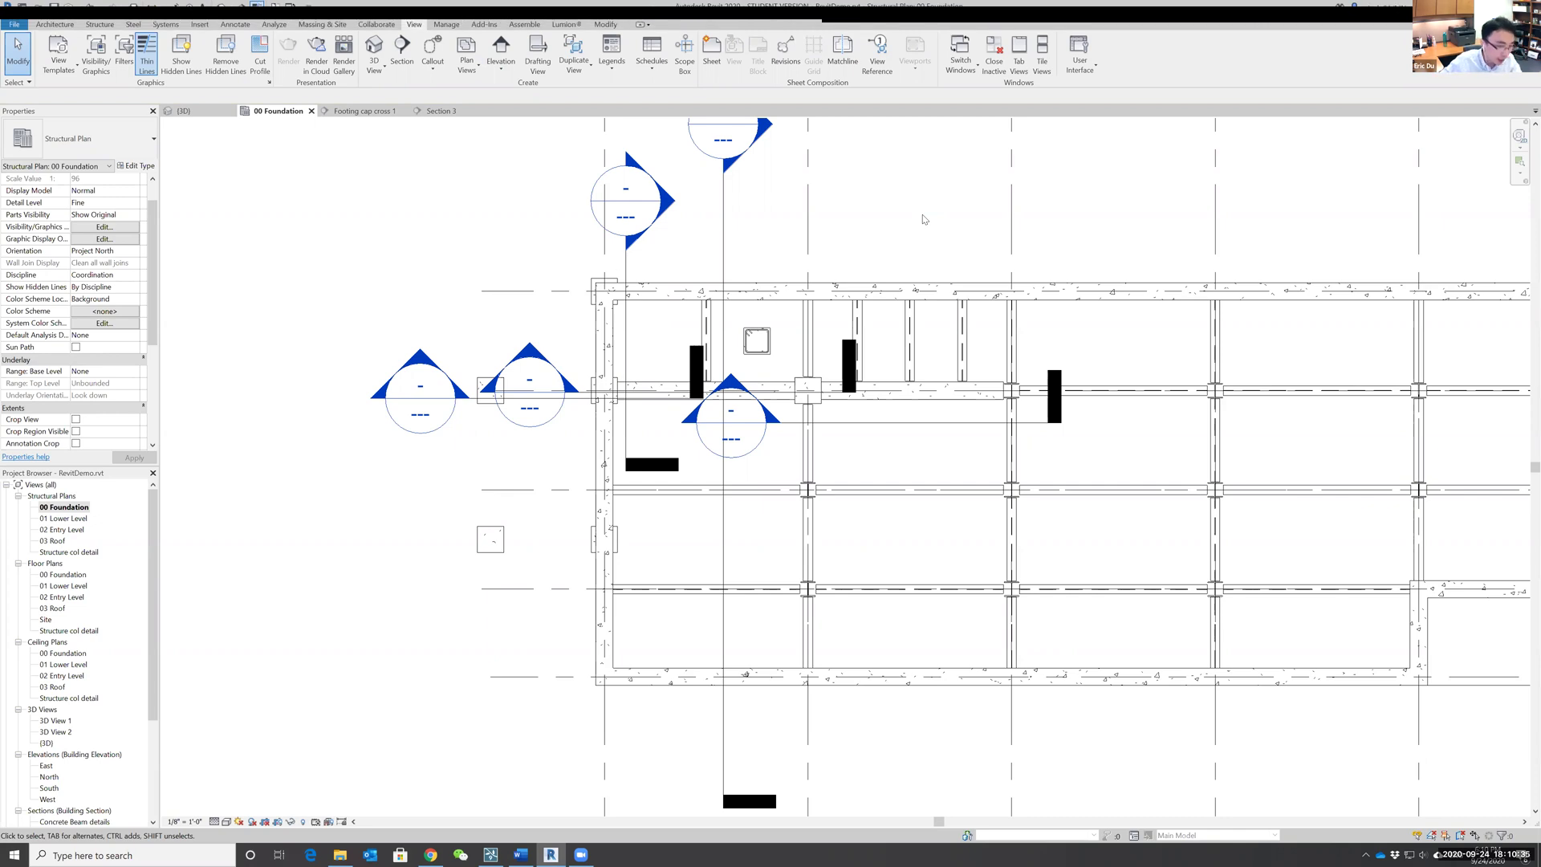
# Step: Review the Revit Structure PDF guide on copying the foundation, area reinforcement, hook and bar types and rebar annotation, and return to Revit
pyautogui.click(431, 854)
pyautogui.scroll(-14, 766, 503)
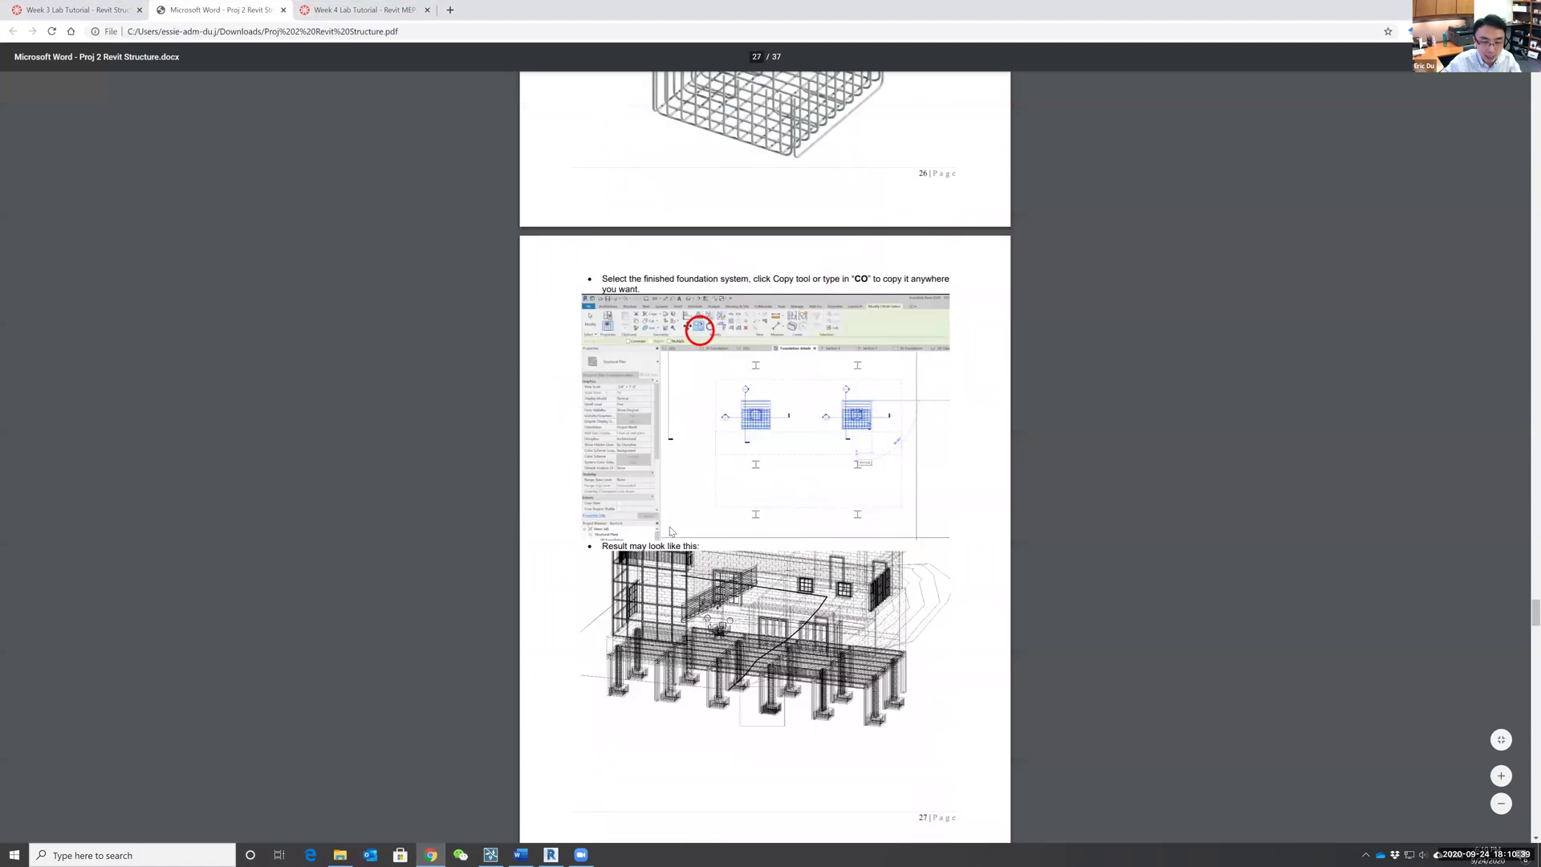
pyautogui.scroll(-3, 767, 503)
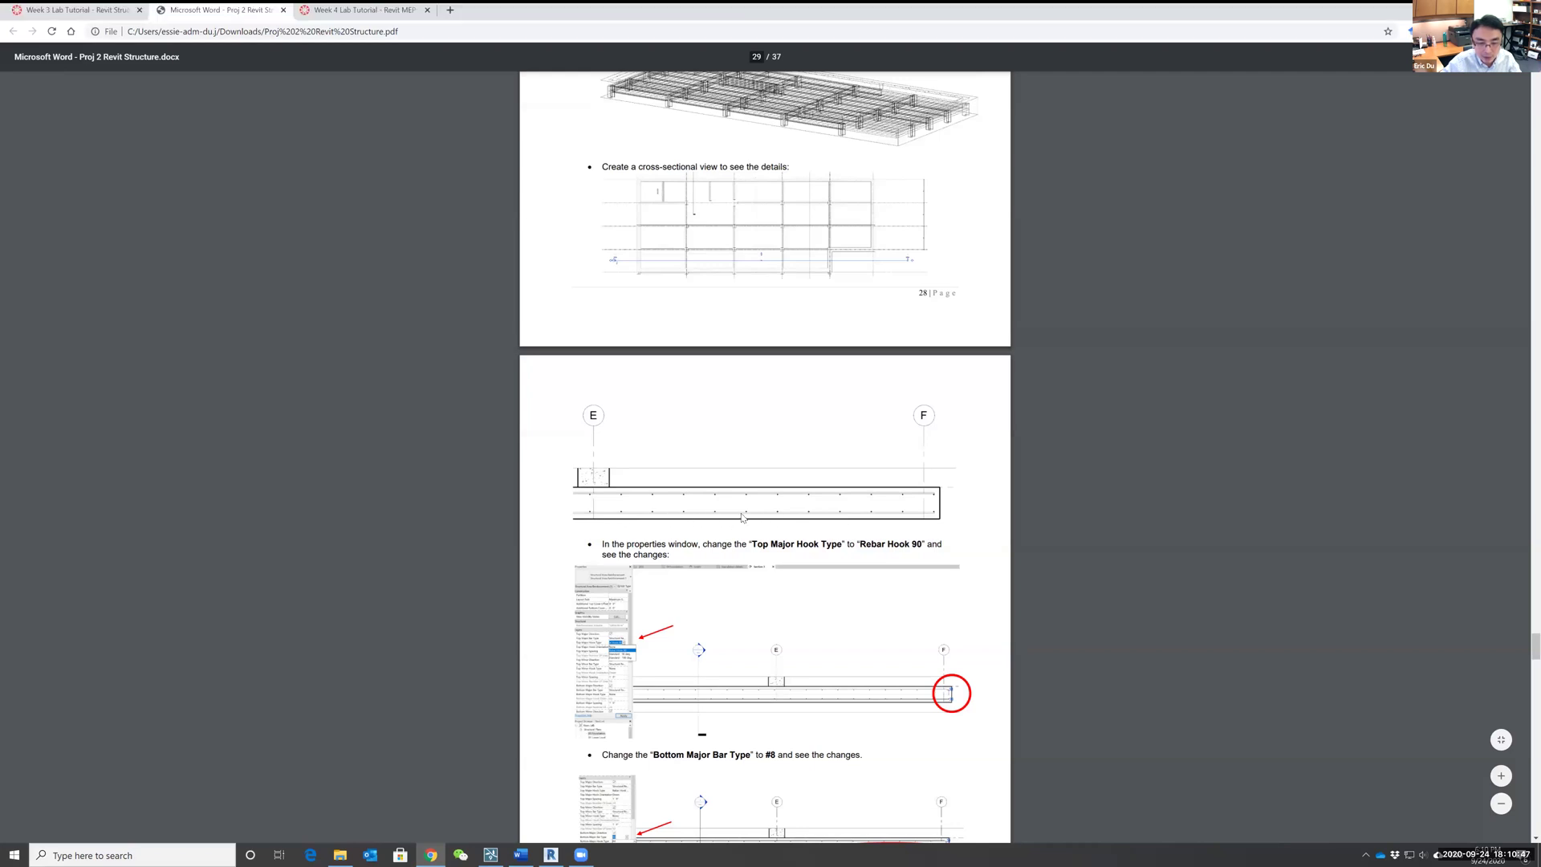
pyautogui.scroll(-2, 742, 517)
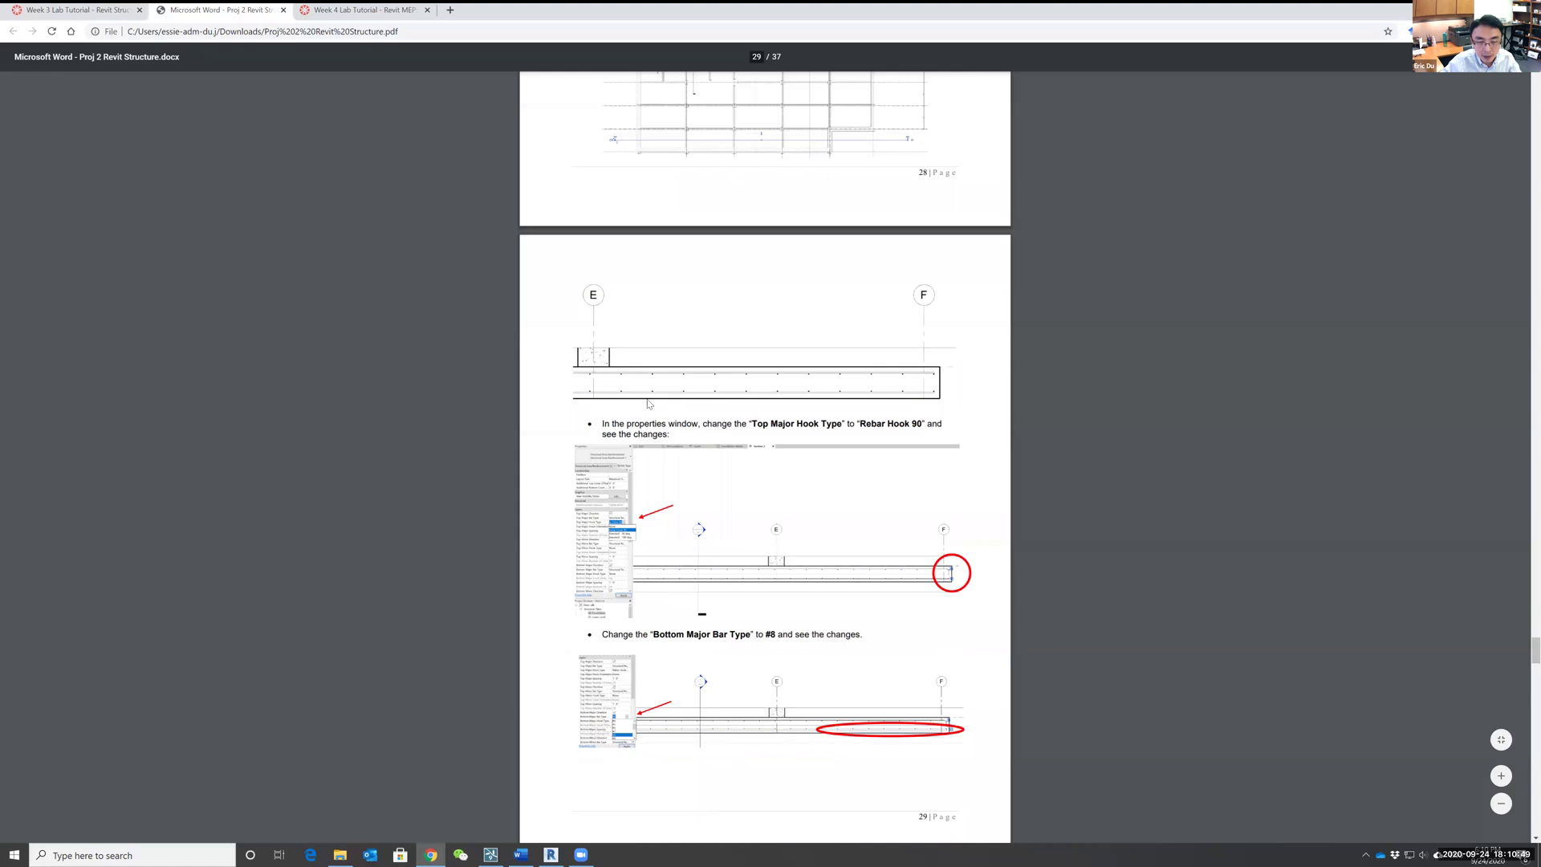
pyautogui.scroll(-5, 783, 562)
pyautogui.scroll(-6, 780, 588)
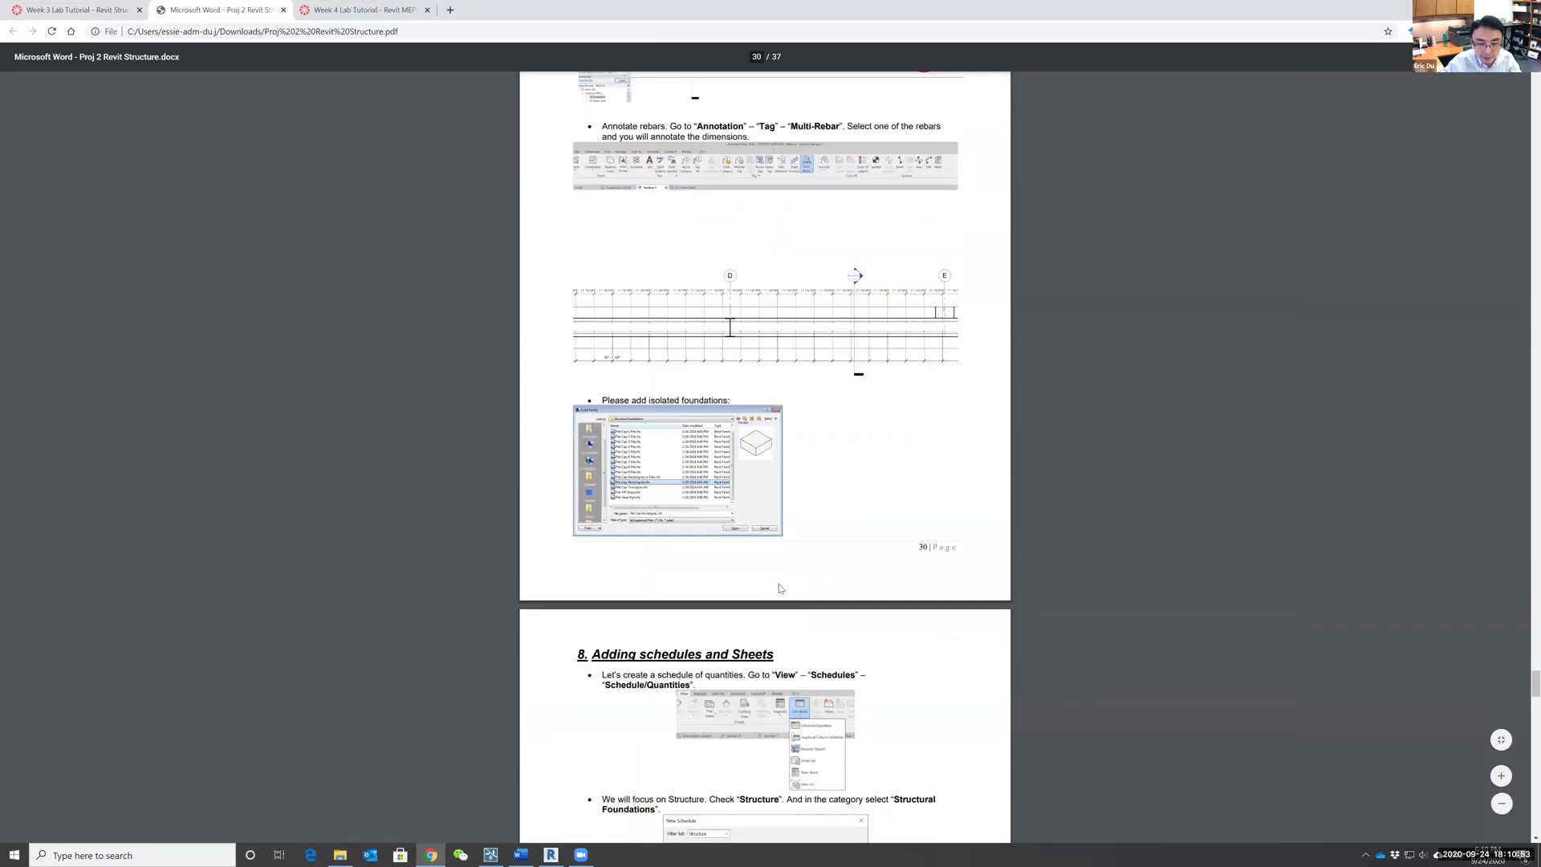
pyautogui.scroll(14, 779, 588)
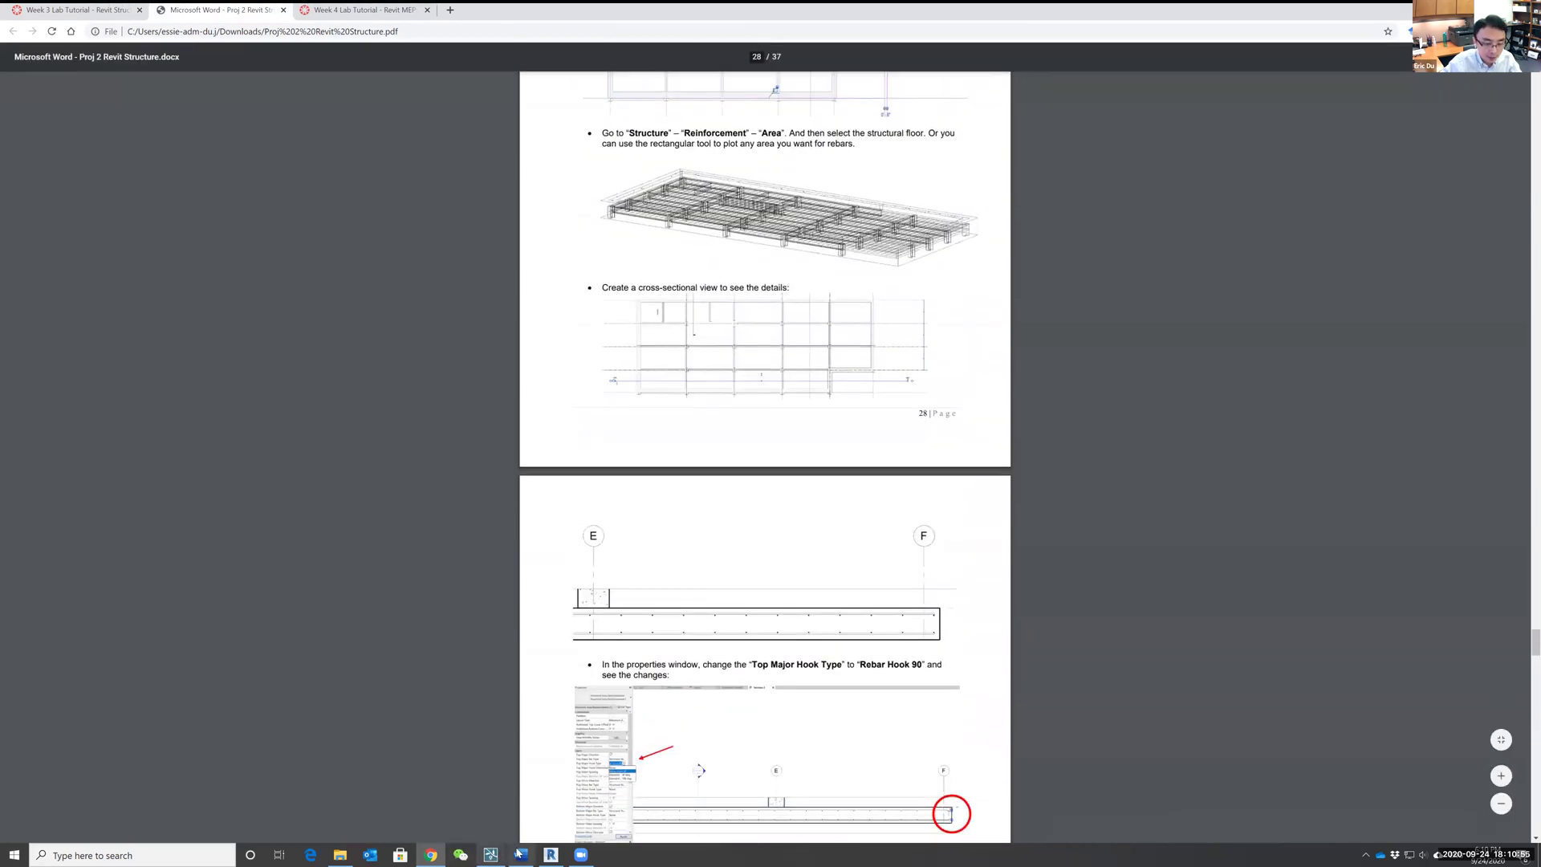
pyautogui.click(551, 855)
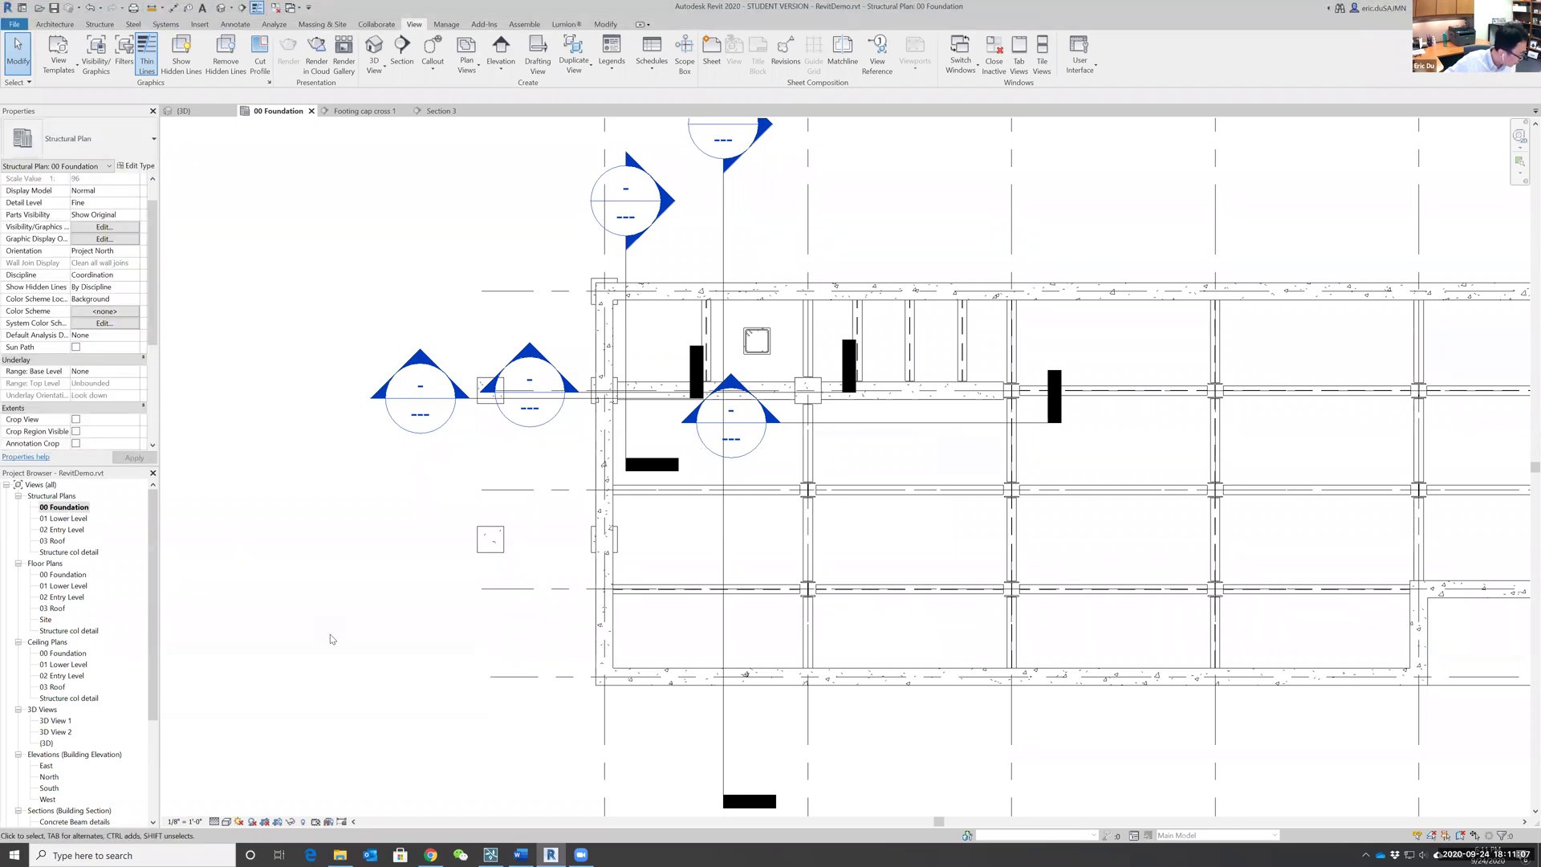
# Step: Try to create a rectangular Generic - 12" structural floor, about 58' long, from the foundation's A-1 corner to grid intersection F-5
pyautogui.moveTo(331, 639); pyautogui.dragTo(271, 554, button='middle')
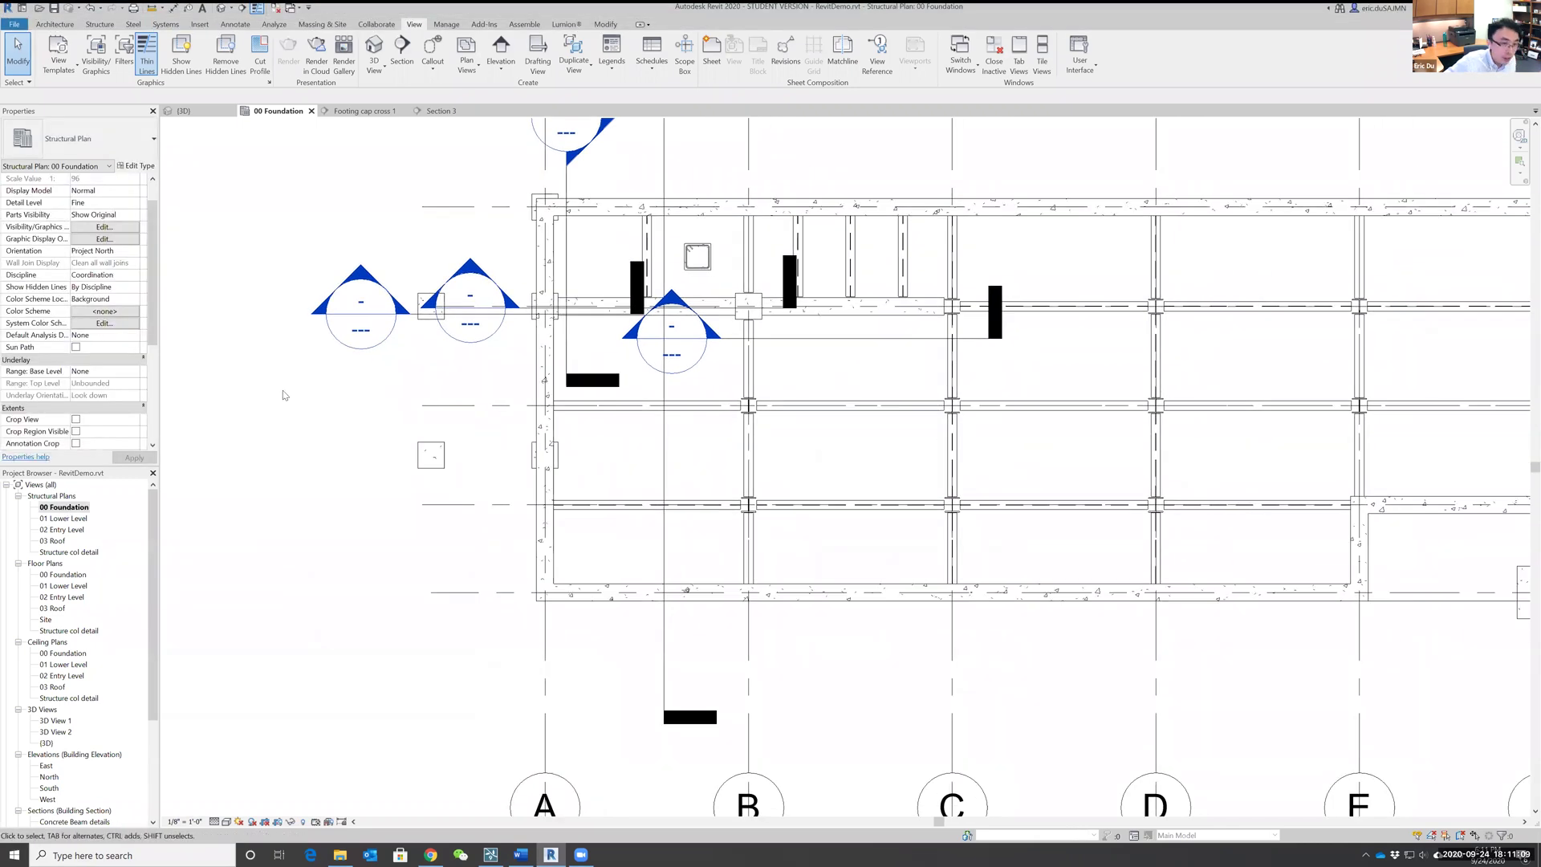
pyautogui.click(98, 26)
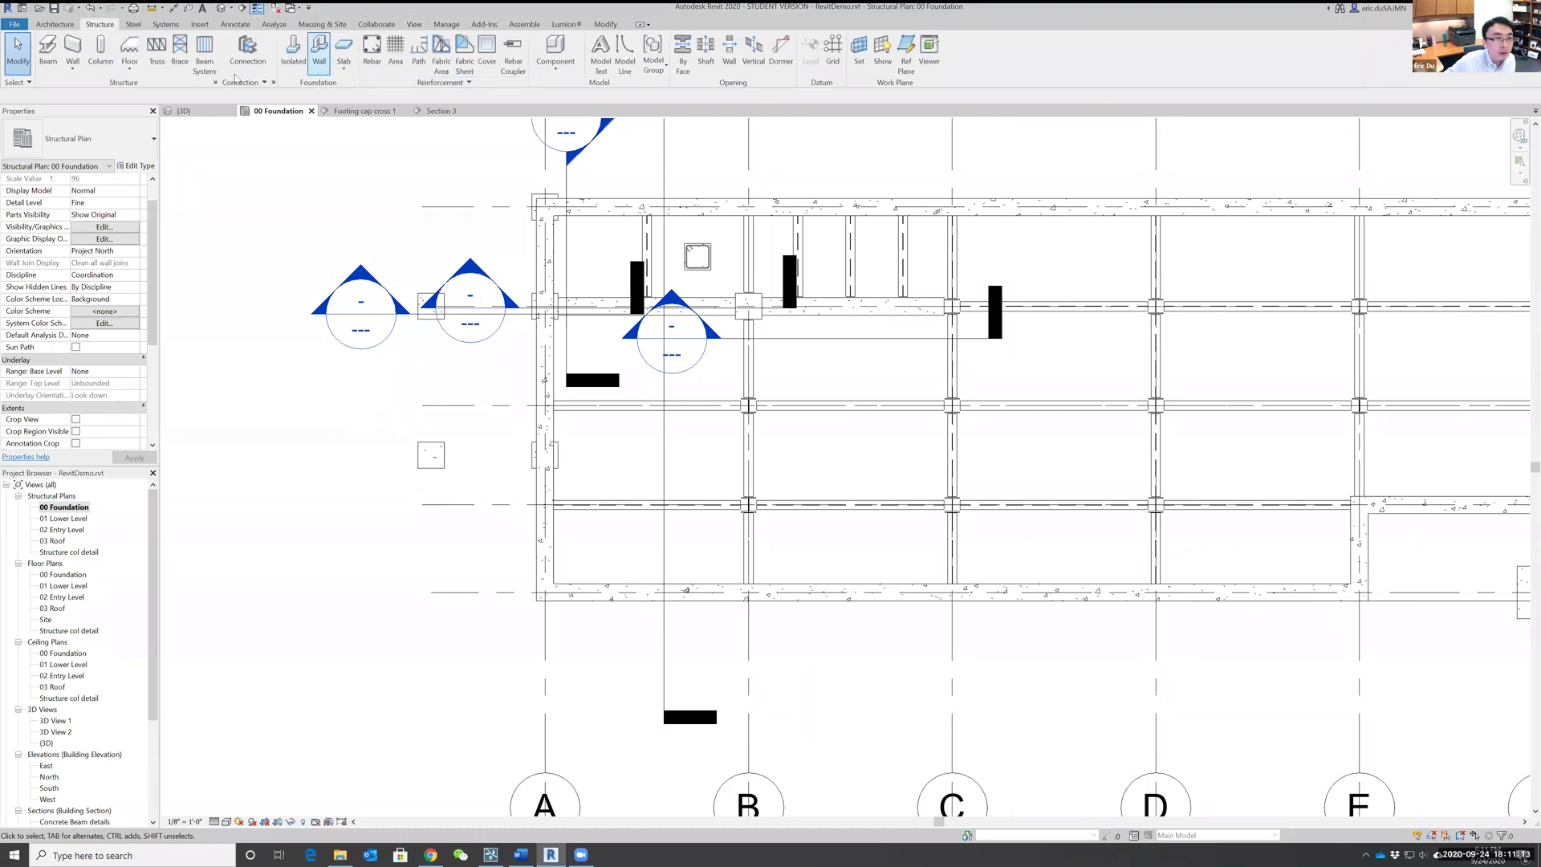
pyautogui.click(132, 70)
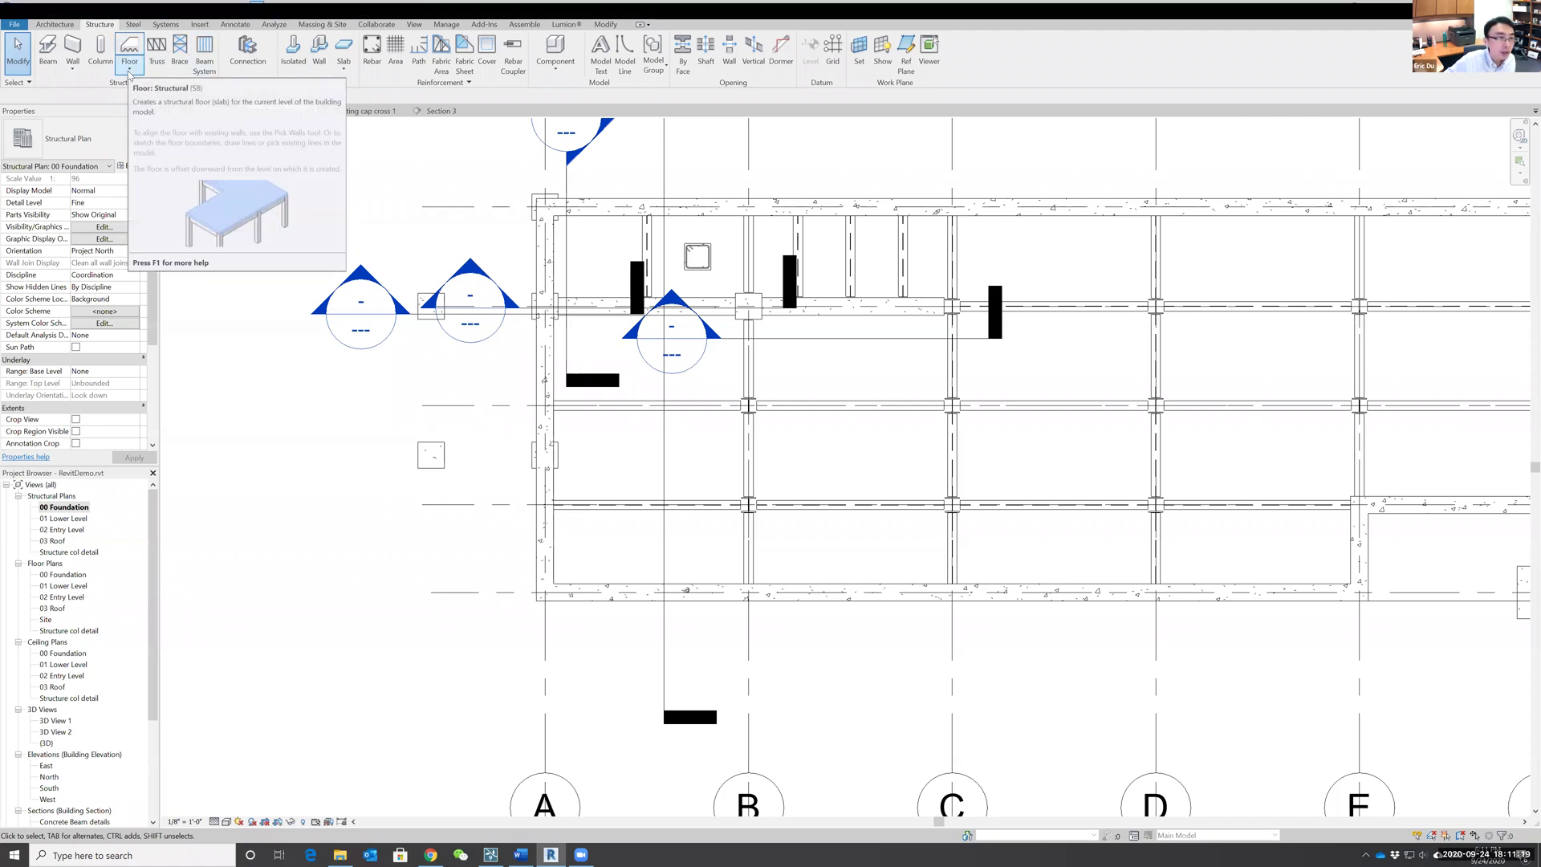
pyautogui.click(129, 72)
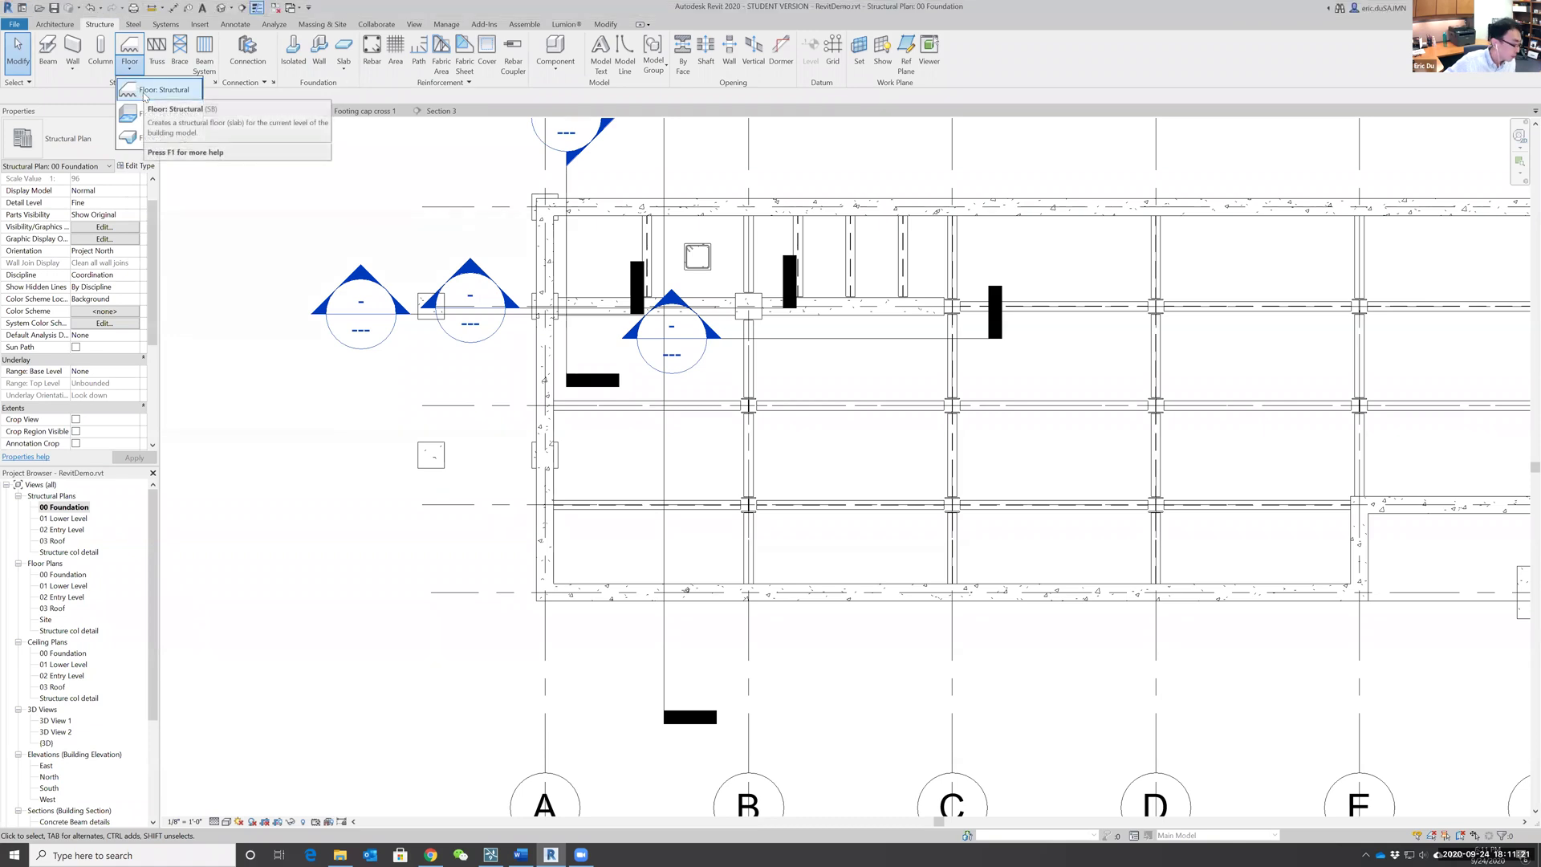
pyautogui.click(144, 91)
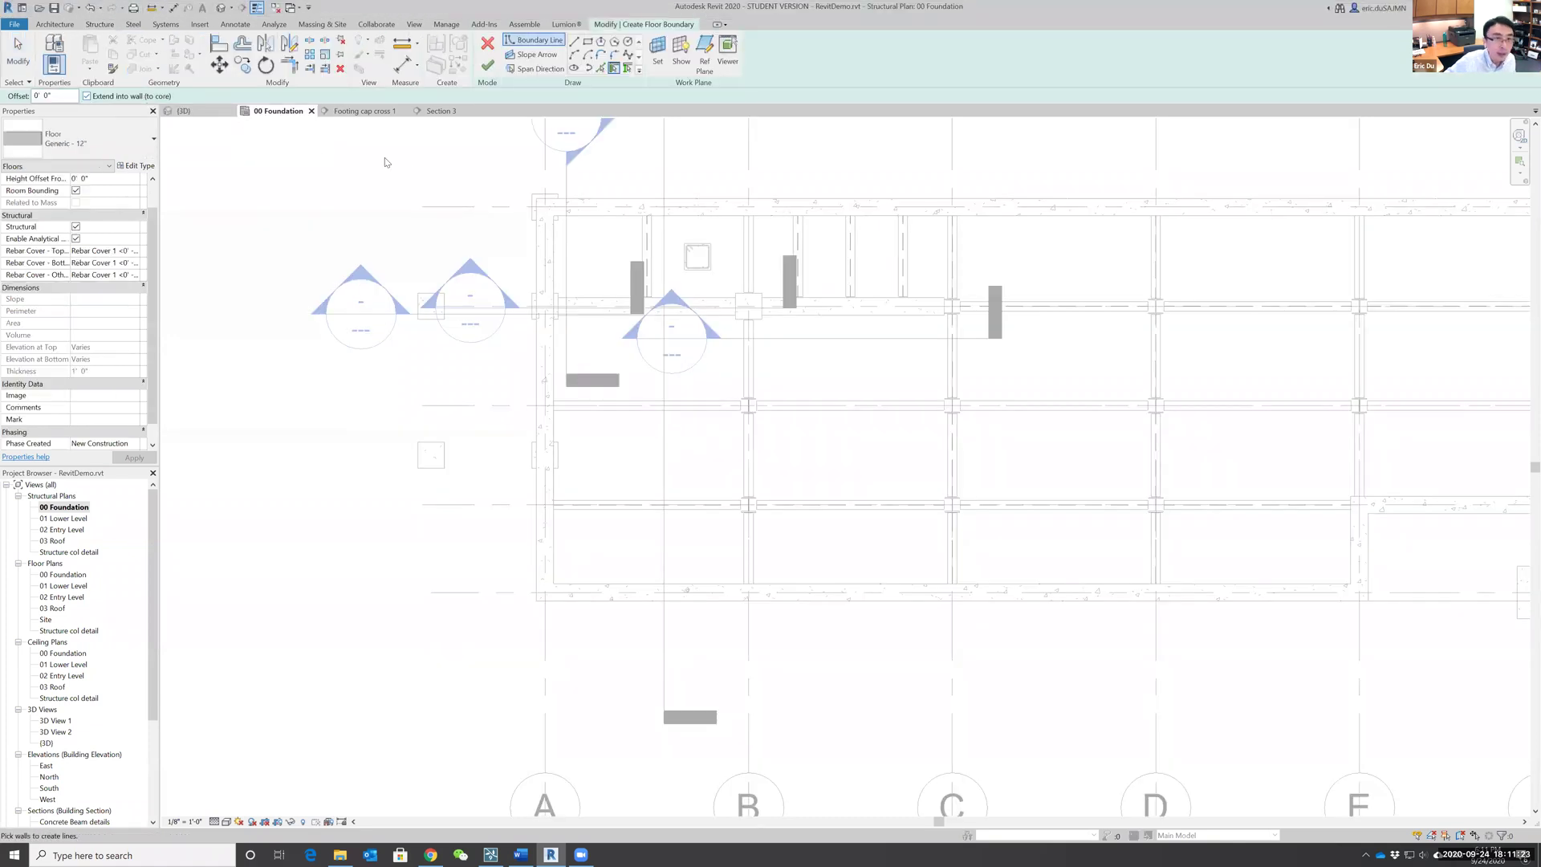
pyautogui.click(587, 42)
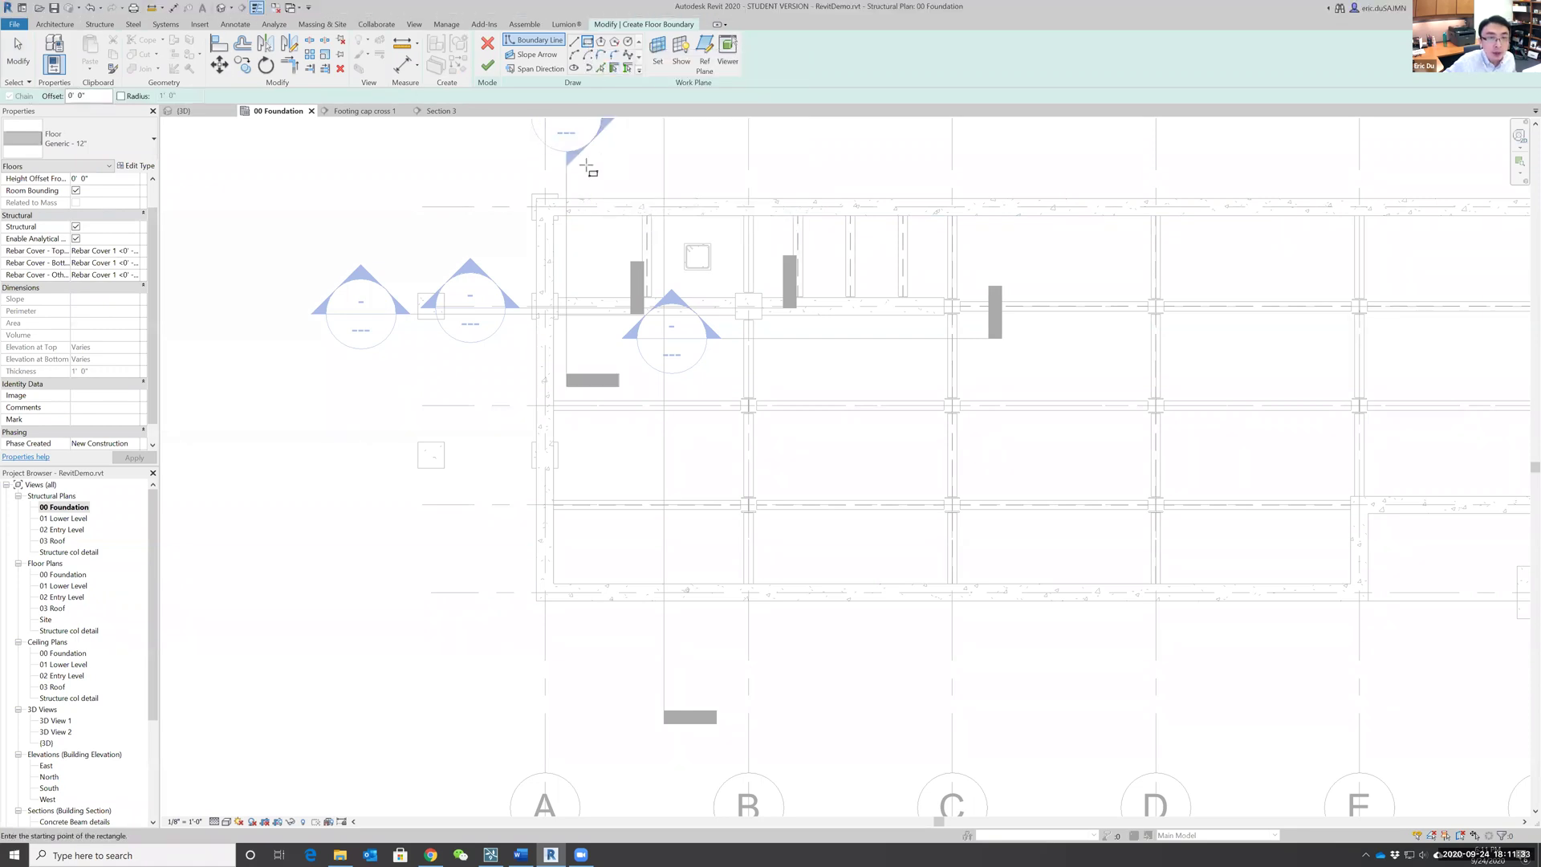
pyautogui.scroll(-2, 537, 201)
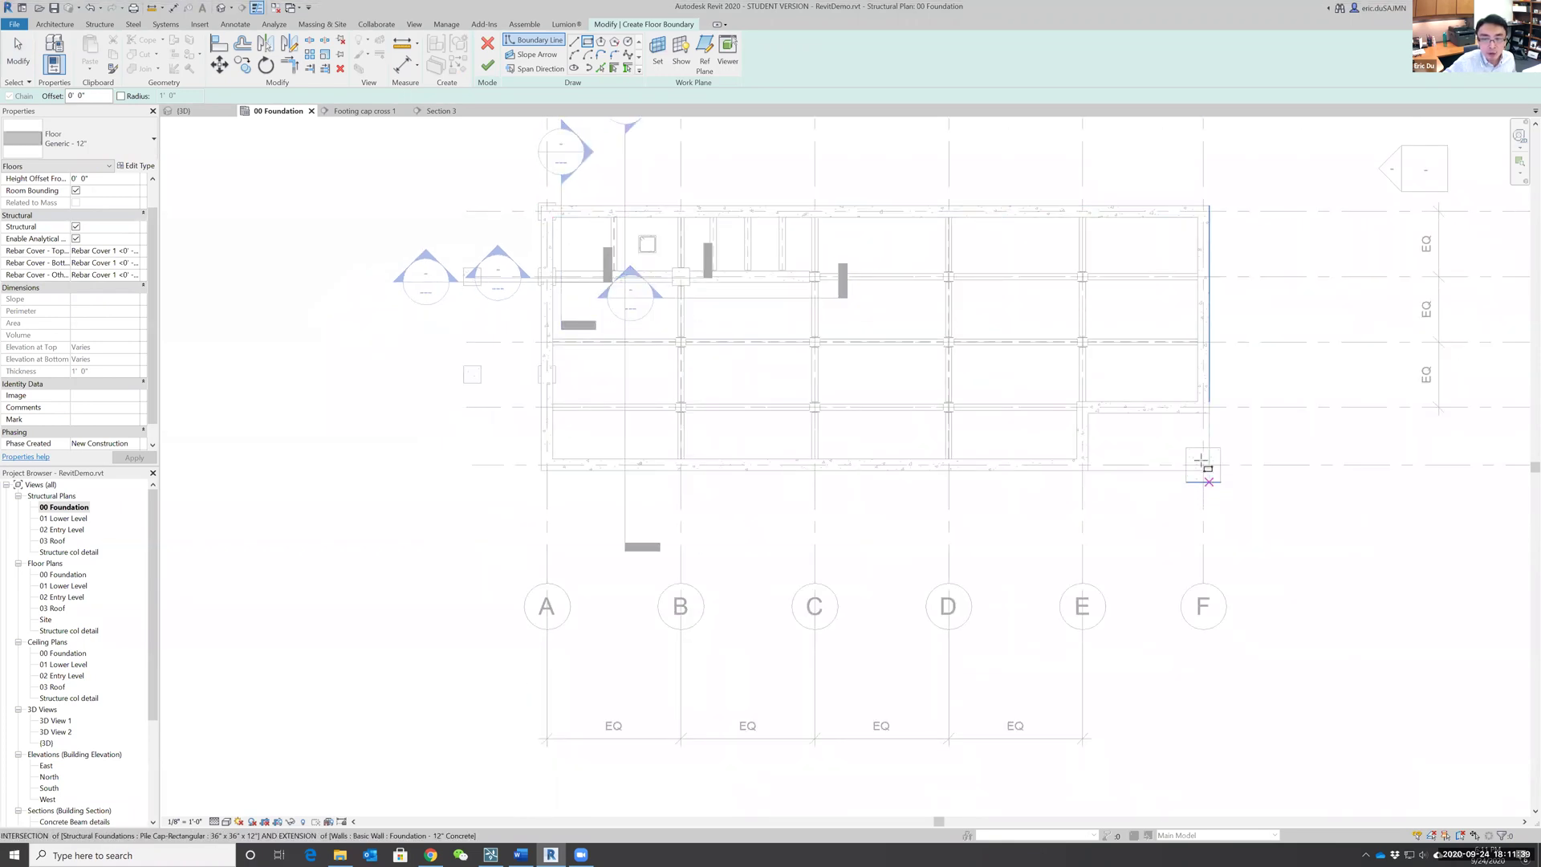
pyautogui.click(541, 207)
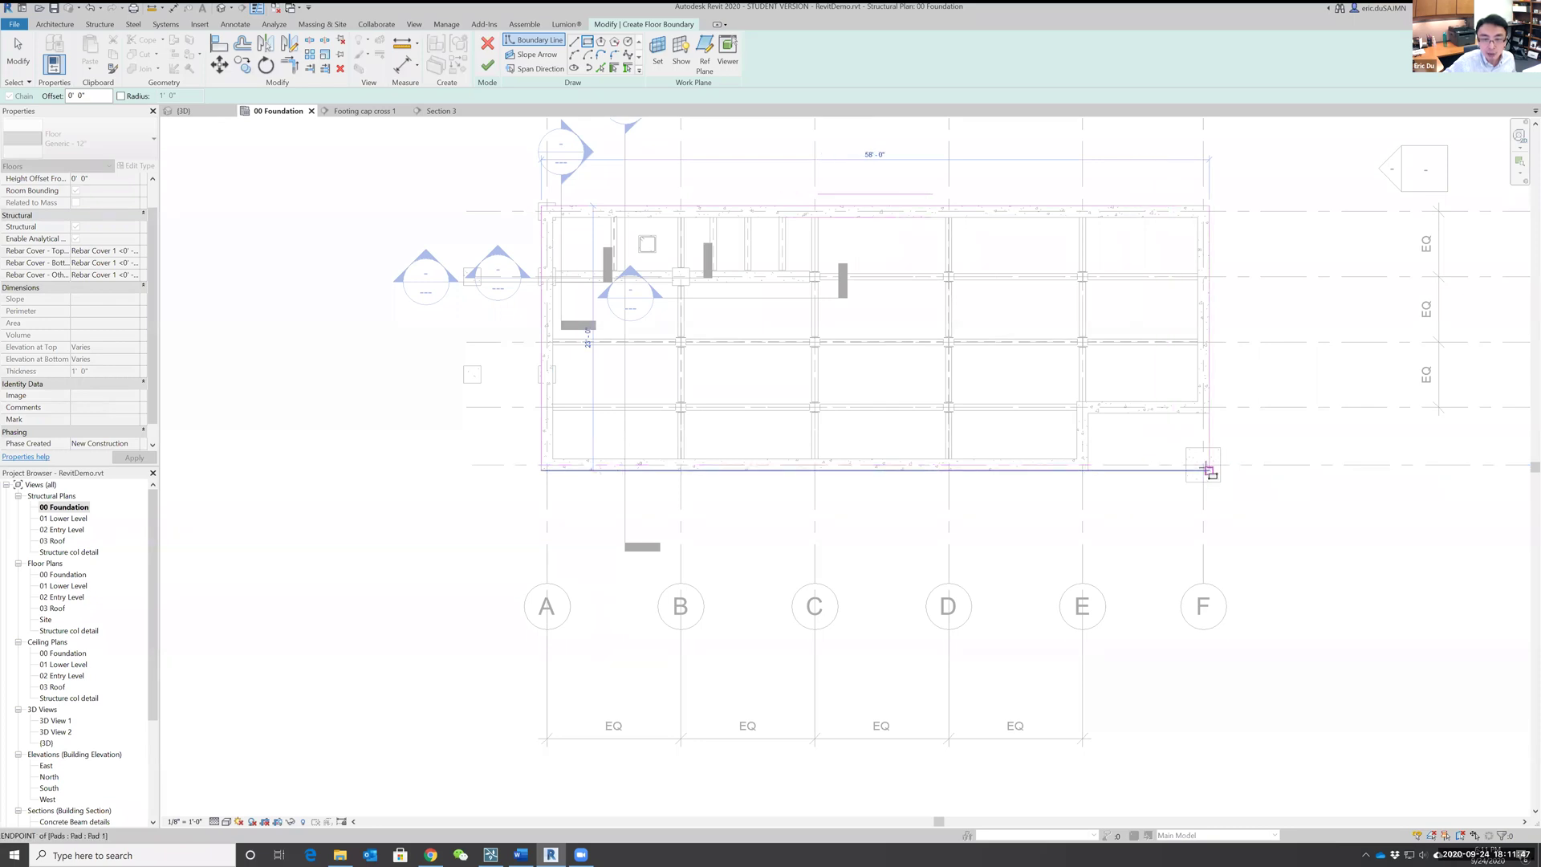
pyautogui.click(1207, 472)
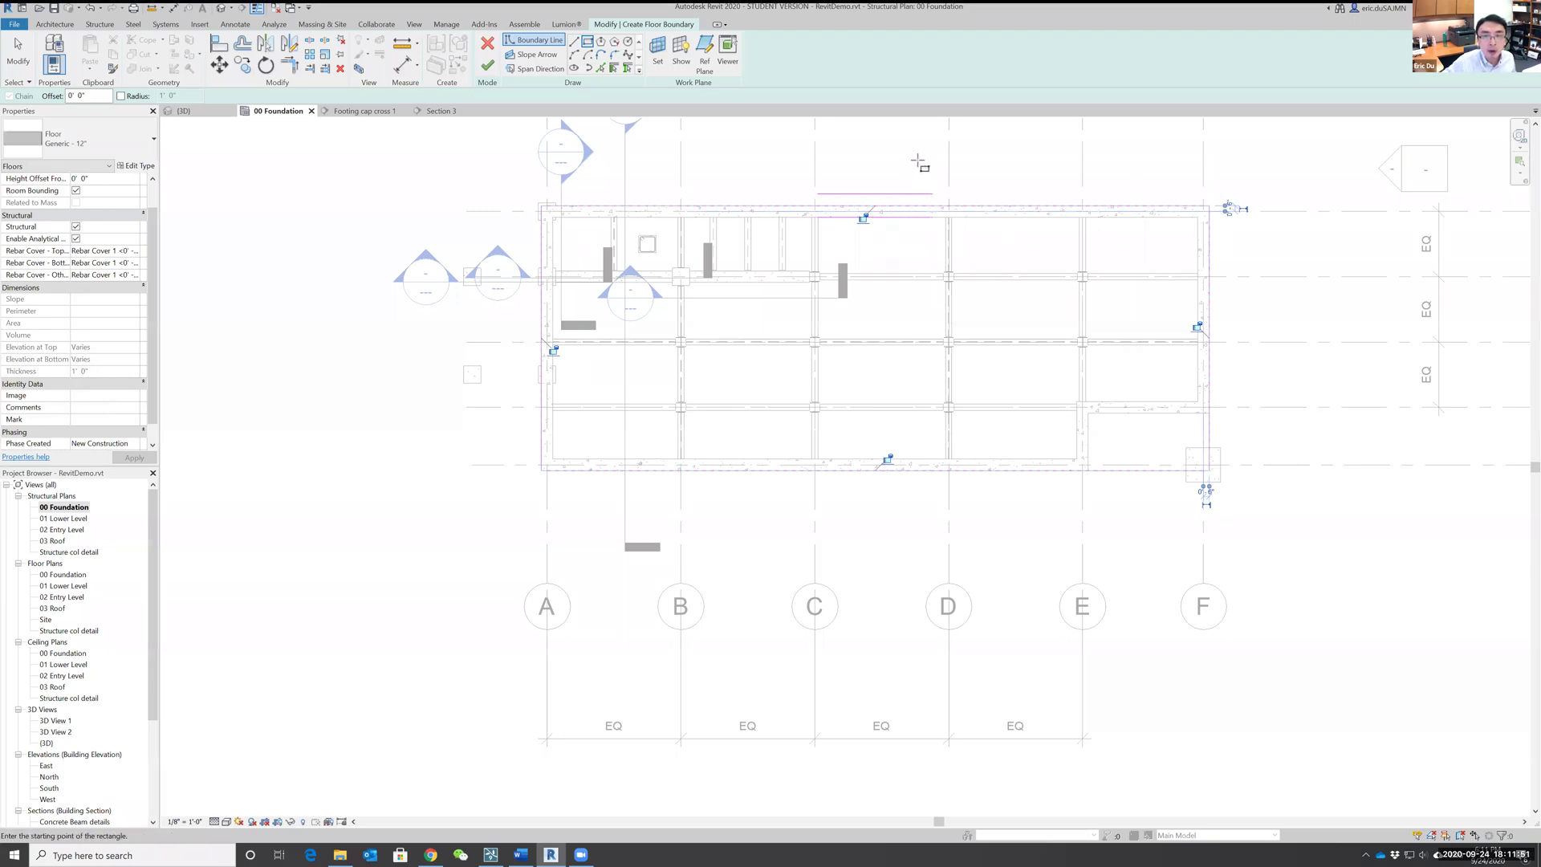
pyautogui.moveTo(919, 162); pyautogui.dragTo(867, 308, button='middle')
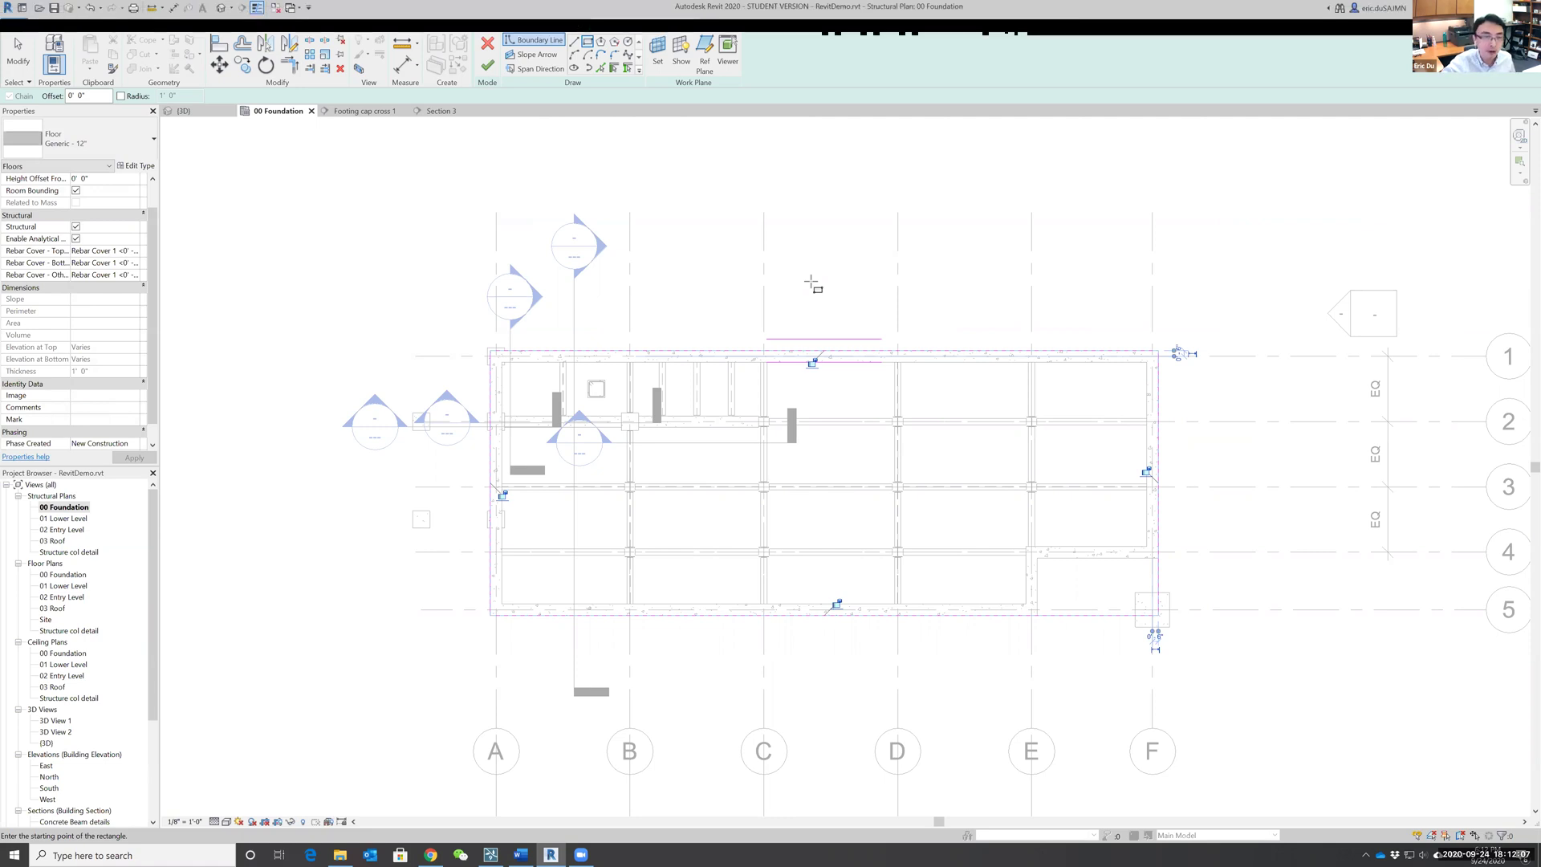
pyautogui.click(487, 65)
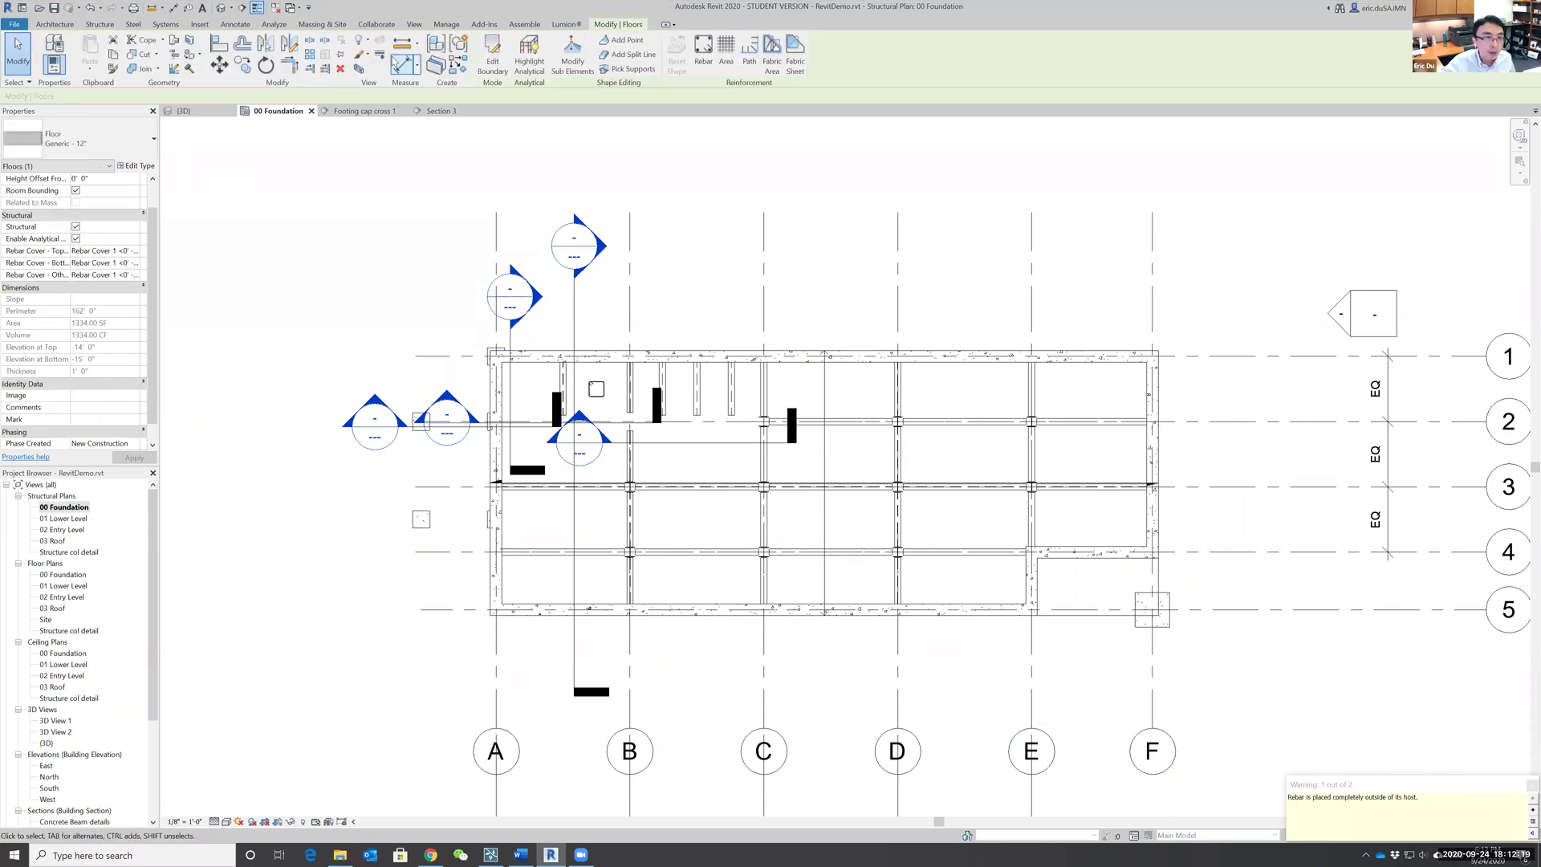
pyautogui.click(100, 25)
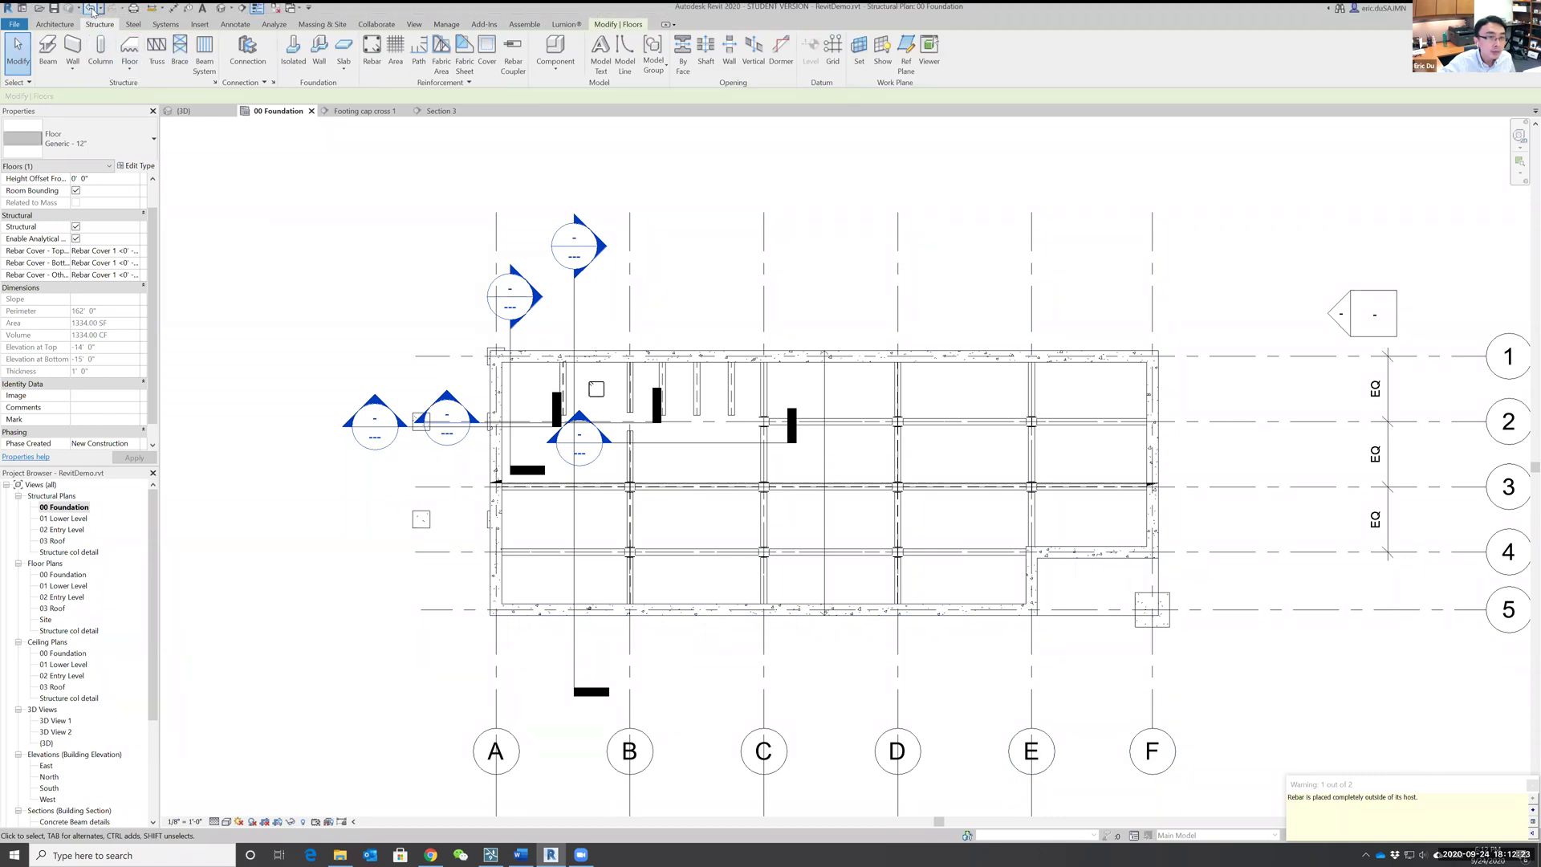
pyautogui.click(91, 8)
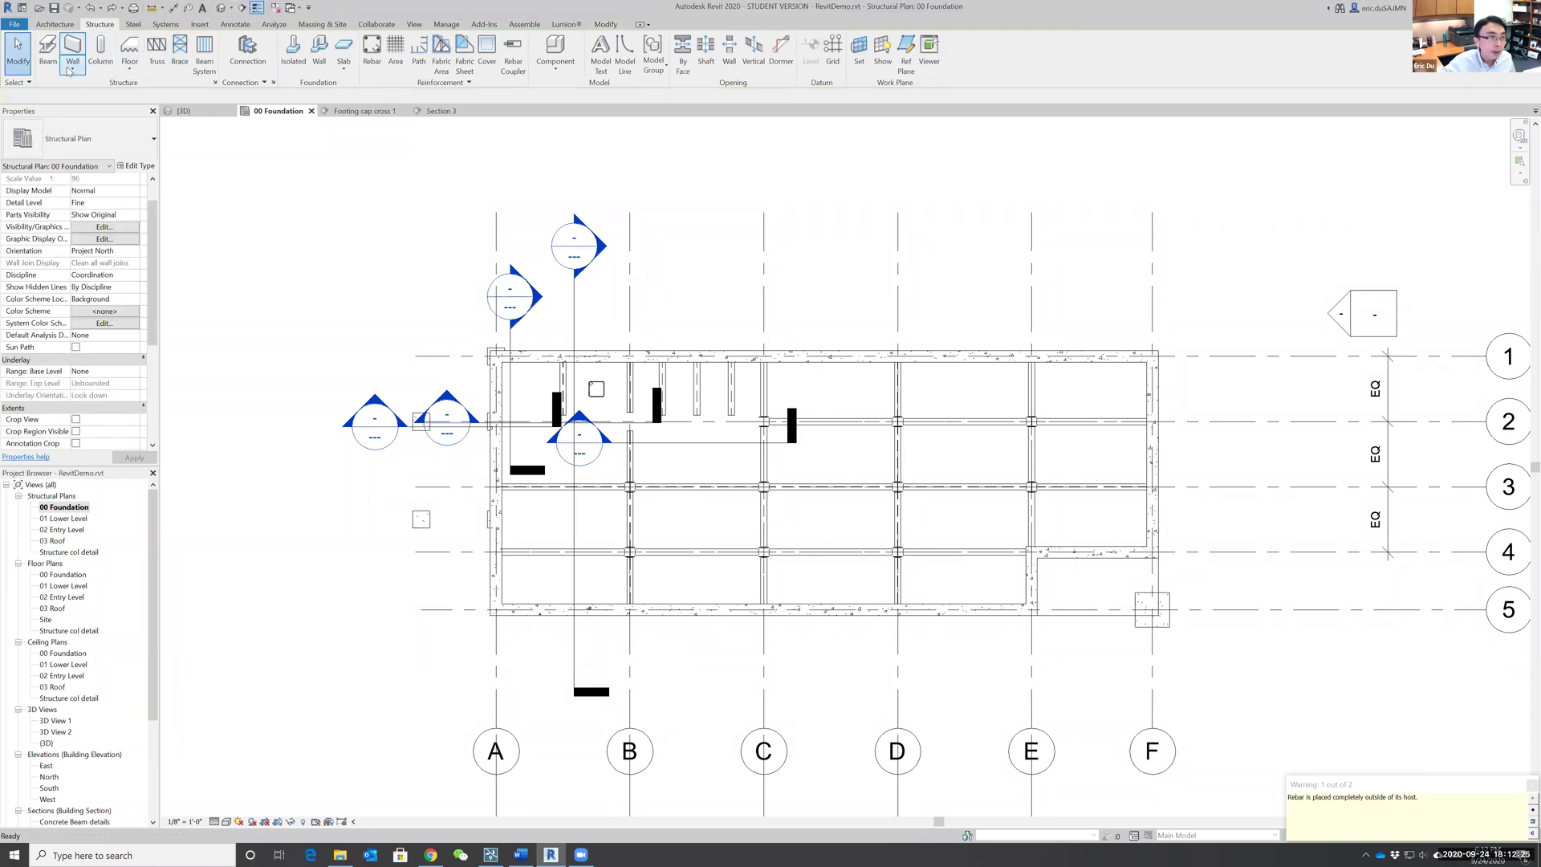
# Step: Create a rectangular Generic - 12" structural floor about 47' long, from the foundation's A-1 corner to the wall corner at E-5
pyautogui.click(129, 69)
pyautogui.click(165, 90)
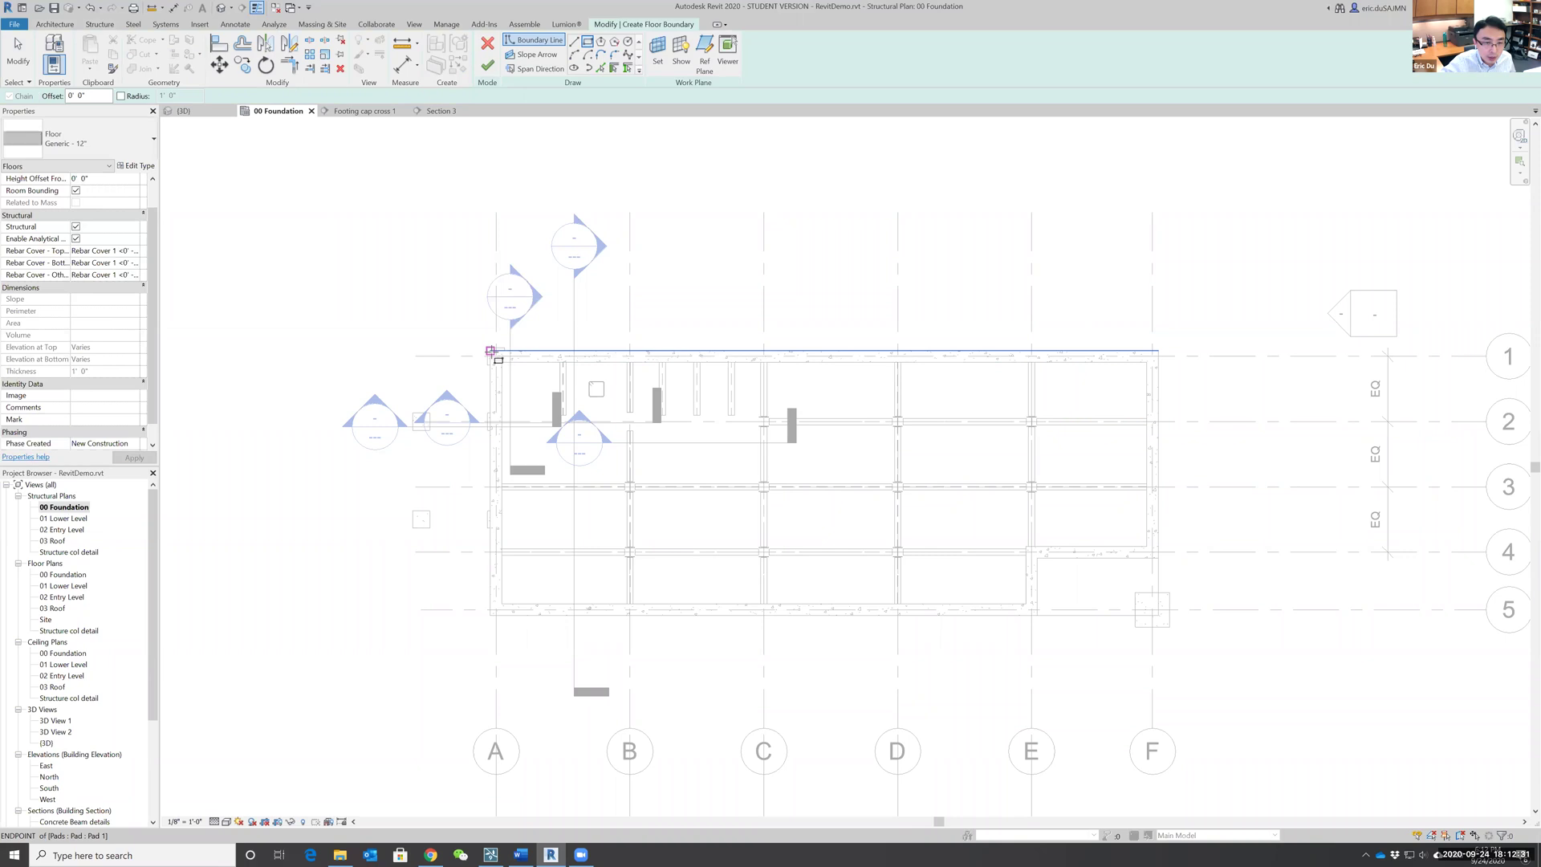
pyautogui.click(491, 351)
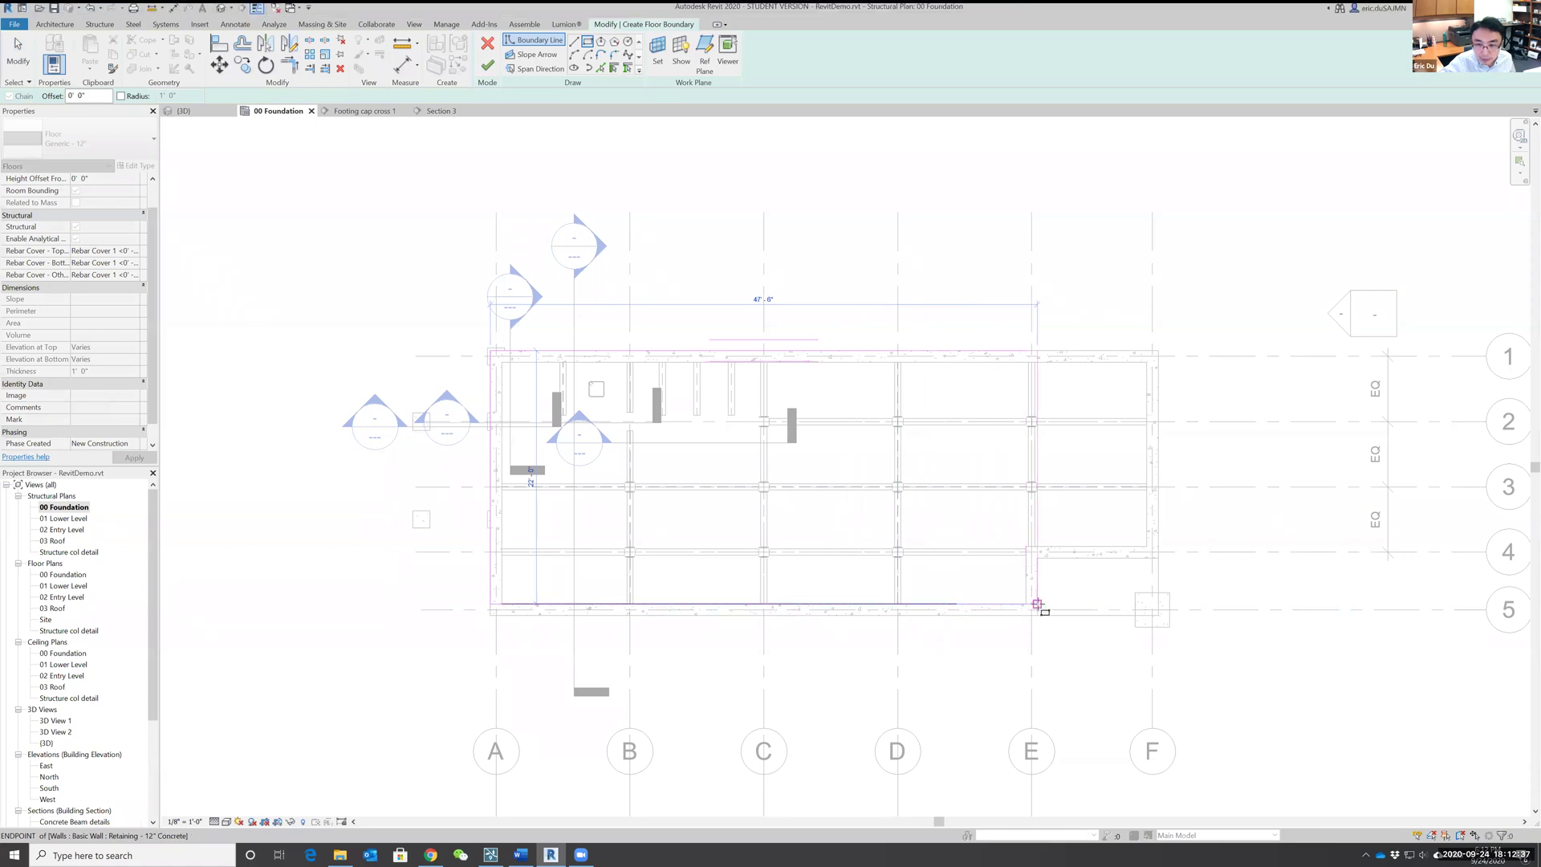
pyautogui.click(1036, 609)
pyautogui.click(487, 66)
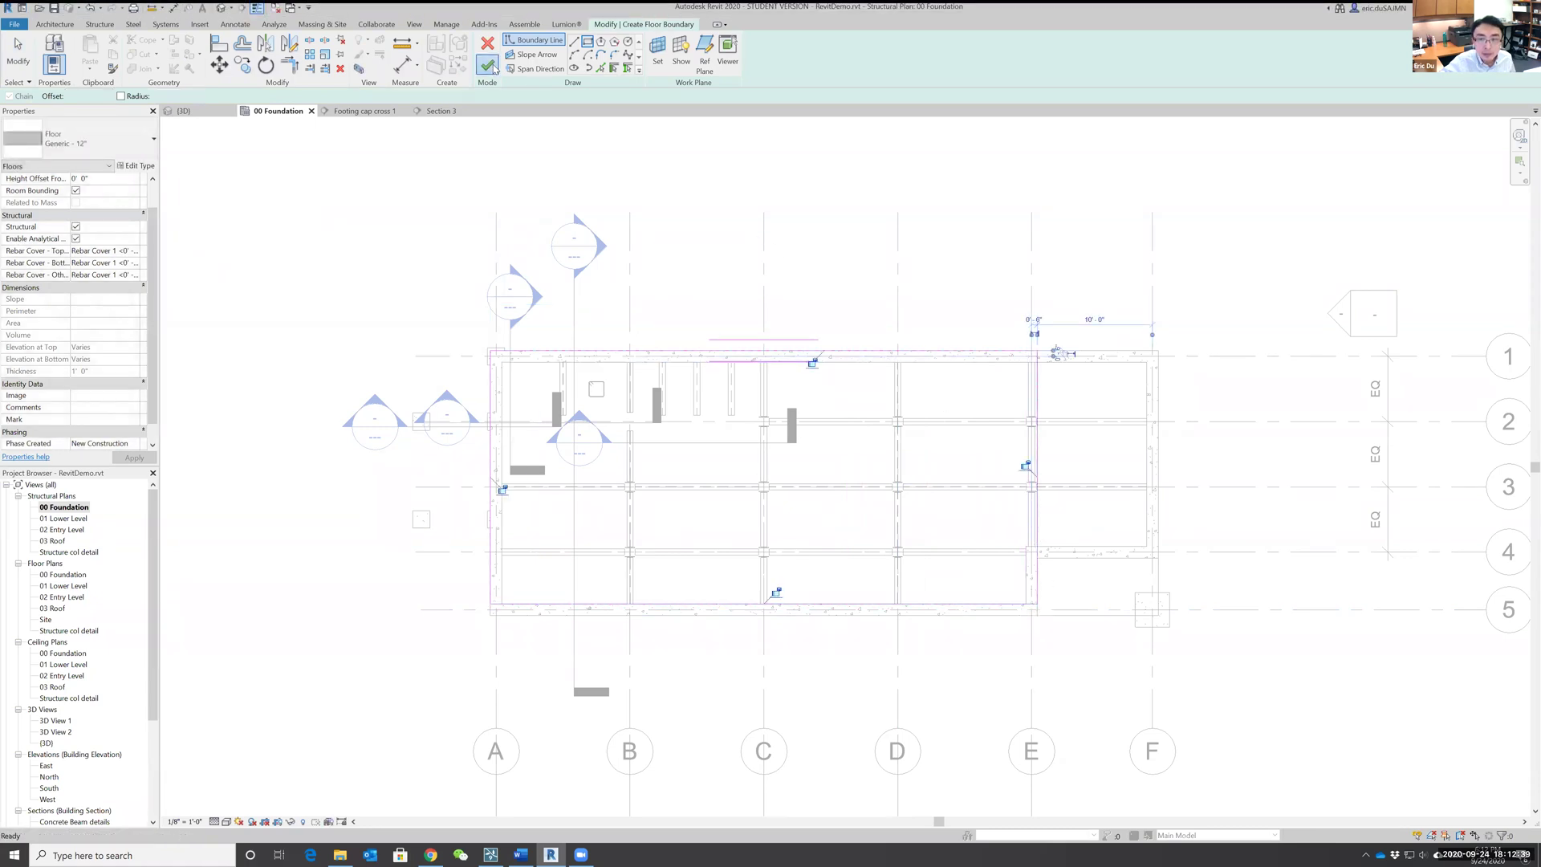
pyautogui.click(1483, 754)
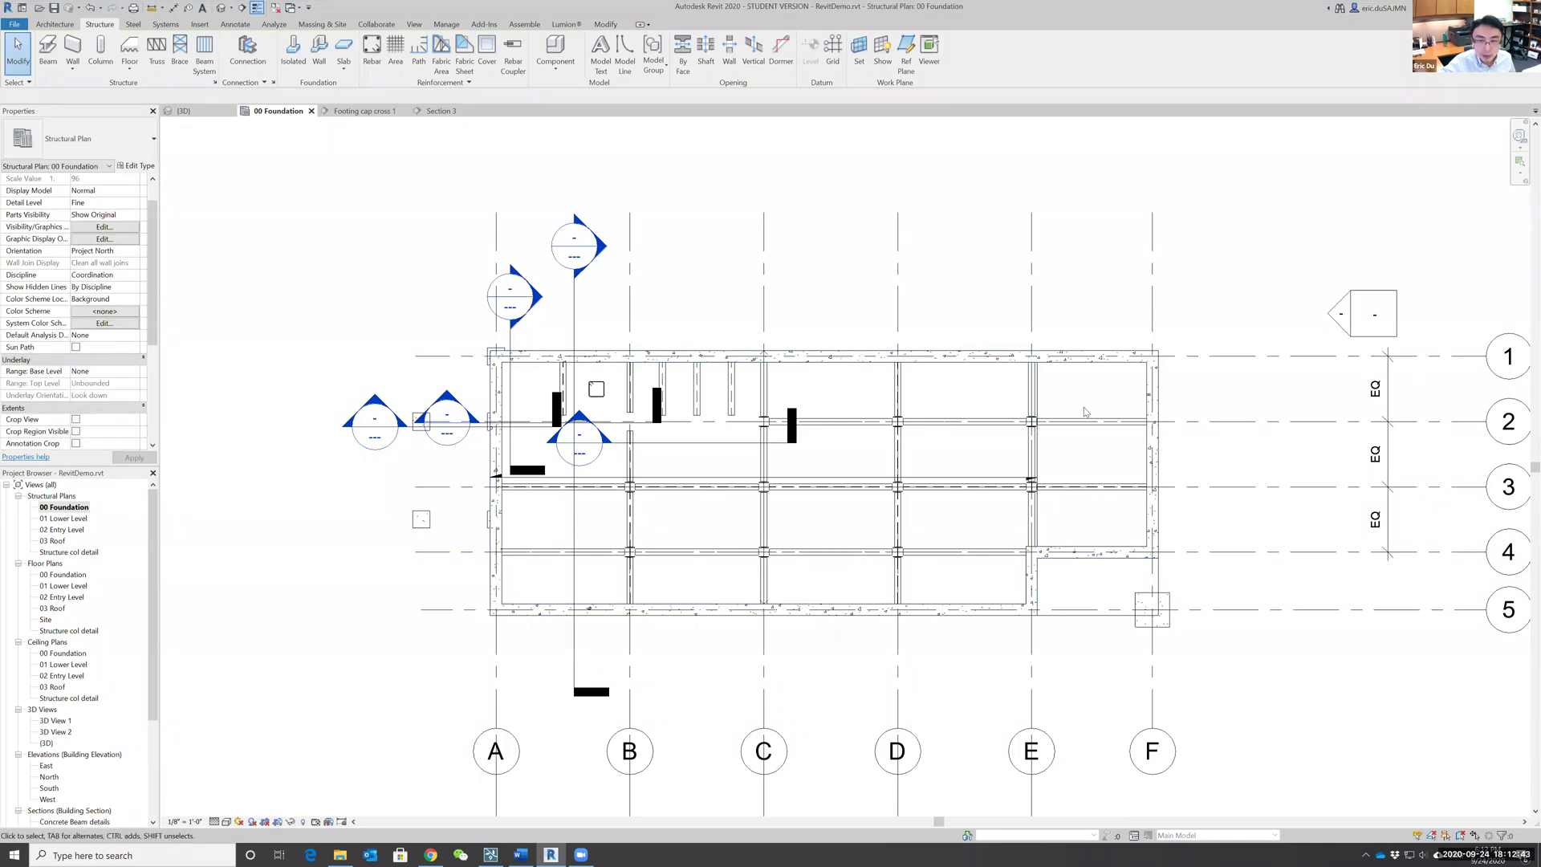
# Step: Start area reinforcement with the new structural floor as its host
pyautogui.click(1039, 441)
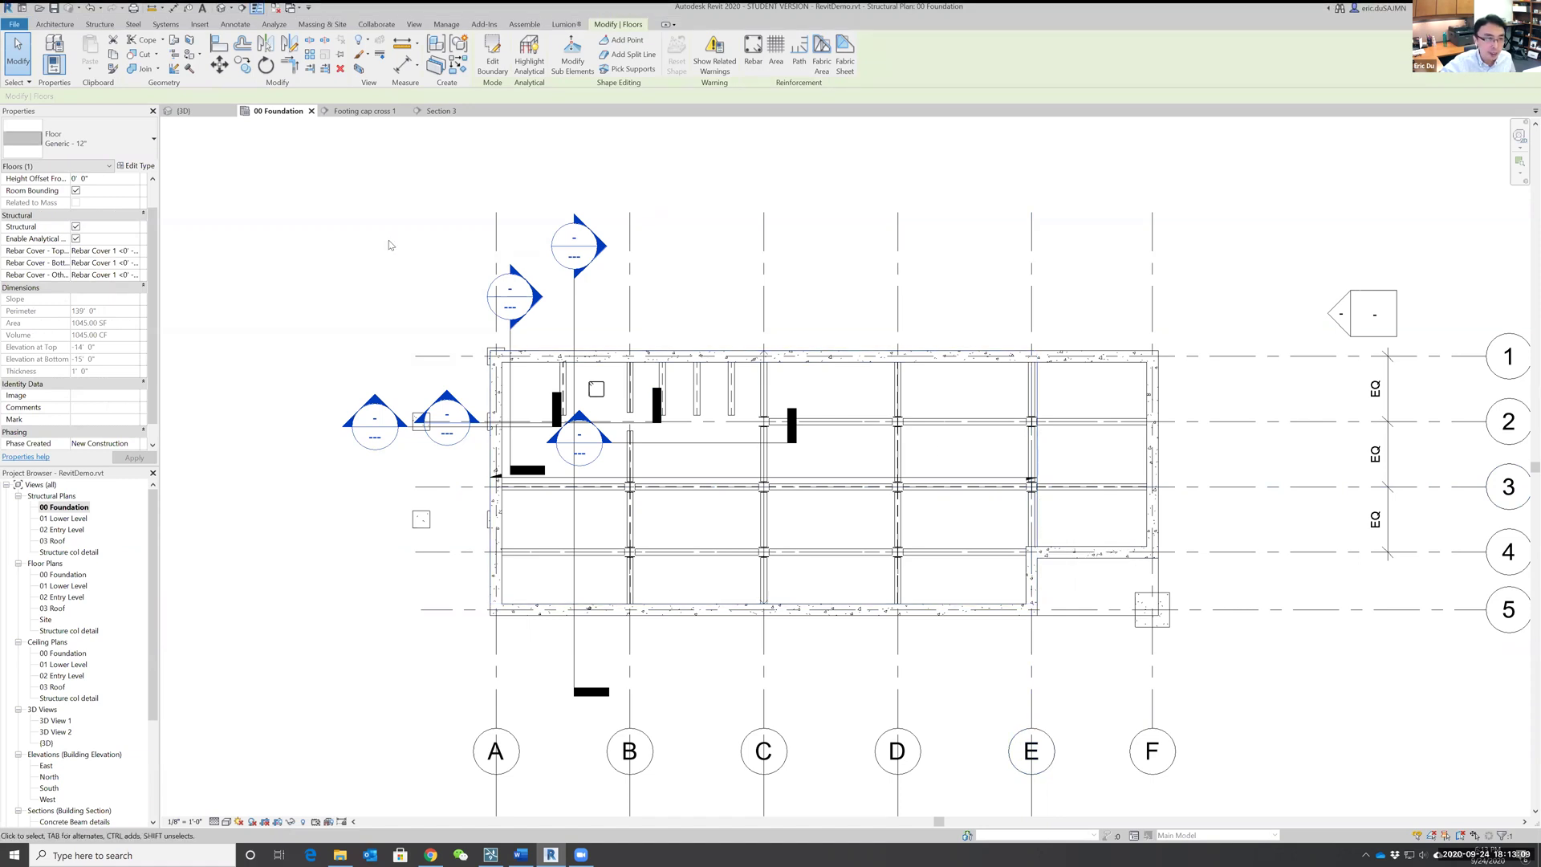
pyautogui.click(88, 26)
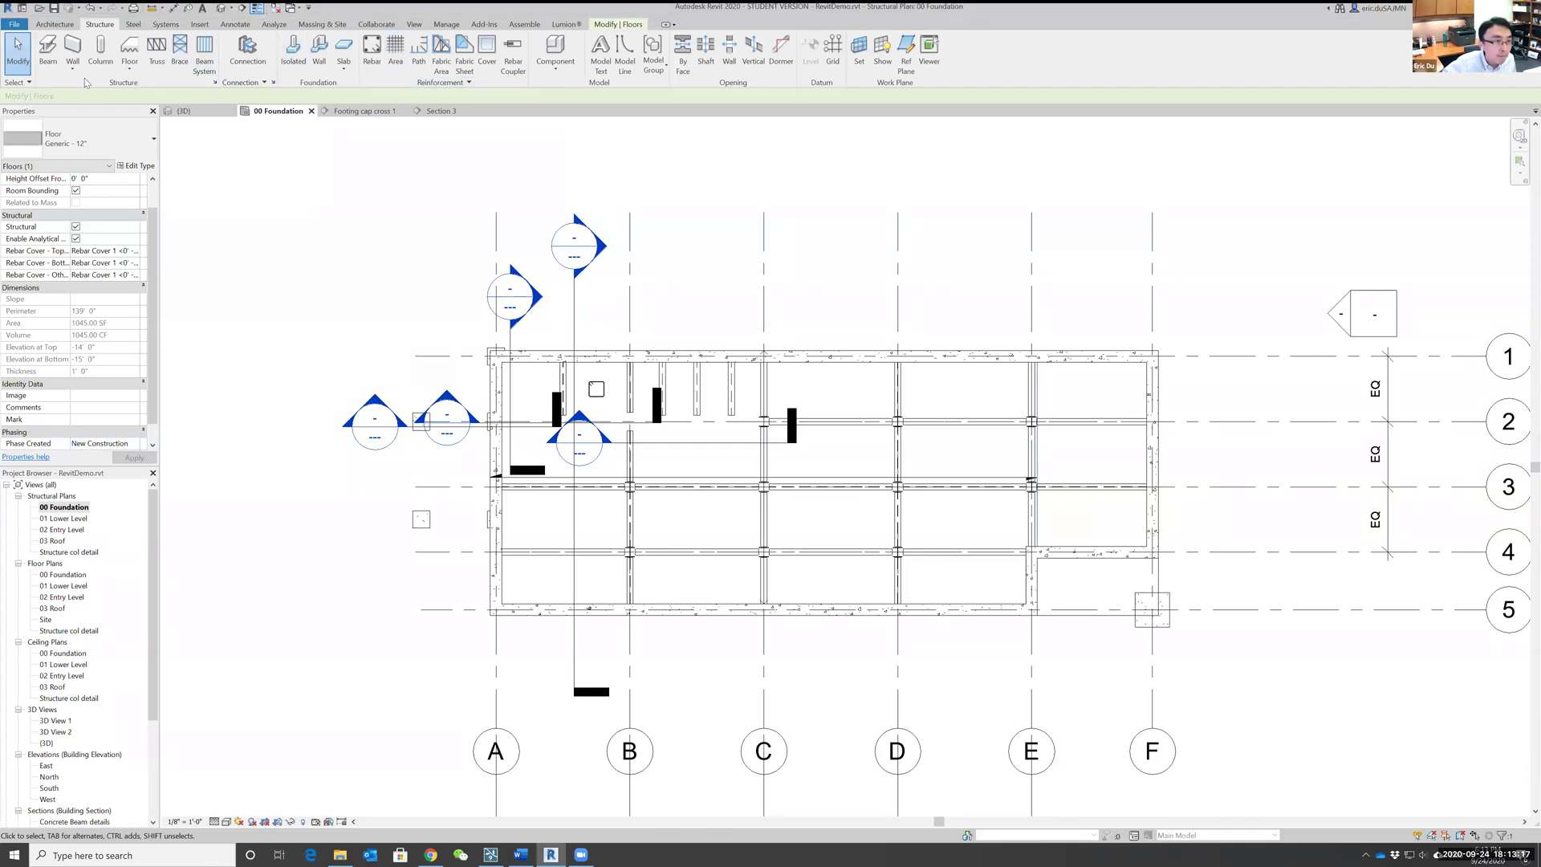
pyautogui.click(395, 63)
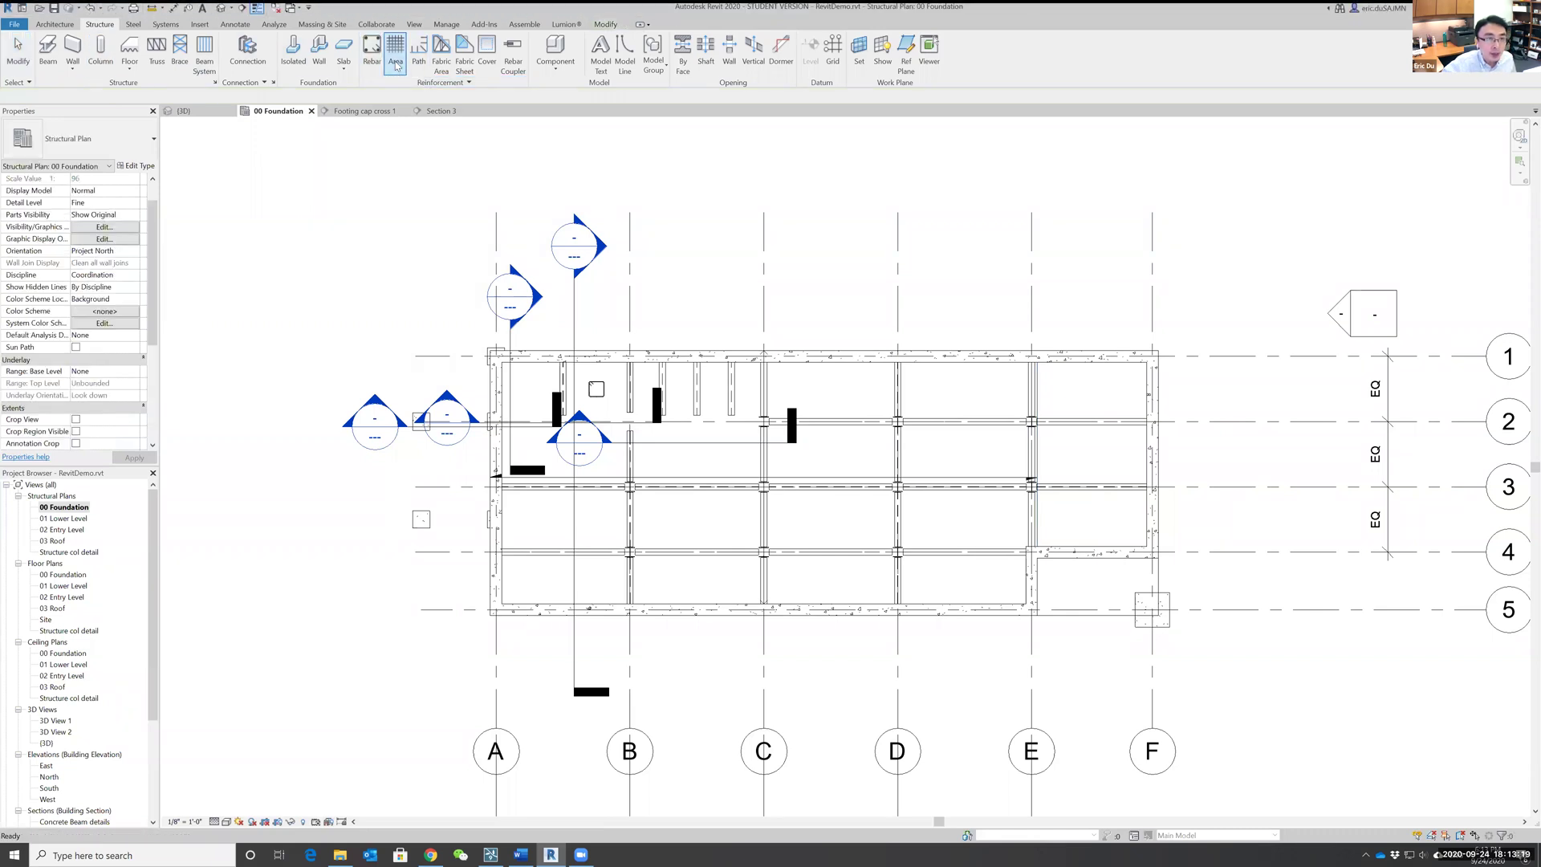
pyautogui.click(876, 349)
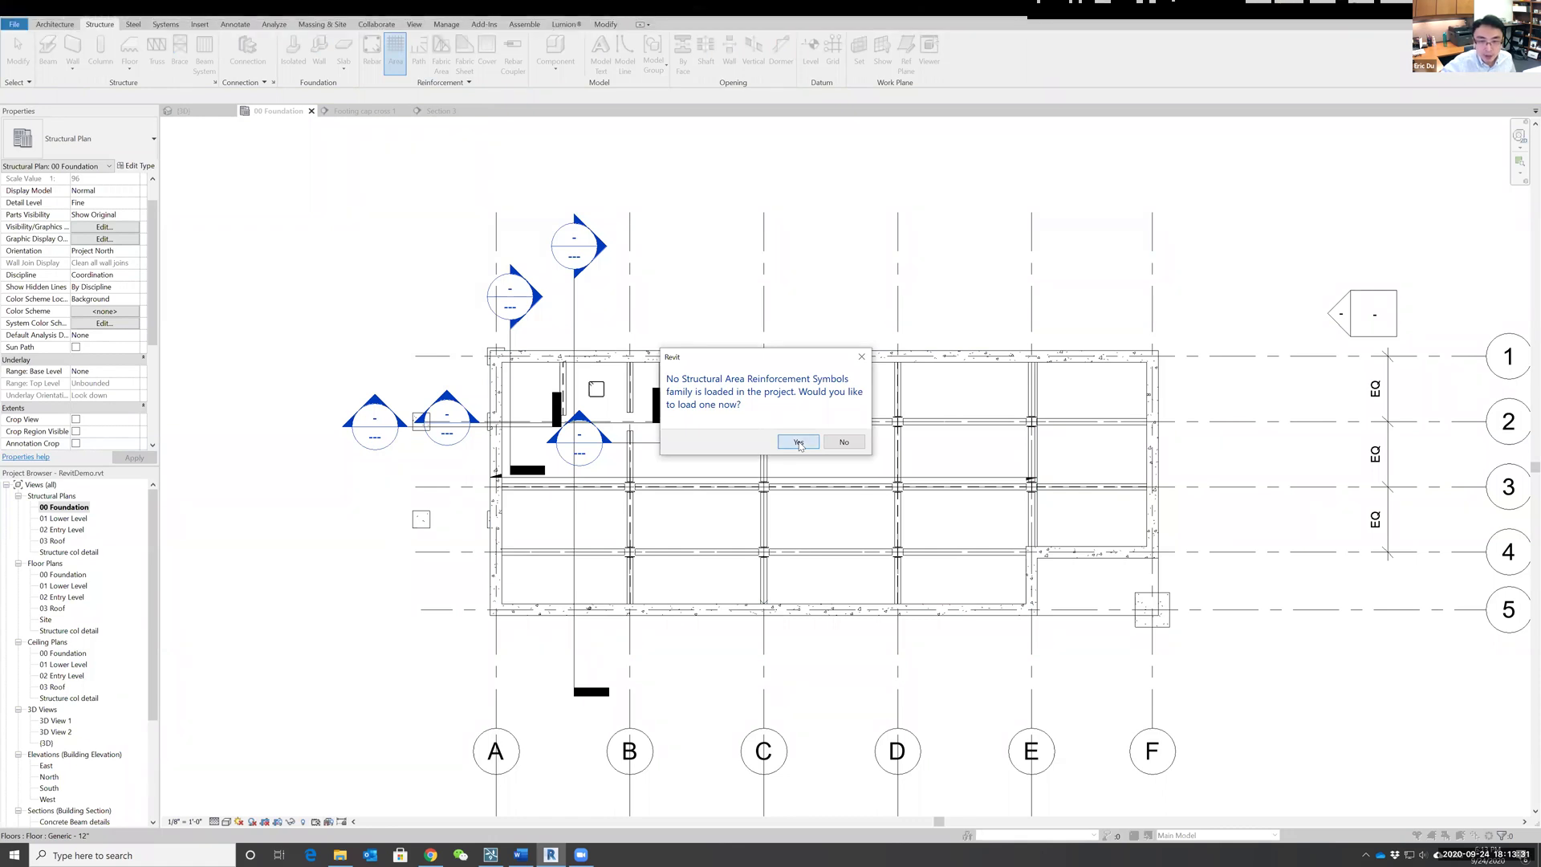
# Step: Search the US Imperial library's Structural Framing, Concrete and Structural Rebar Shapes folders for an area reinforcement symbol family, without loading one
pyautogui.click(798, 442)
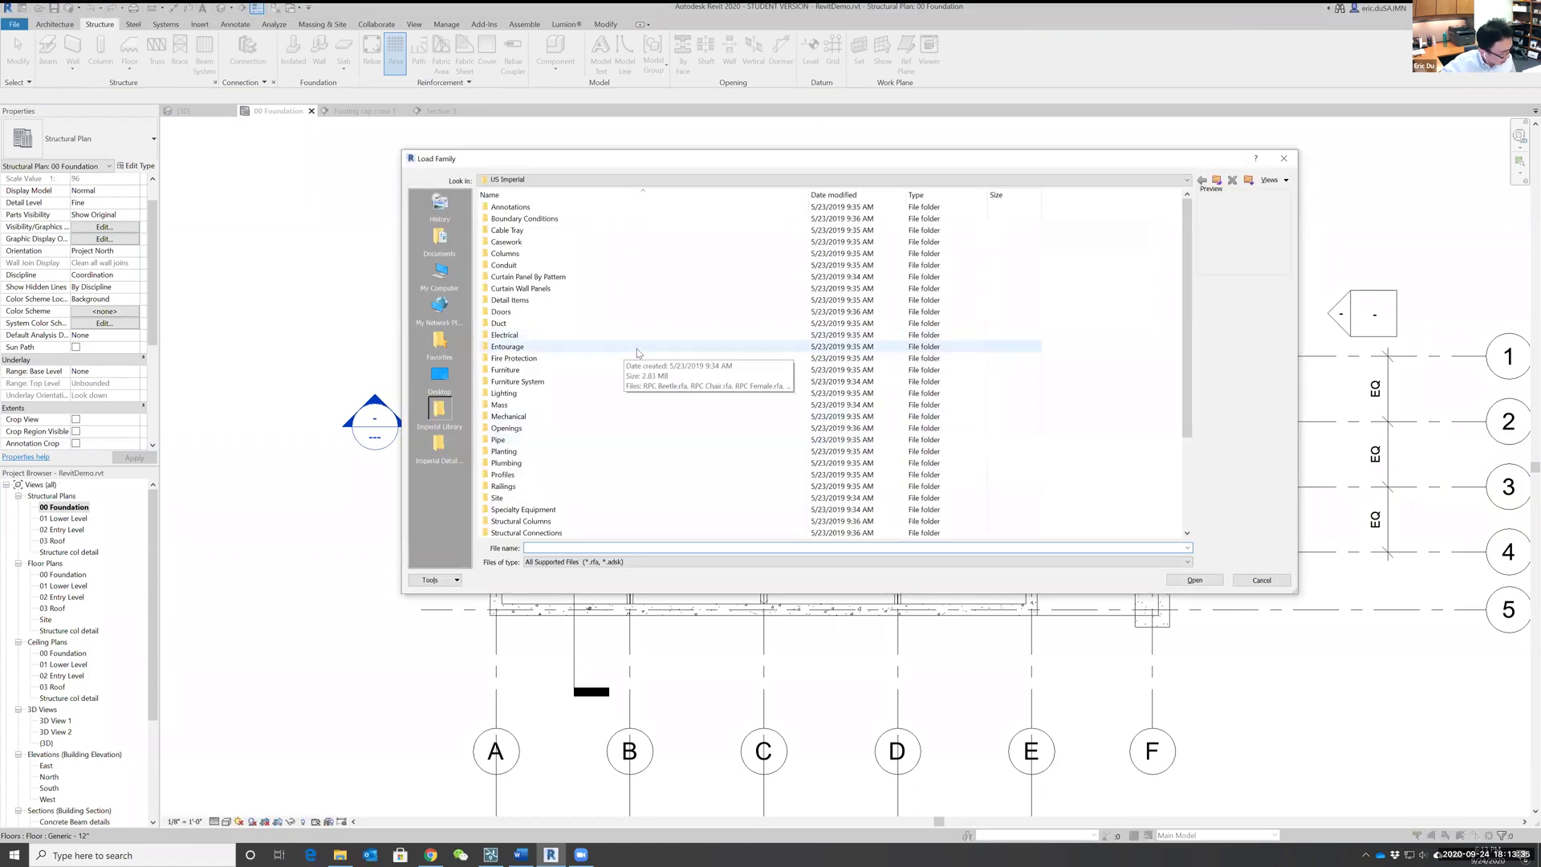
pyautogui.scroll(-1, 637, 349)
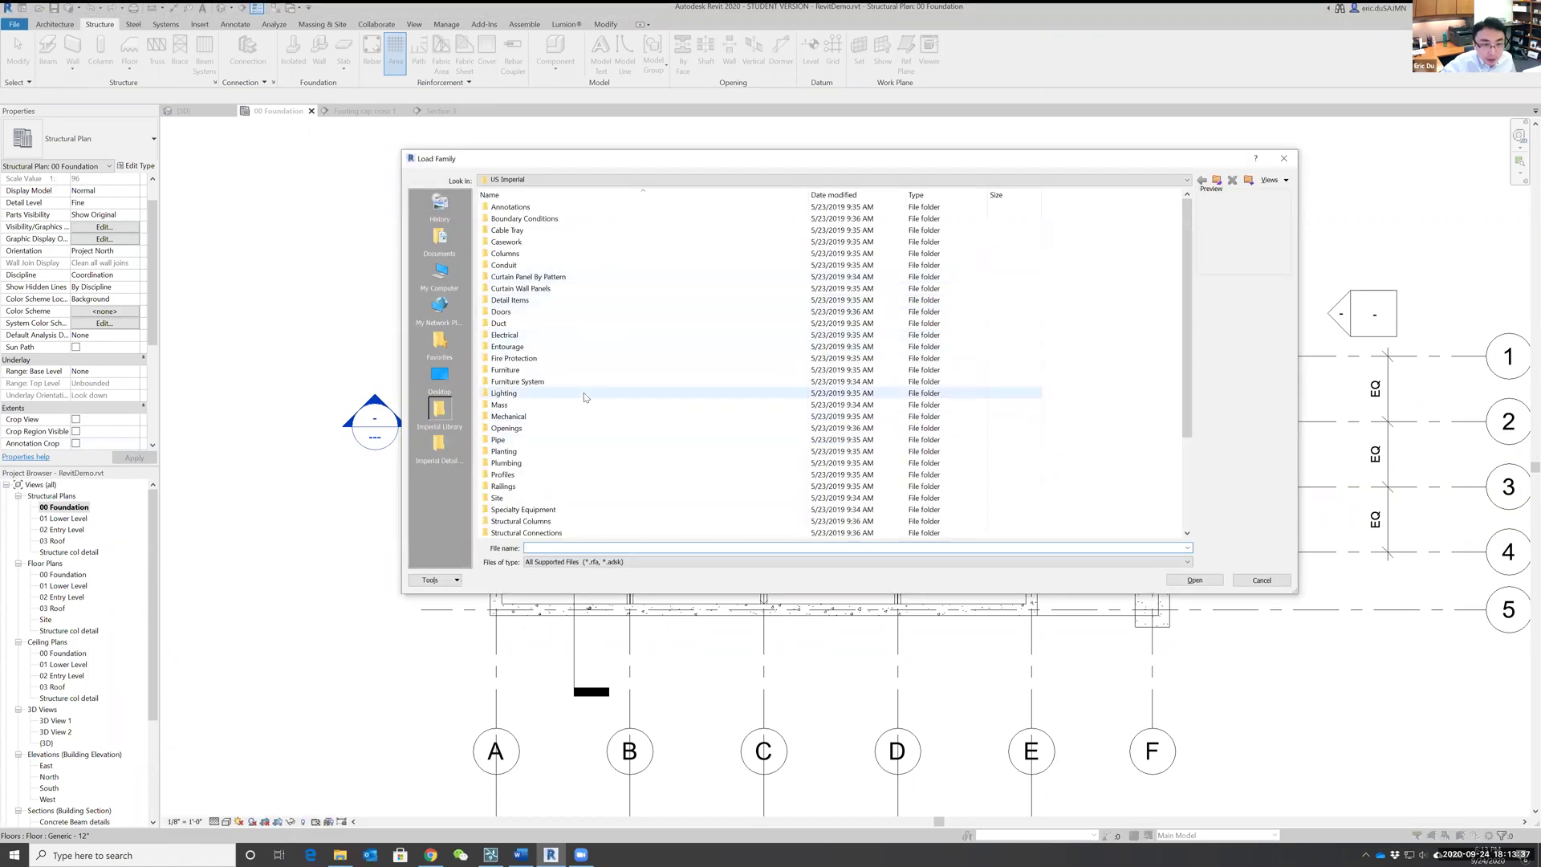
pyautogui.scroll(-3, 566, 422)
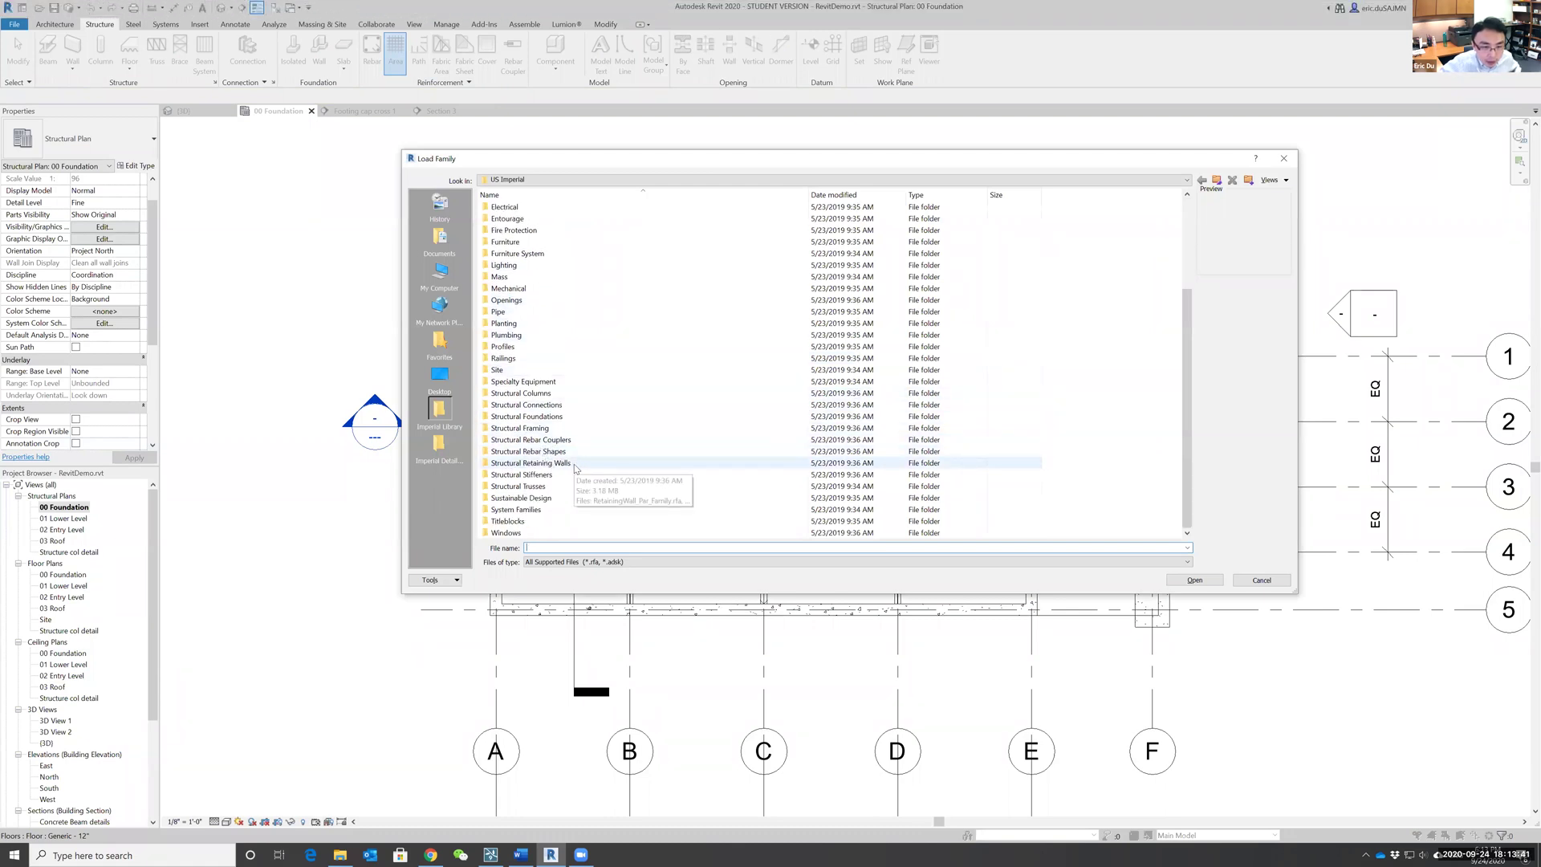
pyautogui.doubleClick(549, 429)
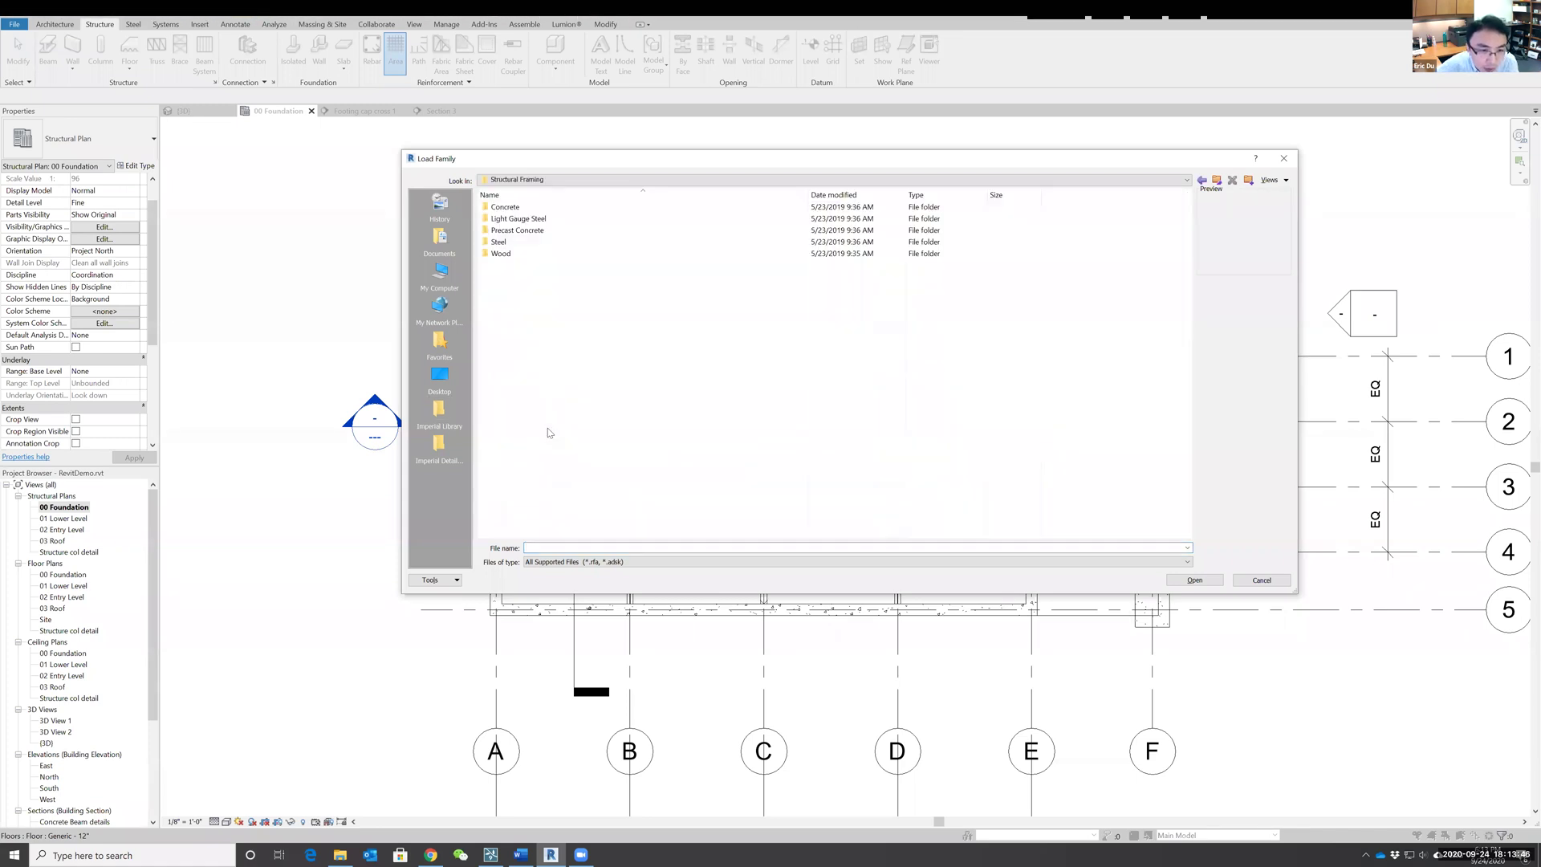
pyautogui.doubleClick(529, 209)
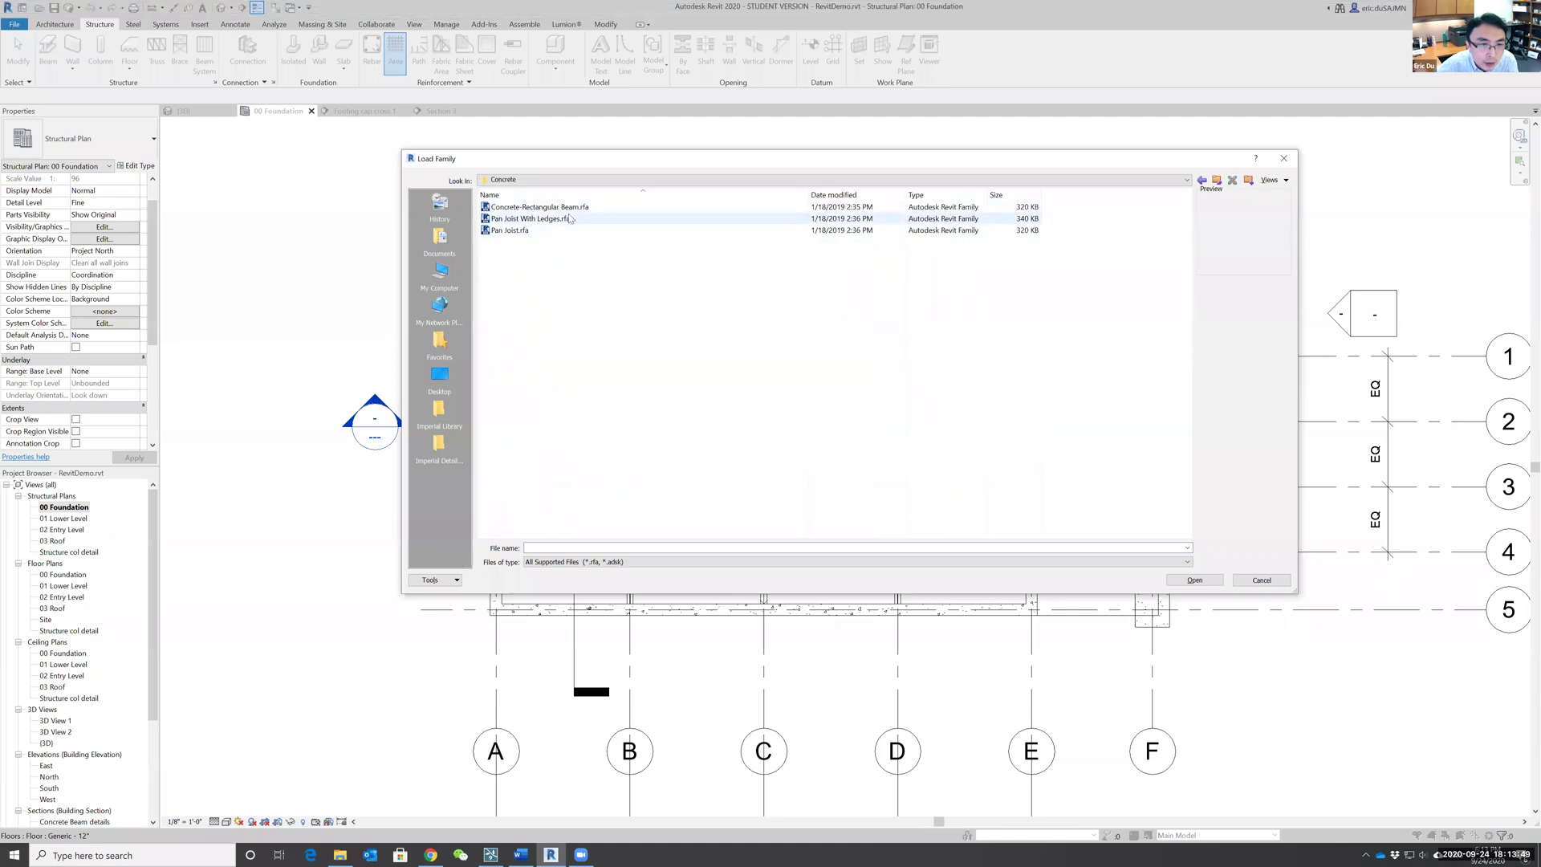
pyautogui.click(578, 210)
pyautogui.click(572, 219)
pyautogui.click(533, 231)
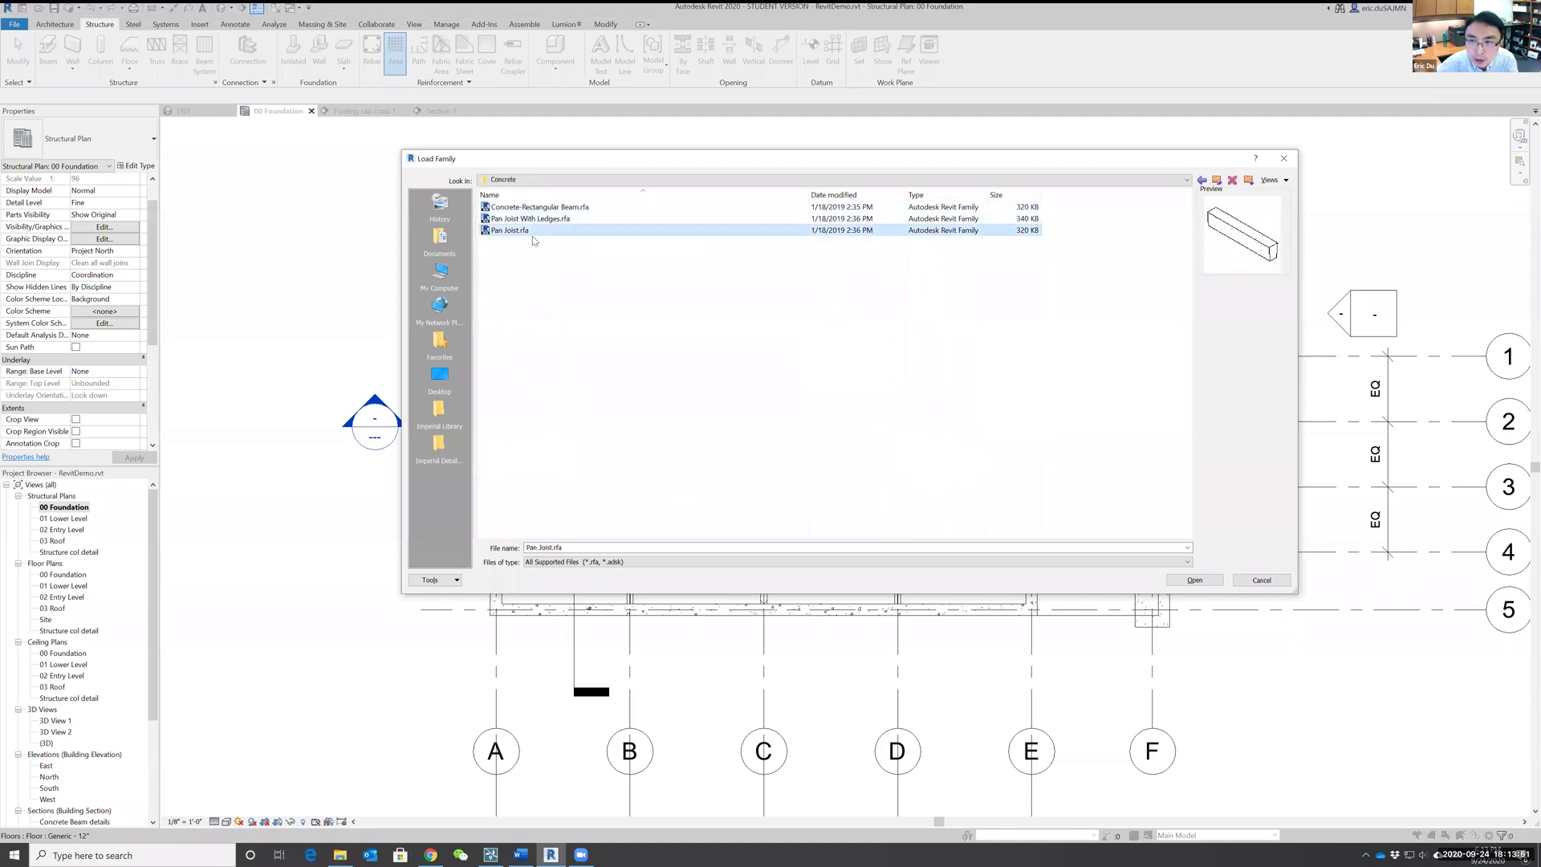
pyautogui.click(1216, 180)
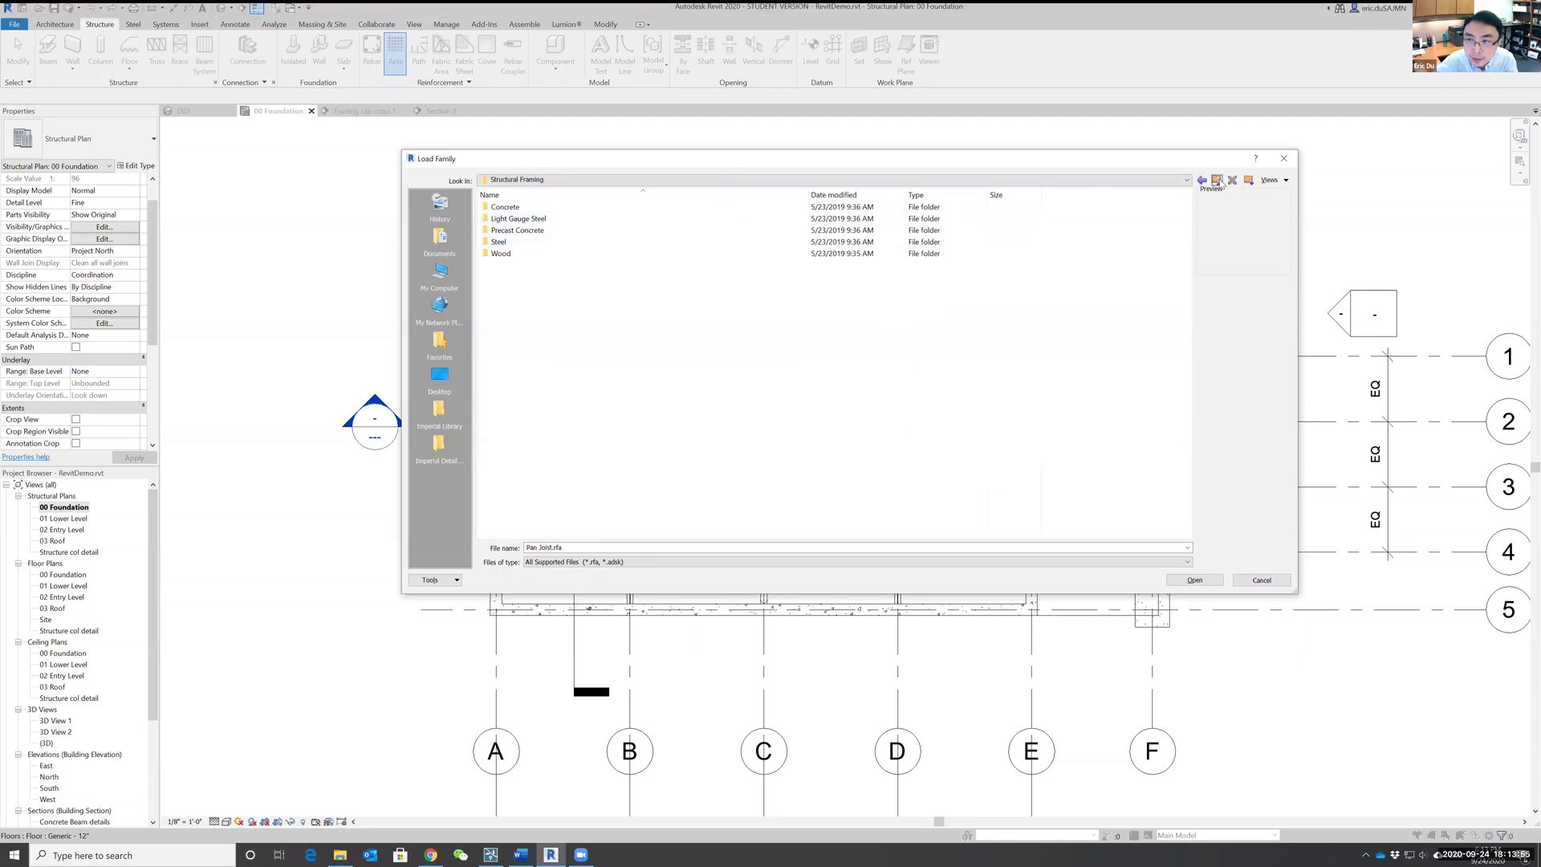
pyautogui.click(1216, 180)
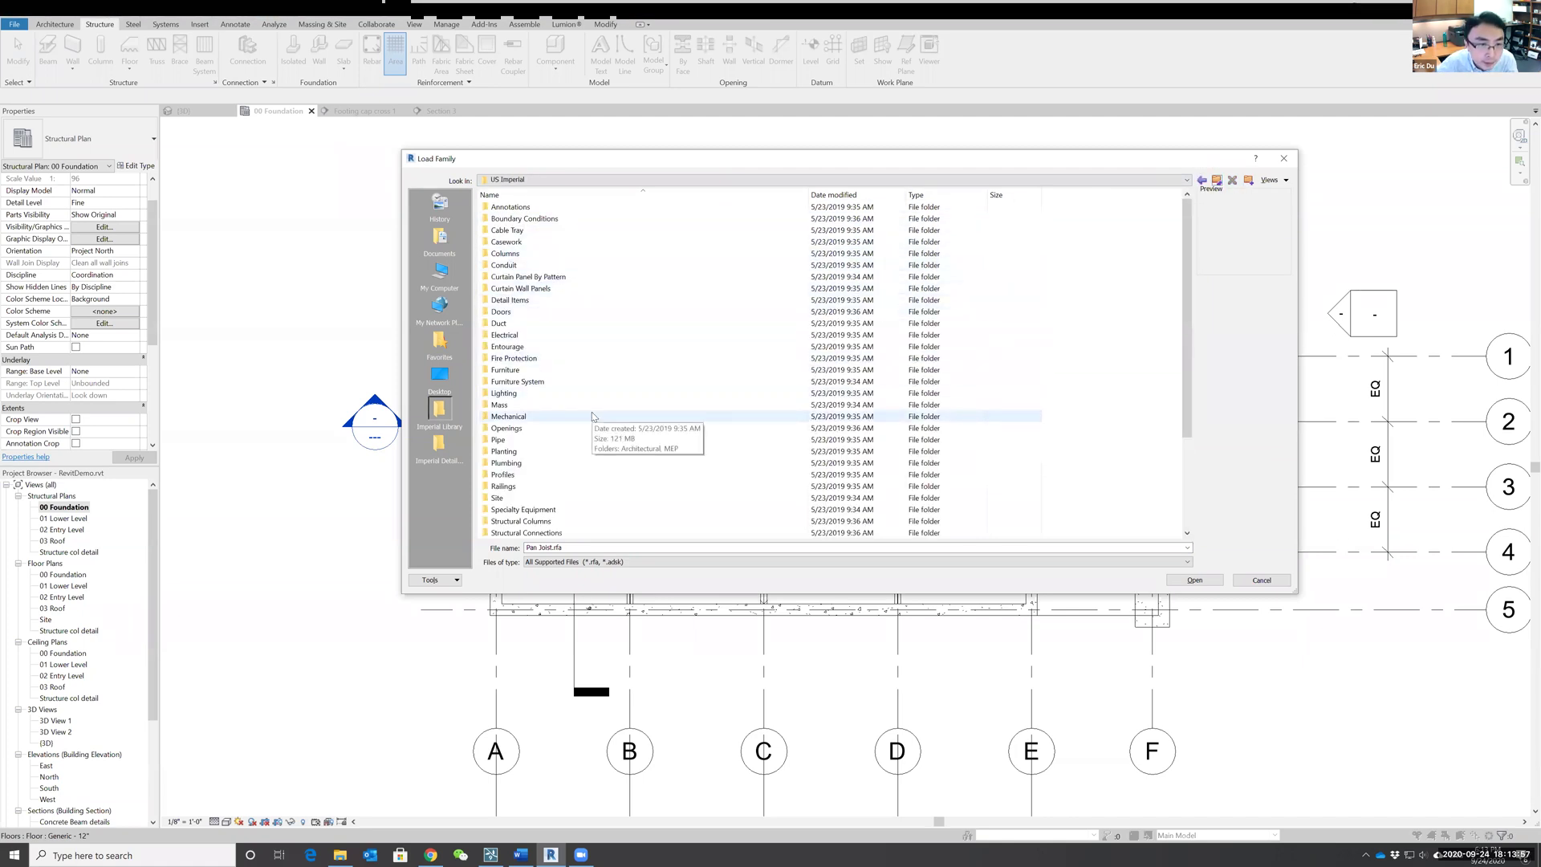
pyautogui.scroll(-4, 590, 413)
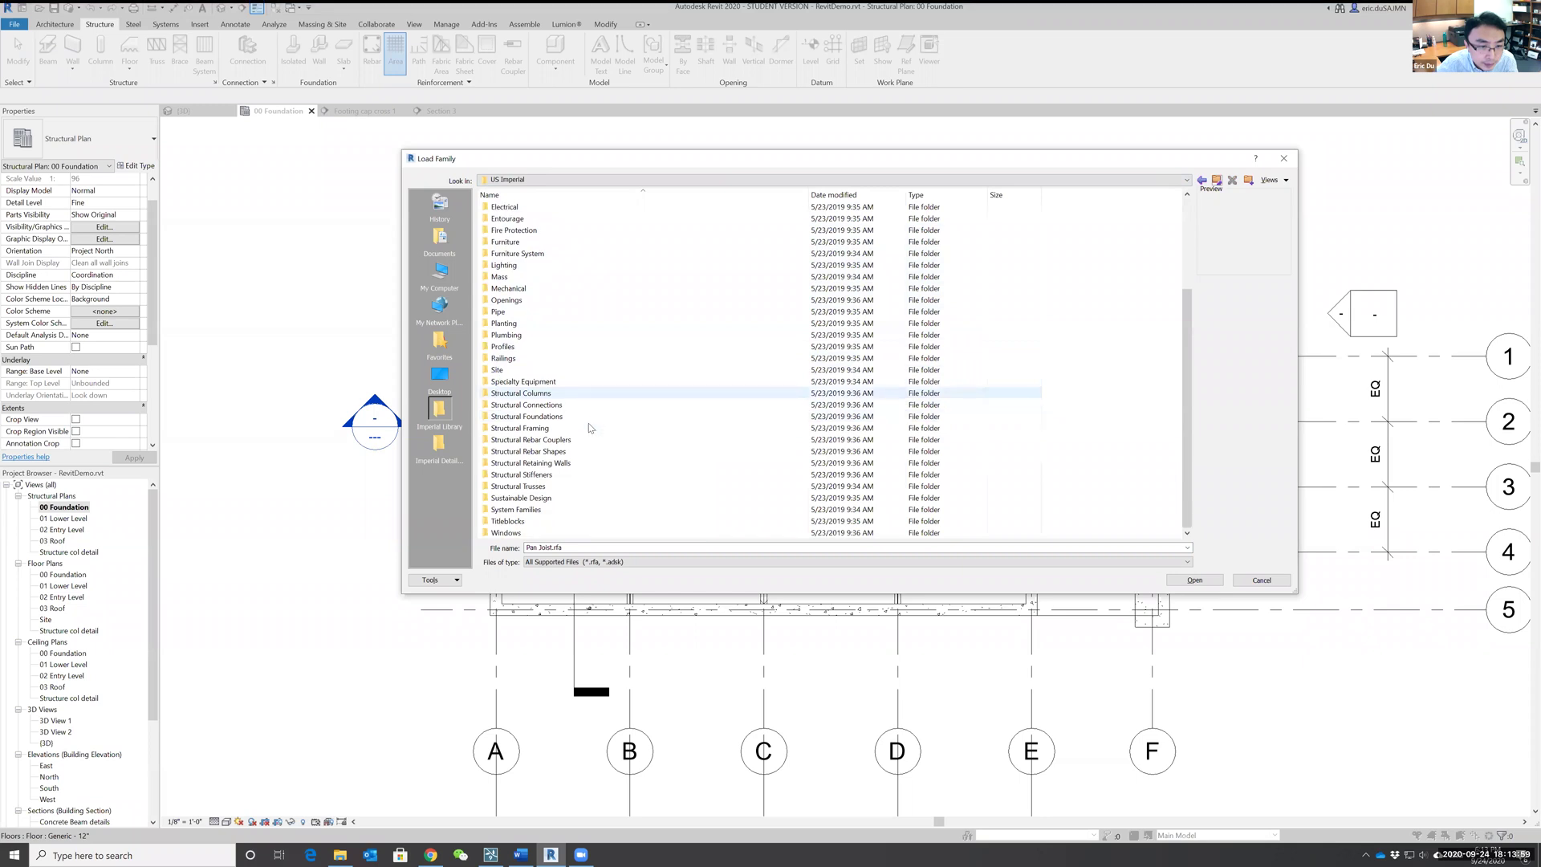
pyautogui.click(538, 452)
pyautogui.doubleClick(538, 452)
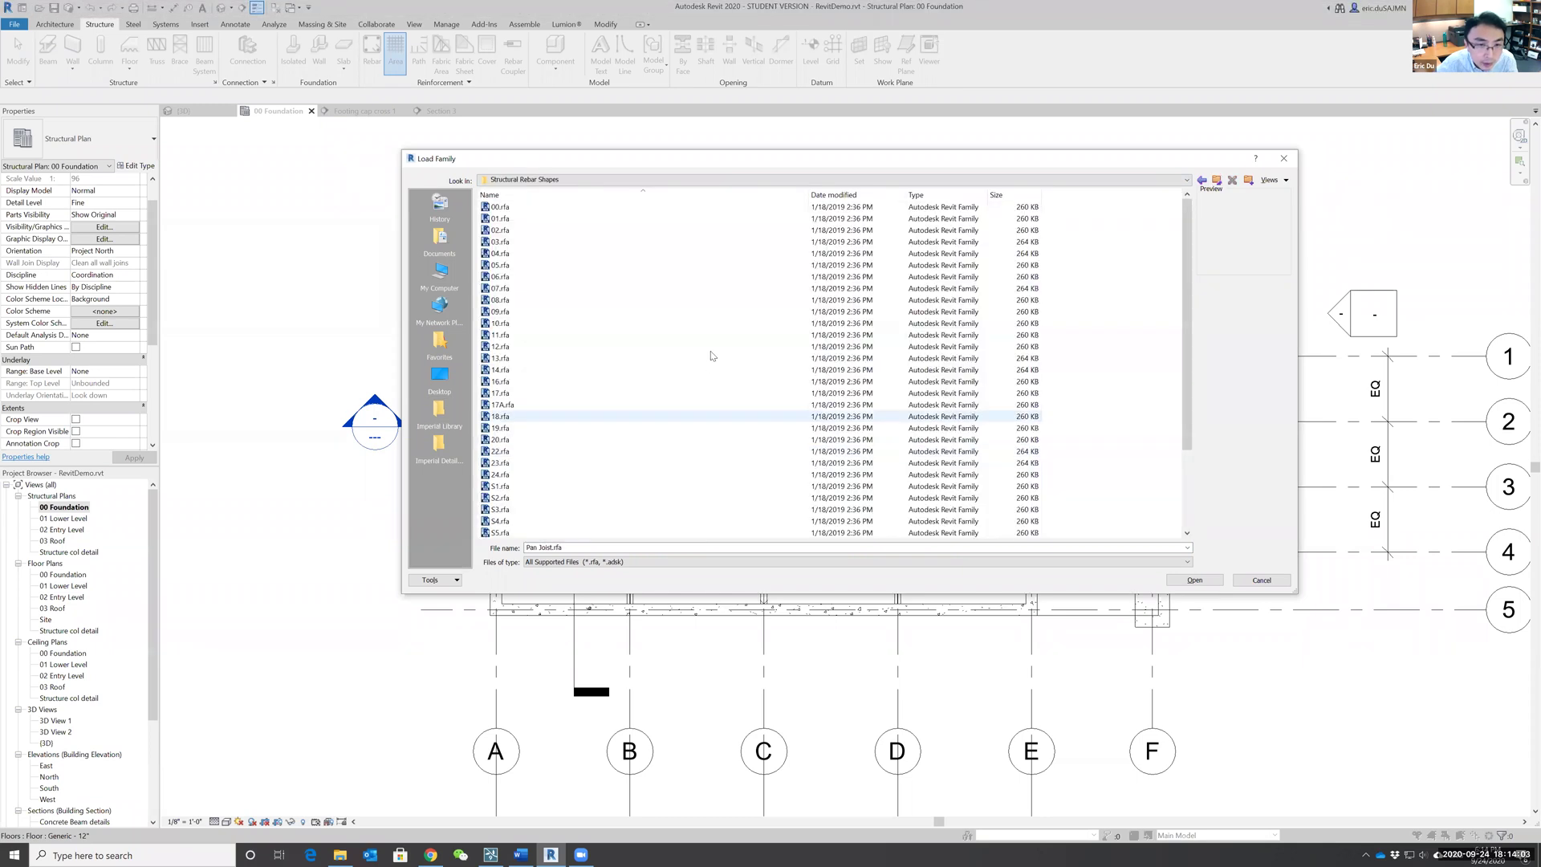
pyautogui.click(1218, 181)
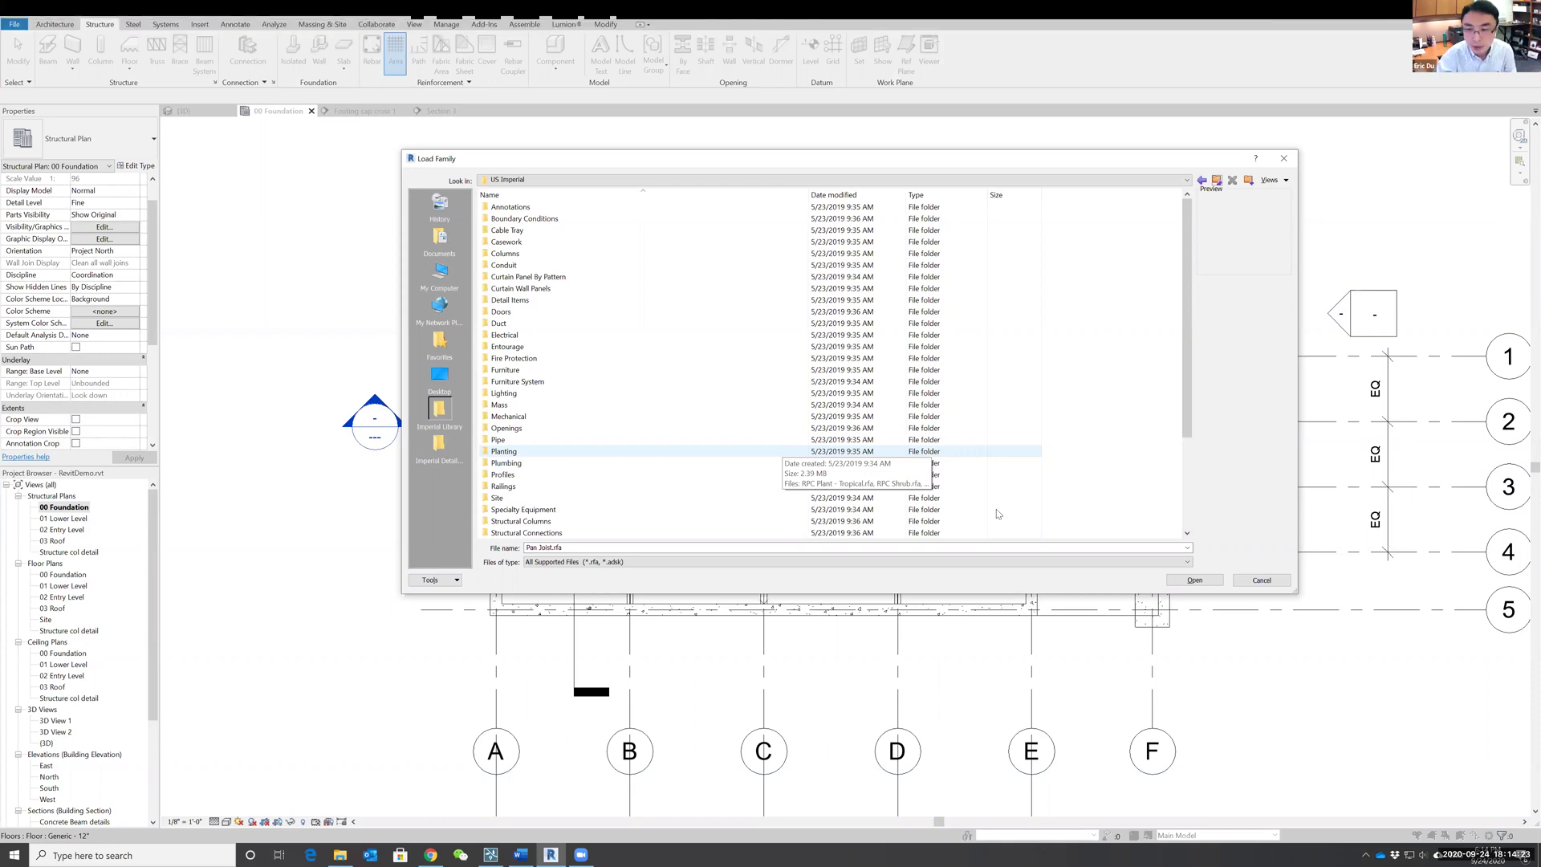
pyautogui.click(1288, 581)
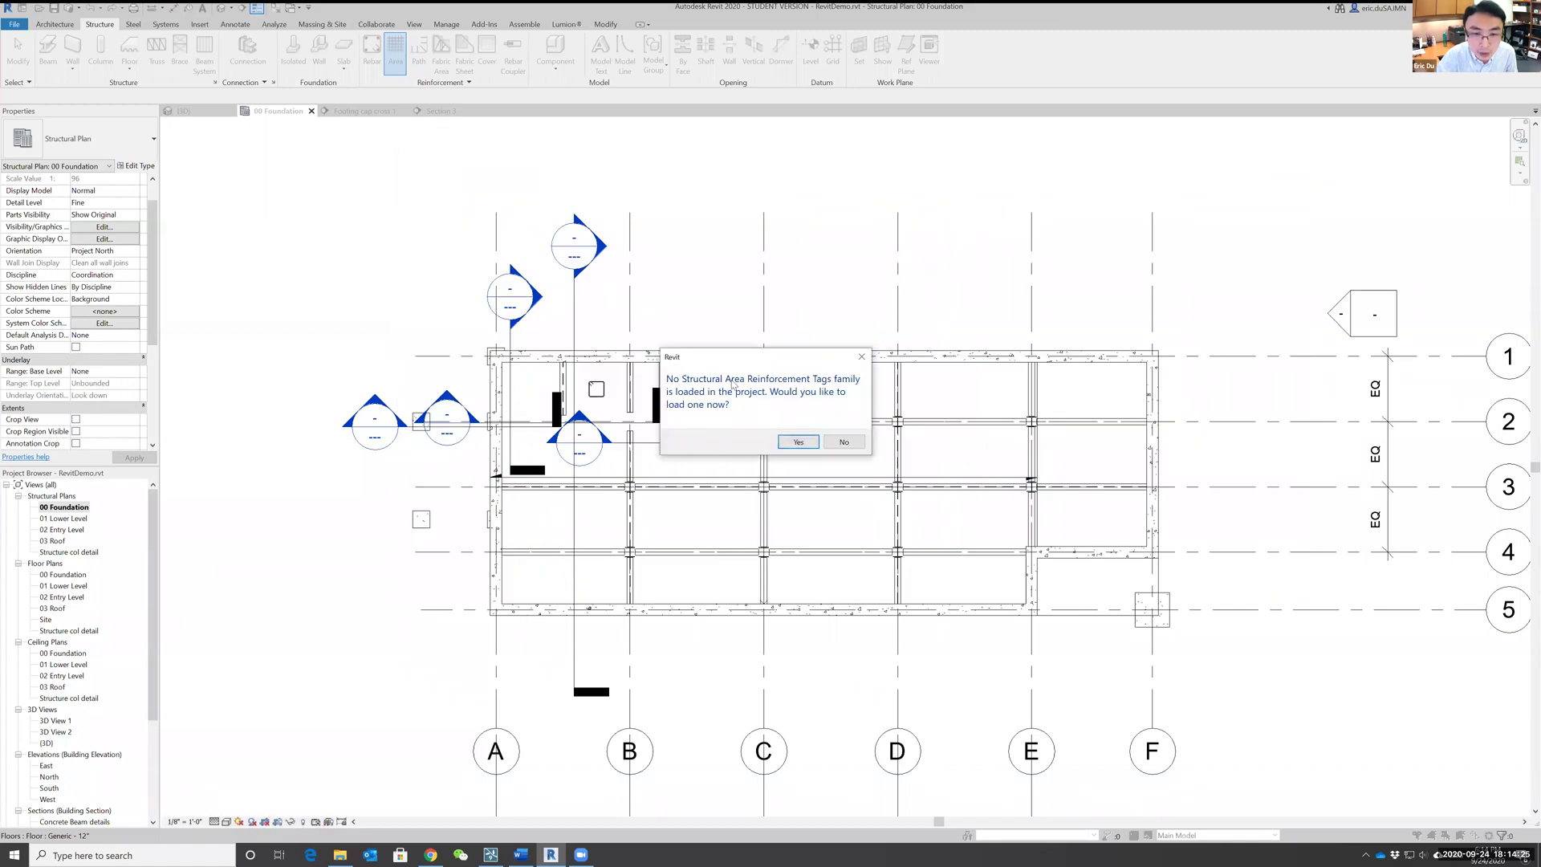
# Step: Create the area reinforcement with a rectangular boundary about 47' long, from the A-1 wall corner to the E-5 corner, without loading a tag family
pyautogui.click(843, 442)
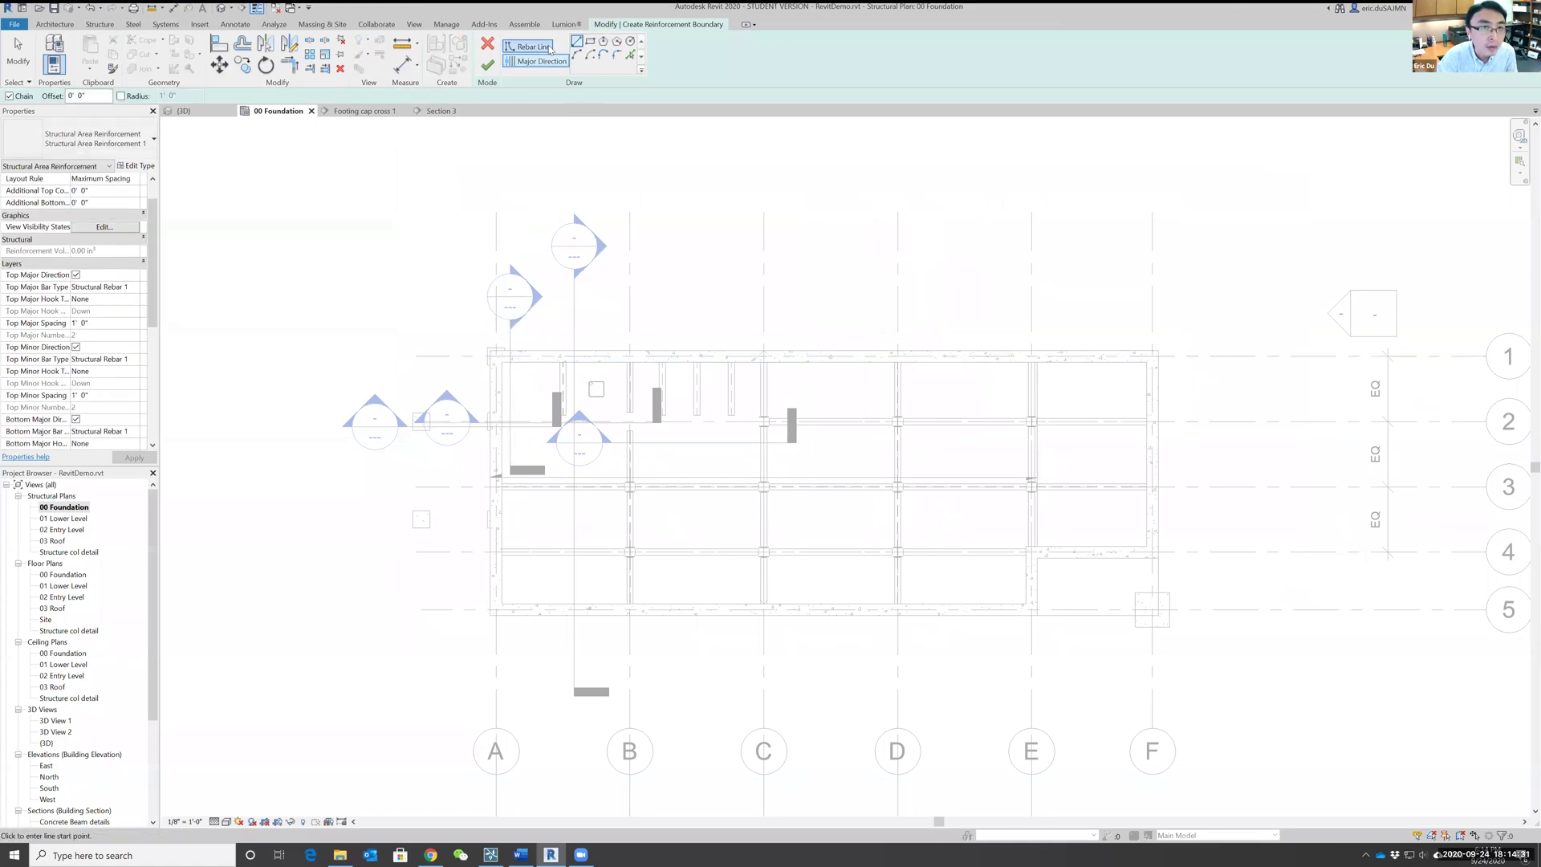
pyautogui.click(590, 42)
pyautogui.click(491, 350)
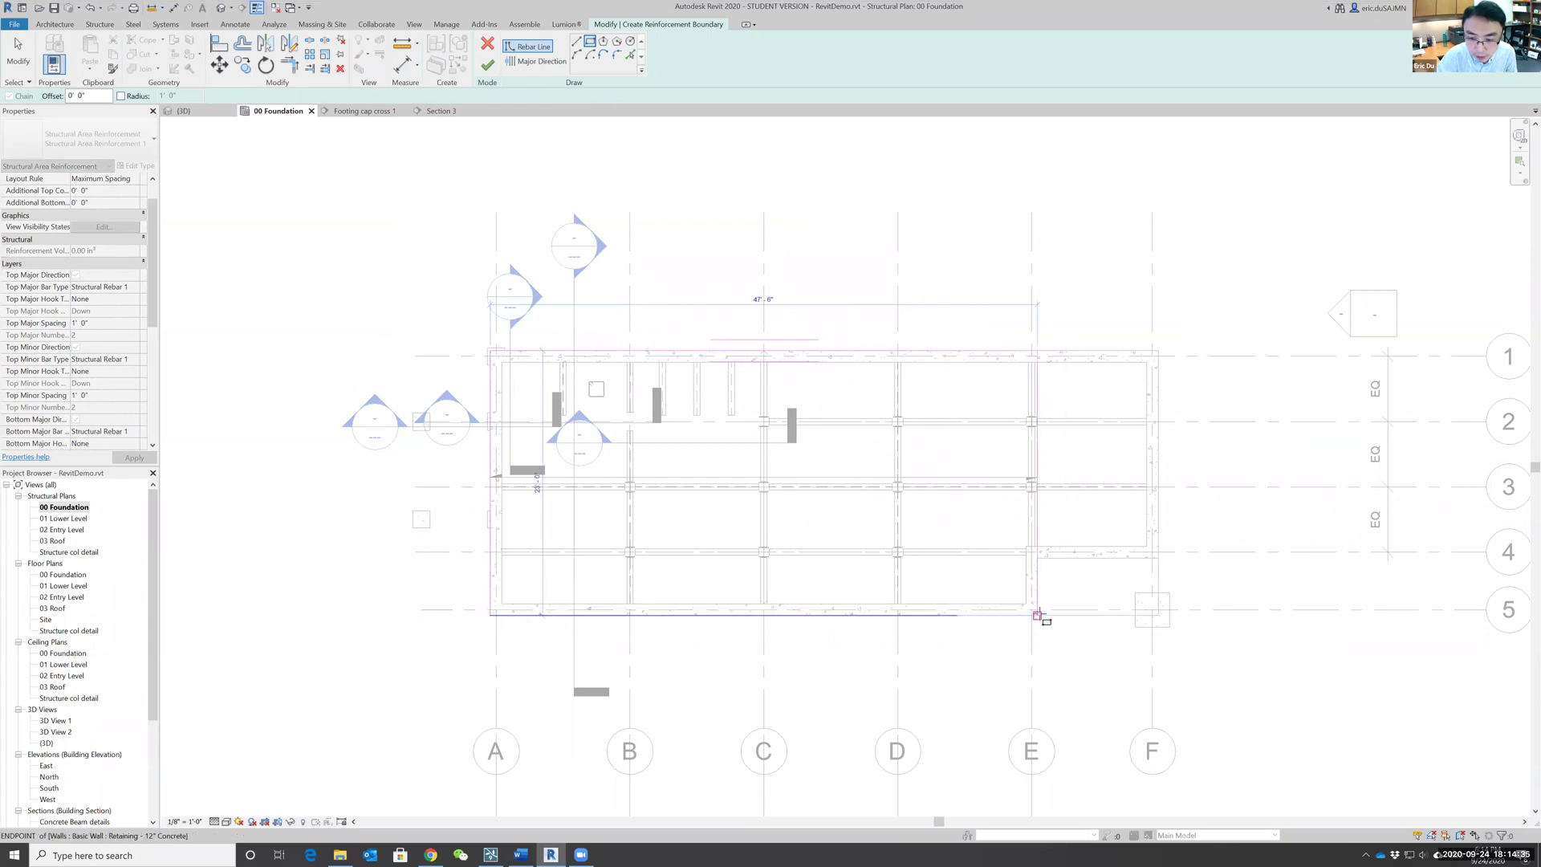
pyautogui.click(1037, 615)
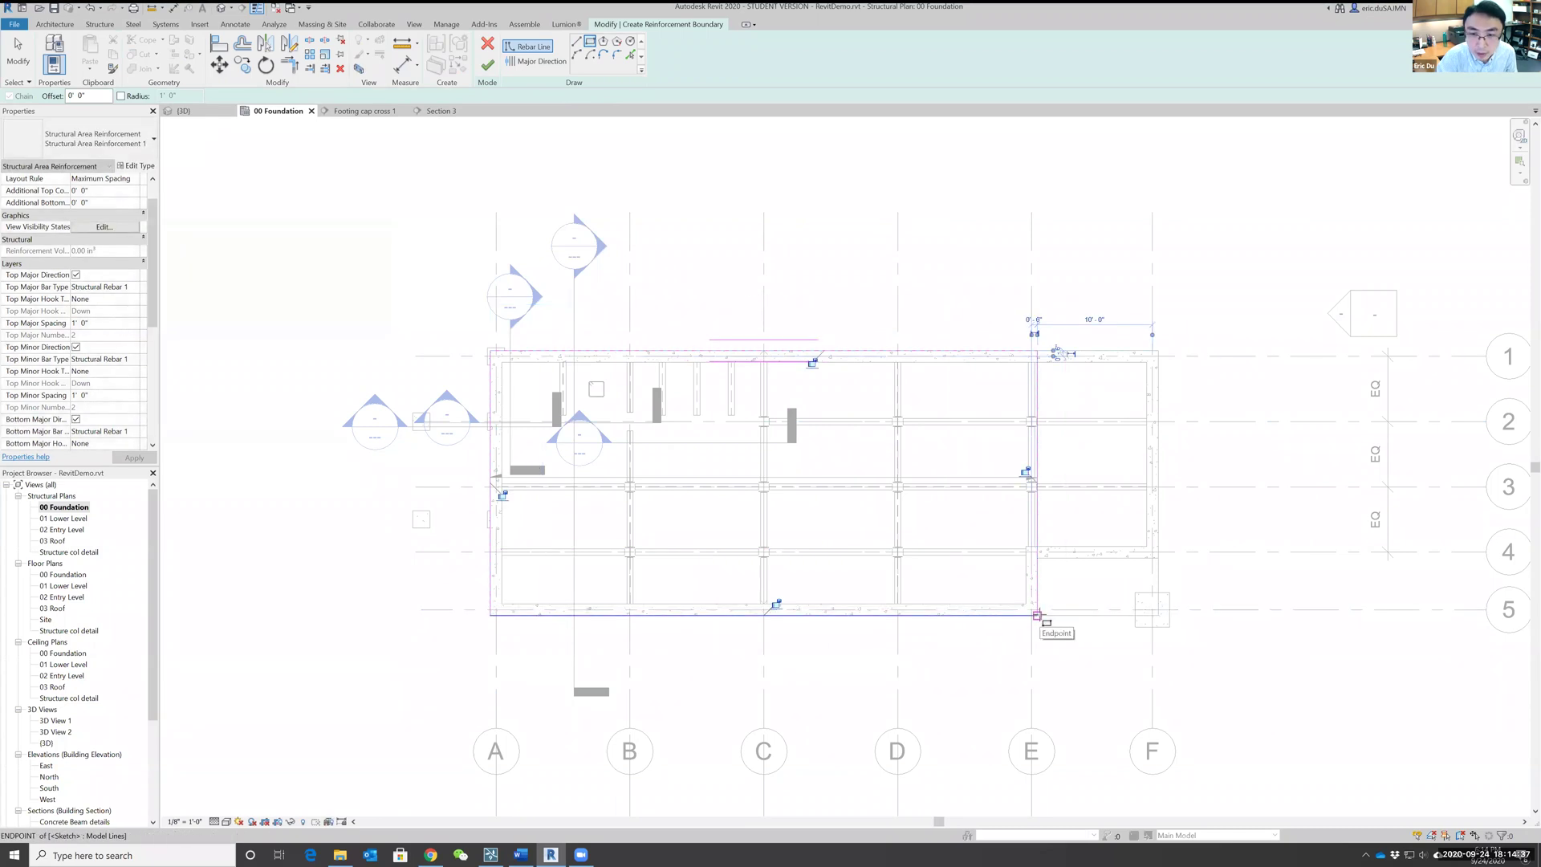
pyautogui.click(486, 68)
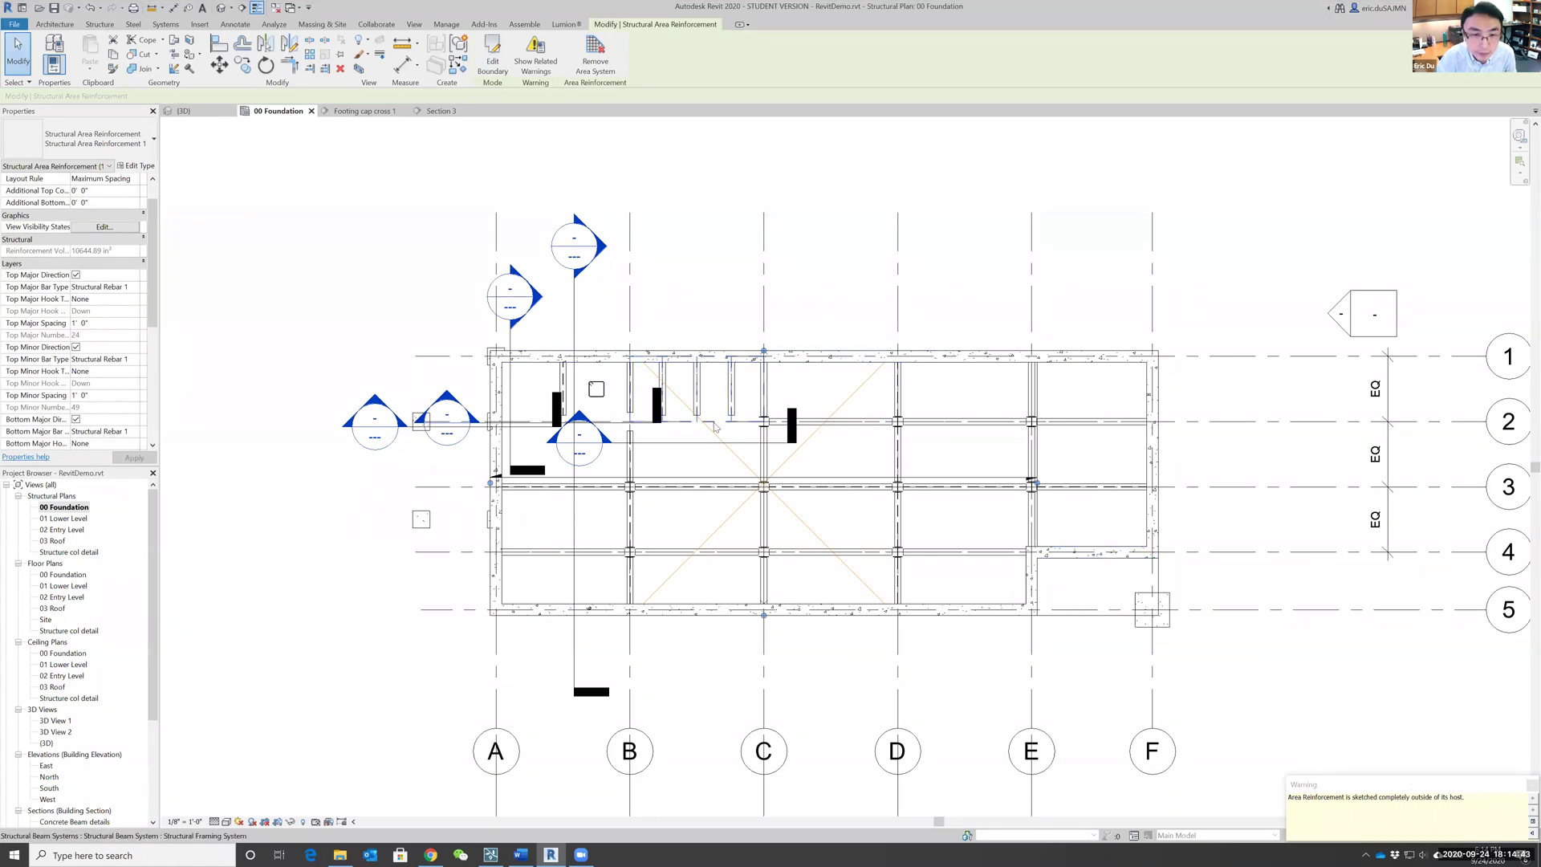
# Step: Open the default 3D view and turn off its section box
pyautogui.click(415, 25)
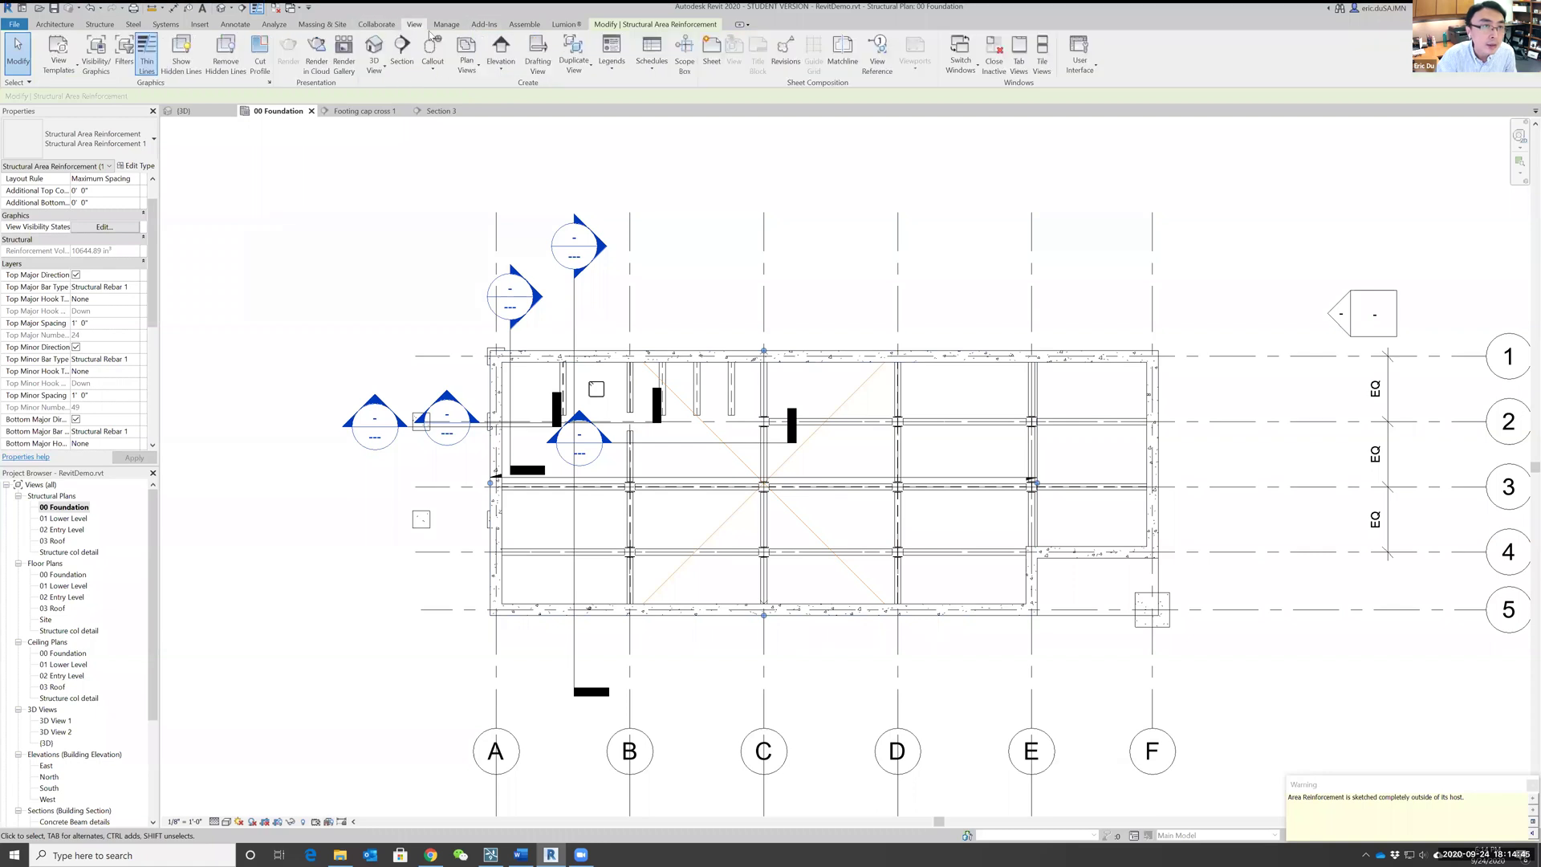
pyautogui.click(377, 50)
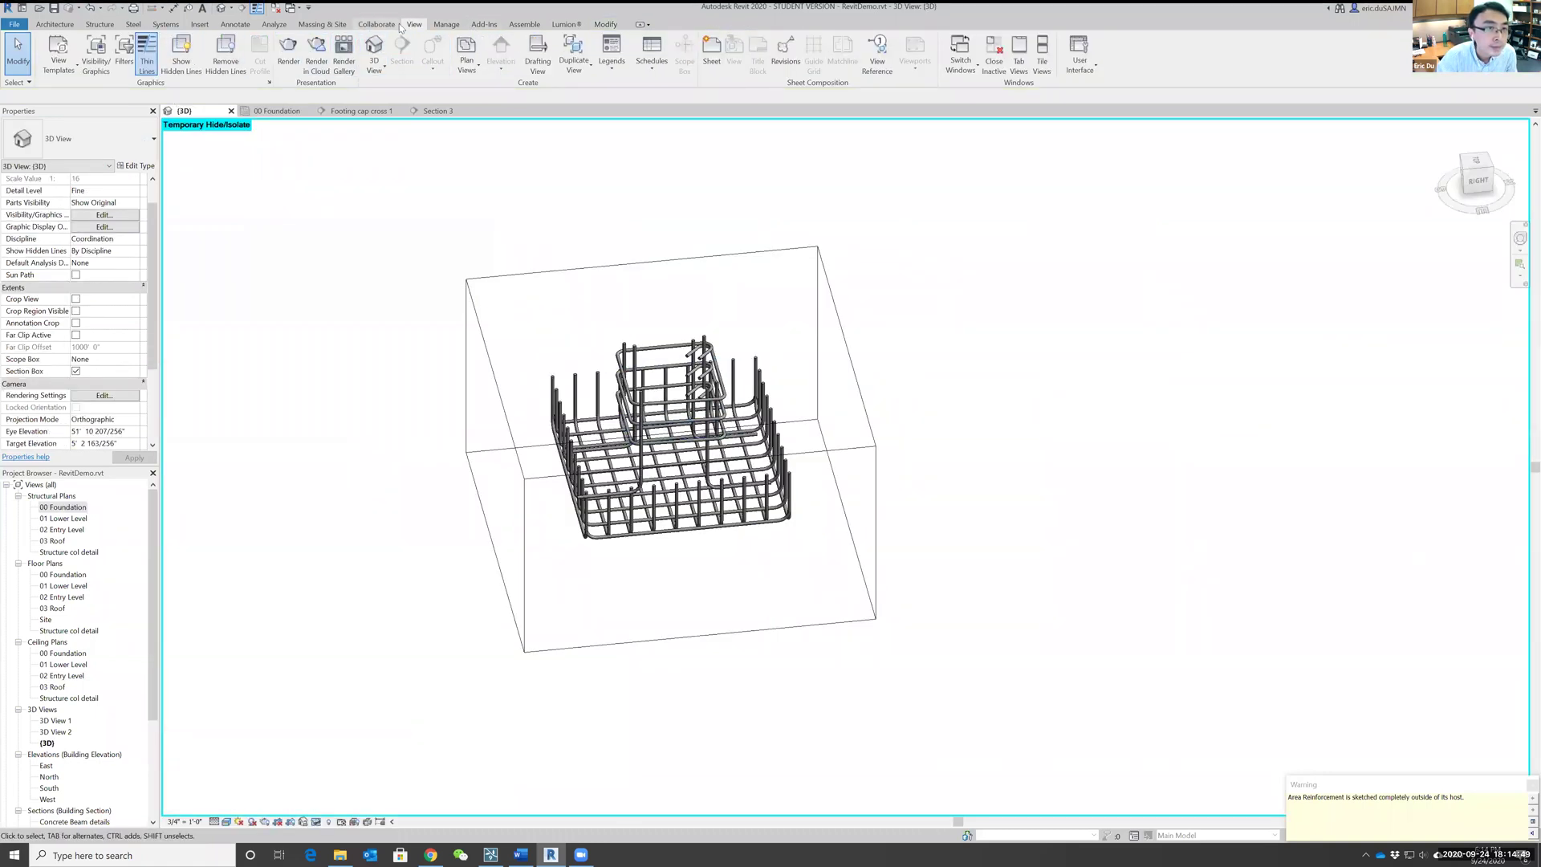
pyautogui.click(828, 284)
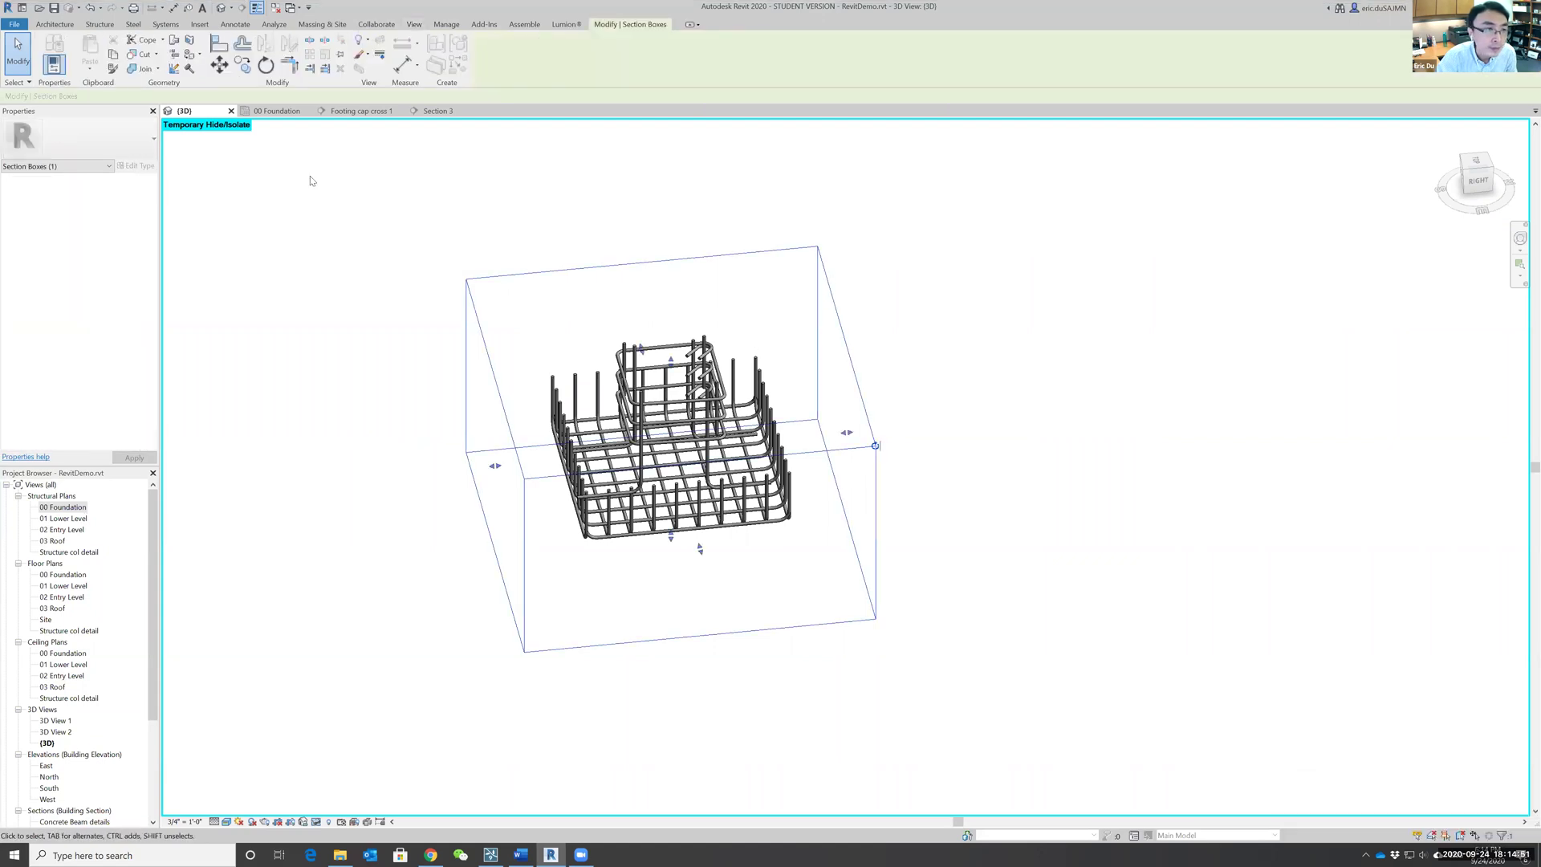
pyautogui.click(976, 284)
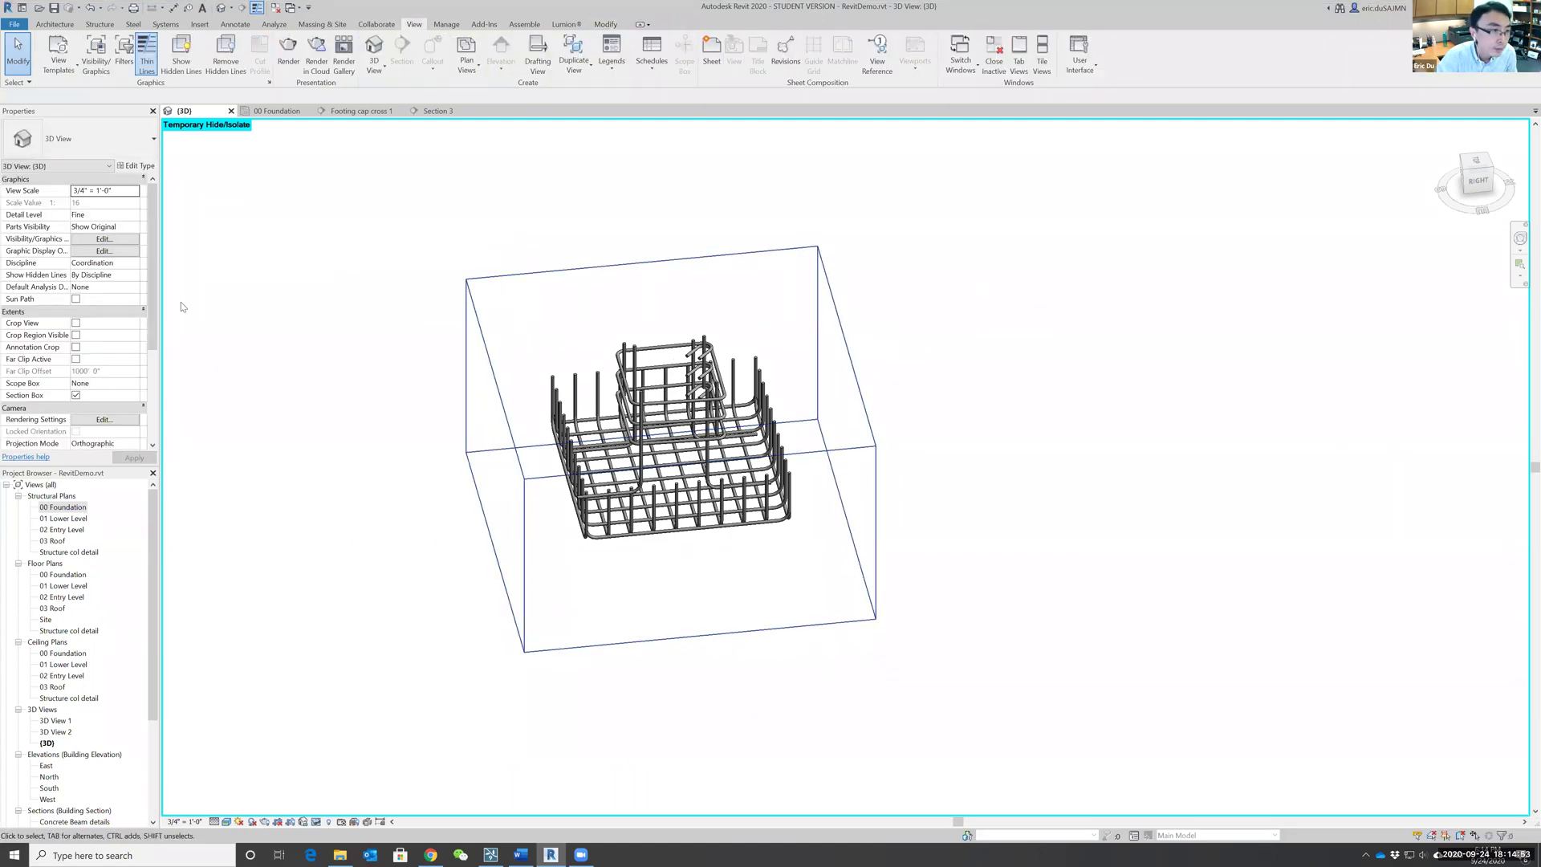
pyautogui.scroll(-2, 127, 362)
pyautogui.click(76, 335)
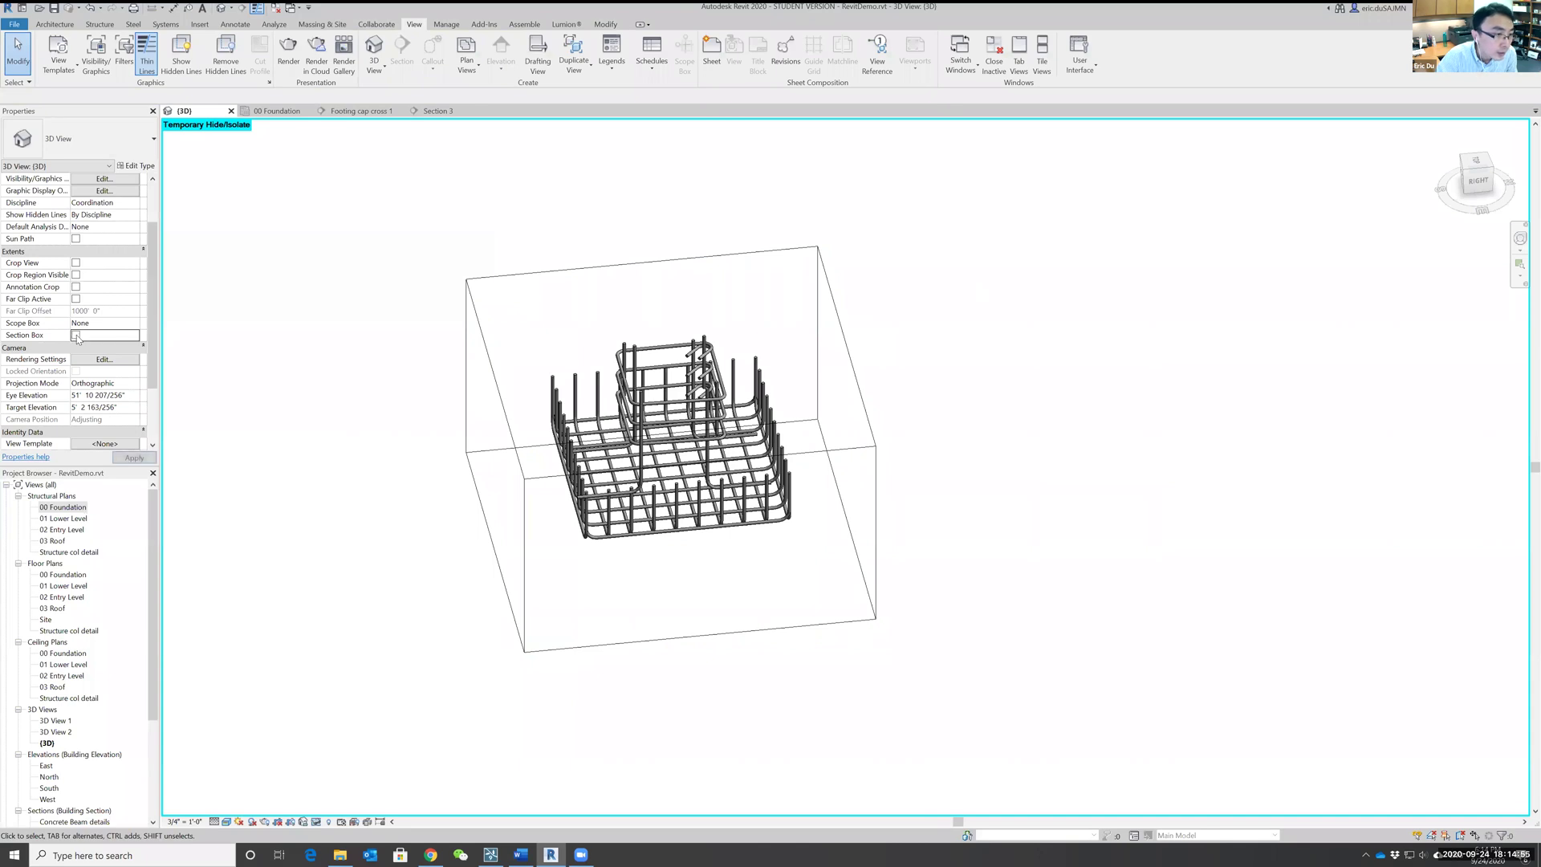
pyautogui.click(134, 457)
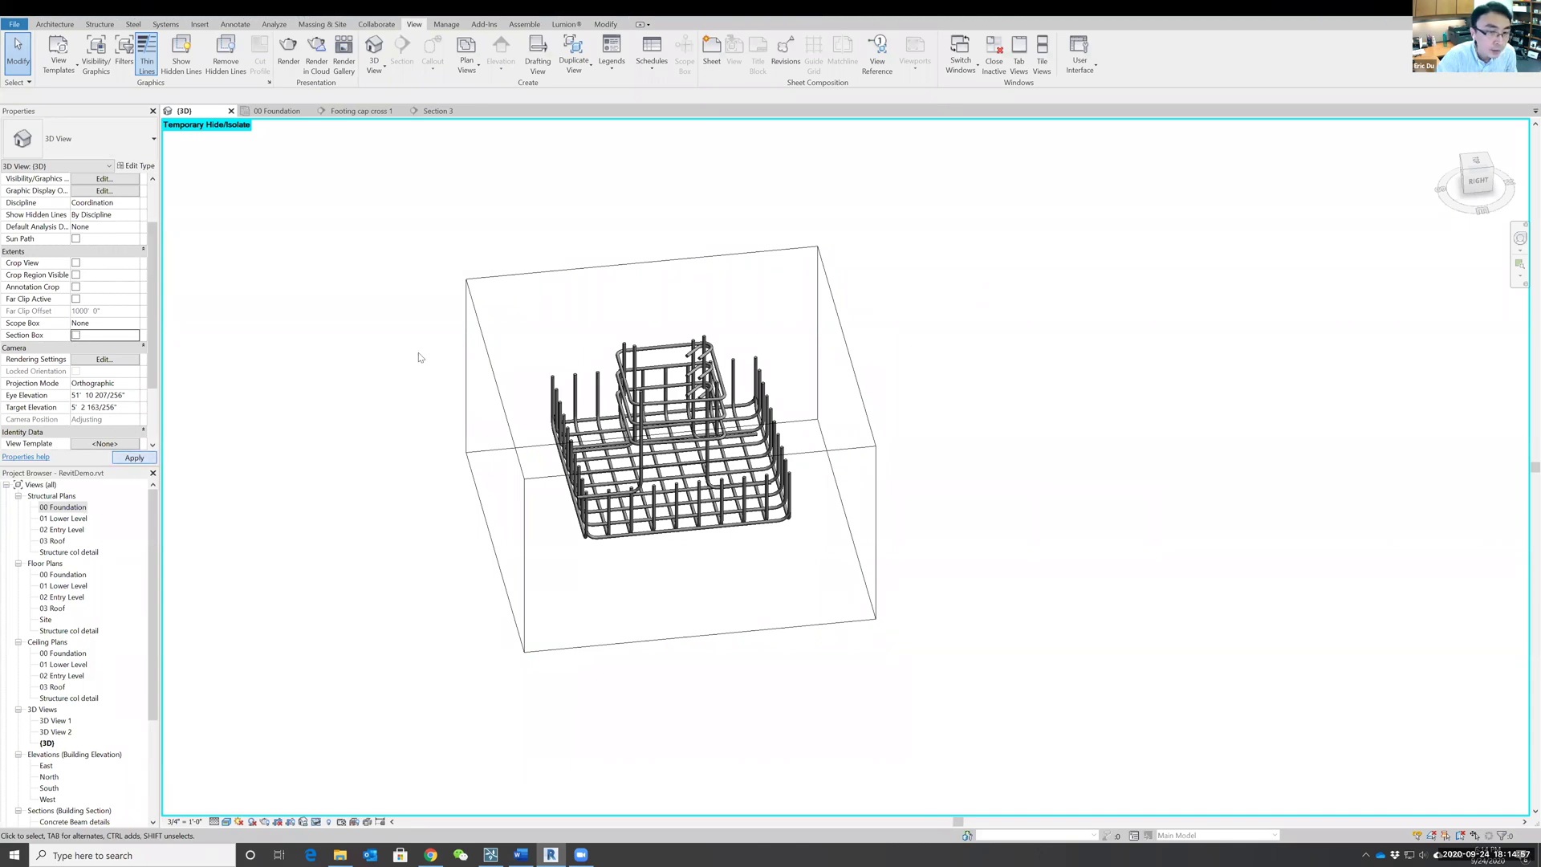
# Step: Examine the foundation floor's area reinforcement in 3D from the underside of the building
pyautogui.scroll(-5, 587, 474)
pyautogui.moveTo(873, 633); pyautogui.dragTo(890, 208, button='middle')
pyautogui.keyDown('shift'); pyautogui.moveTo(838, 265); pyautogui.dragTo(764, 254, button='middle'); pyautogui.keyUp('shift')
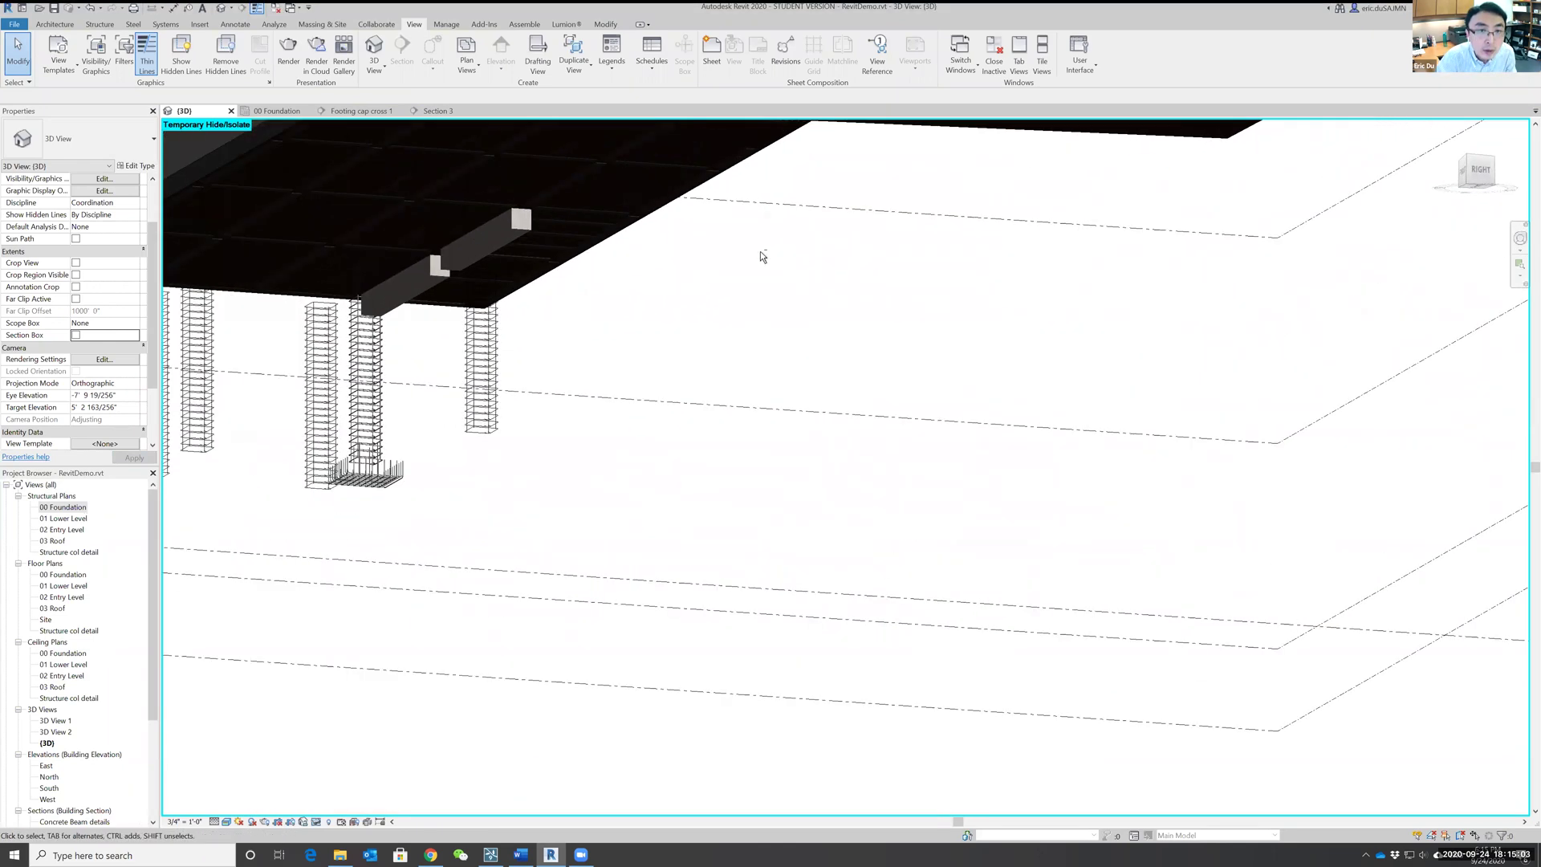
pyautogui.keyDown('shift'); pyautogui.moveTo(763, 321); pyautogui.dragTo(888, 411, button='middle'); pyautogui.keyUp('shift')
pyautogui.scroll(4, 883, 377)
pyautogui.moveTo(642, 376); pyautogui.dragTo(1172, 523, button='middle')
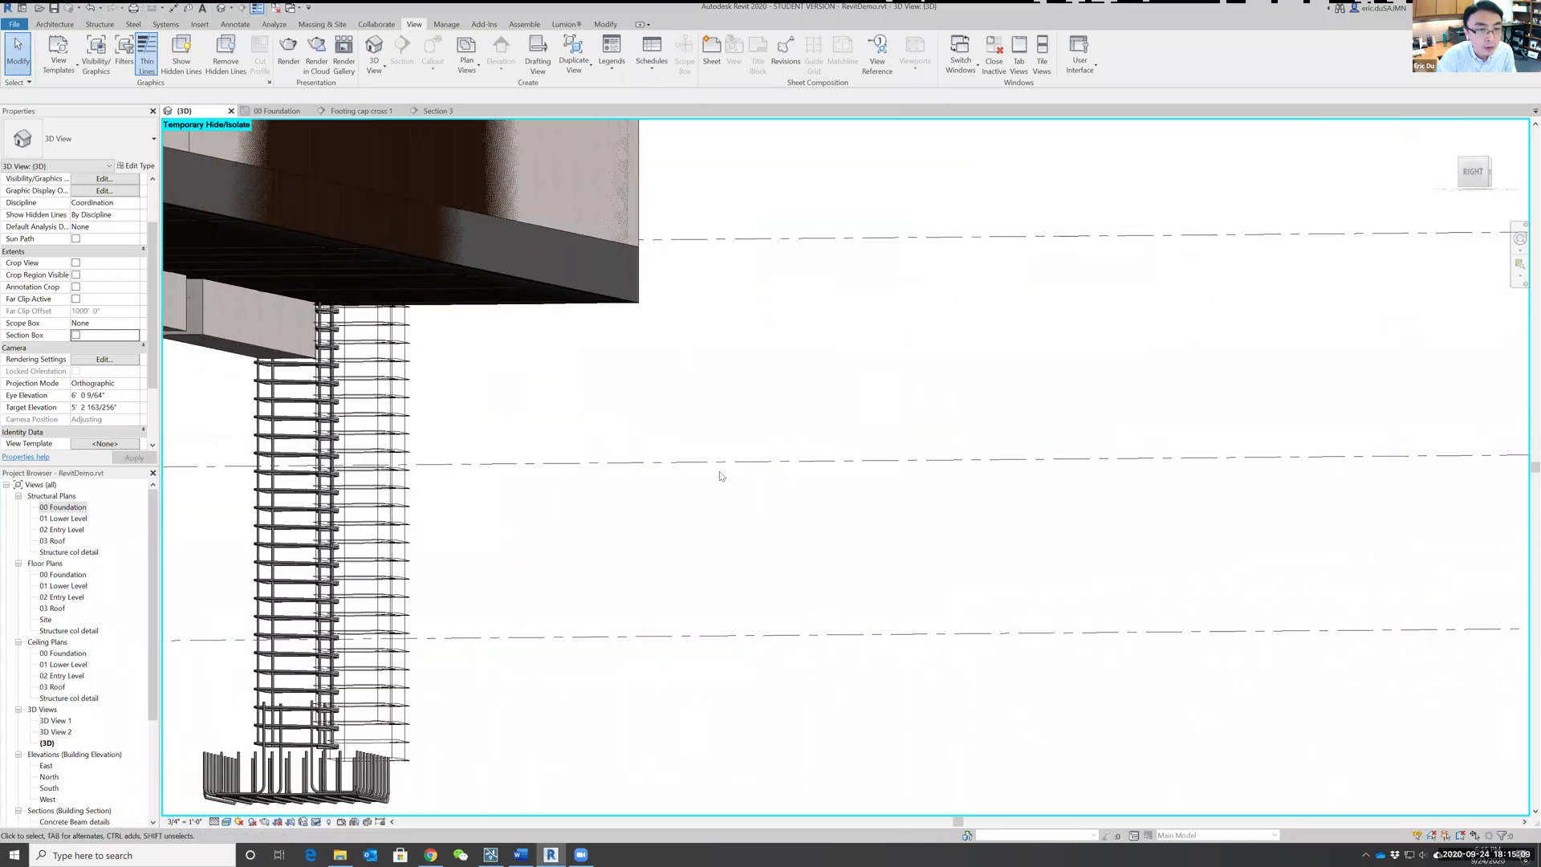
pyautogui.scroll(-4, 674, 474)
pyautogui.moveTo(665, 475); pyautogui.dragTo(857, 518, button='middle')
pyautogui.scroll(1, 746, 508)
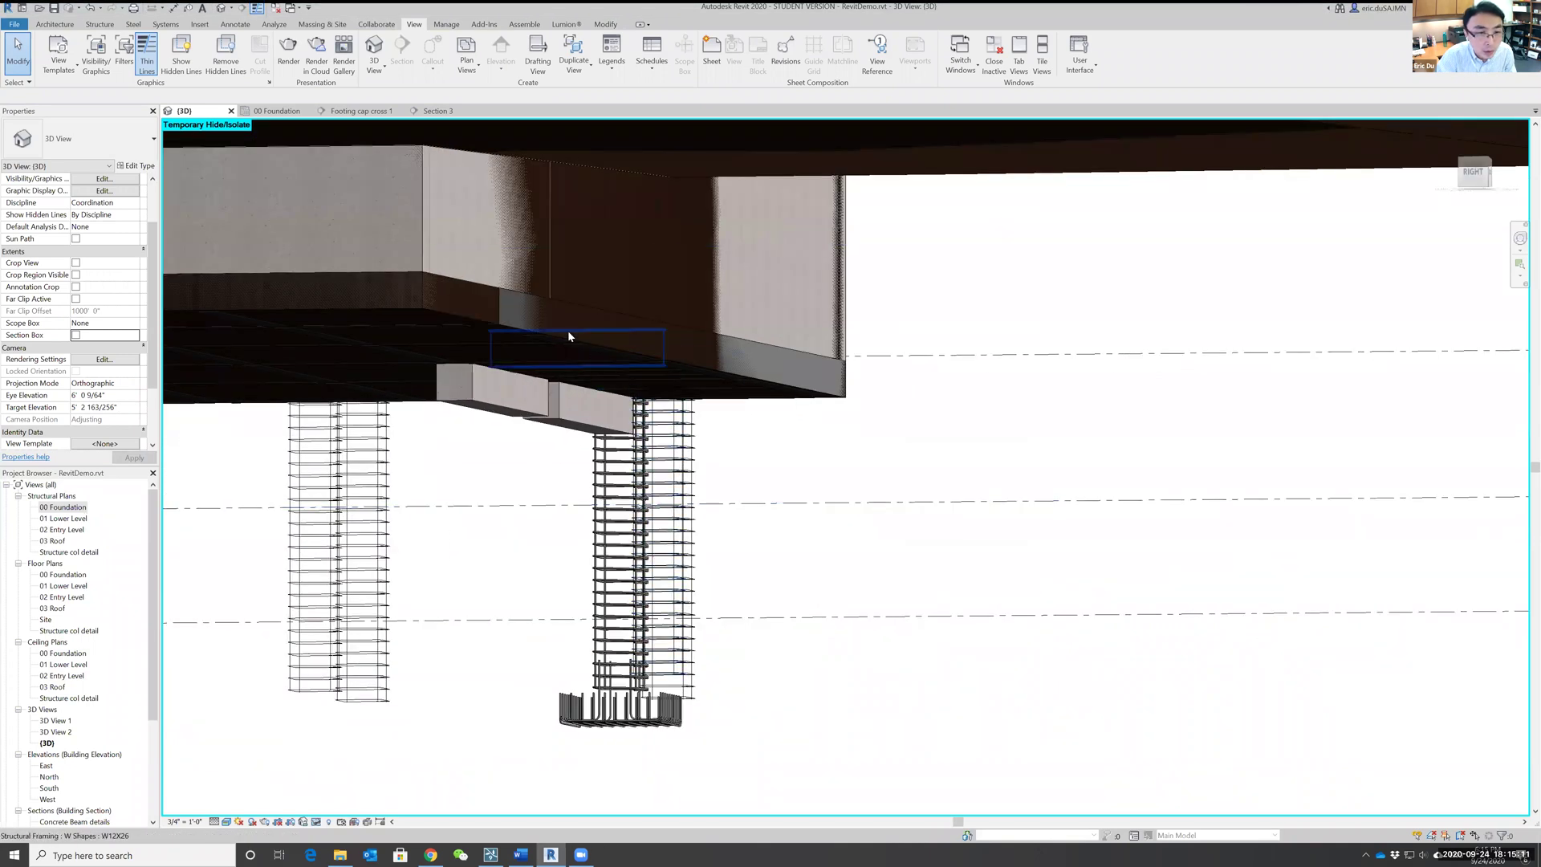
pyautogui.click(538, 329)
pyautogui.keyDown('shift'); pyautogui.moveTo(472, 611); pyautogui.dragTo(906, 544, button='middle'); pyautogui.keyUp('shift')
pyautogui.scroll(-2, 905, 544)
pyautogui.scroll(-1, 481, 671)
pyautogui.moveTo(562, 649); pyautogui.dragTo(795, 648, button='middle')
pyautogui.scroll(1, 481, 461)
pyautogui.moveTo(449, 432); pyautogui.dragTo(427, 415, button='middle')
pyautogui.scroll(3, 428, 415)
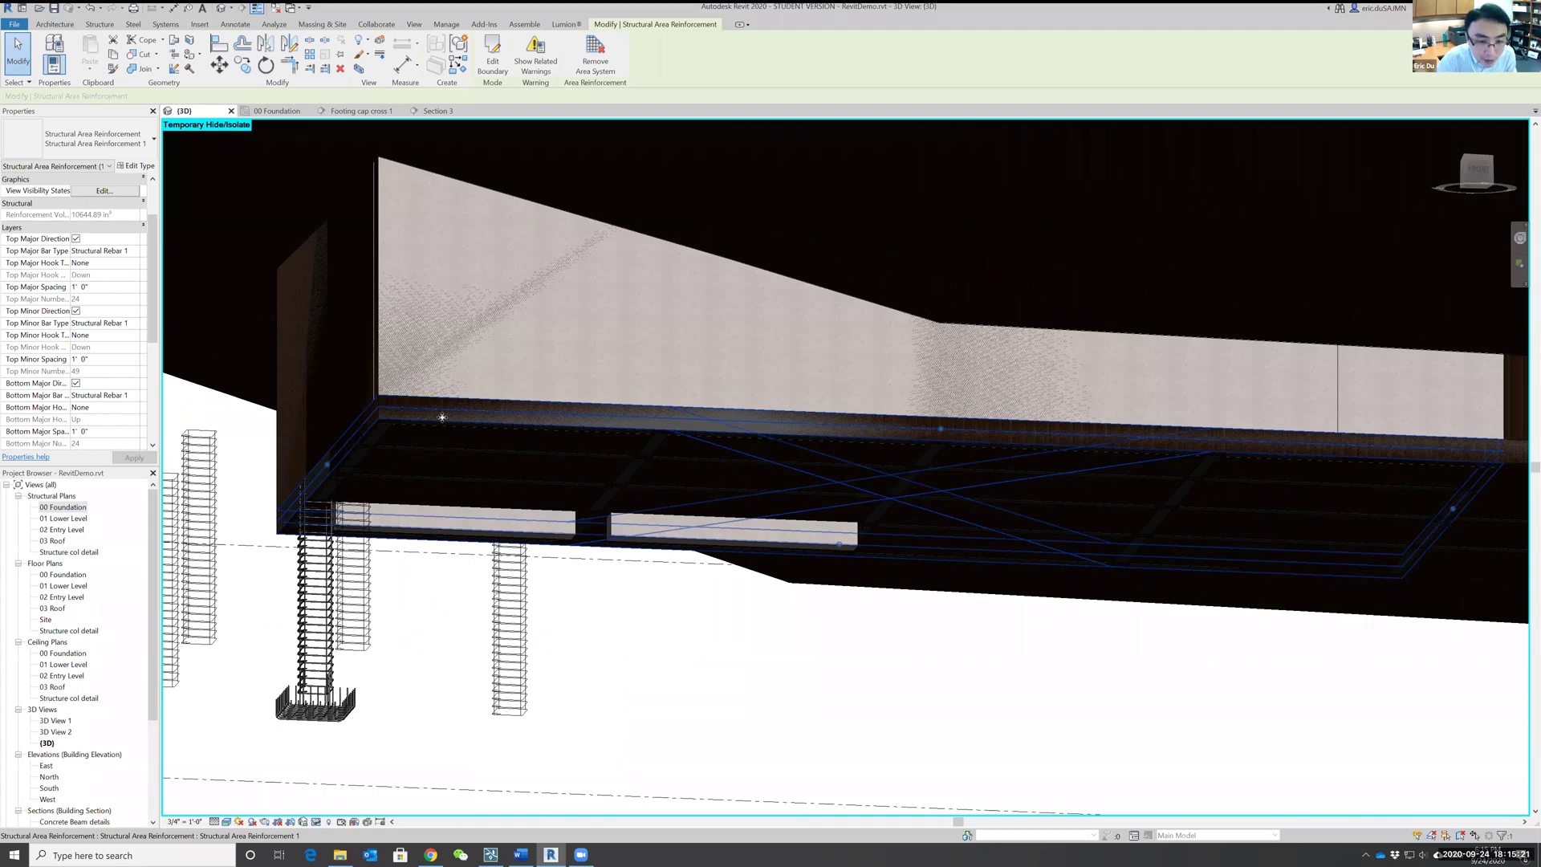
pyautogui.keyDown('shift'); pyautogui.moveTo(466, 434); pyautogui.dragTo(502, 518, button='middle'); pyautogui.keyUp('shift')
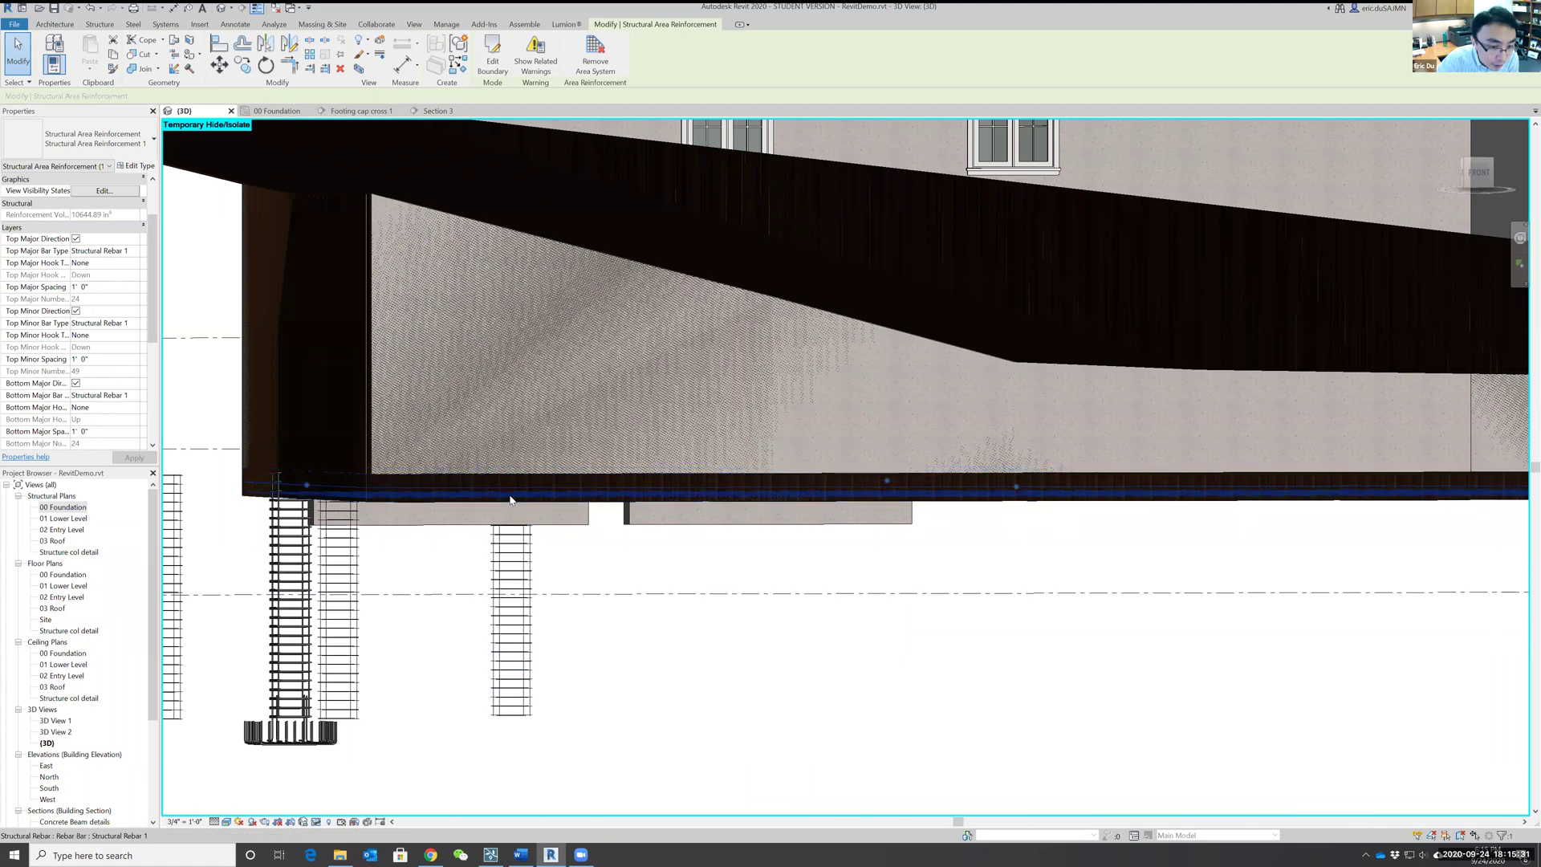
# Step: Temporarily hide the structural area reinforcement element of the foundation floor in the 3D view
pyautogui.click(481, 502)
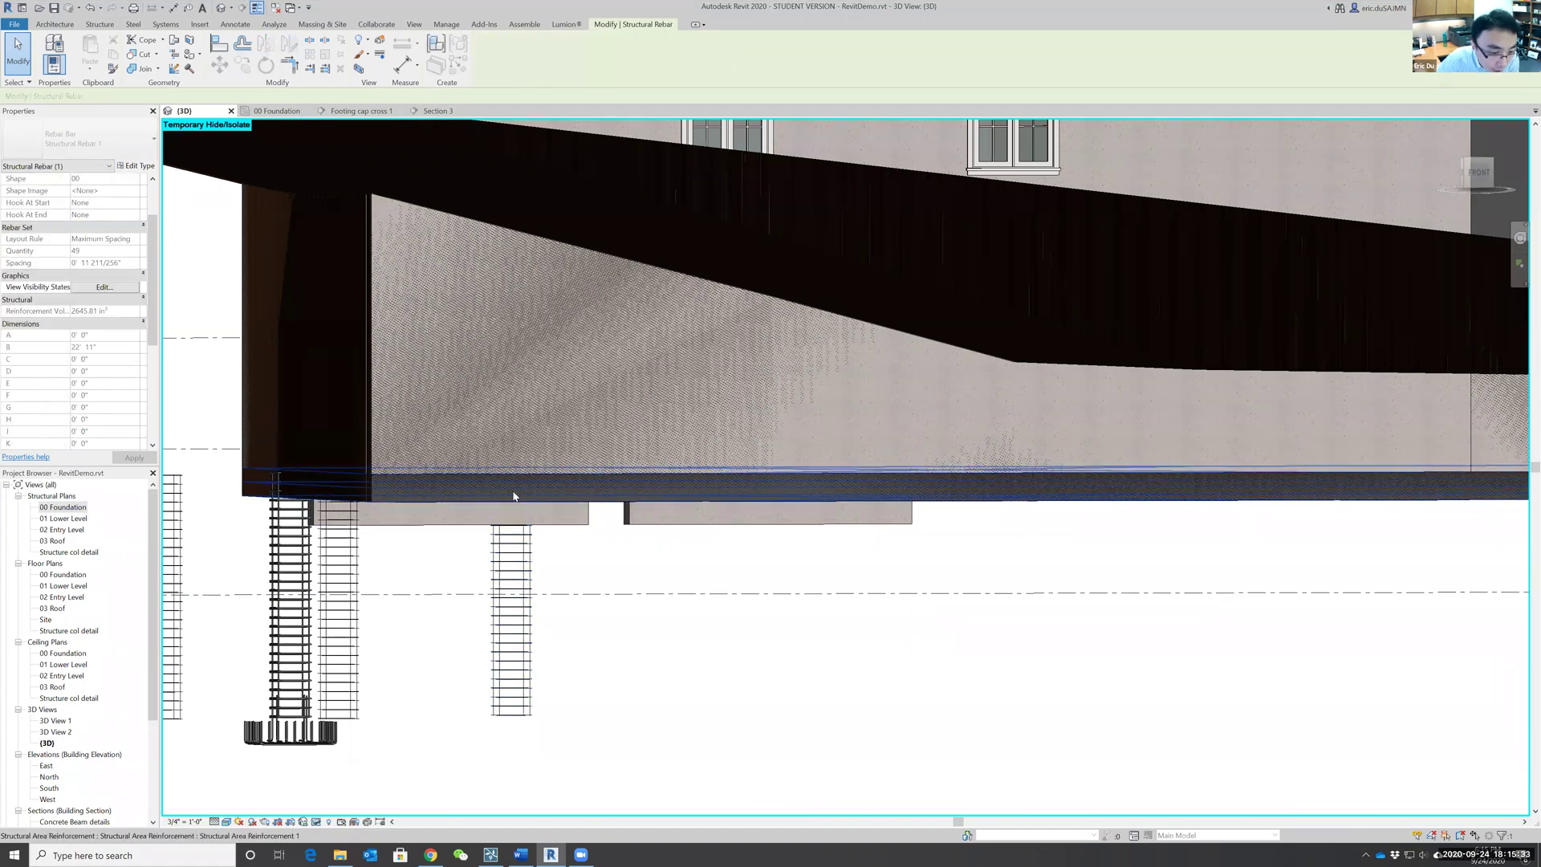
pyautogui.keyDown('shift'); pyautogui.moveTo(623, 599); pyautogui.dragTo(574, 409, button='middle'); pyautogui.keyUp('shift')
pyautogui.scroll(3, 588, 470)
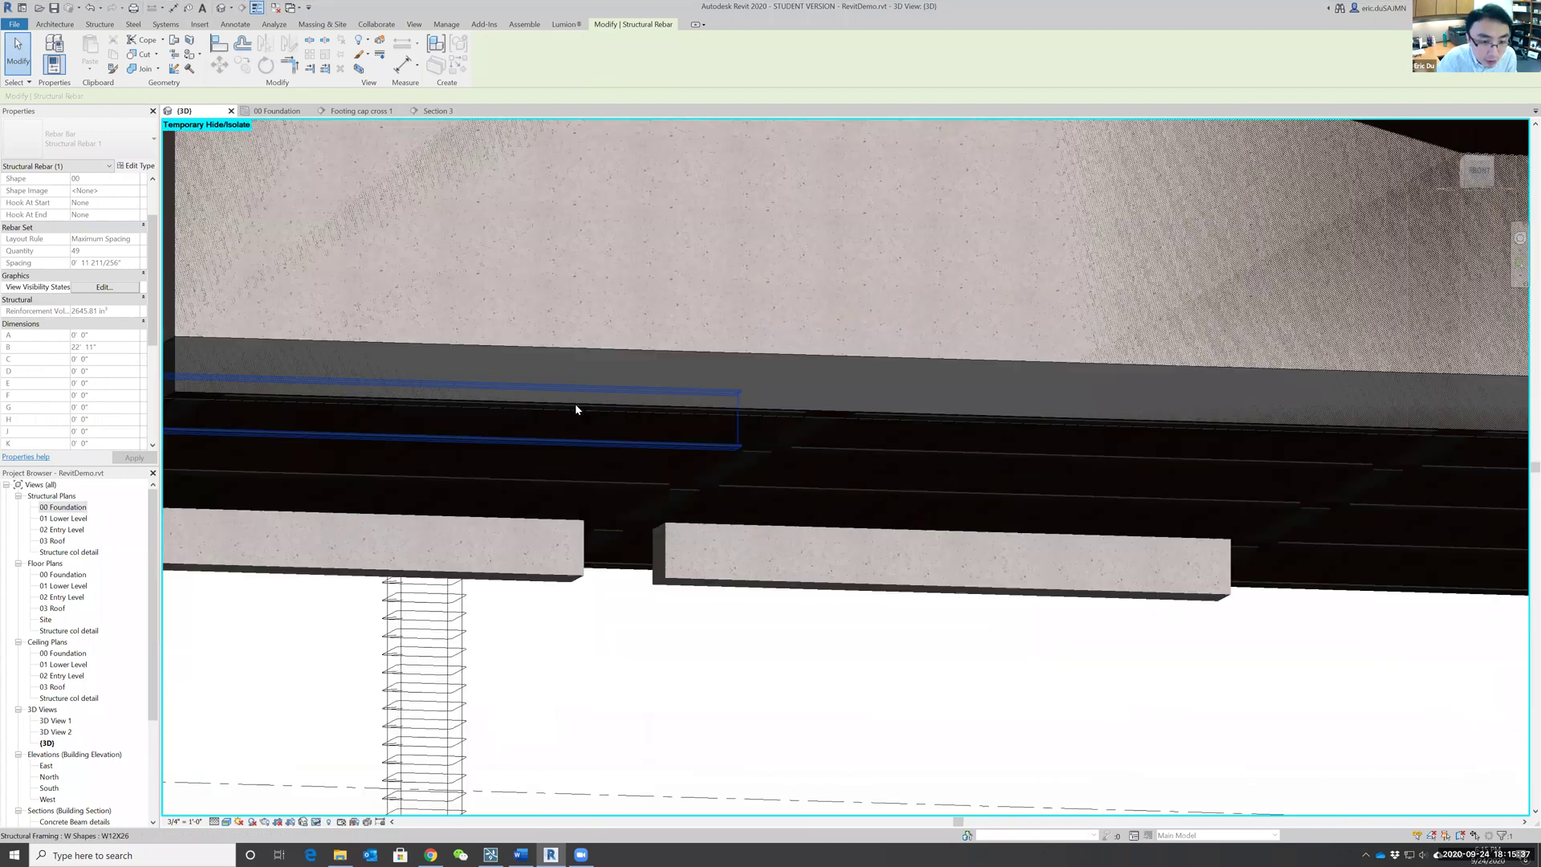
pyautogui.click(575, 403)
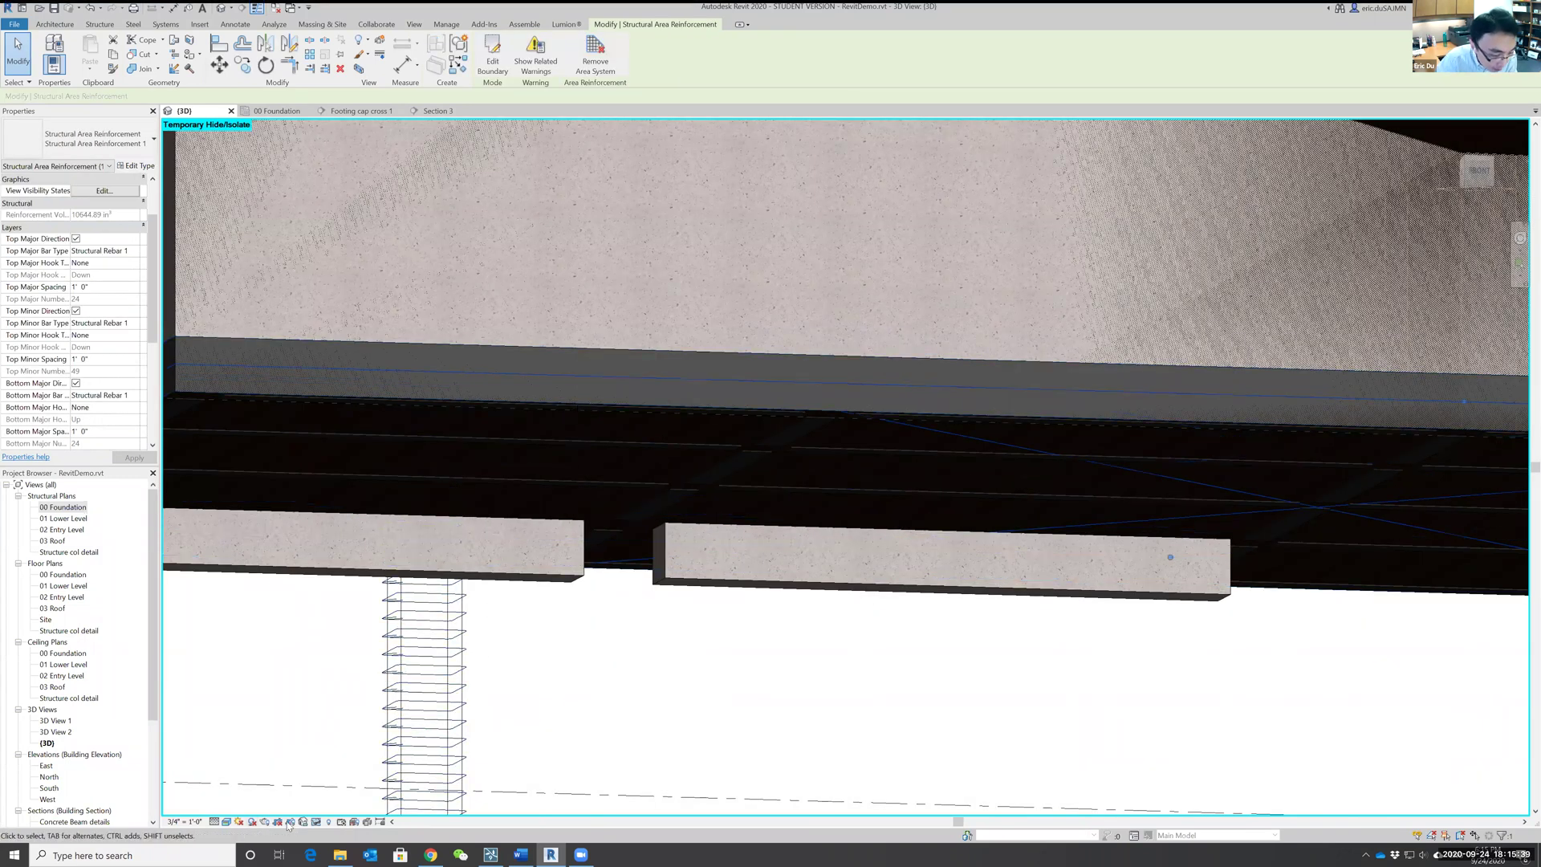
pyautogui.click(316, 821)
pyautogui.click(345, 792)
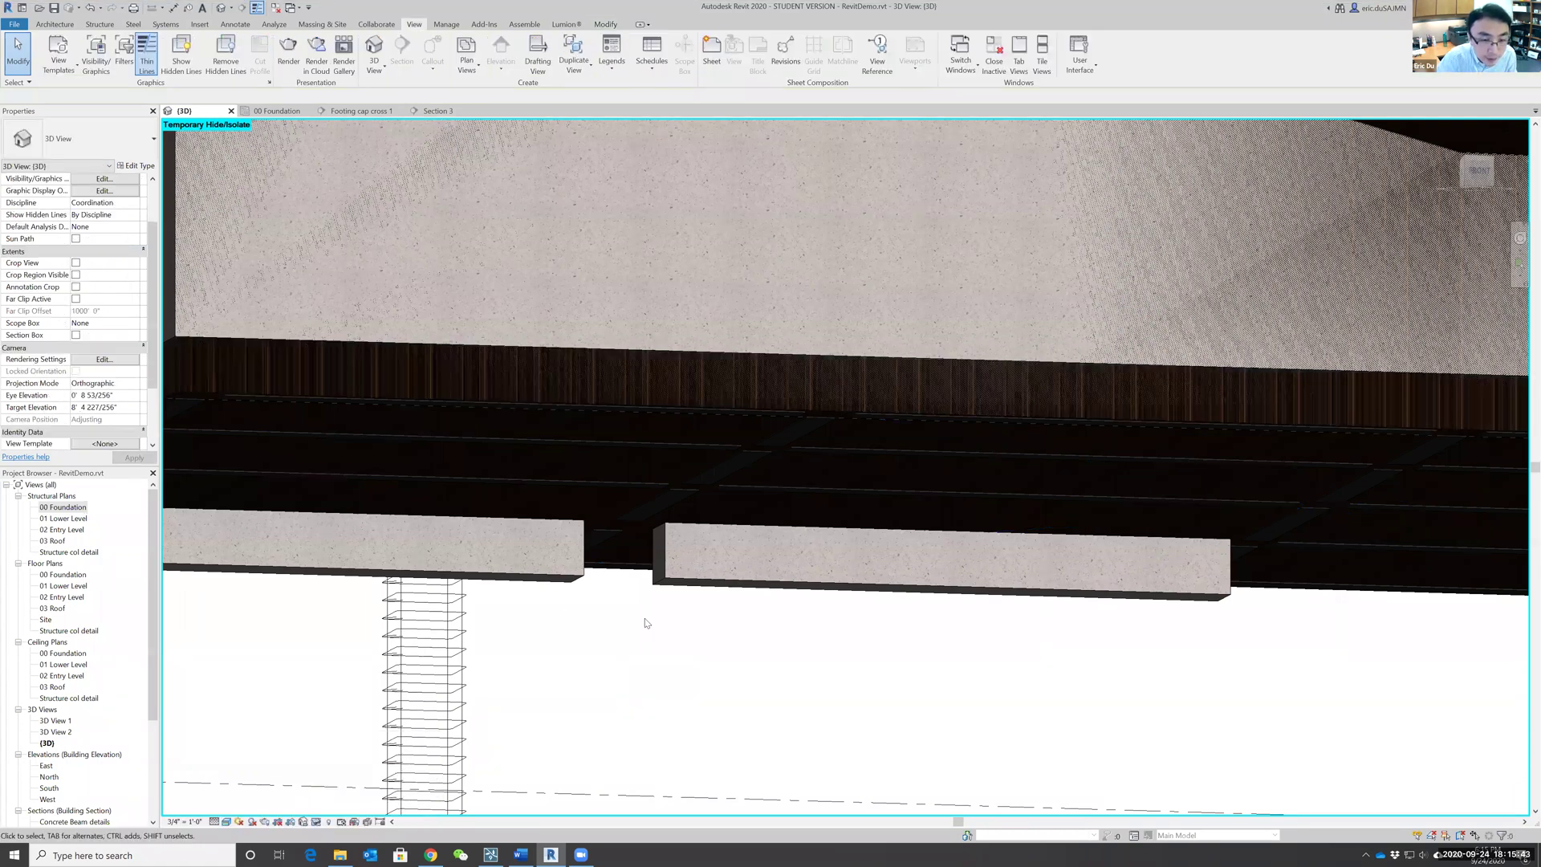
# Step: Temporarily hide the Generic - 12" foundation floor in the 3D view
pyautogui.scroll(-5, 523, 515)
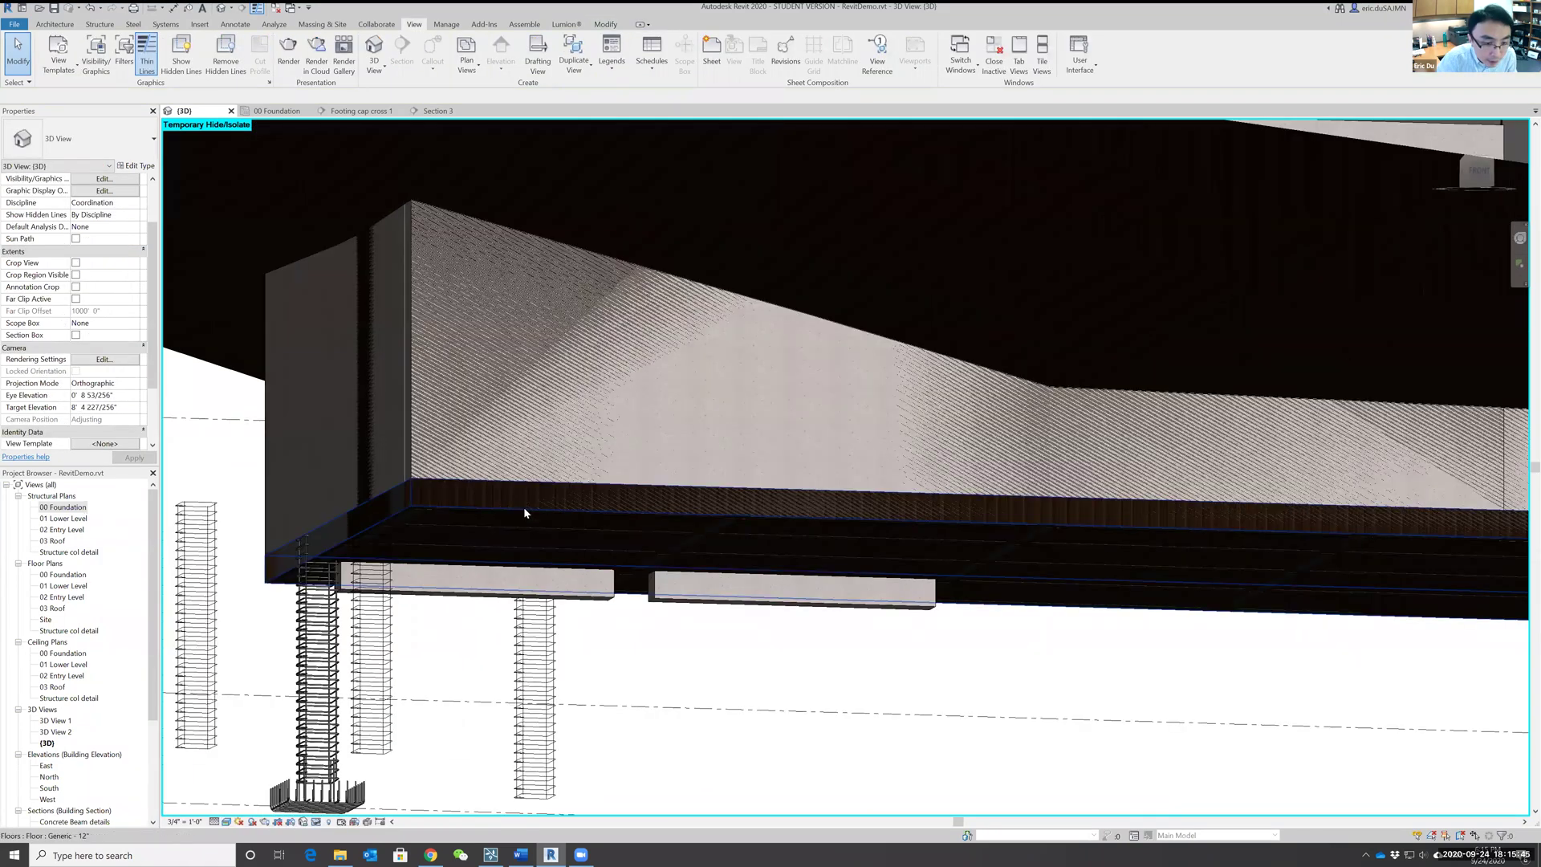
pyautogui.click(524, 513)
pyautogui.click(316, 821)
pyautogui.click(345, 791)
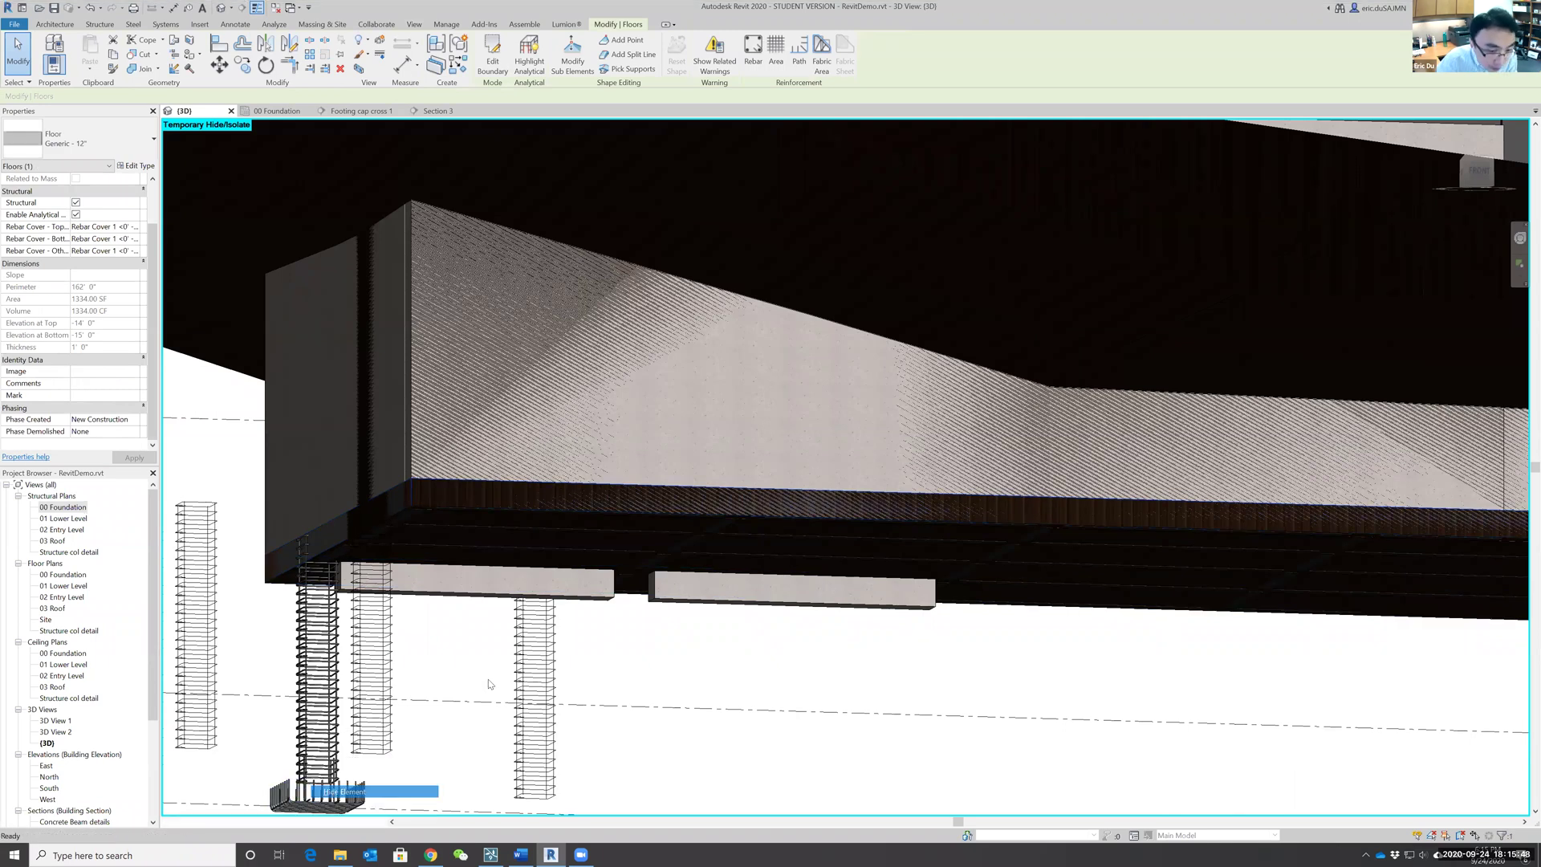
# Step: Temporarily hide the Structural Rebar 1 bar set inside the foundation floor
pyautogui.click(600, 488)
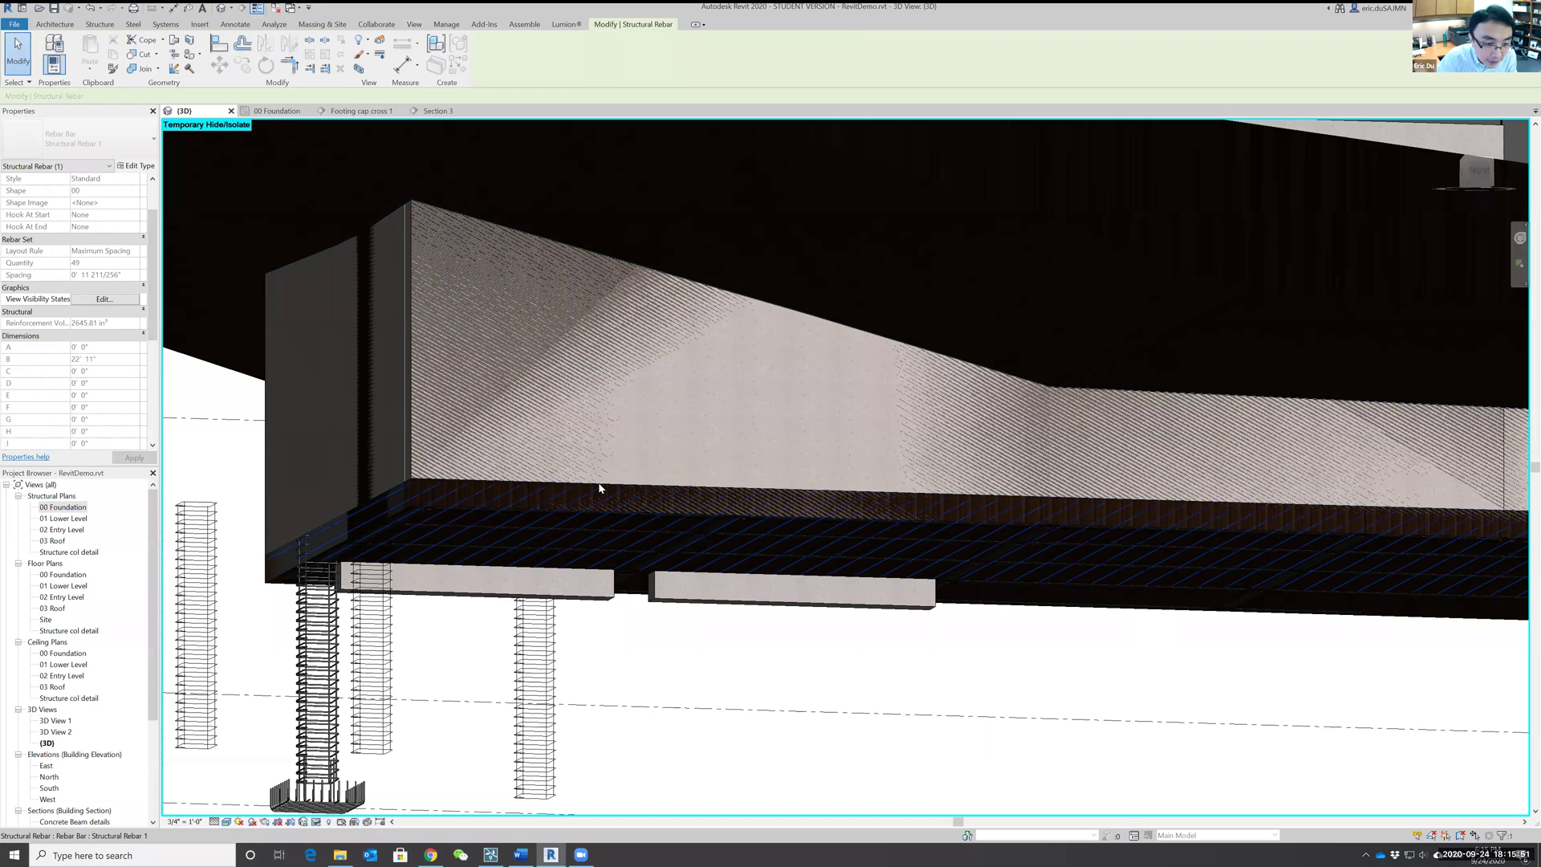
pyautogui.click(317, 821)
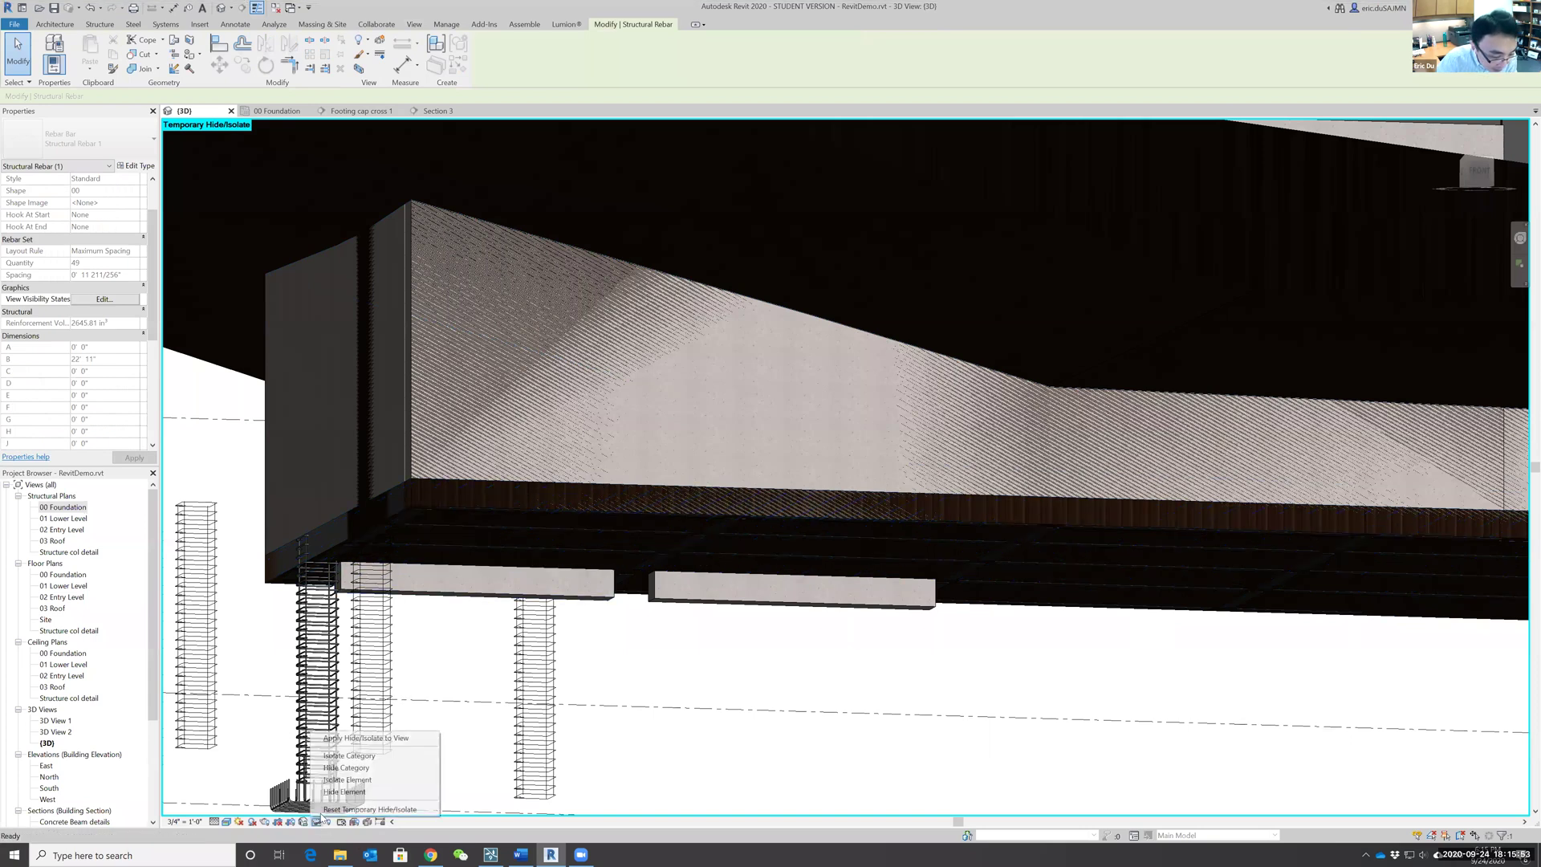
pyautogui.click(361, 788)
pyautogui.click(590, 661)
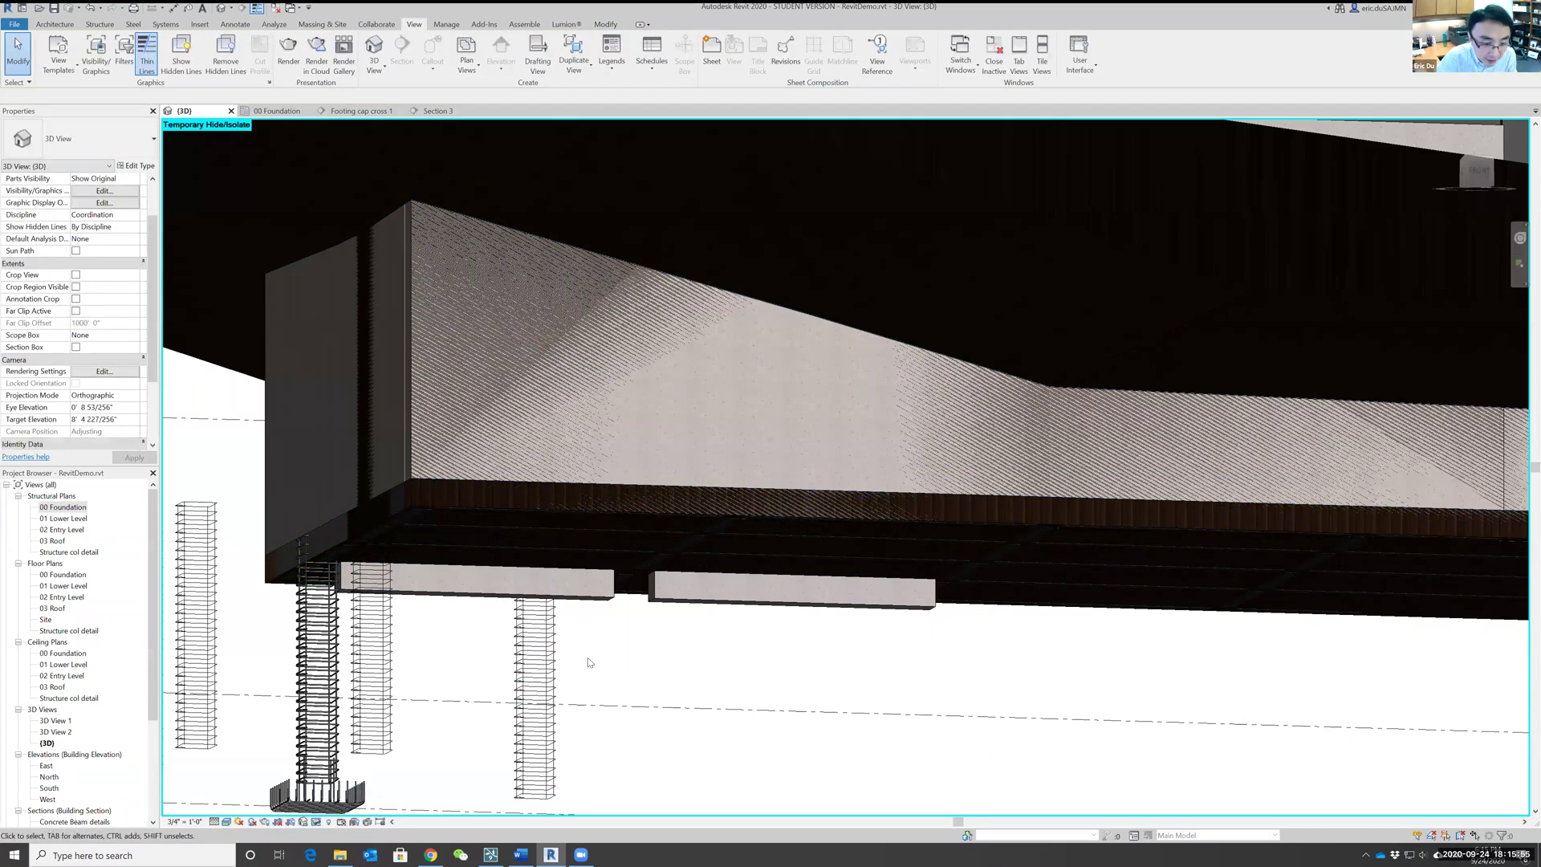
# Step: Set the 3D view's visual style to Wireframe and inspect the rebar in the foundation floor
pyautogui.scroll(2, 570, 676)
pyautogui.scroll(-1, 418, 698)
pyautogui.click(227, 821)
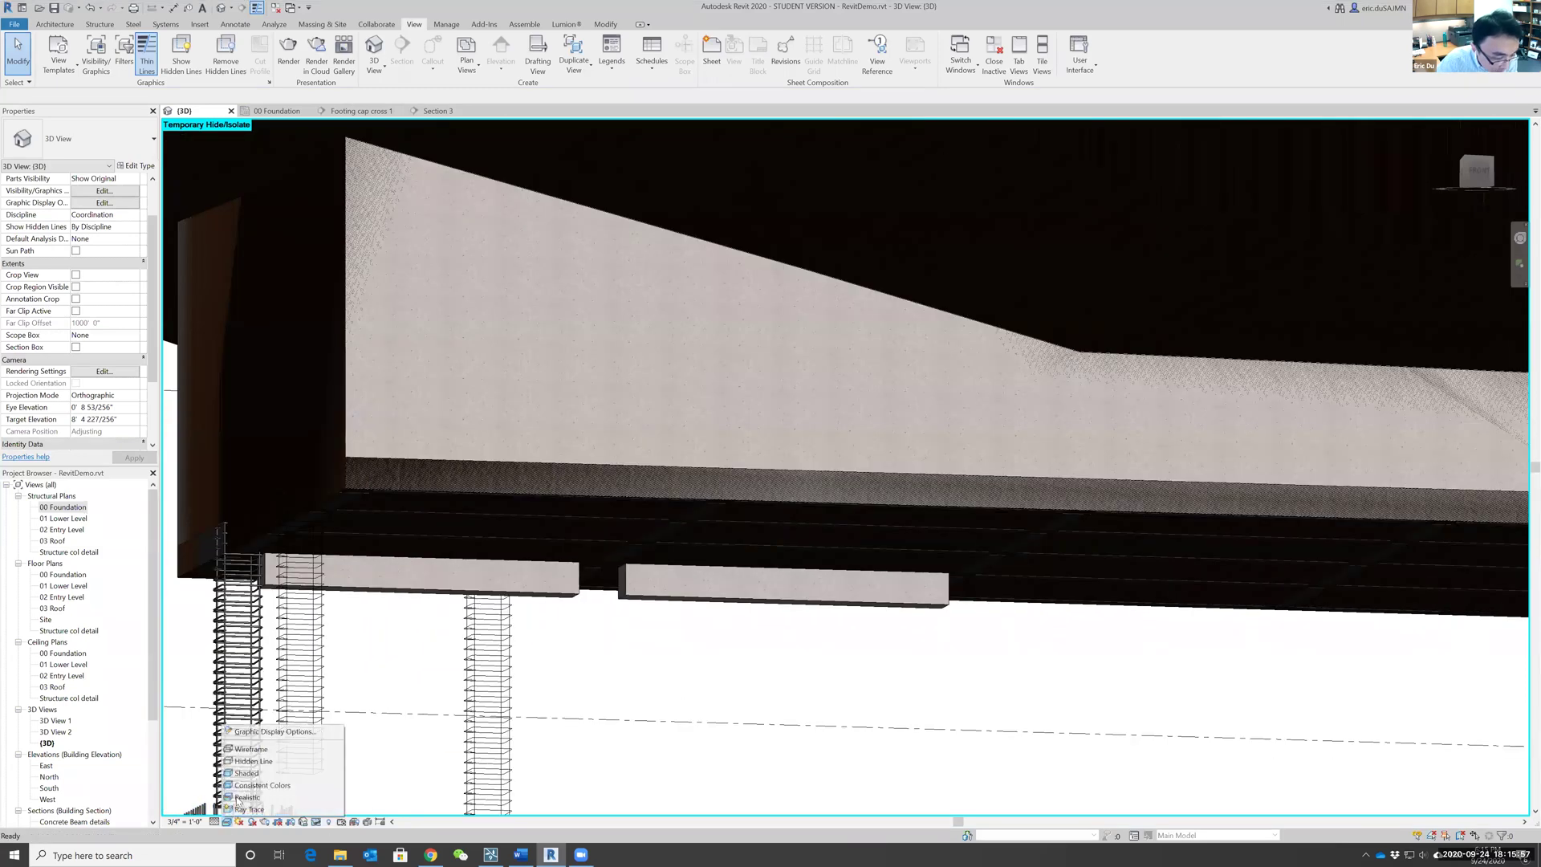
pyautogui.click(249, 749)
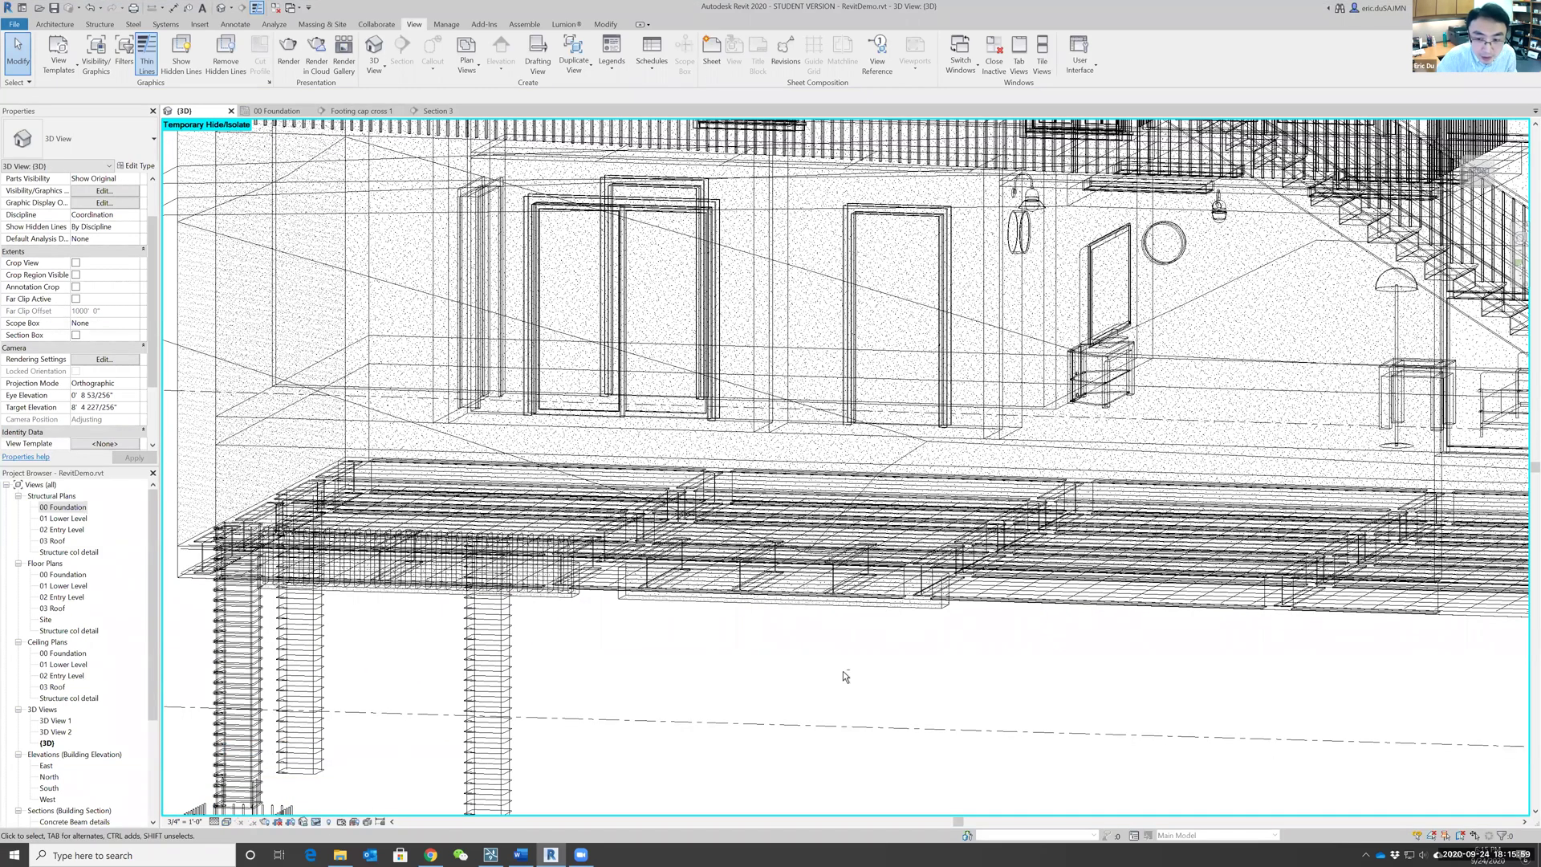
pyautogui.moveTo(886, 673)
pyautogui.keyDown('shift'); pyautogui.mouseDown(button='middle')
pyautogui.moveTo(864, 729)
pyautogui.moveTo(815, 708)
pyautogui.moveTo(793, 672)
pyautogui.moveTo(826, 619)
pyautogui.moveTo(877, 605)
pyautogui.moveTo(893, 715)
pyautogui.moveTo(832, 595)
pyautogui.moveTo(774, 654)
pyautogui.moveTo(822, 698)
pyautogui.moveTo(854, 695)
pyautogui.moveTo(872, 667)
pyautogui.moveTo(875, 403)
pyautogui.moveTo(865, 692)
pyautogui.mouseUp(button='middle'); pyautogui.keyUp('shift')
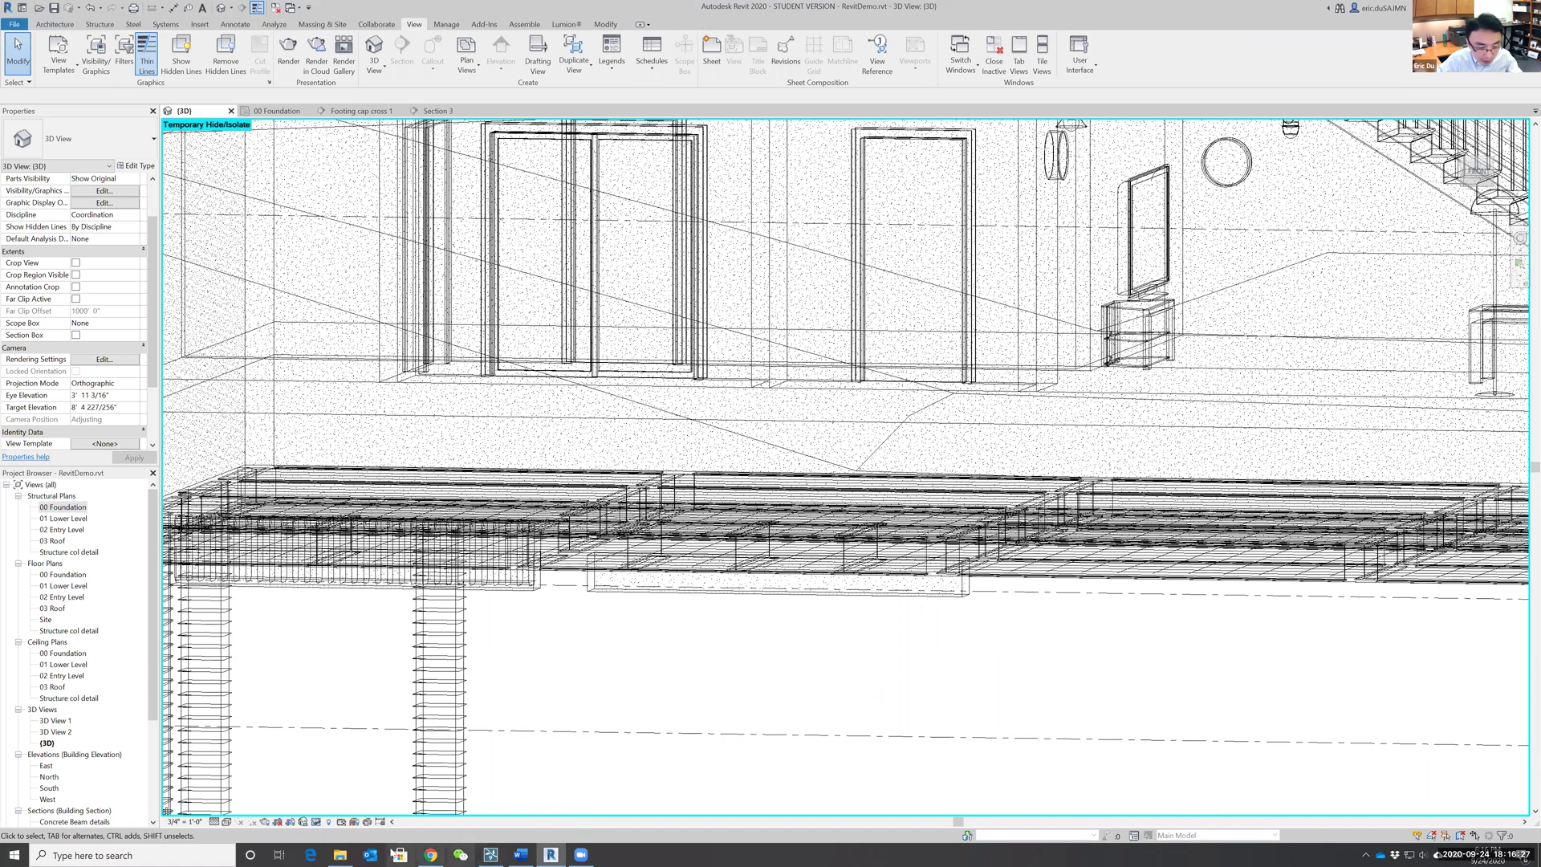
# Step: Switch to the PDF guide in Chrome and read page 29 on changing the area reinforcement's Top Major Hook Type and Bottom Major Bar Type
pyautogui.click(430, 854)
pyautogui.scroll(-5, 825, 545)
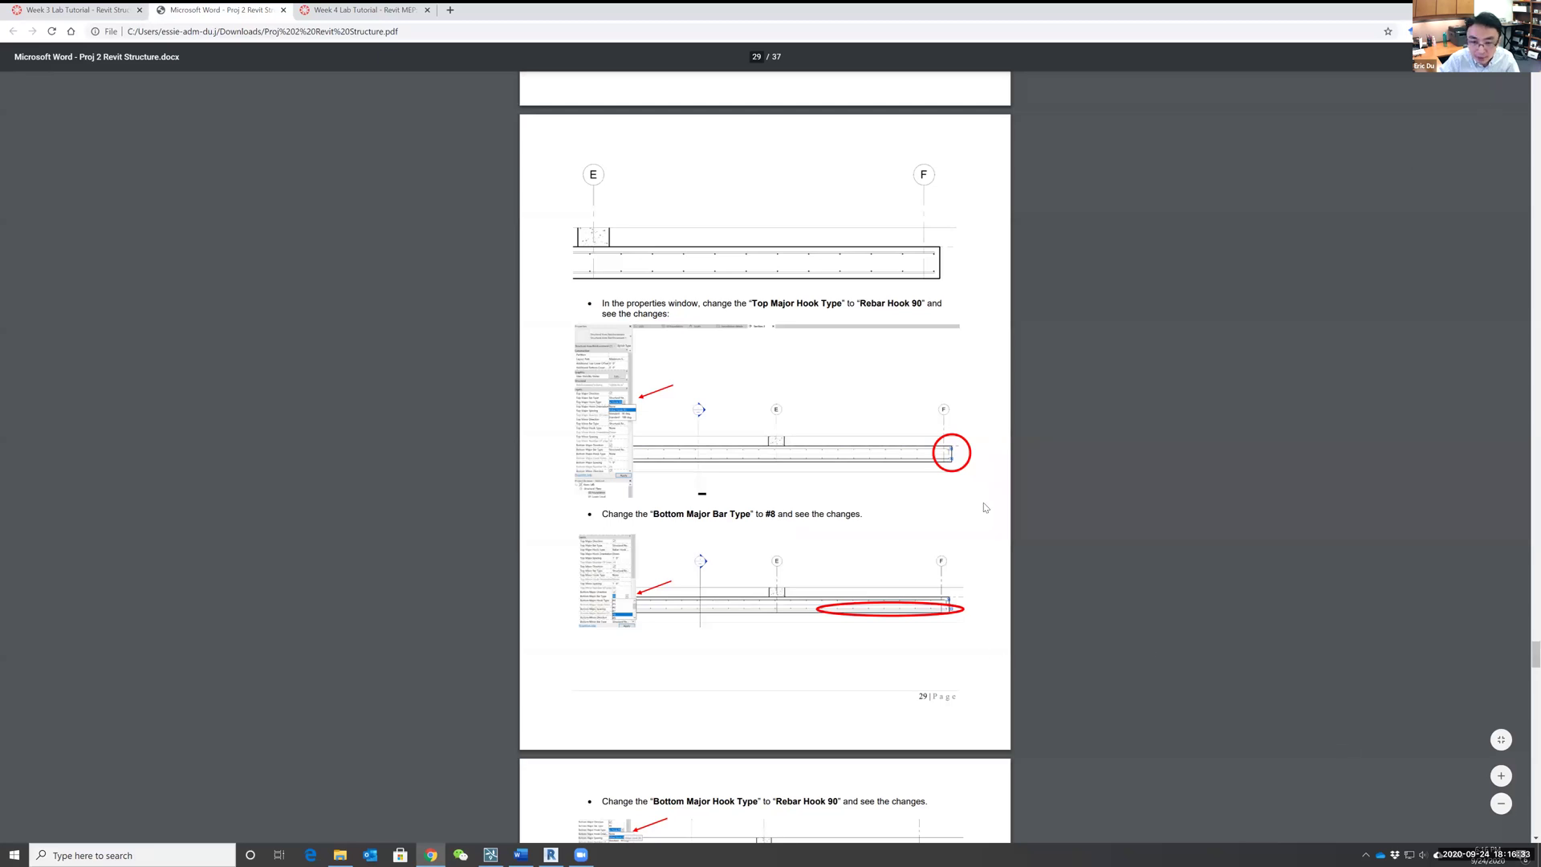
pyautogui.keyDown('ctrl'); pyautogui.scroll(5, 1194, 449); pyautogui.keyUp('ctrl')
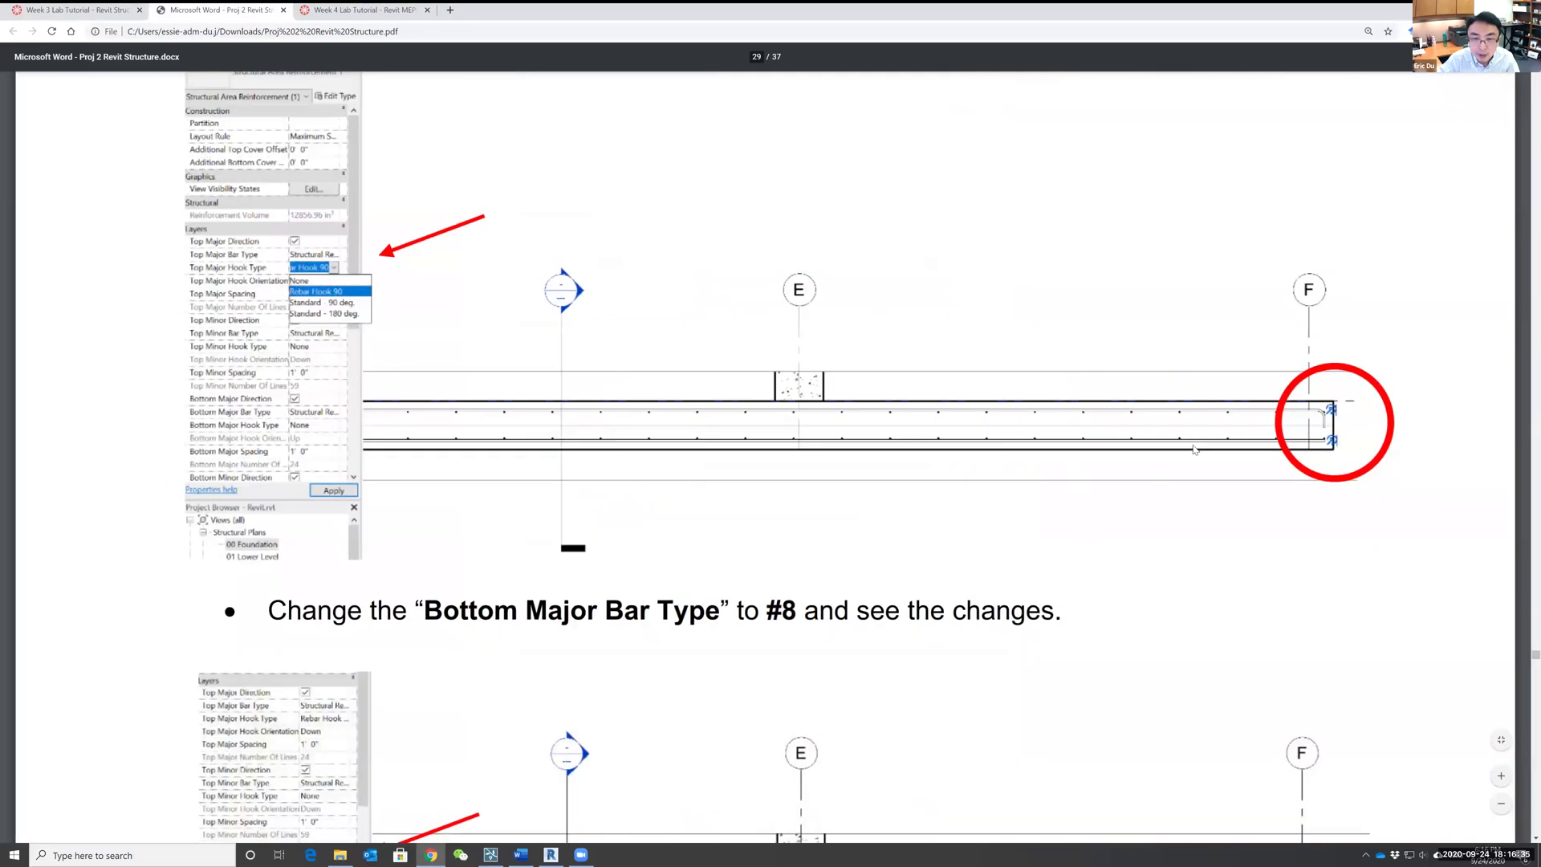
pyautogui.scroll(-1, 1323, 421)
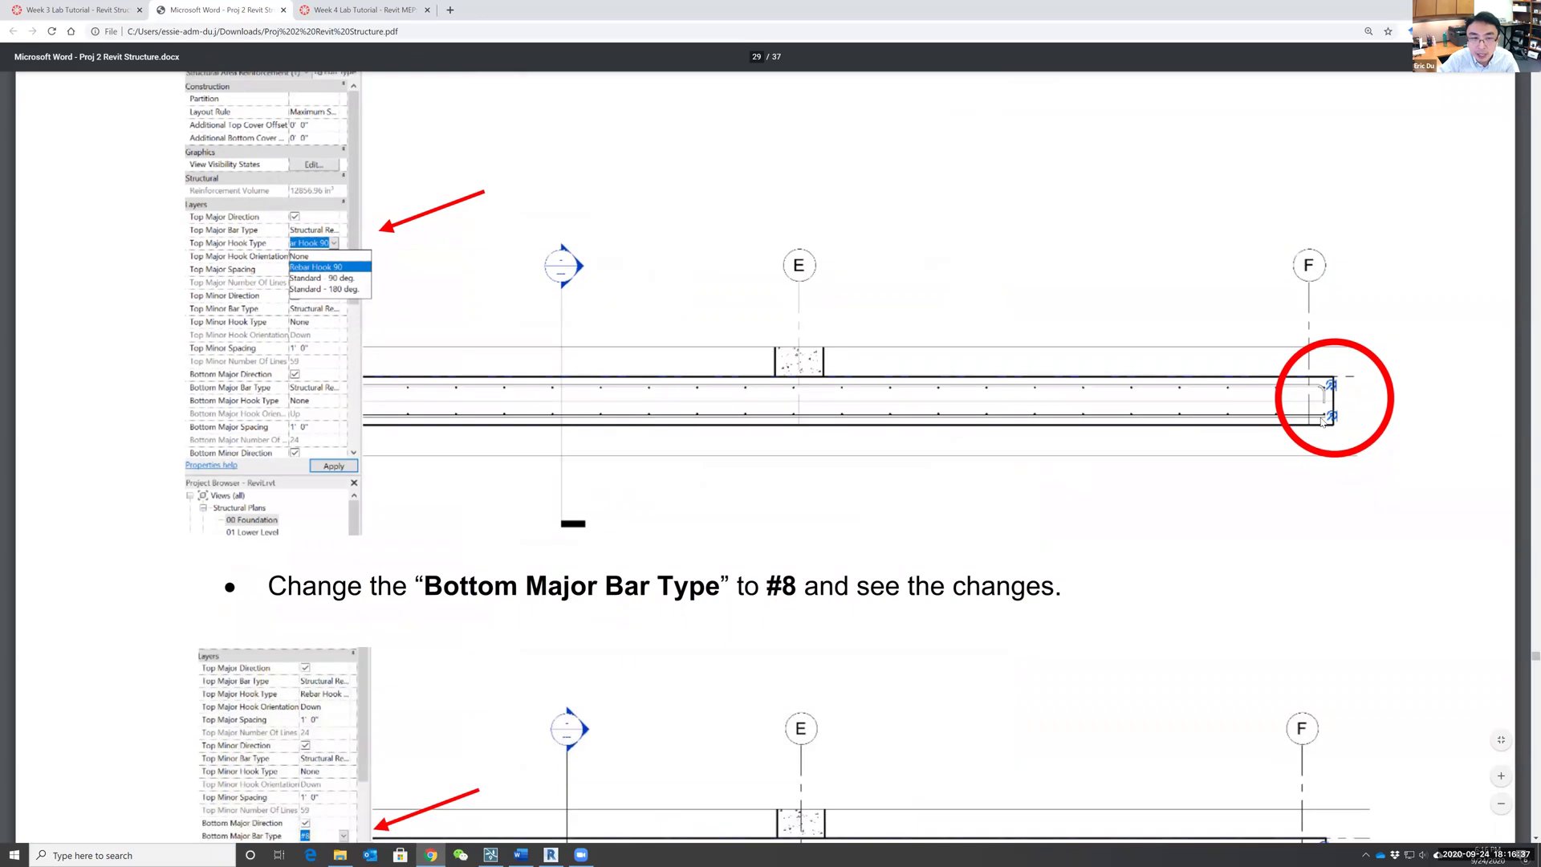
pyautogui.scroll(3, 434, 549)
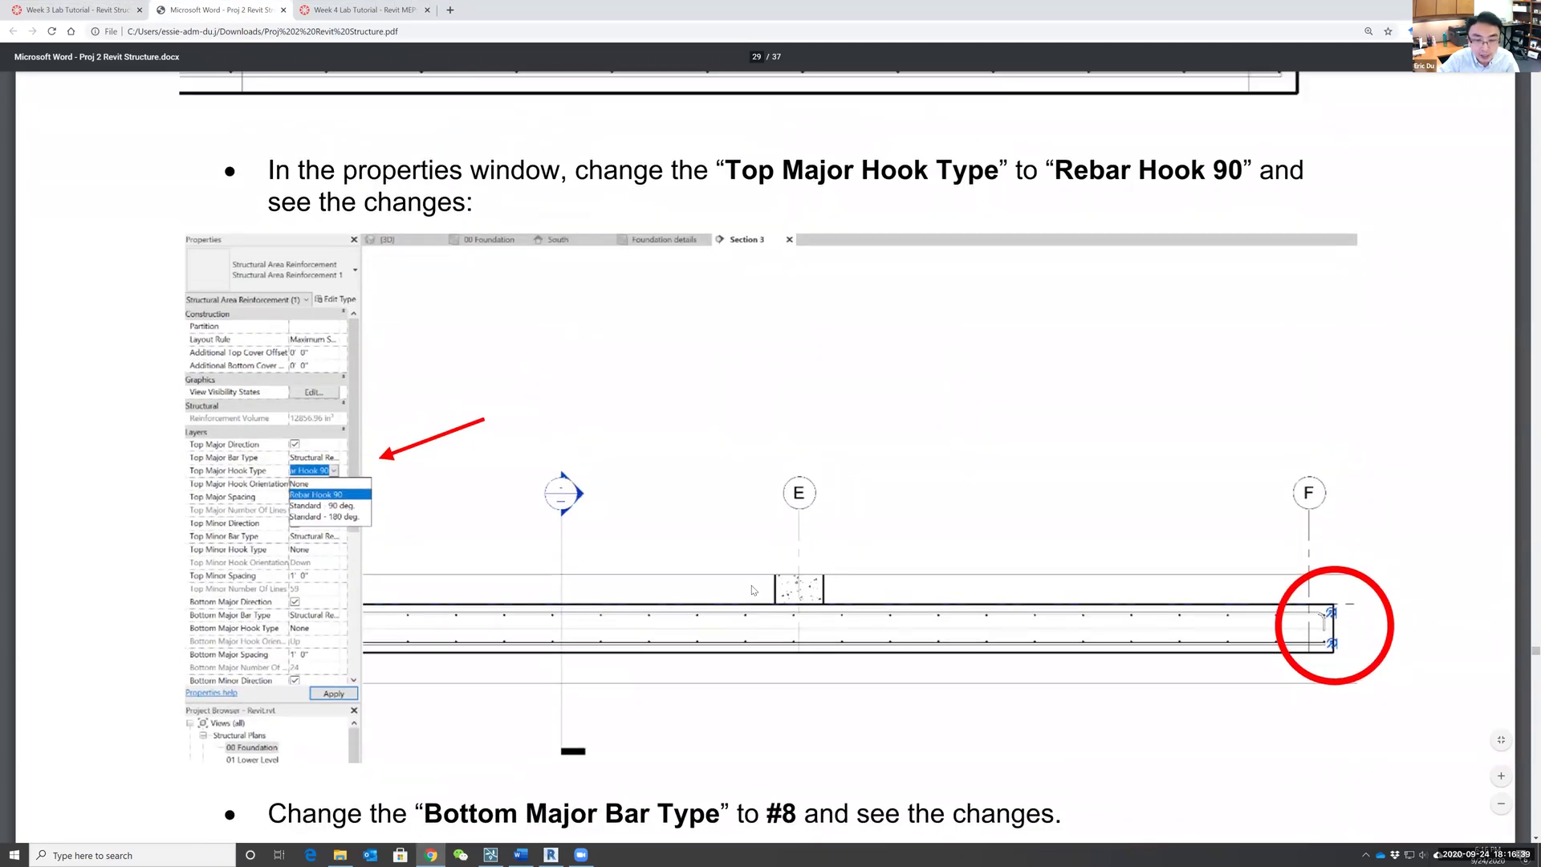
pyautogui.scroll(4, 737, 550)
pyautogui.scroll(-5, 666, 536)
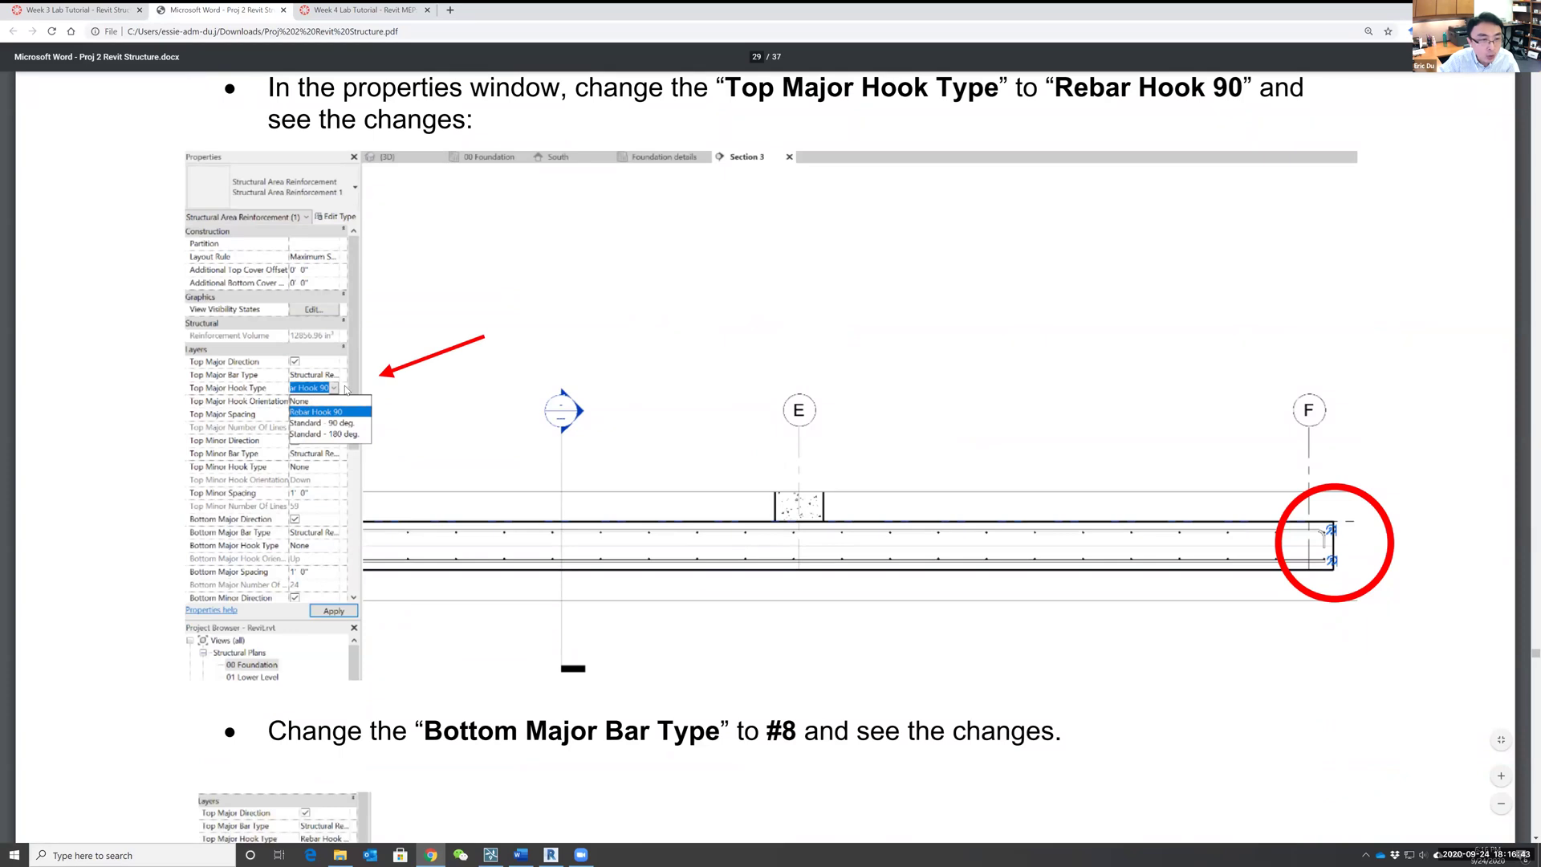
pyautogui.scroll(-6, 1316, 550)
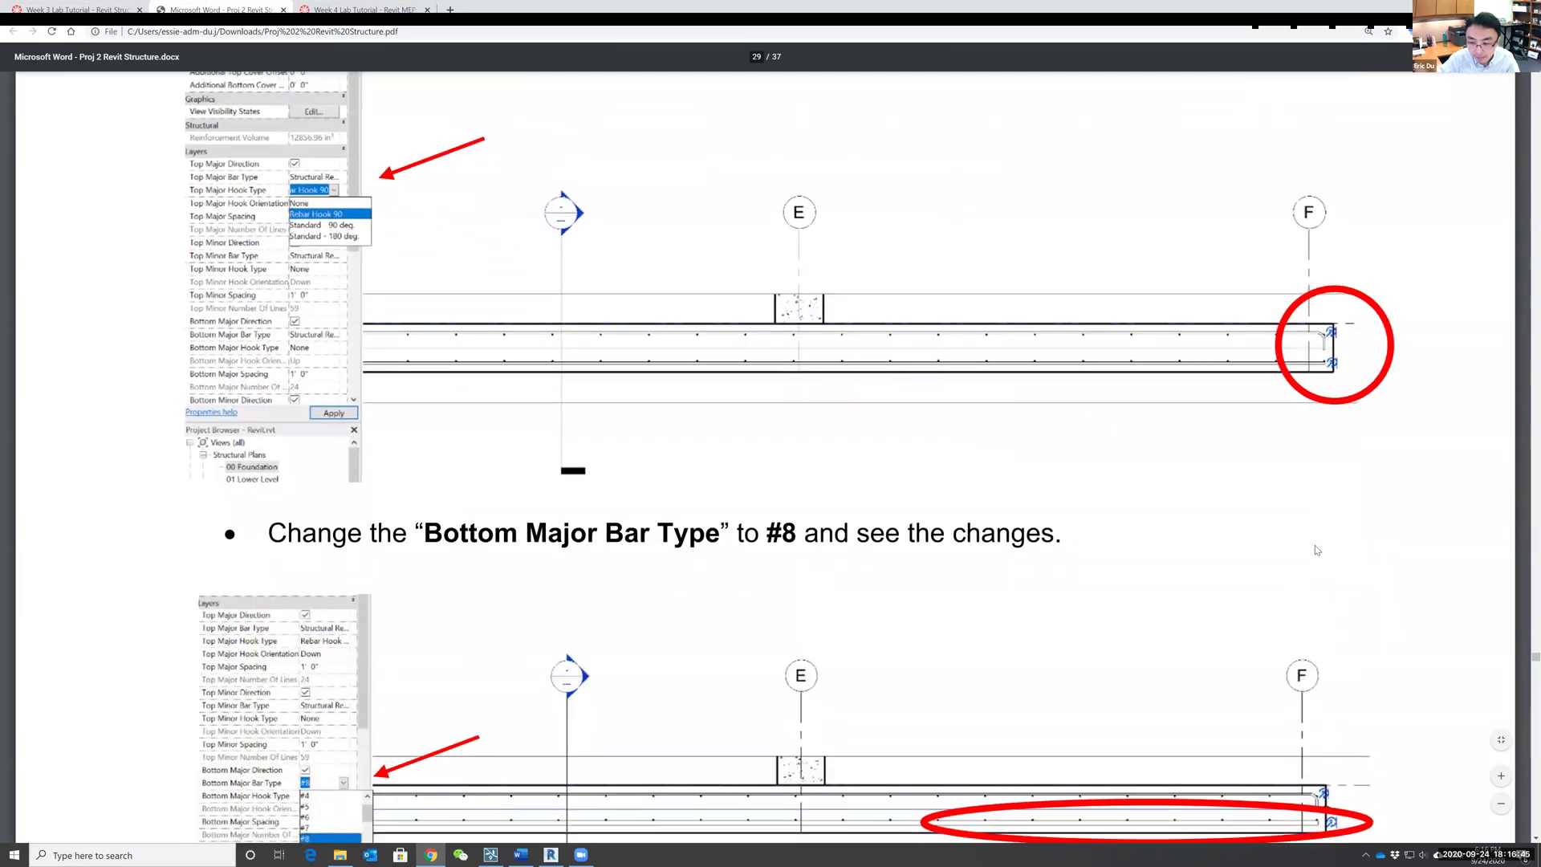
pyautogui.scroll(2, 1317, 549)
pyautogui.scroll(5, 1316, 550)
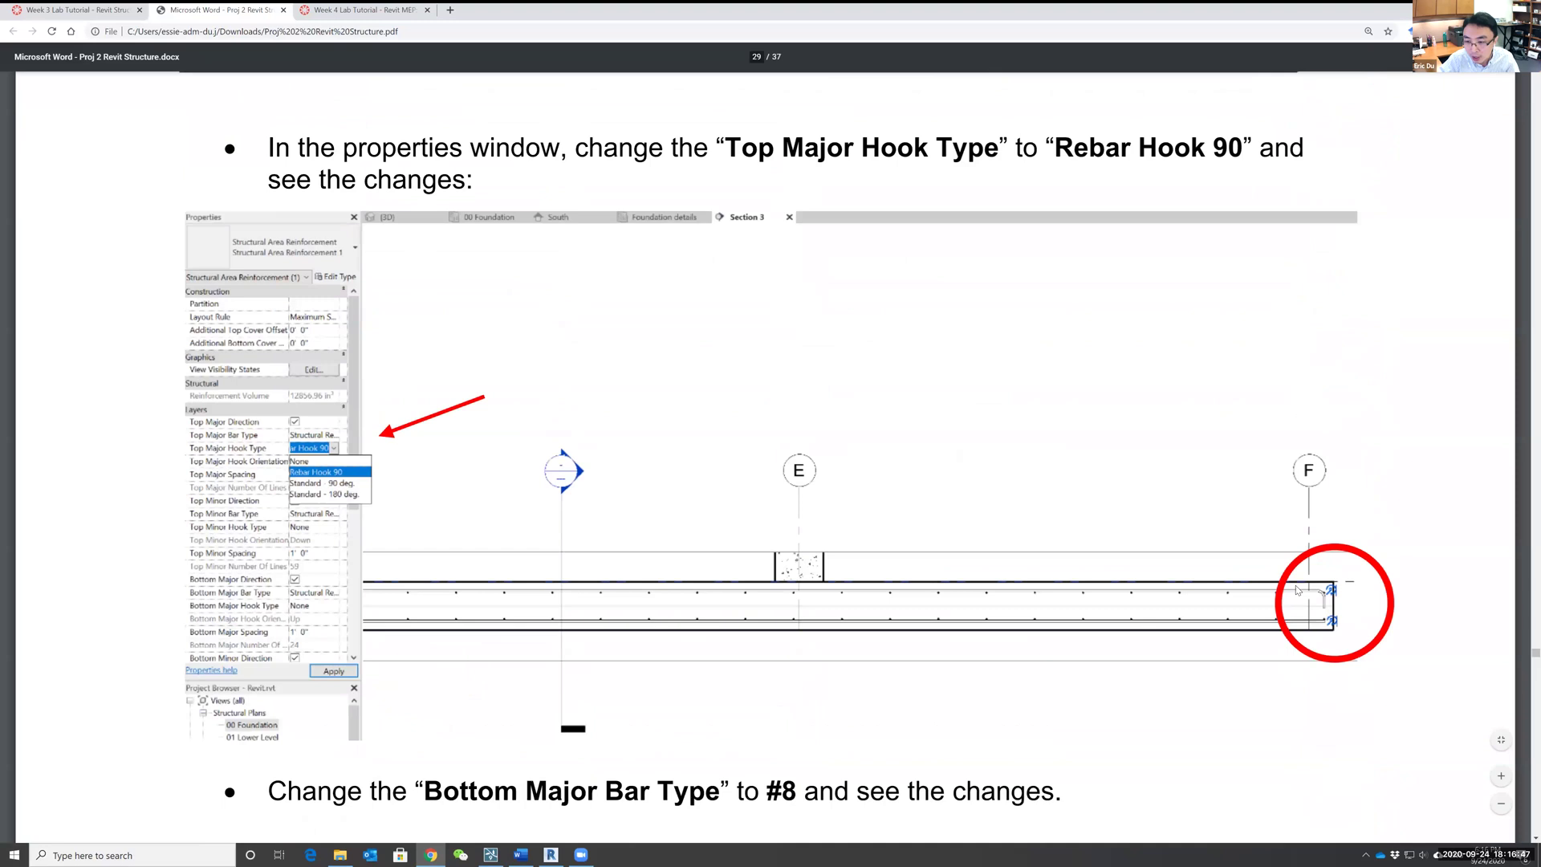
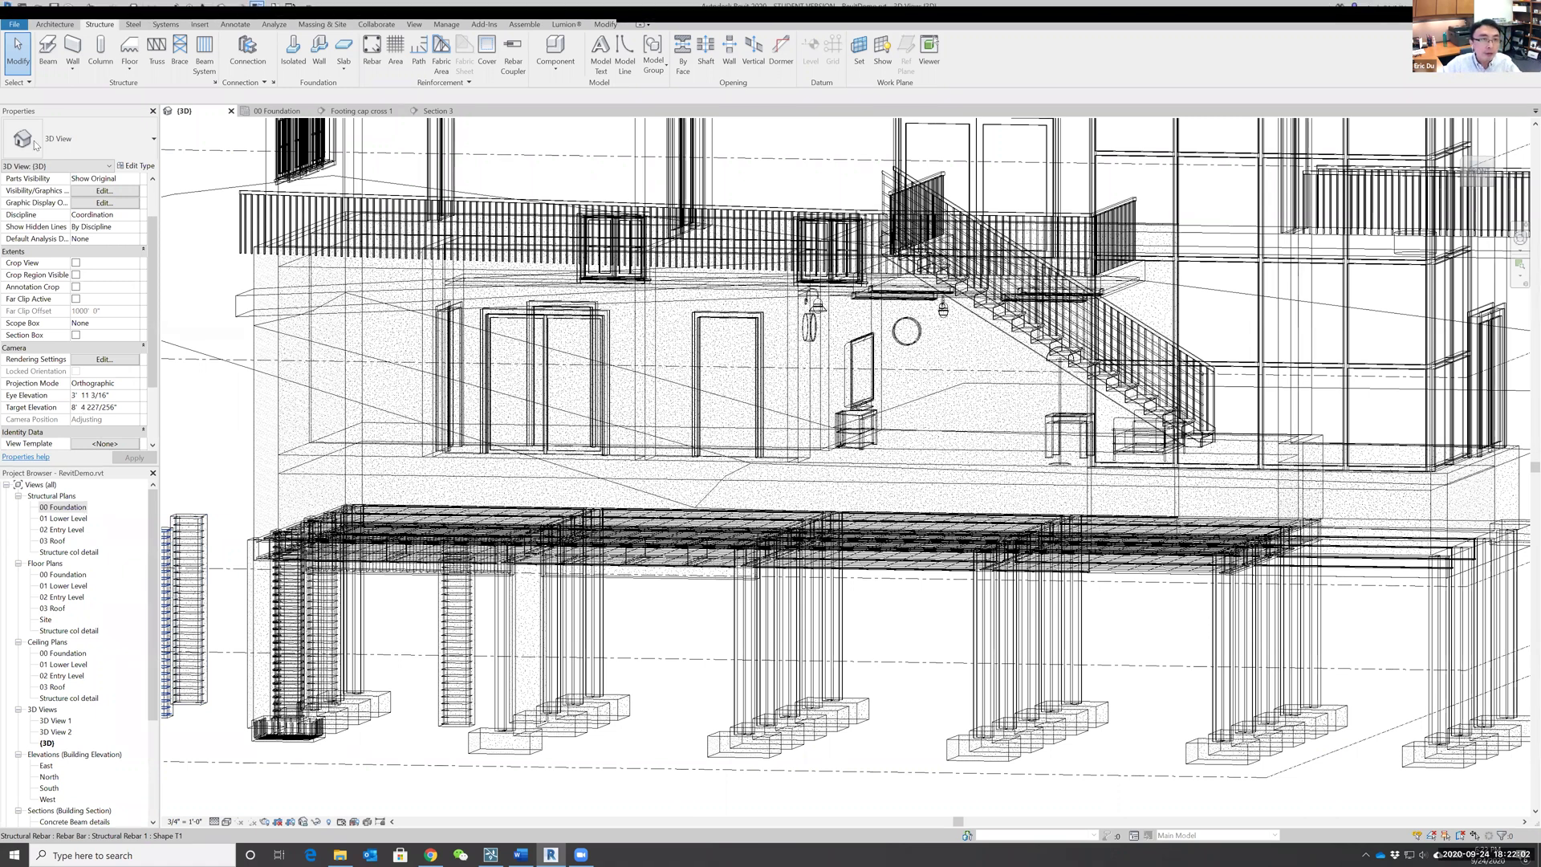
# Step: Start a new schedule and filter its category list to show only Structure categories
pyautogui.click(414, 25)
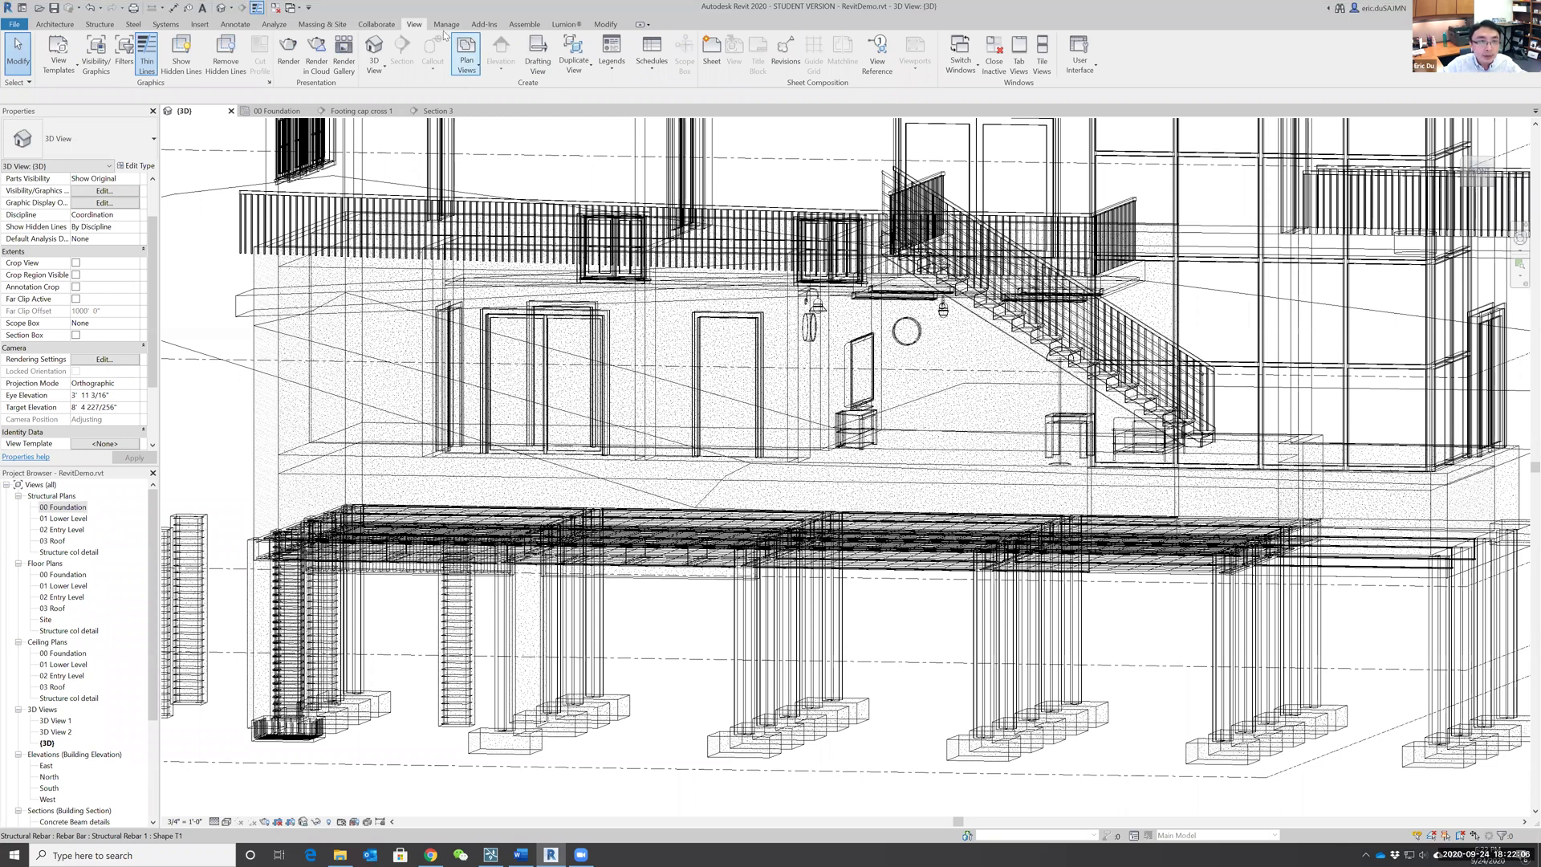
pyautogui.click(650, 70)
pyautogui.click(605, 84)
pyautogui.click(652, 65)
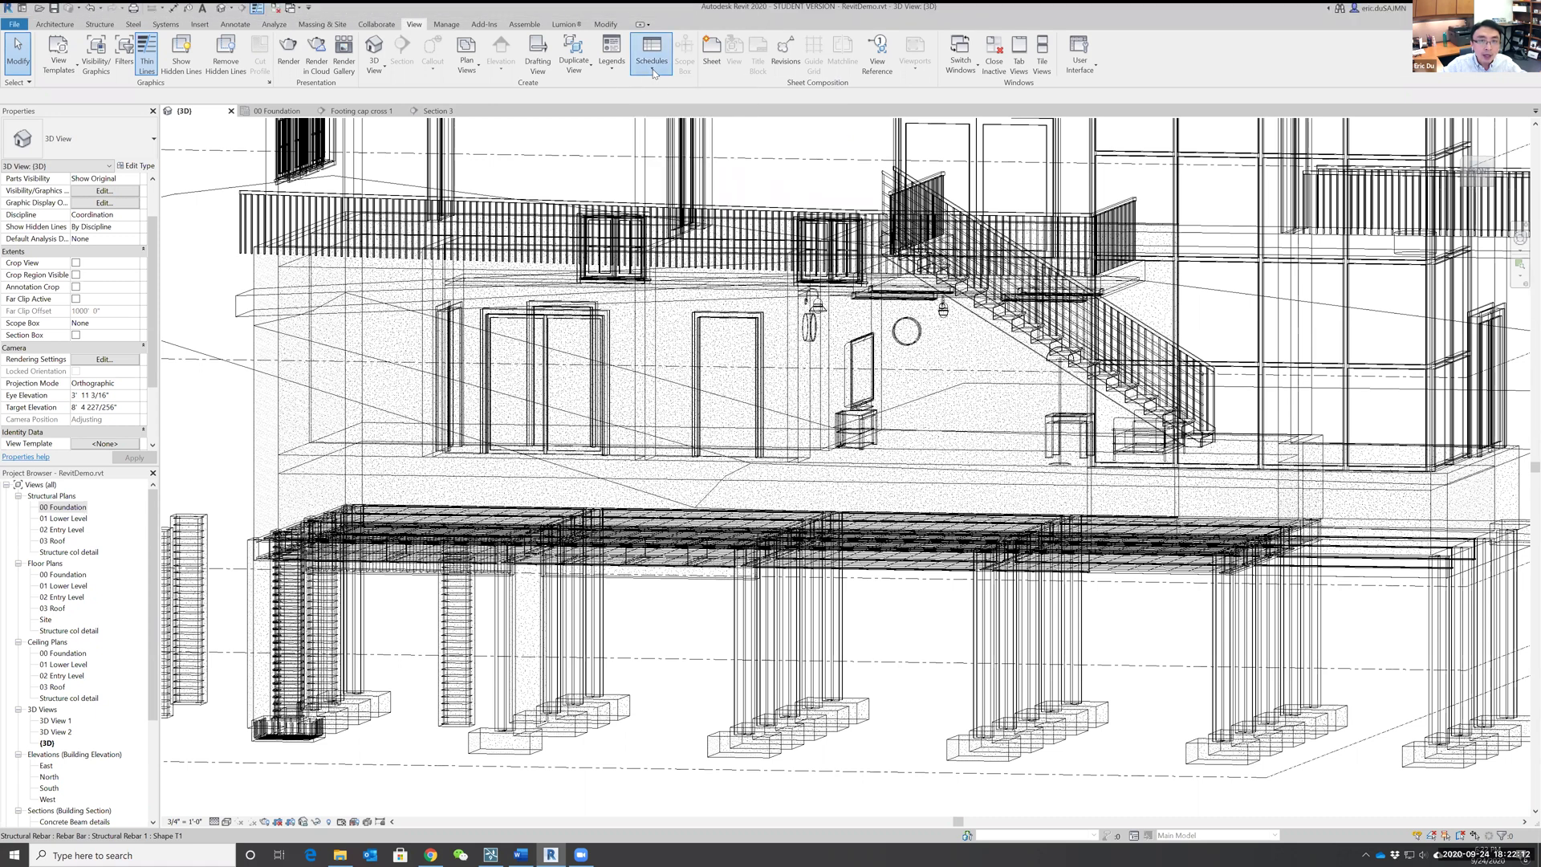
pyautogui.click(662, 90)
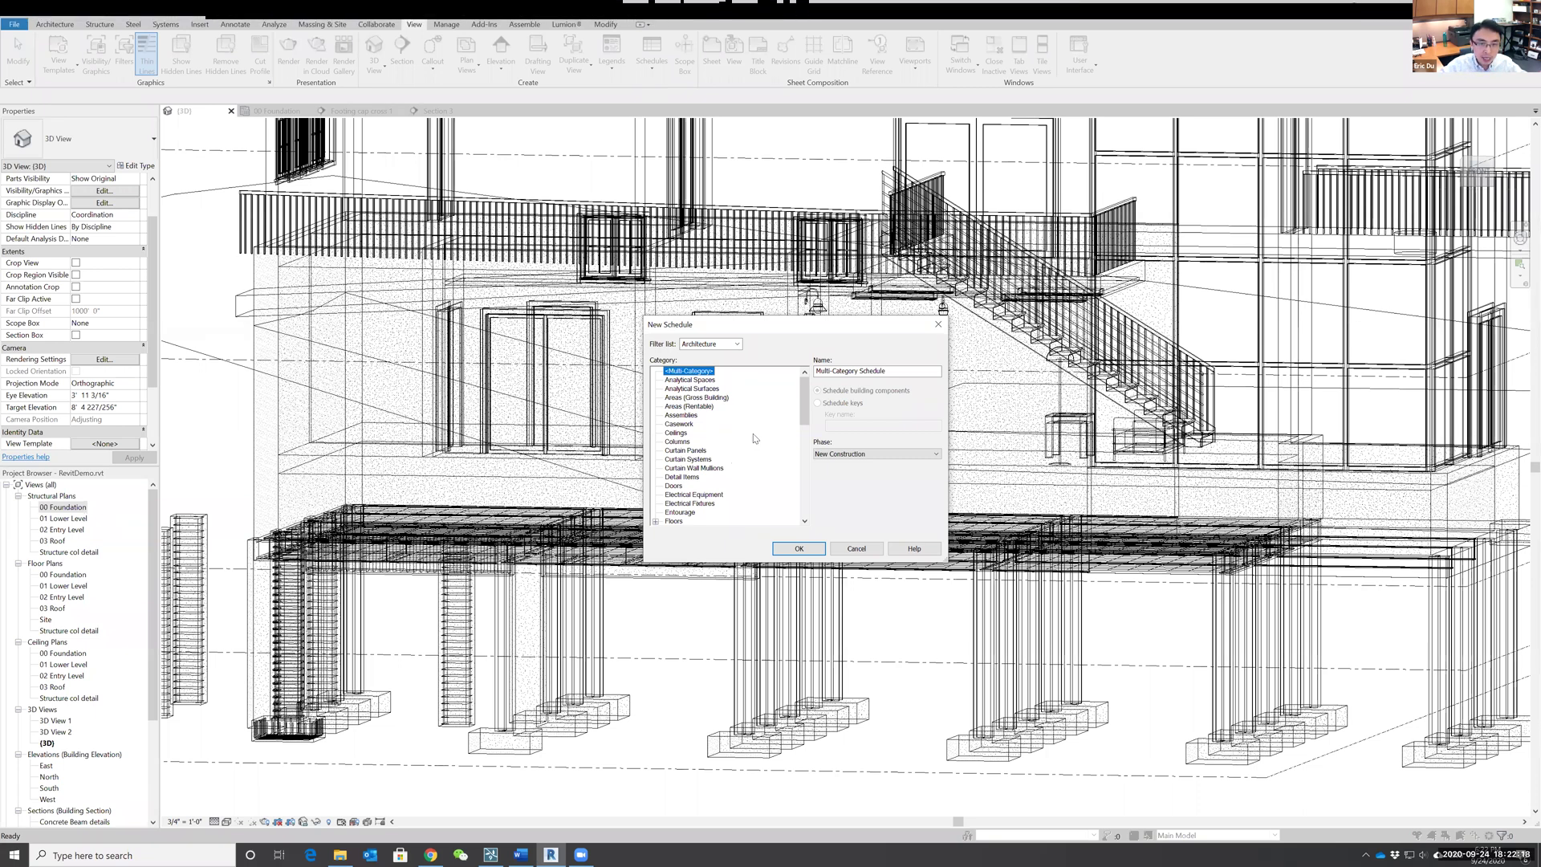
pyautogui.click(736, 345)
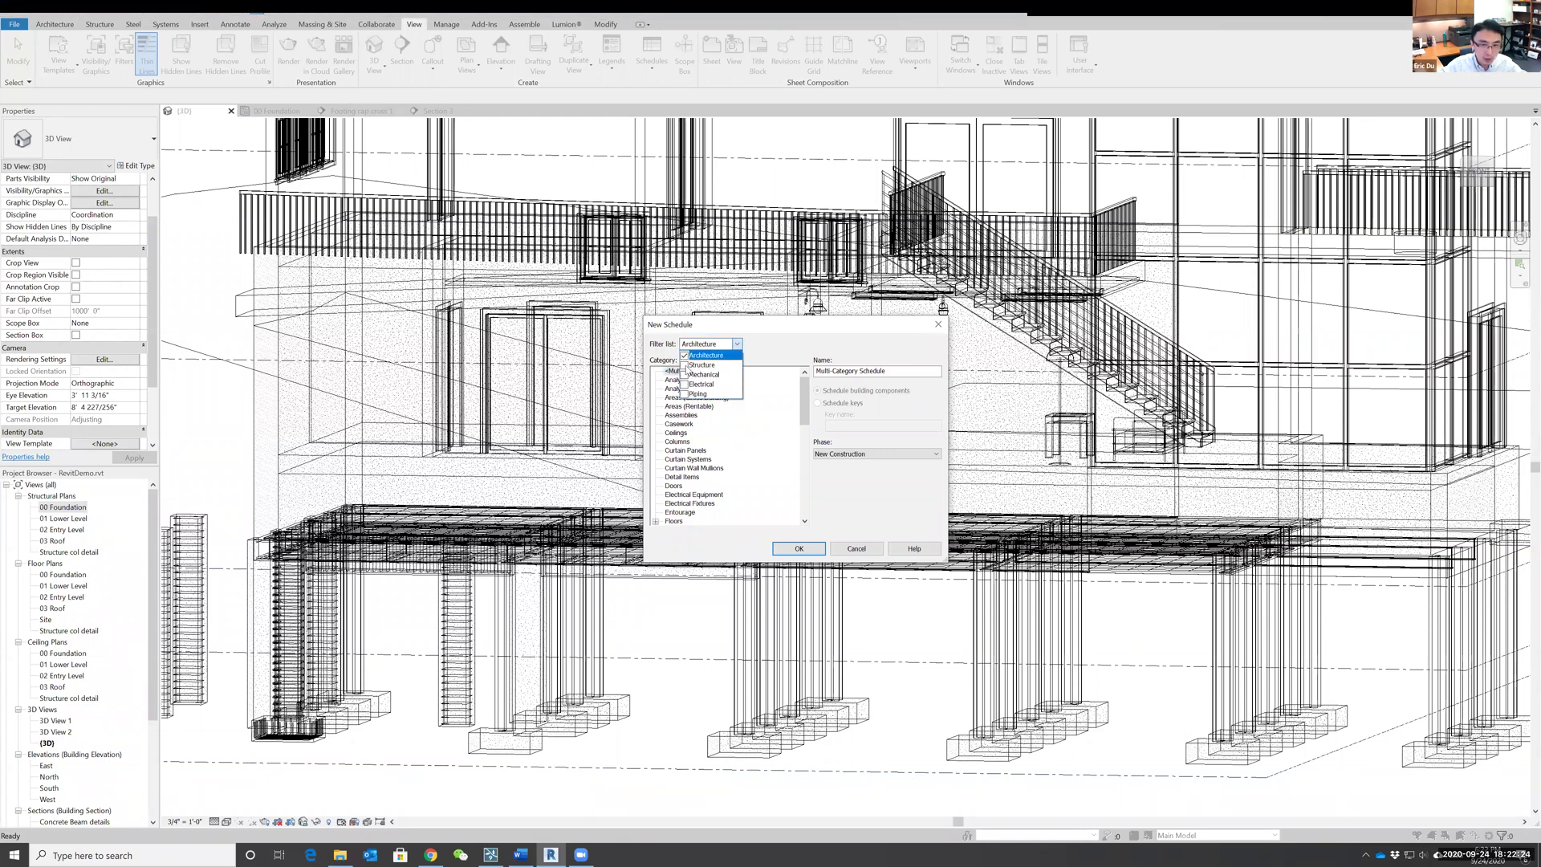
pyautogui.click(684, 355)
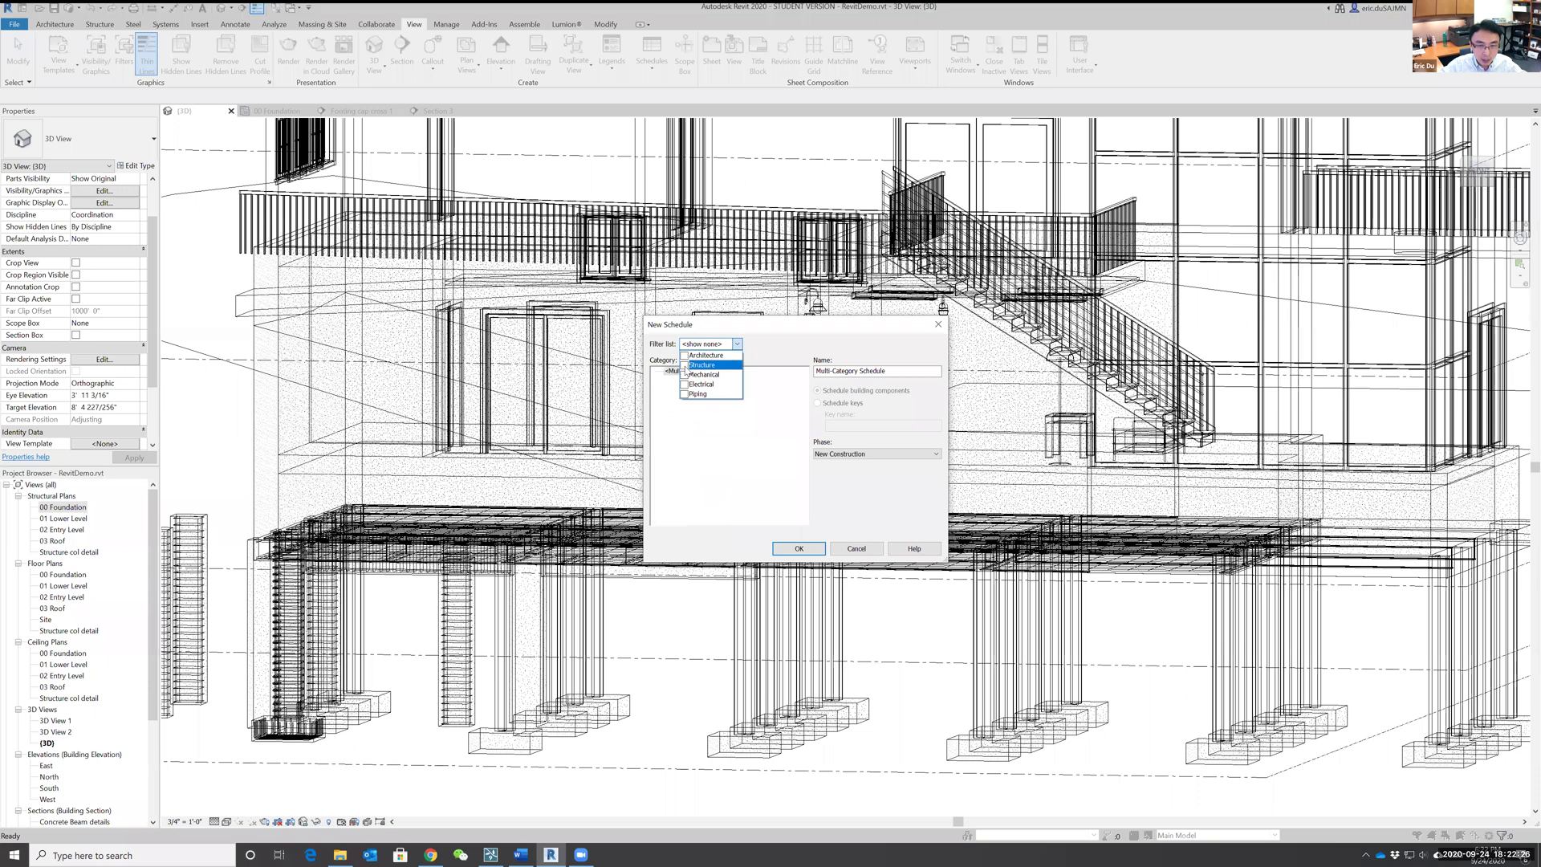
pyautogui.click(684, 365)
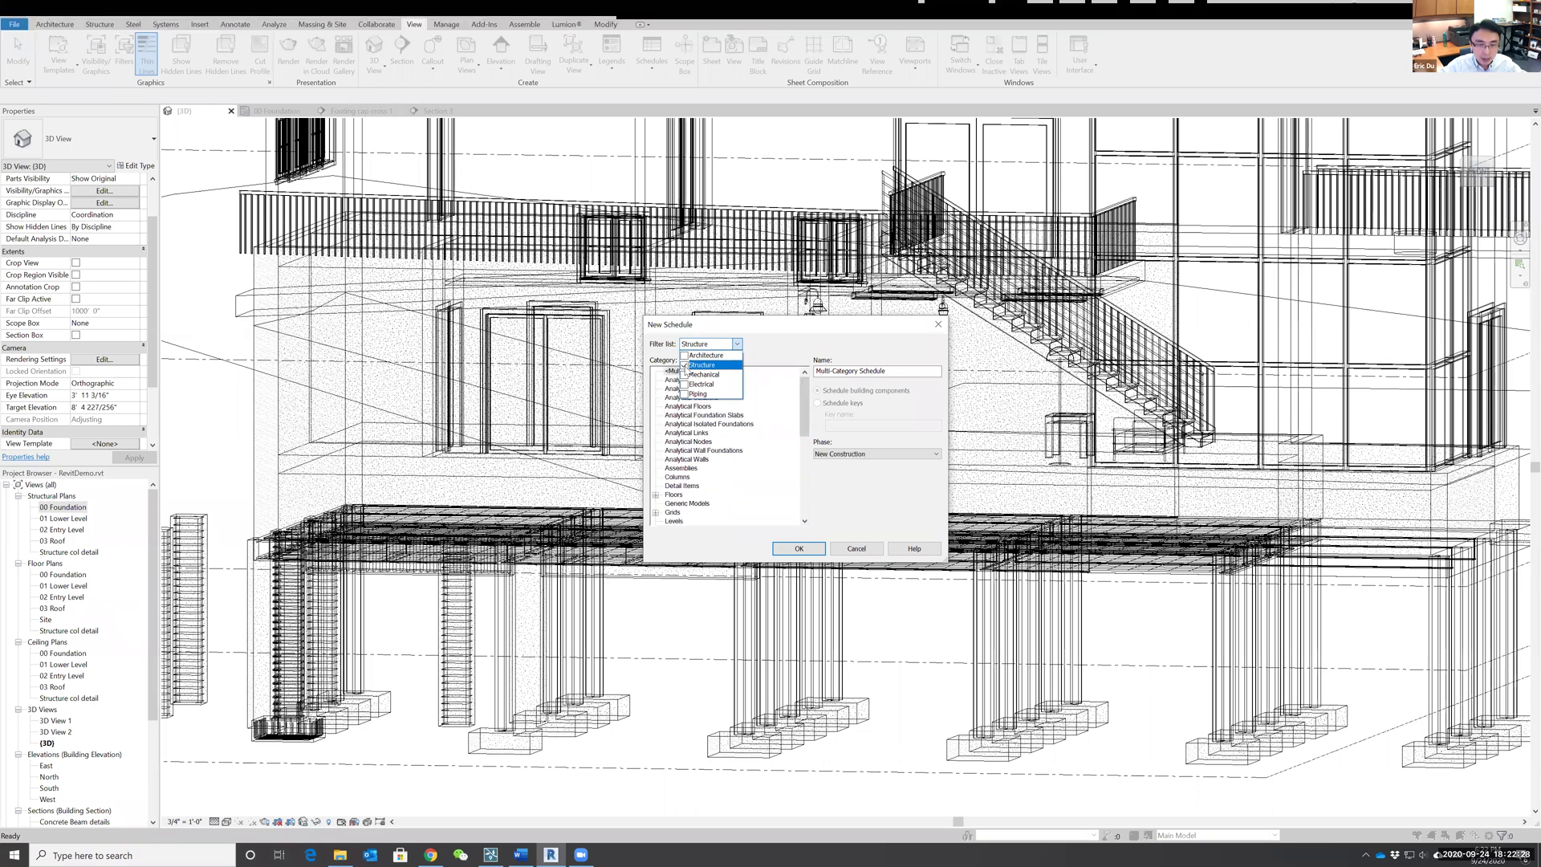
pyautogui.click(765, 354)
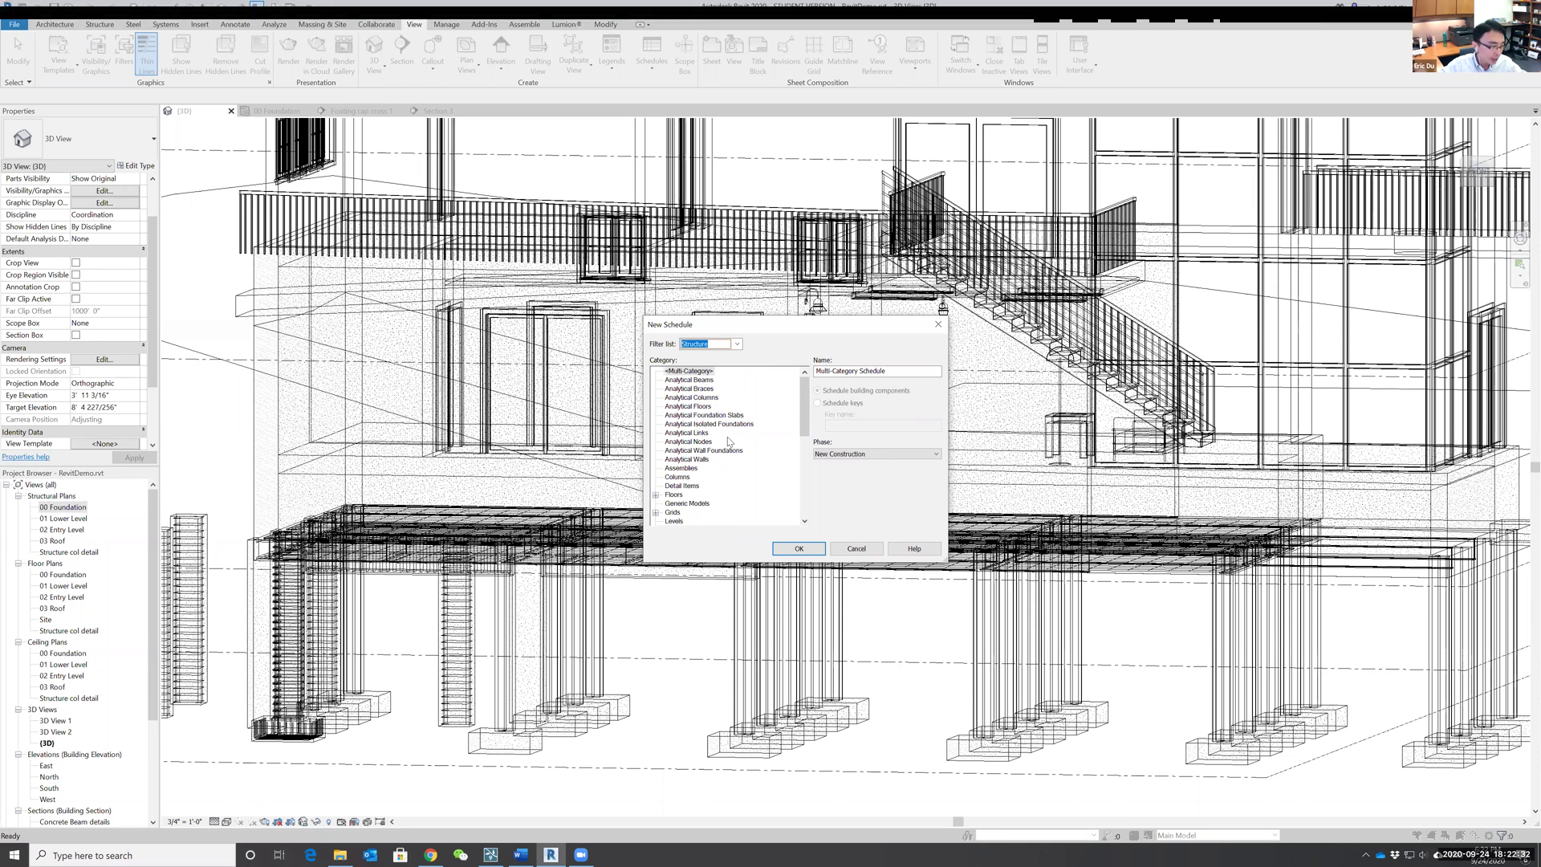
# Step: Choose Structural Foundations as the schedule category and continue to its schedule properties
pyautogui.scroll(-3, 738, 453)
pyautogui.scroll(-1, 744, 460)
pyautogui.scroll(-2, 739, 482)
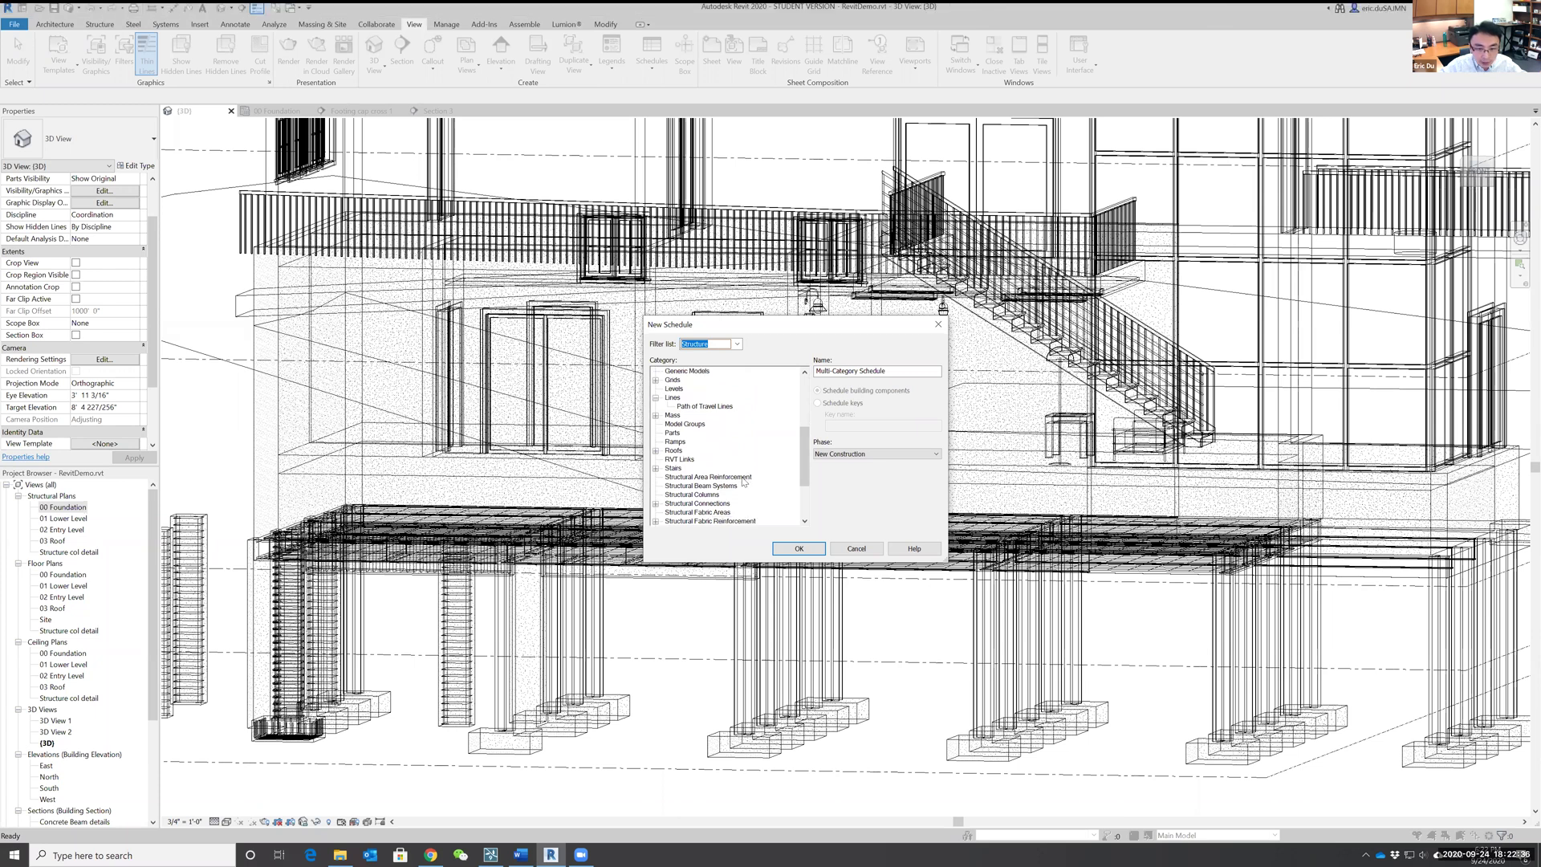
pyautogui.scroll(-1, 713, 511)
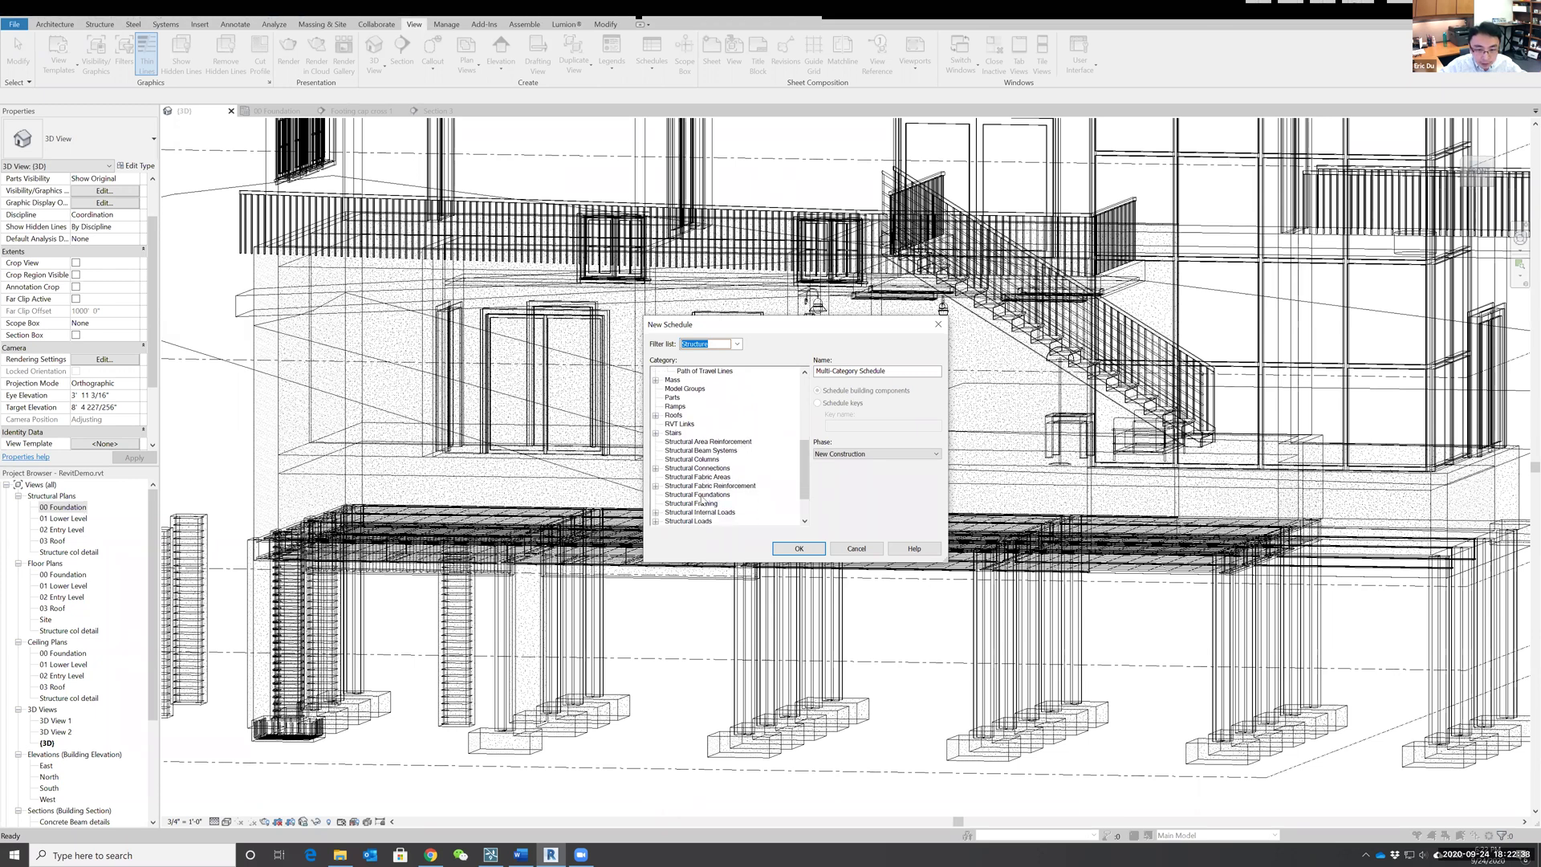
pyautogui.click(703, 497)
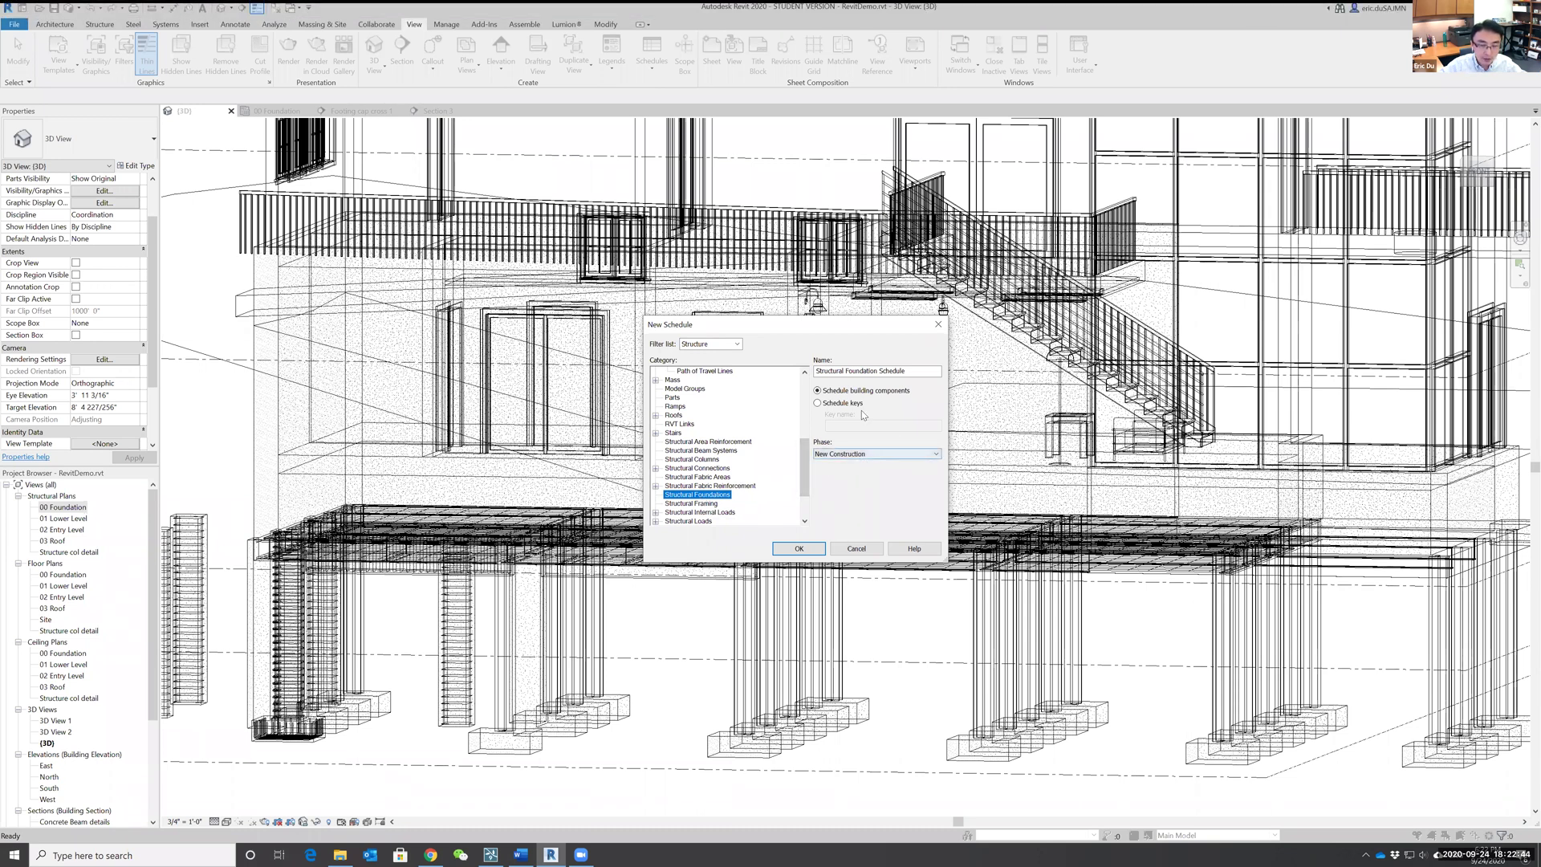
pyautogui.click(799, 549)
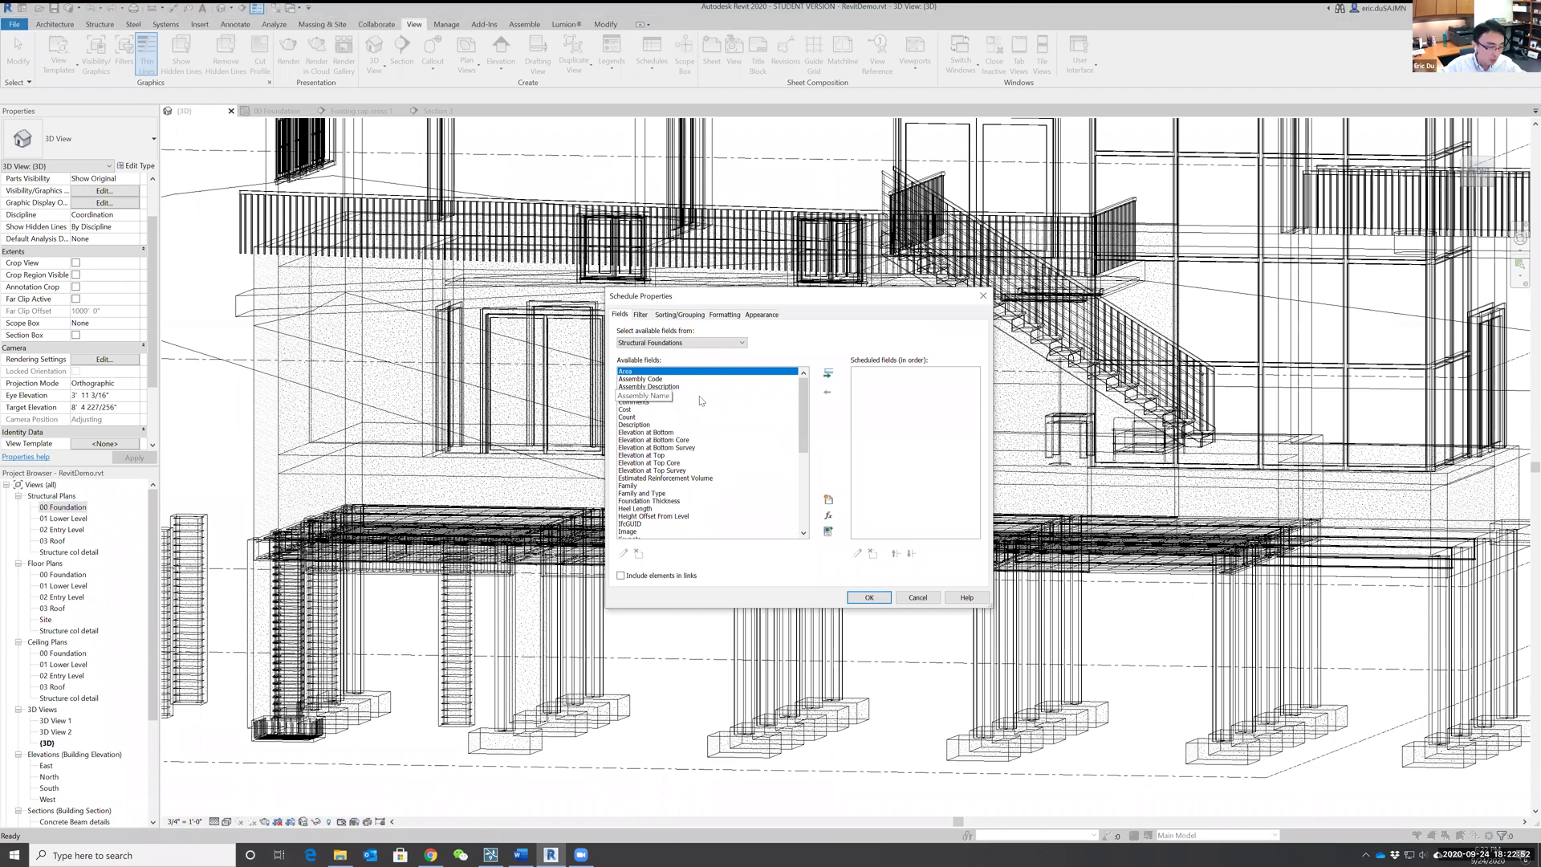
# Step: Add Area, Assembly Code, Elevation at Bottom, Elevation at Top, Estimated Reinforcement Volume, Foundation Thickness and Heel Length as scheduled fields
pyautogui.keyDown('ctrl'); pyautogui.click(647, 379); pyautogui.keyUp('ctrl')
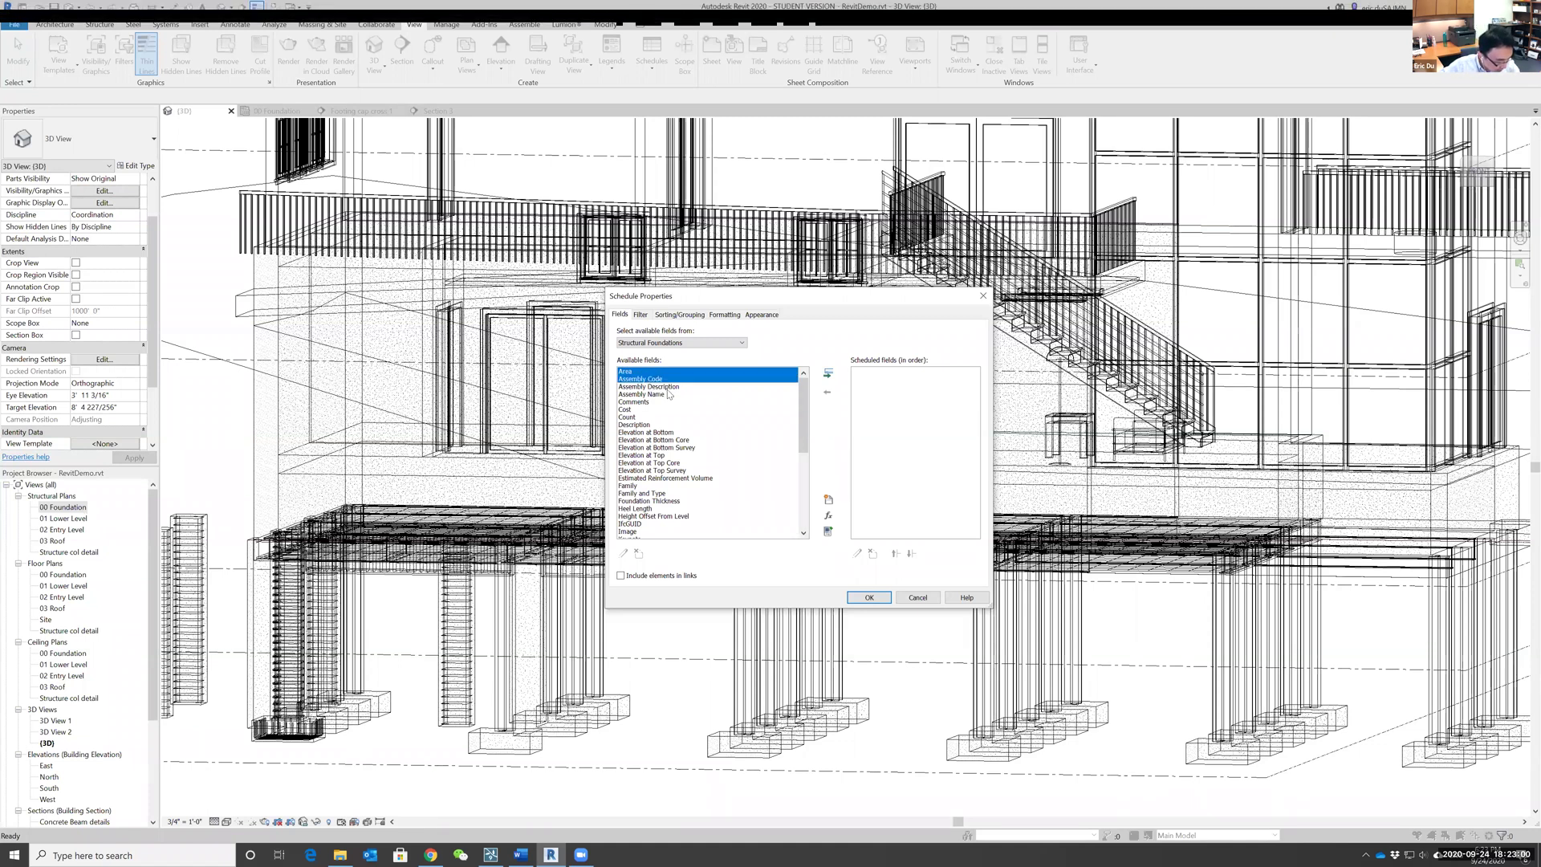
pyautogui.keyDown('ctrl'); pyautogui.click(666, 434); pyautogui.keyUp('ctrl')
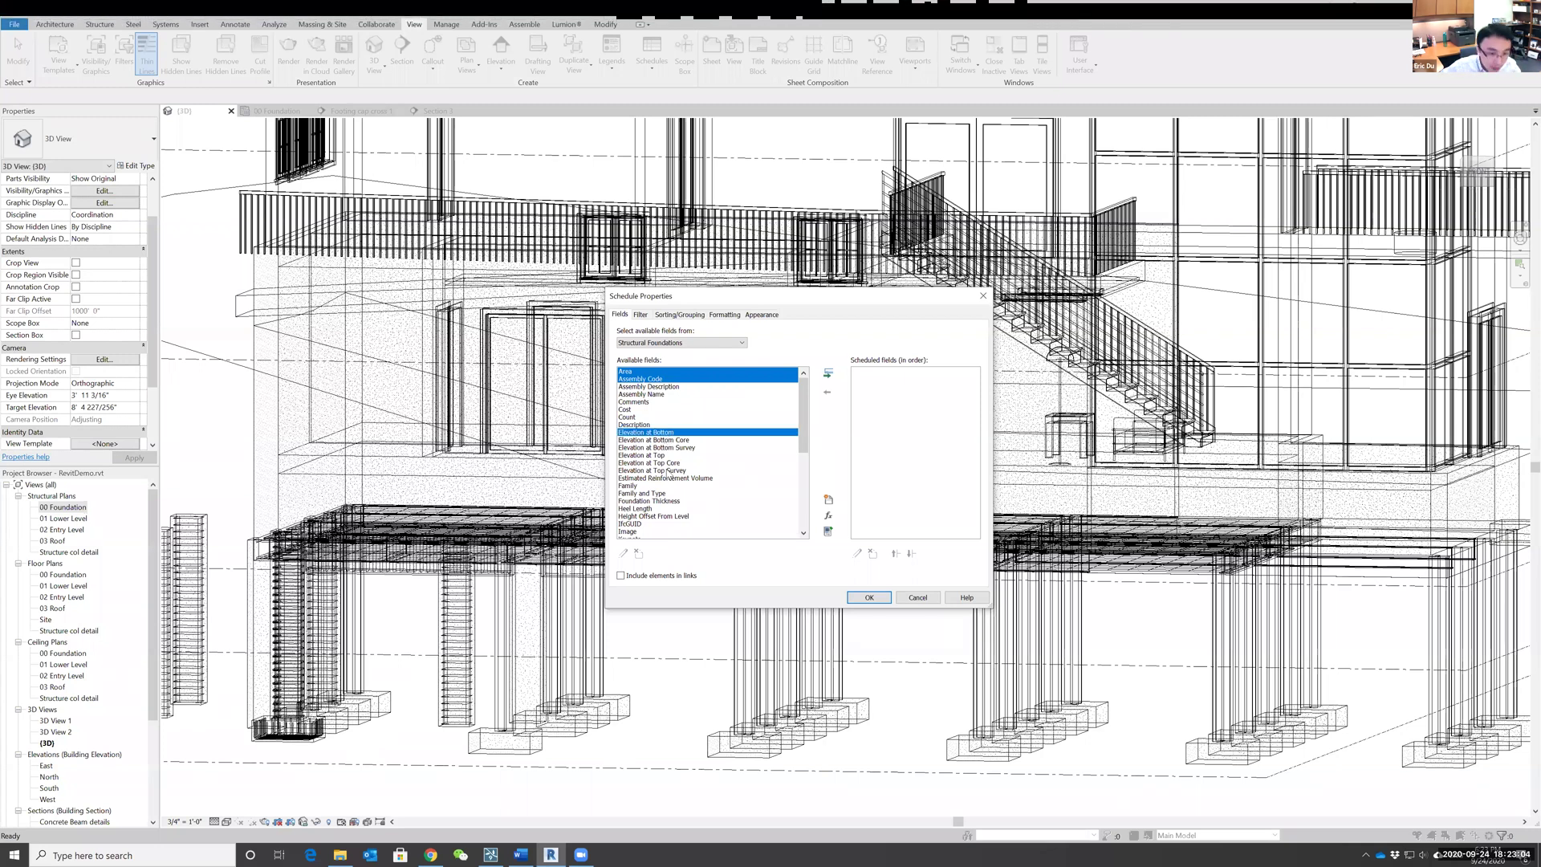
pyautogui.keyDown('ctrl'); pyautogui.click(658, 455); pyautogui.keyUp('ctrl')
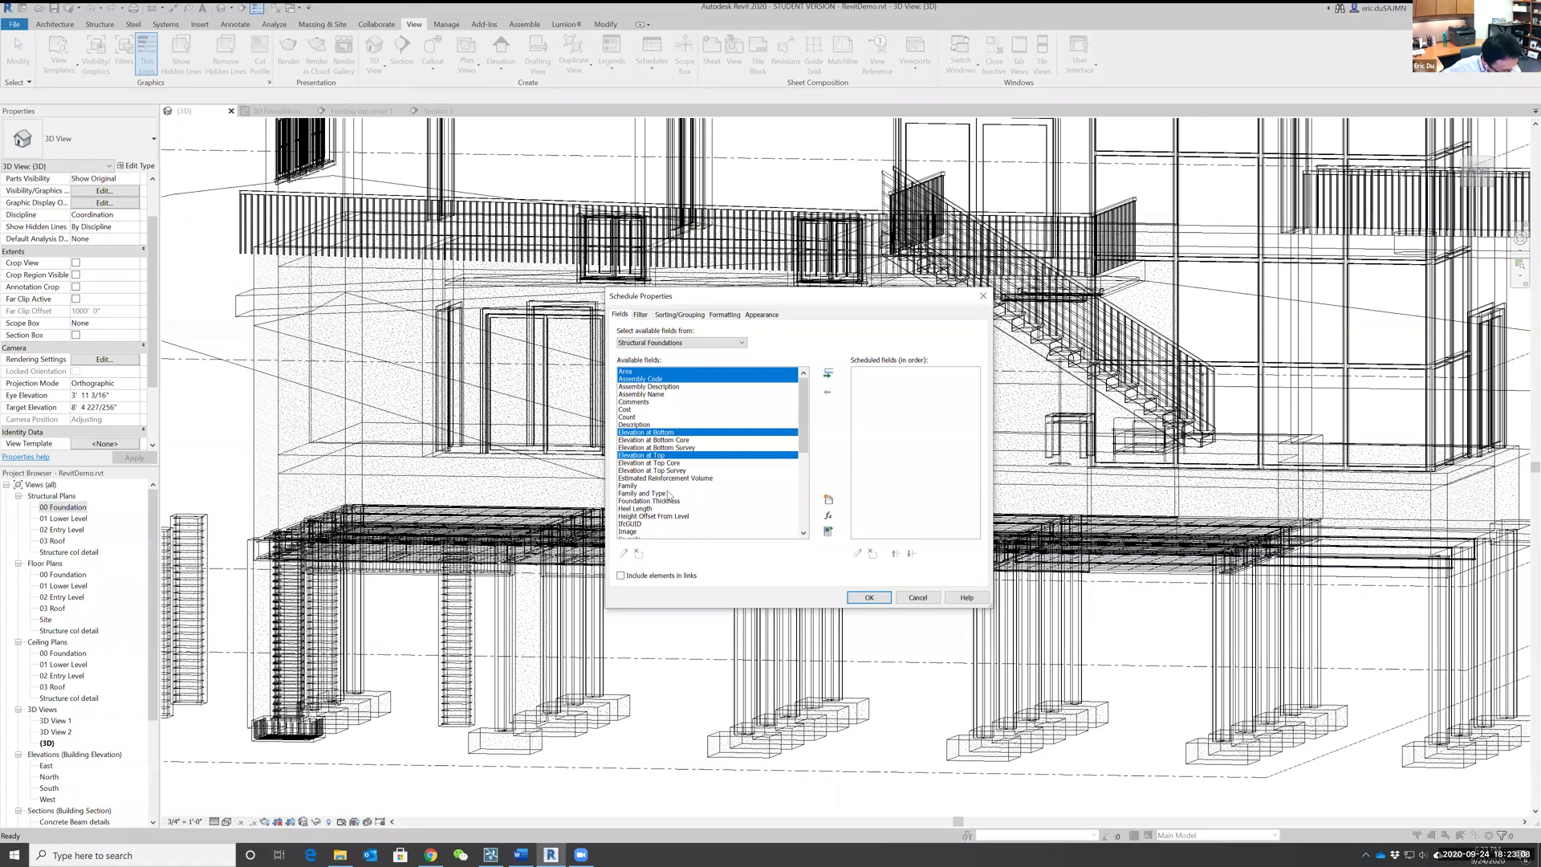
pyautogui.keyDown('ctrl'); pyautogui.click(677, 479); pyautogui.keyUp('ctrl')
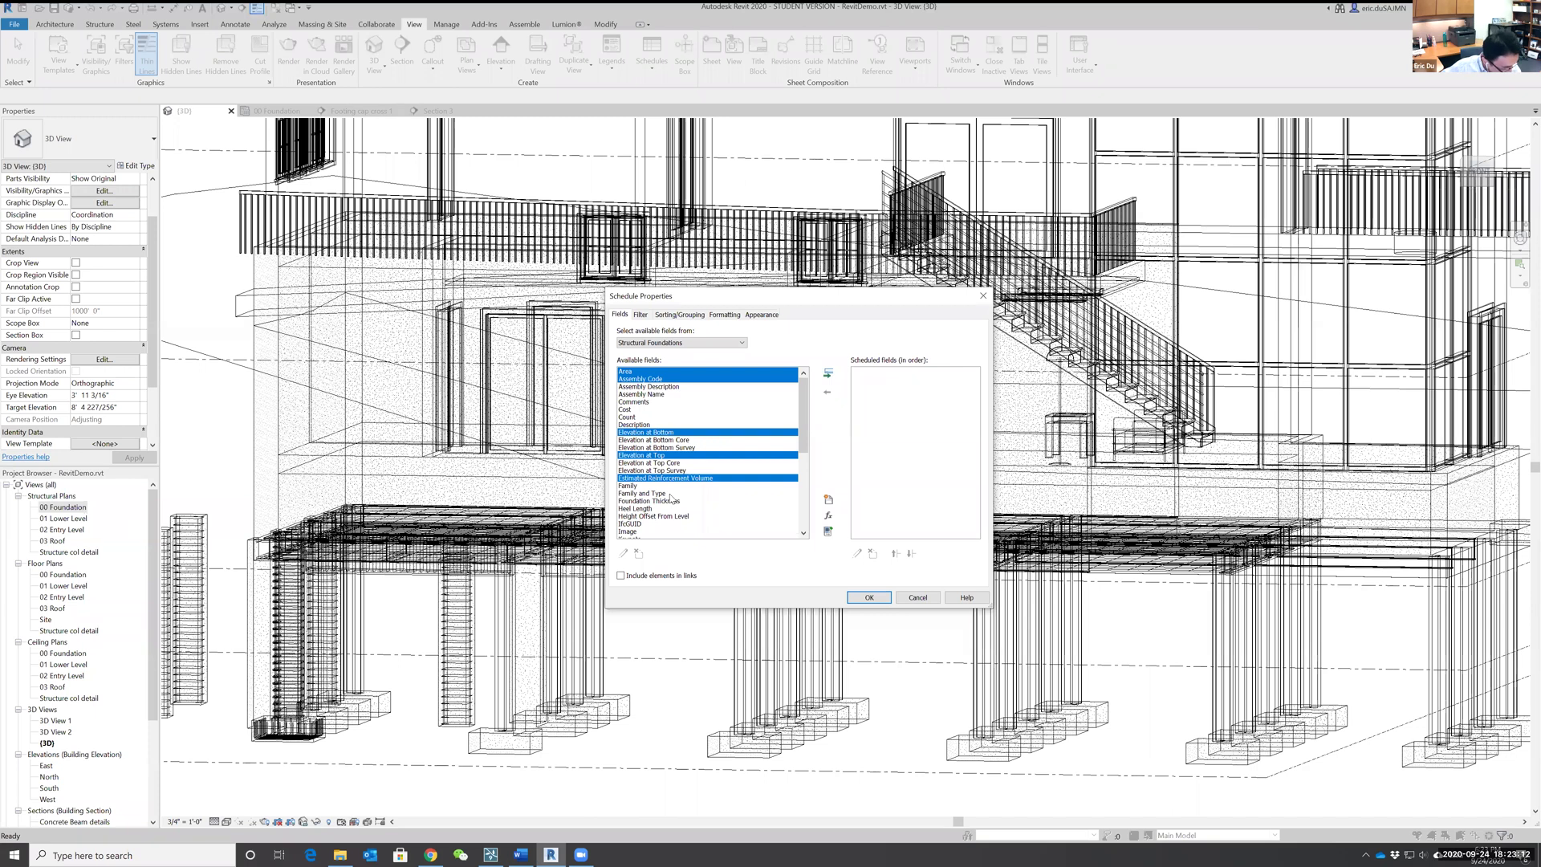
pyautogui.scroll(-5, 670, 491)
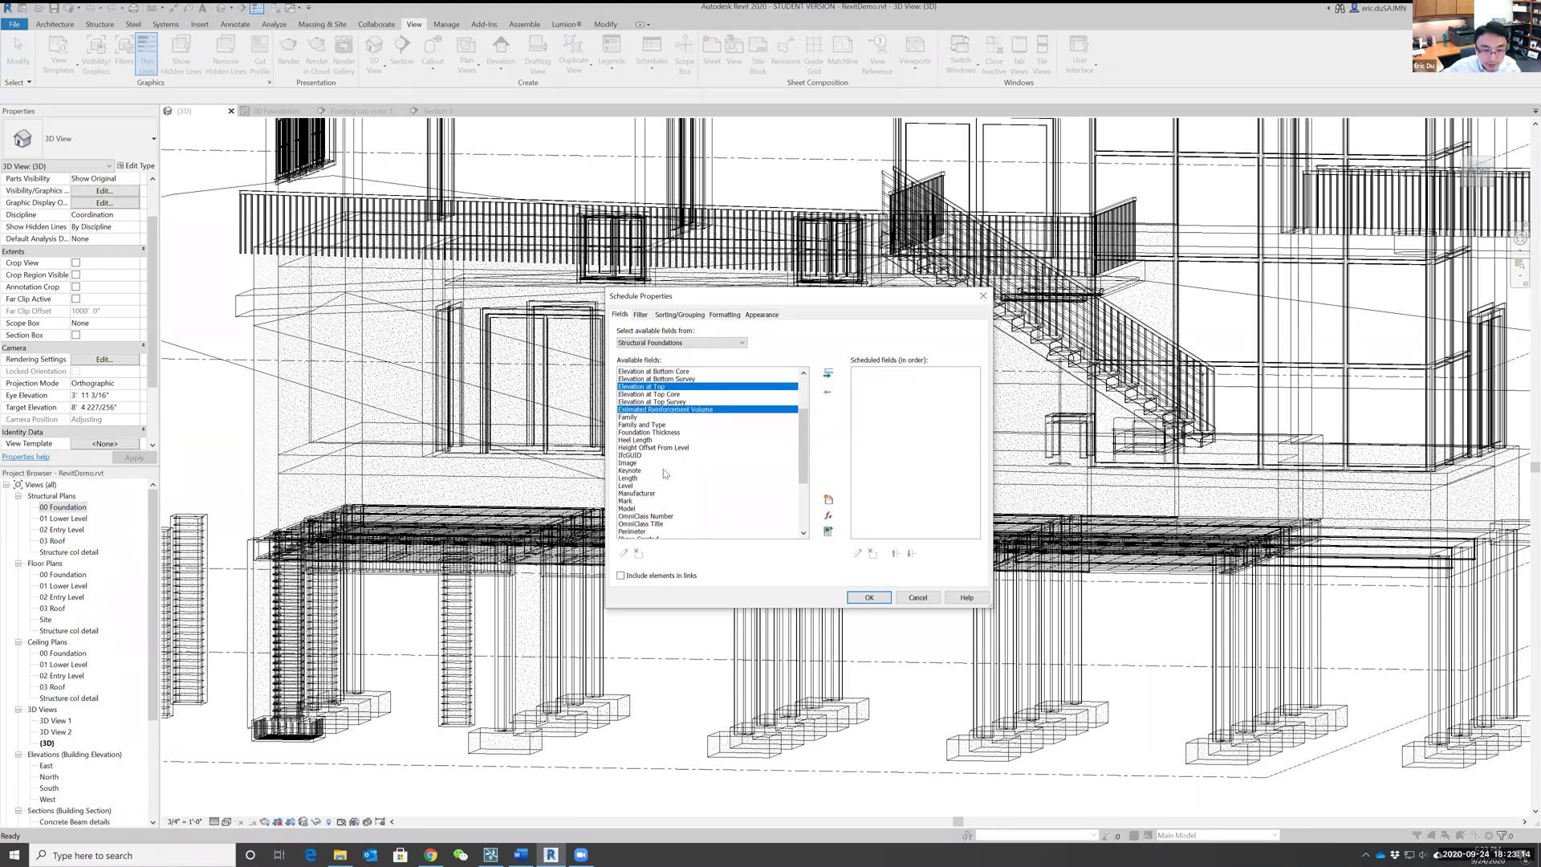
pyautogui.scroll(2, 668, 480)
pyautogui.keyDown('ctrl'); pyautogui.click(667, 435); pyautogui.keyUp('ctrl')
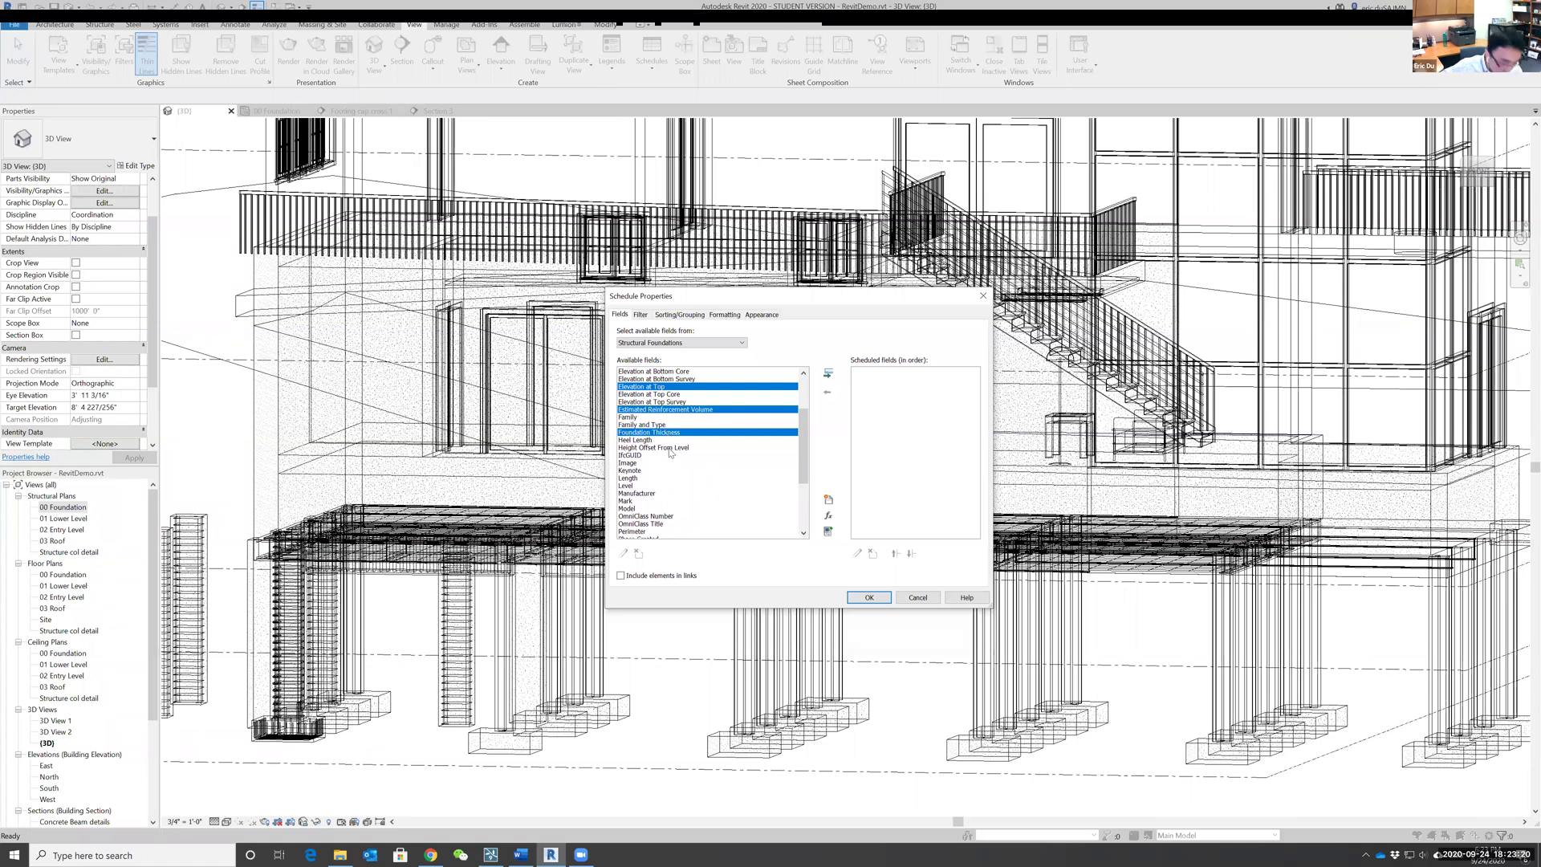
pyautogui.scroll(-1, 669, 454)
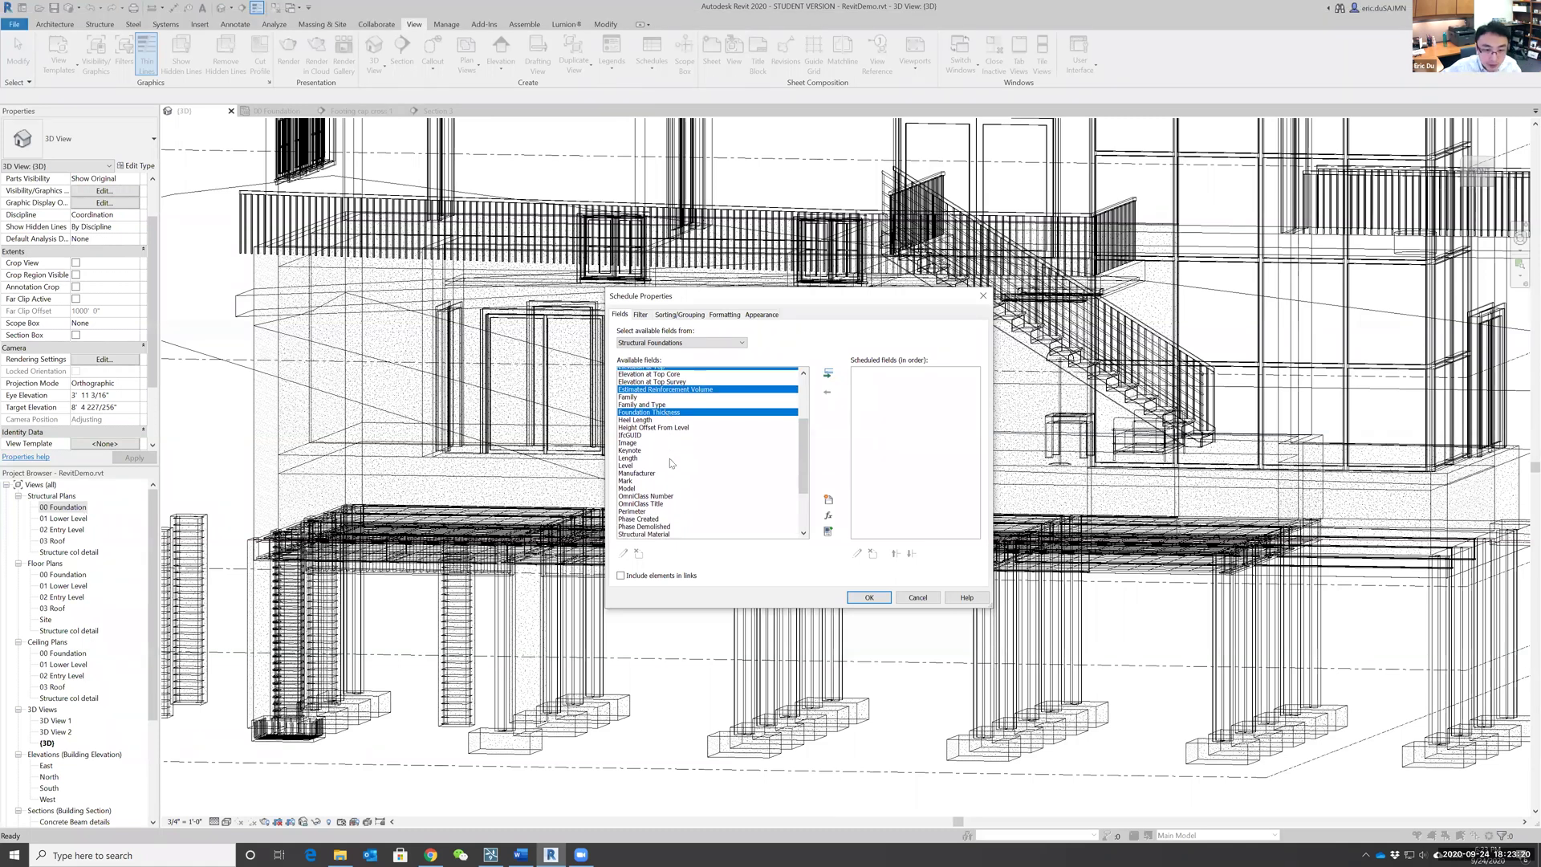
pyautogui.keyDown('ctrl'); pyautogui.click(646, 417); pyautogui.keyUp('ctrl')
pyautogui.click(827, 373)
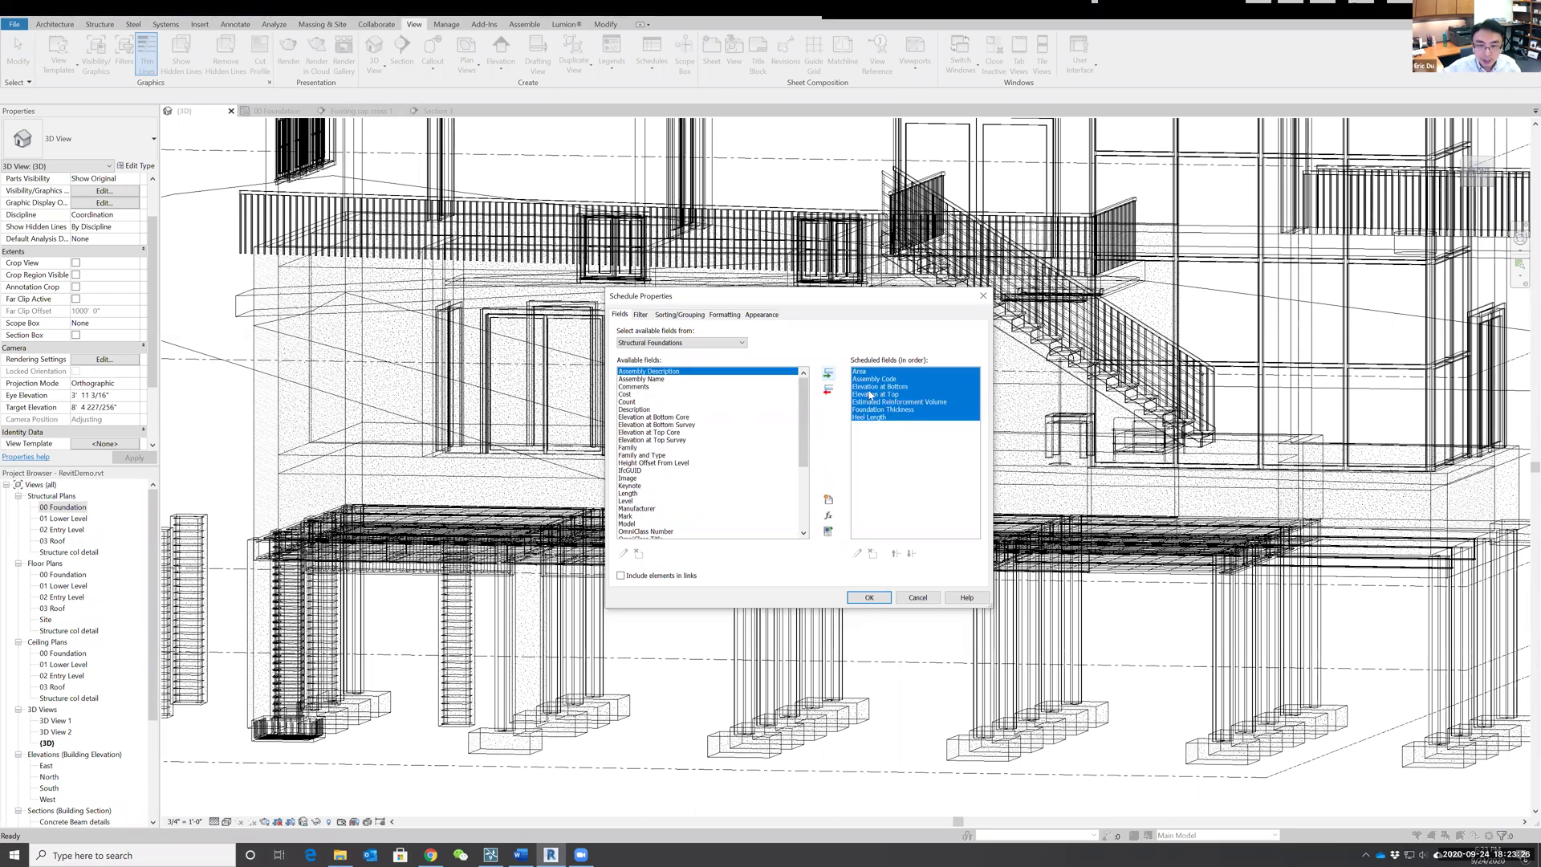
# Step: Generate the Structural Foundation Schedule and expand Schedules/Quantities in the Project Browser to list it
pyautogui.click(881, 599)
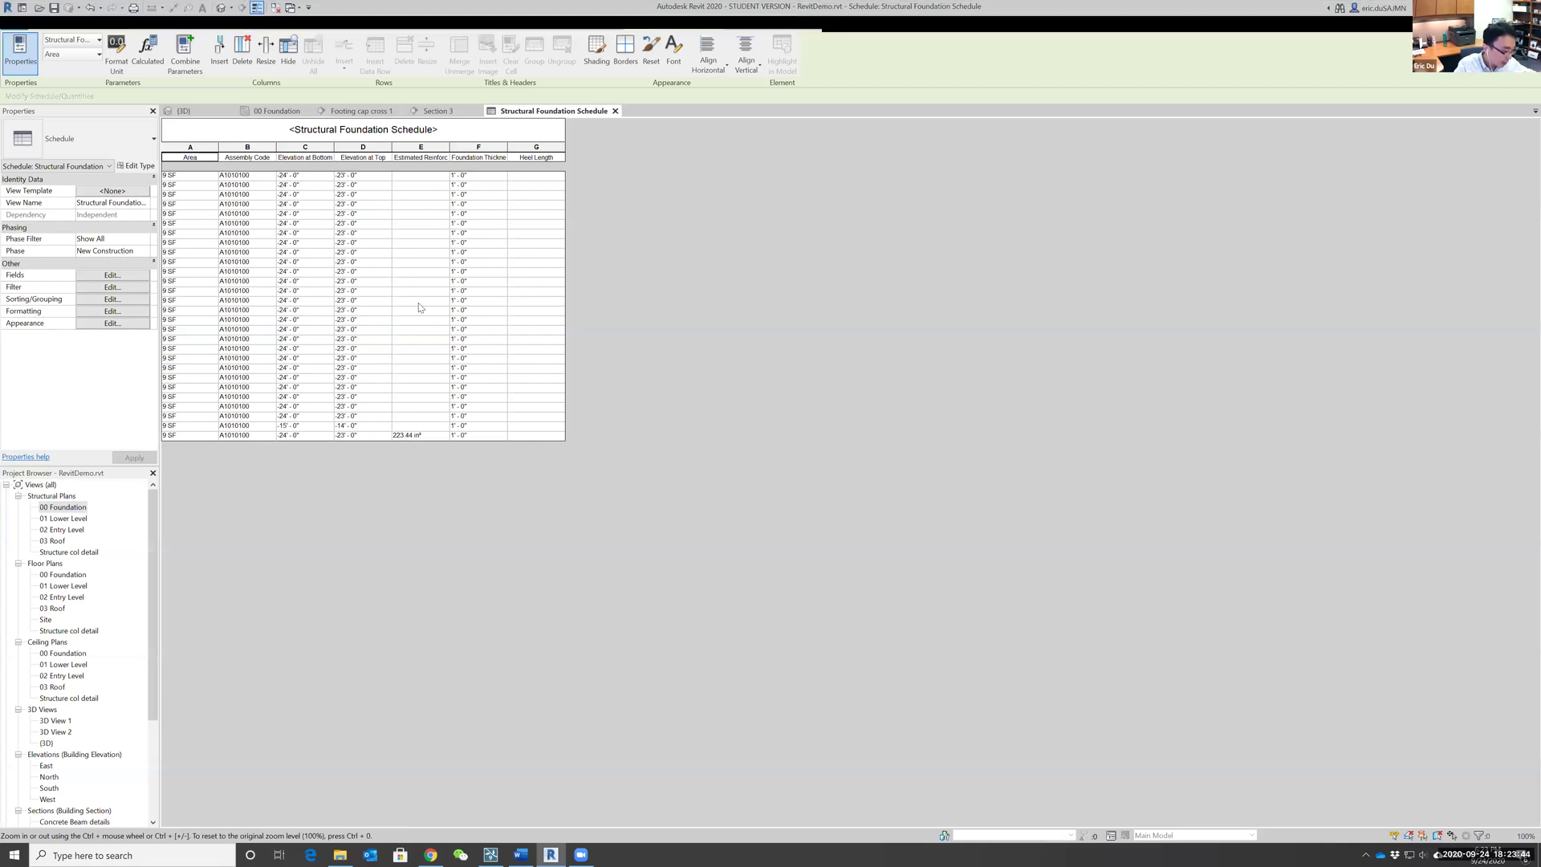
pyautogui.moveTo(151, 642); pyautogui.dragTo(139, 776)
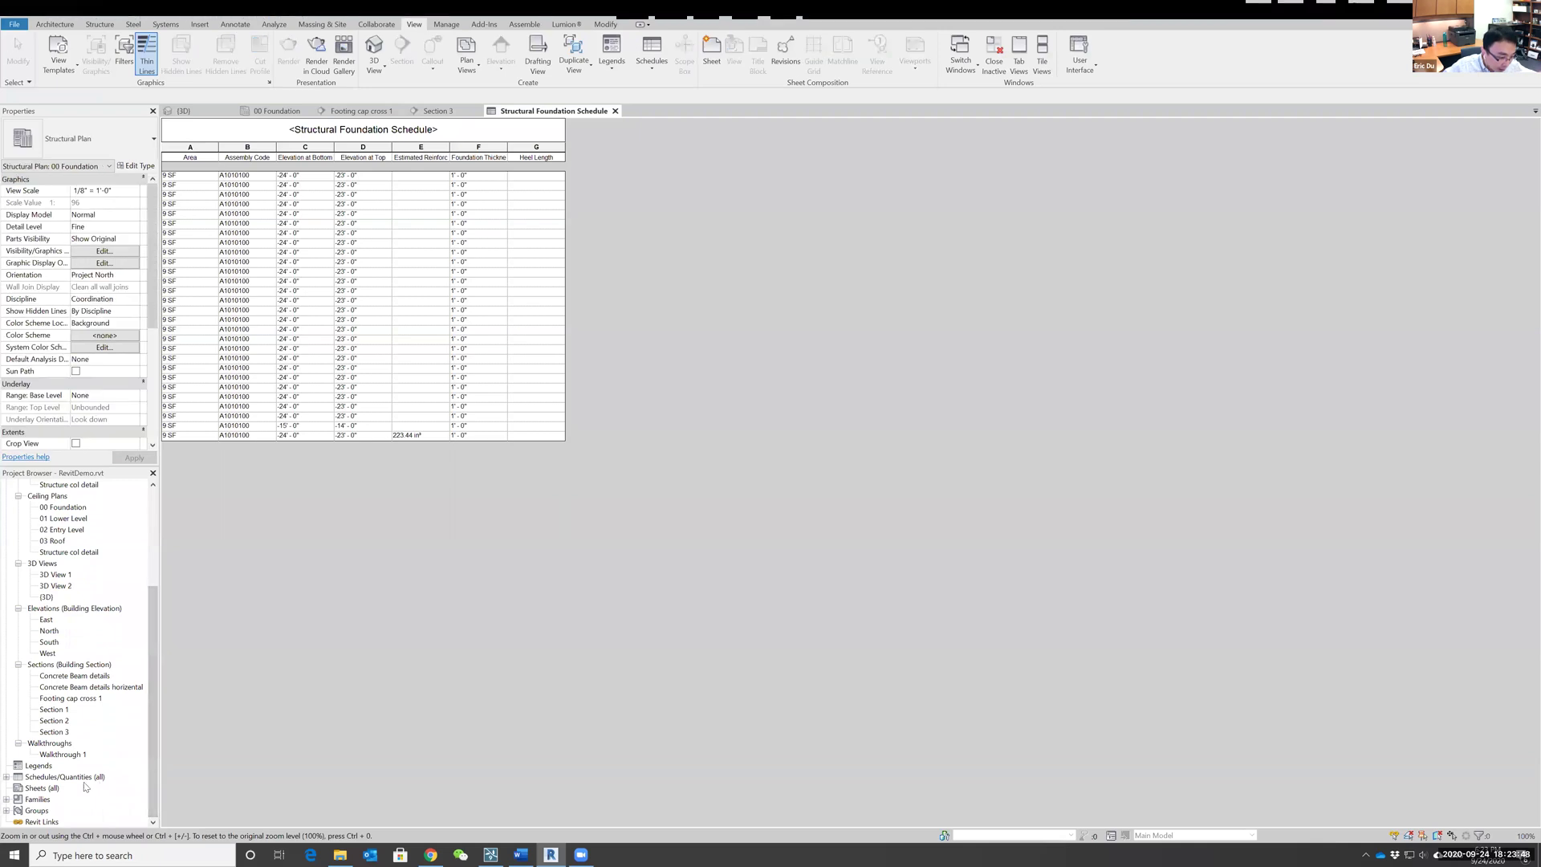
pyautogui.click(7, 777)
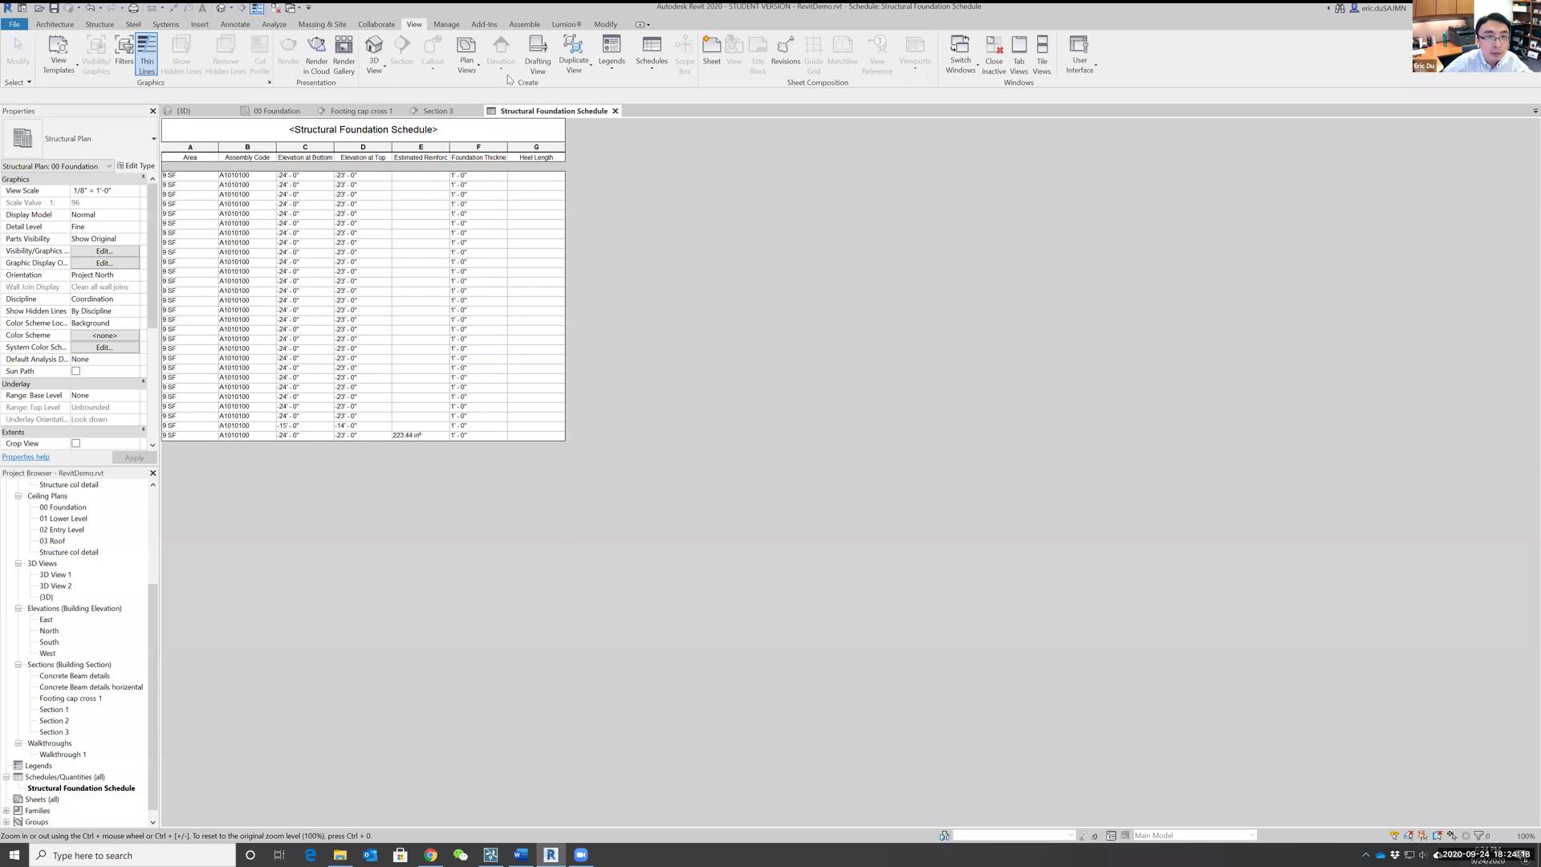
# Step: Create a new sheet with the E1 30x42 Horizontal title block and enter the owner's company name in it
pyautogui.click(709, 57)
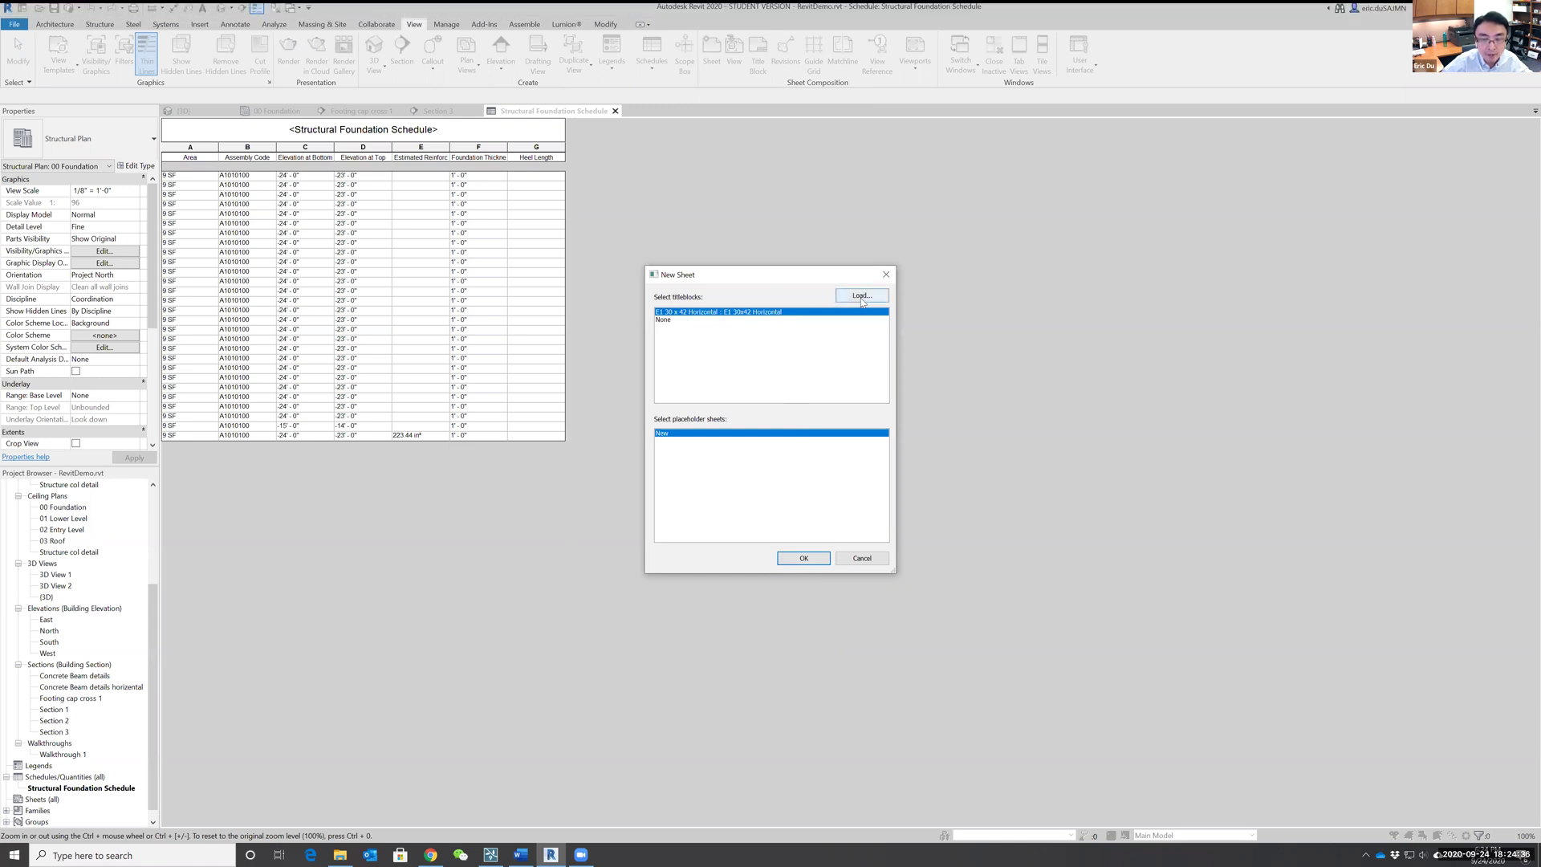
pyautogui.click(804, 559)
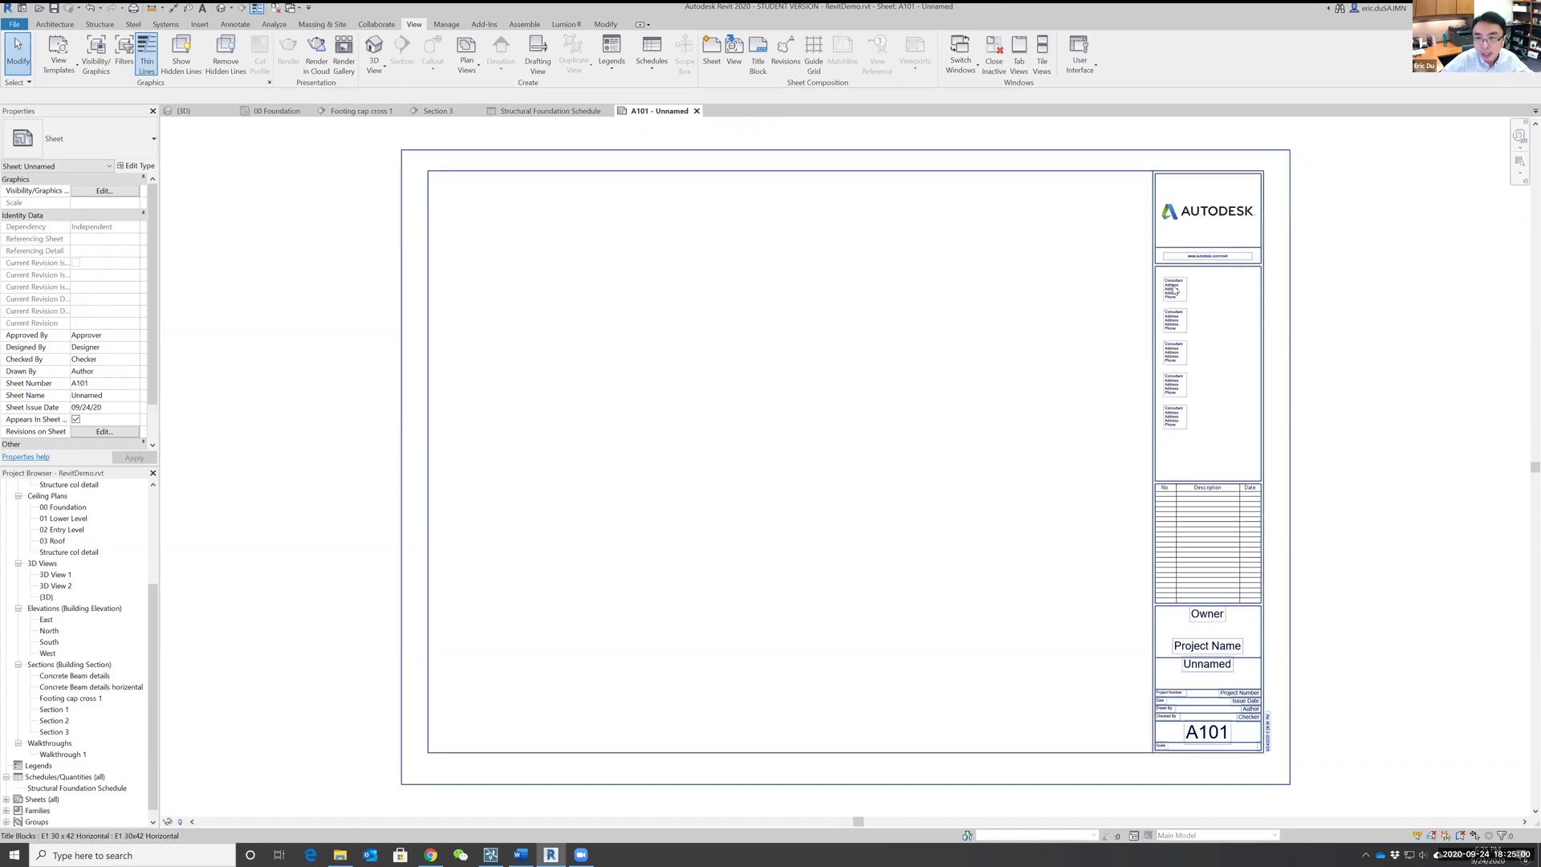
pyautogui.click(1206, 620)
pyautogui.click(1206, 615)
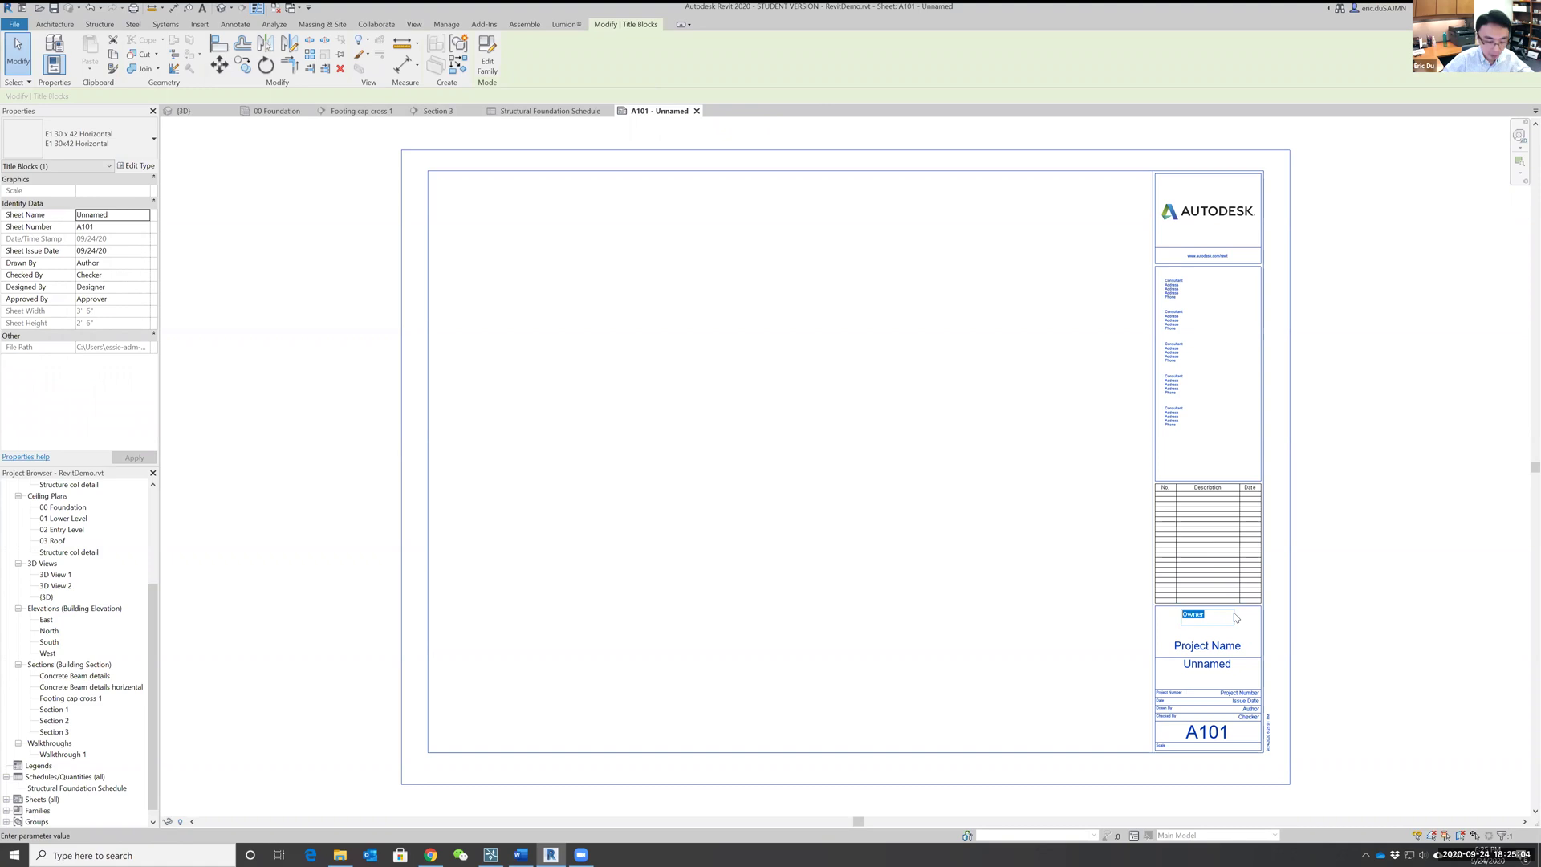
pyautogui.write('Eric Du Engin')
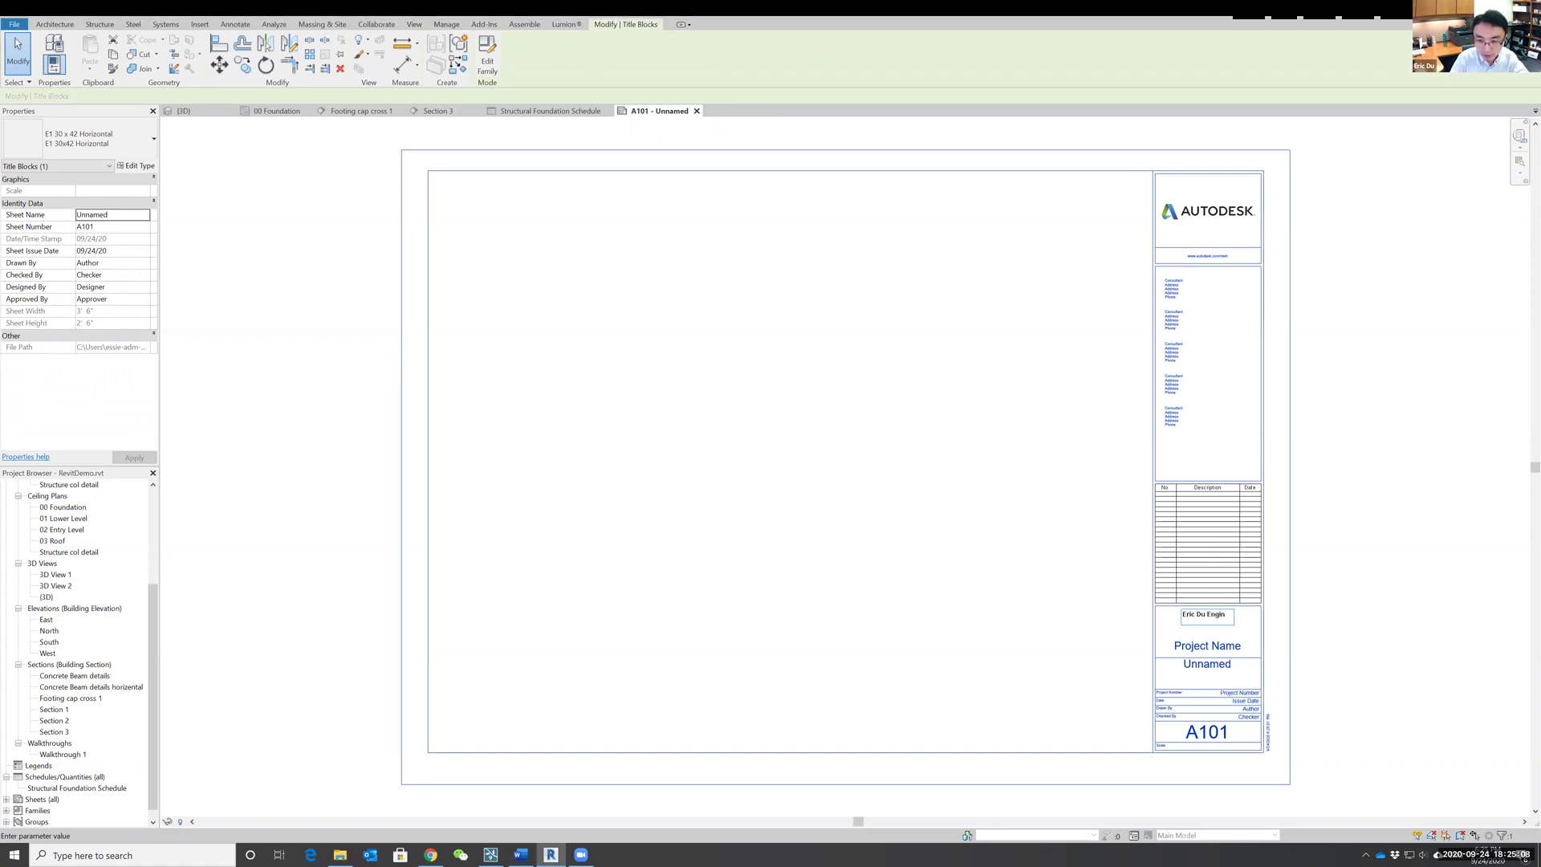
pyautogui.write('eering LLC')
pyautogui.click(1271, 622)
# Step: Set the project name in the sheet's title block to RVT CLASS
pyautogui.click(1207, 645)
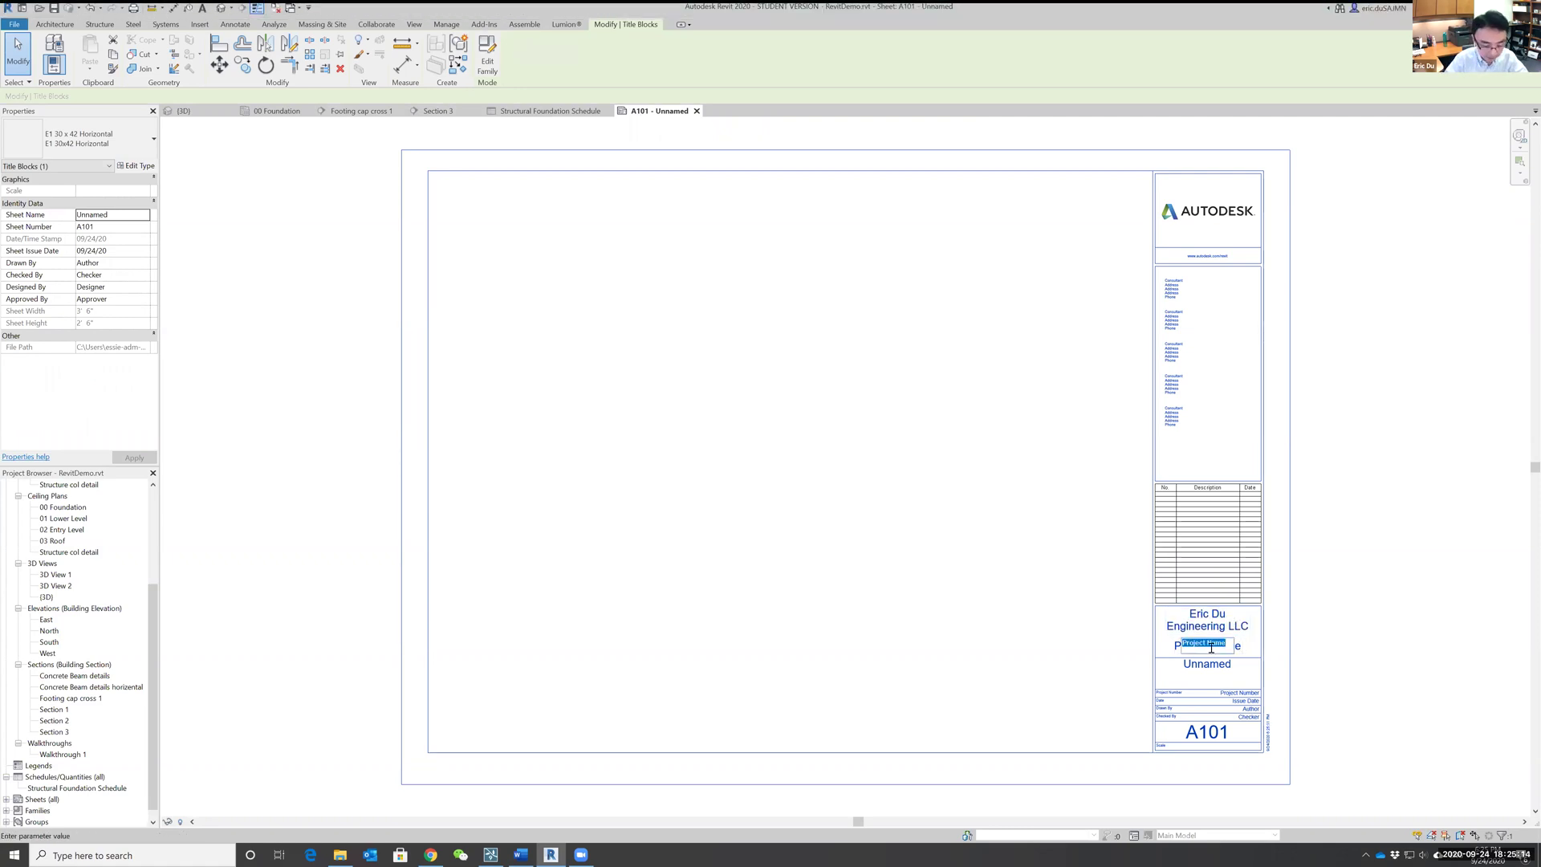
pyautogui.write('RE')
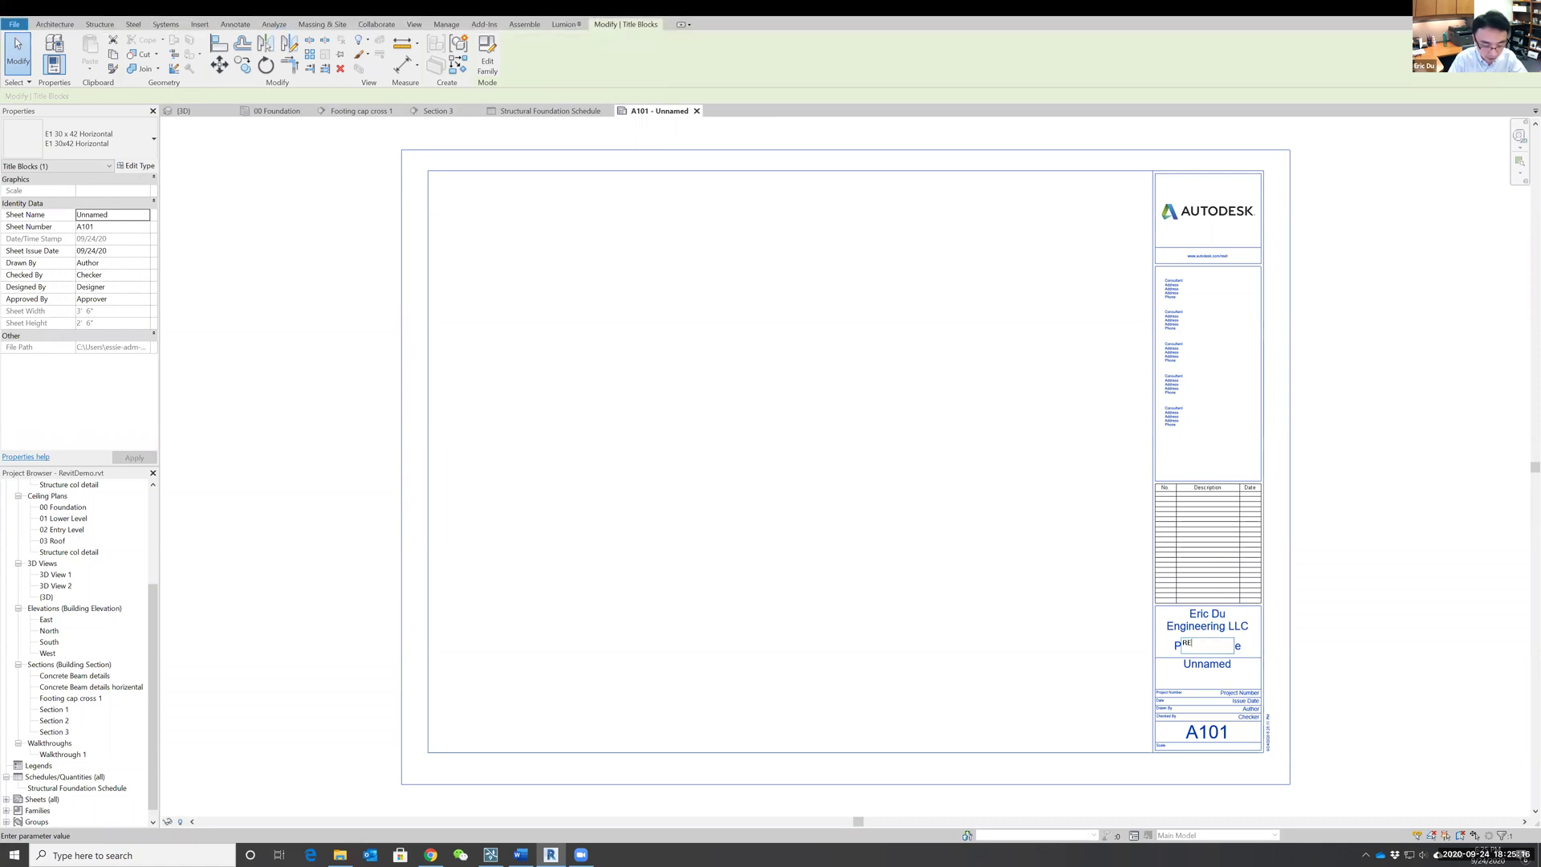
pyautogui.press('BackSpace')
pyautogui.write('VT')
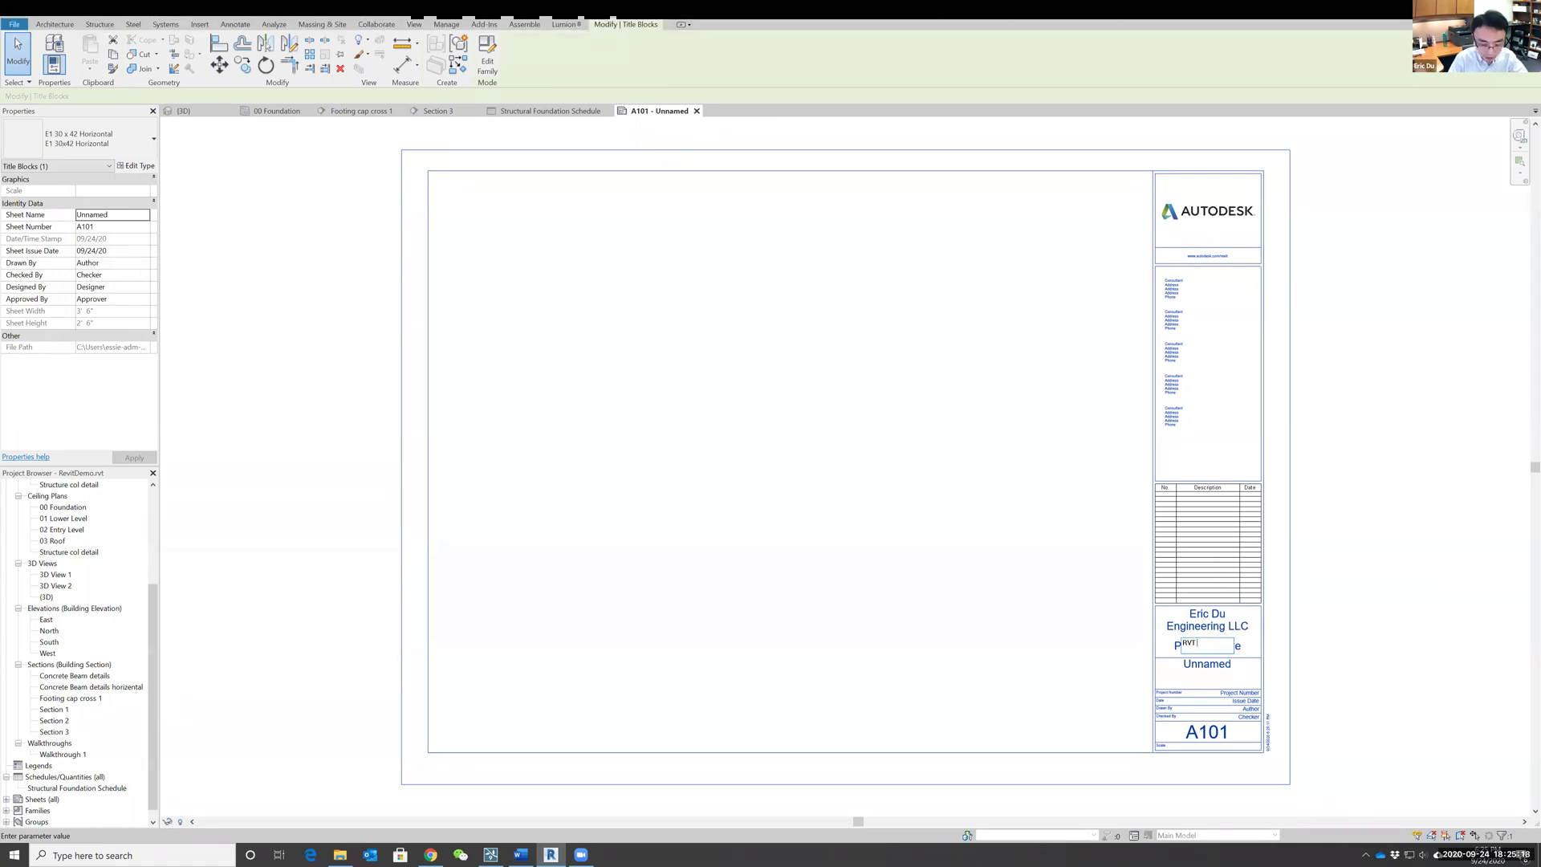
pyautogui.write(' CLASS')
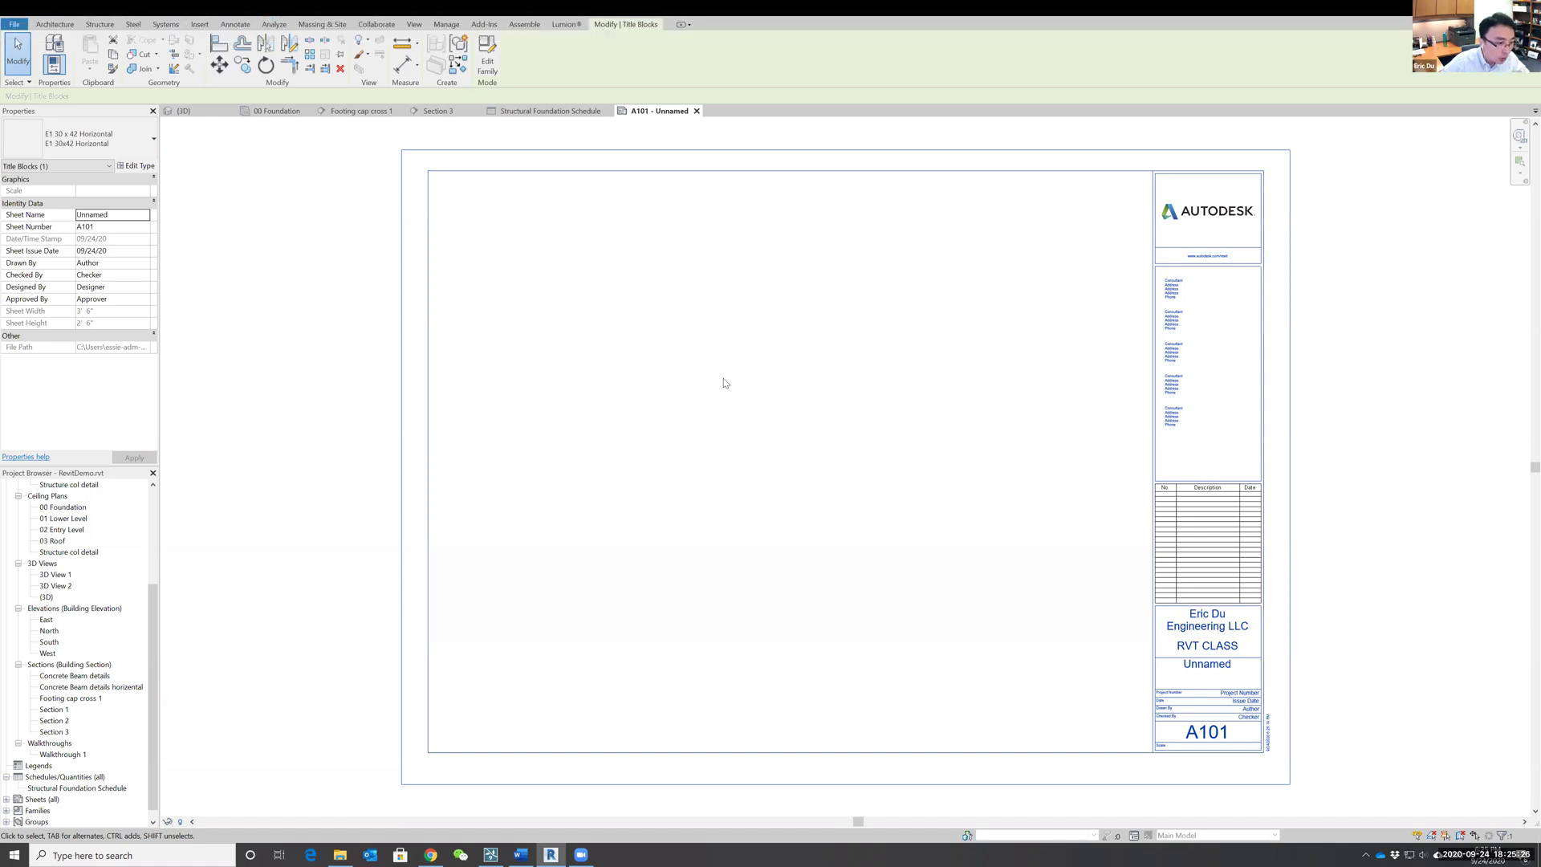
pyautogui.moveTo(153, 616); pyautogui.dragTo(152, 518)
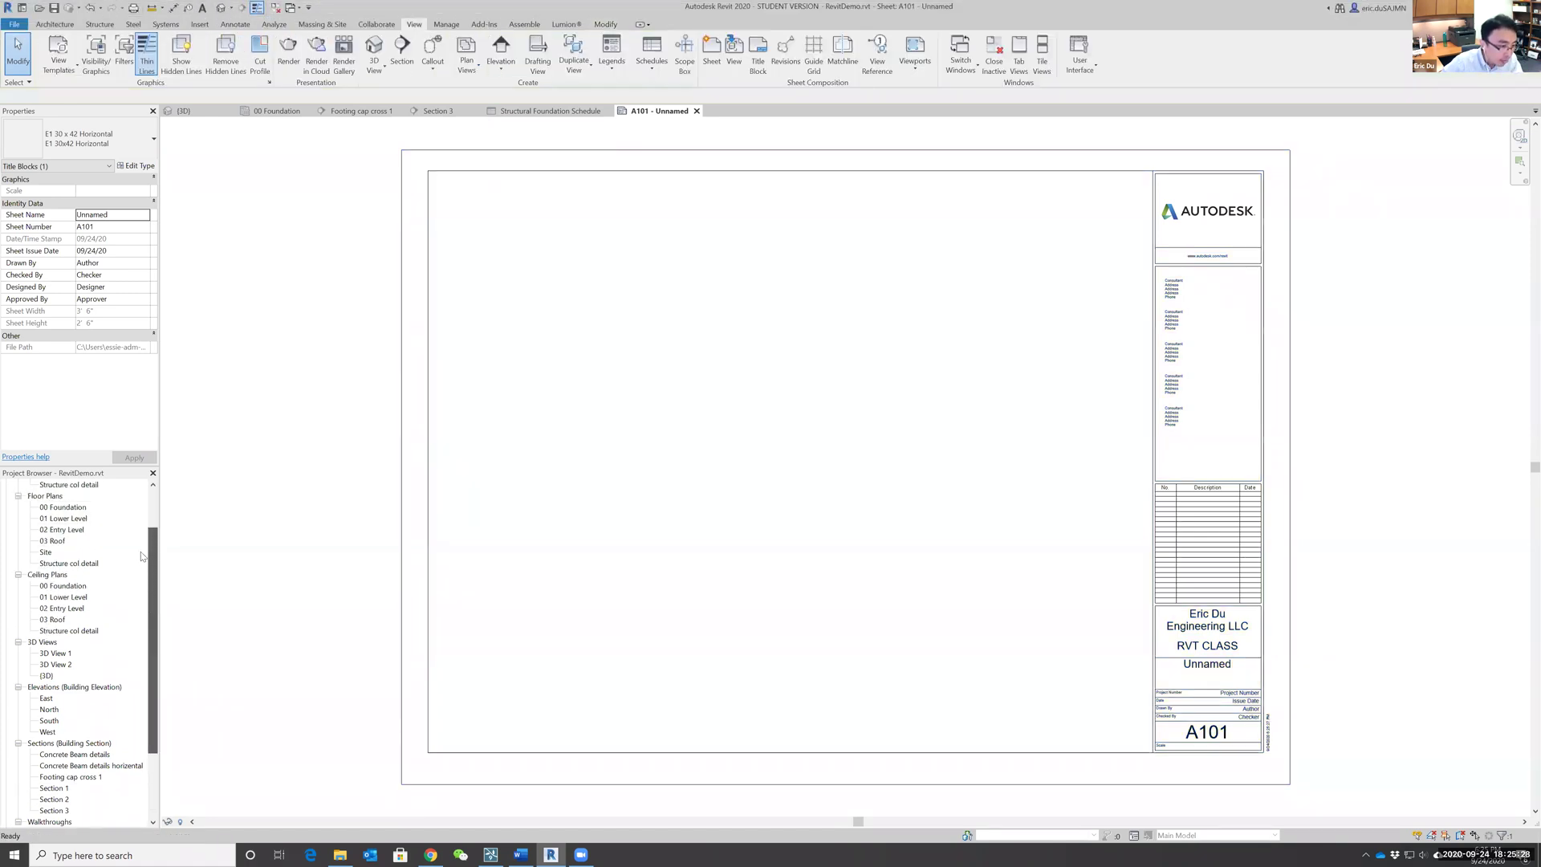
pyautogui.click(63, 507)
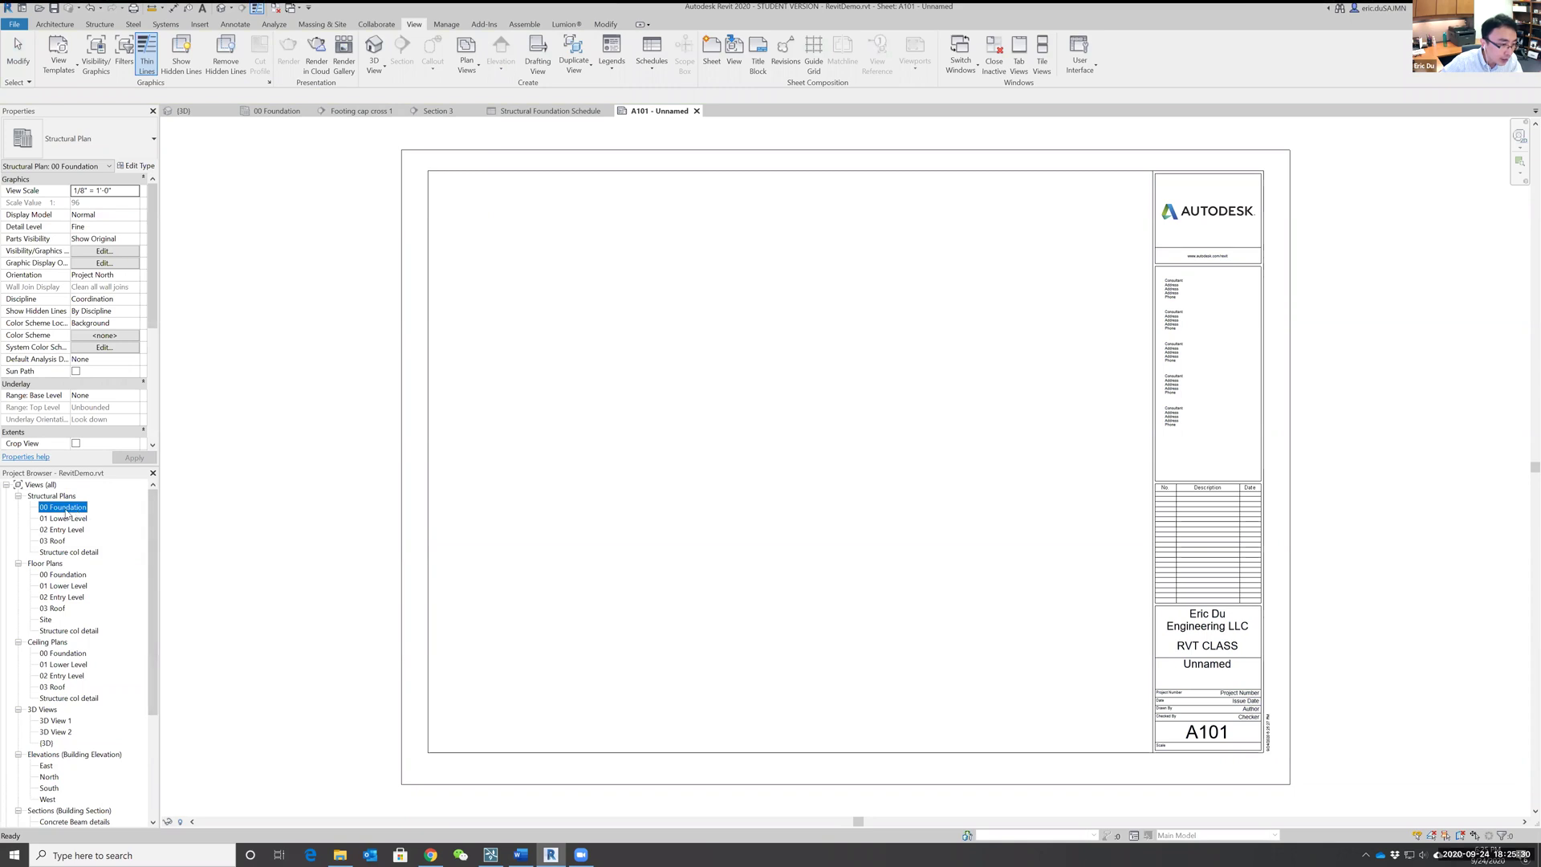
pyautogui.scroll(-1, 59, 726)
pyautogui.moveTo(46, 720); pyautogui.dragTo(574, 408)
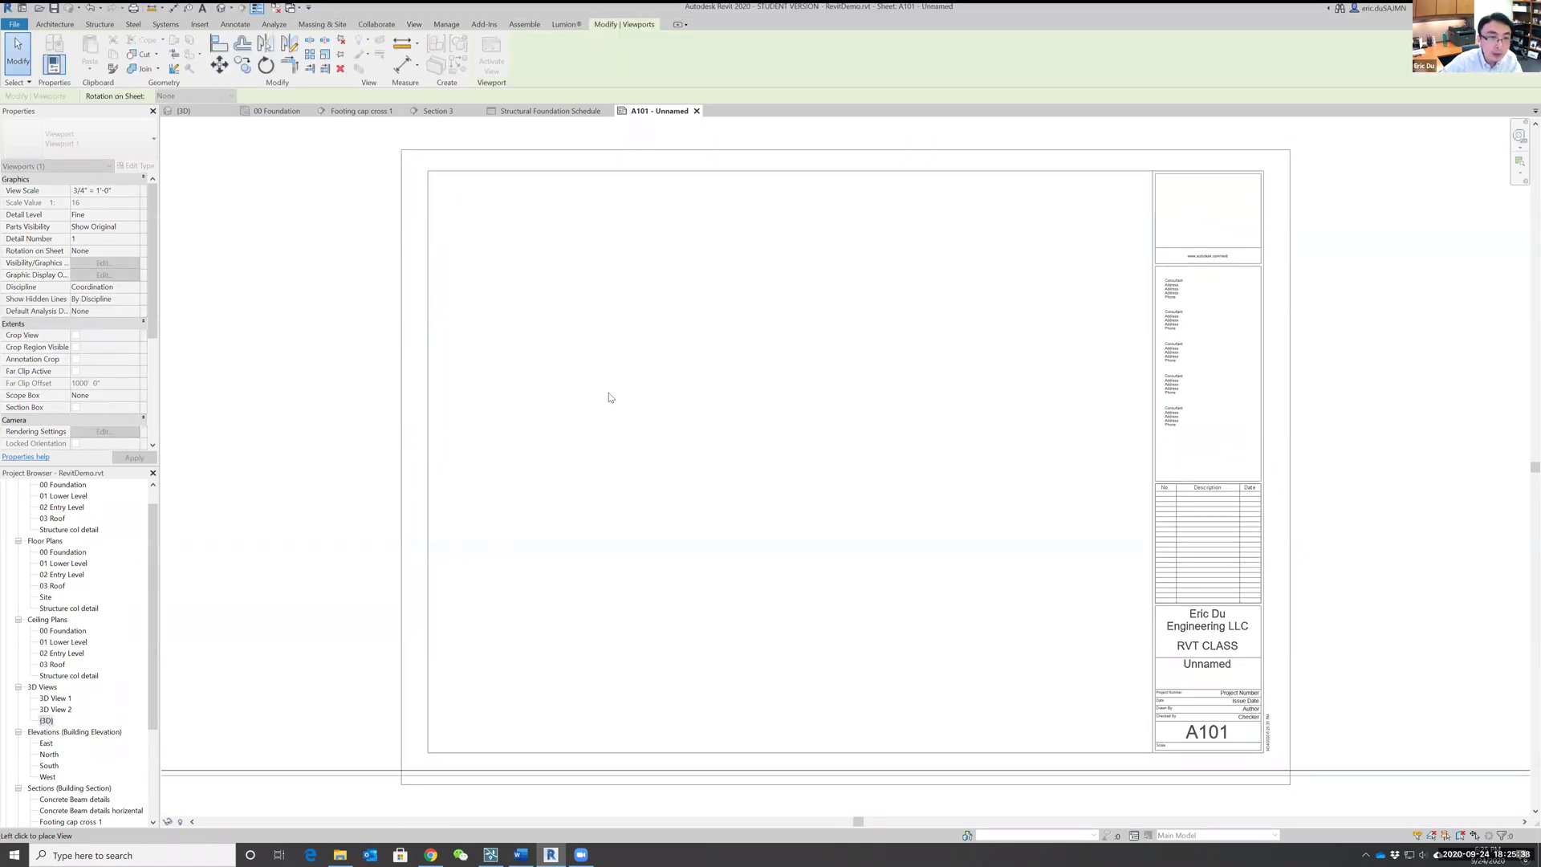
pyautogui.scroll(-2, 726, 485)
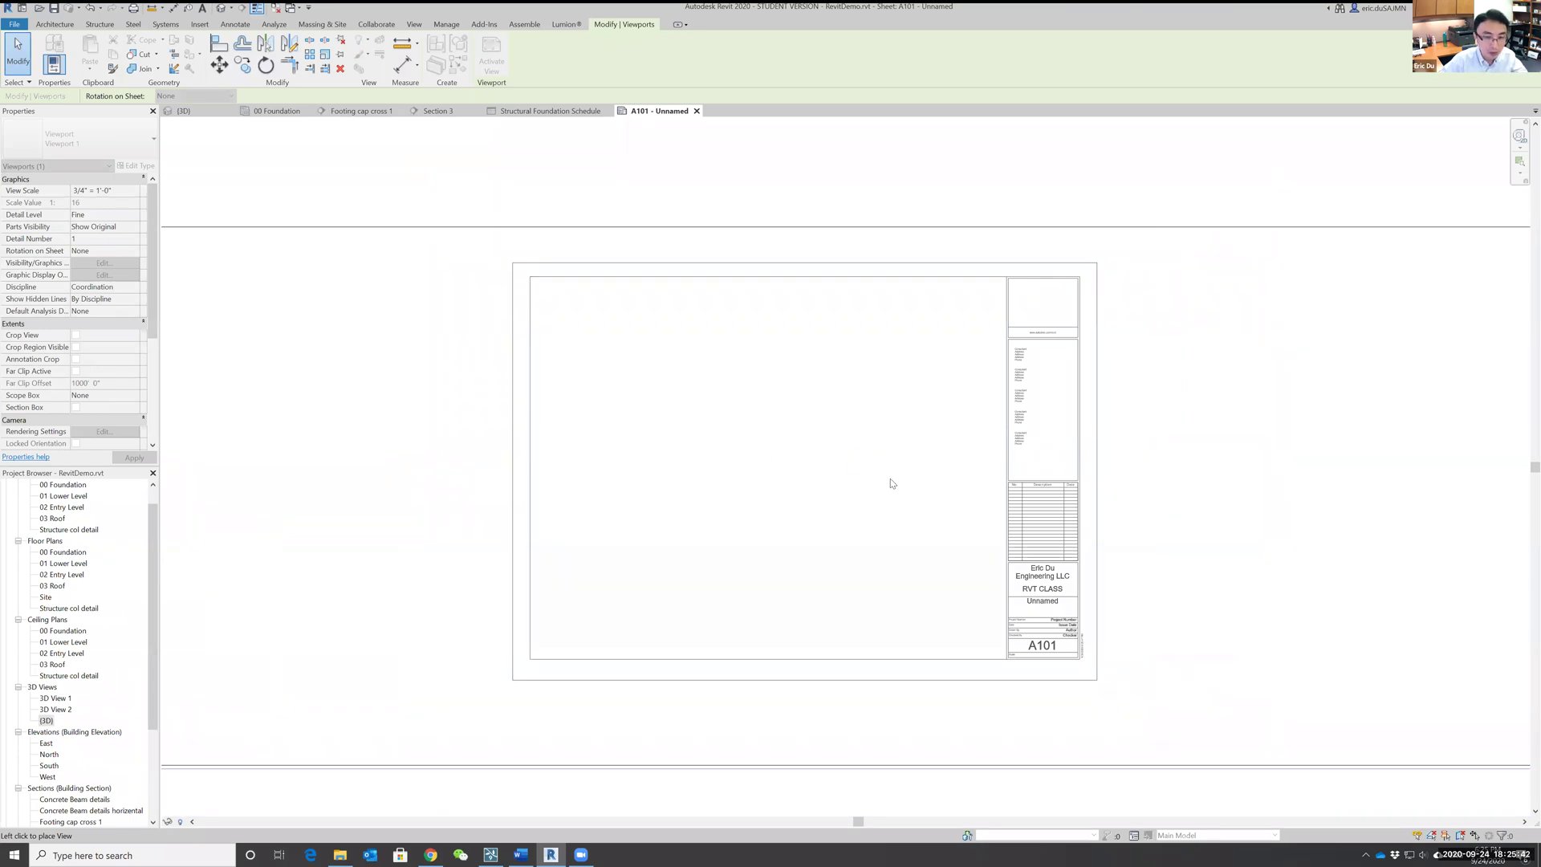
pyautogui.press('Escape')
pyautogui.scroll(2, 722, 478)
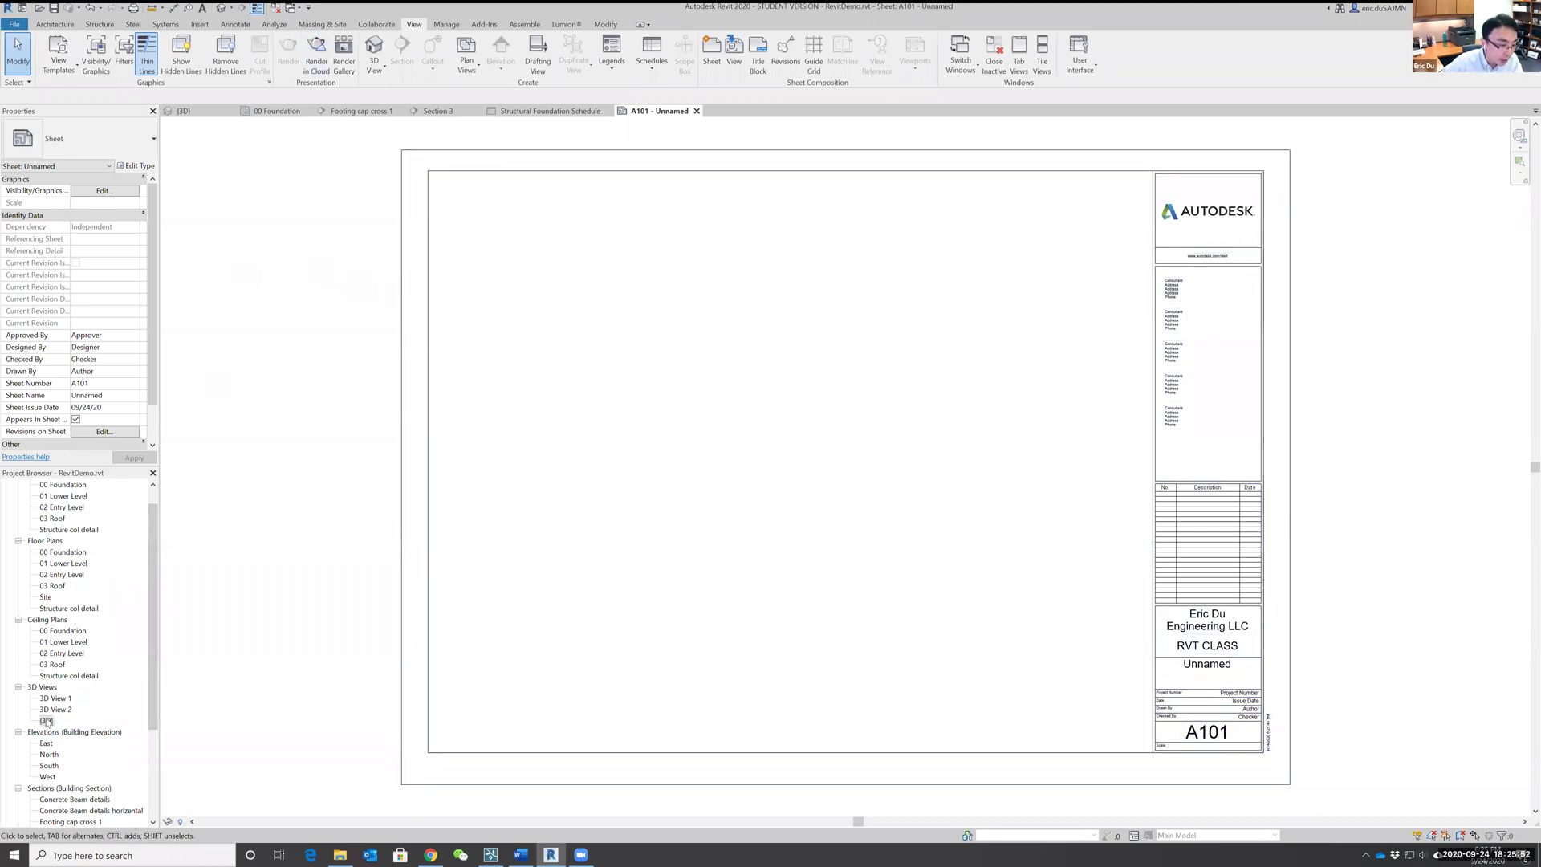
# Step: Place the Footing cap cross 1 section in the sheet's upper-left corner and Section 1 directly below it
pyautogui.scroll(-2, 69, 722)
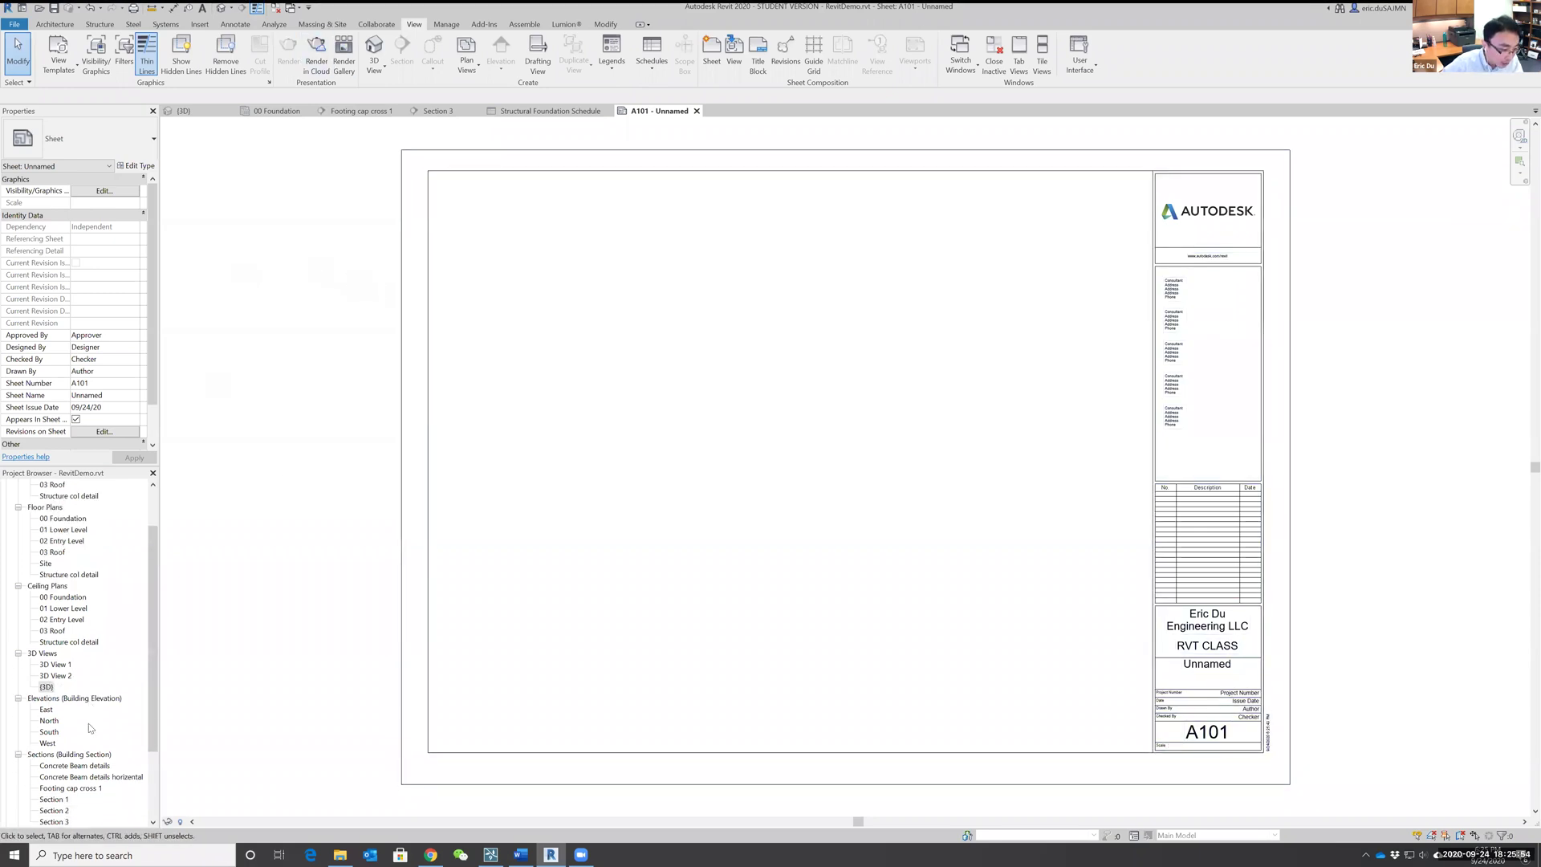
pyautogui.moveTo(64, 755); pyautogui.dragTo(541, 560)
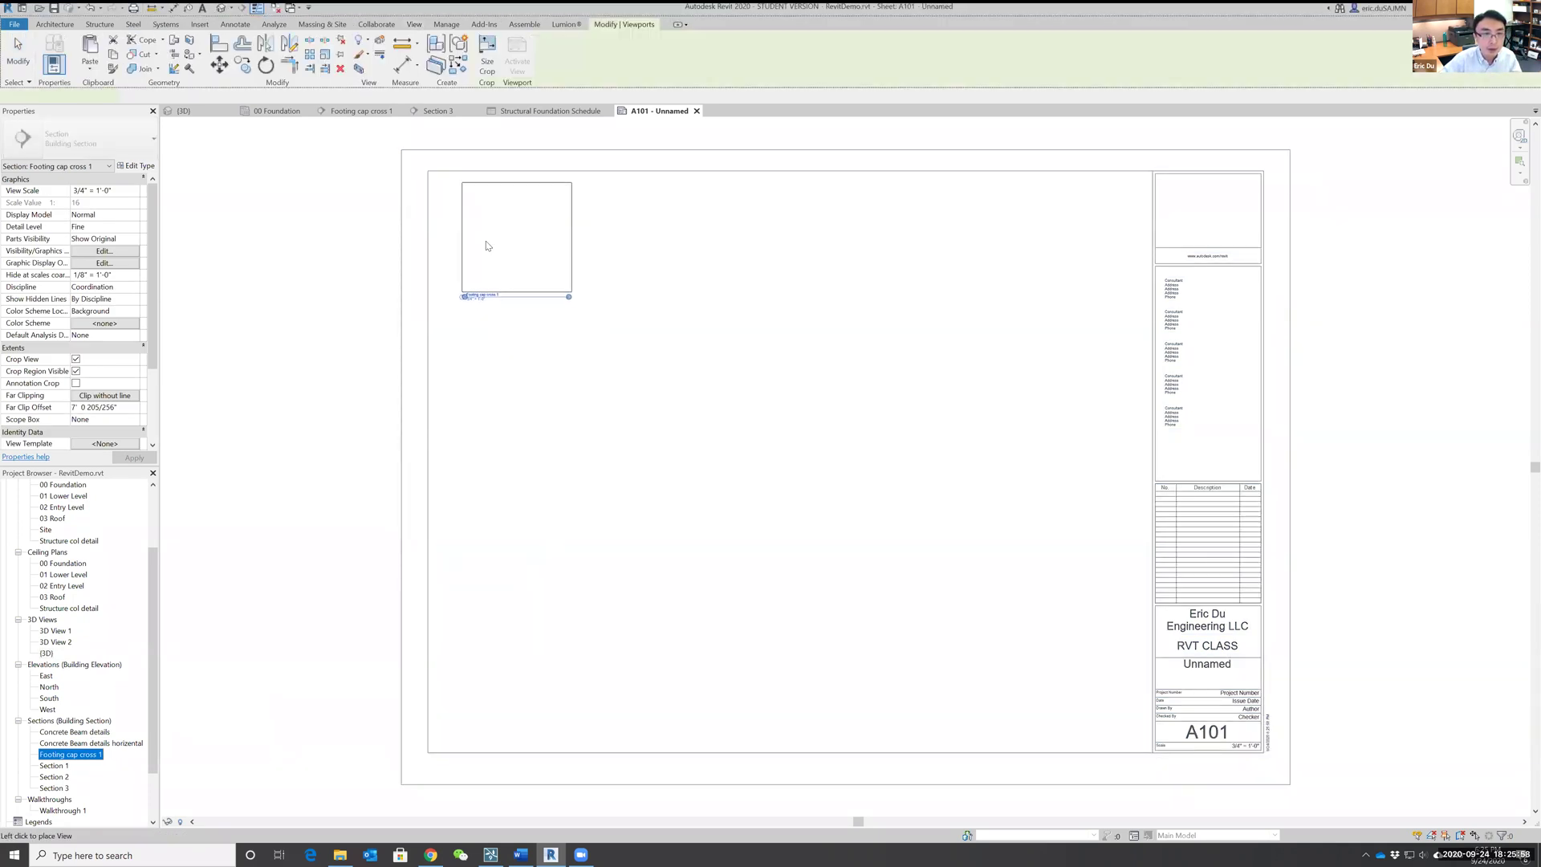
pyautogui.click(493, 248)
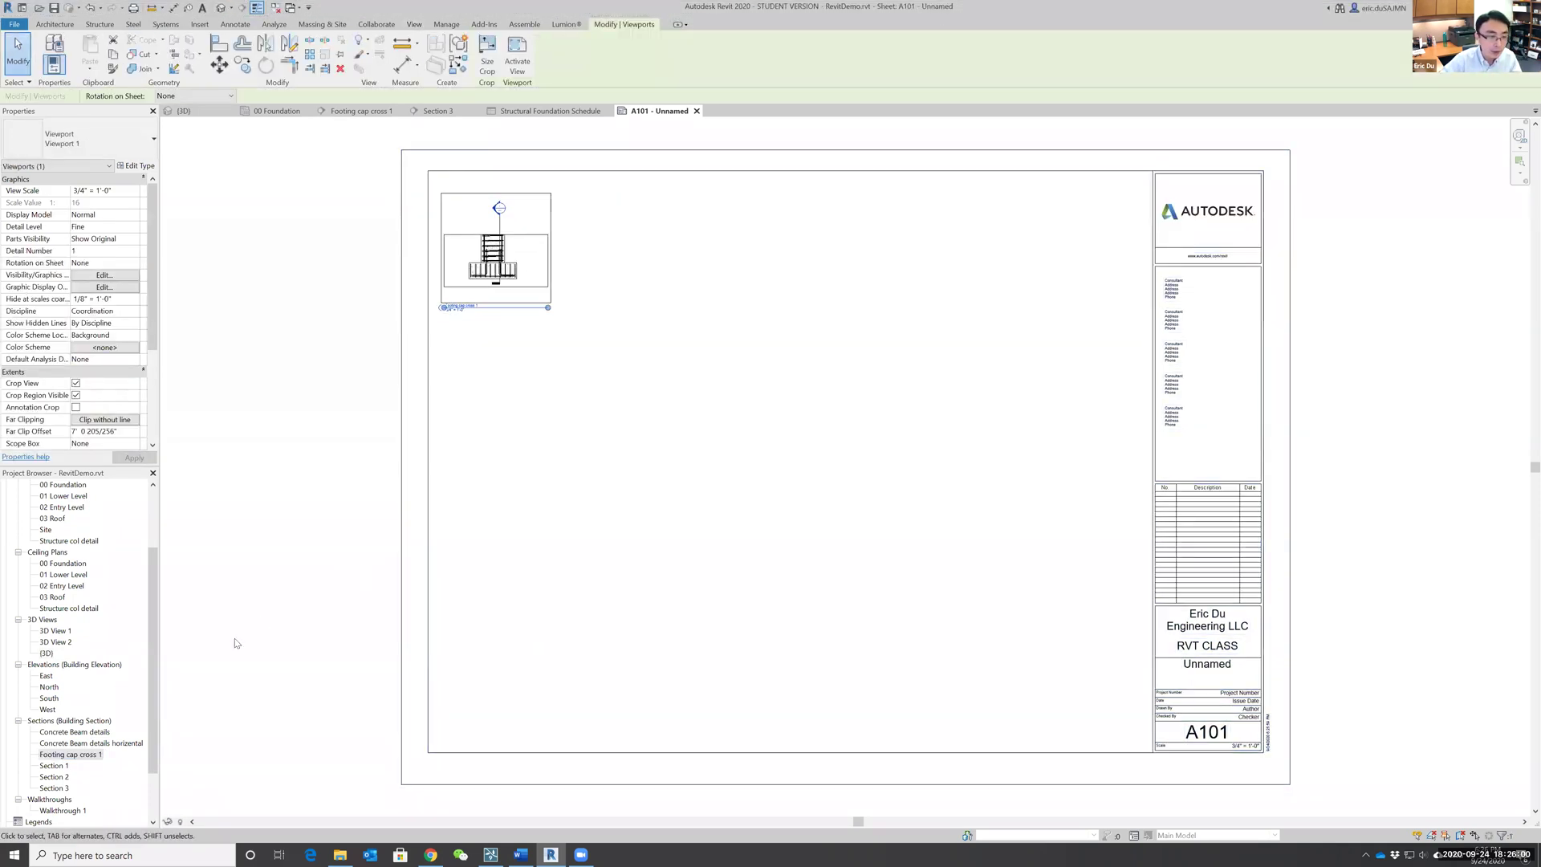
pyautogui.click(55, 767)
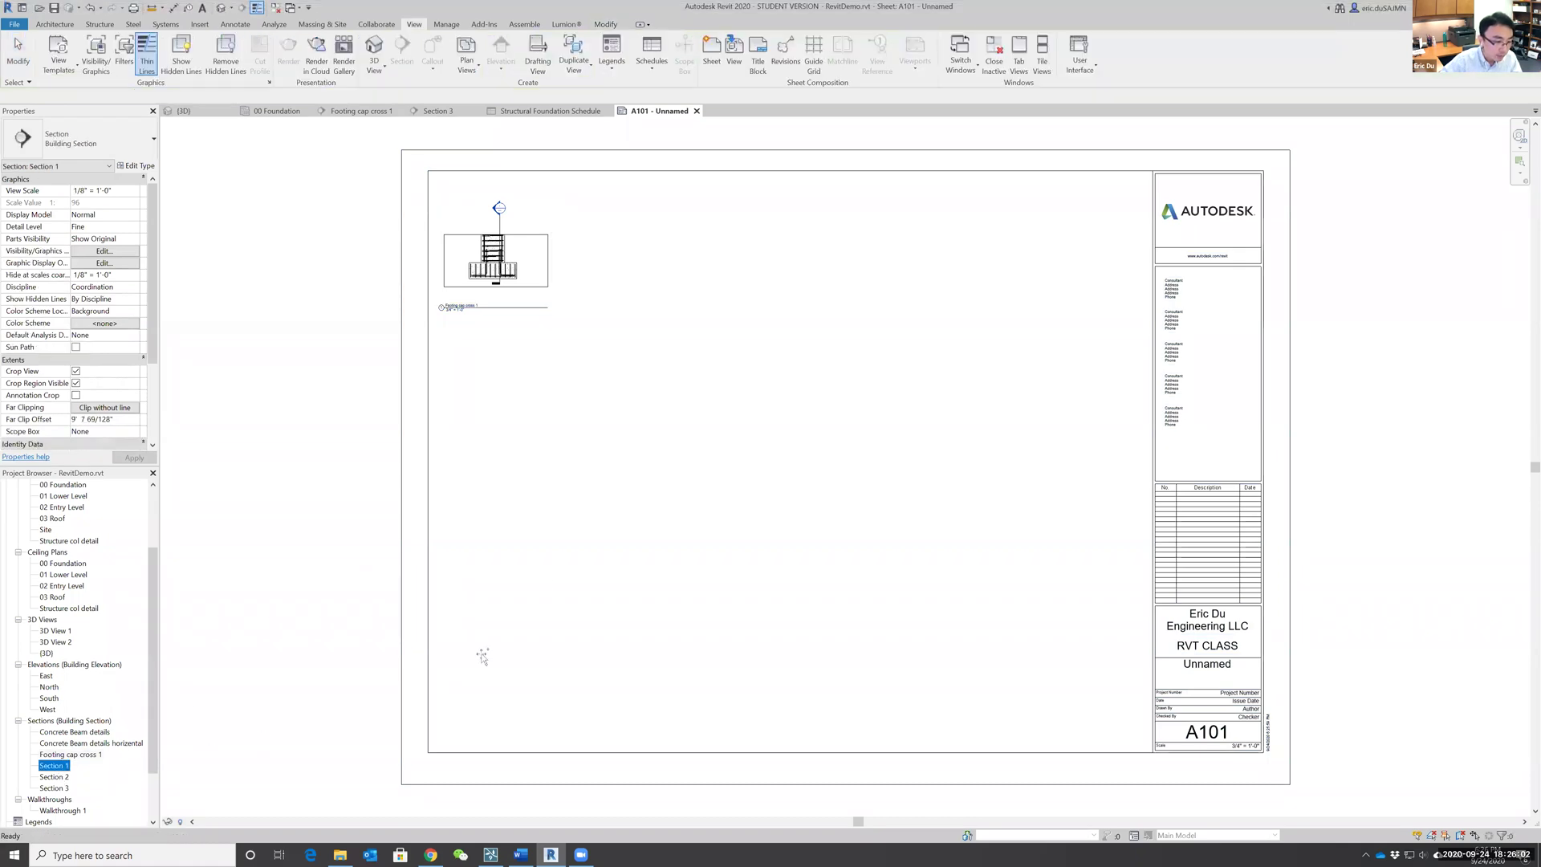
pyautogui.moveTo(516, 415); pyautogui.dragTo(546, 440)
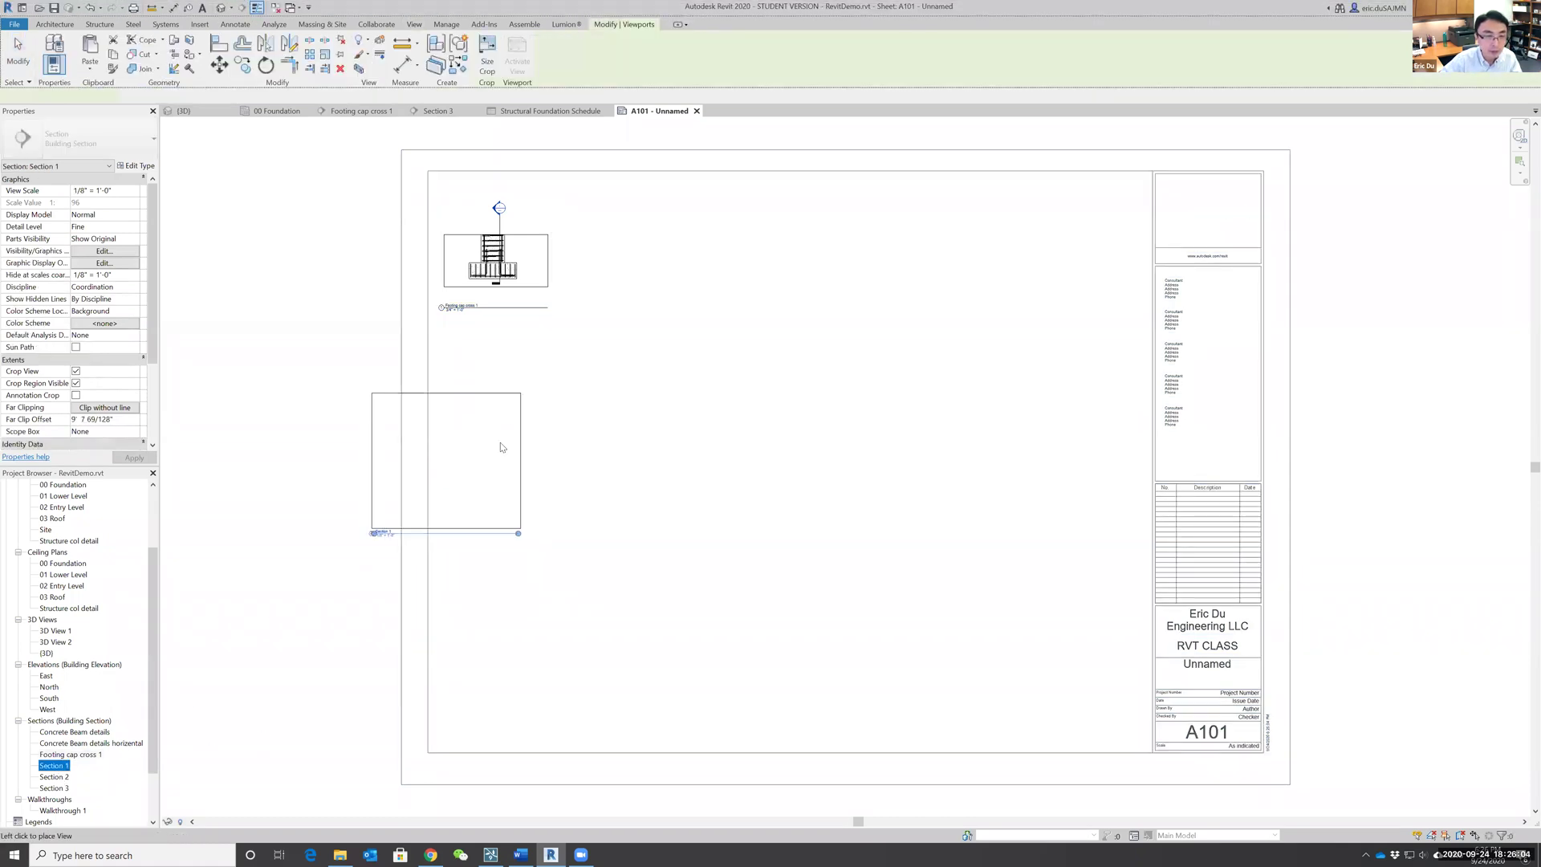
pyautogui.click(518, 399)
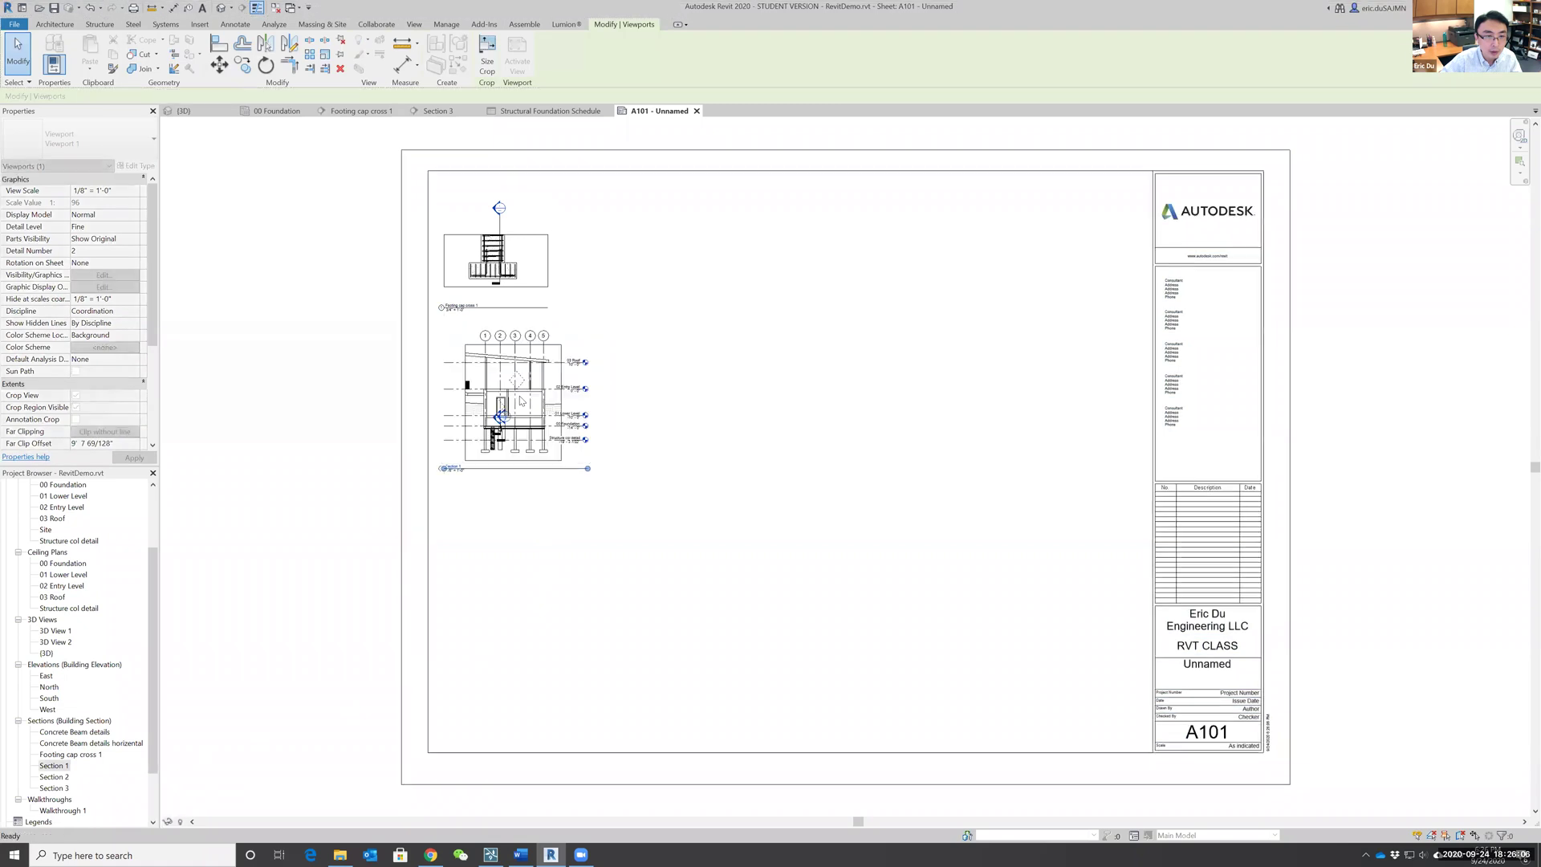
# Step: Place Section 2 on the sheet below Section 1, and Section 3 to the right of the placed views
pyautogui.click(53, 777)
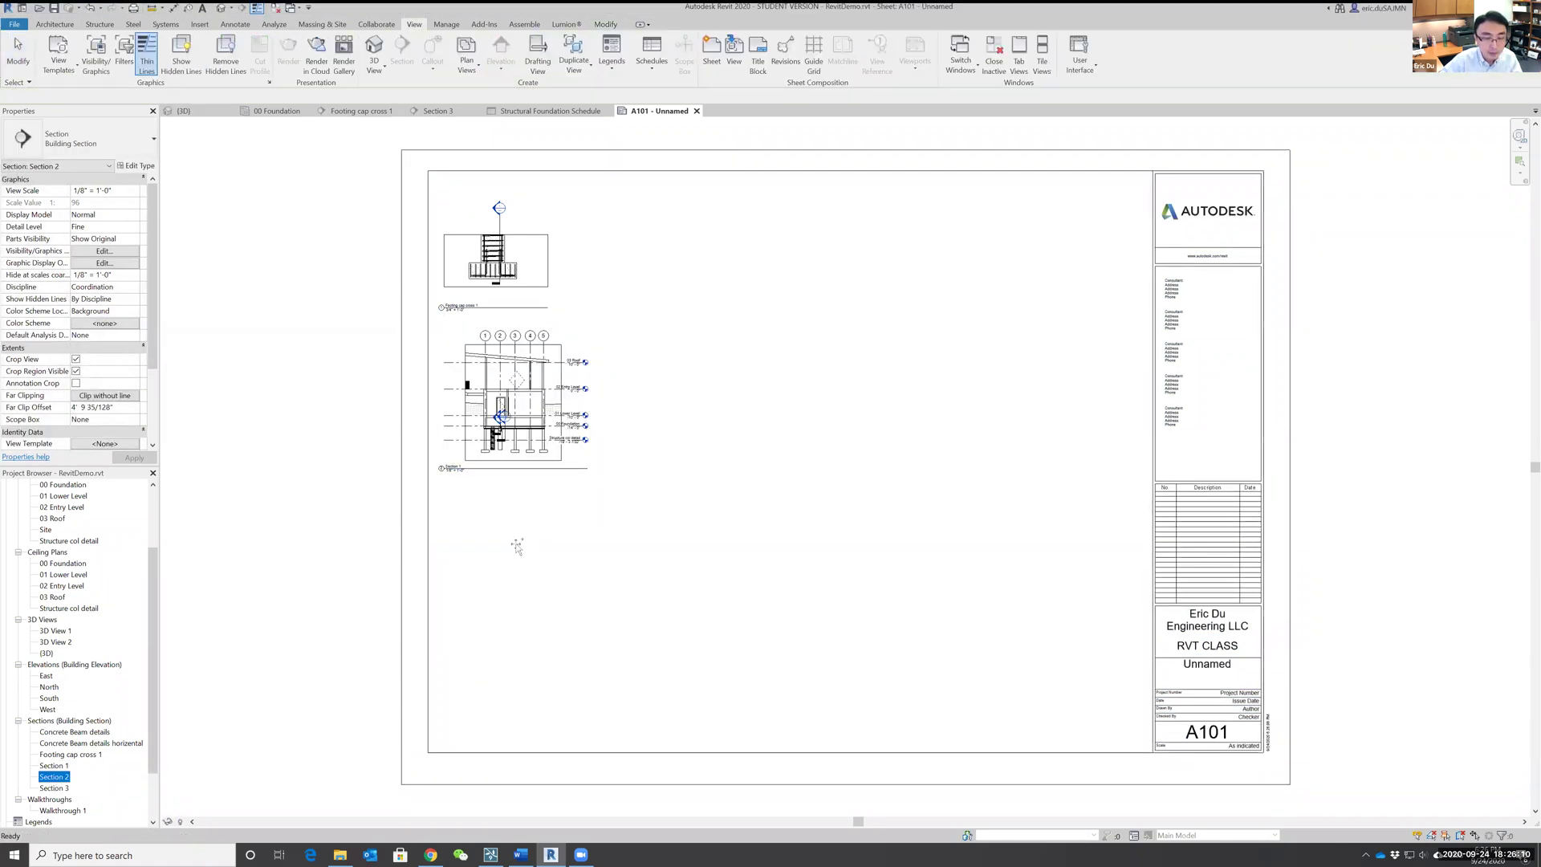
pyautogui.moveTo(515, 549); pyautogui.dragTo(540, 547)
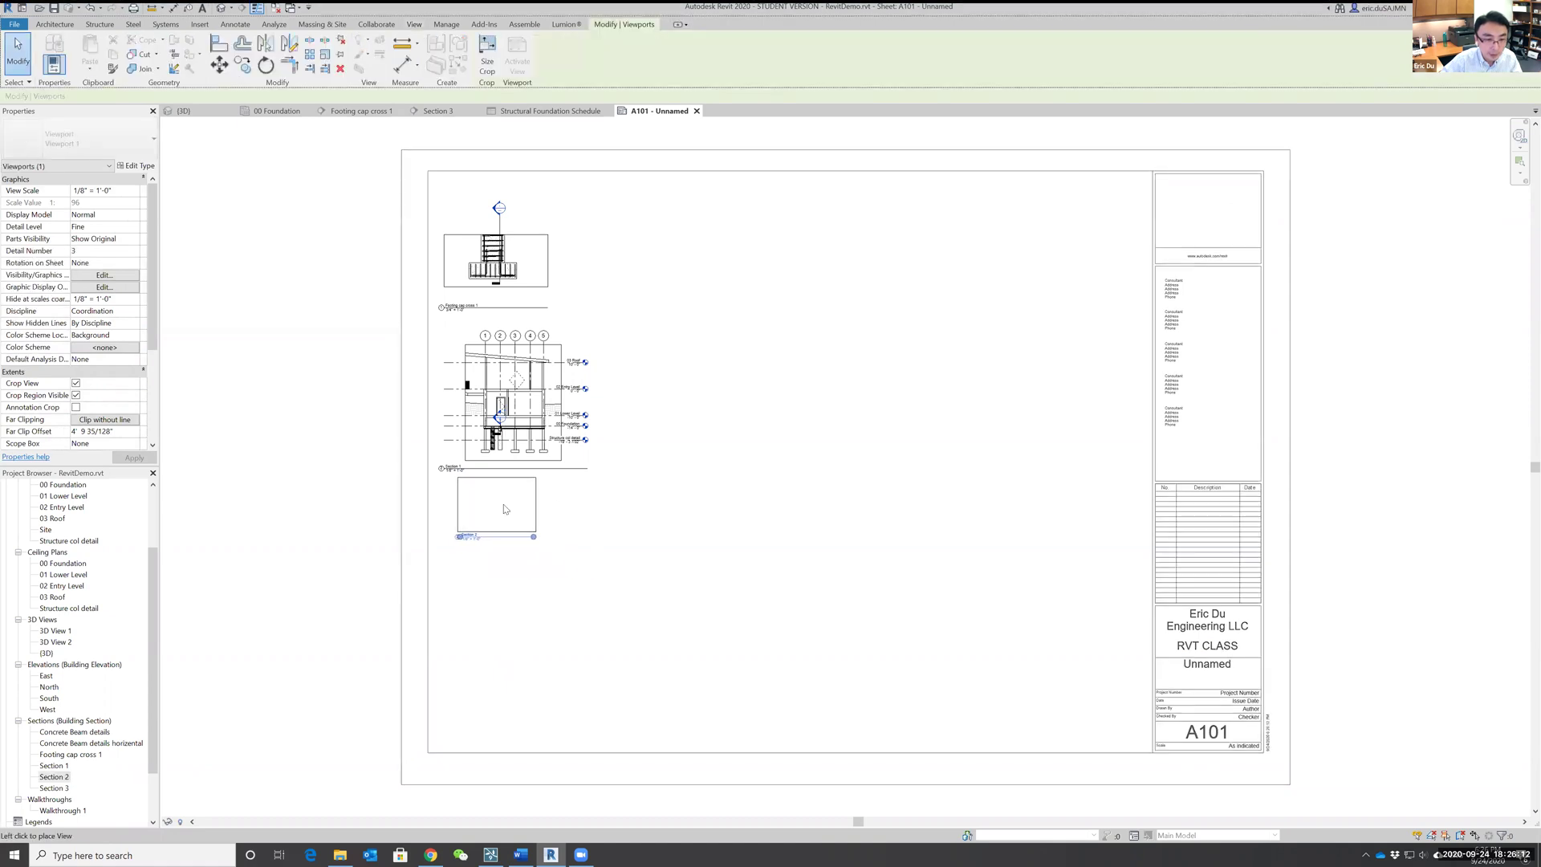
pyautogui.click(504, 510)
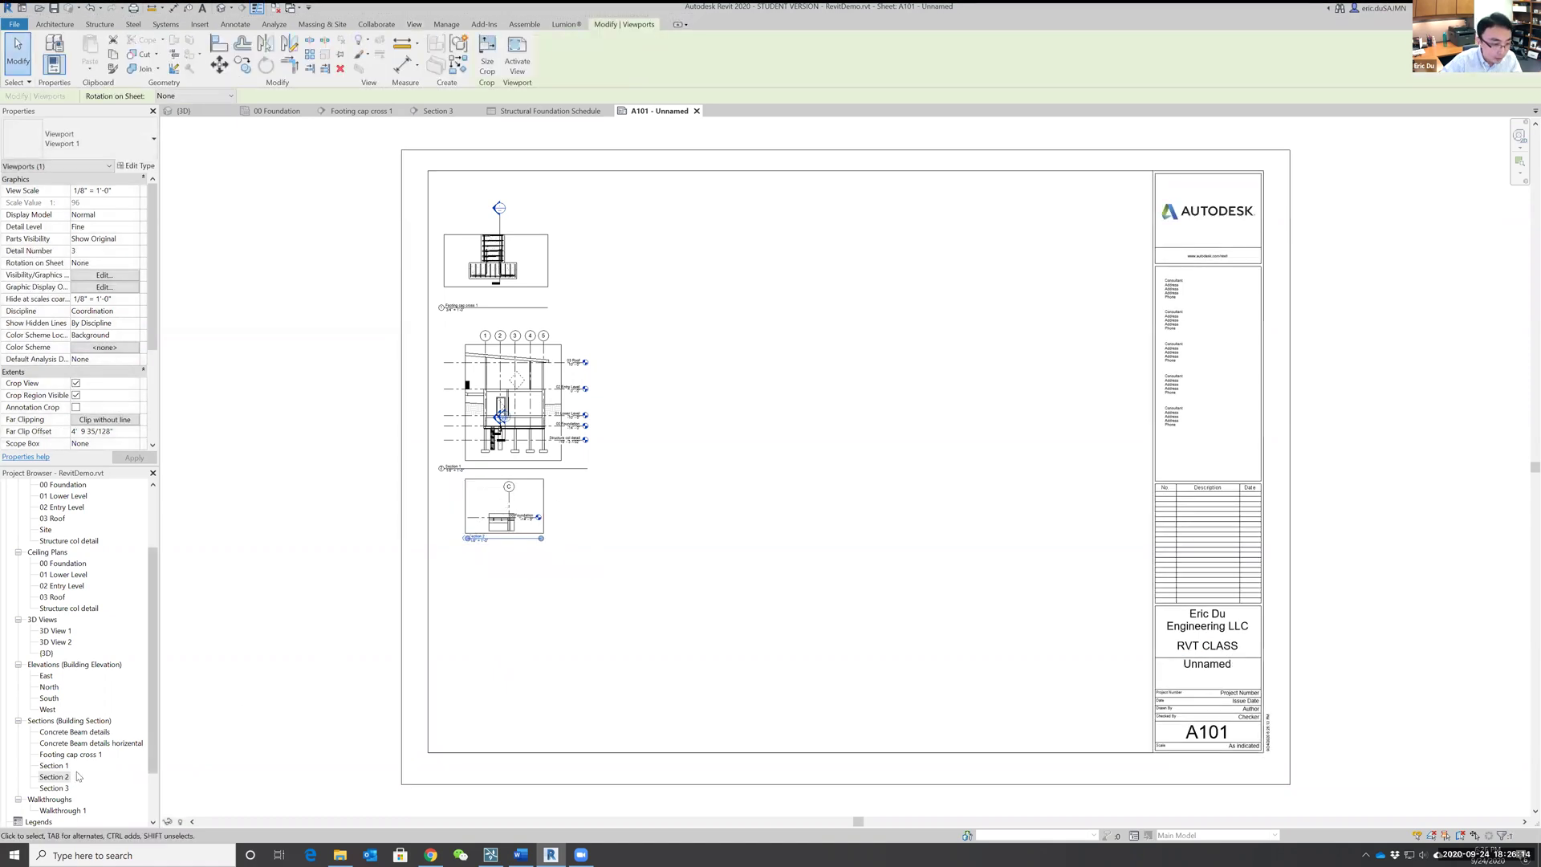
pyautogui.moveTo(57, 789); pyautogui.dragTo(518, 689)
pyautogui.moveTo(522, 622); pyautogui.dragTo(523, 622)
pyautogui.click(751, 365)
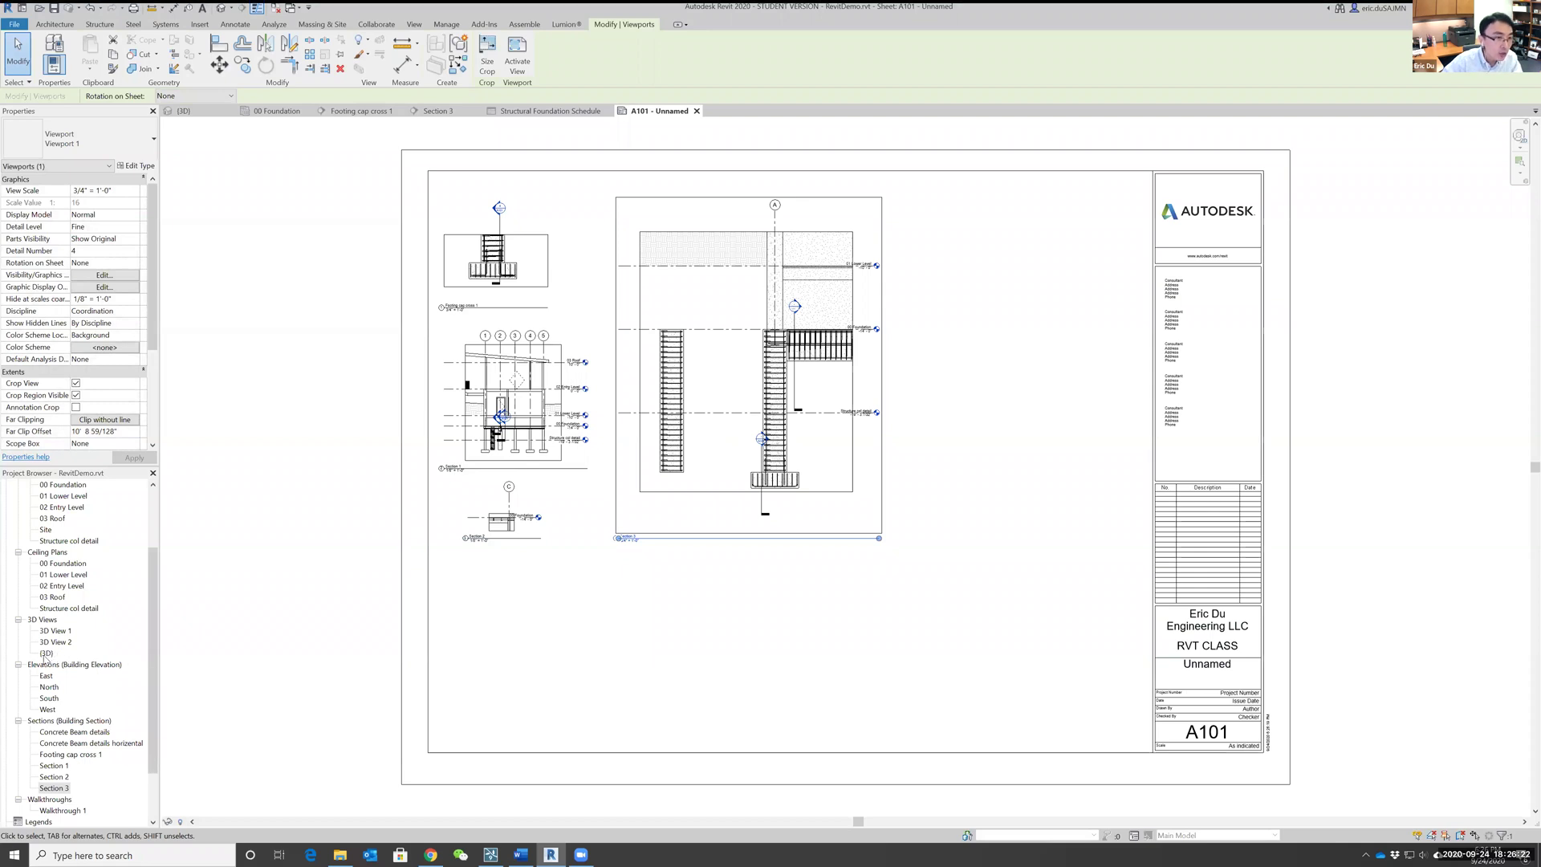
# Step: Try placing the {3D} view on the sheet below Section 3, and delete its viewport
pyautogui.click(46, 653)
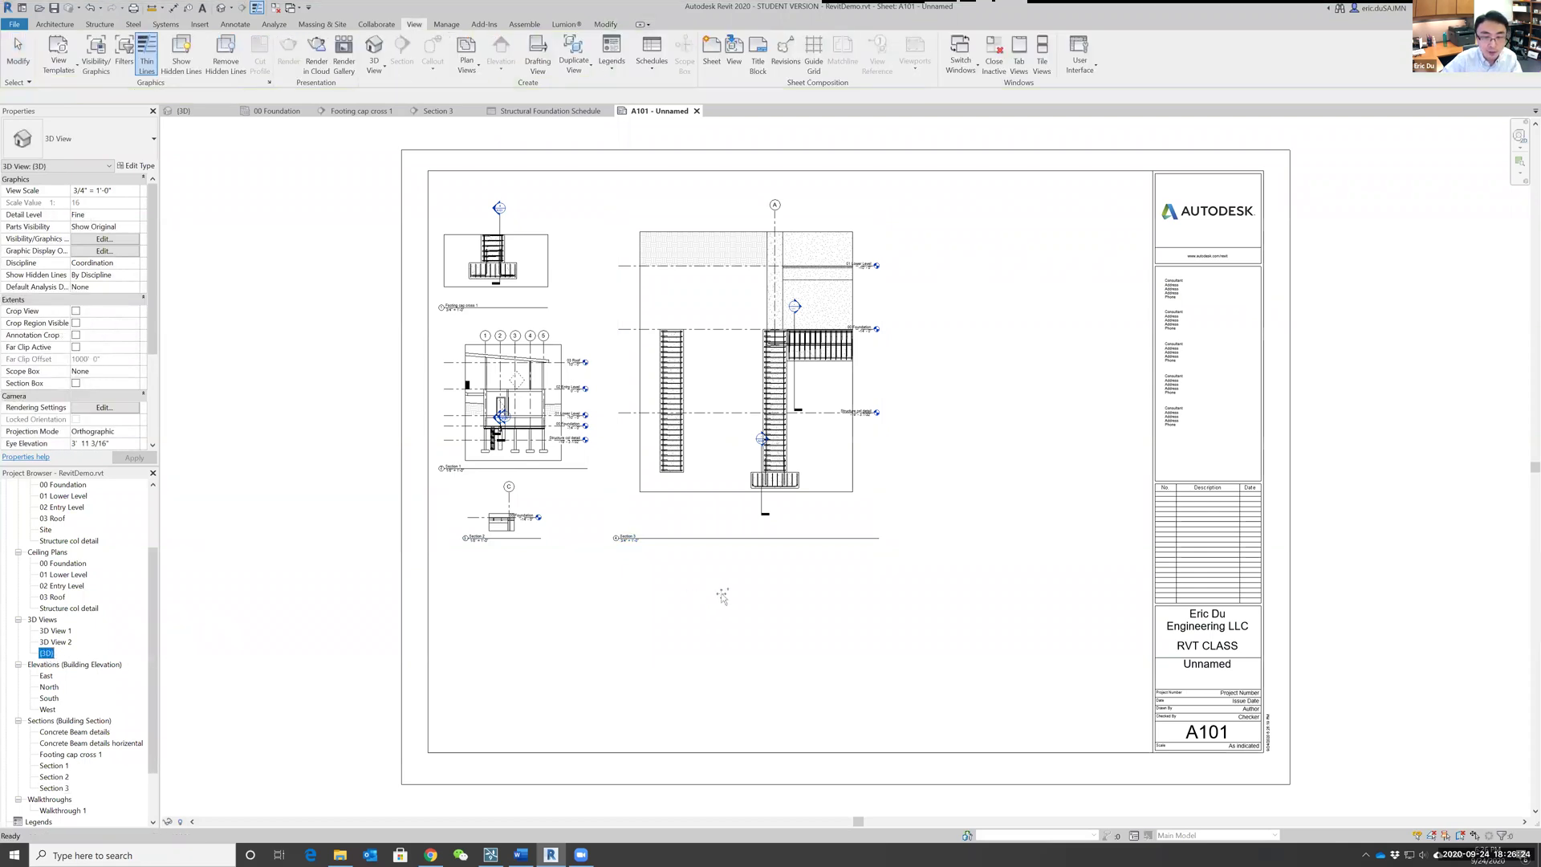
pyautogui.scroll(-1, 807, 578)
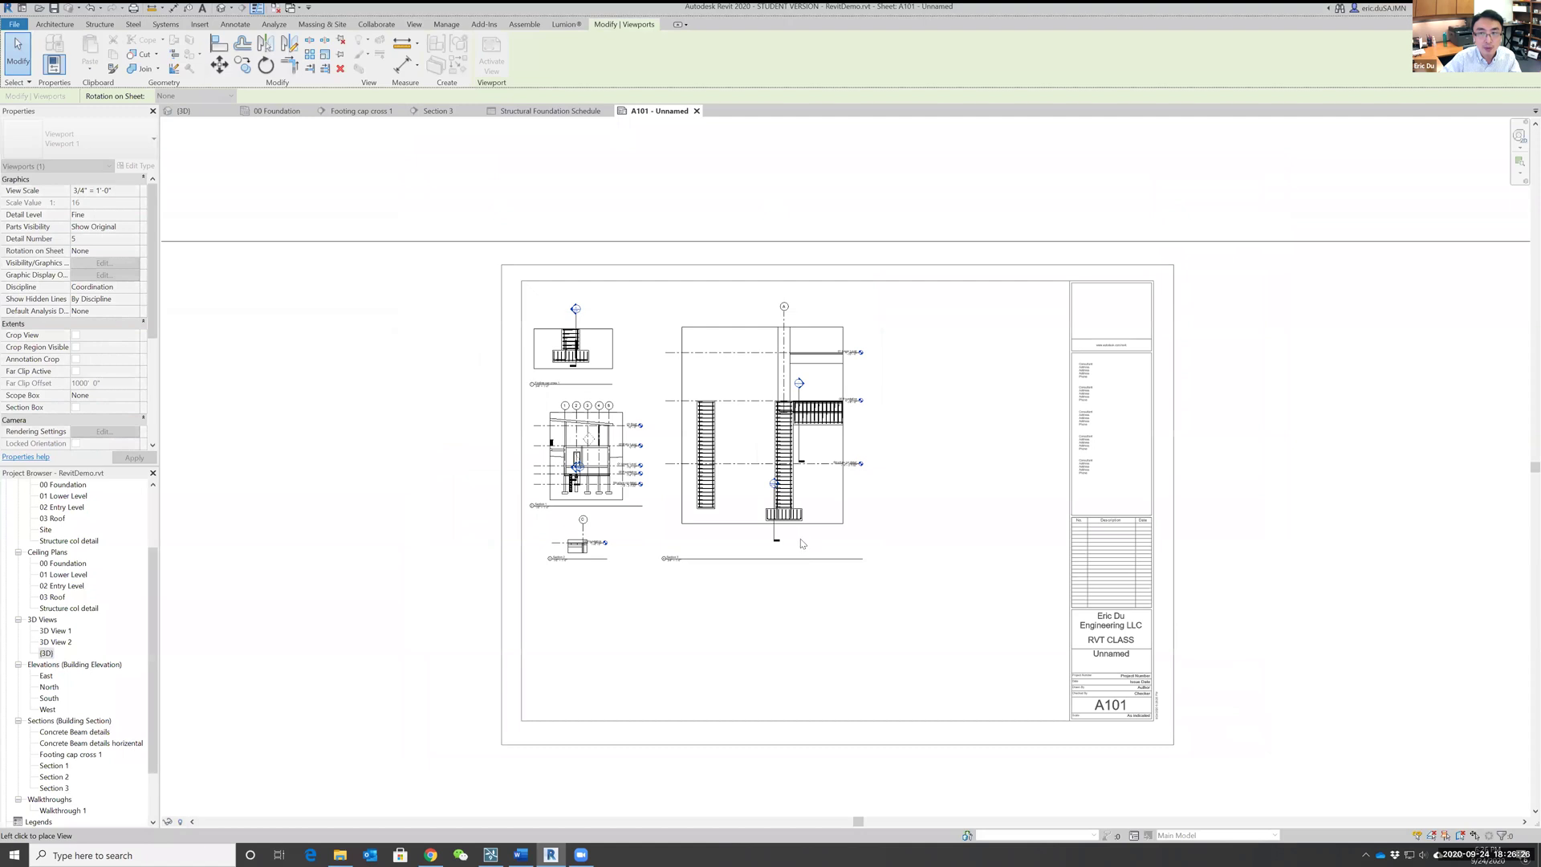
pyautogui.click(809, 582)
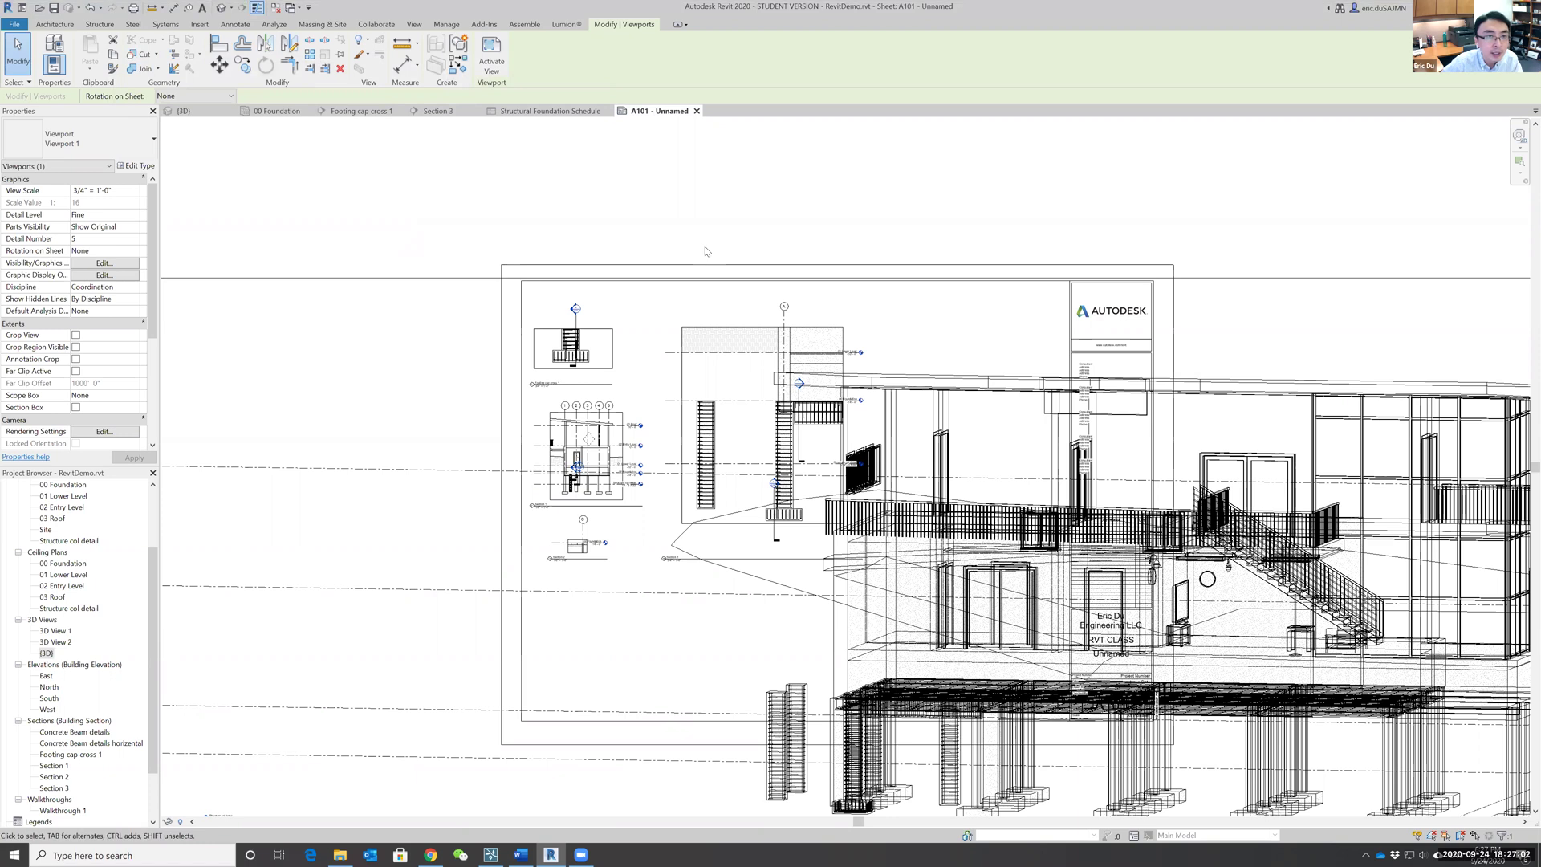
pyautogui.scroll(-5, 1209, 291)
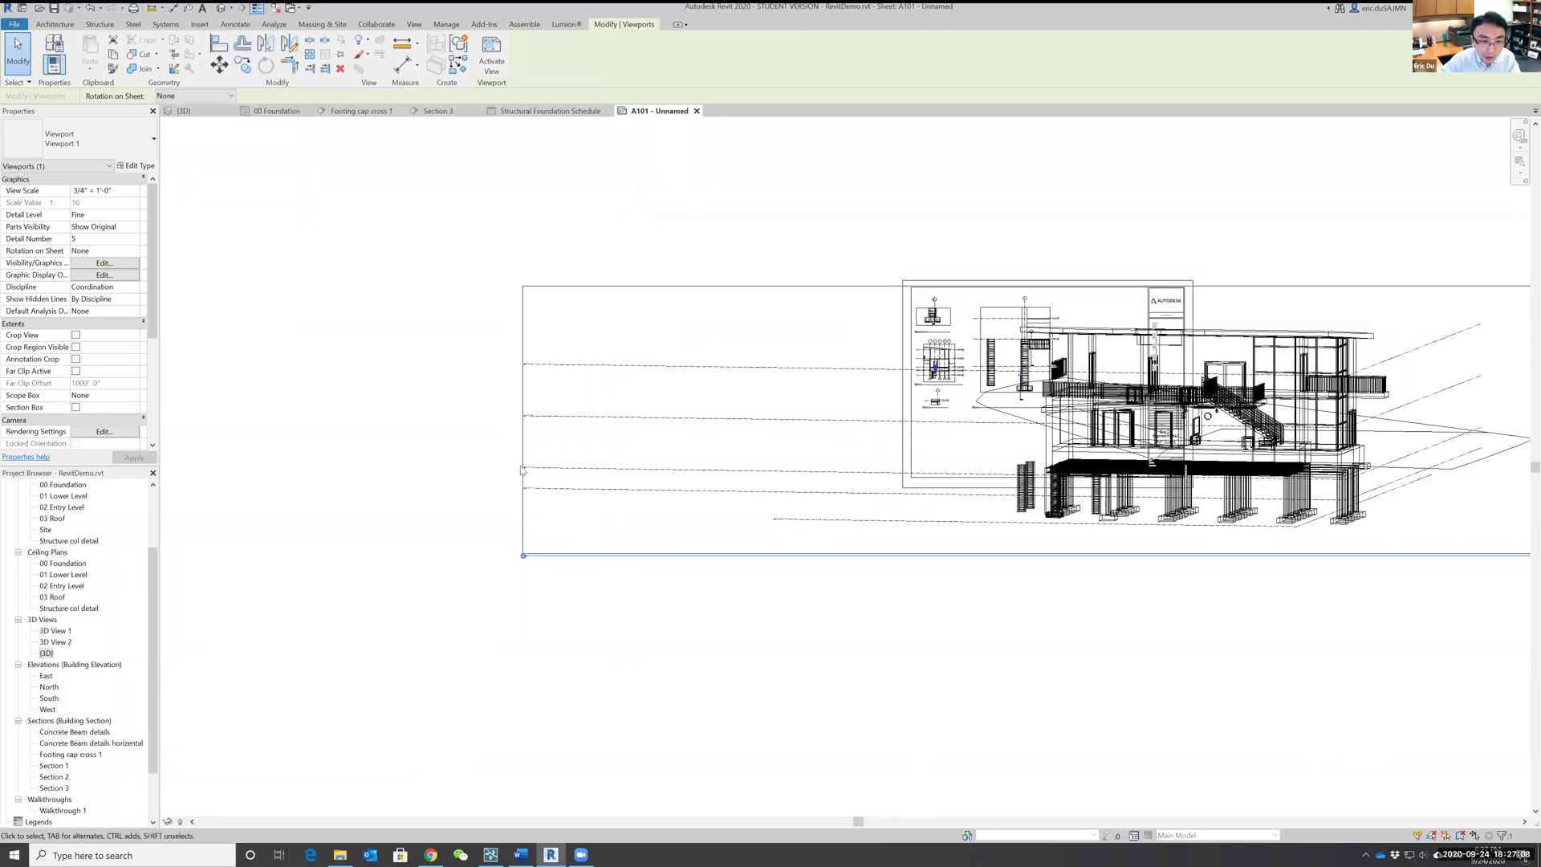
pyautogui.scroll(-2, 699, 513)
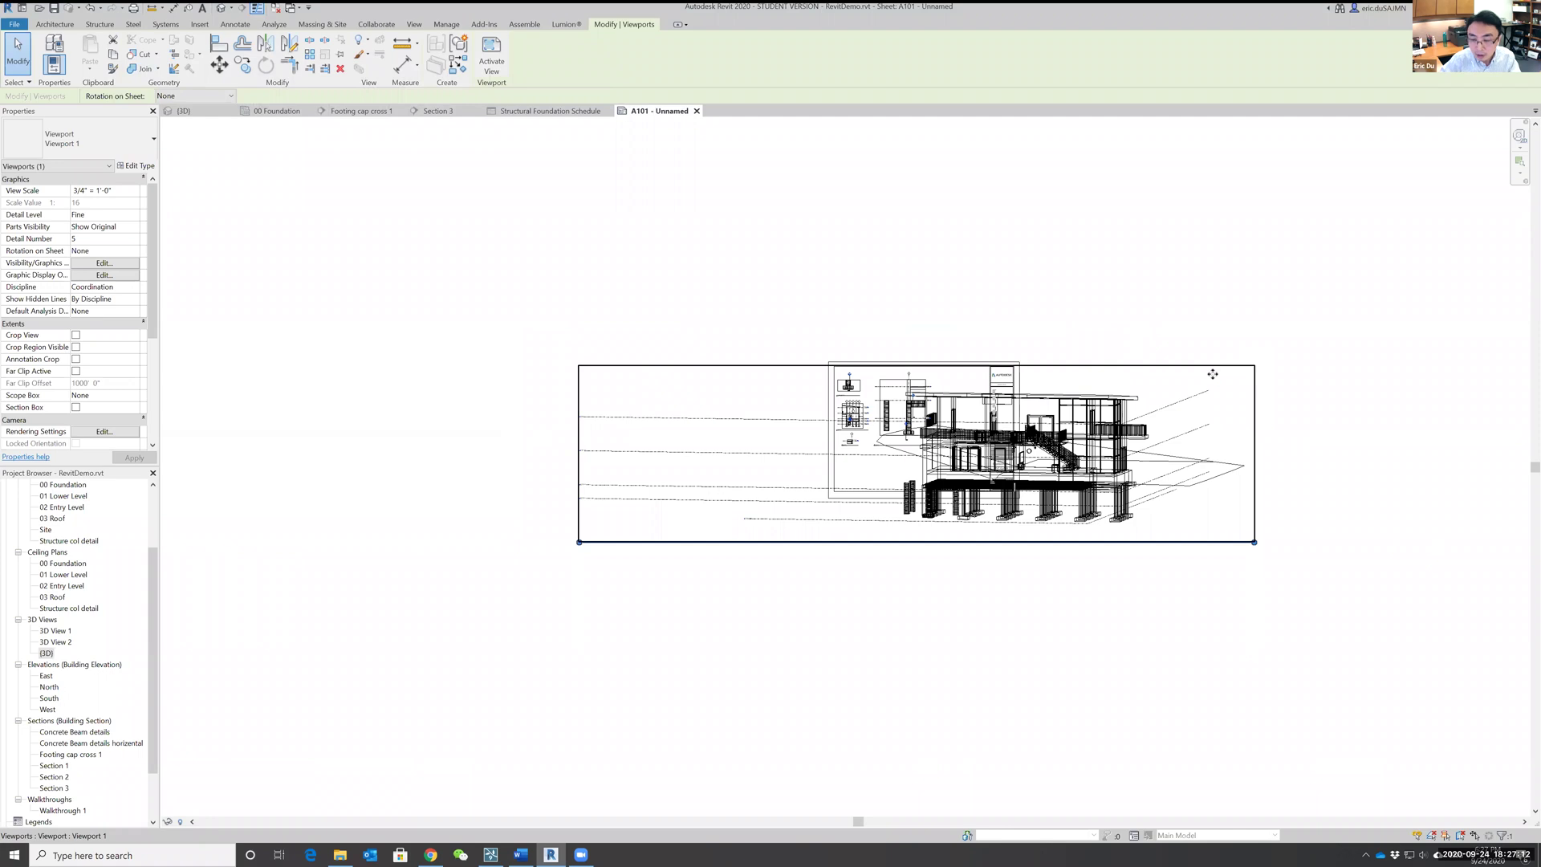
pyautogui.press('Delete')
pyautogui.scroll(5, 844, 471)
pyautogui.moveTo(996, 474); pyautogui.dragTo(998, 477, button='middle')
pyautogui.scroll(4, 821, 525)
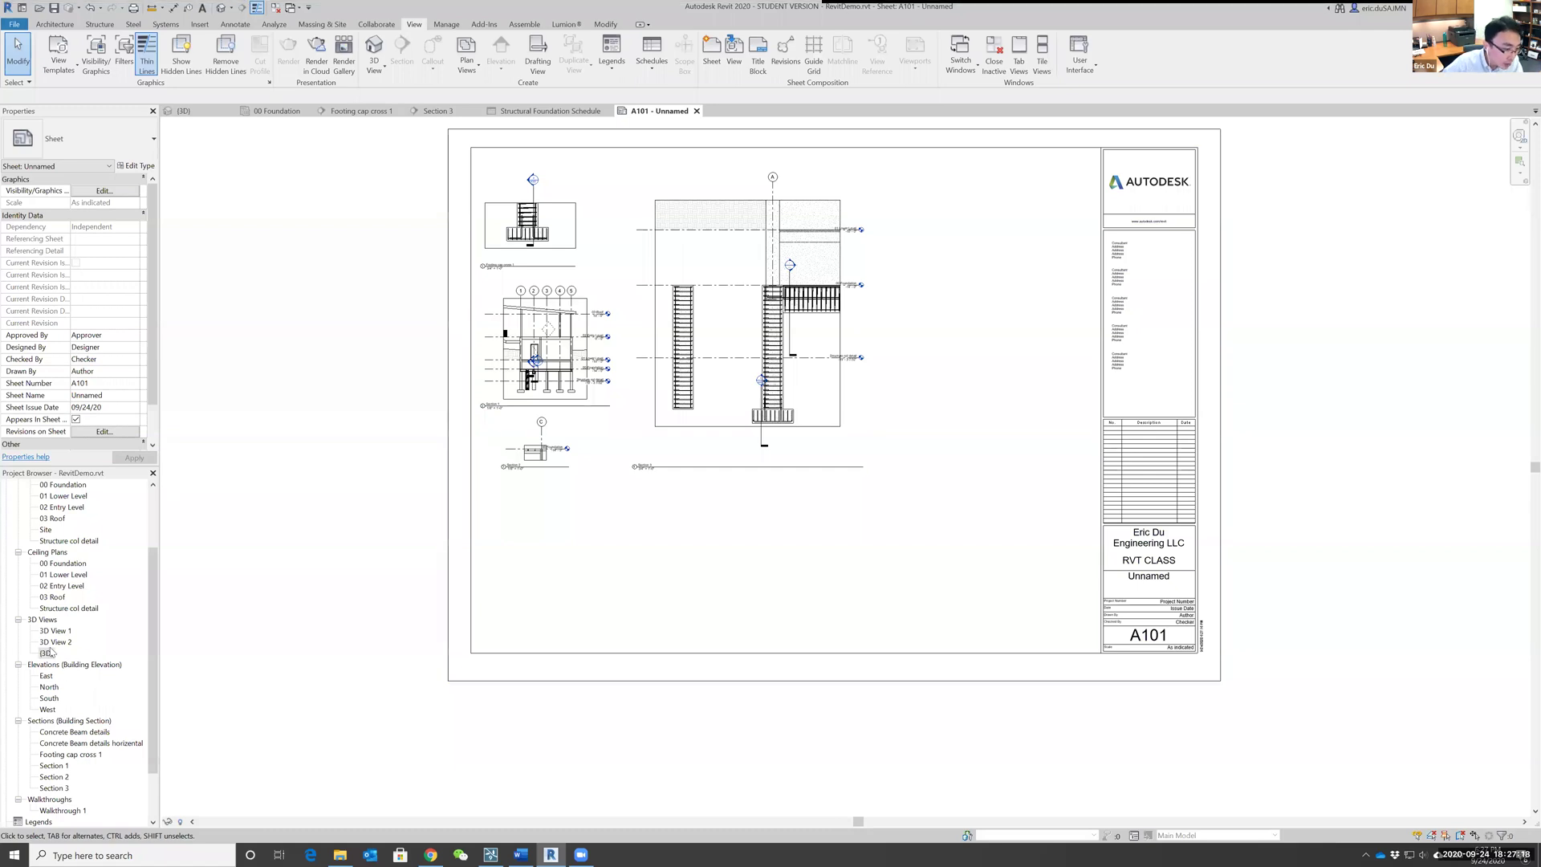
# Step: Try placing the {3D} view near the sheet's lower edge and activating its viewport, and undo the placement
pyautogui.moveTo(47, 654); pyautogui.dragTo(786, 728)
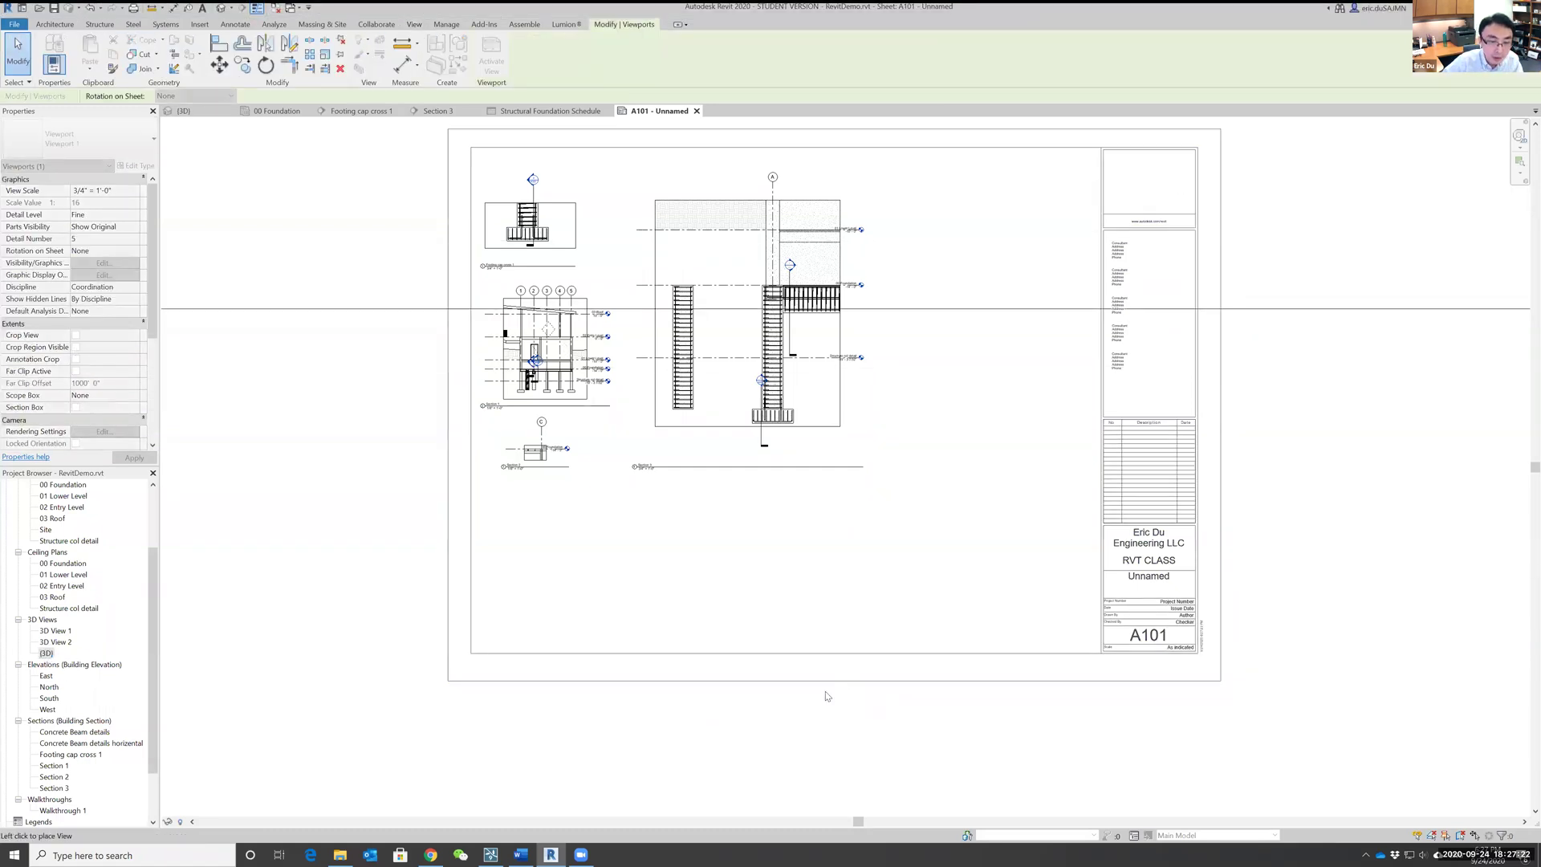
pyautogui.click(816, 712)
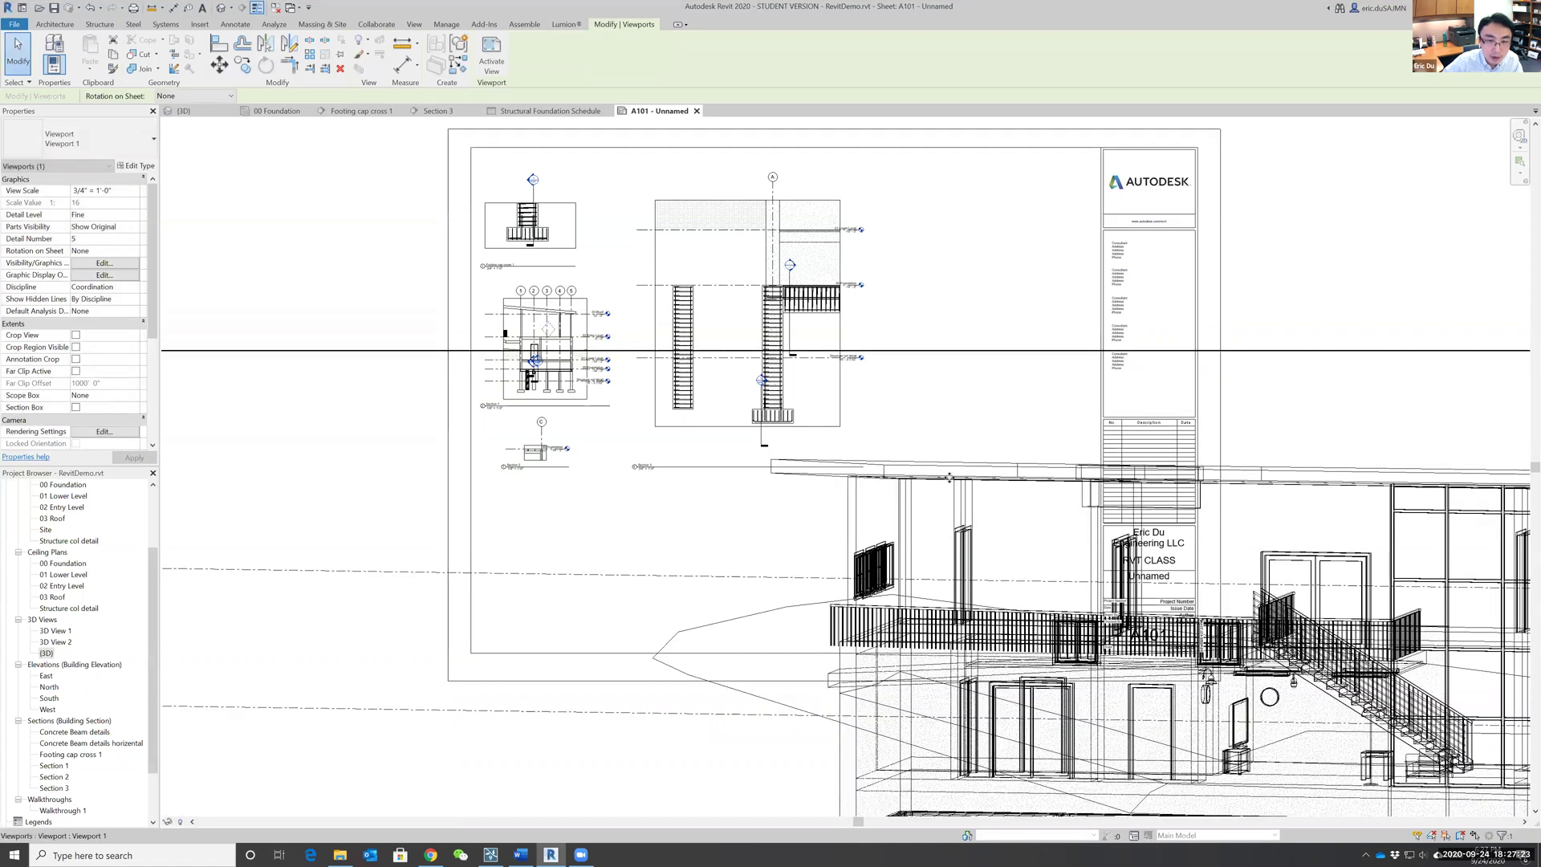
pyautogui.doubleClick(952, 350)
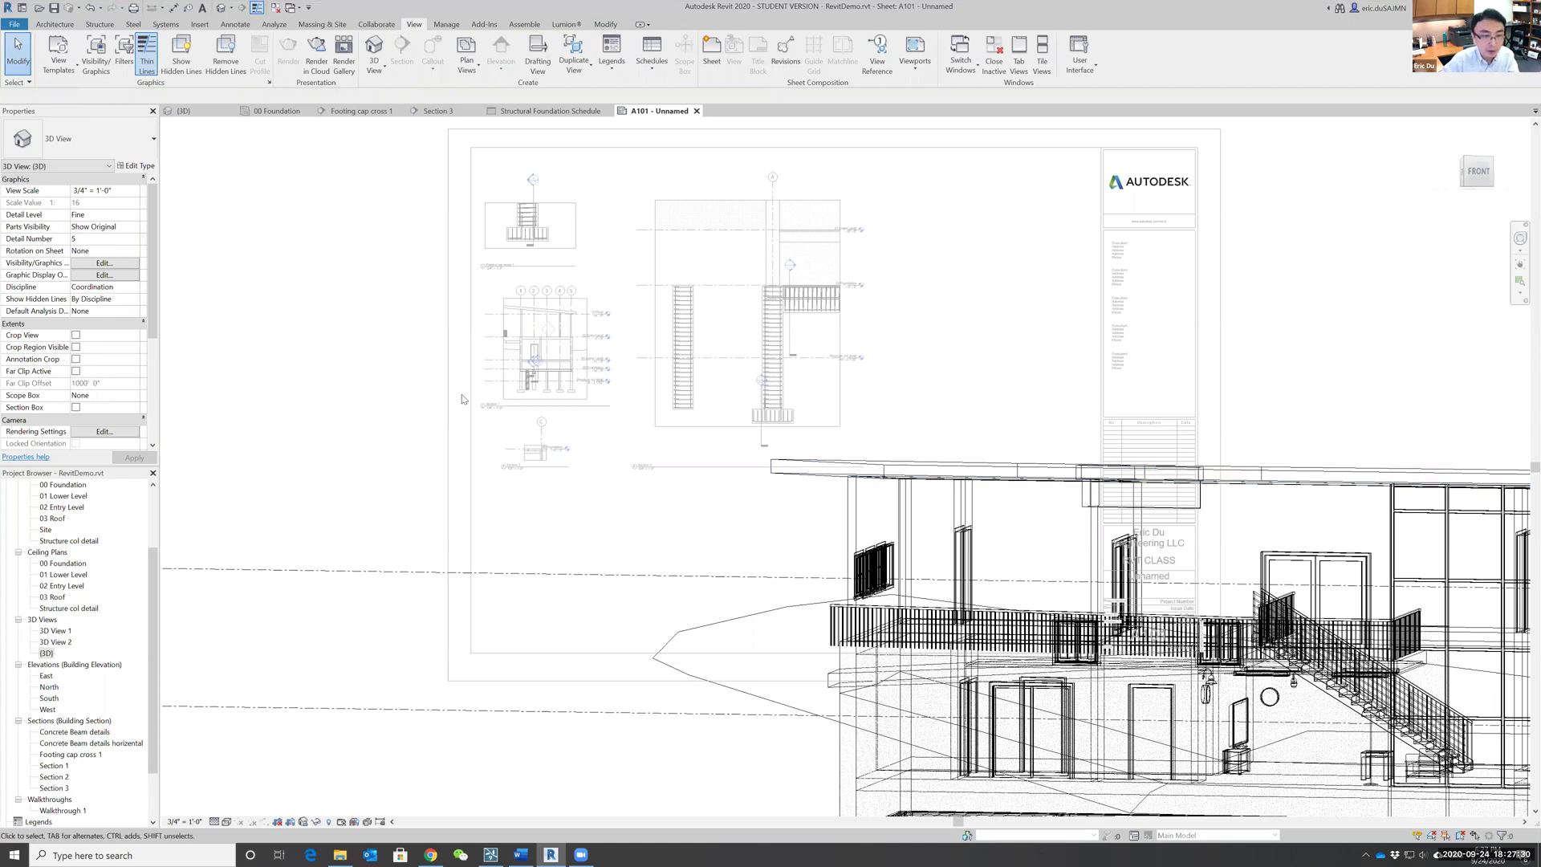
pyautogui.scroll(-5, 721, 444)
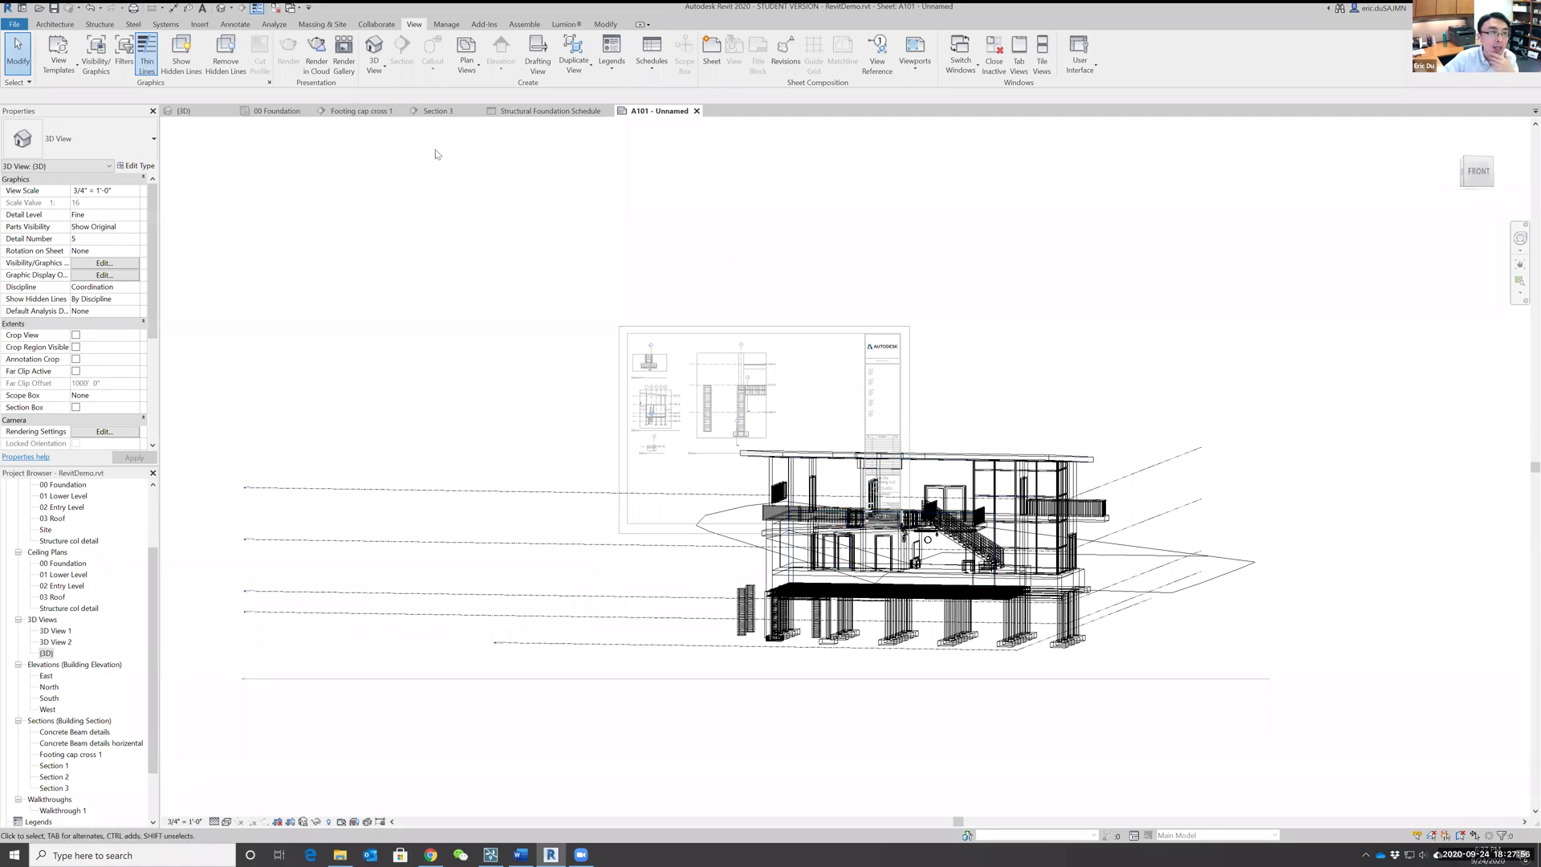
pyautogui.click(91, 8)
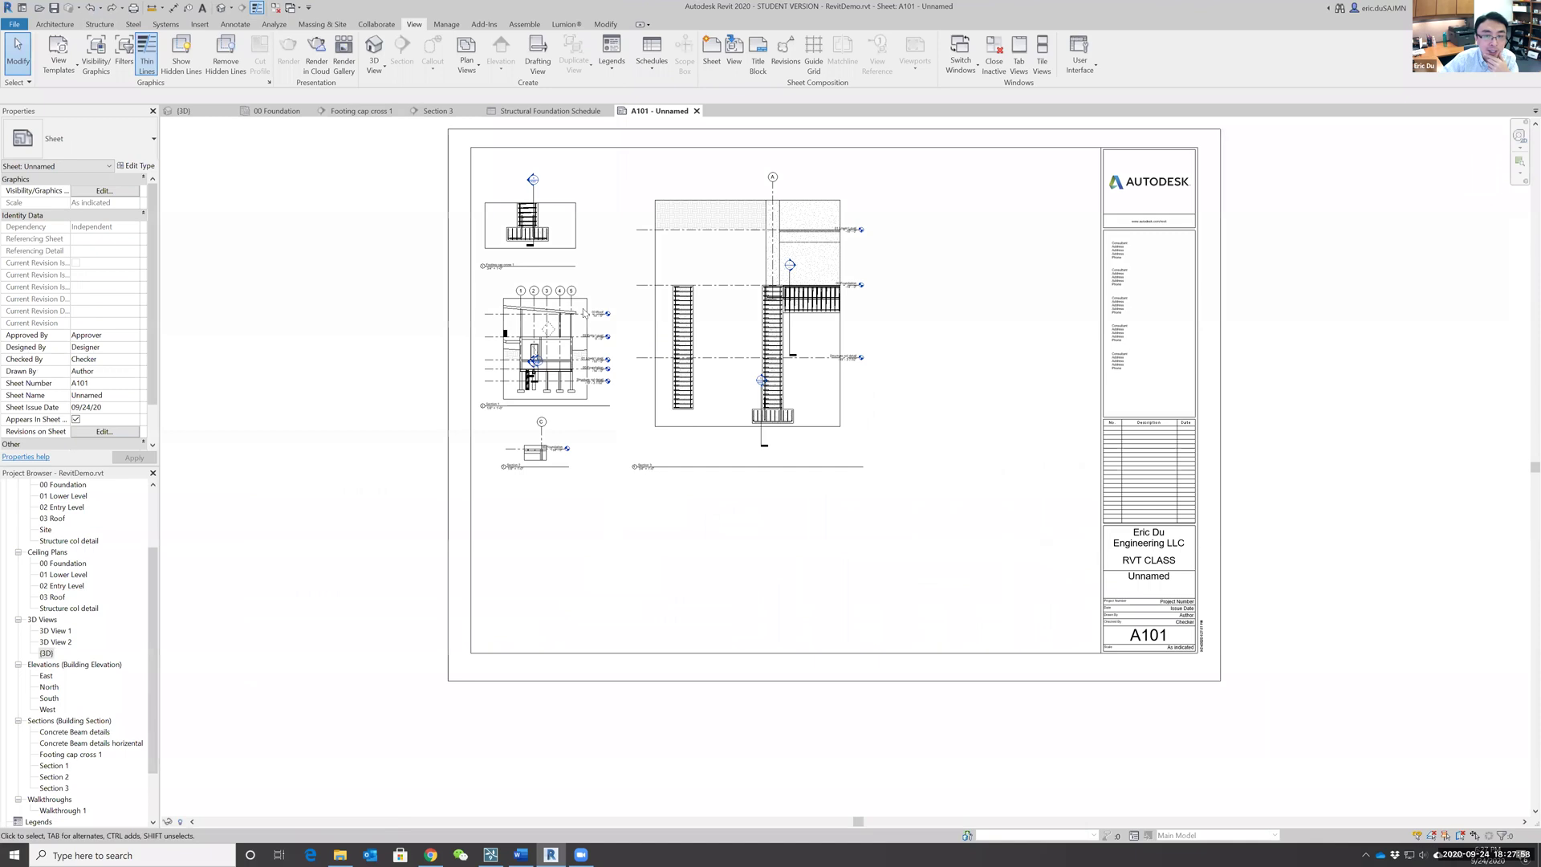
# Step: Expand Sheets (all) in the Project Browser to list the project's sheets
pyautogui.scroll(-3, 923, 473)
pyautogui.scroll(2, 922, 473)
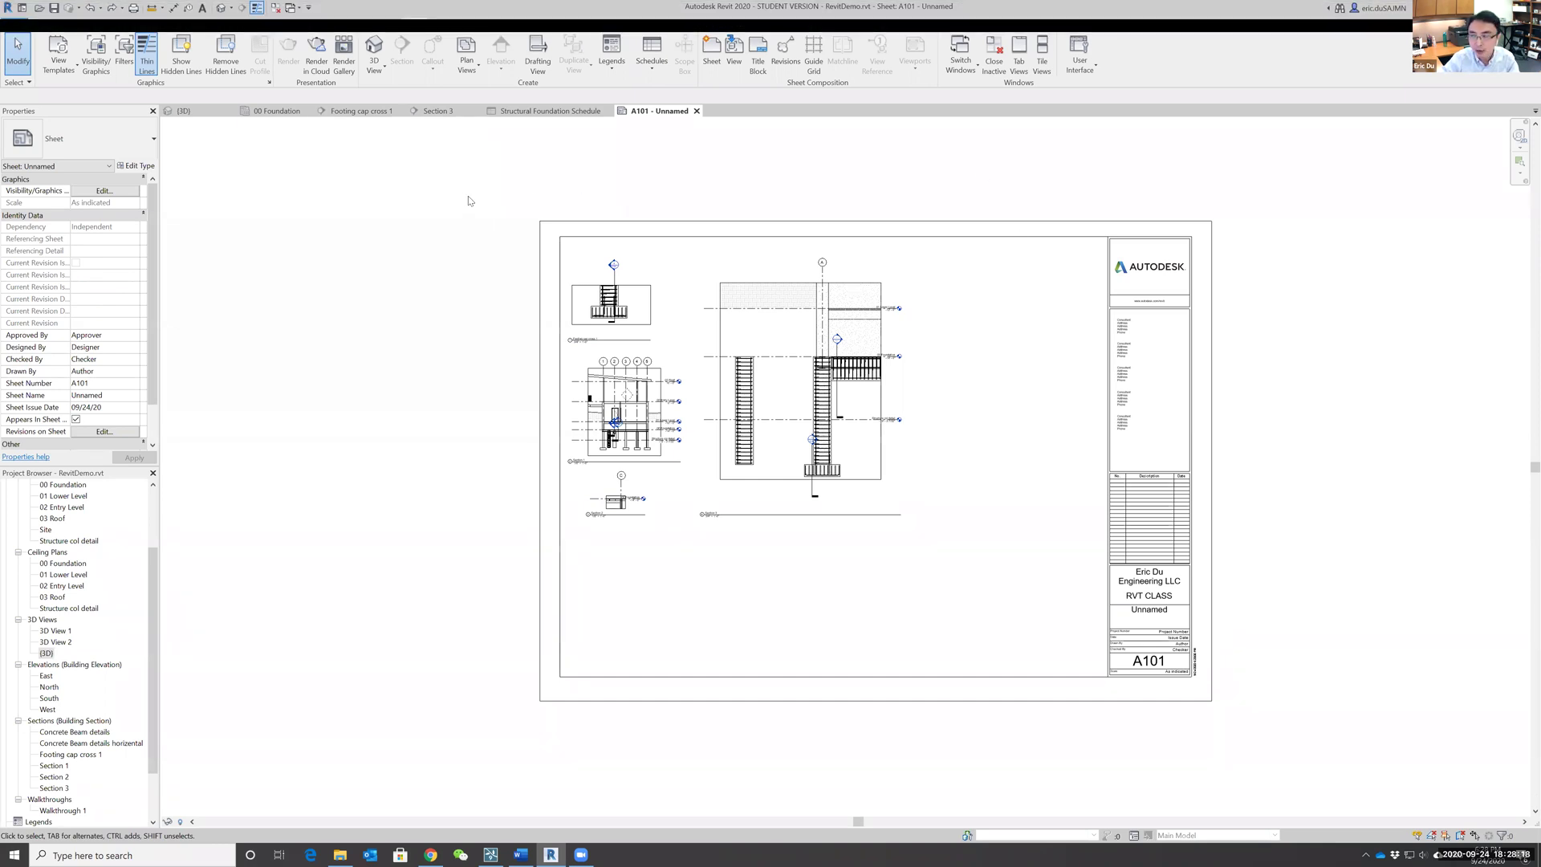
pyautogui.scroll(2, 997, 333)
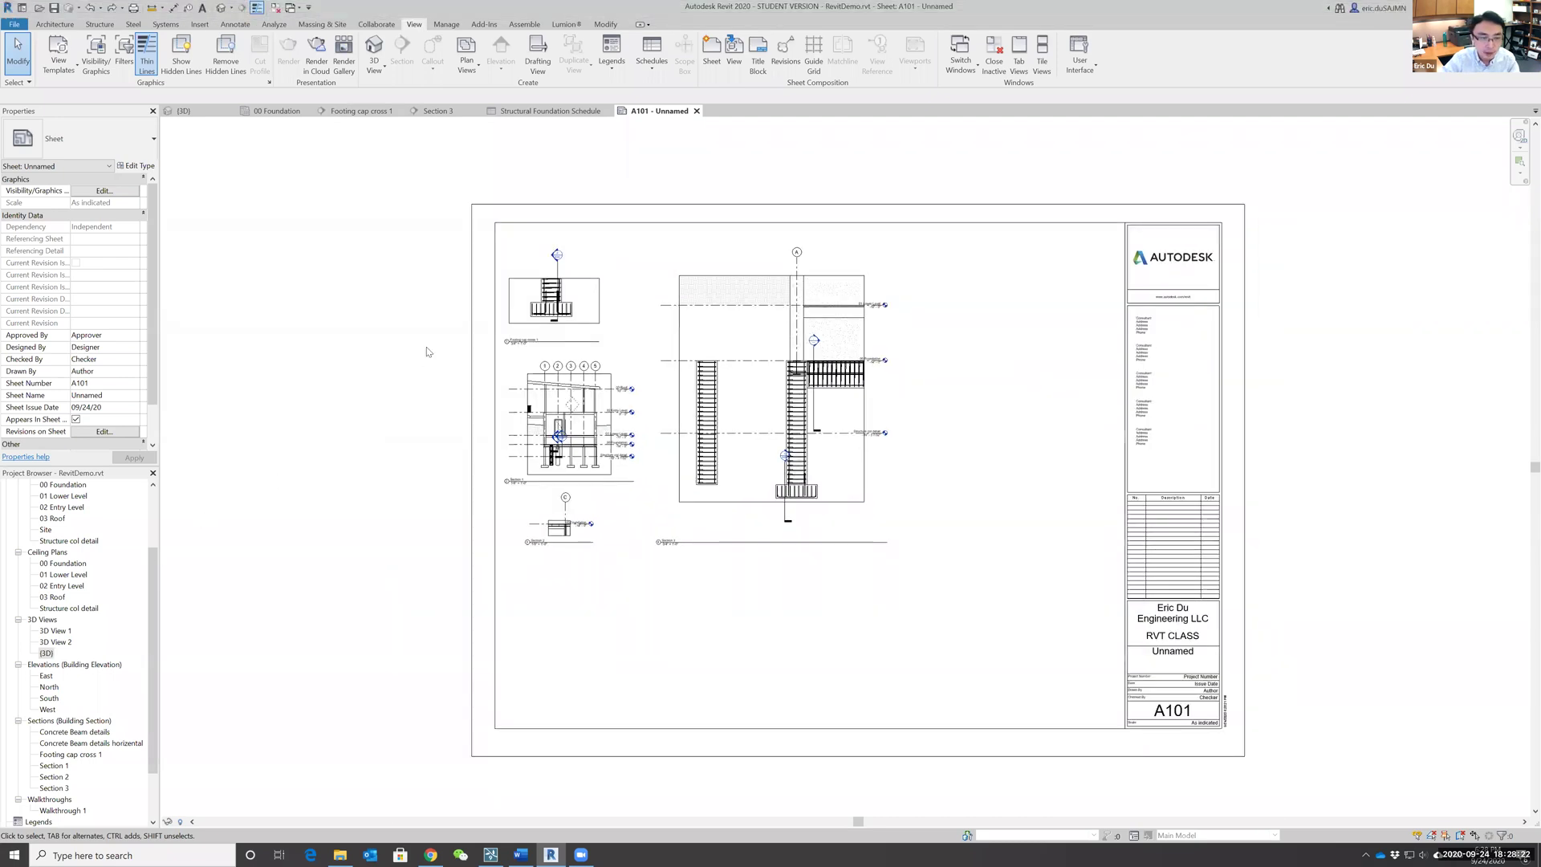
pyautogui.click(46, 652)
pyautogui.scroll(-2, 45, 653)
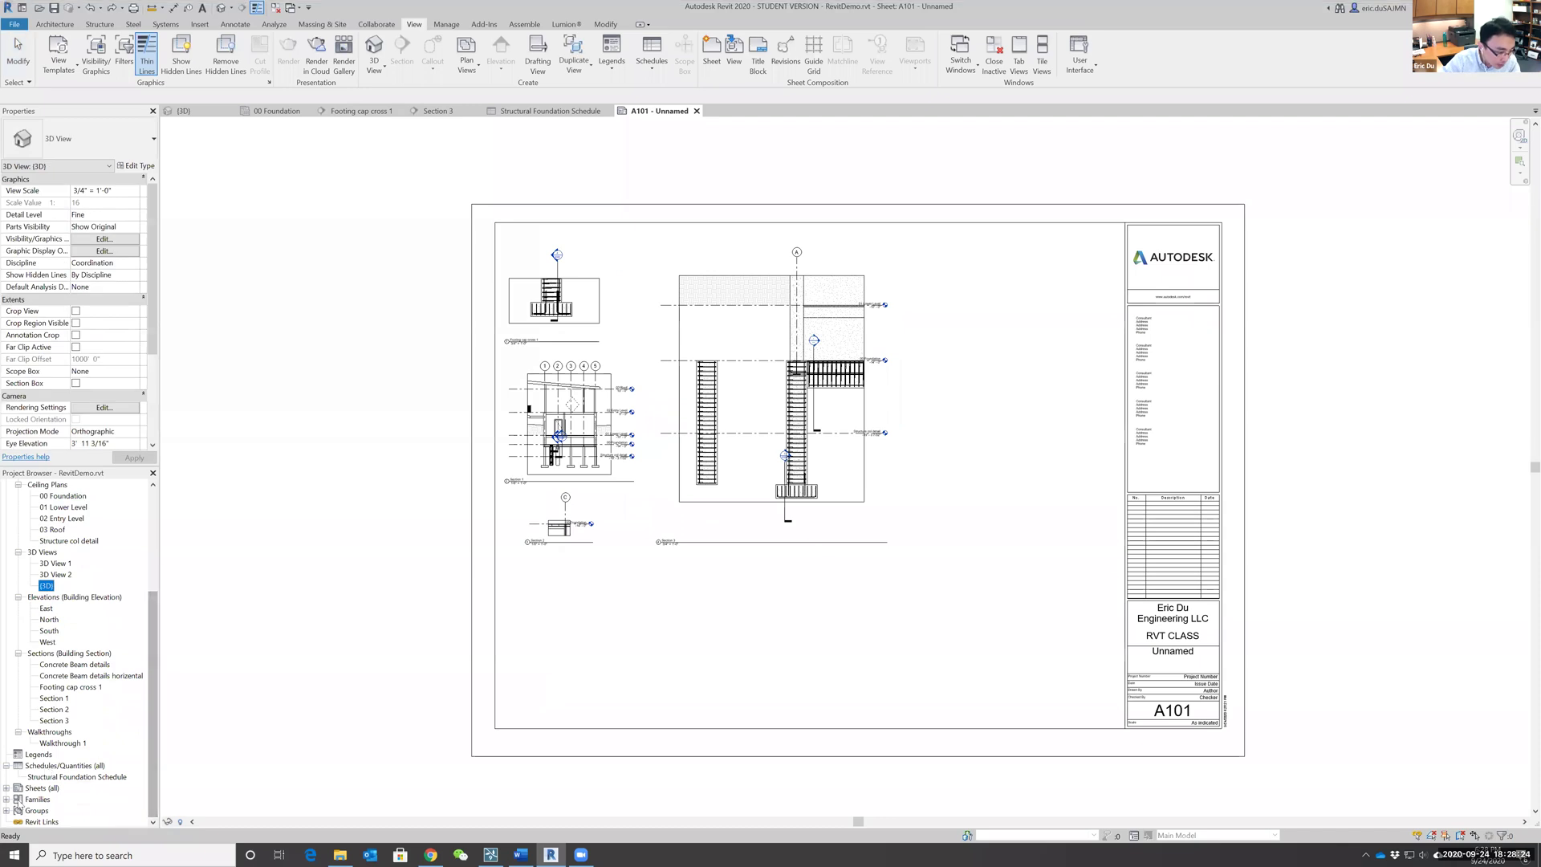
pyautogui.click(6, 788)
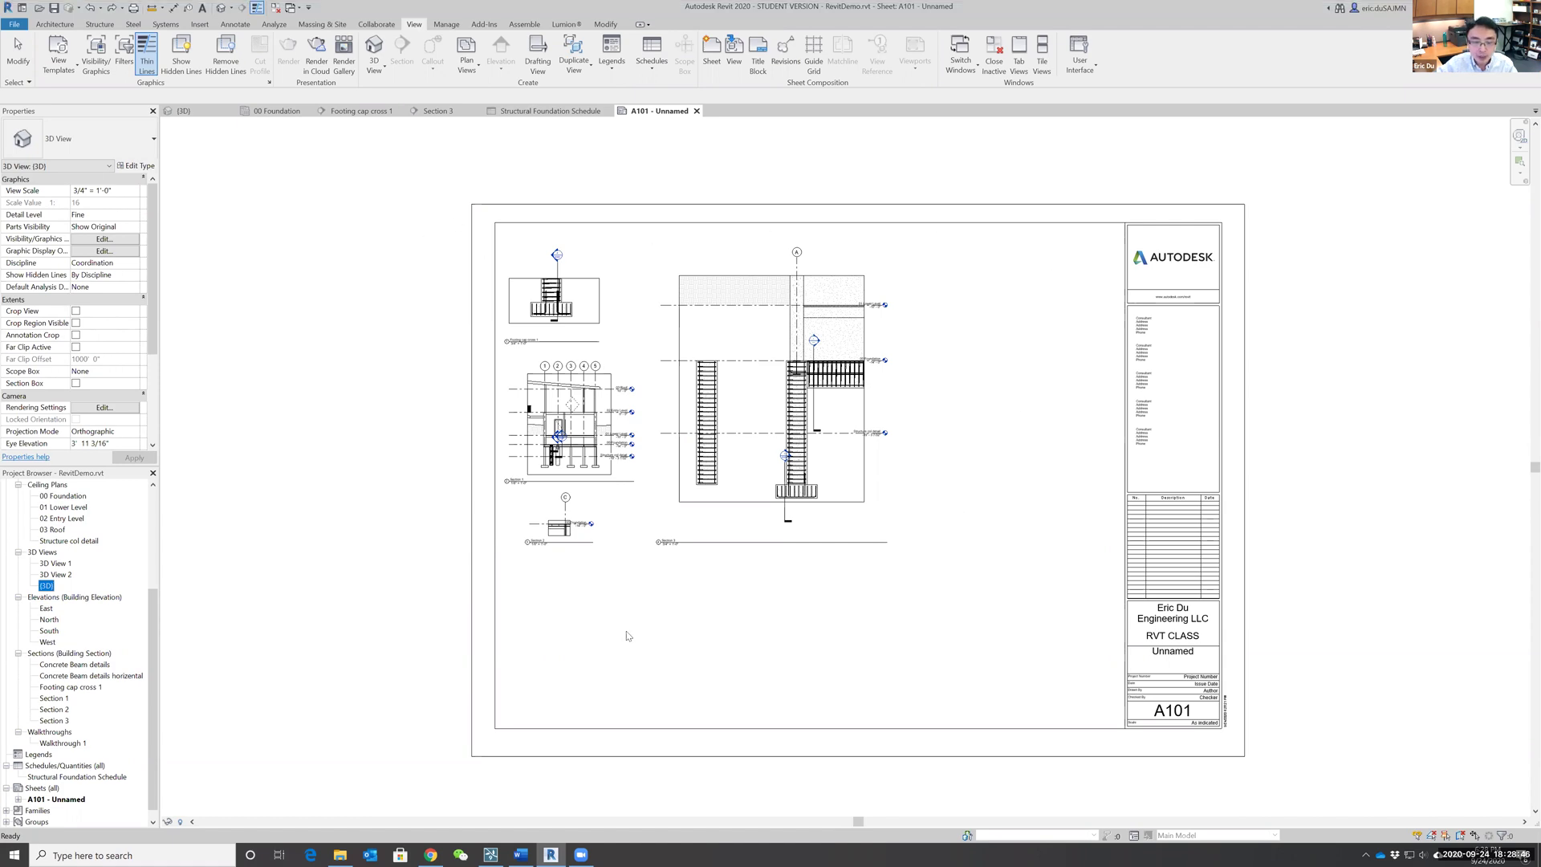
pyautogui.moveTo(554, 854)
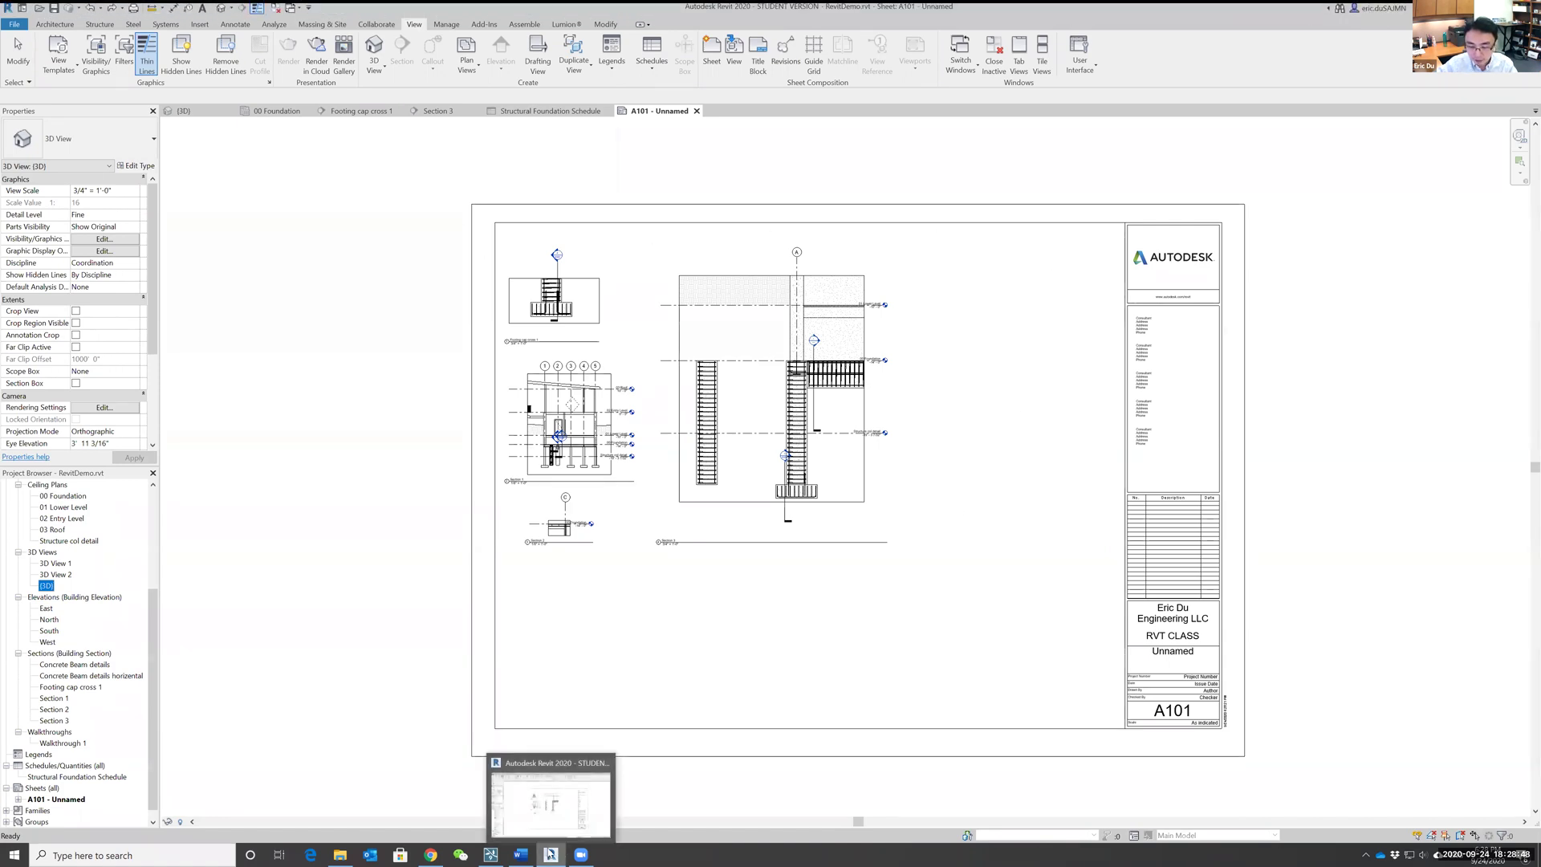